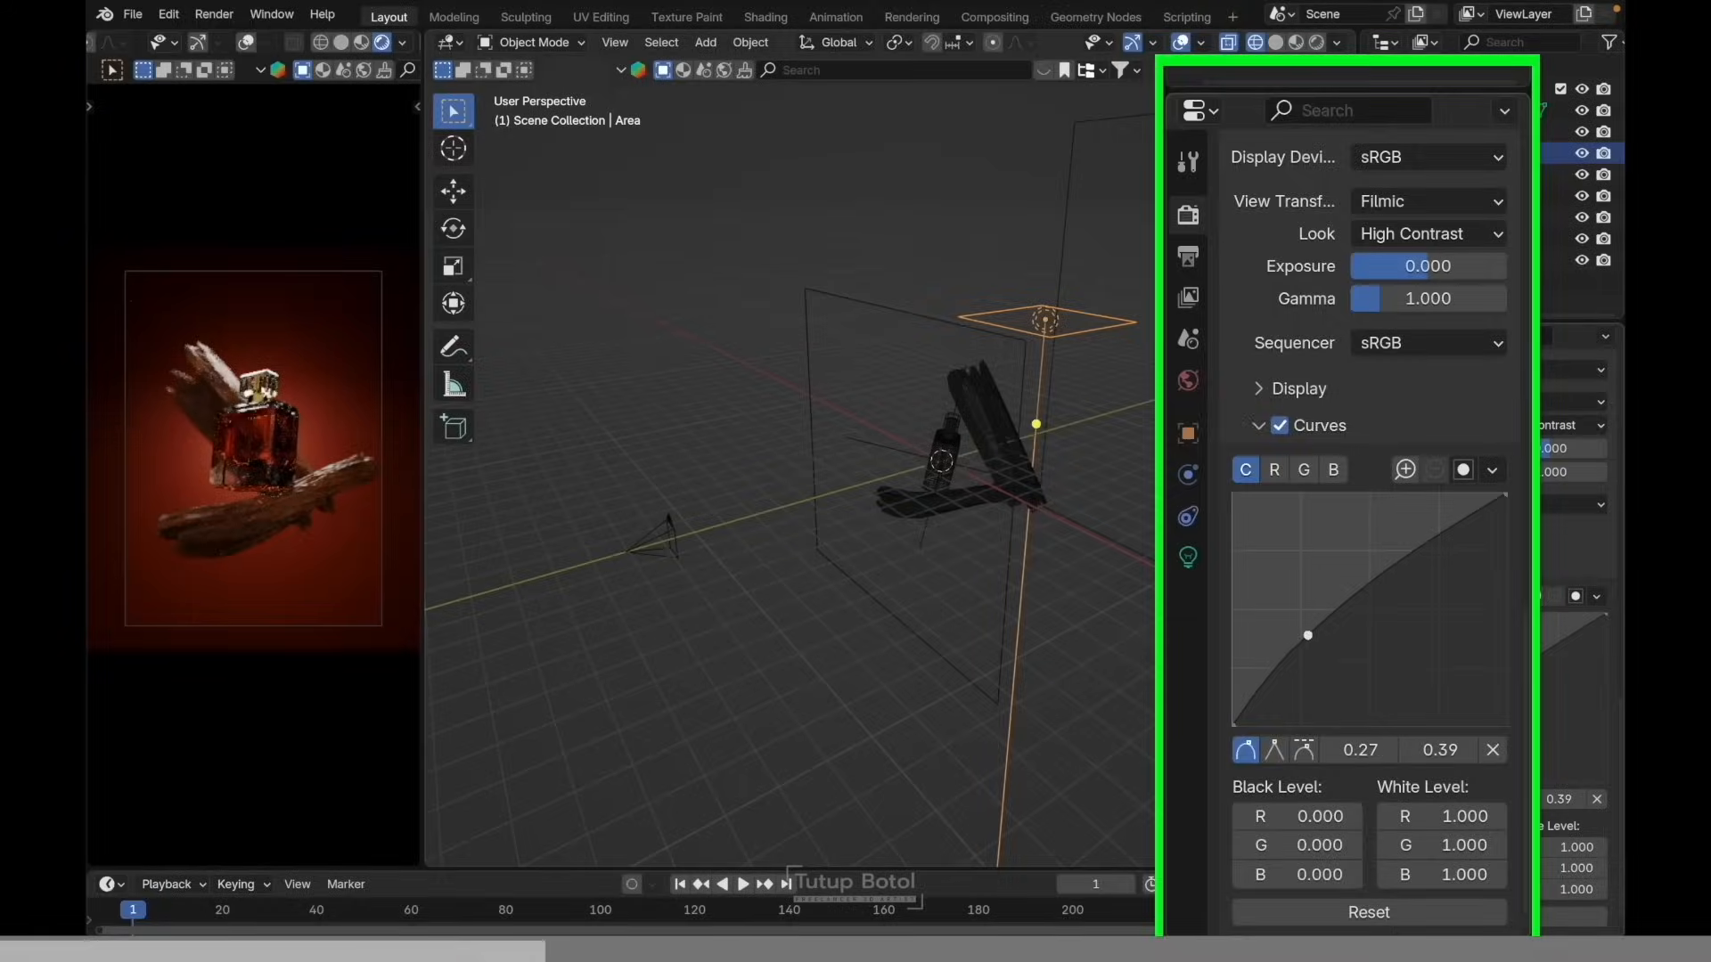
mouse_move(1333, 640)
left_mouse_down()
mouse_move(1333, 621)
mouse_move(1336, 654)
mouse_move(1345, 569)
mouse_move(1307, 624)
left_mouse_up()
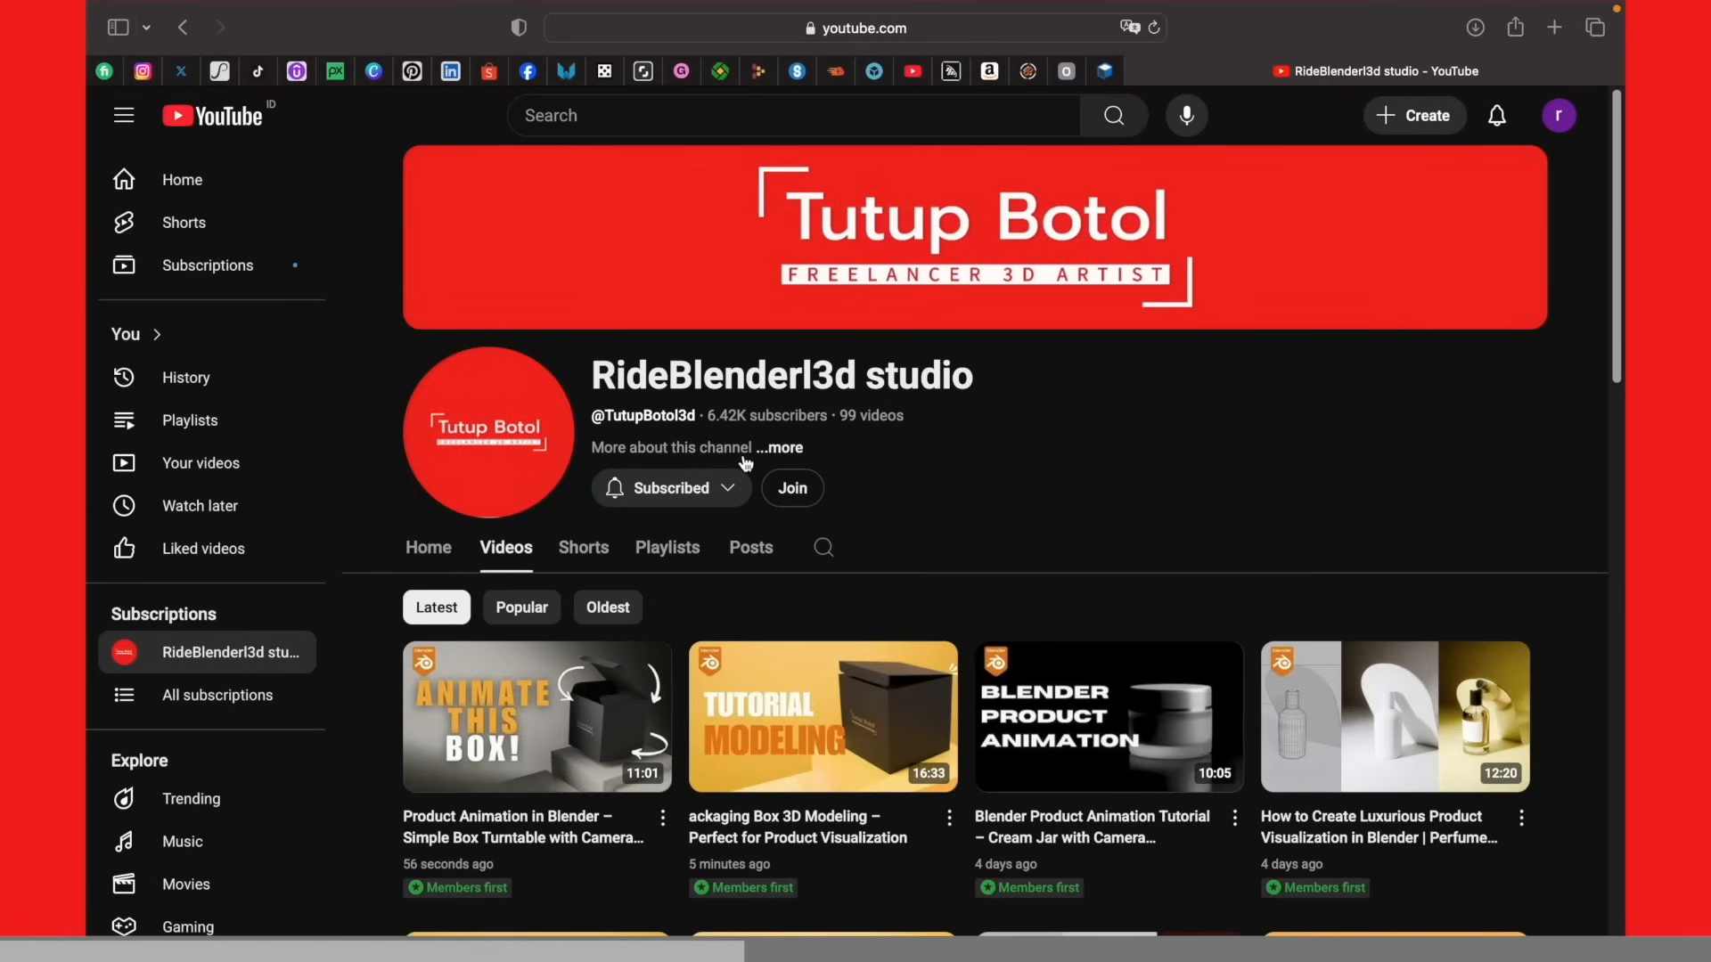
- Browse the RideBlenderl3d studio channel's videos and members-only posts, and look at its membership levels
scroll(746, 463, "down", 3)
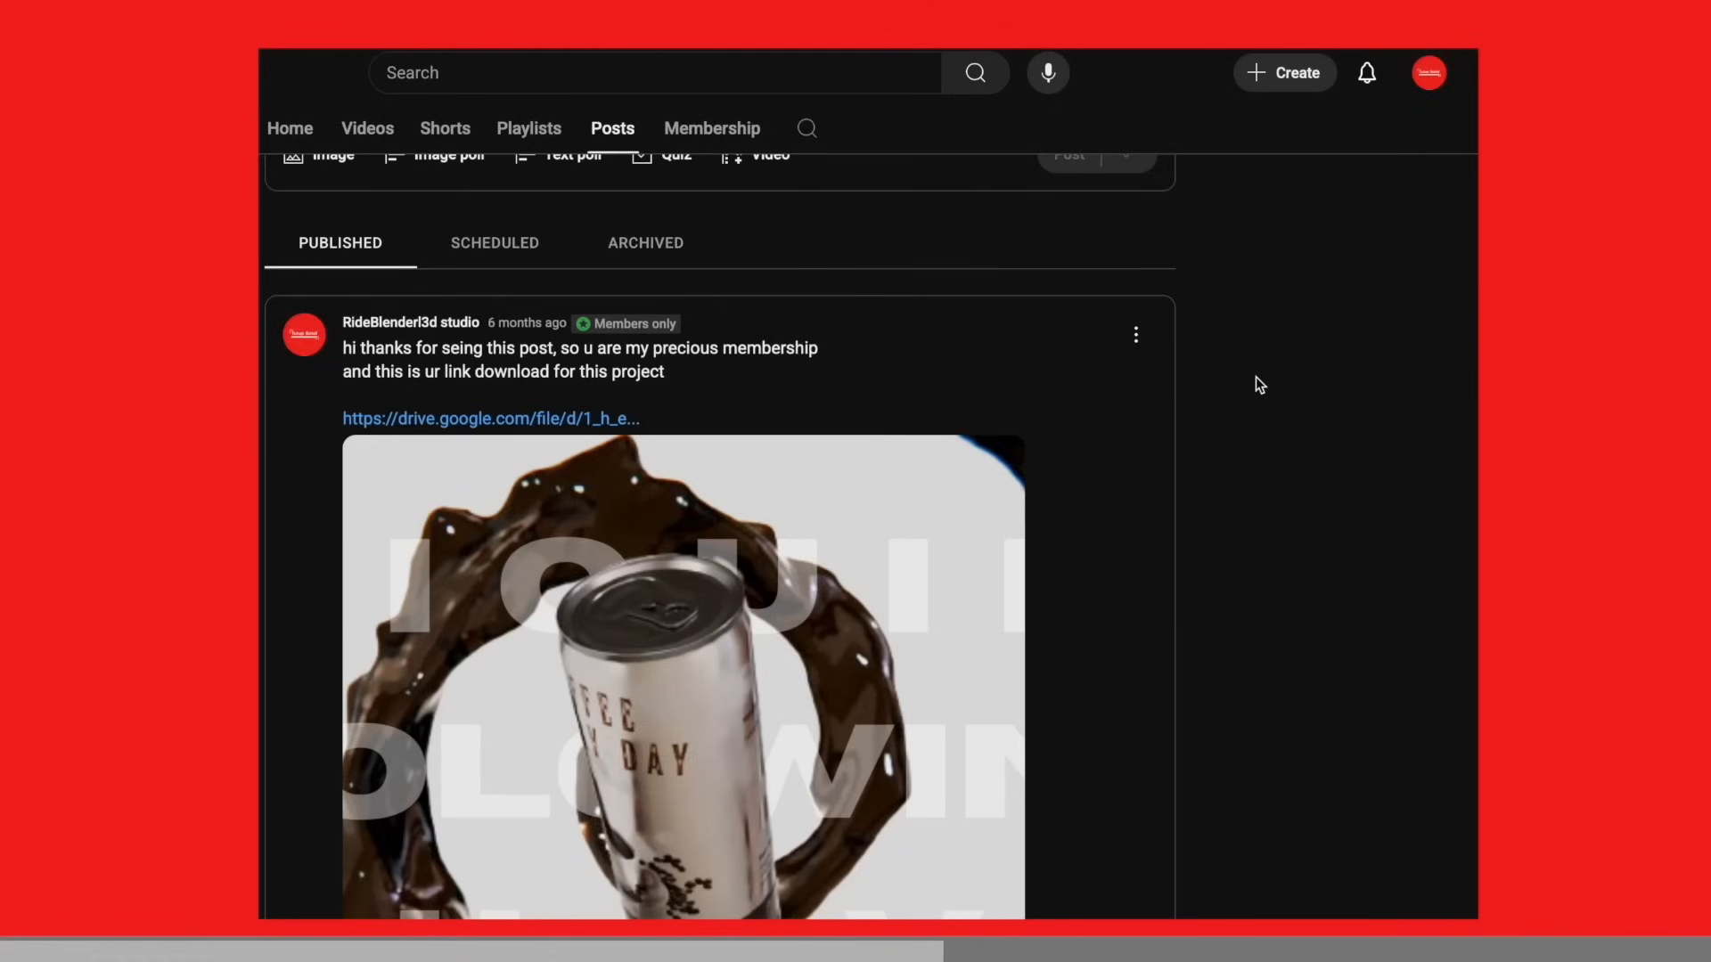
scroll(1255, 385, "down", 3)
scroll(1256, 377, "down", 15)
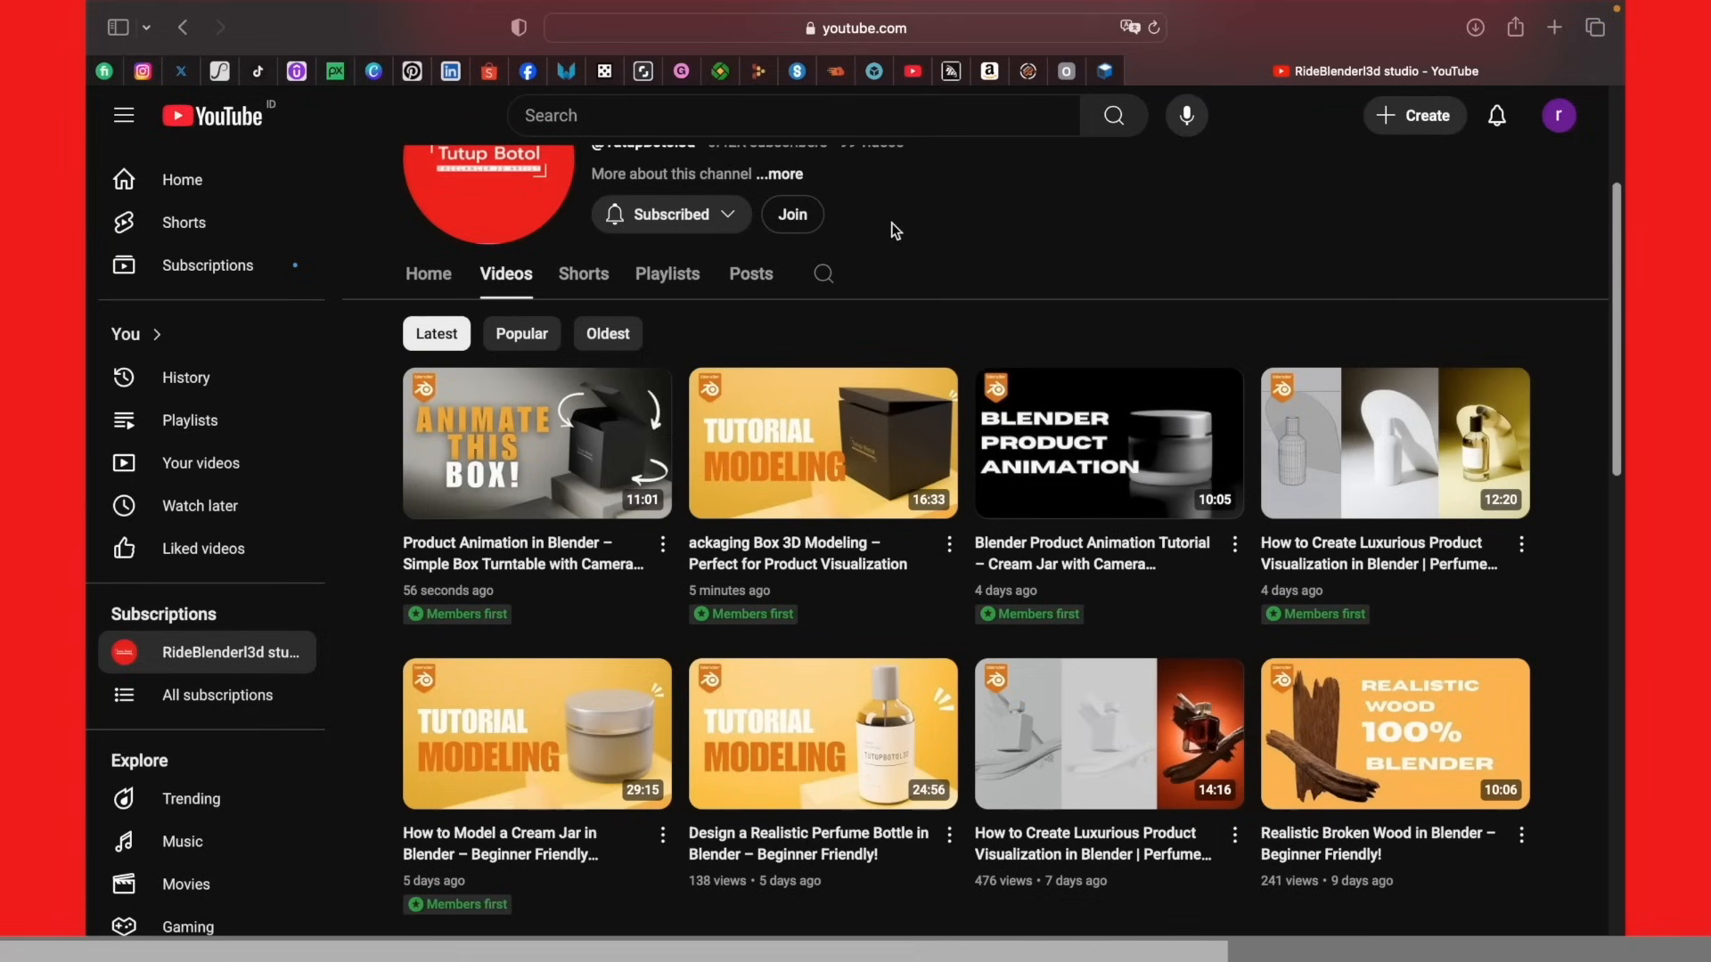
left_click(792, 216)
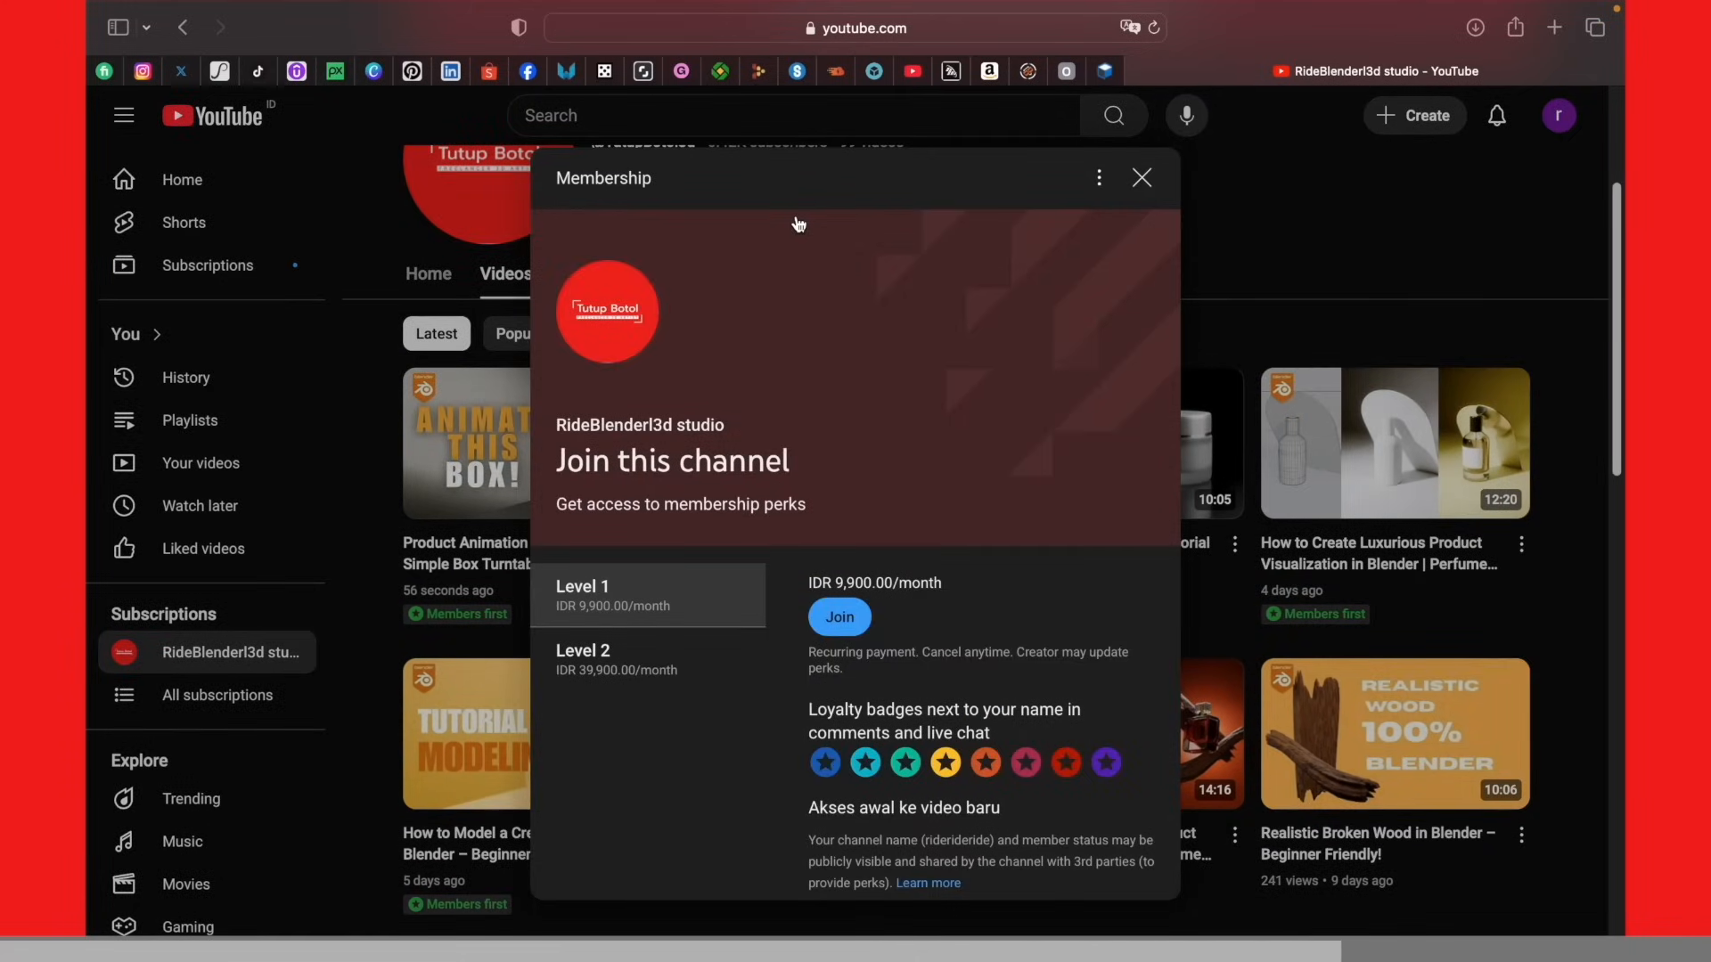
left_click(653, 664)
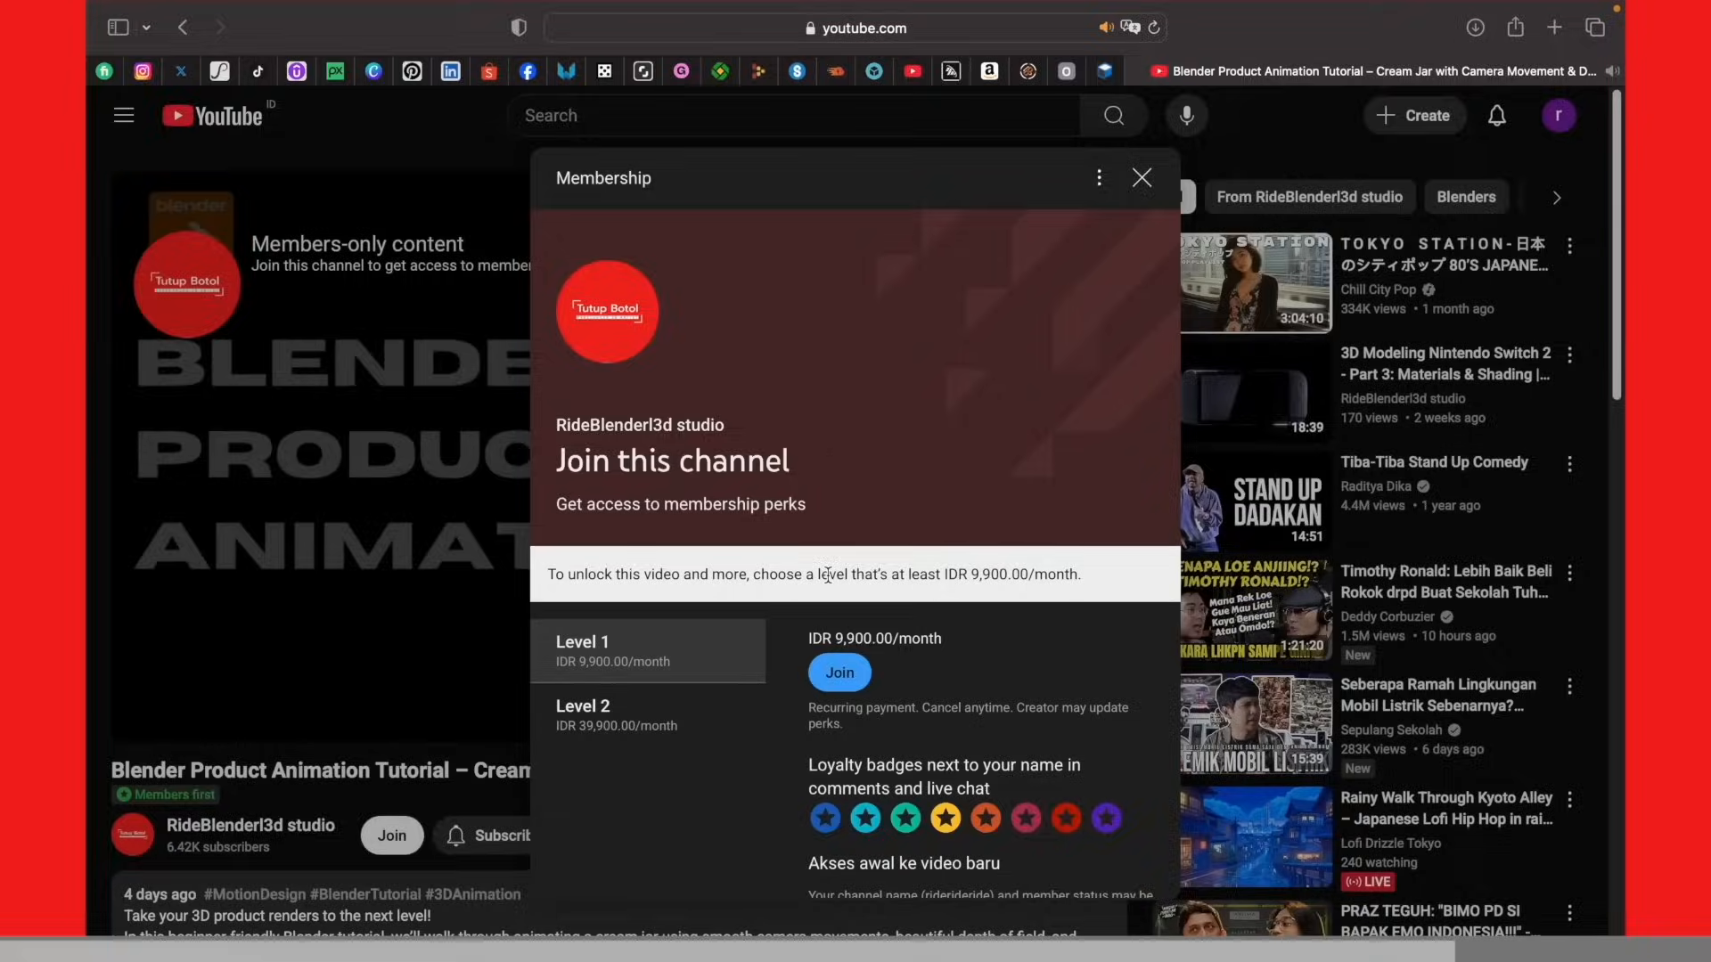
left_click(839, 674)
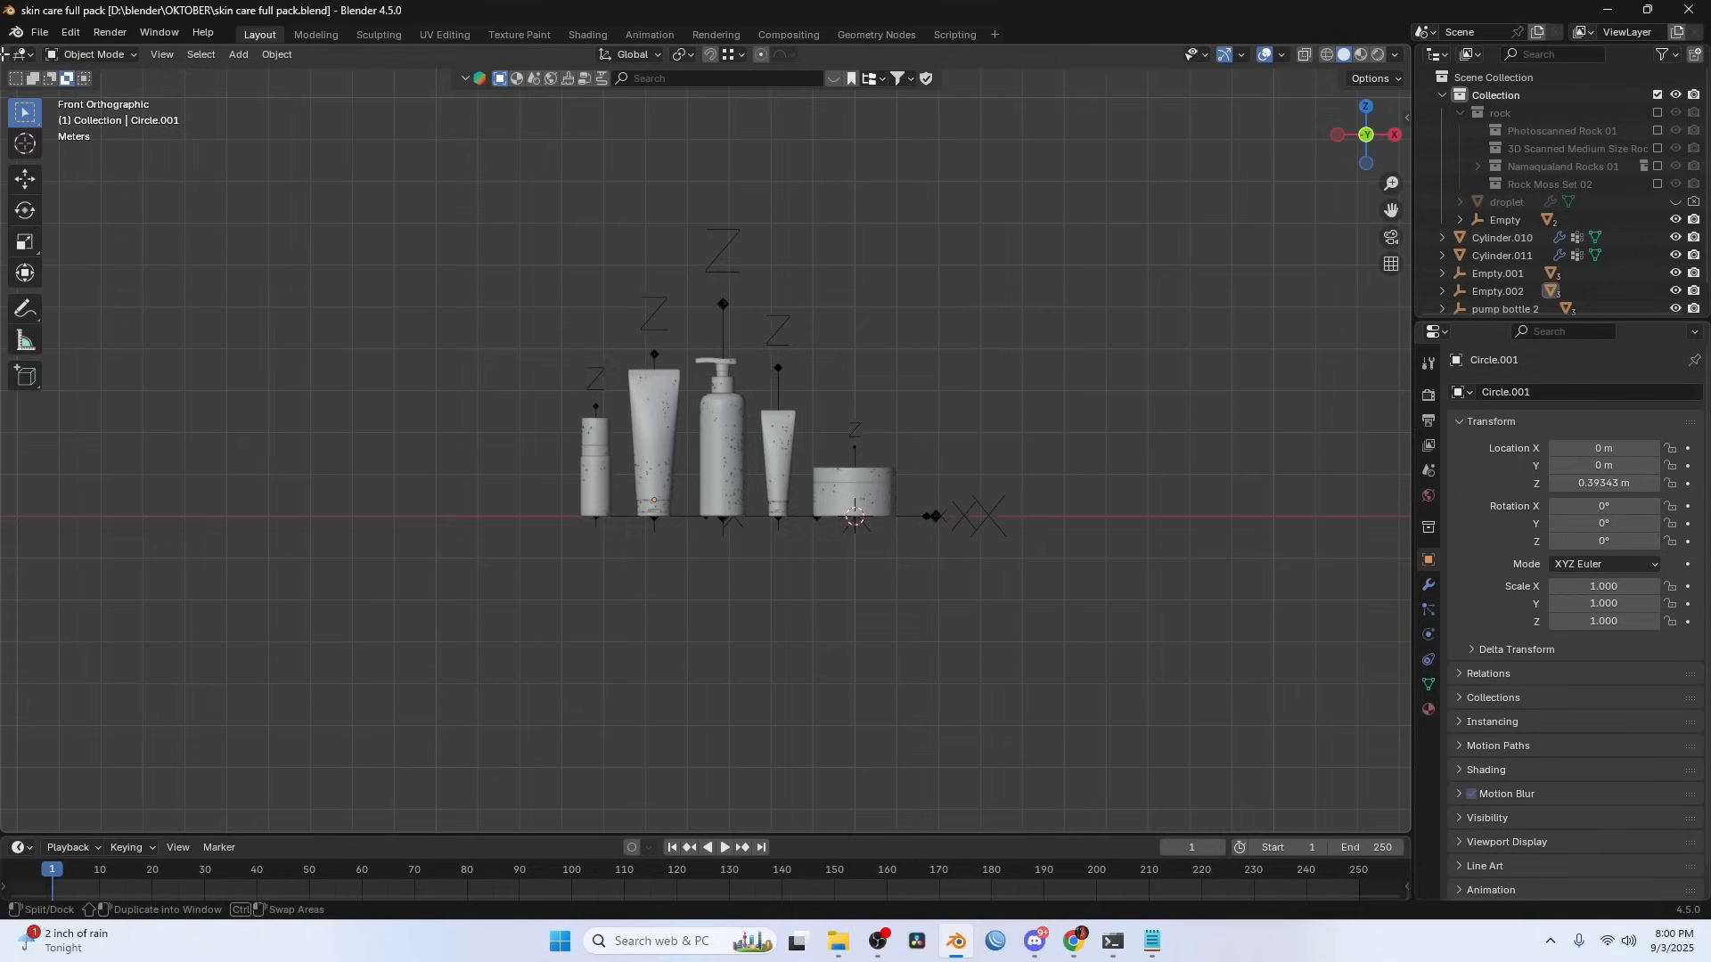
- Split off a narrow side viewport and an area below the main viewport, and make the lower area a Shader Editor
left_click_drag(6, 50, 390, 112)
left_click_drag(1406, 830, 1352, 517)
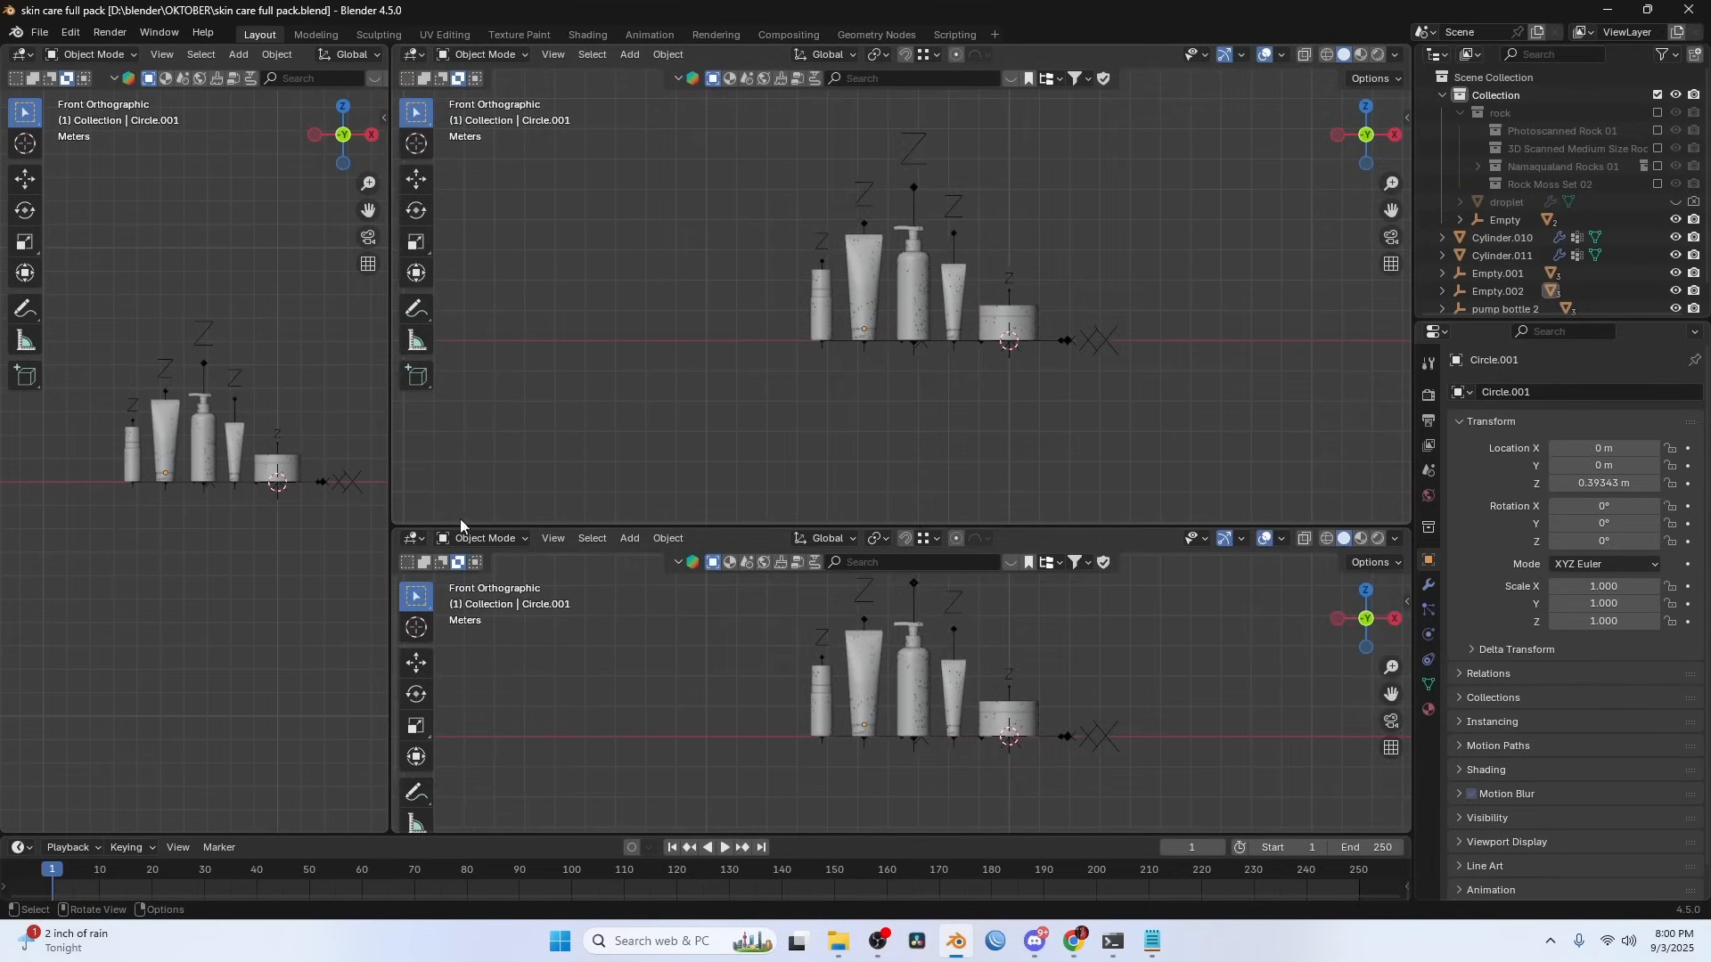
left_click(417, 540)
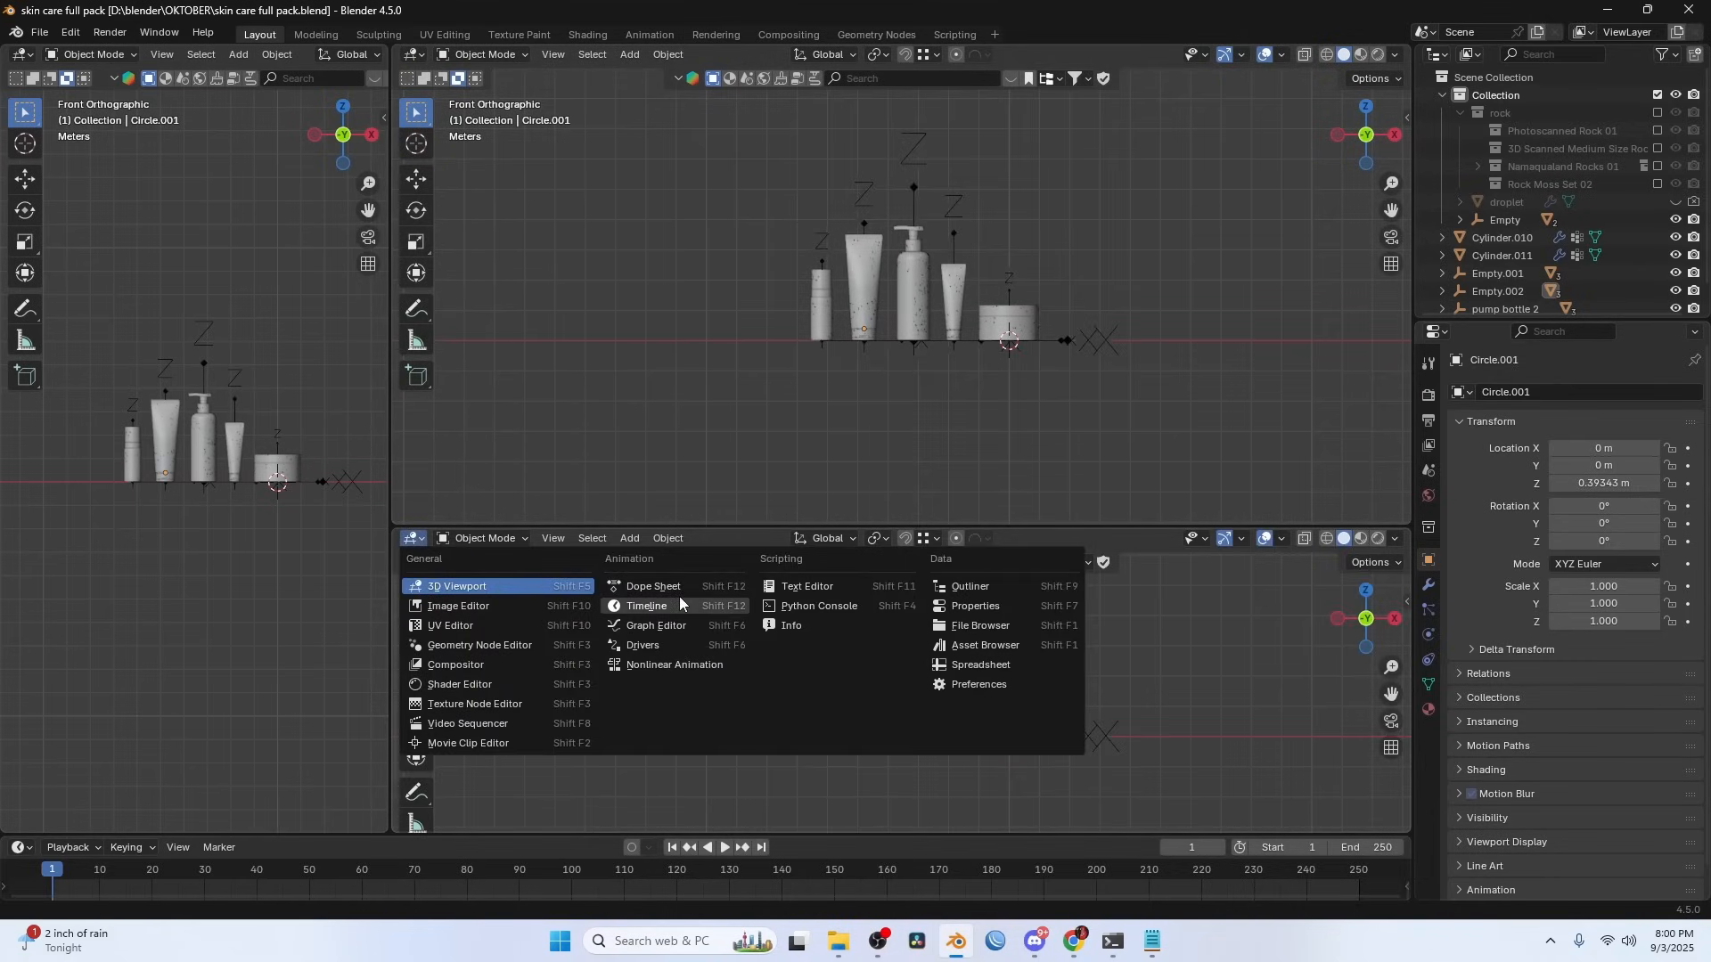
left_click(469, 682)
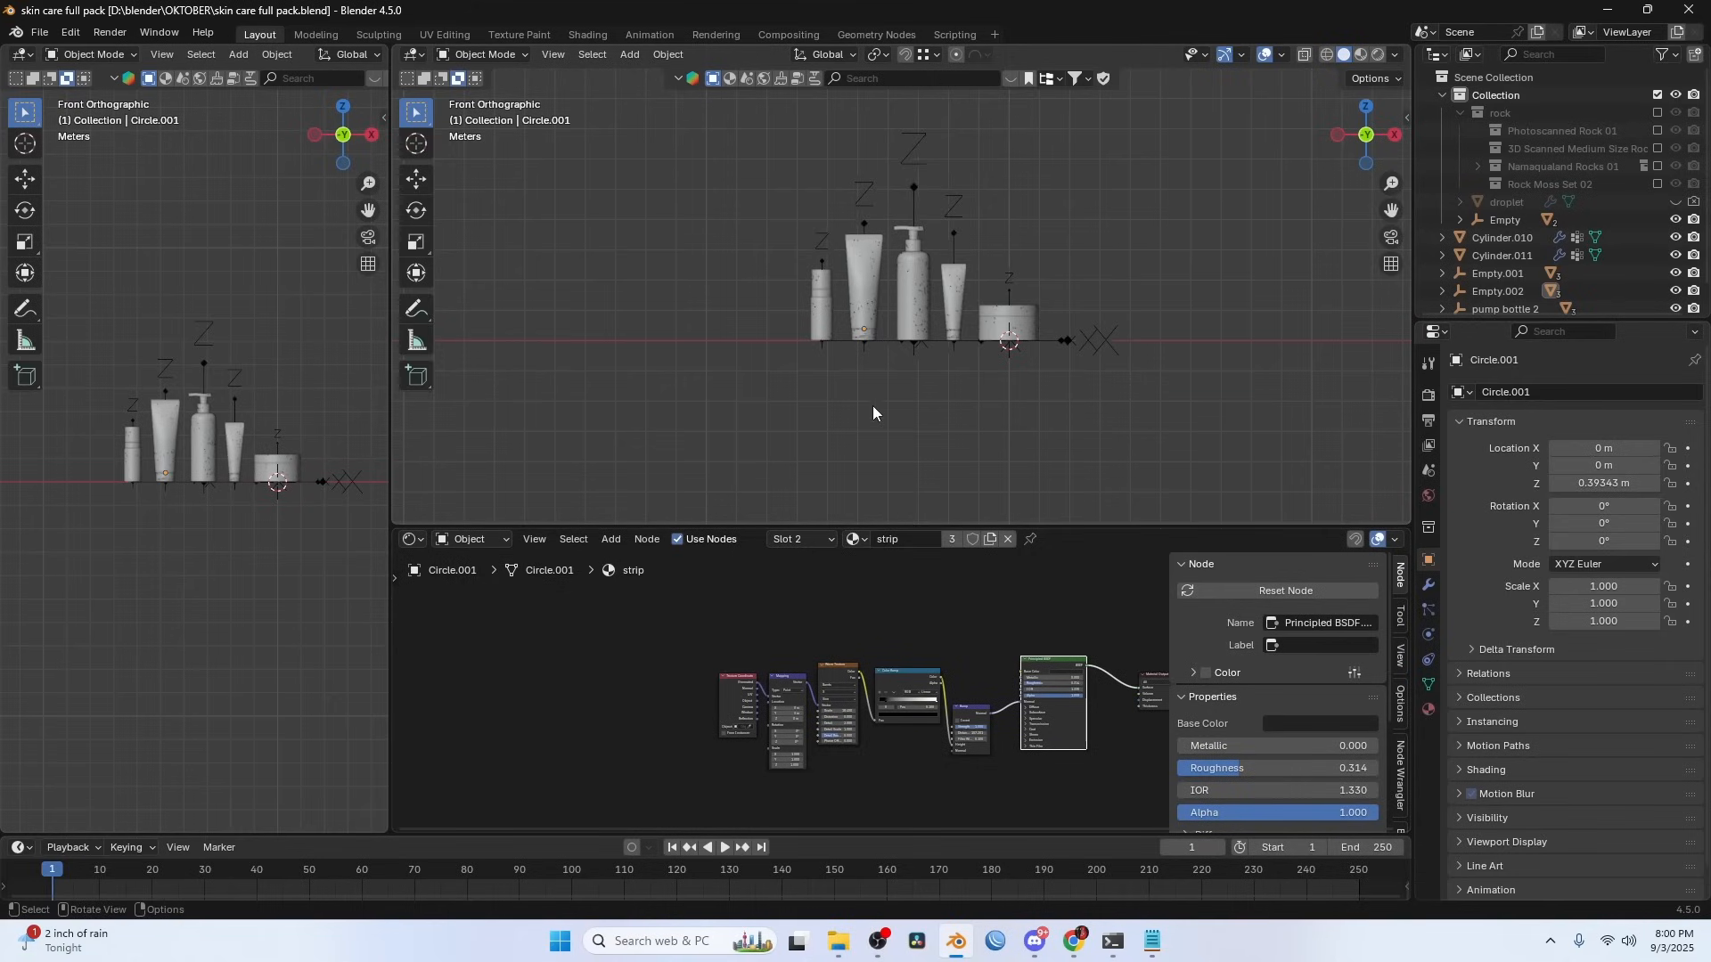
- Add a camera and, in the right view, place it in front of the products at about Y -23.4 m, Z 3.1 m
key("shift+a")
mouse_move(985, 262)
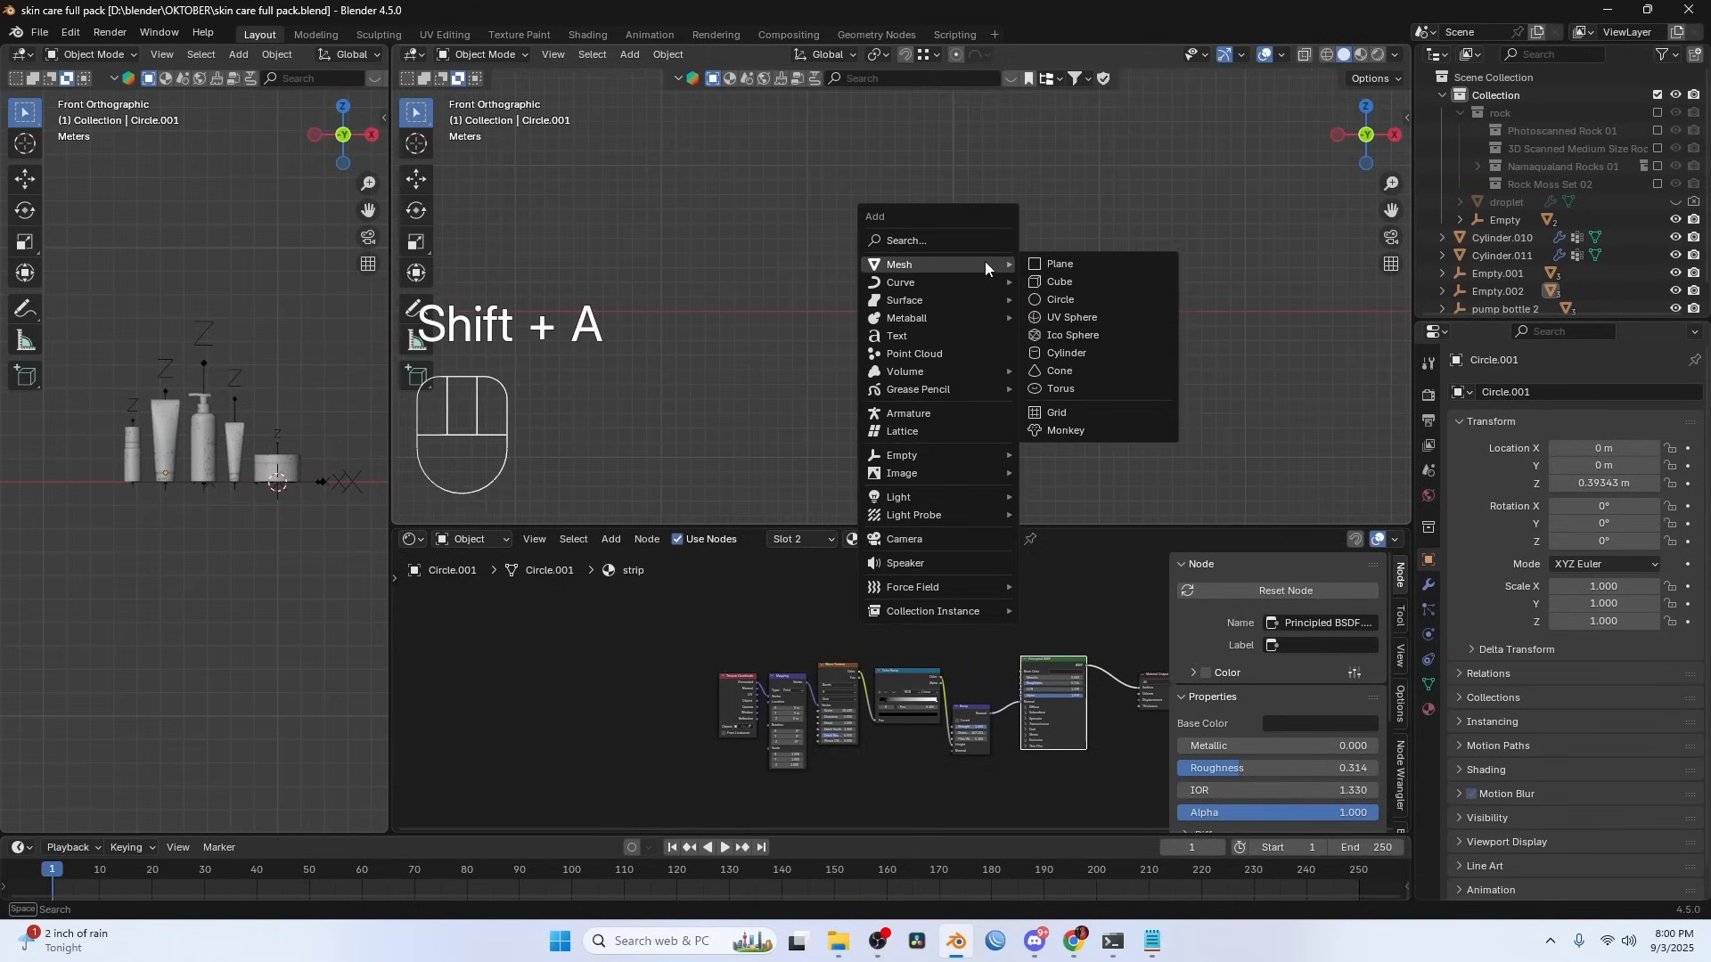
left_click(917, 537)
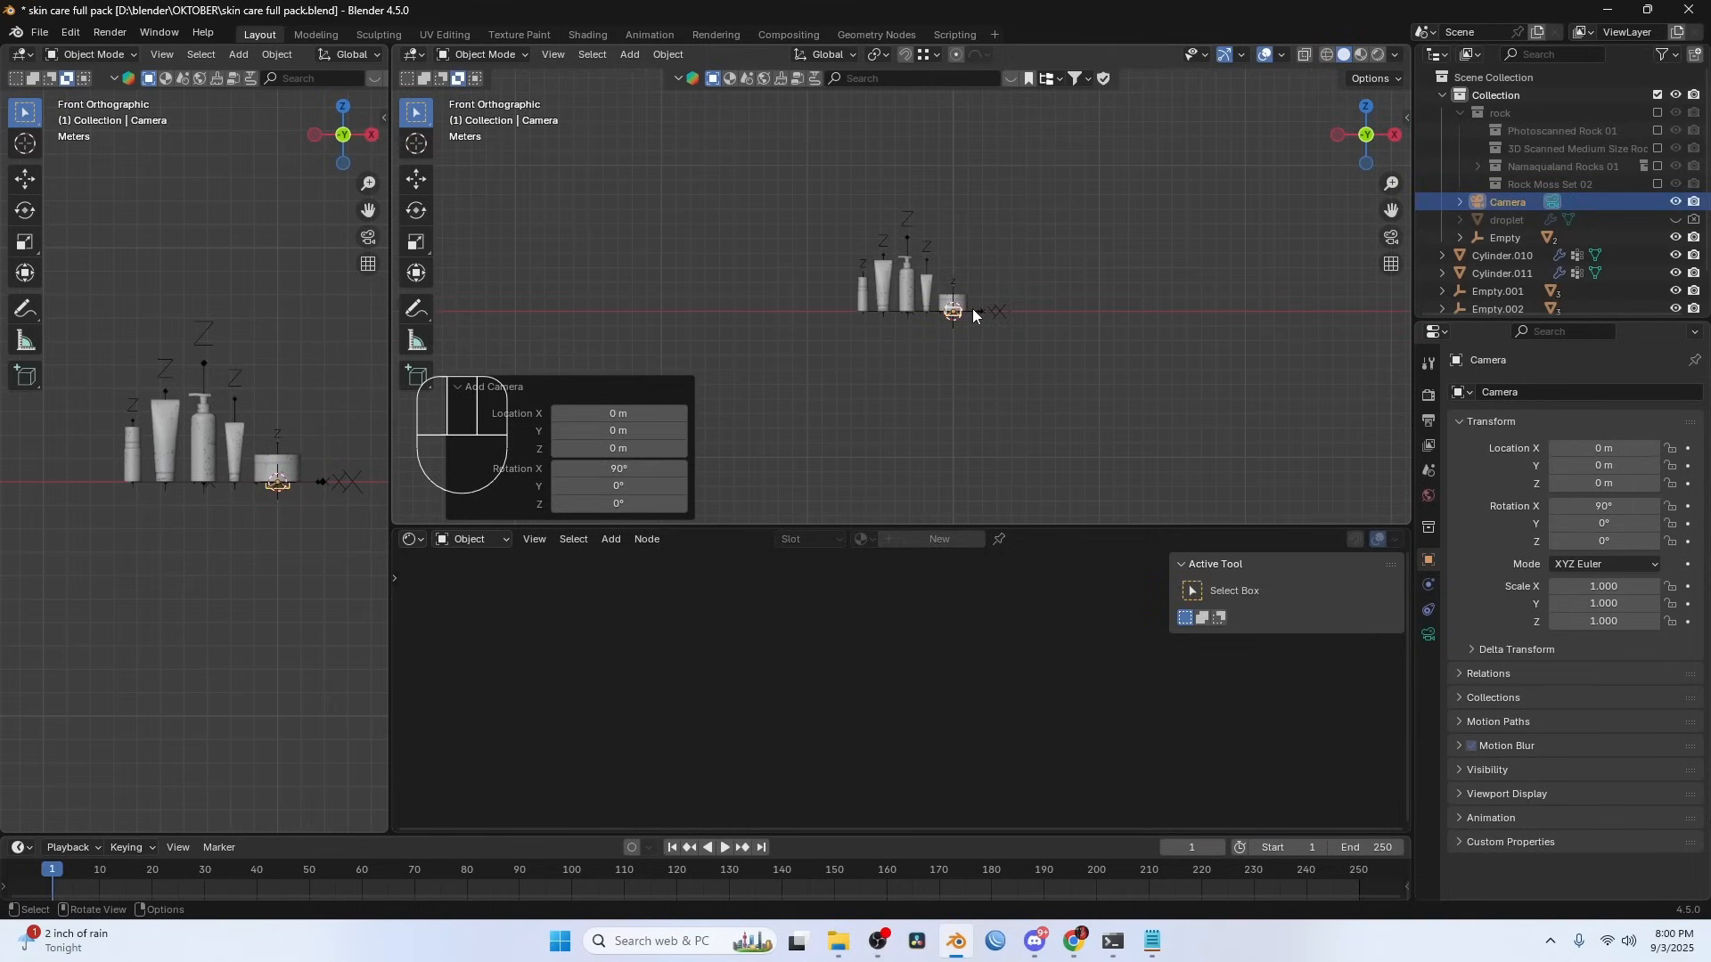
key("grave")
left_click(1136, 315)
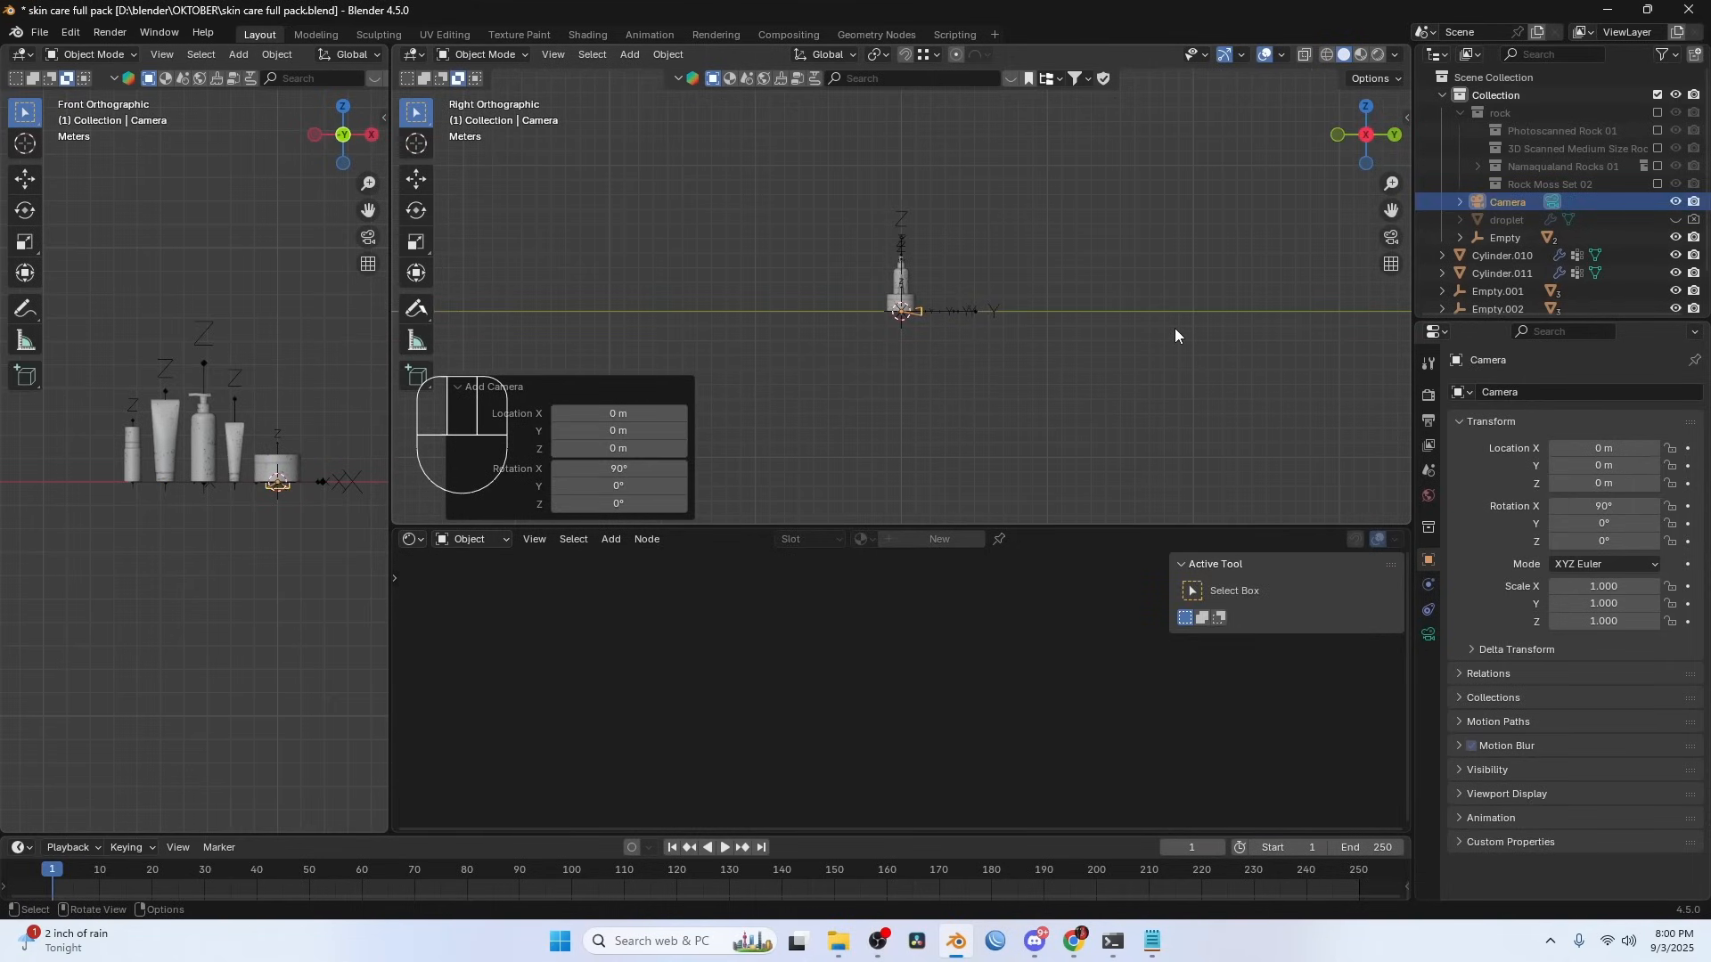
key("g")
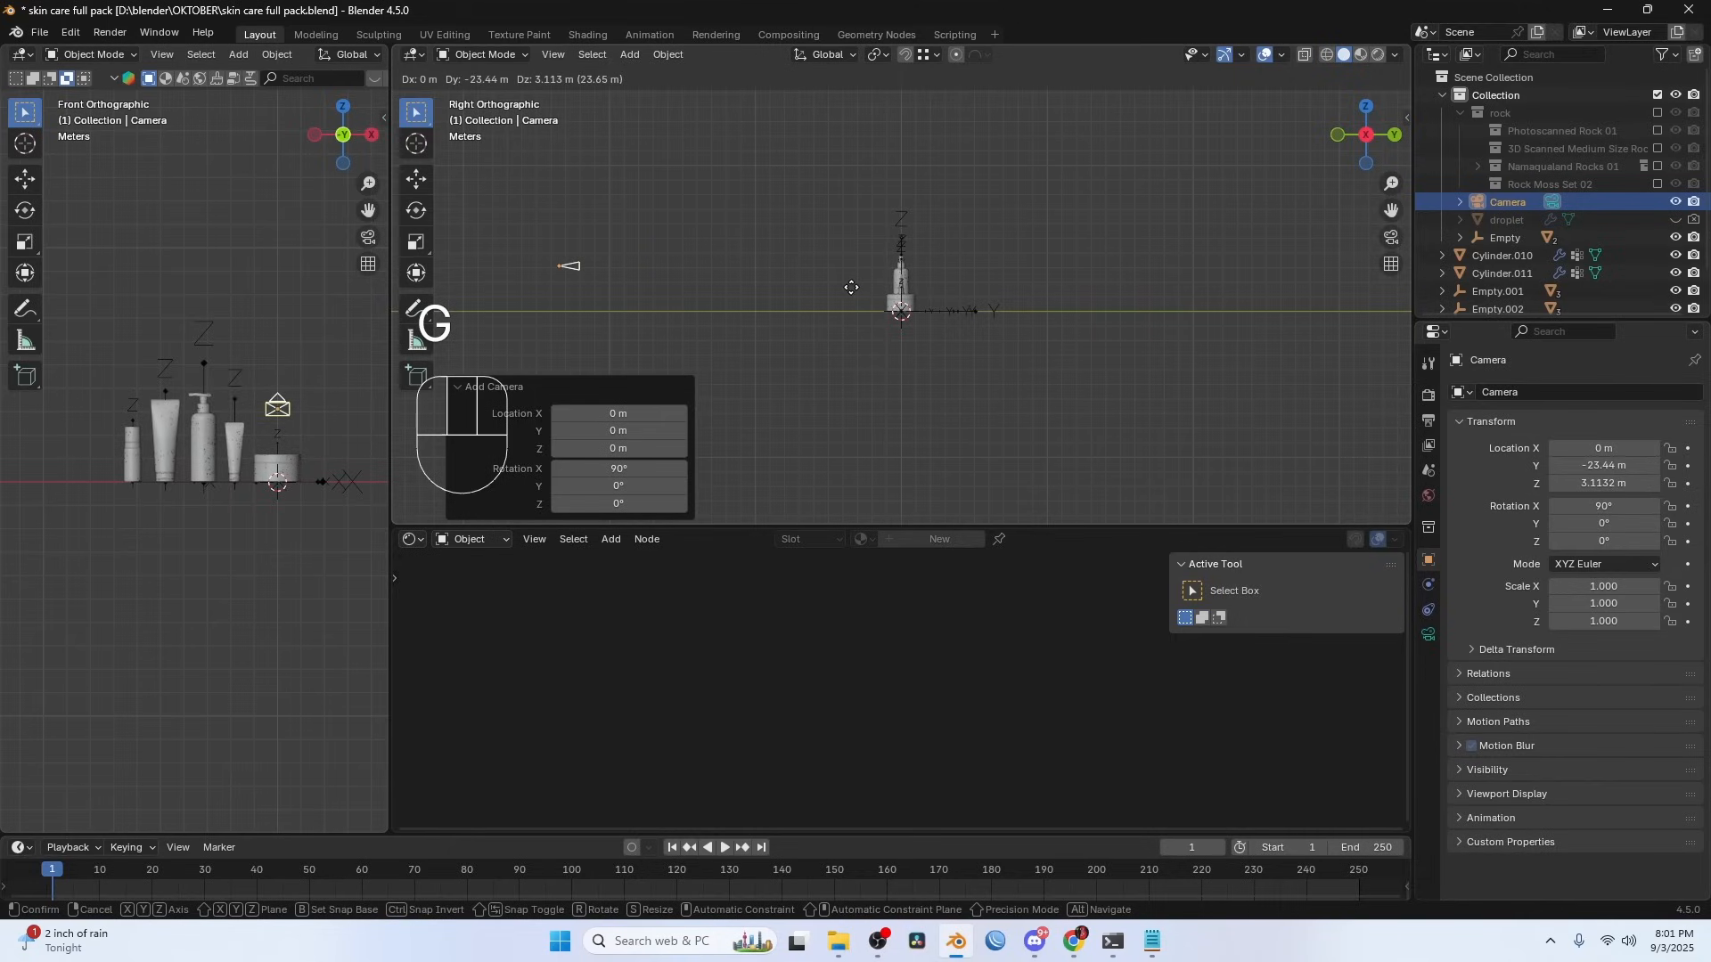
left_click(851, 287)
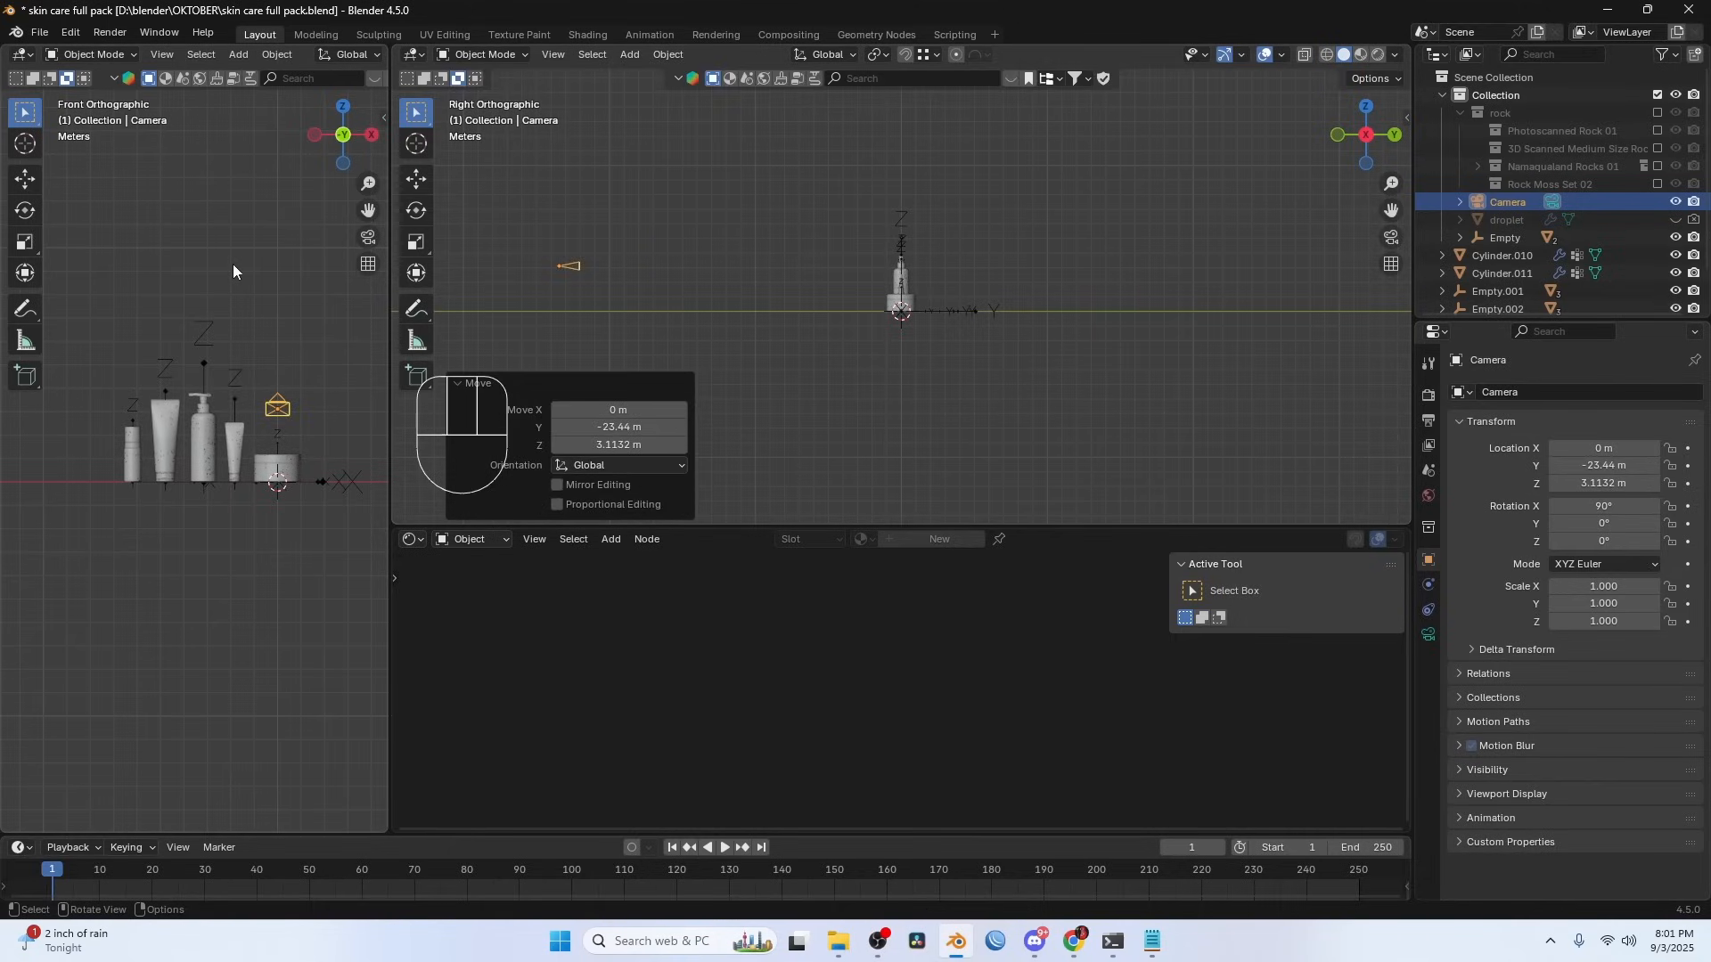
- Show the camera view in the narrow viewport and set the output resolution to 1080 × 1920 px
key("grave")
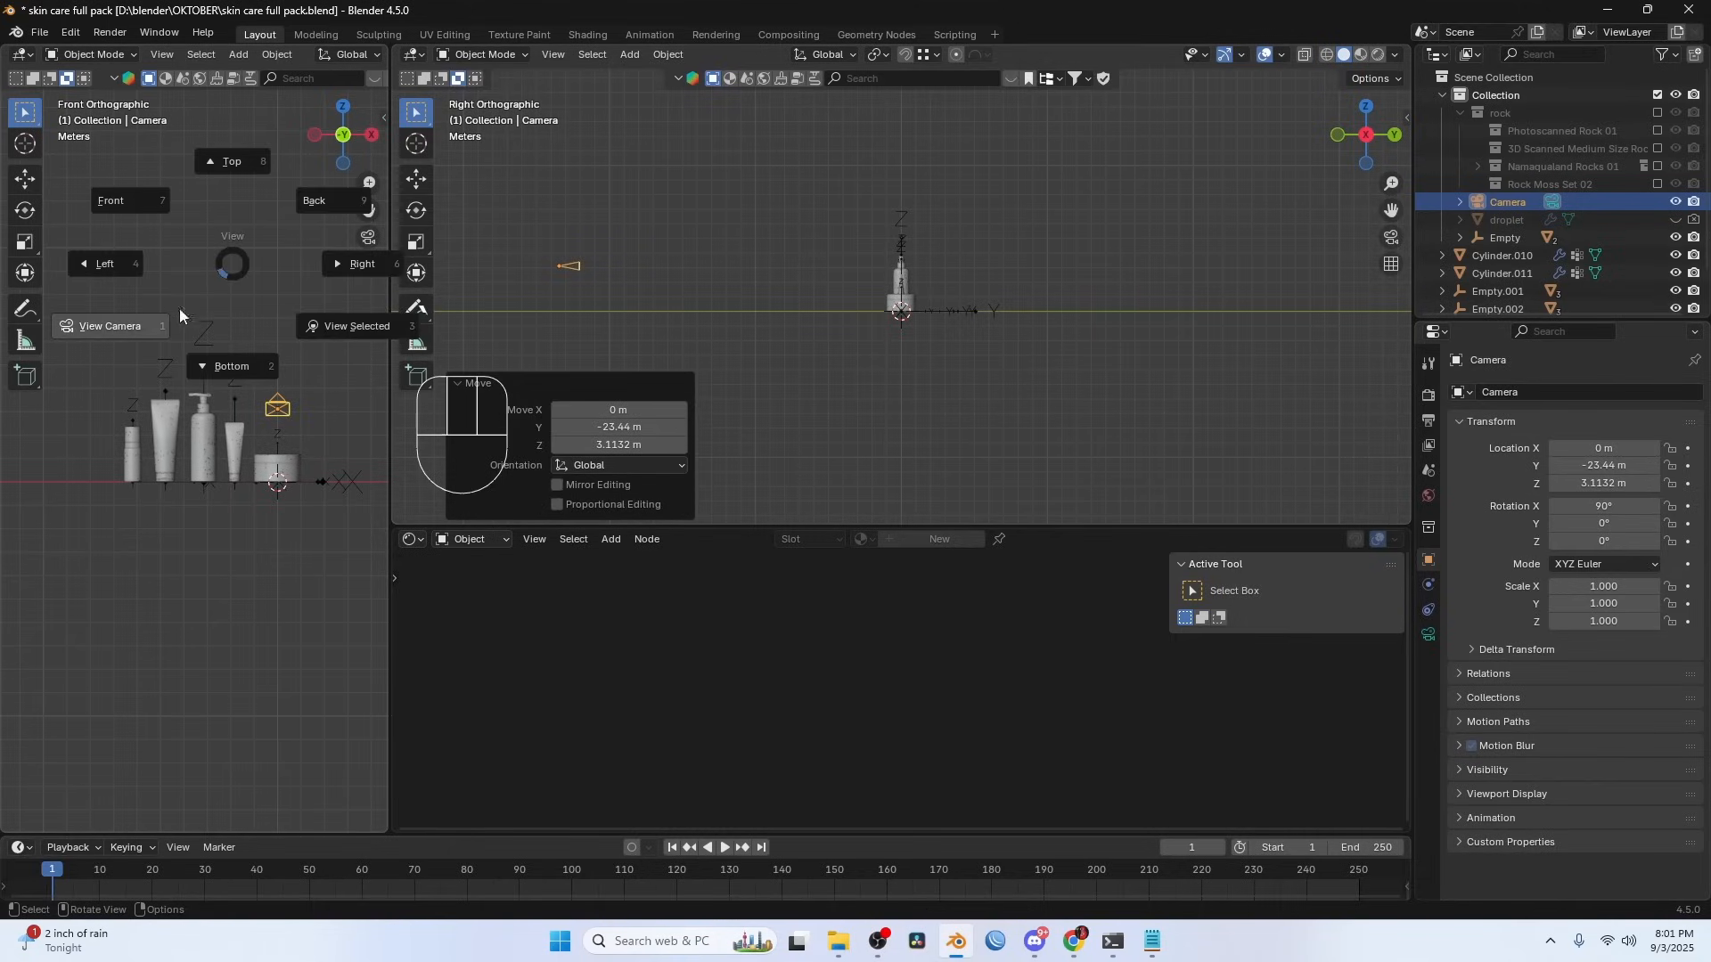
left_click(179, 308)
left_click(1427, 422)
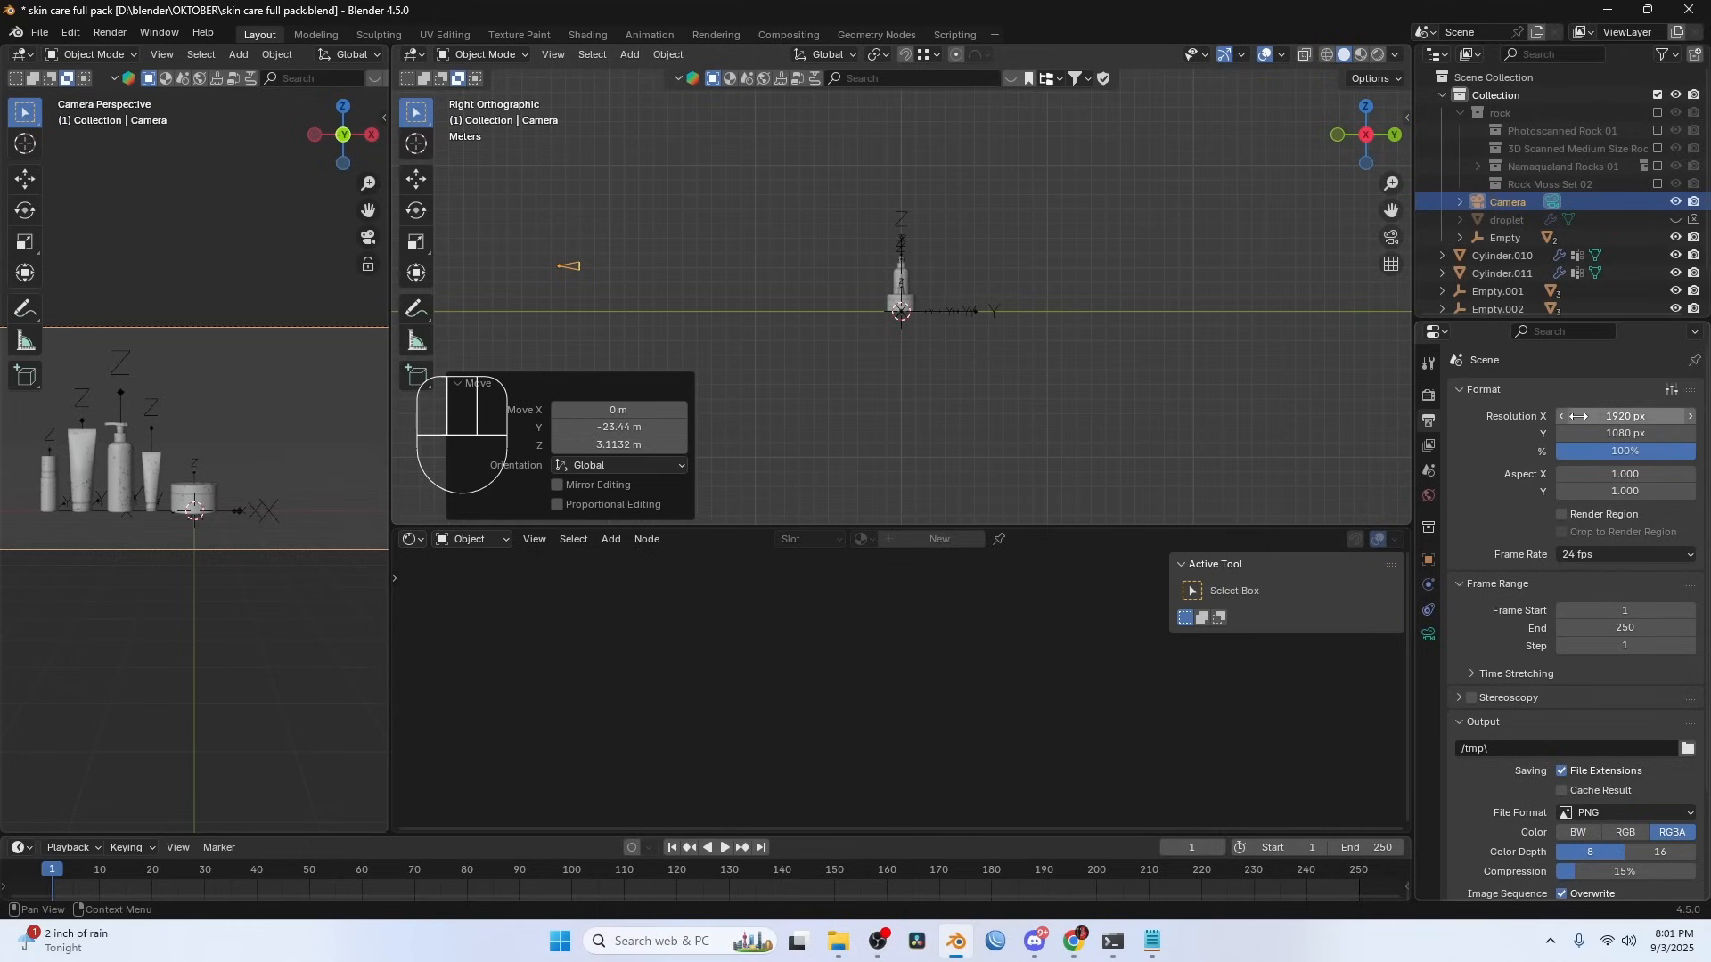
left_click(1615, 416)
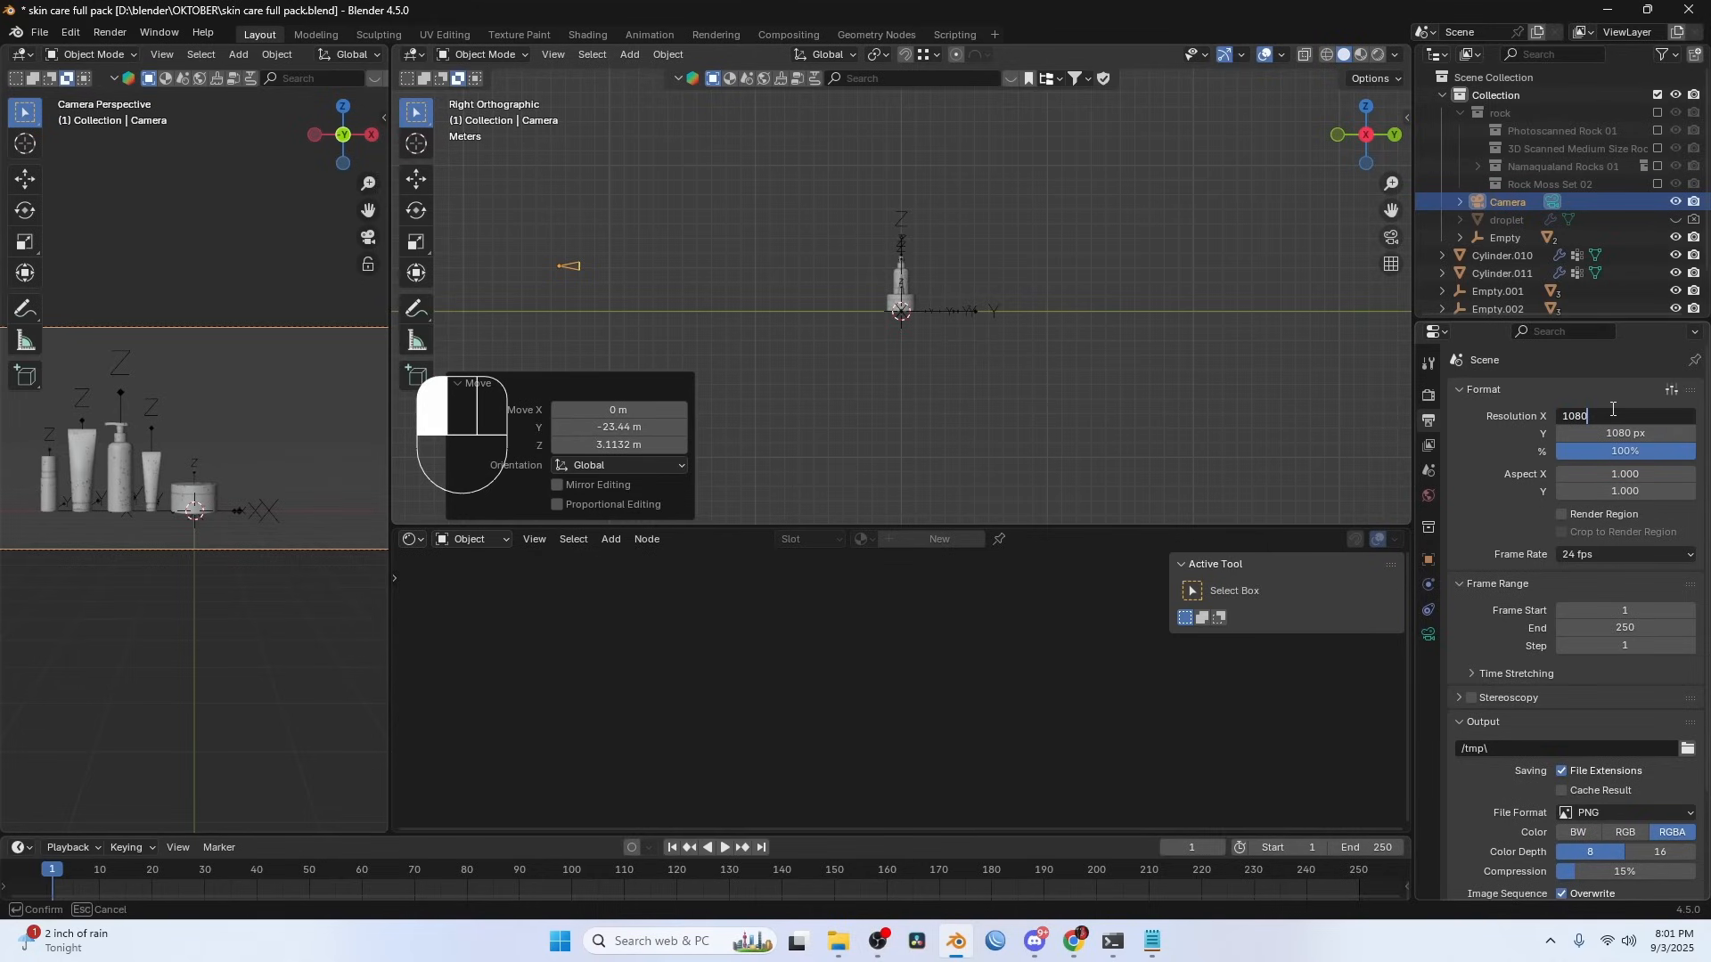
key("Tab")
type("1920")
key("Return")
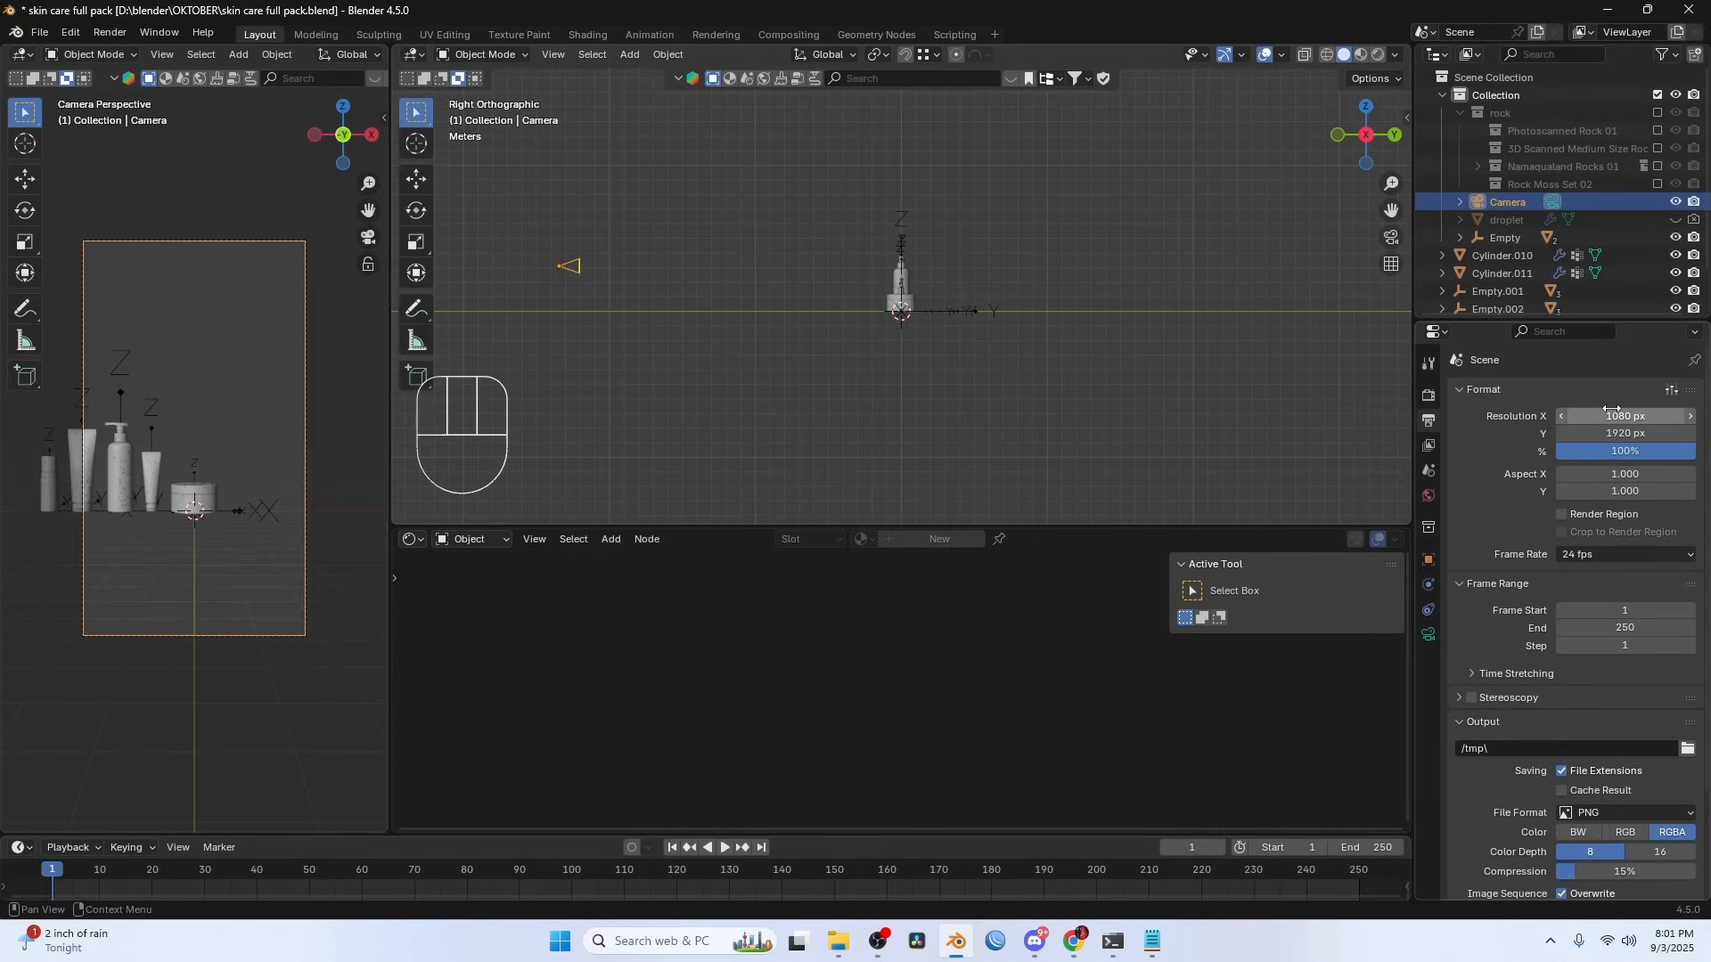
- Set the camera's focal length to 180 mm and move it about 18.7 m farther back from the products
left_click(1430, 635)
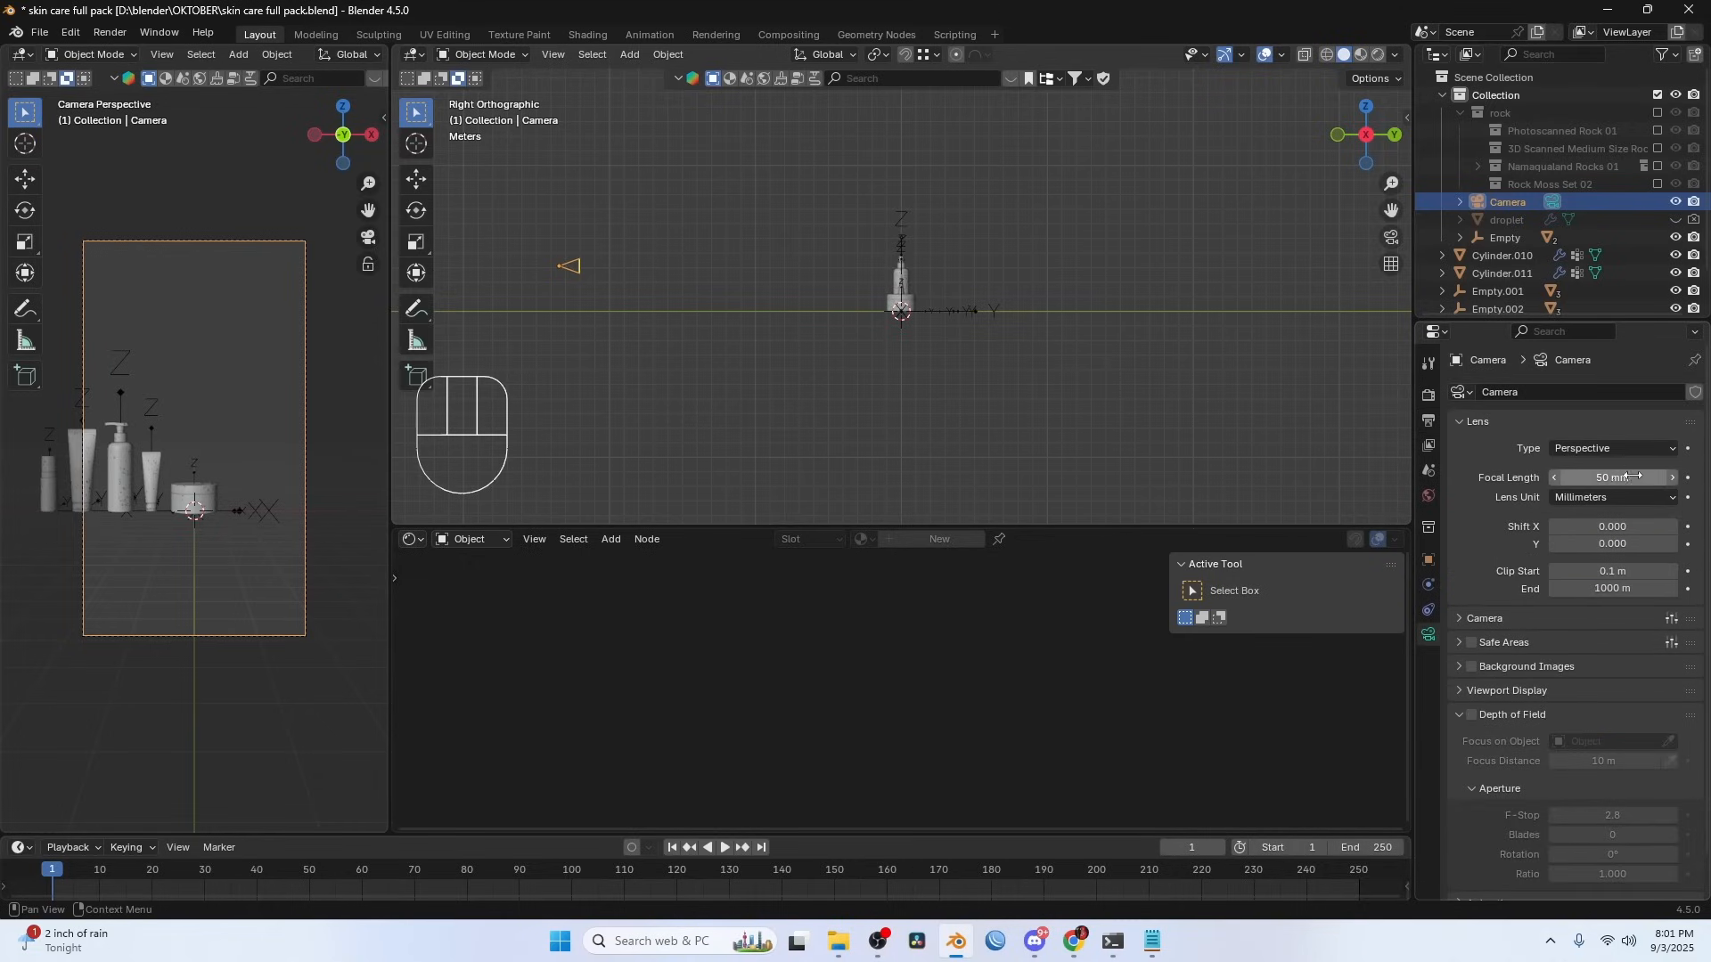
left_click(1601, 478)
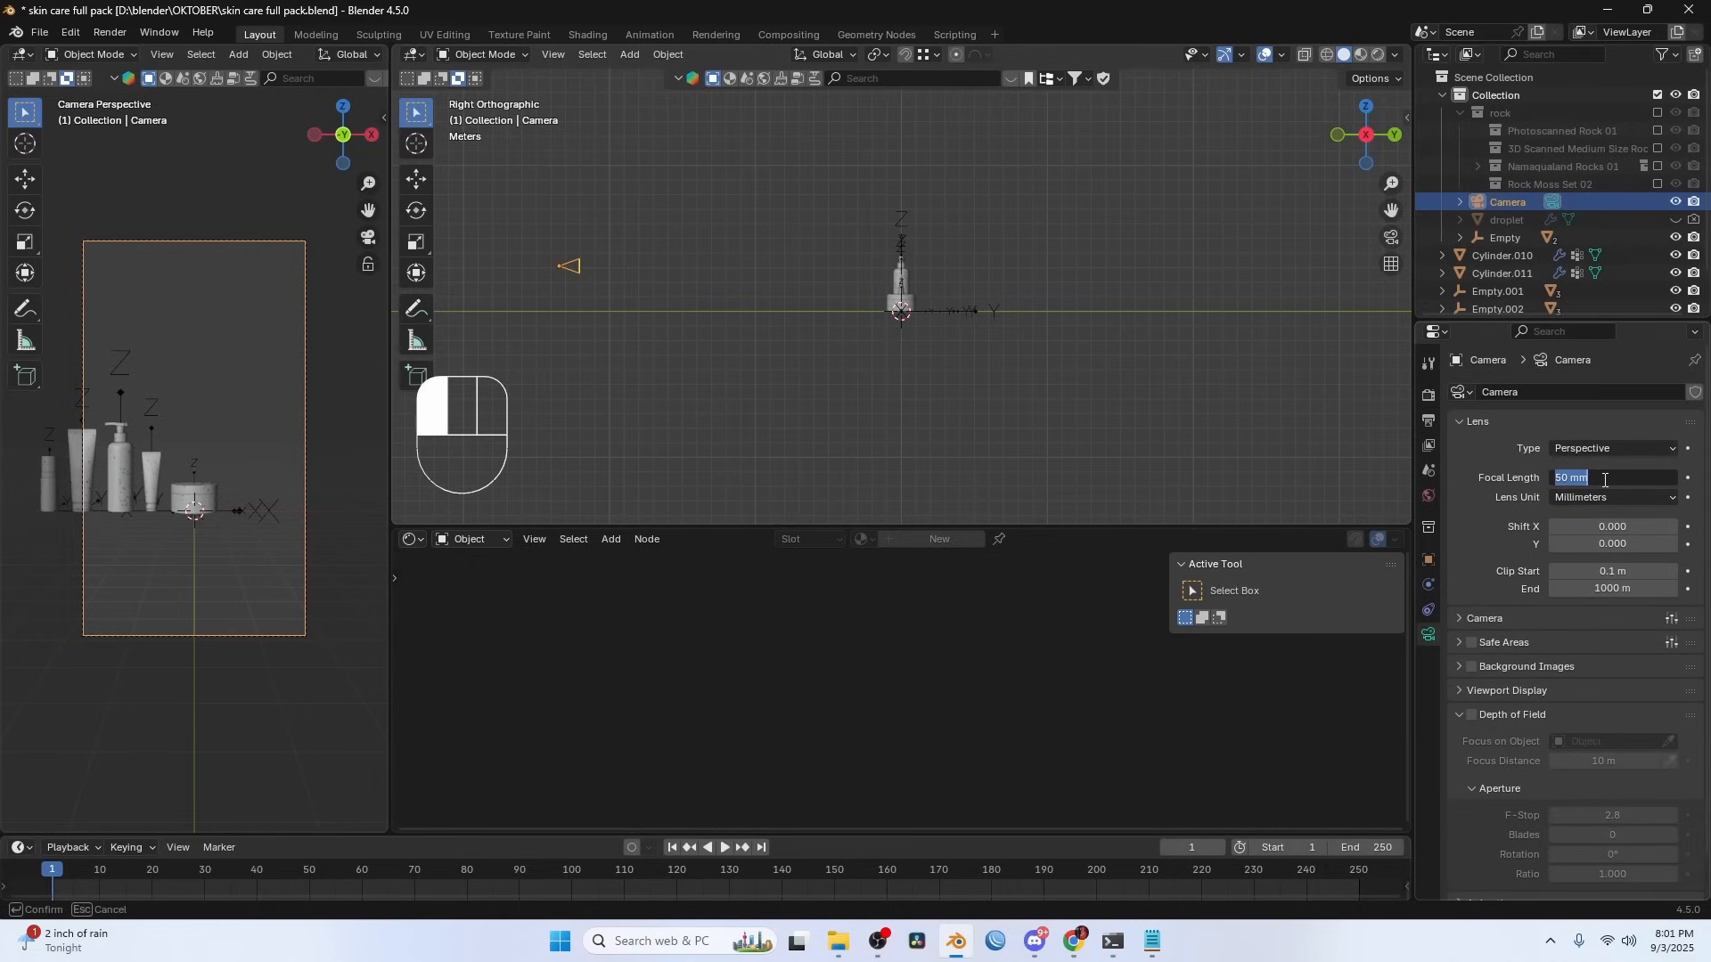
key("BackSpace")
type("180")
key("Return")
key("g")
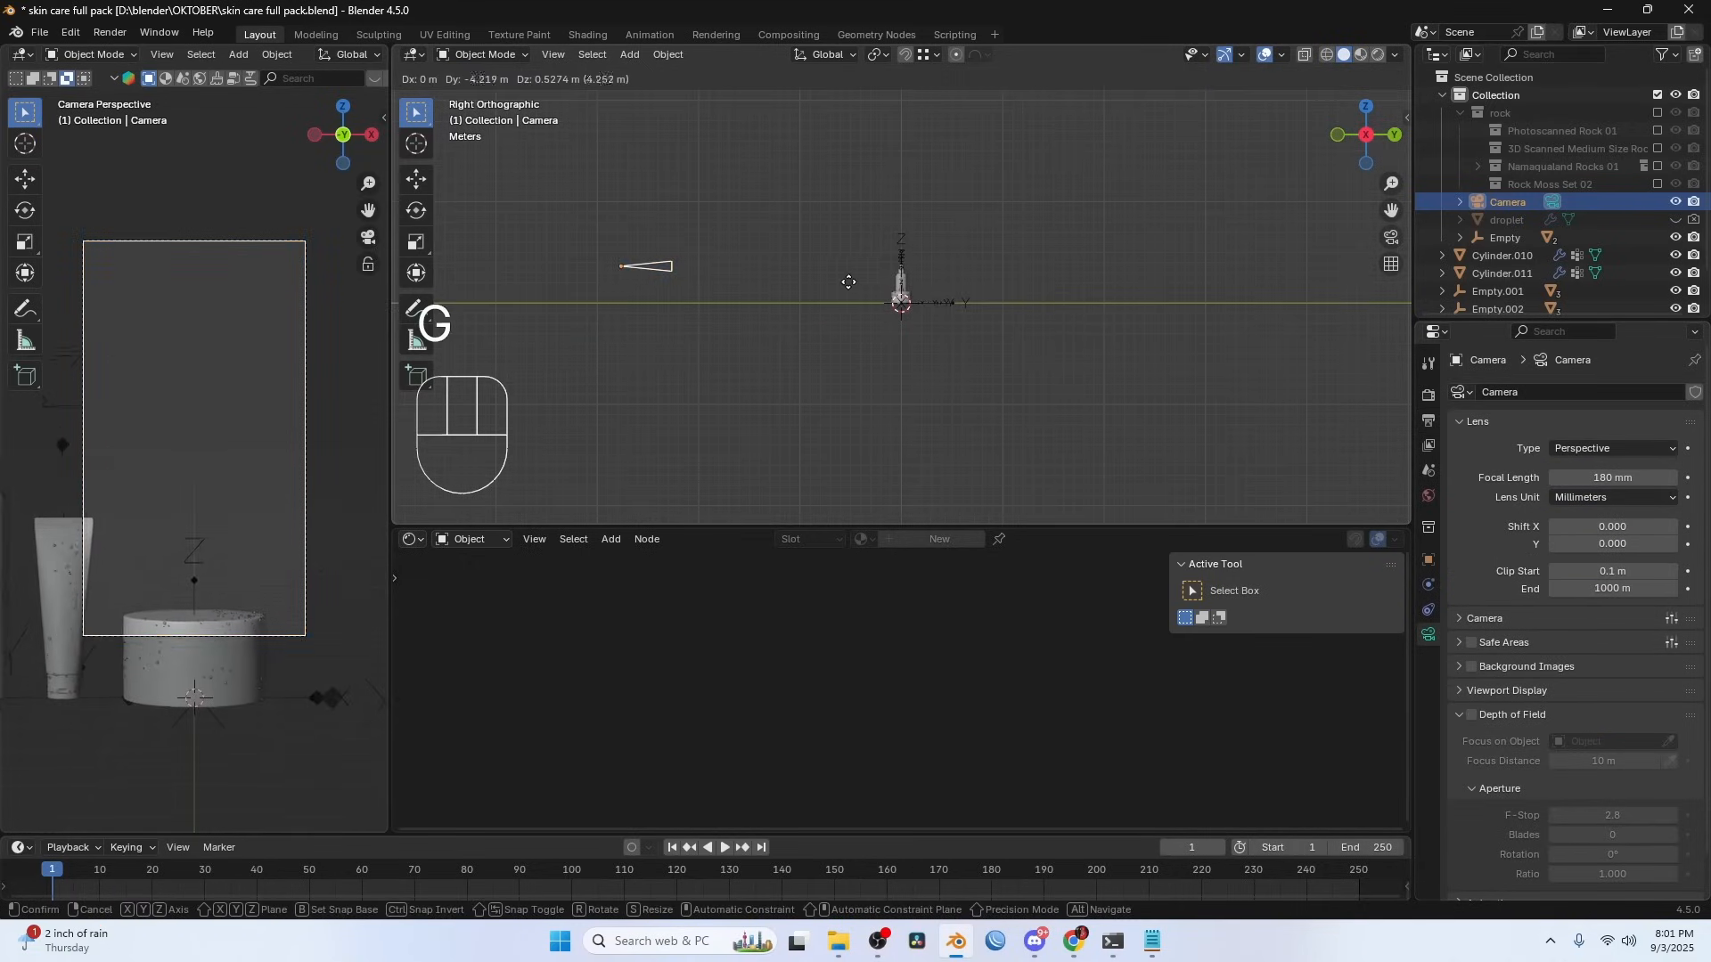
left_click(653, 265)
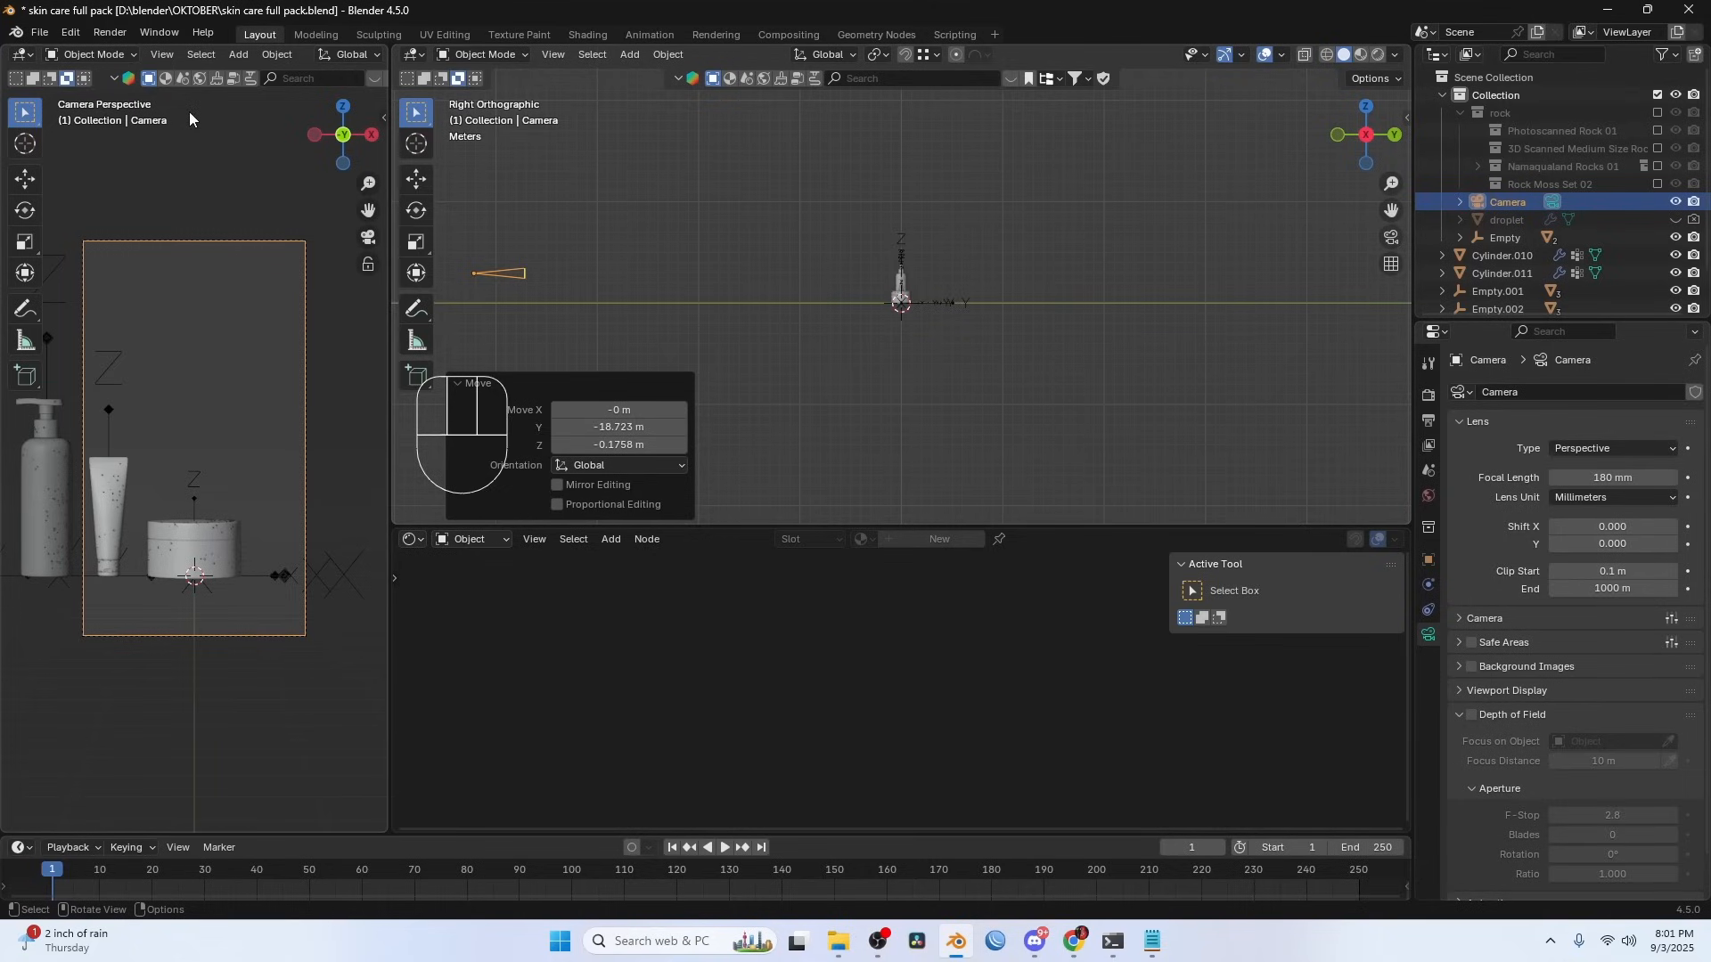
- Hide the toolbar, gizmos and overlays in the camera viewport and preview it in rendered shading
key("t")
scroll(198, 55, "down", 2)
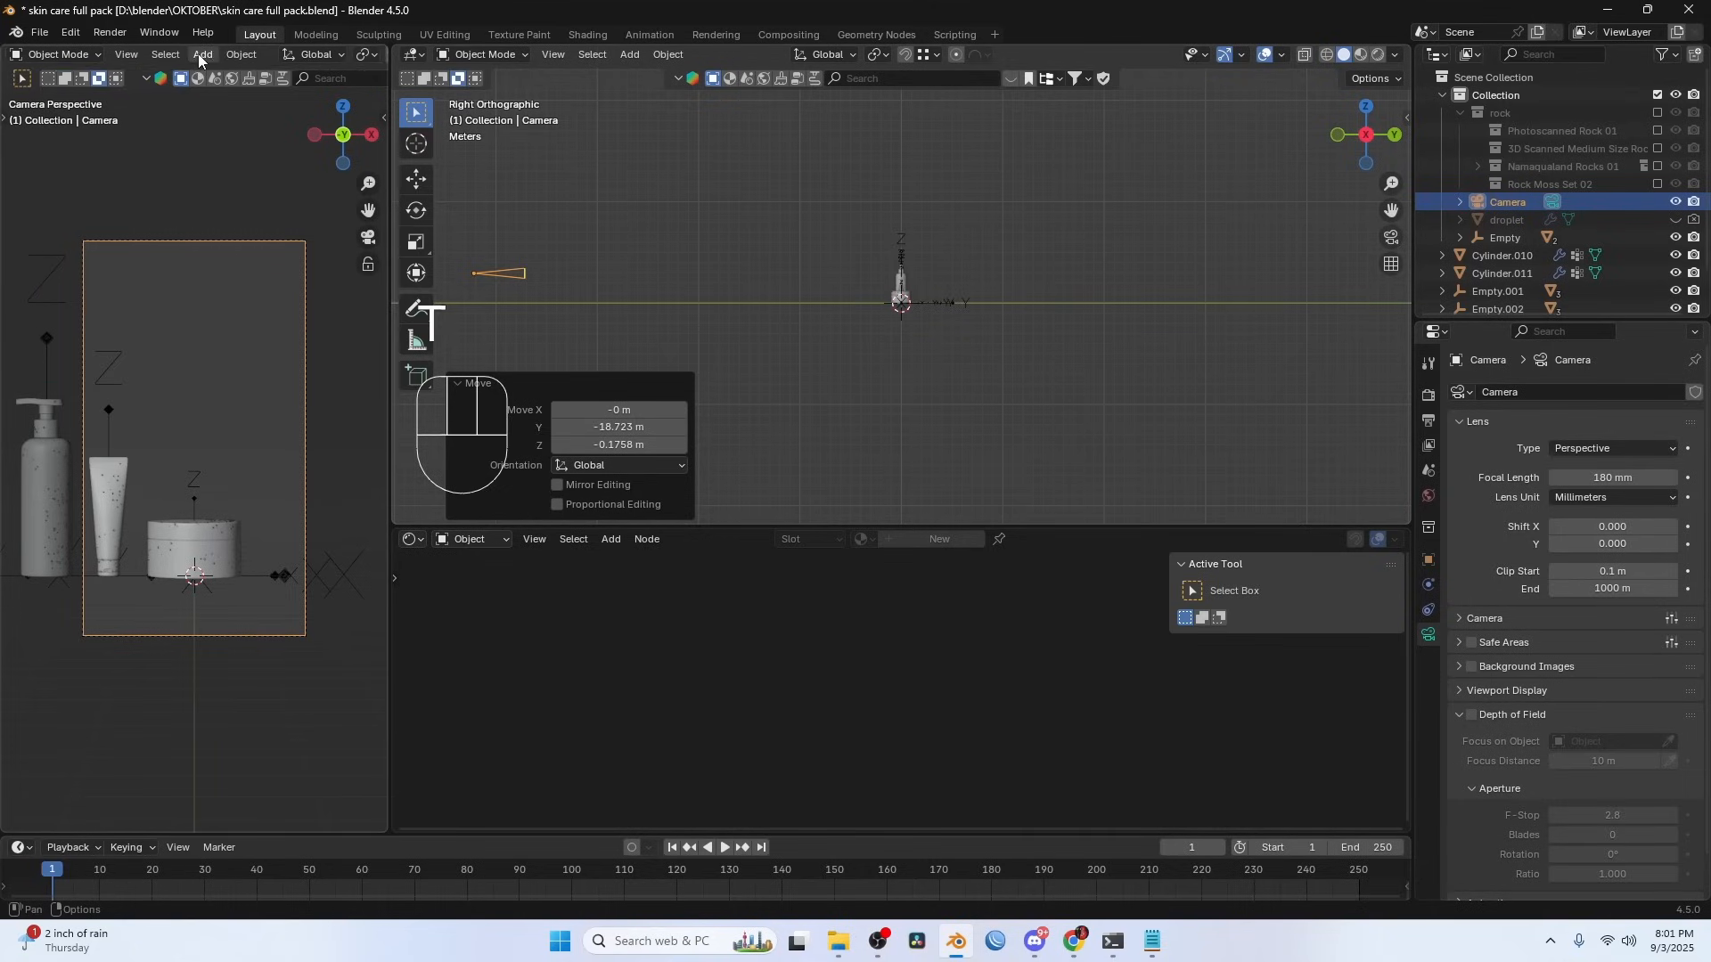
scroll(198, 54, "up", 2)
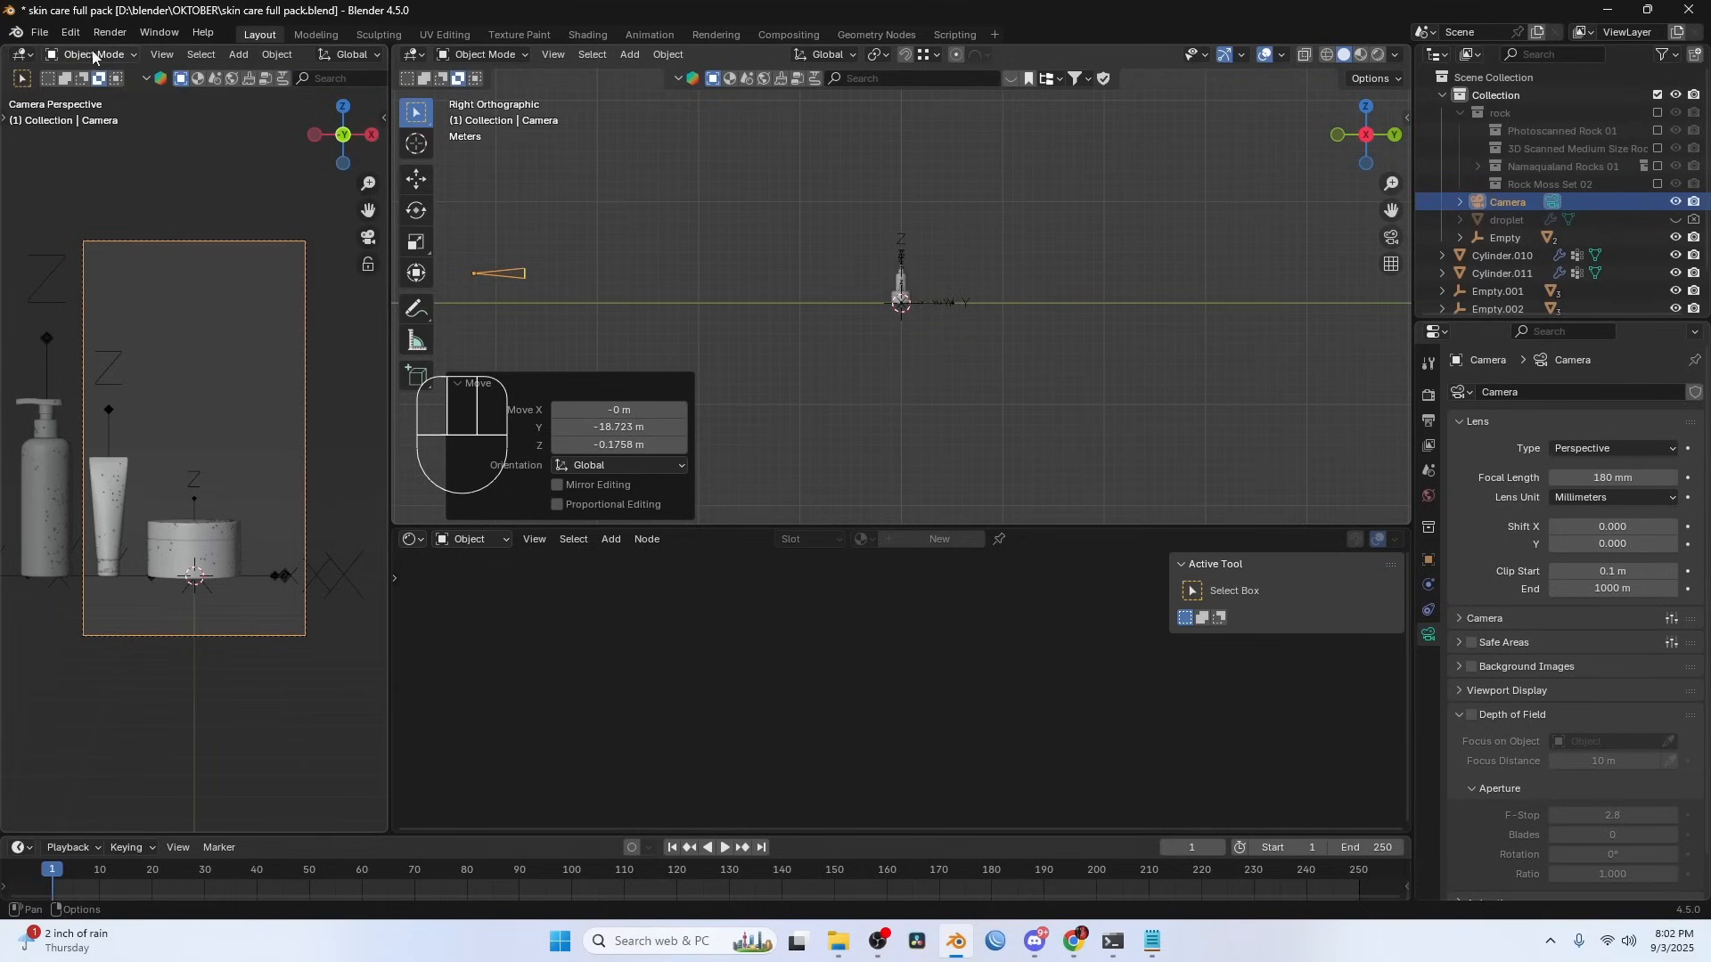
scroll(178, 55, "down", 8)
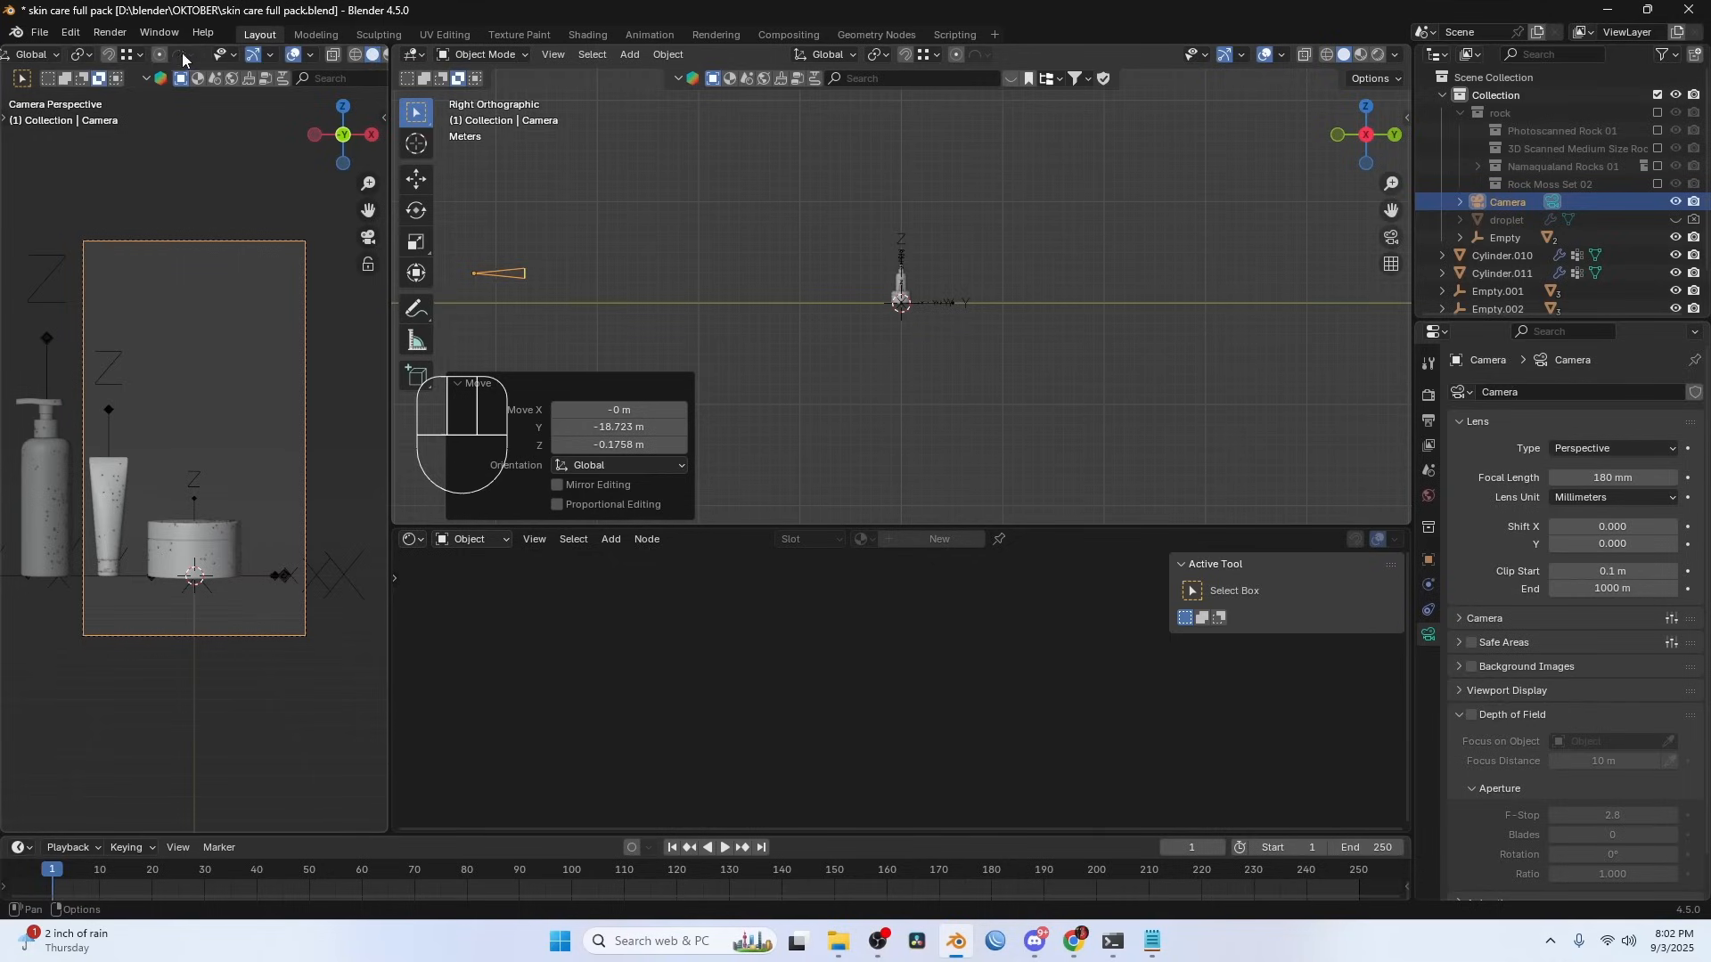
left_click(251, 57)
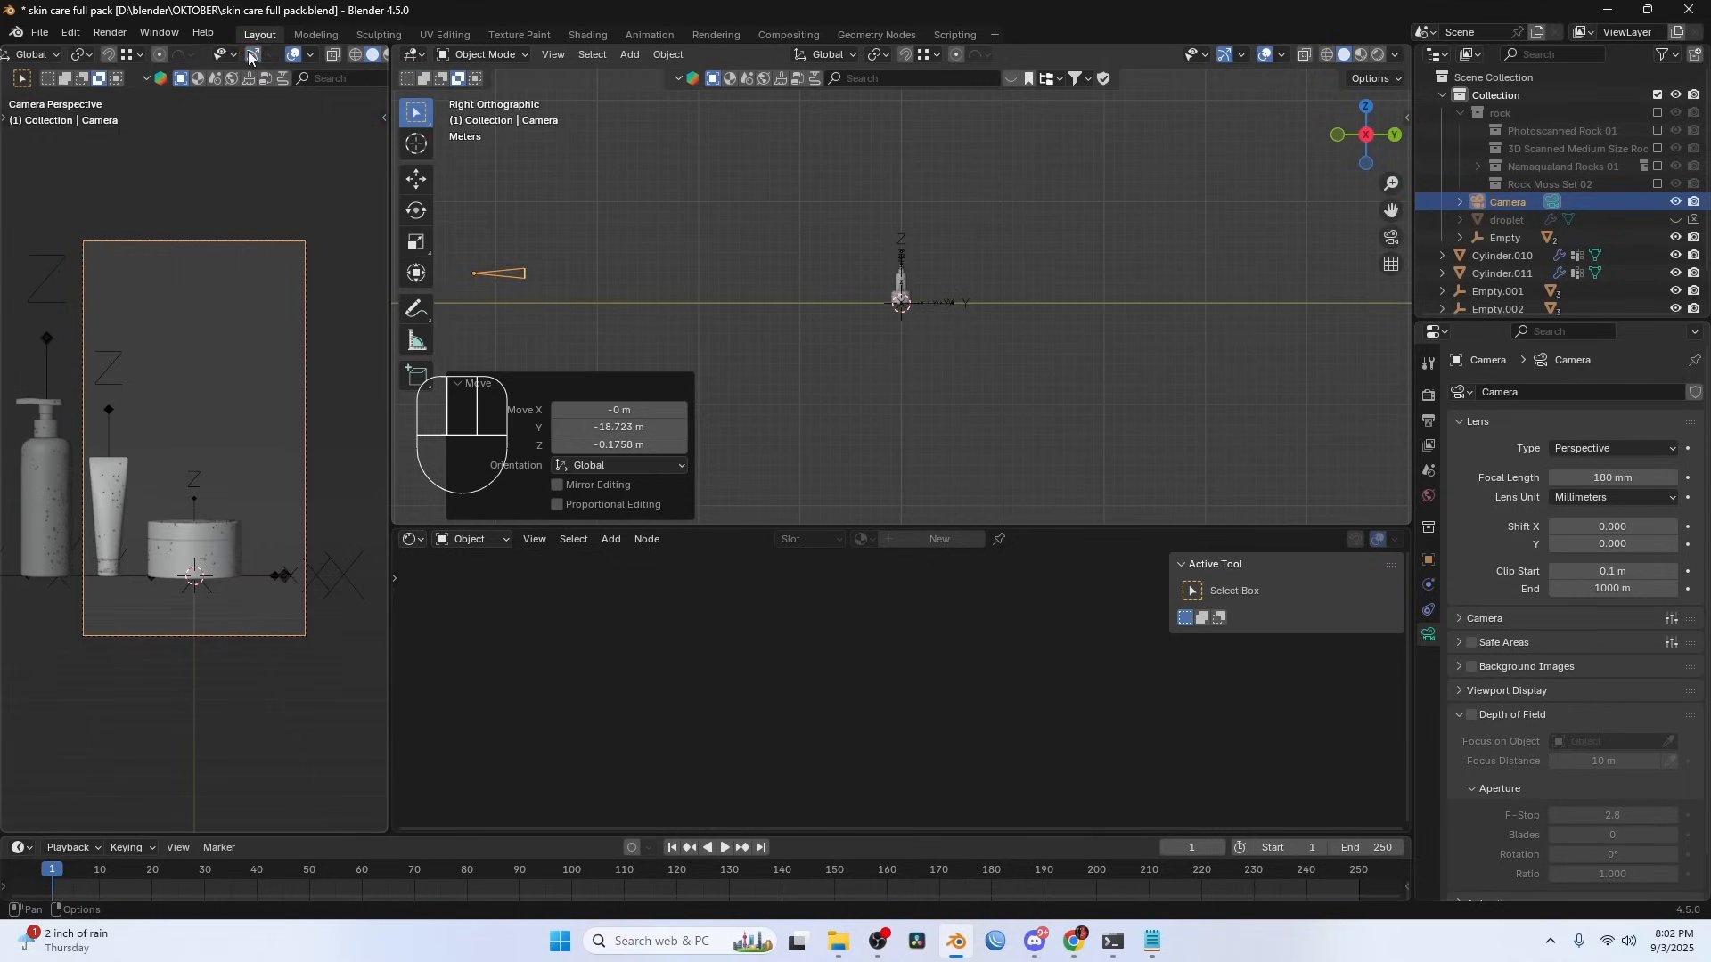
left_click(294, 56)
scroll(322, 57, "down", 2)
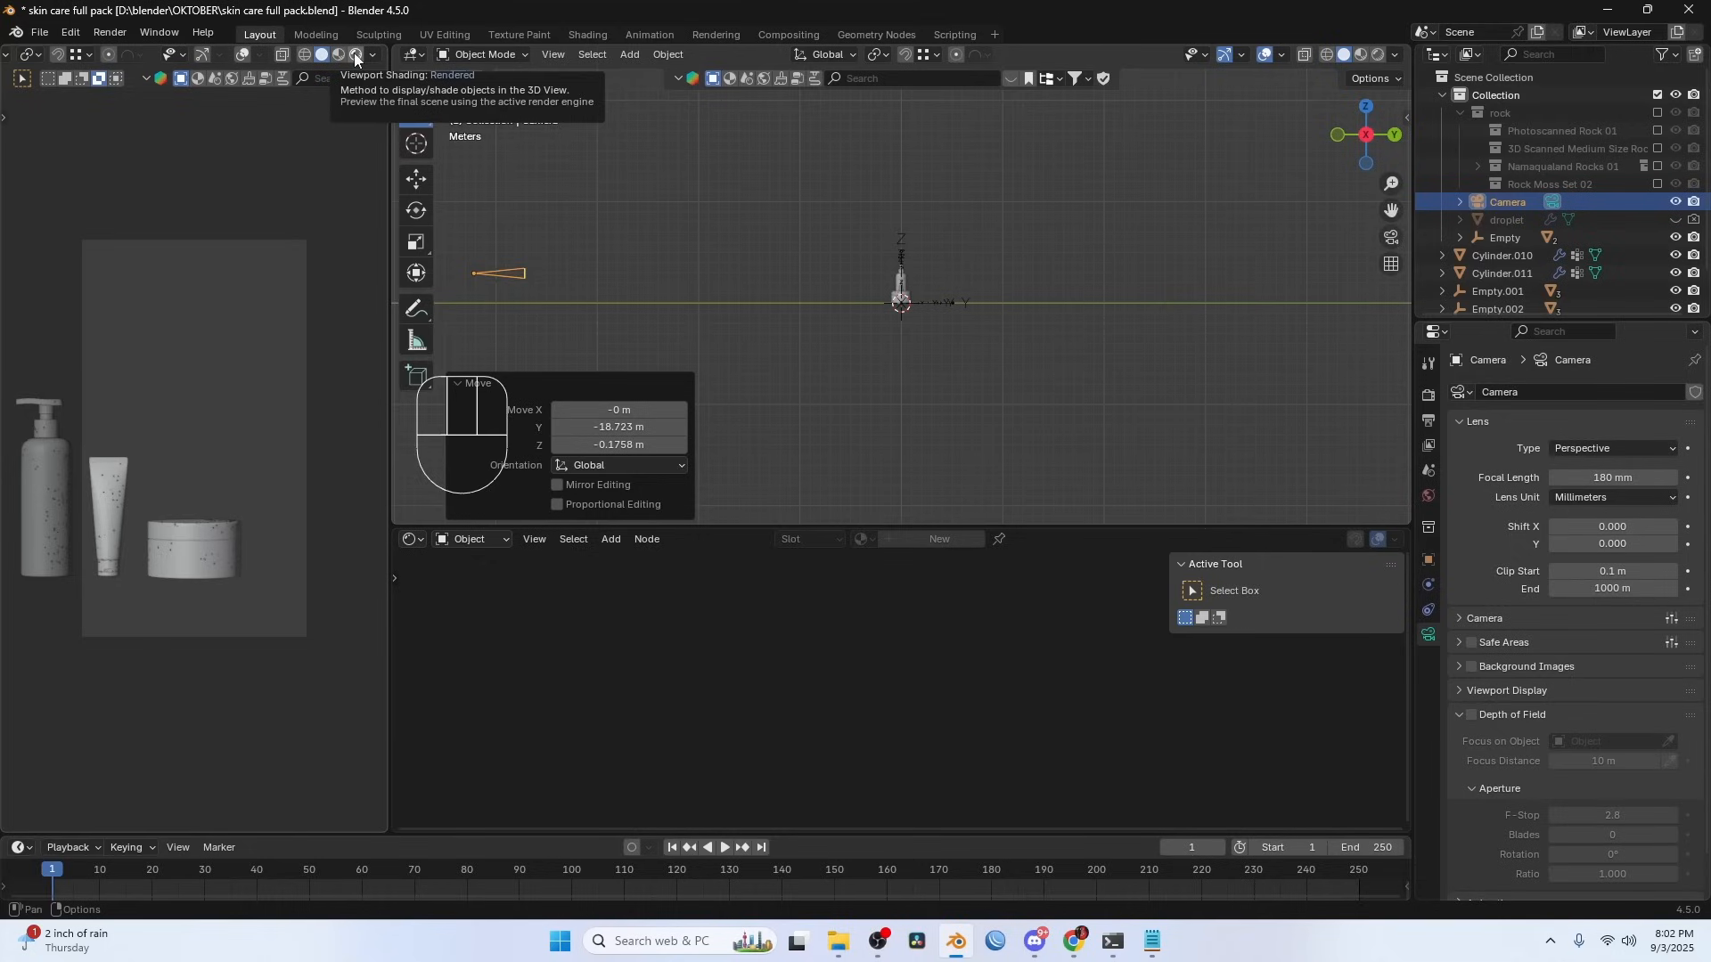
left_click(354, 51)
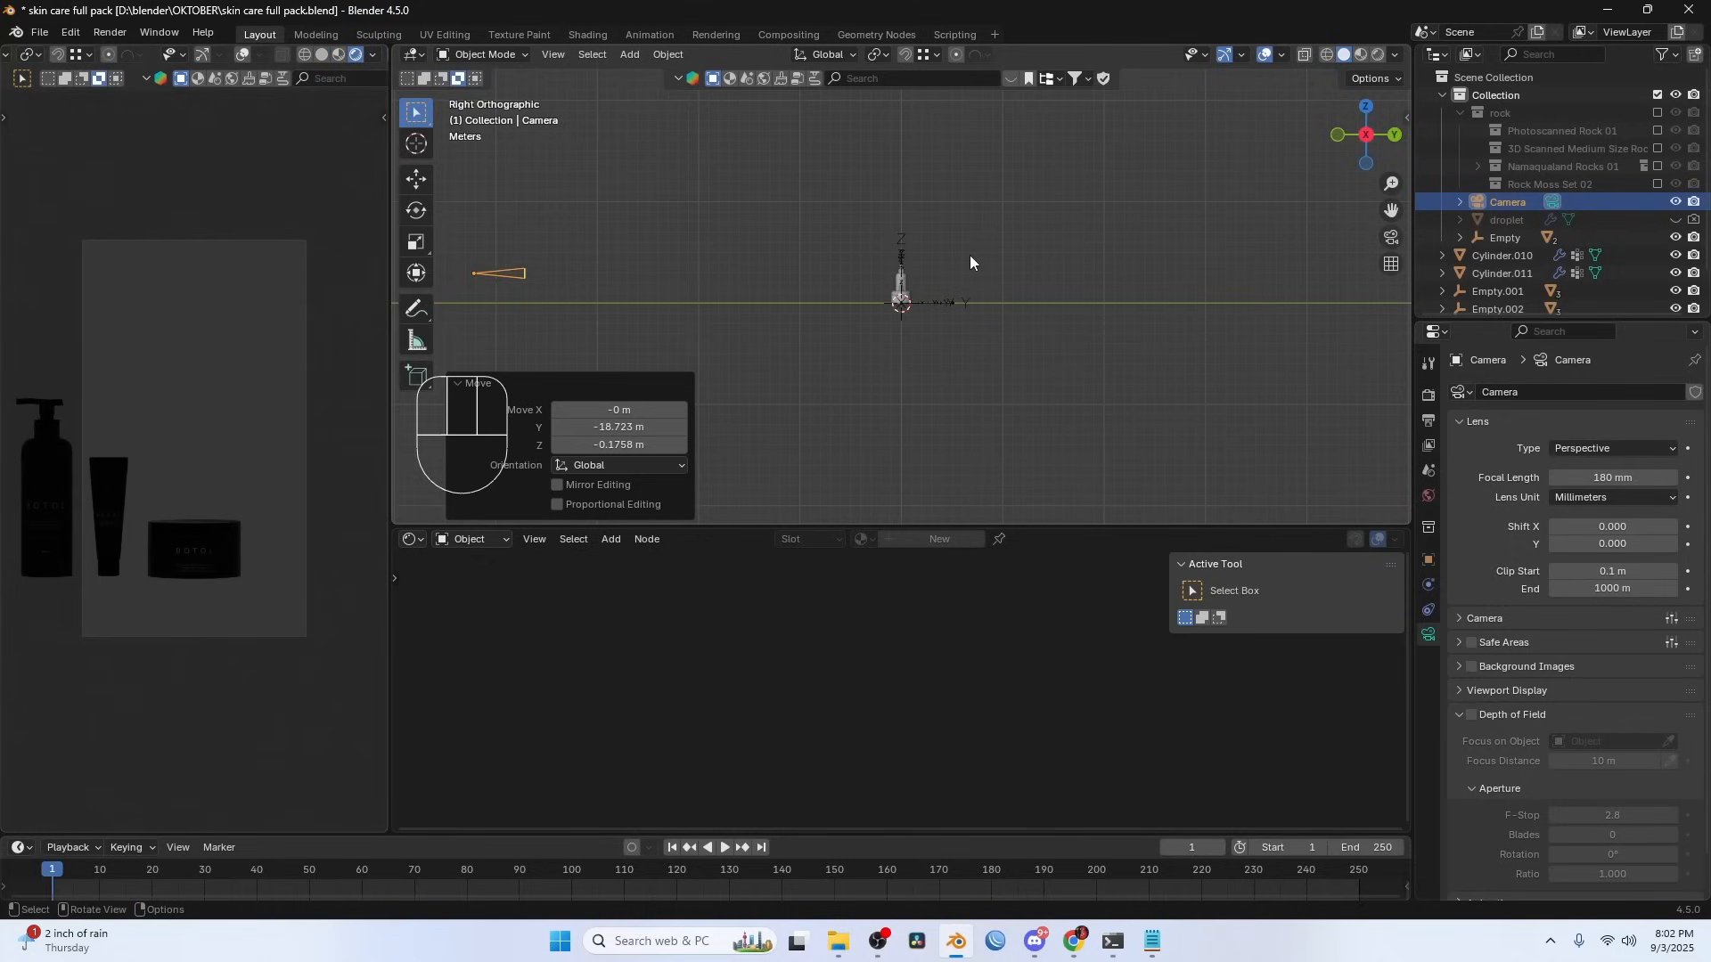
- Add a plane at the origin as the ground and scale it up about 16 times
key("KP_7")
key("shift+a")
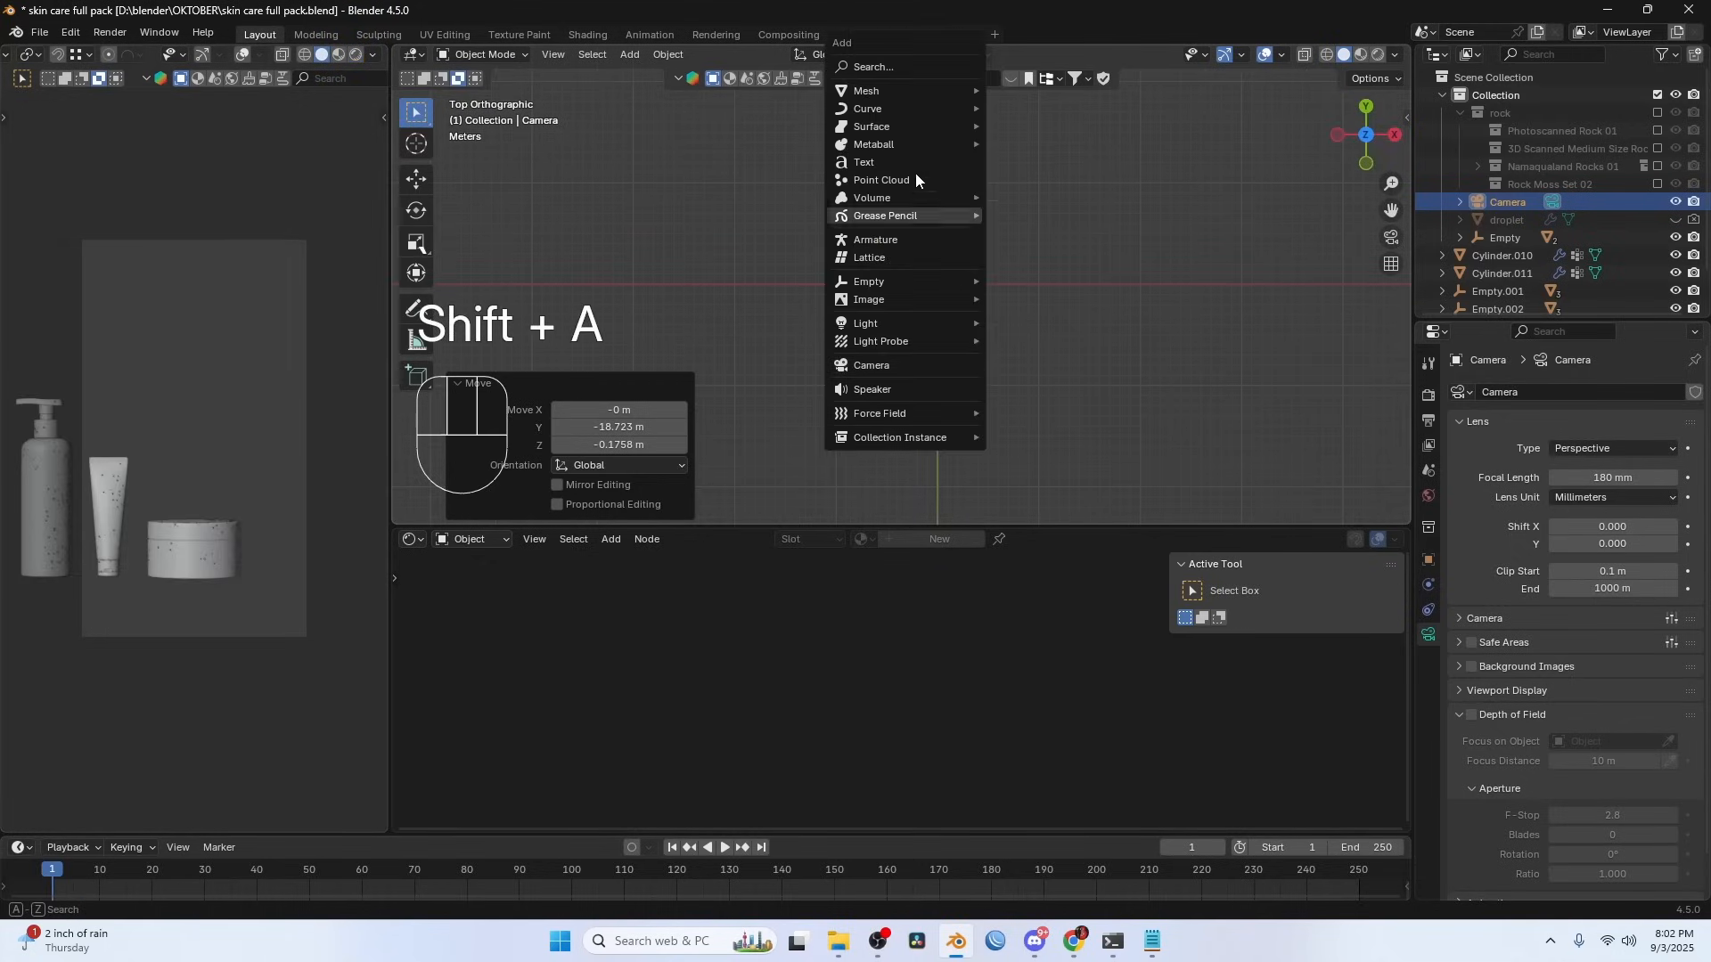
mouse_move(896, 94)
left_click(1015, 90)
key("s")
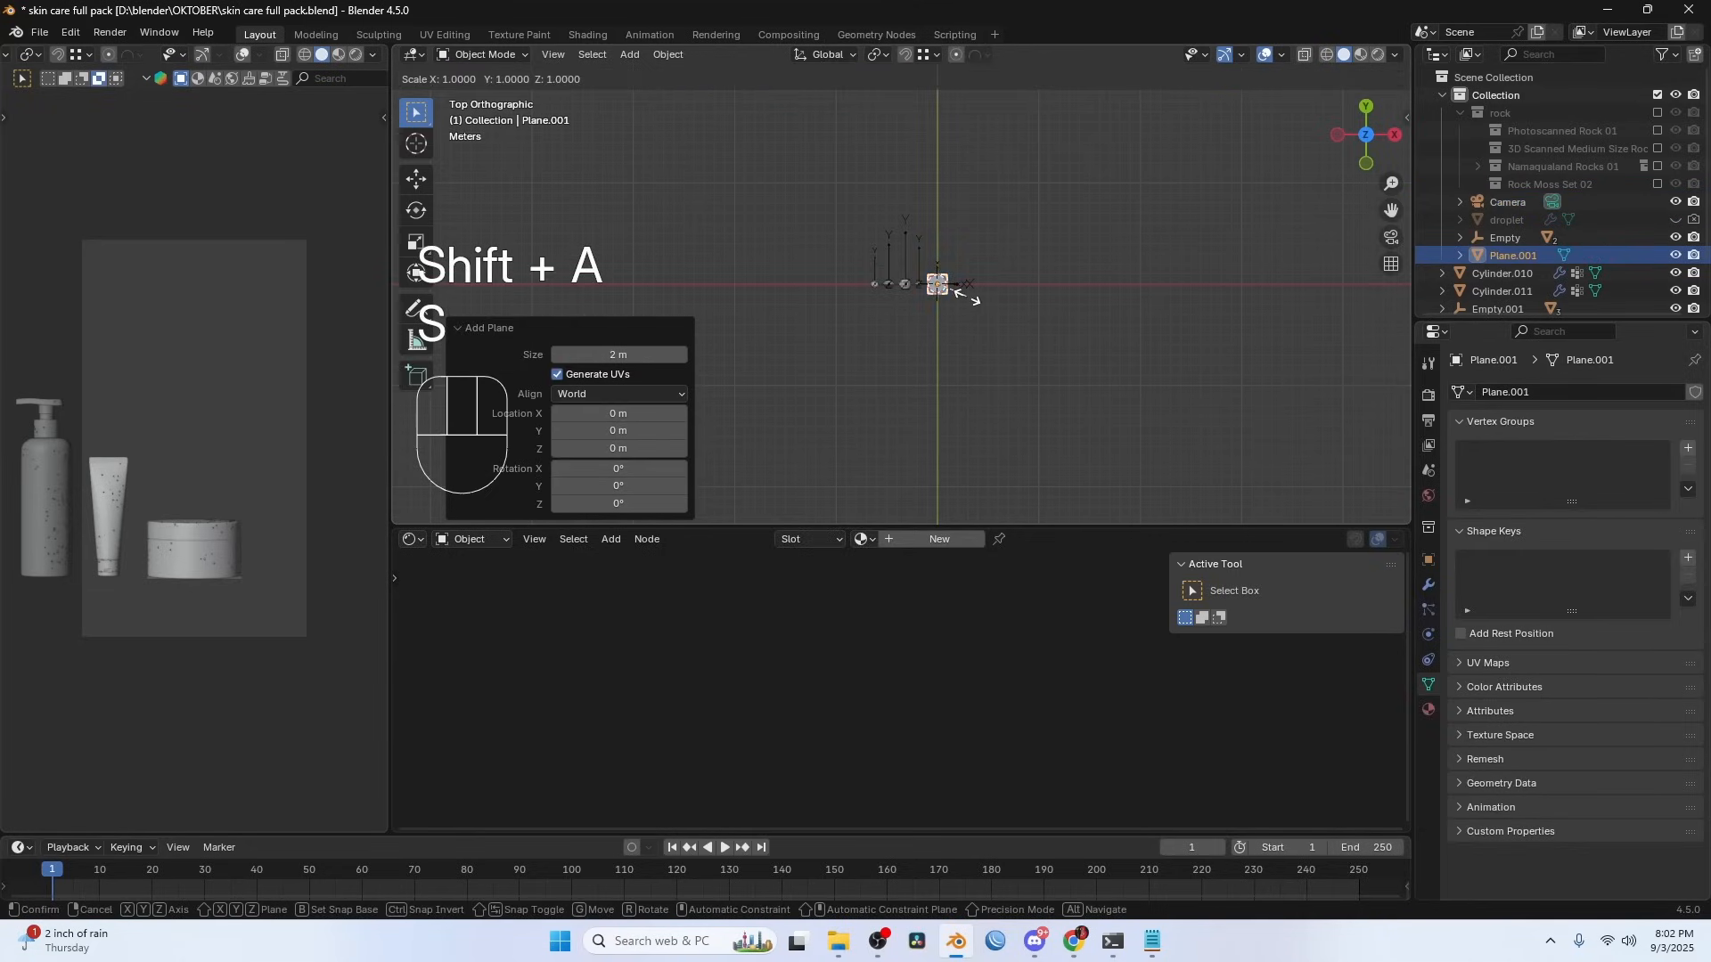
left_click(433, 325)
scroll(1233, 203, "up", 1)
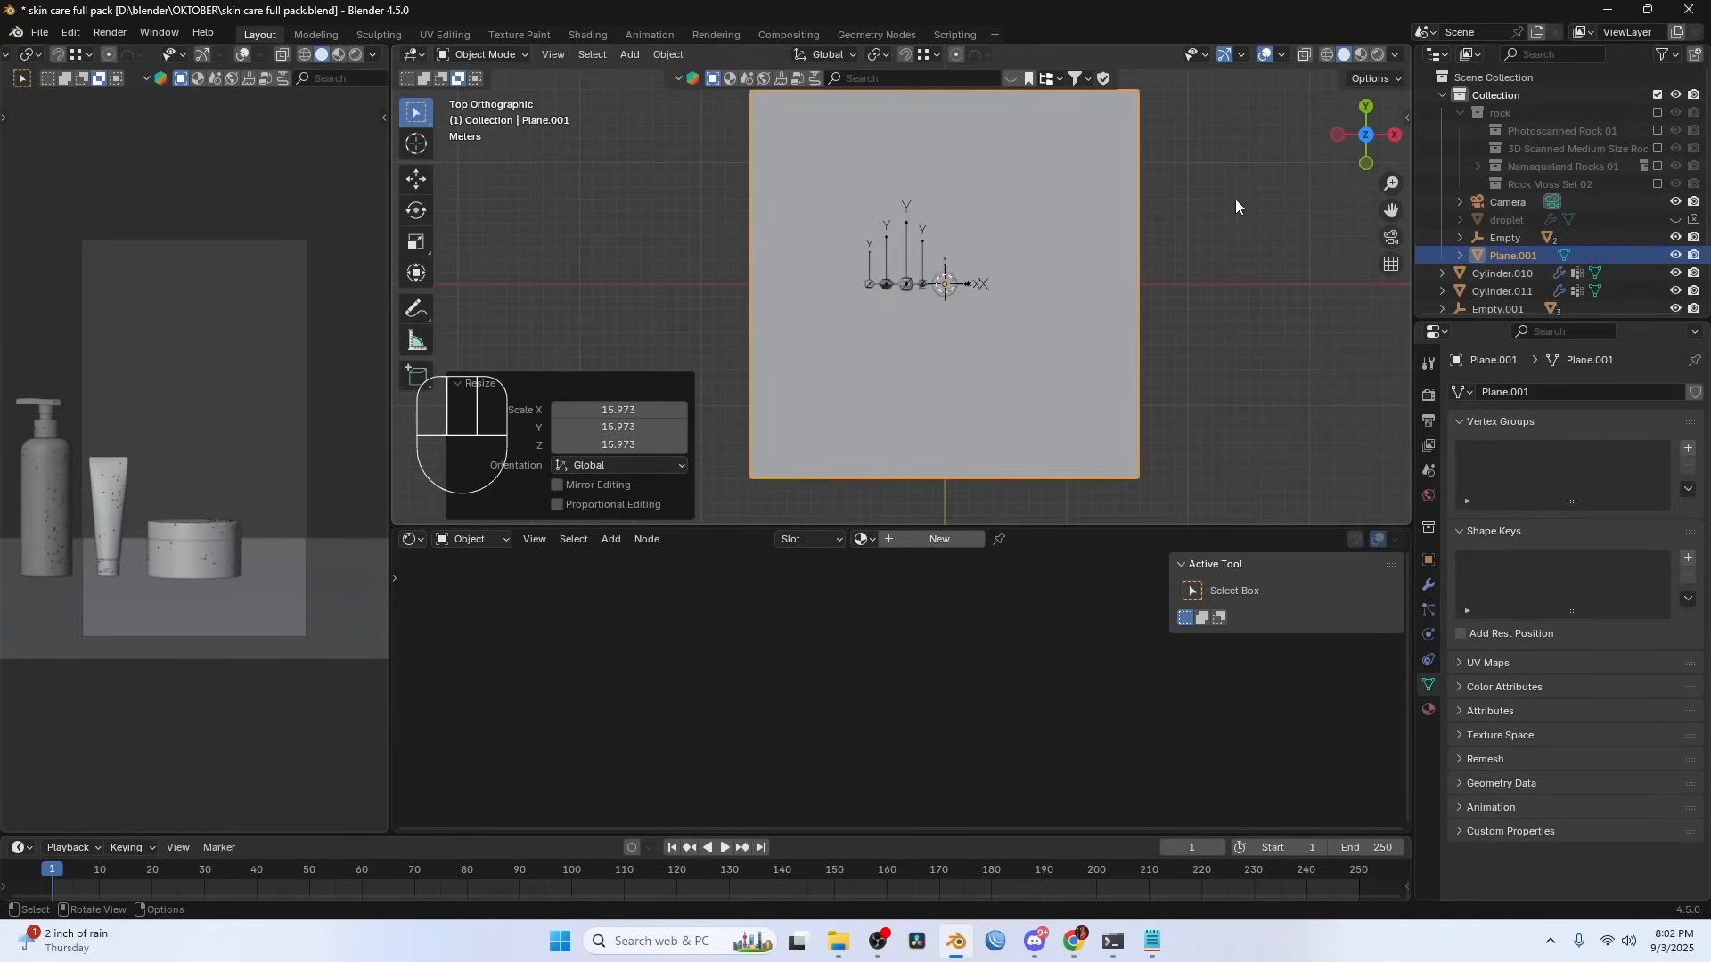
- Enable the Photoscanned Rock 01 collection and scale its rock up about 6.2 times
left_click(1656, 131)
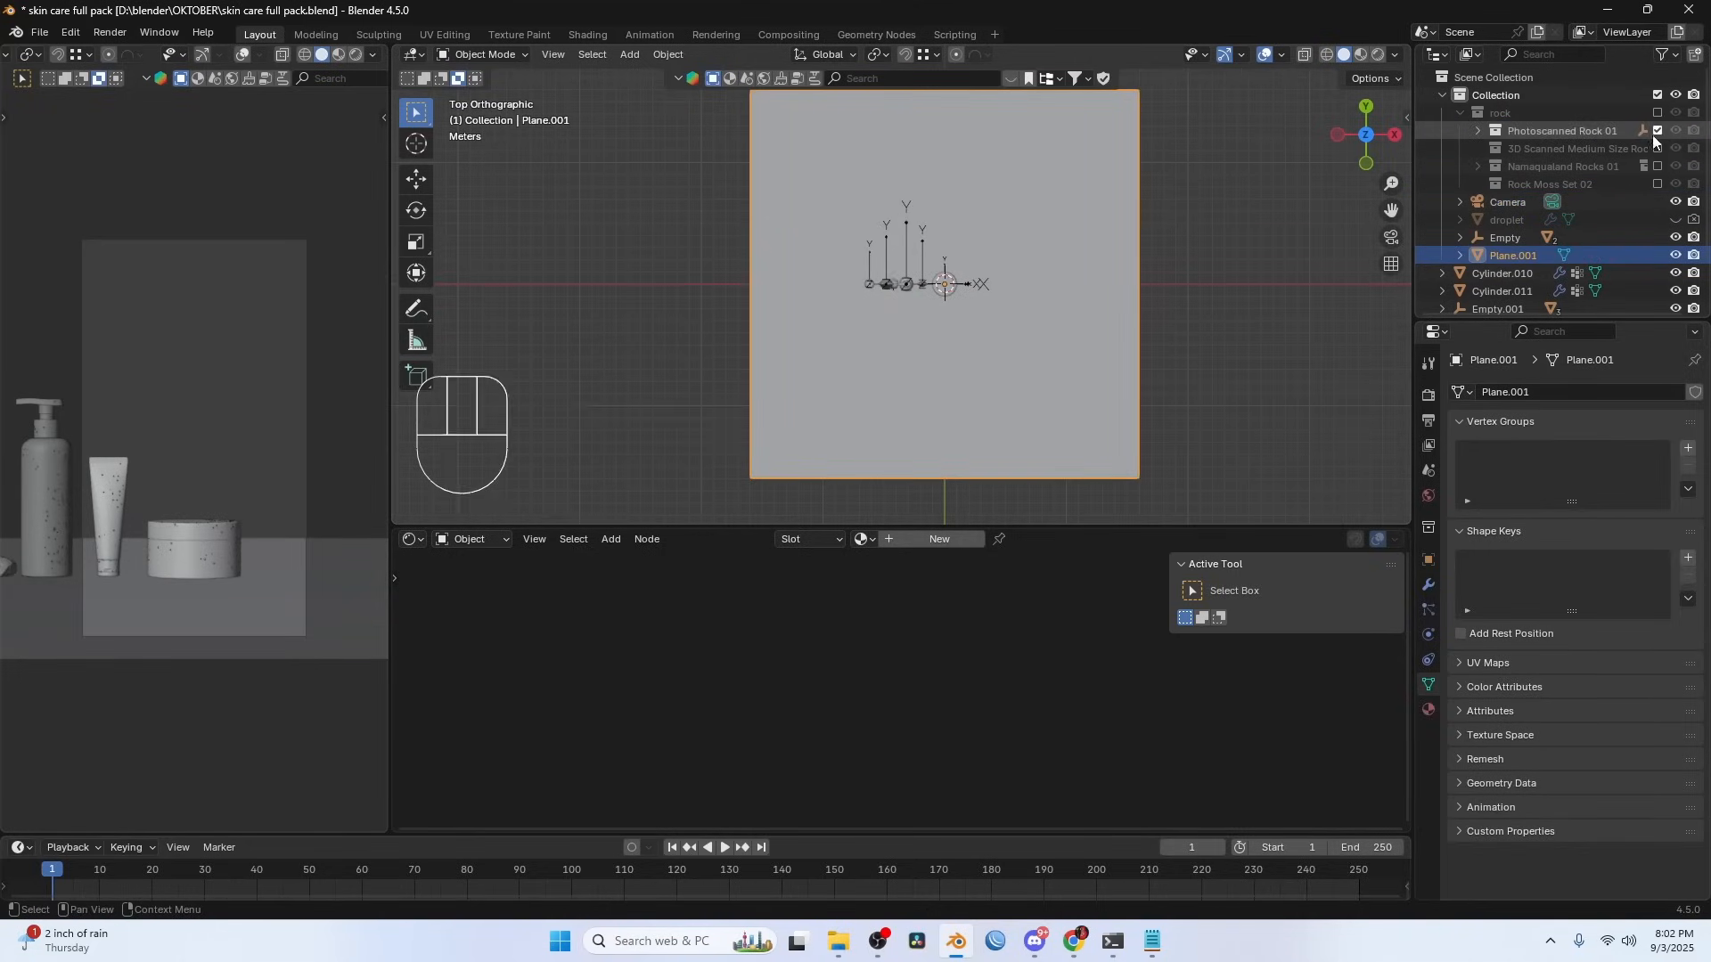
left_click(1478, 131)
left_click(1526, 148)
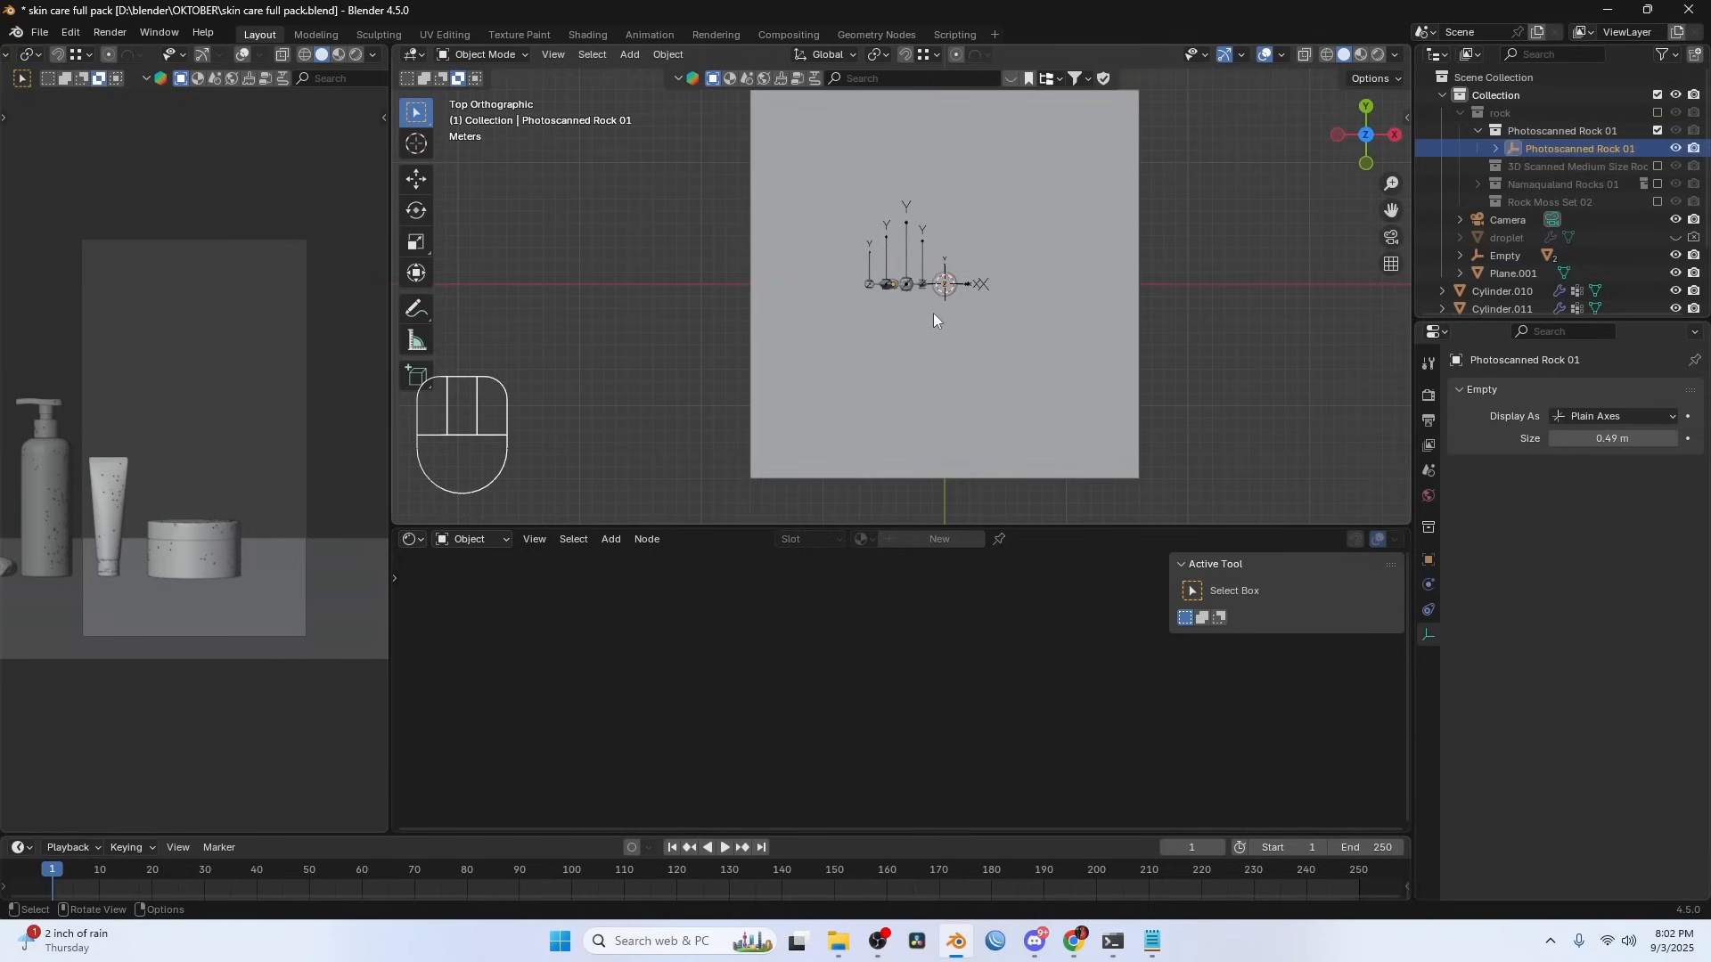
key("KP_1")
scroll(930, 301, "up", 3)
key("s")
left_click(1117, 318)
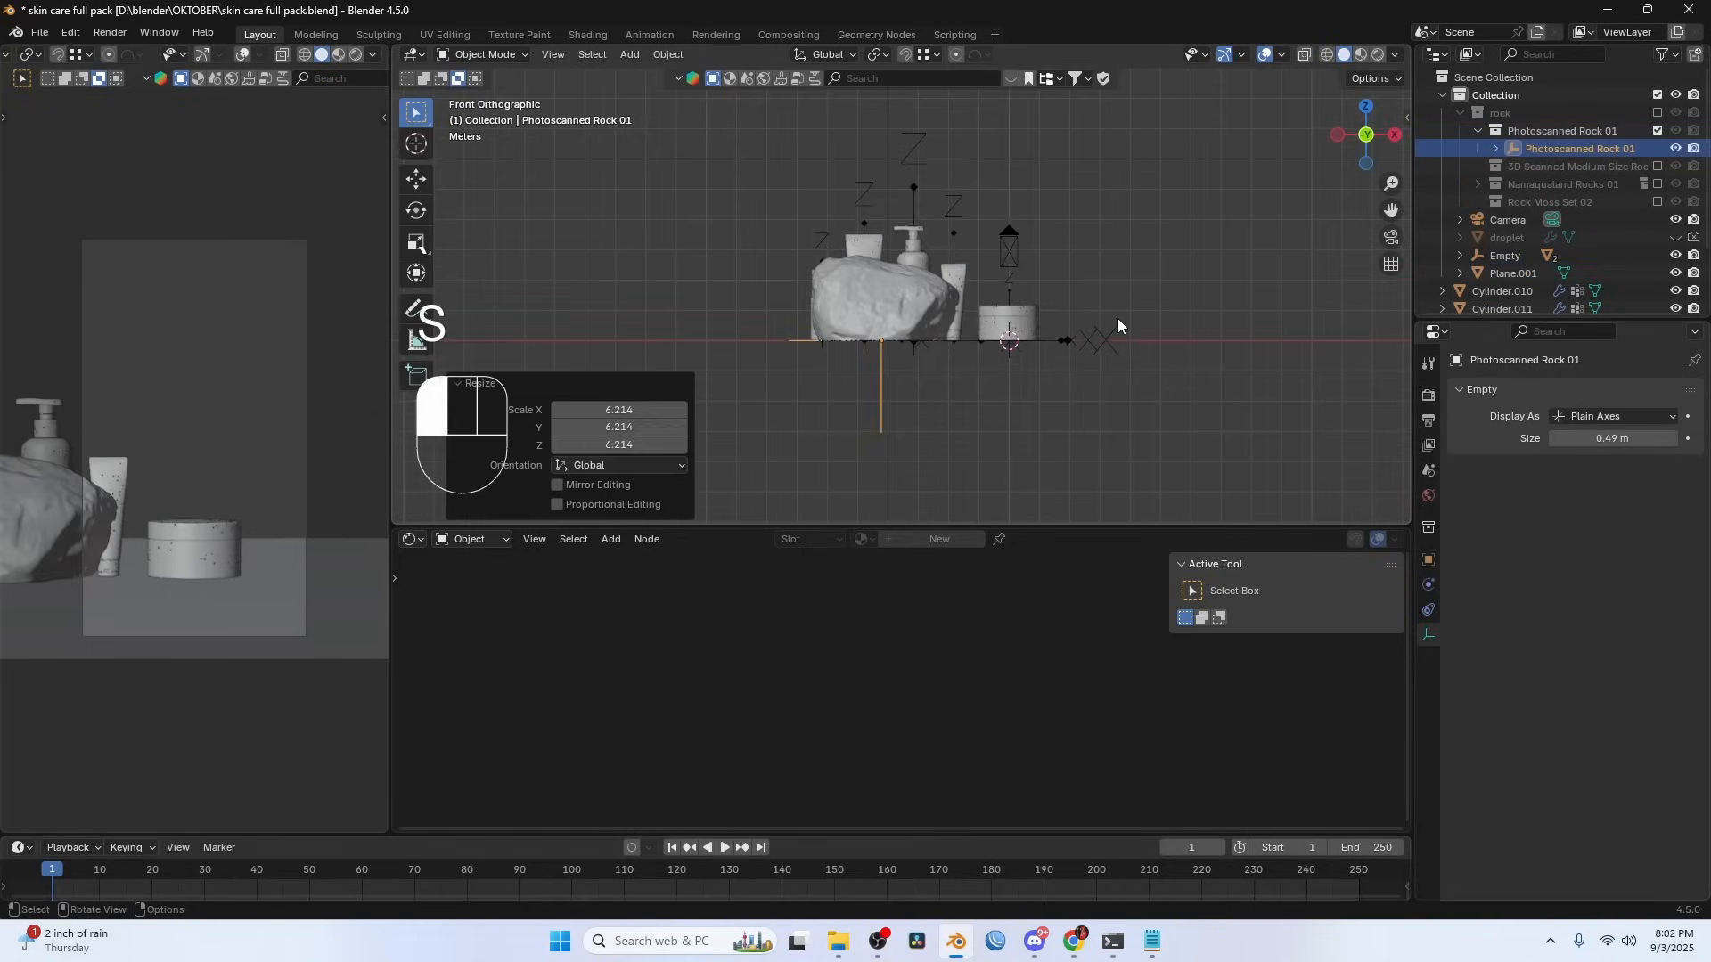
- Move the photoscanned rock about 7.1 m along X, to the far side of the jar
key("g")
key("x")
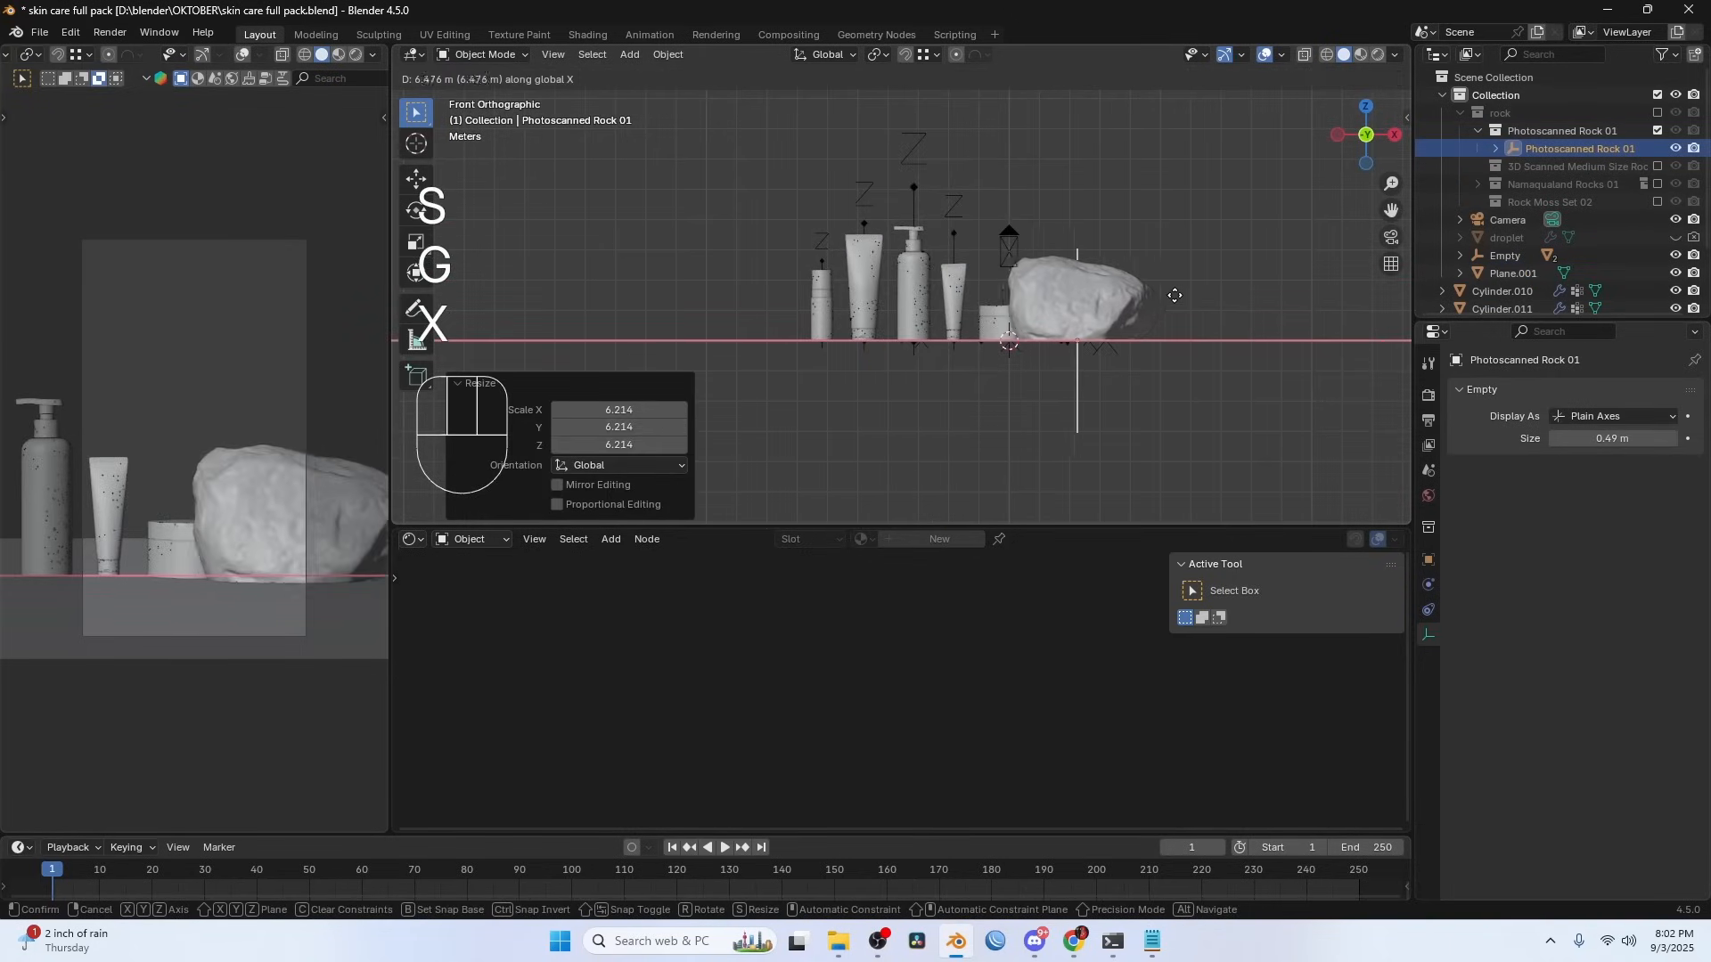
left_click(1176, 296)
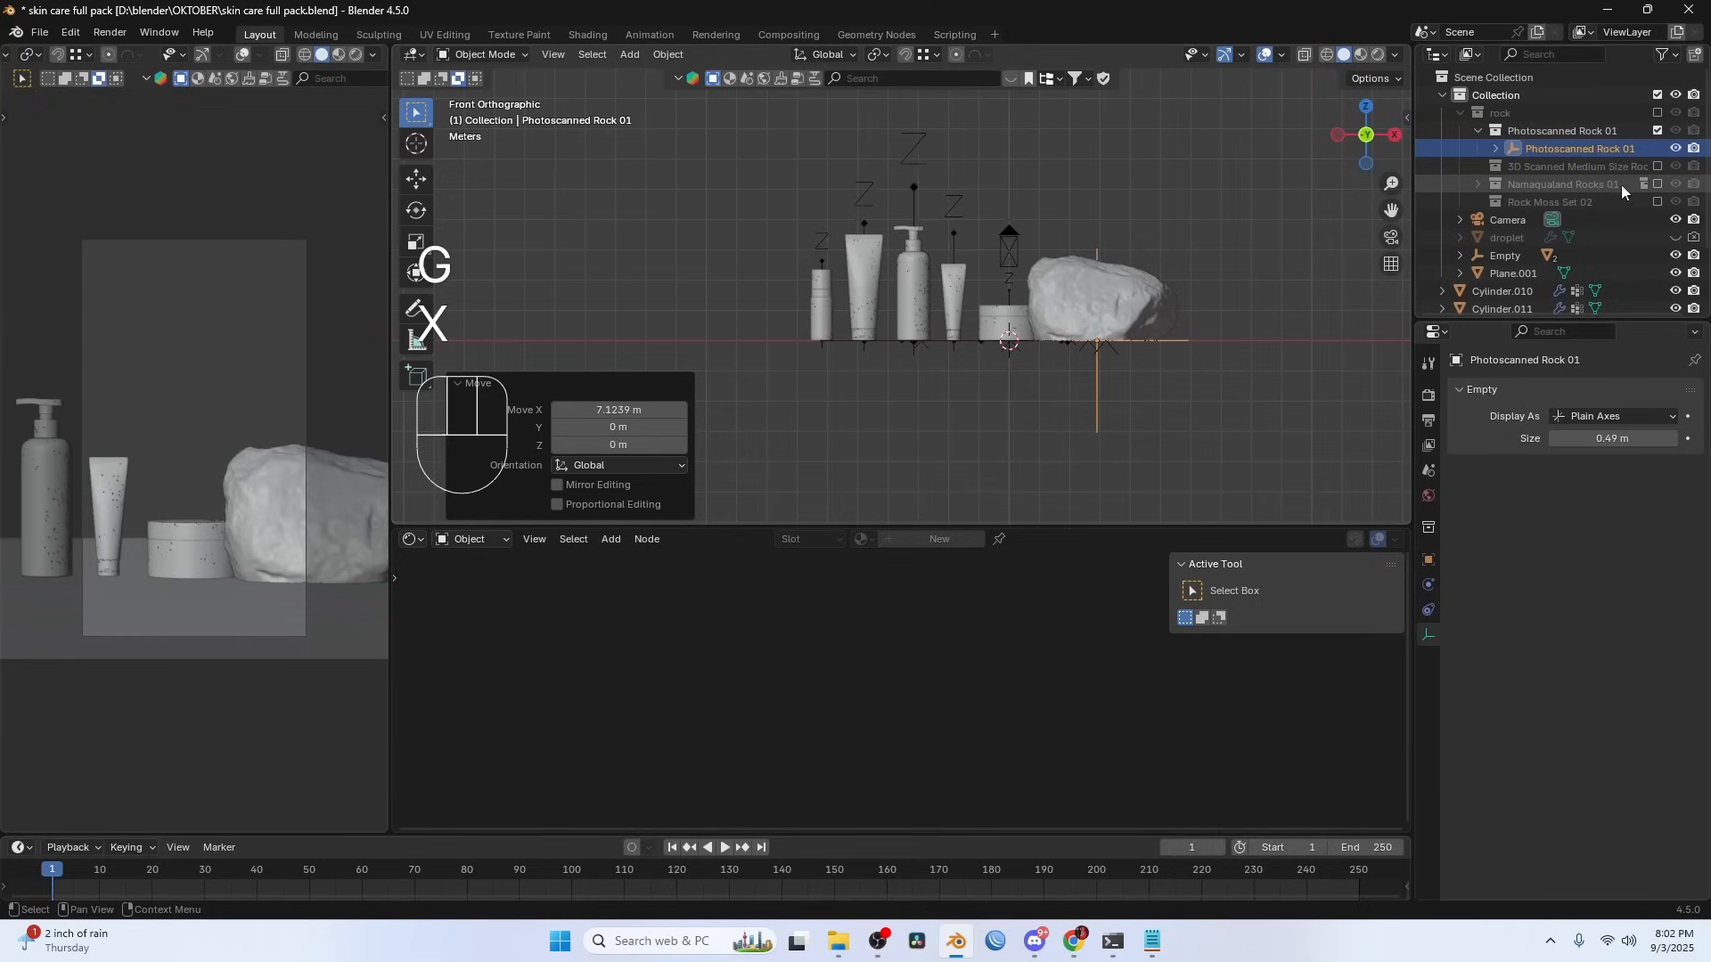
- Disable the Photoscanned Rock 01 collection, enable the 3D scanned medium-size rock collection instead and try scaling its rock
left_click(1657, 131)
left_click(1657, 148)
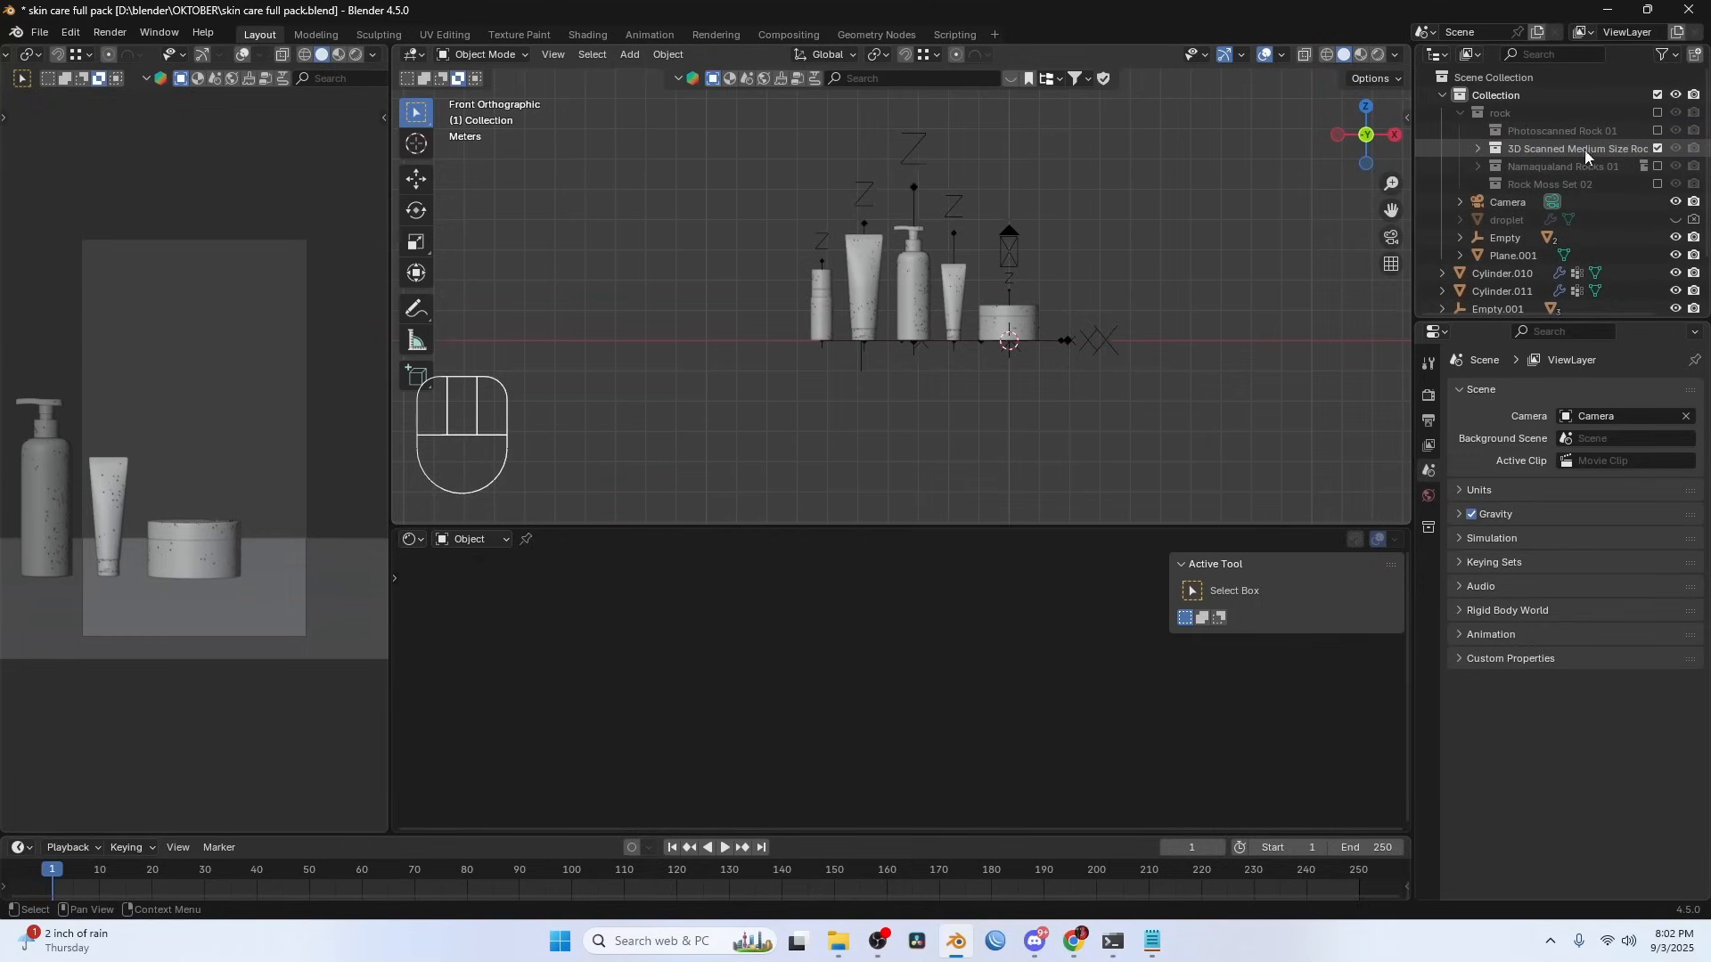
left_click(1478, 148)
left_click(1511, 168)
key("s")
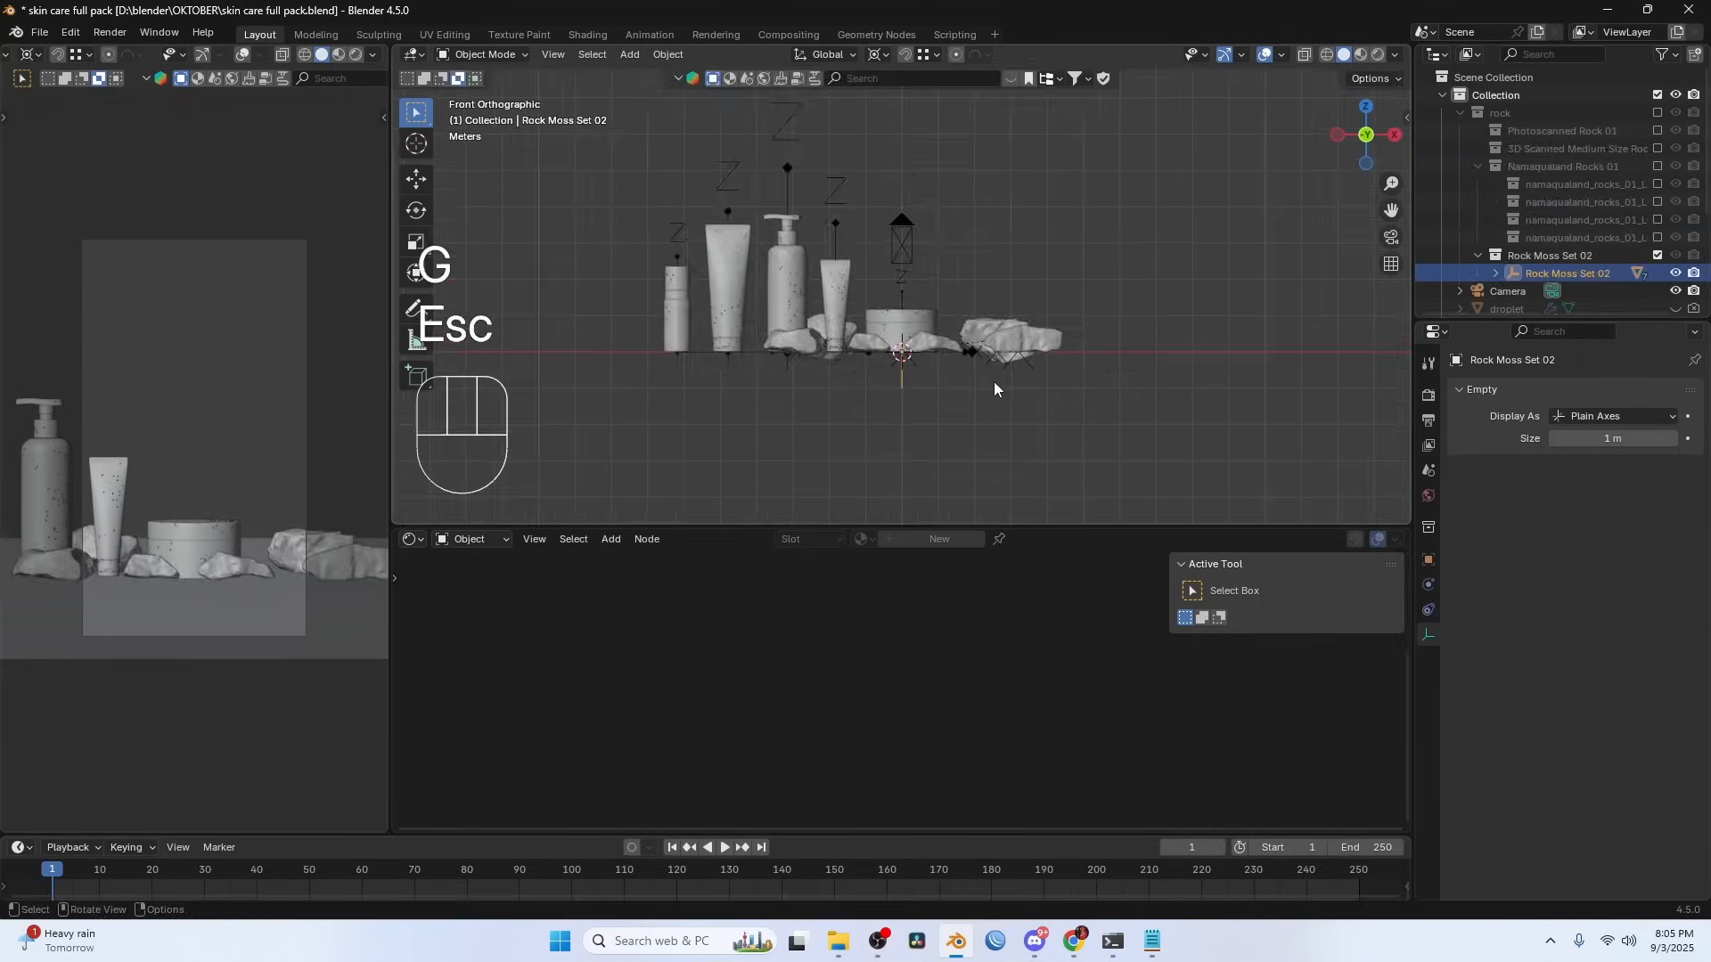
- Move Rock Moss Set 02 about 8.5 m along X and 2.1 m along Y, away from the products
key("g")
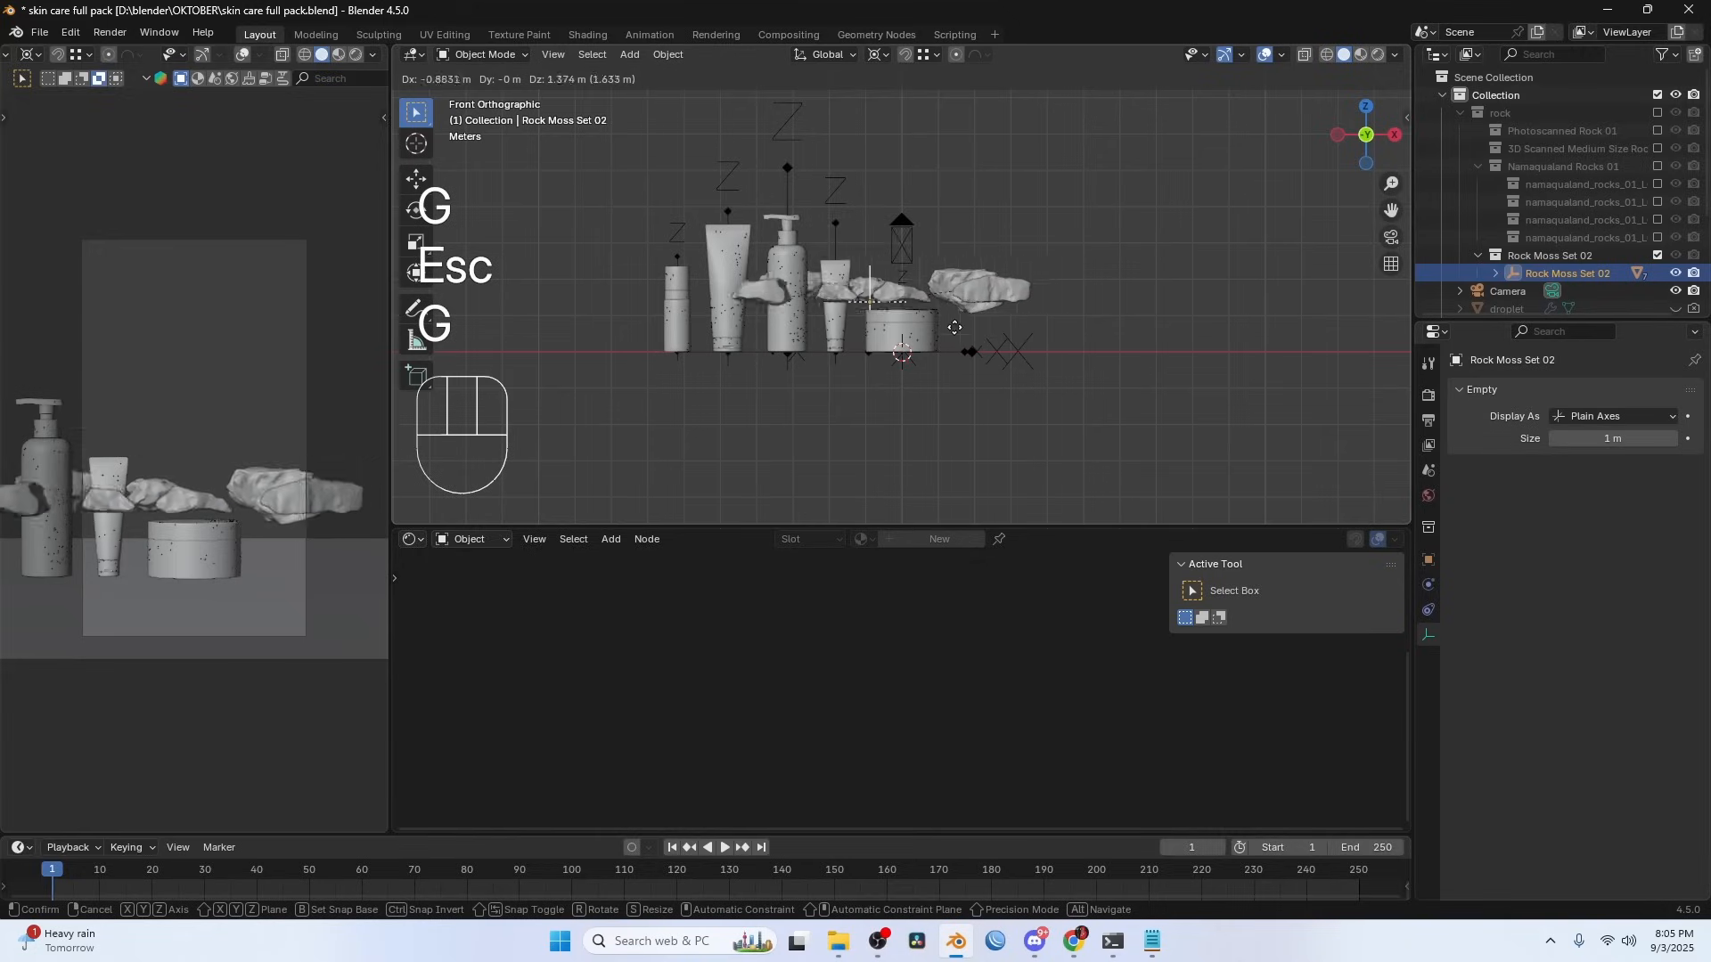
middle_click_drag(955, 300, 952, 244, "alt")
left_click(1141, 181)
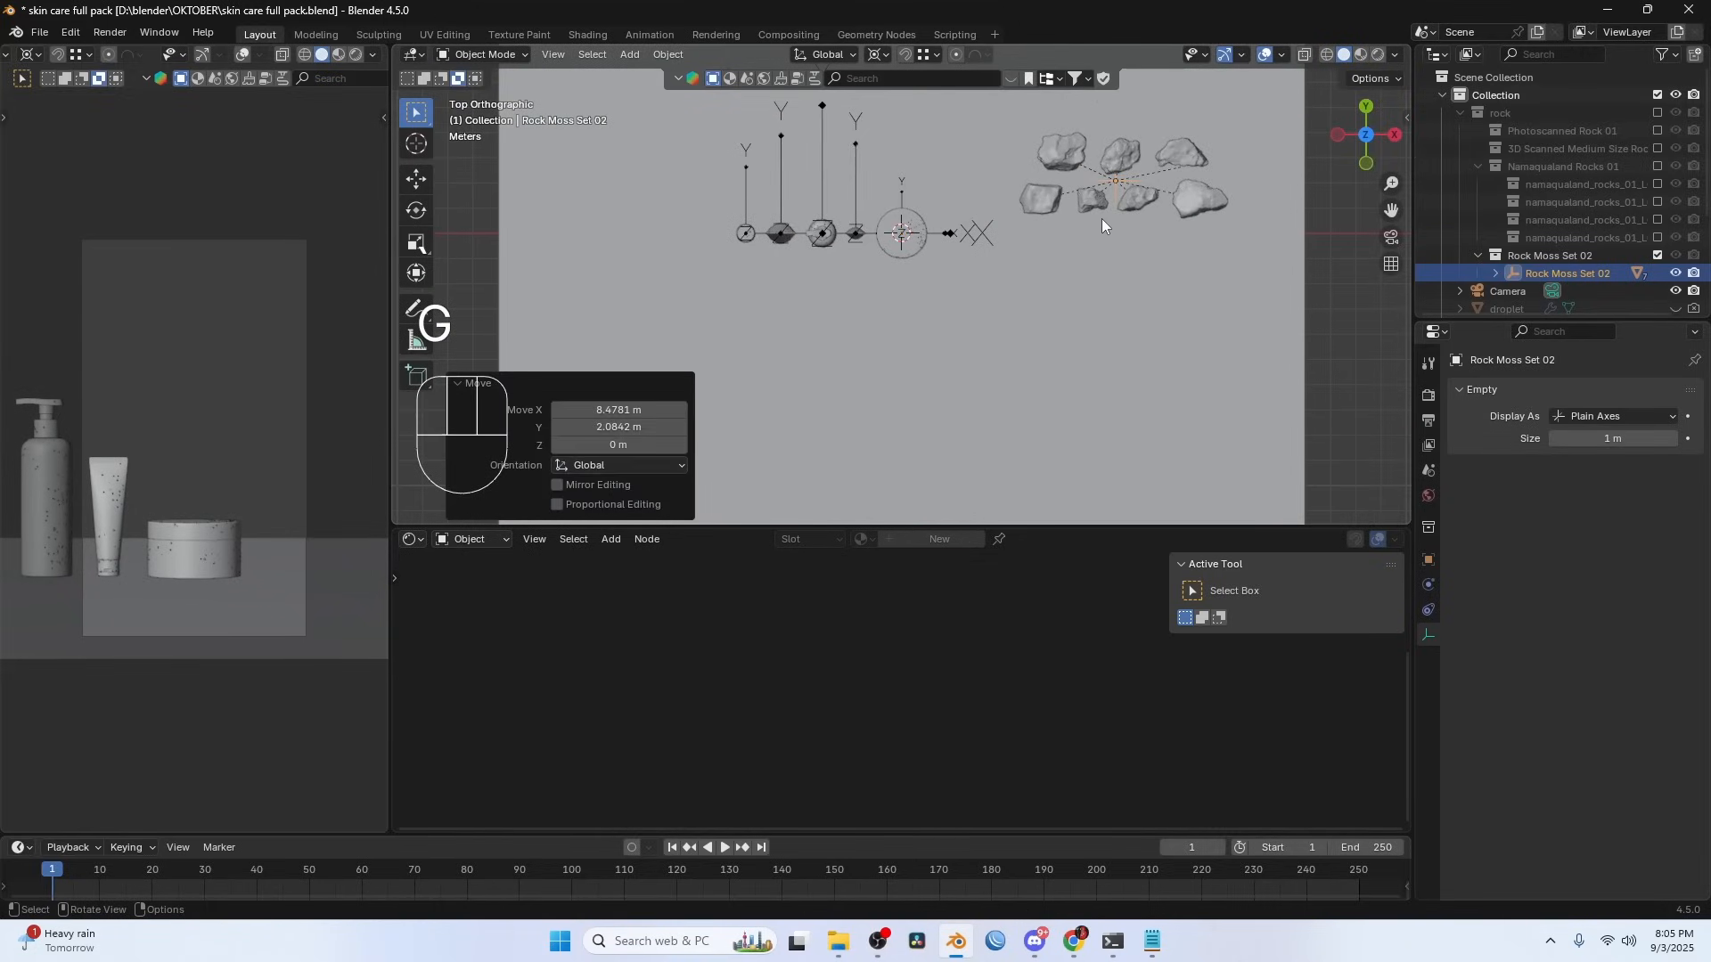
- Clear the parent of rock_moss_set_02_rock07 and reset its location to the world origin
middle_click_drag(1101, 217, 974, 313, "shift")
scroll(962, 310, "up", 1)
left_click(918, 294)
key("g")
key("g")
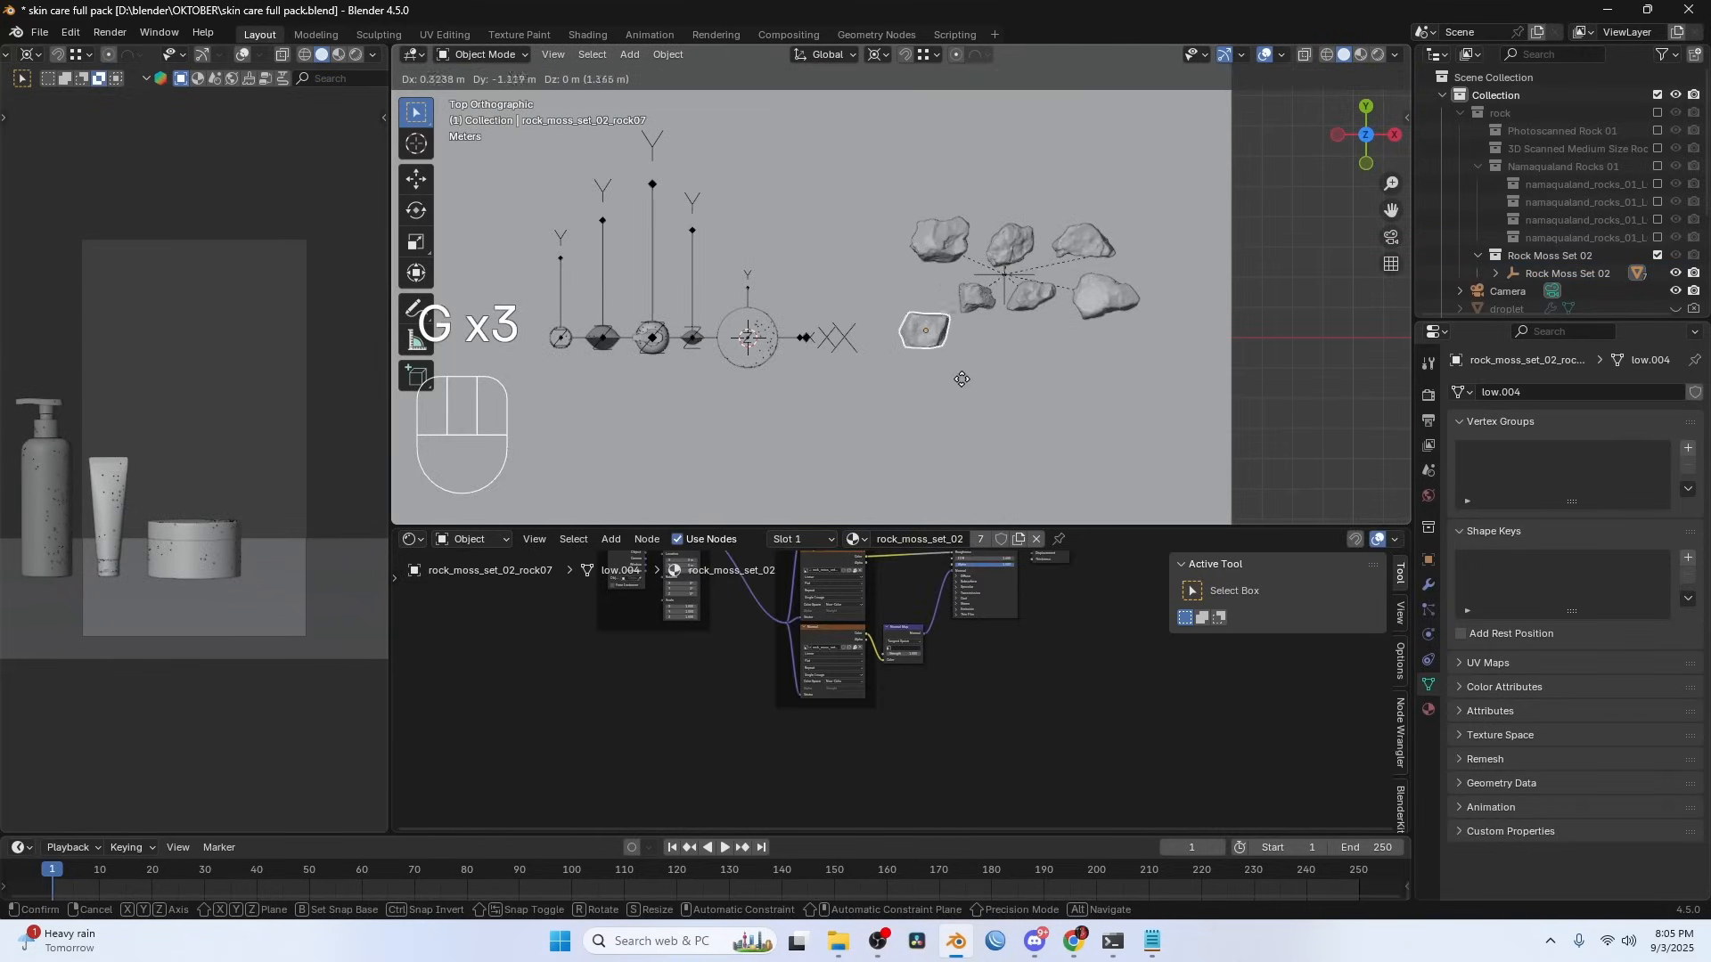
right_click(964, 349)
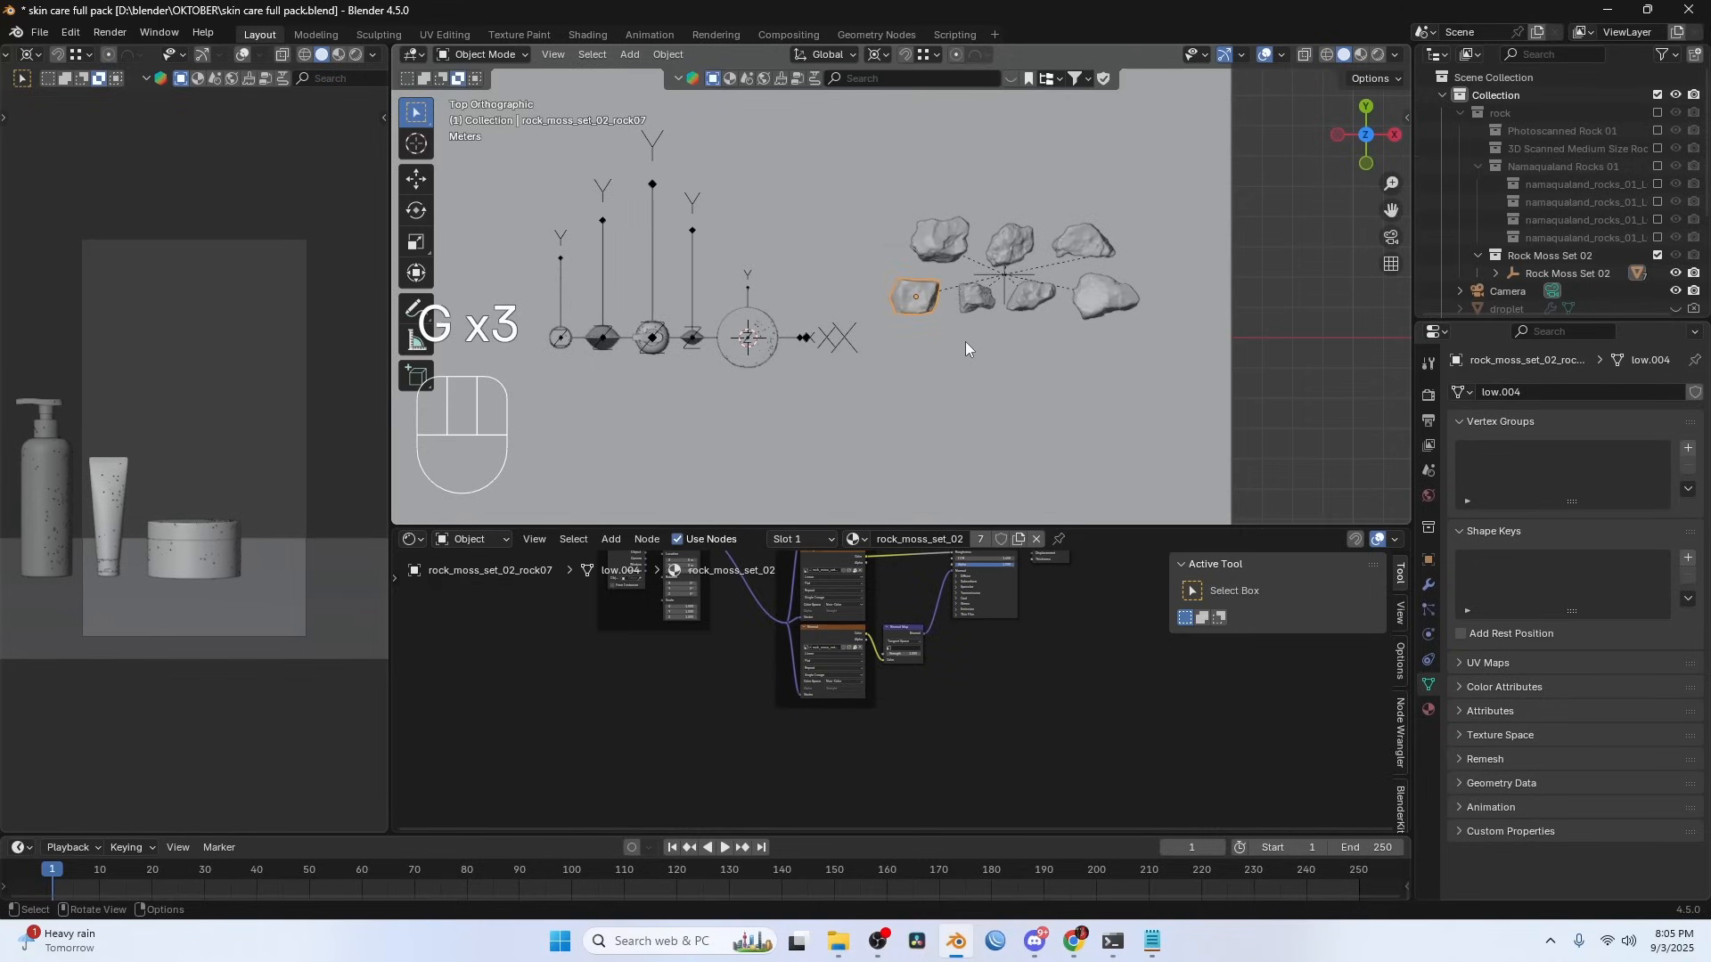
key("alt+p")
left_click(928, 346)
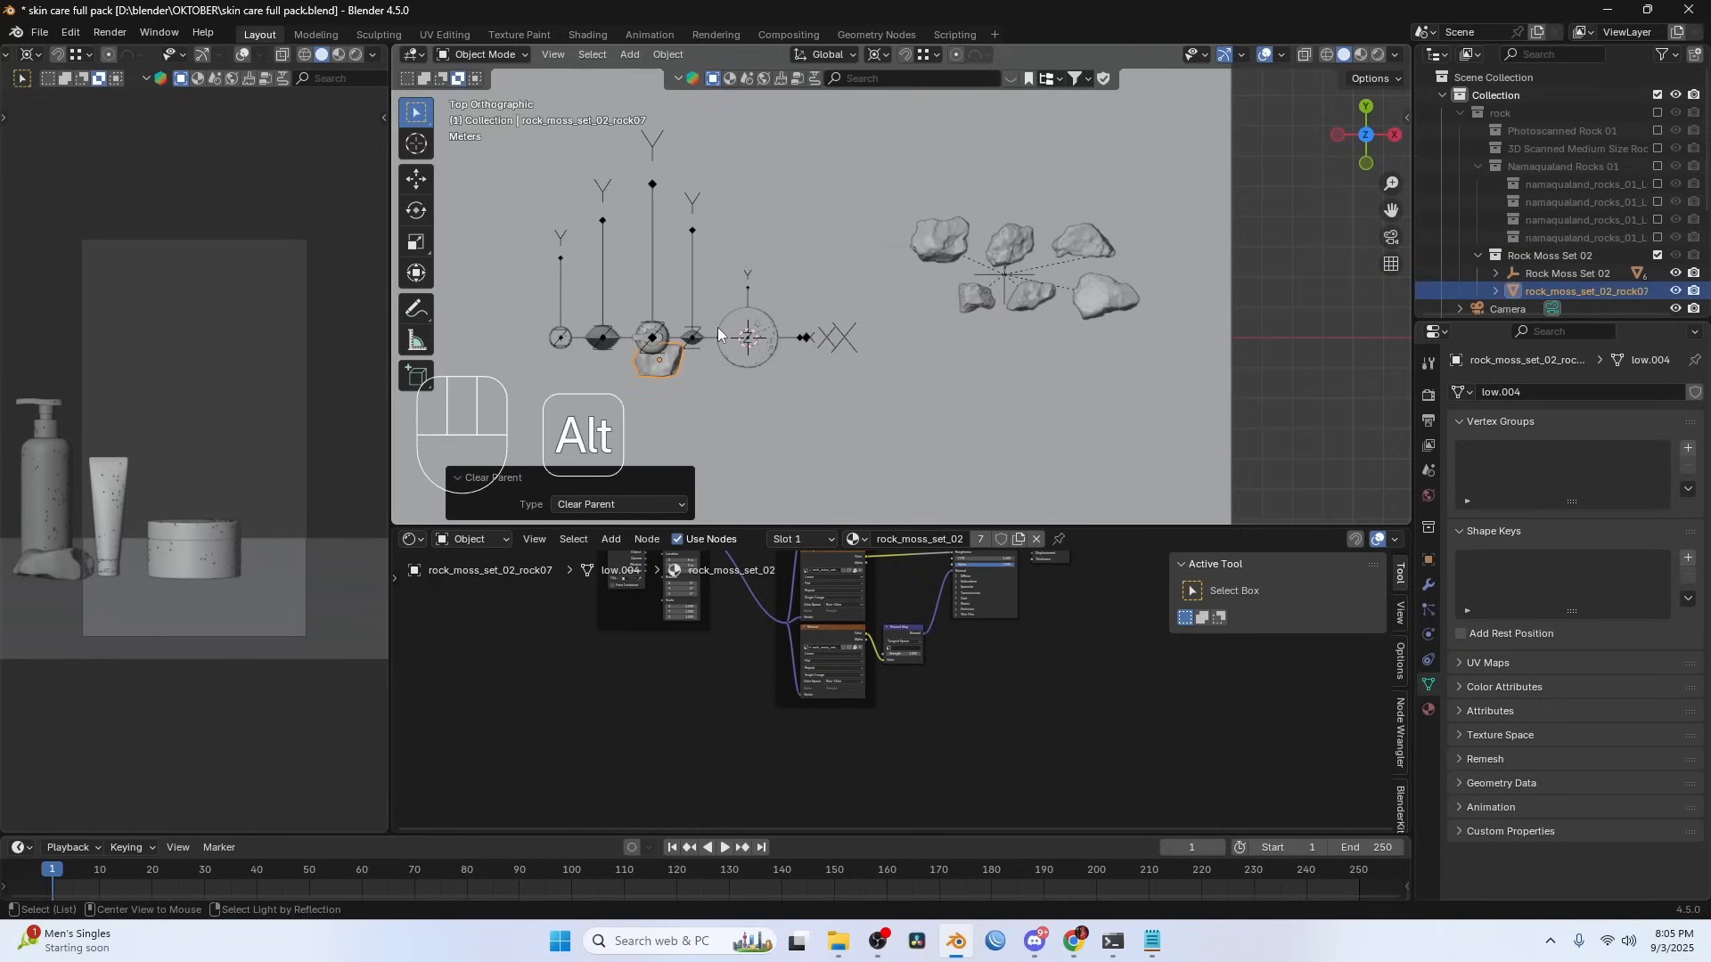
key("alt+g")
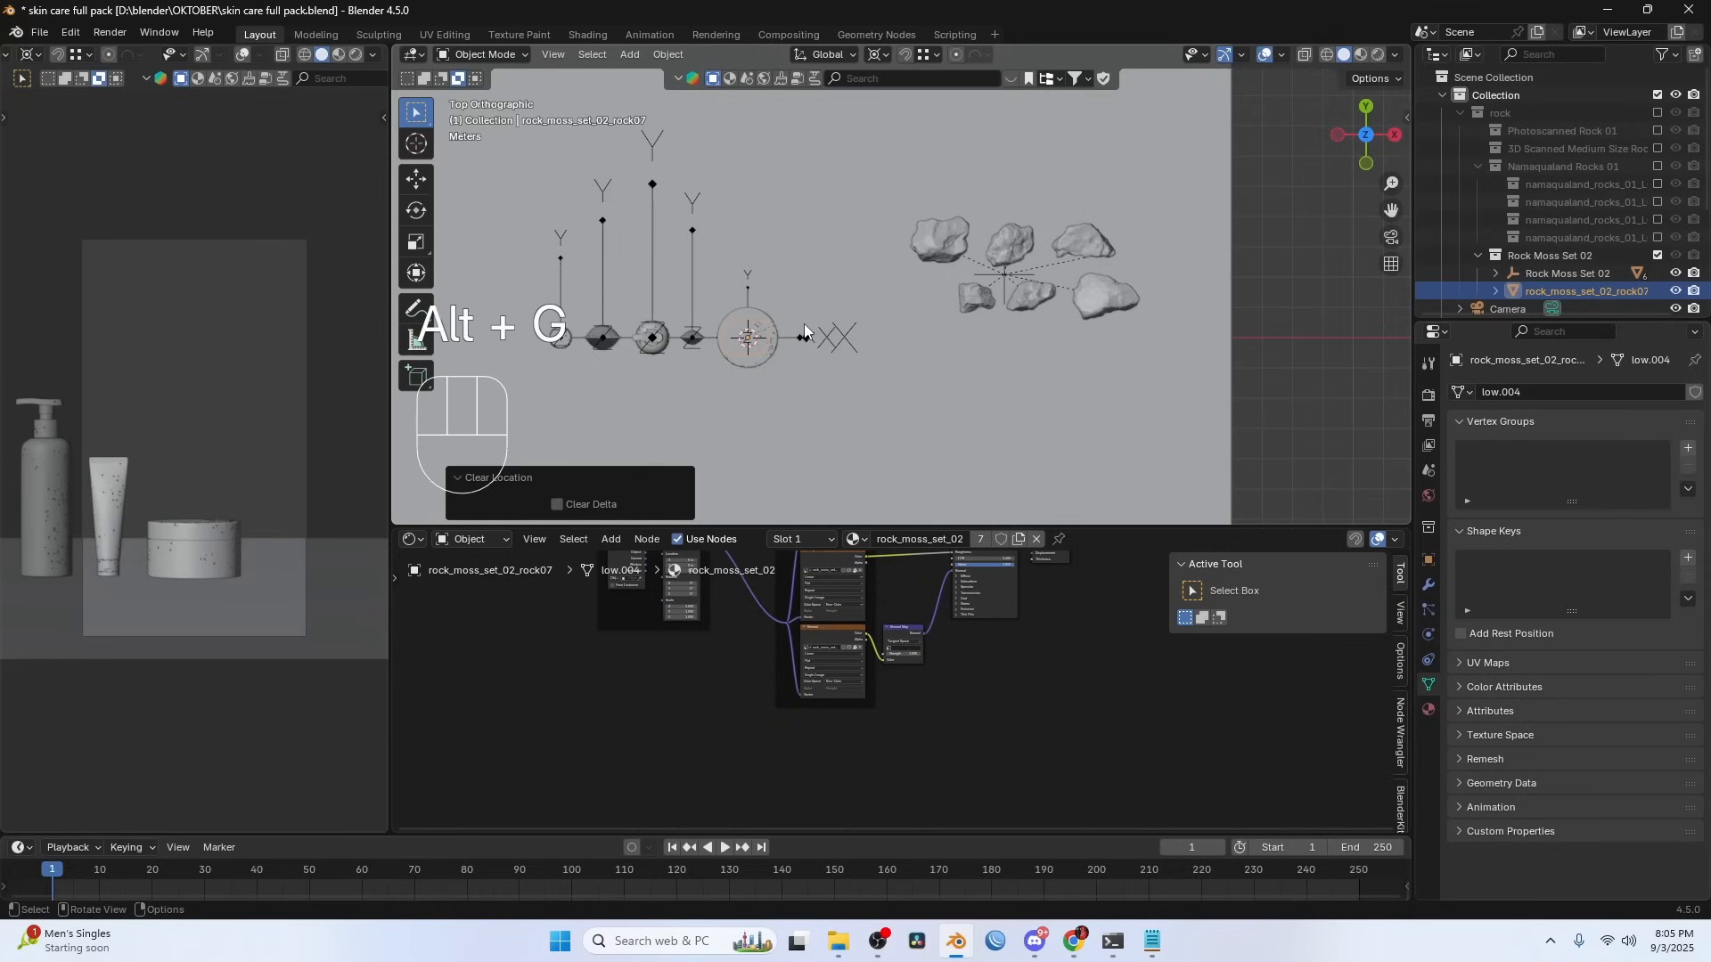
- Scale the rock up about 3.57 times and flatten it along Z to about 0.48
key("s")
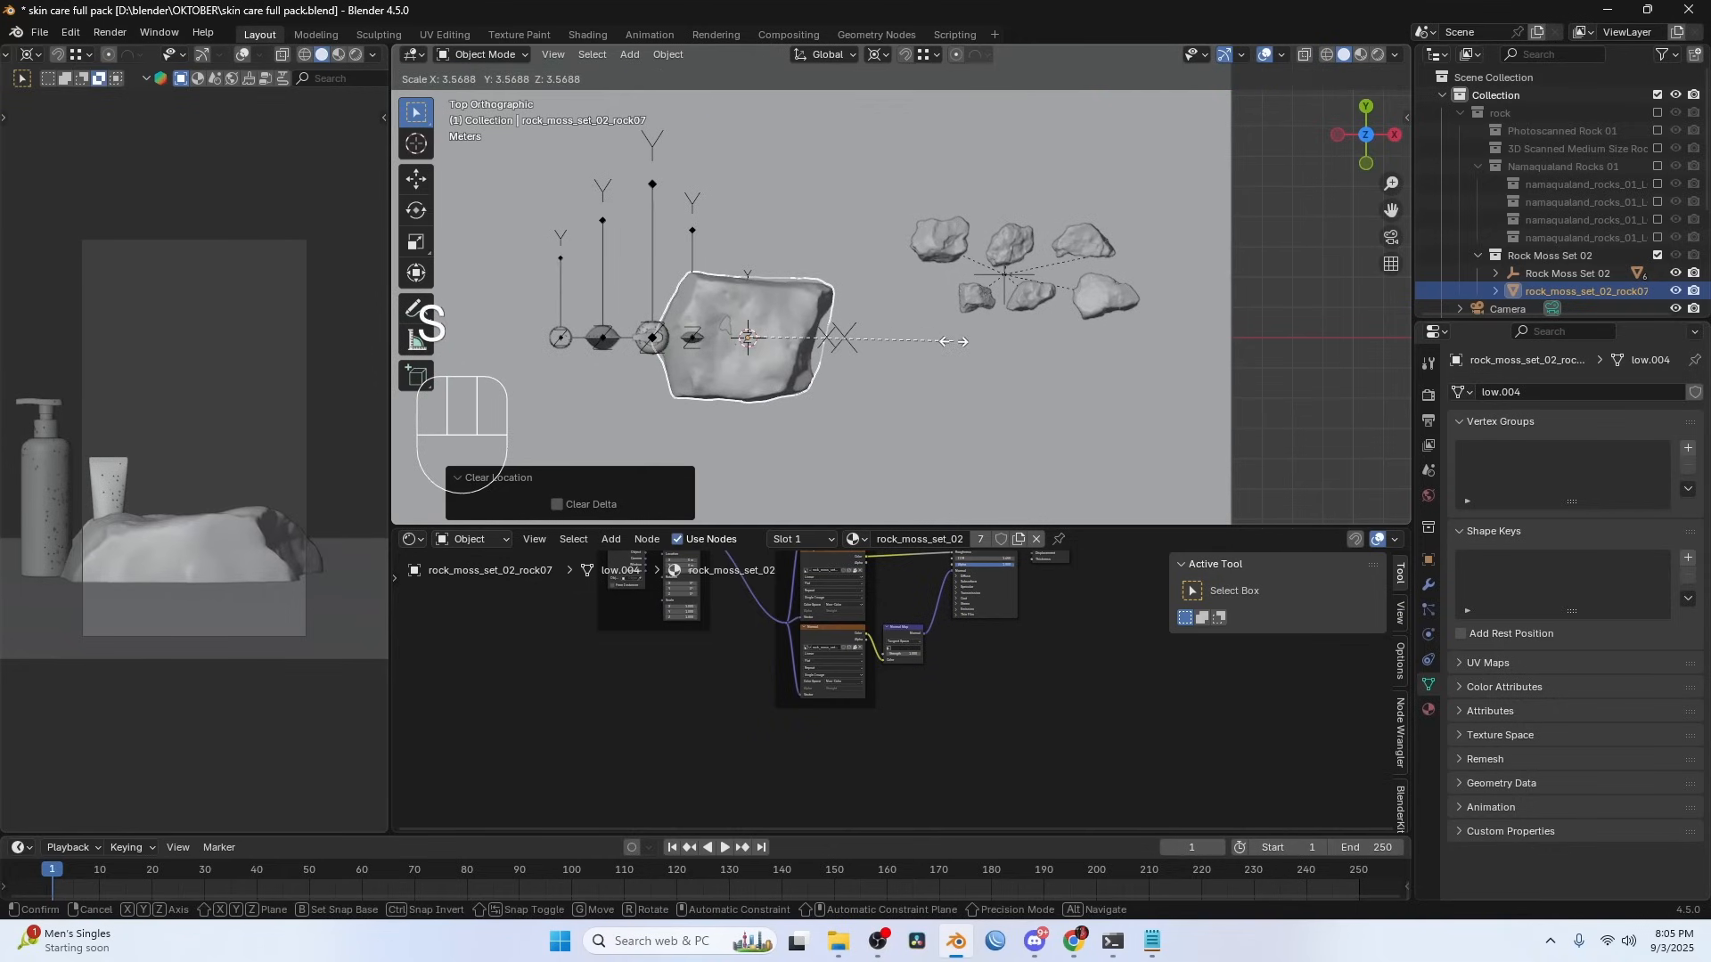
left_click(901, 345)
key("KP_1")
scroll(812, 287, "up", 3)
middle_click_drag(732, 332, 1089, 214, "shift")
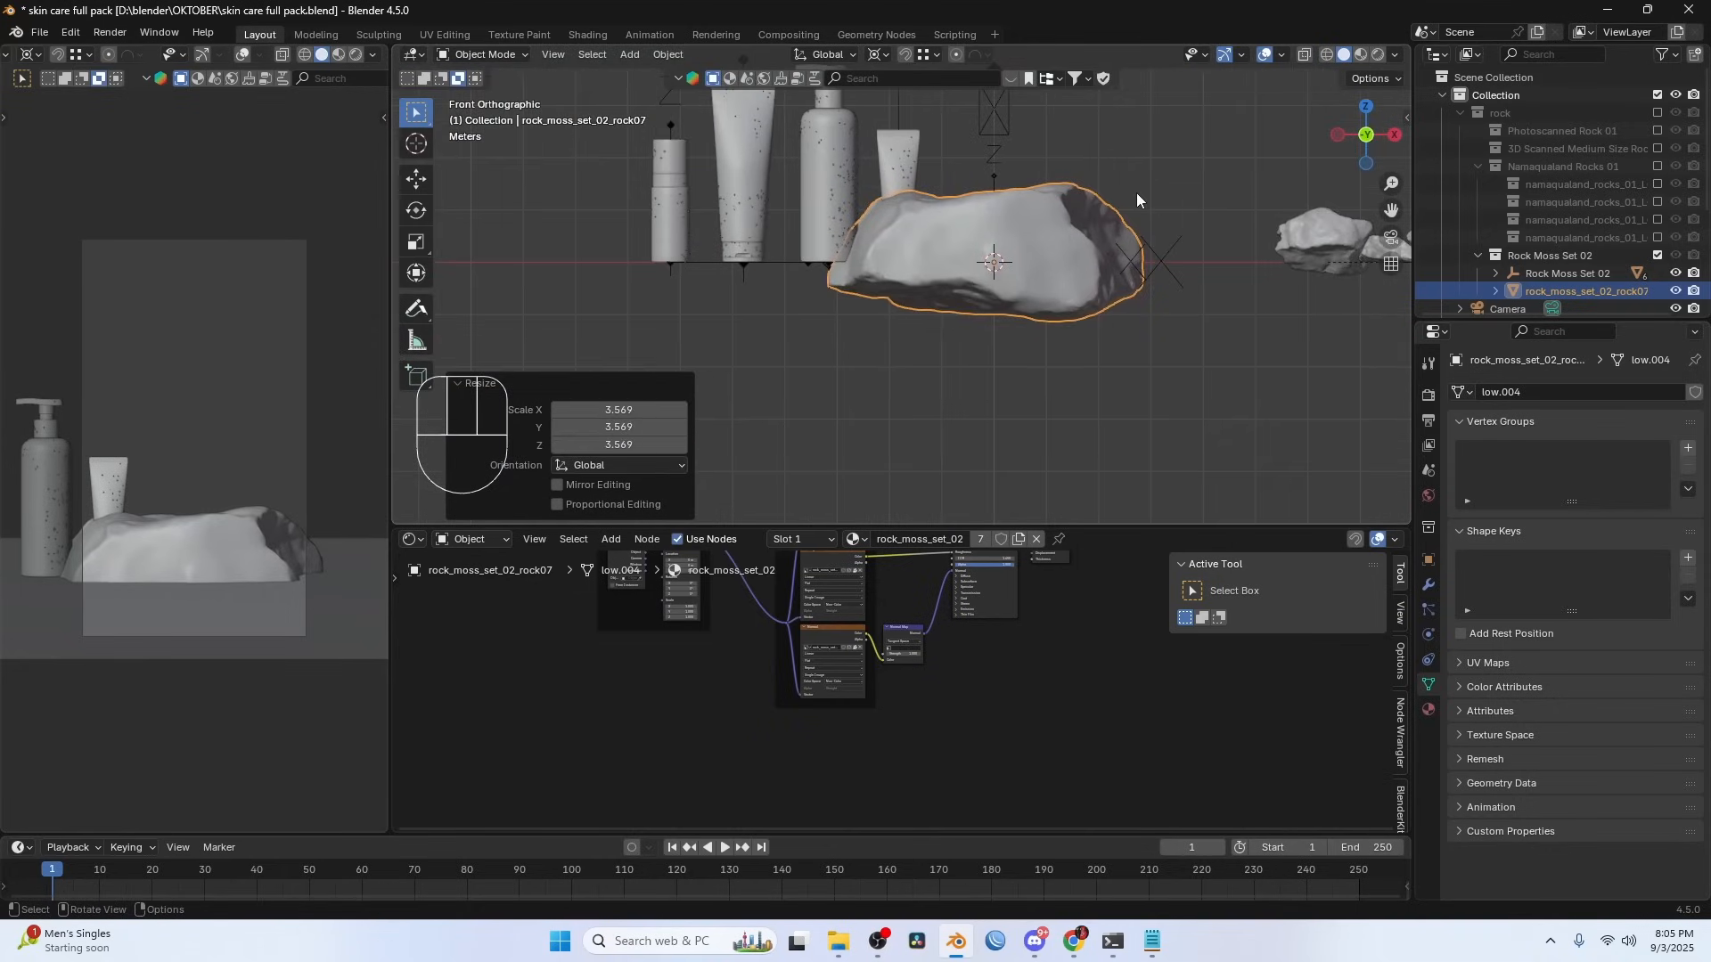
key("s")
key("z")
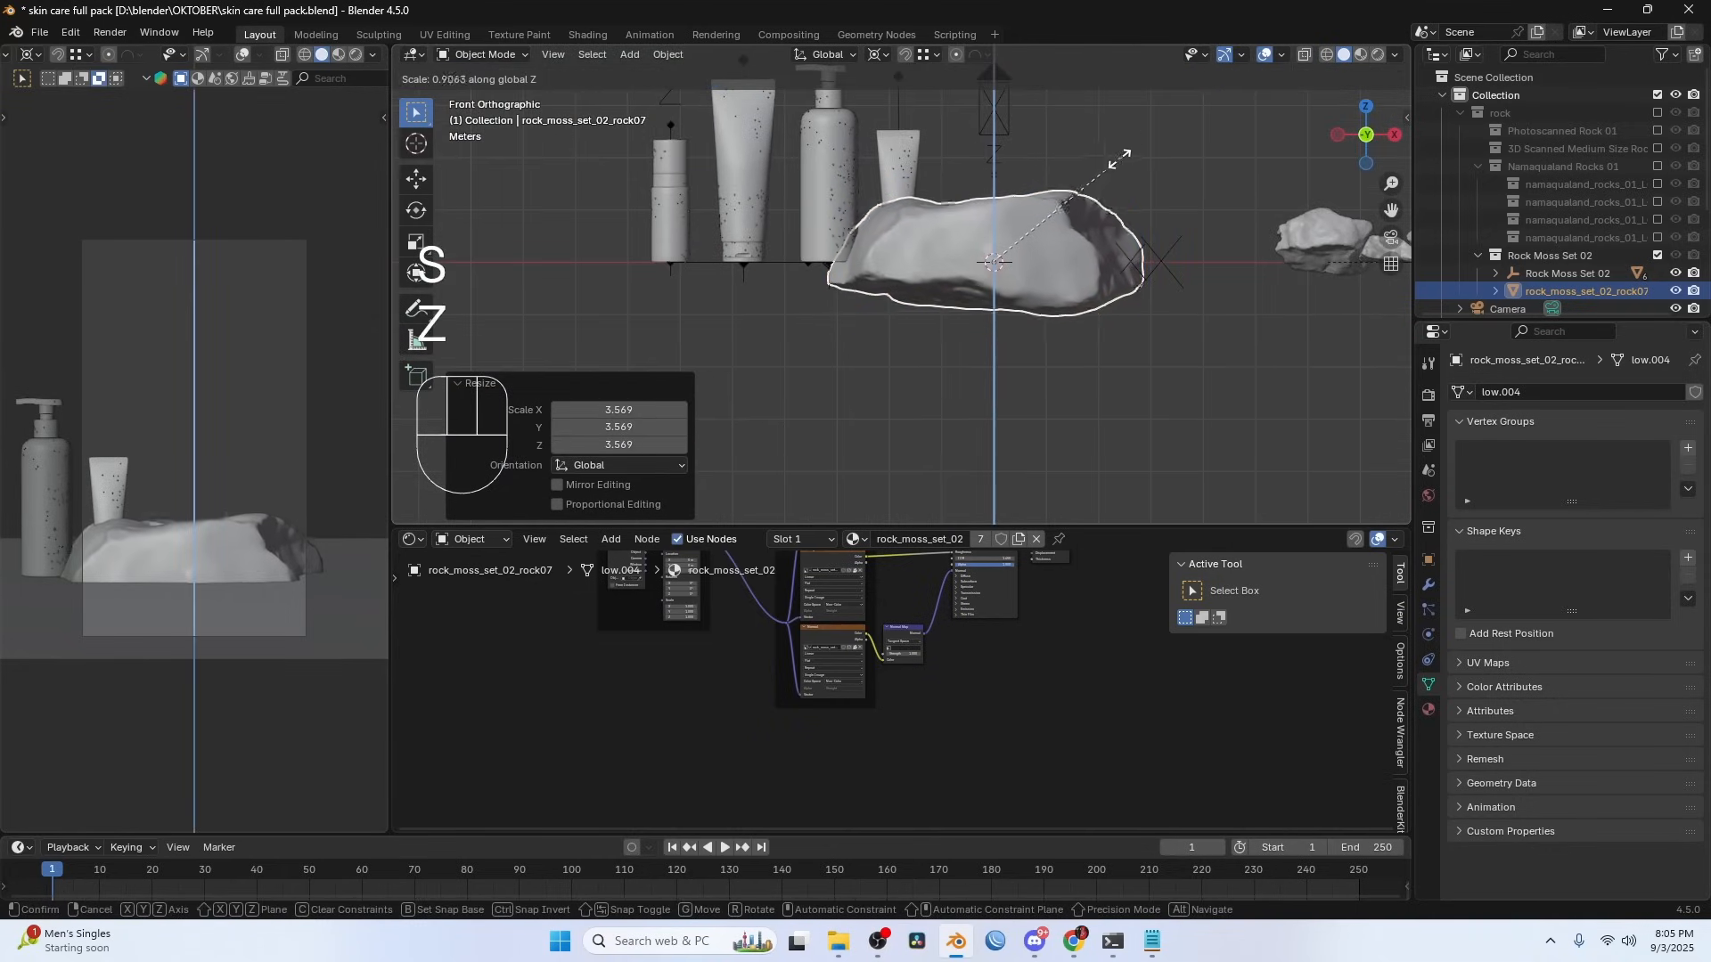
left_click(1051, 193)
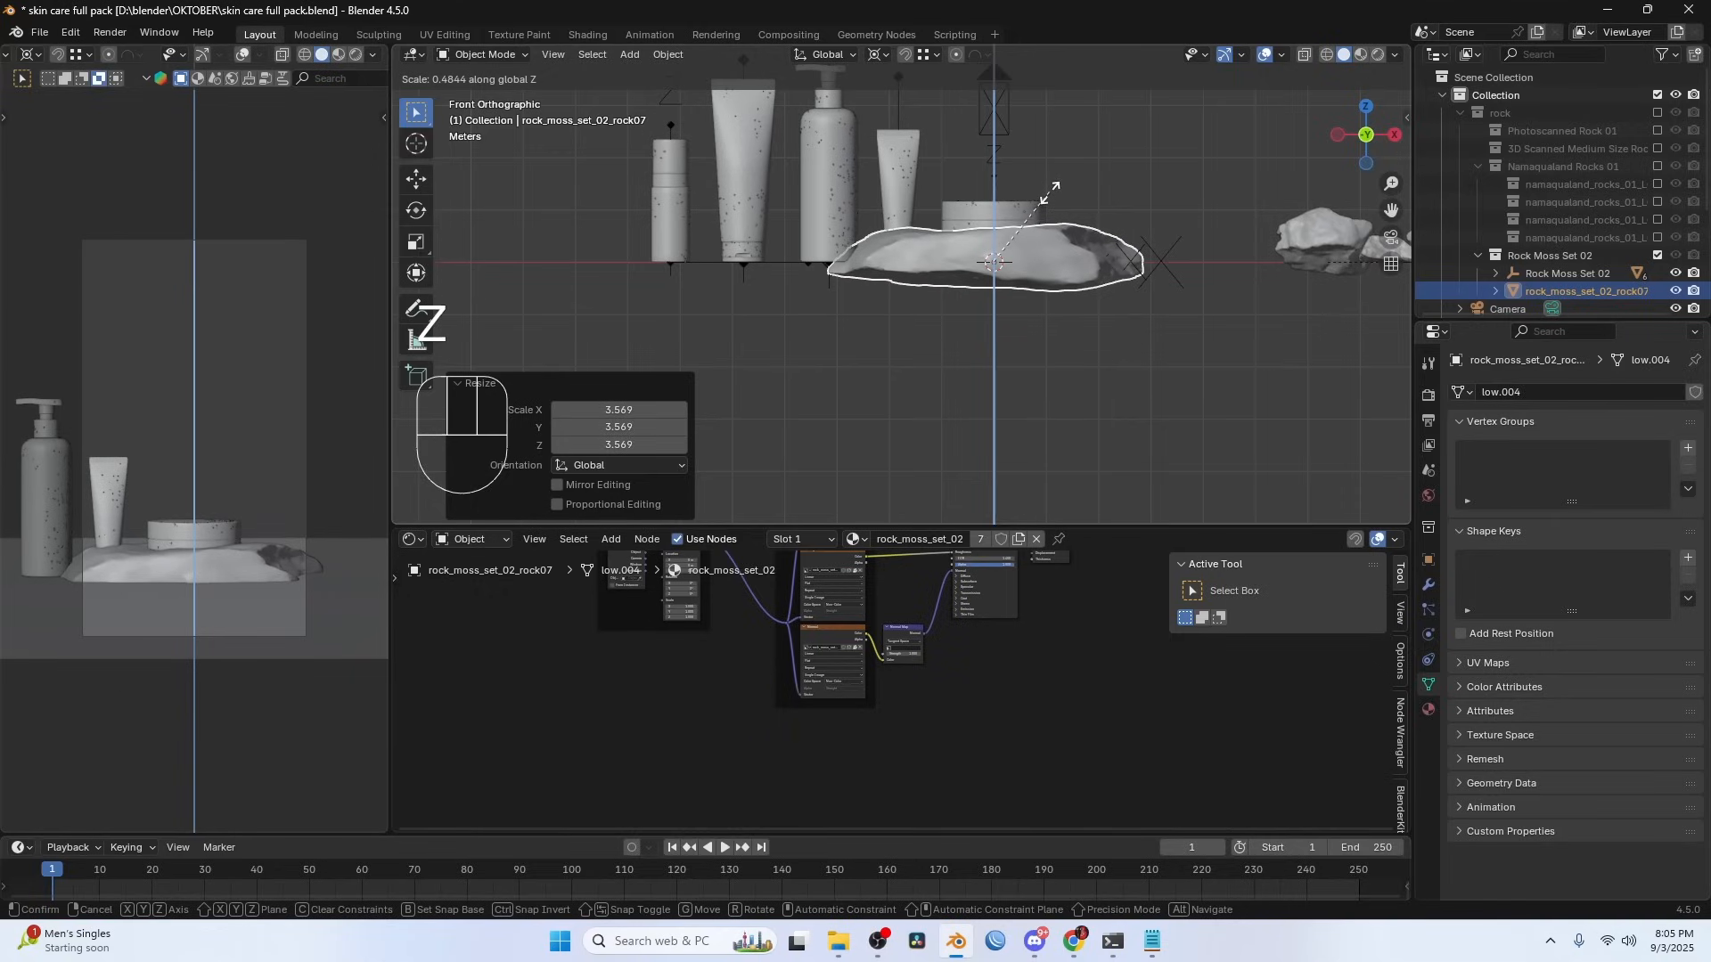
- Scale the flattened rock down to about 0.72 and raise it about 0.22 m along Z
key("s")
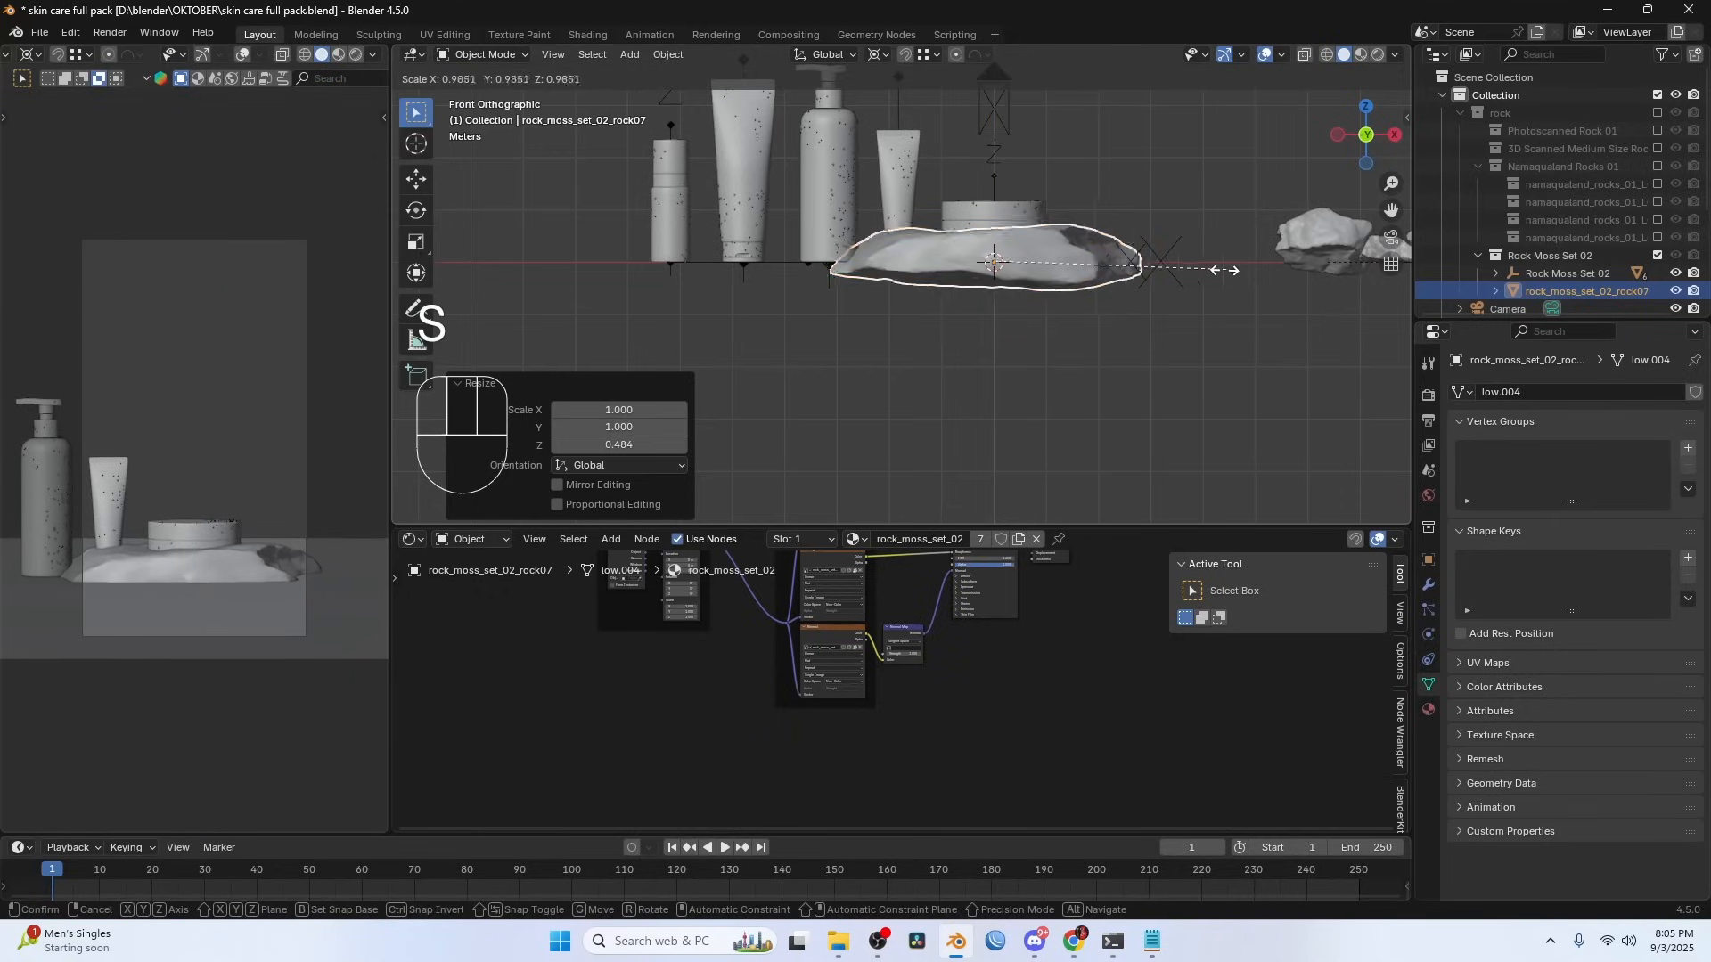
left_click(1130, 269)
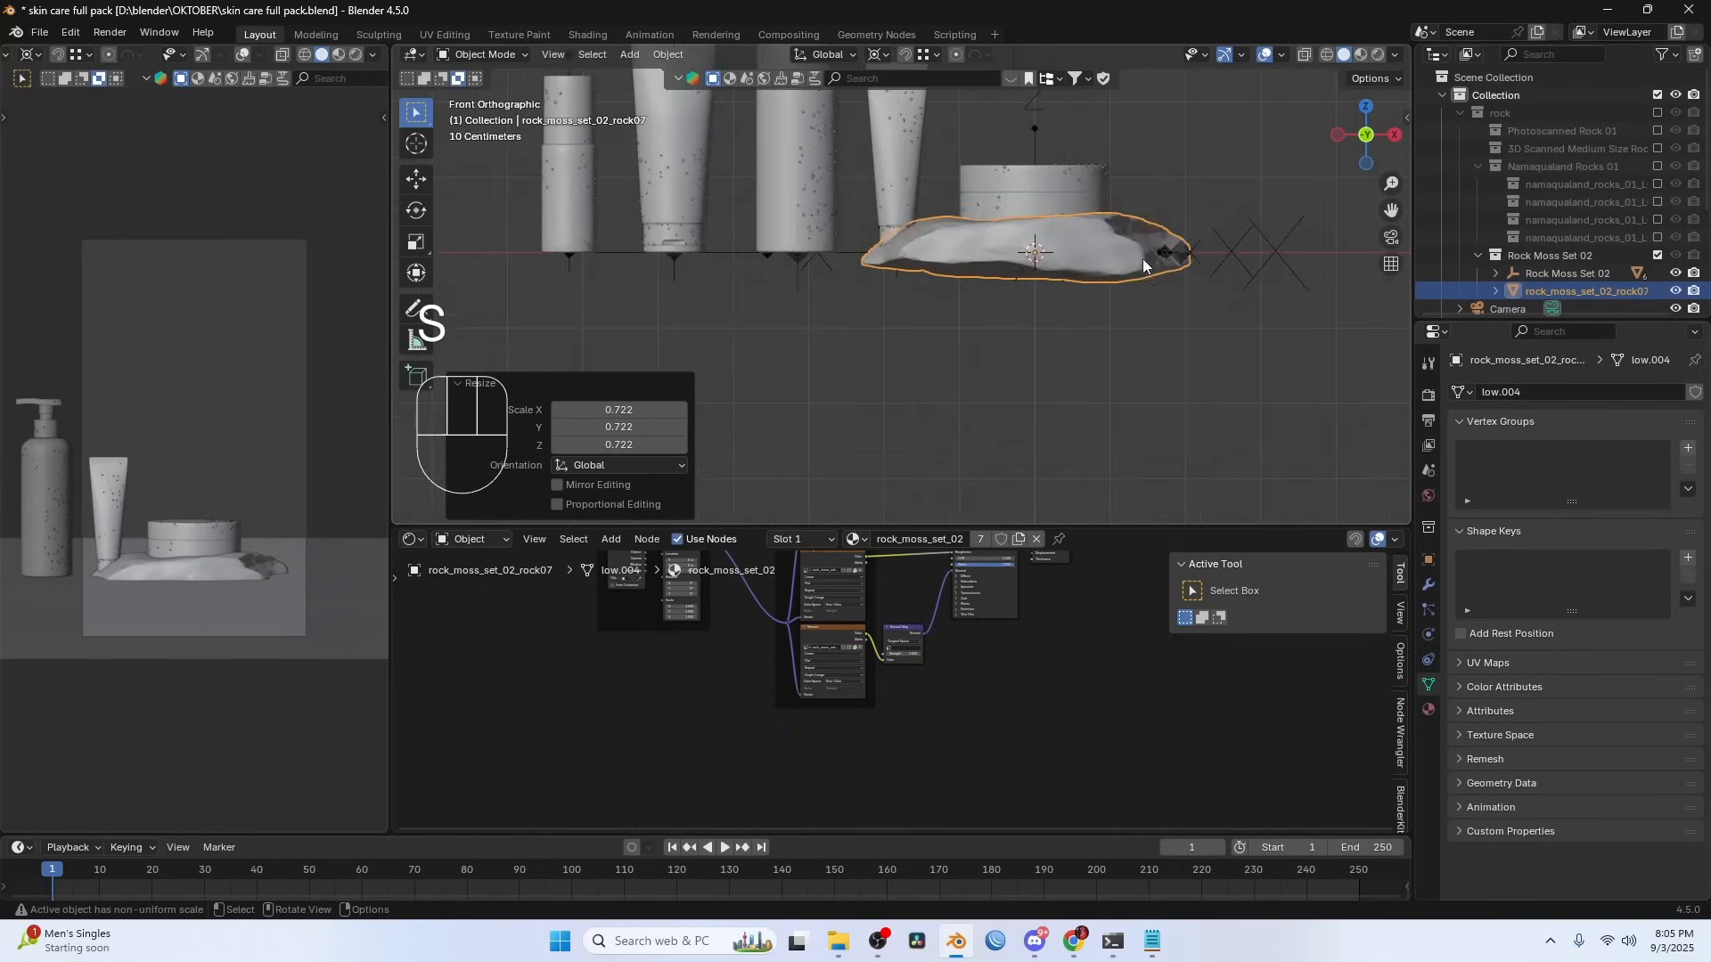
middle_click_drag(1142, 258, 1052, 285)
key("g")
key("z")
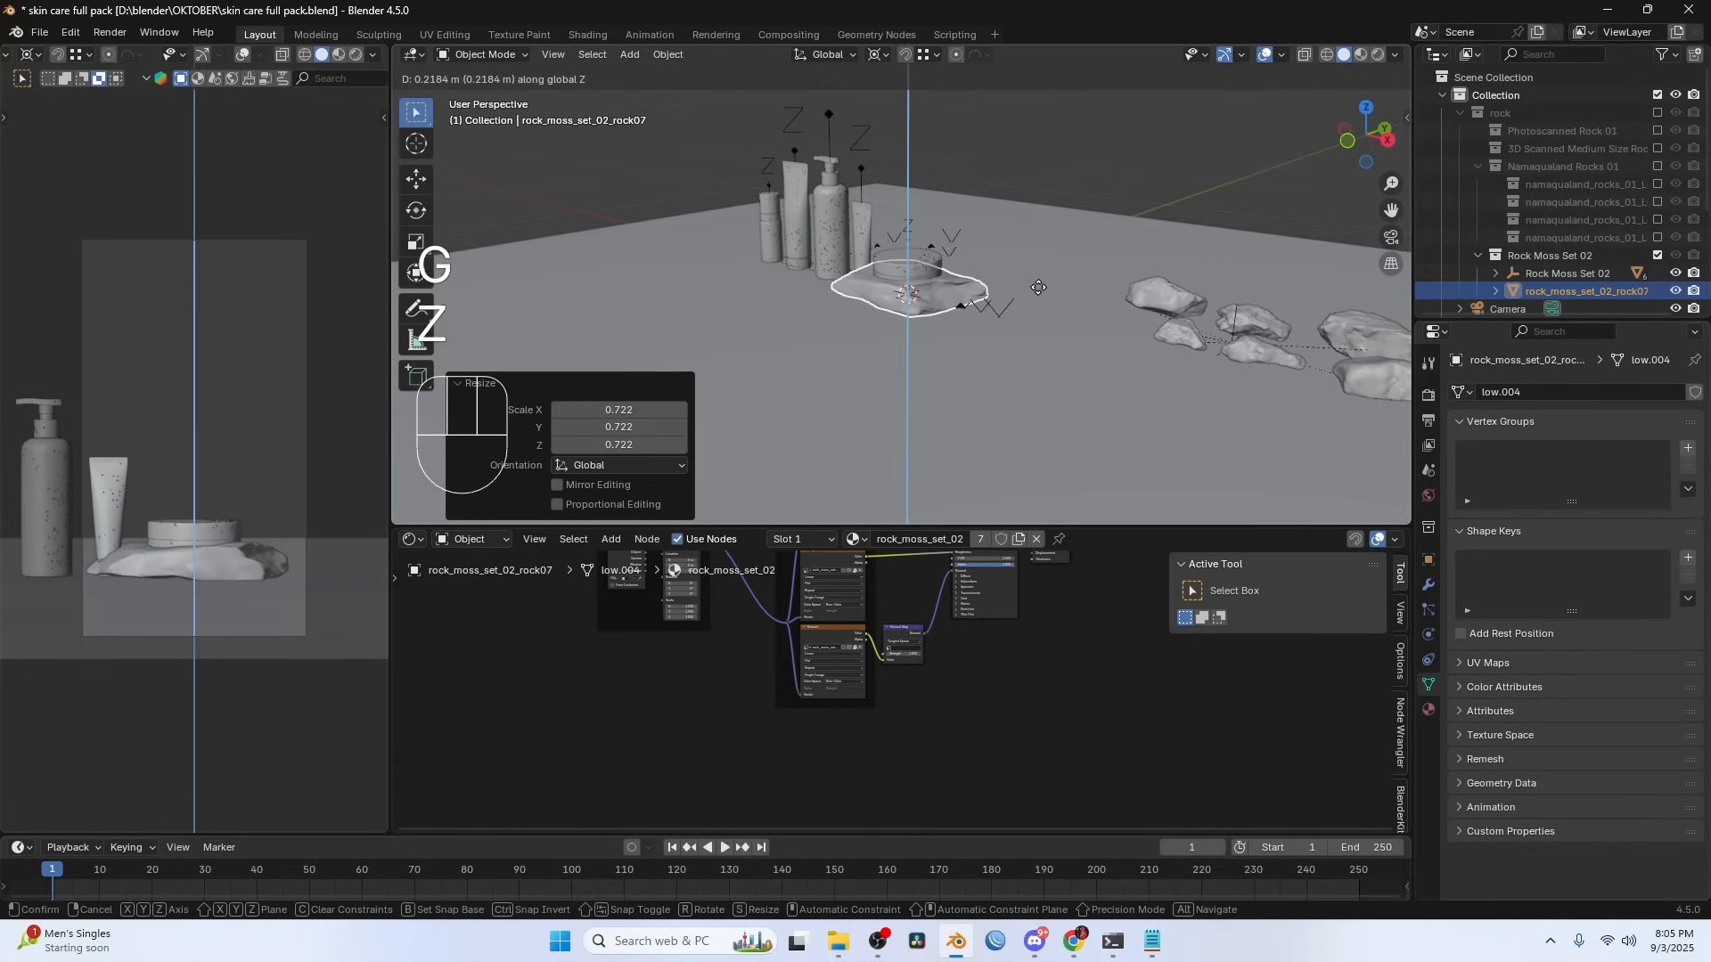
left_click(1030, 291)
- Rotate the rock 180° about the vertical axis, then turn it about -17.4° more
key("KP_7")
key("r")
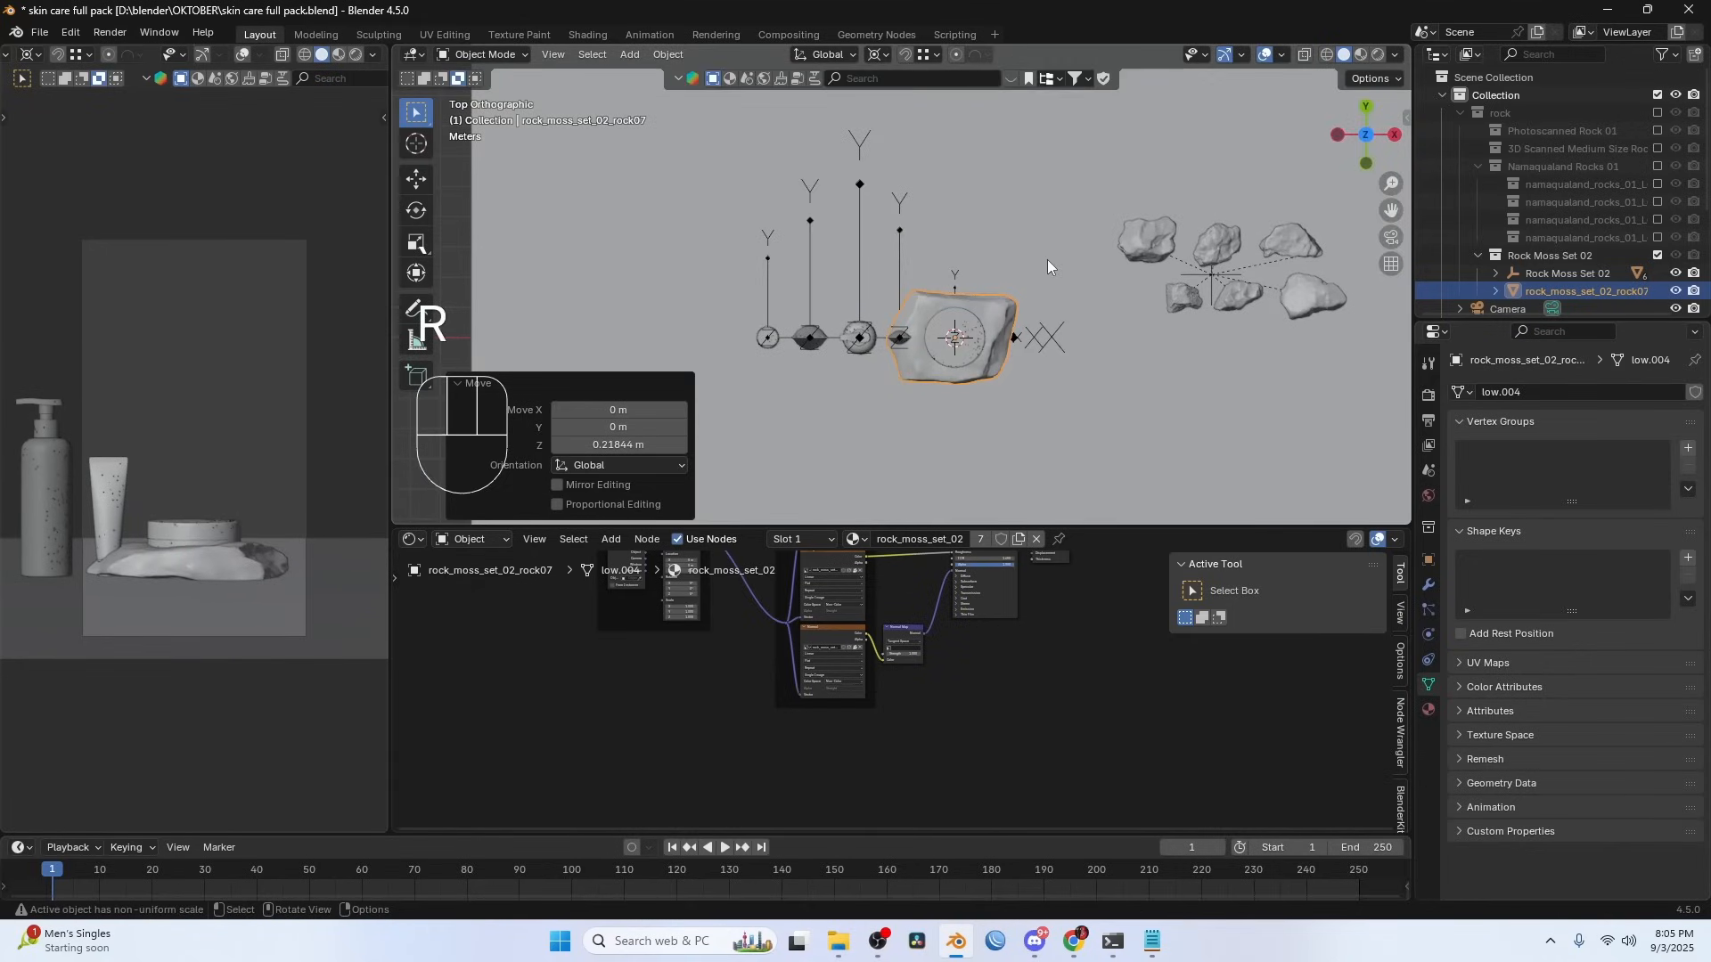
key("r")
key("Escape")
type("r180")
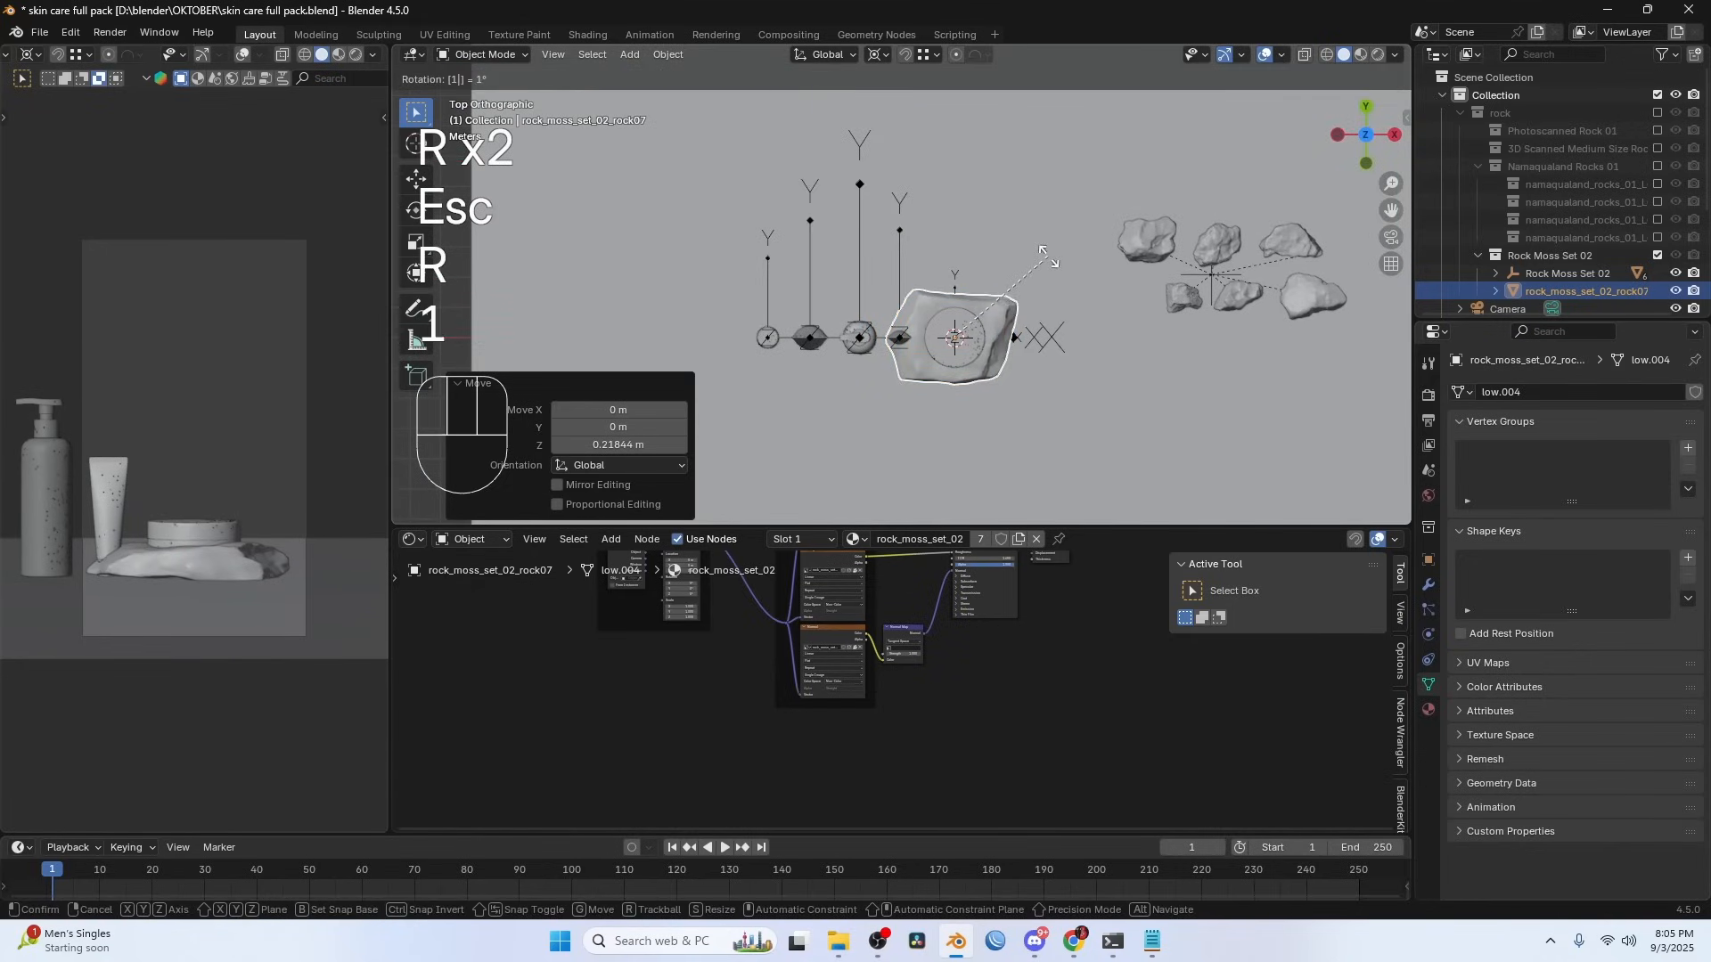
key("Return")
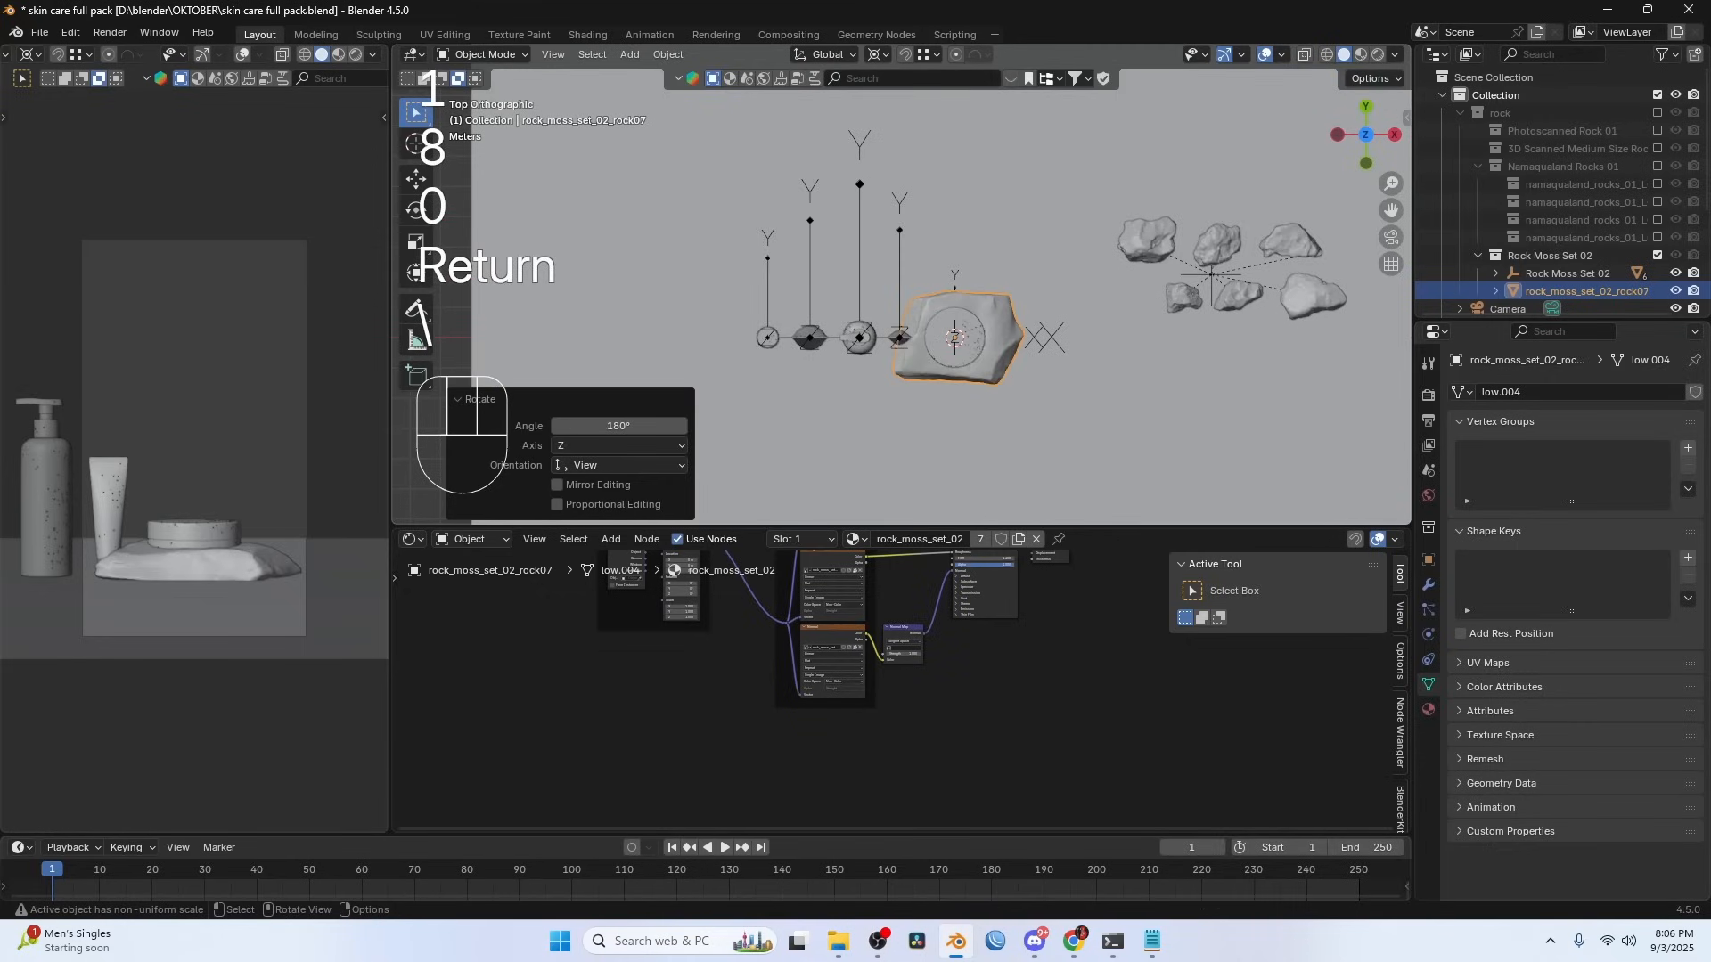
key("r")
left_click(1052, 338)
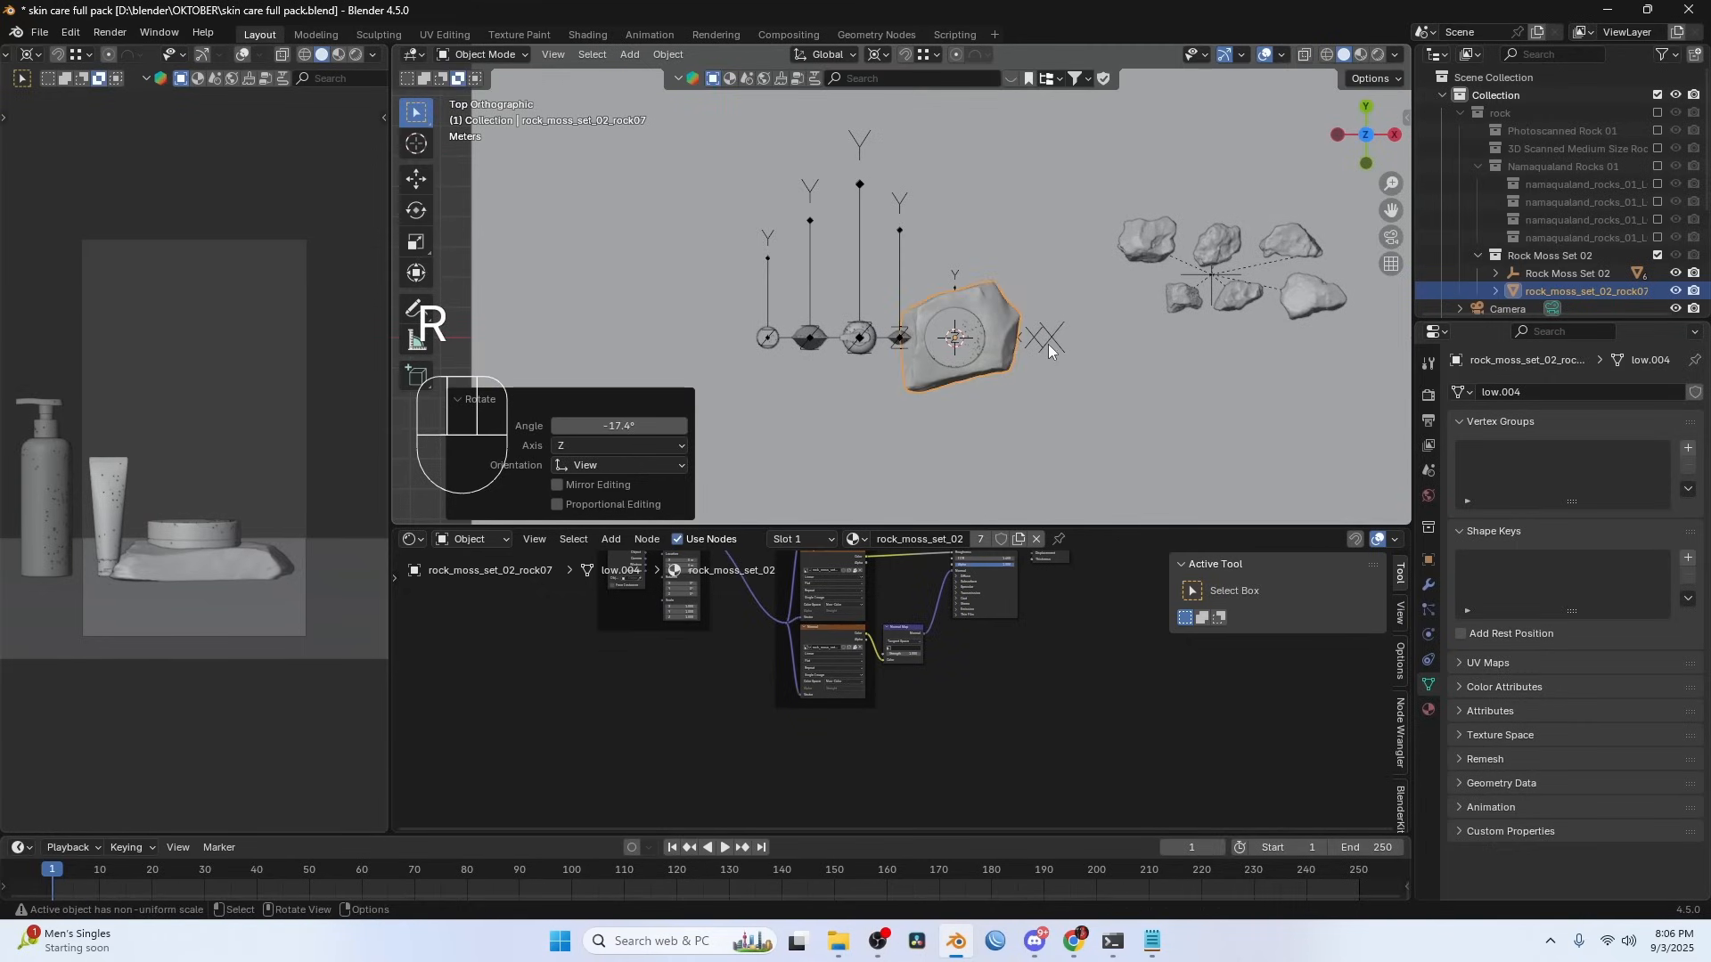
- Shift the rock about -0.76 m along X beneath the jar and small tube
scroll(1034, 306, "up", 1)
key("g")
key("x")
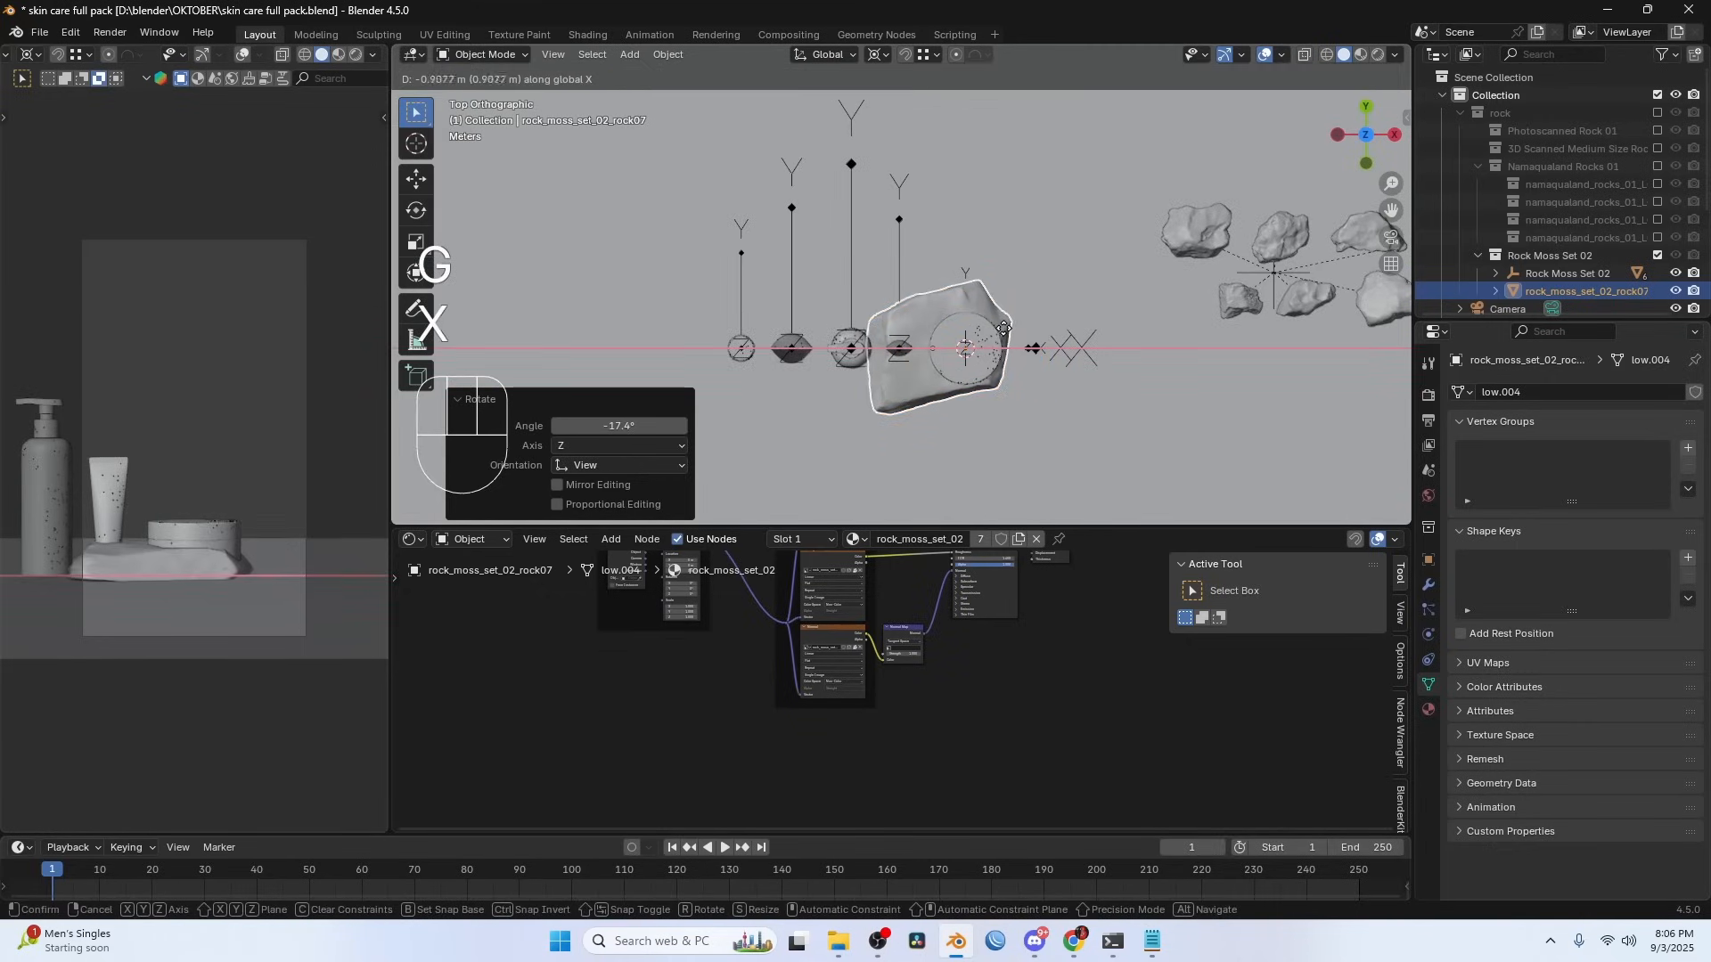
left_click(1014, 326)
key("s")
key("Escape")
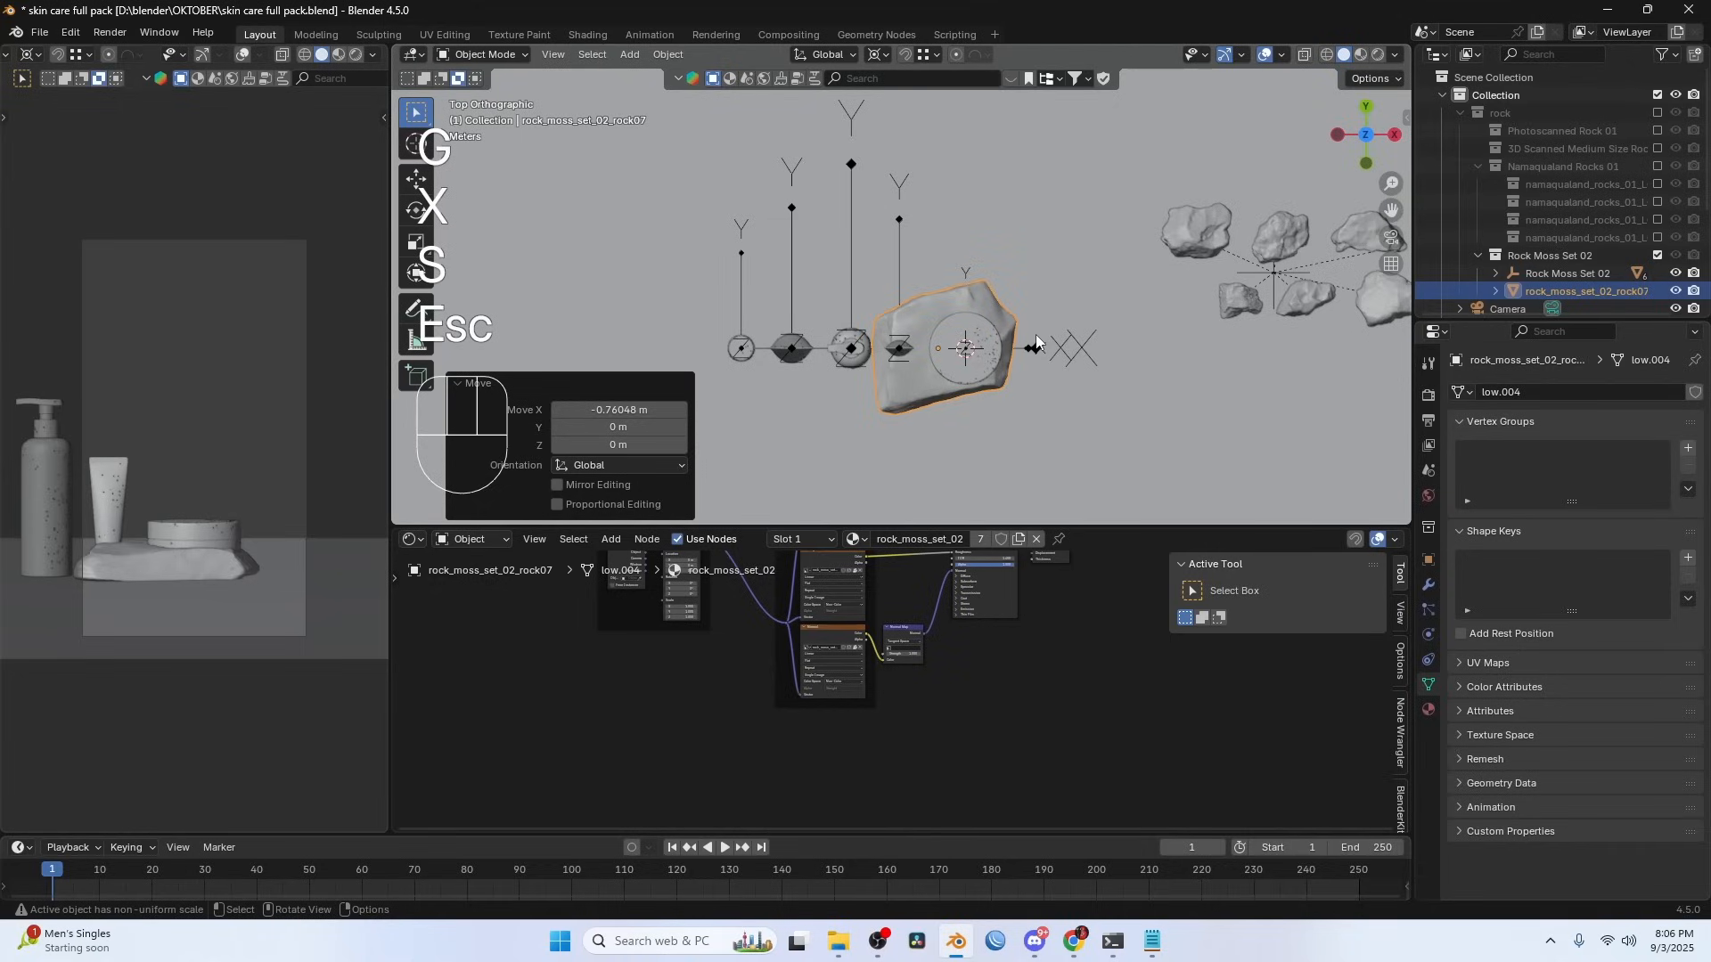
- Move the jar's empty up and sideways so the jar sits on top of the flat rock
left_click(968, 355)
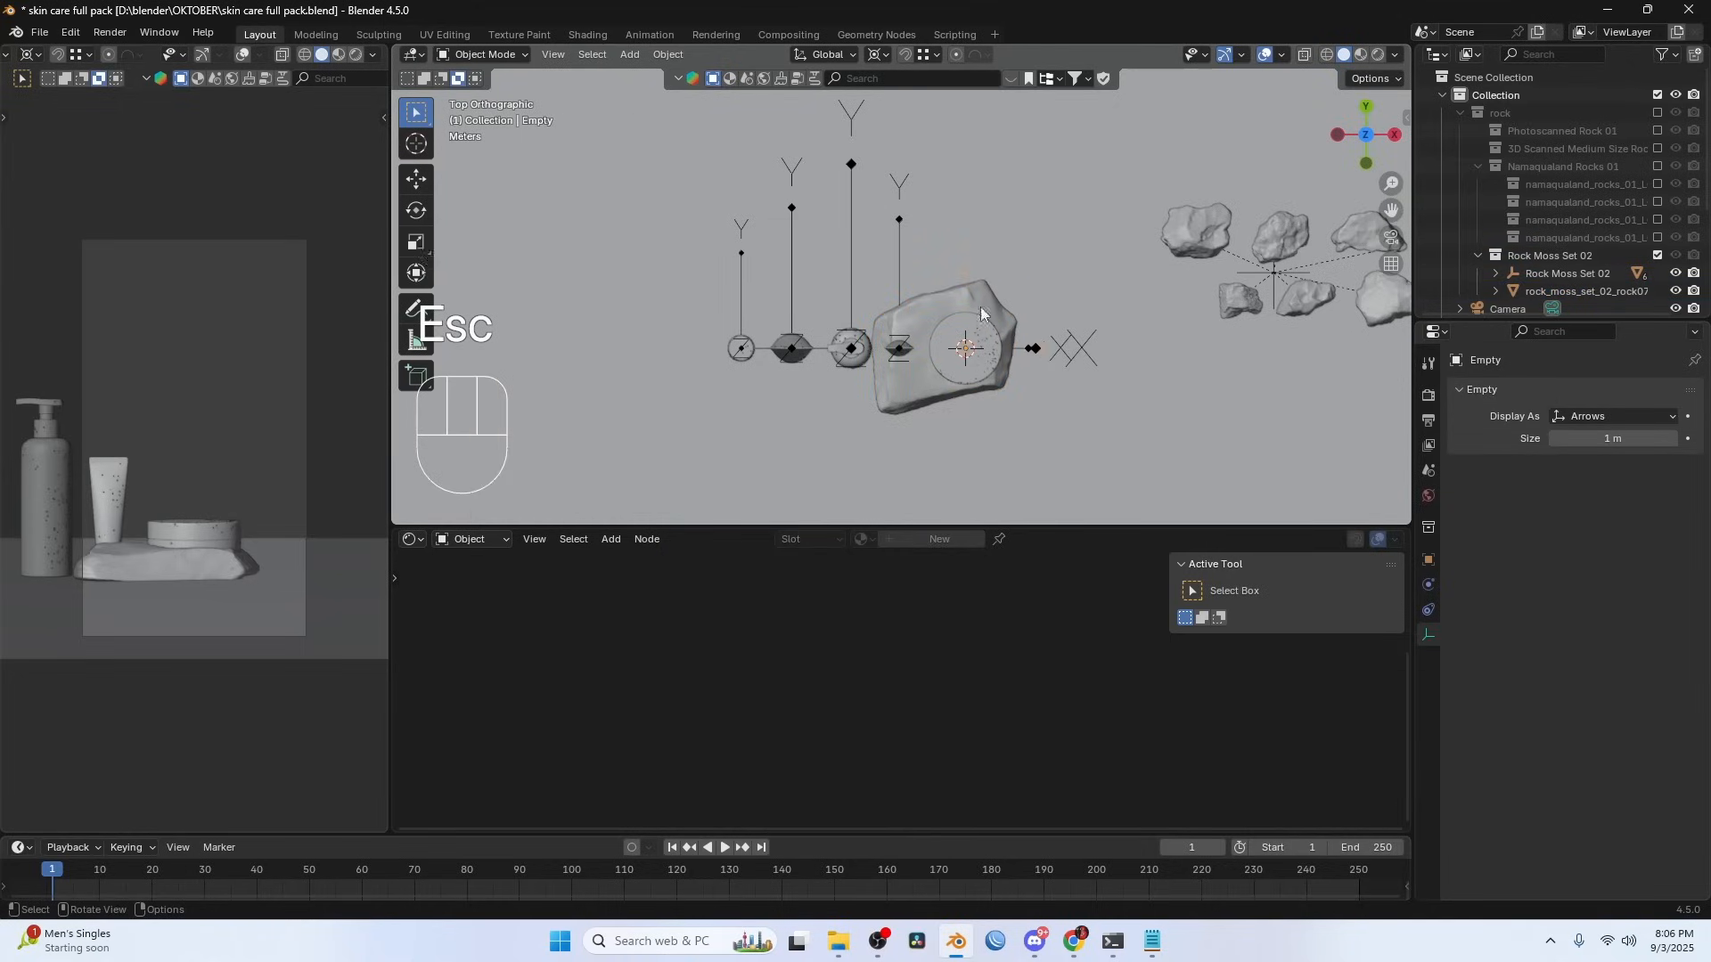
key("KP_1")
key("g")
right_click(1058, 238)
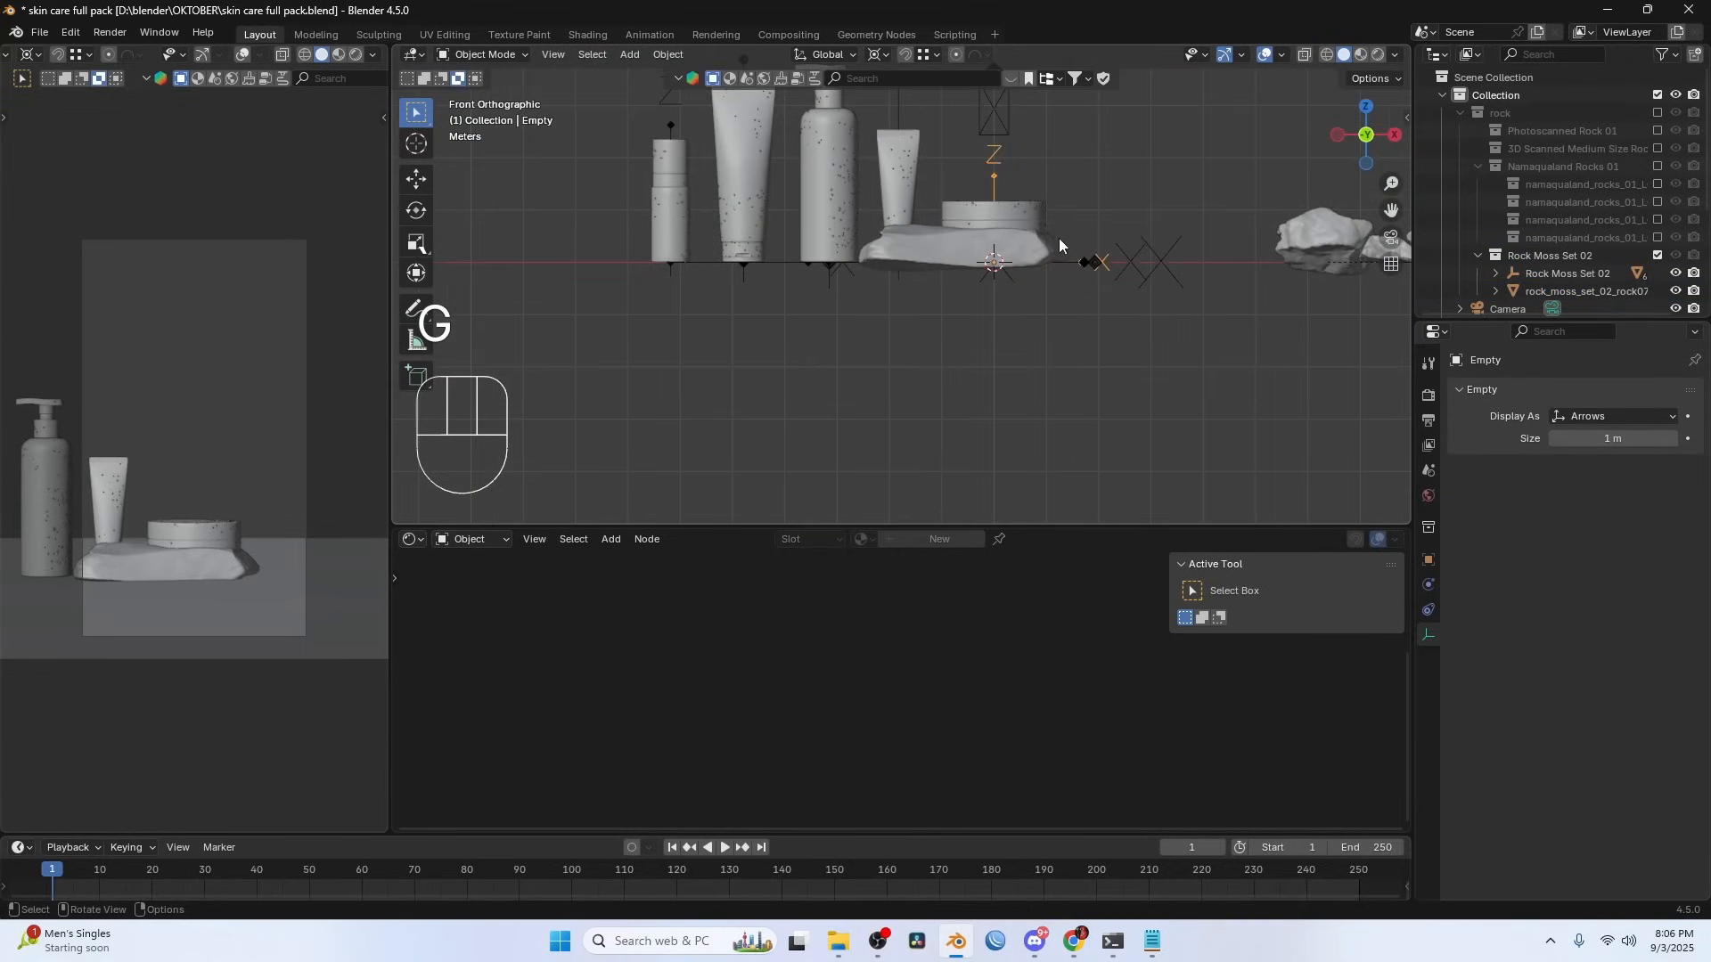
scroll(1059, 238, "up", 4)
key("g")
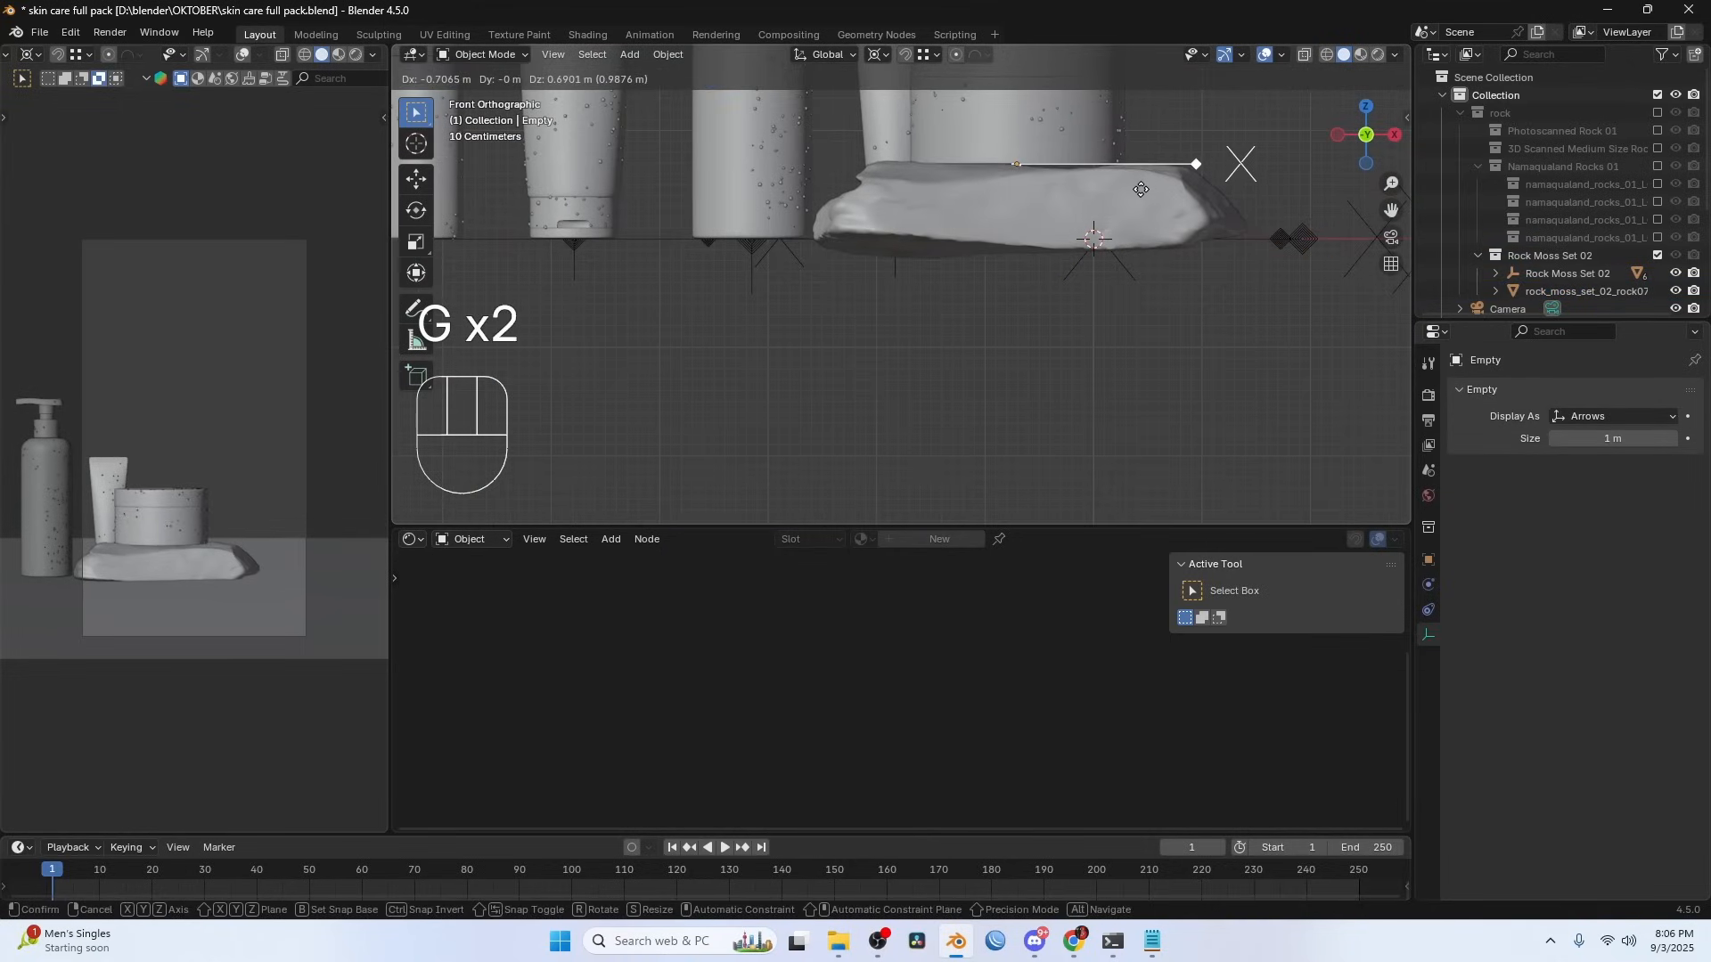
left_click(1140, 190)
- Select the large tube's empty and set the snap target to Face
scroll(891, 248, "down", 5)
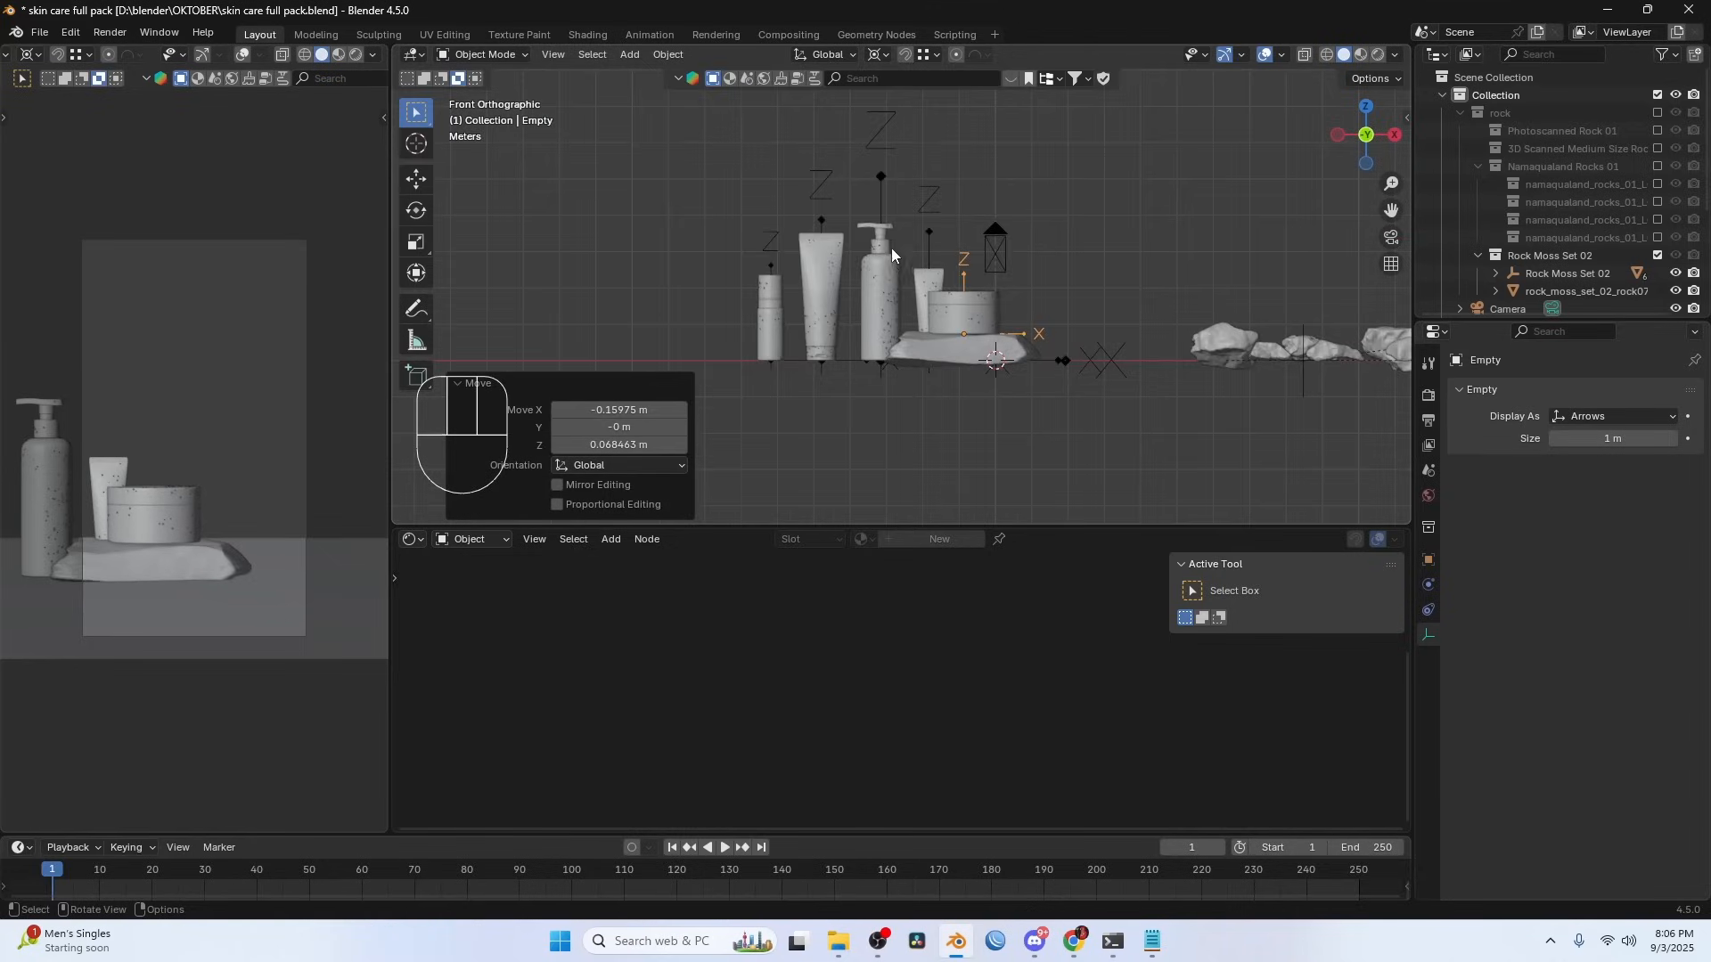
left_click(822, 222)
key("g")
right_click(1029, 179)
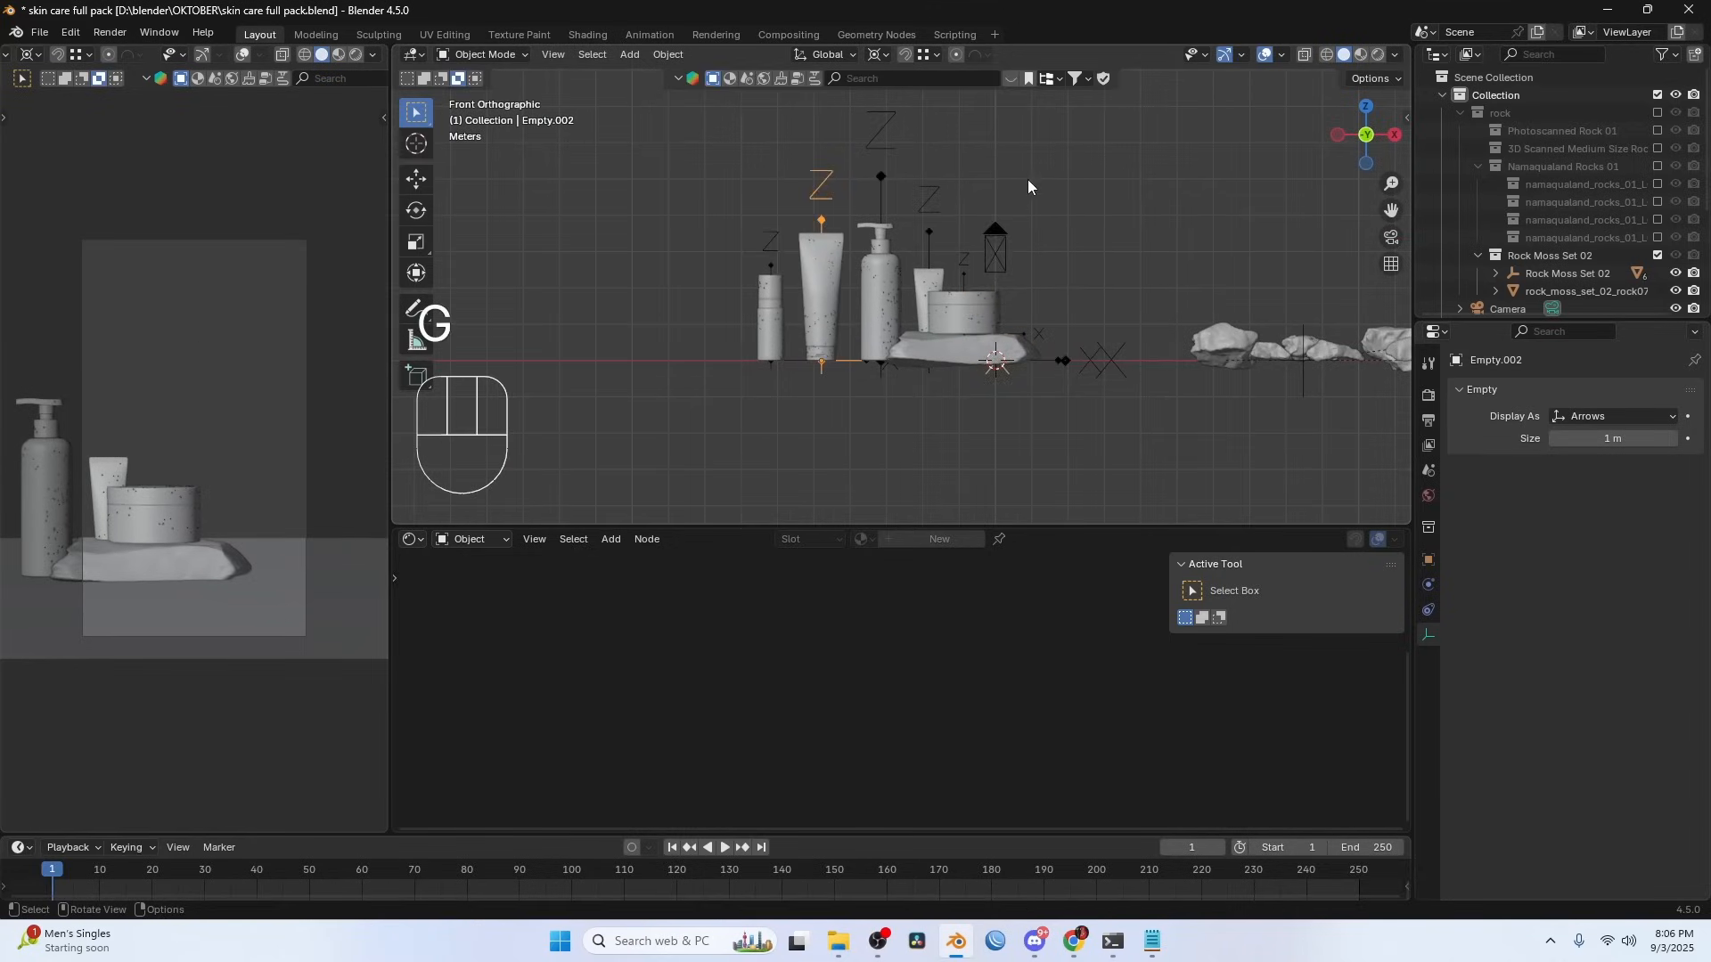
scroll(1029, 185, "up", 2)
left_click(927, 55)
left_click(885, 219)
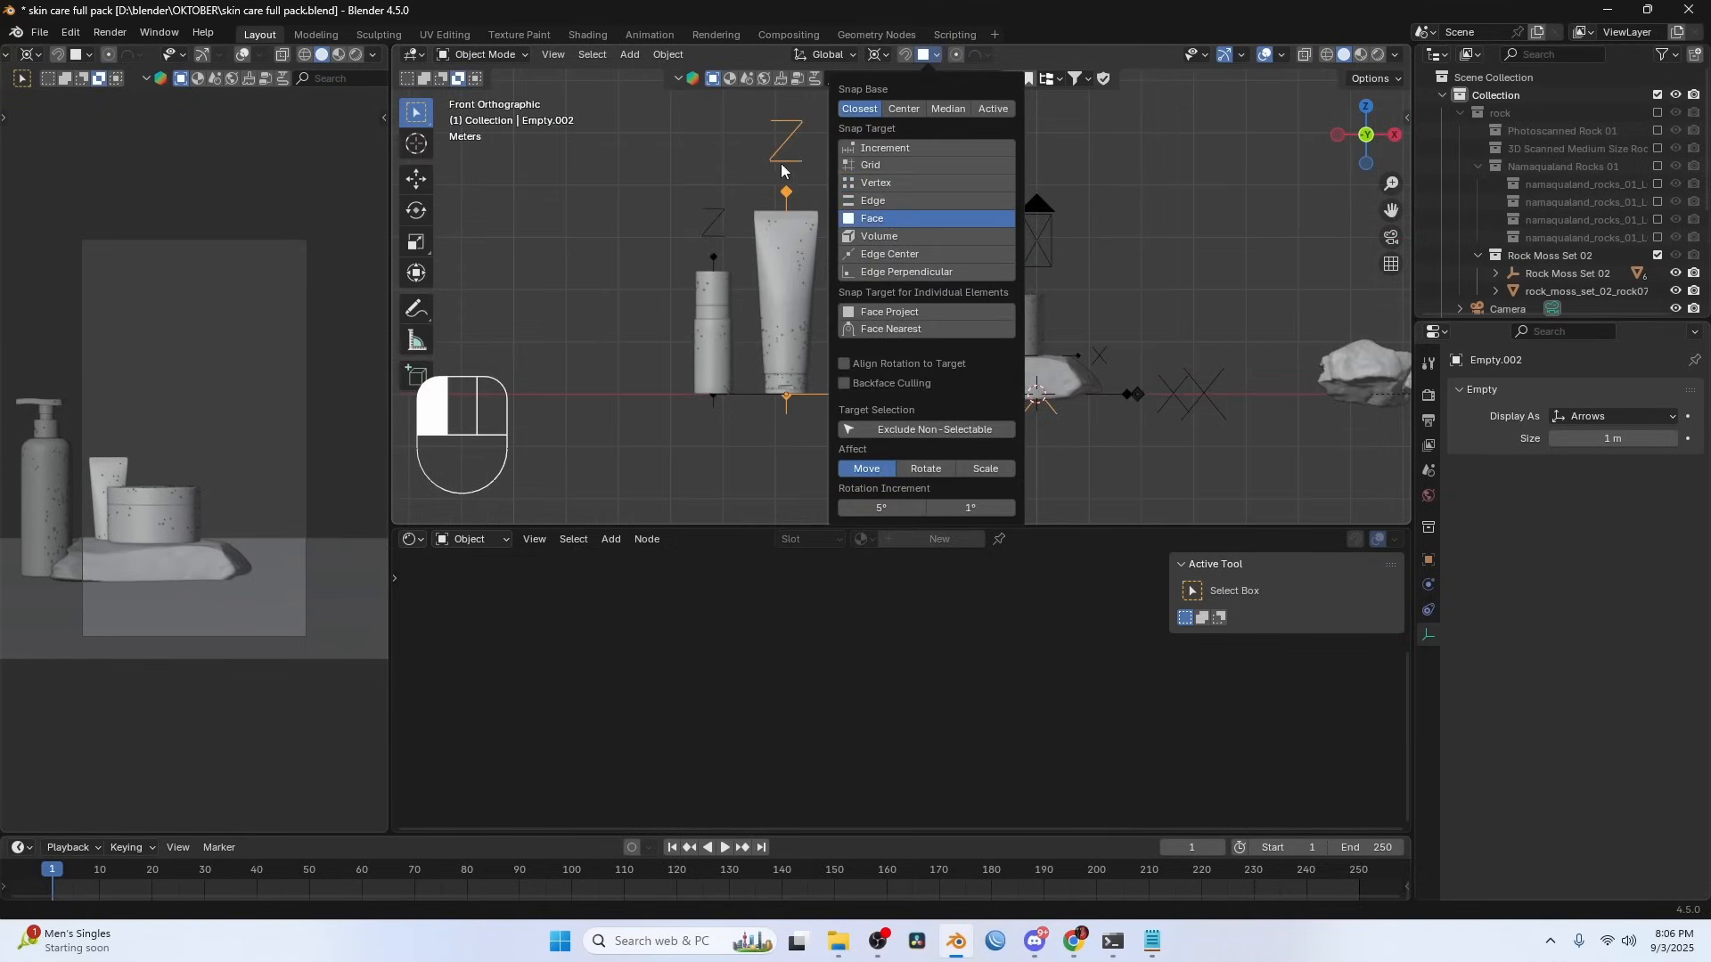
- Reset the large tube's location to the origin and raise it about 2.67 m along Z
key("alt+g")
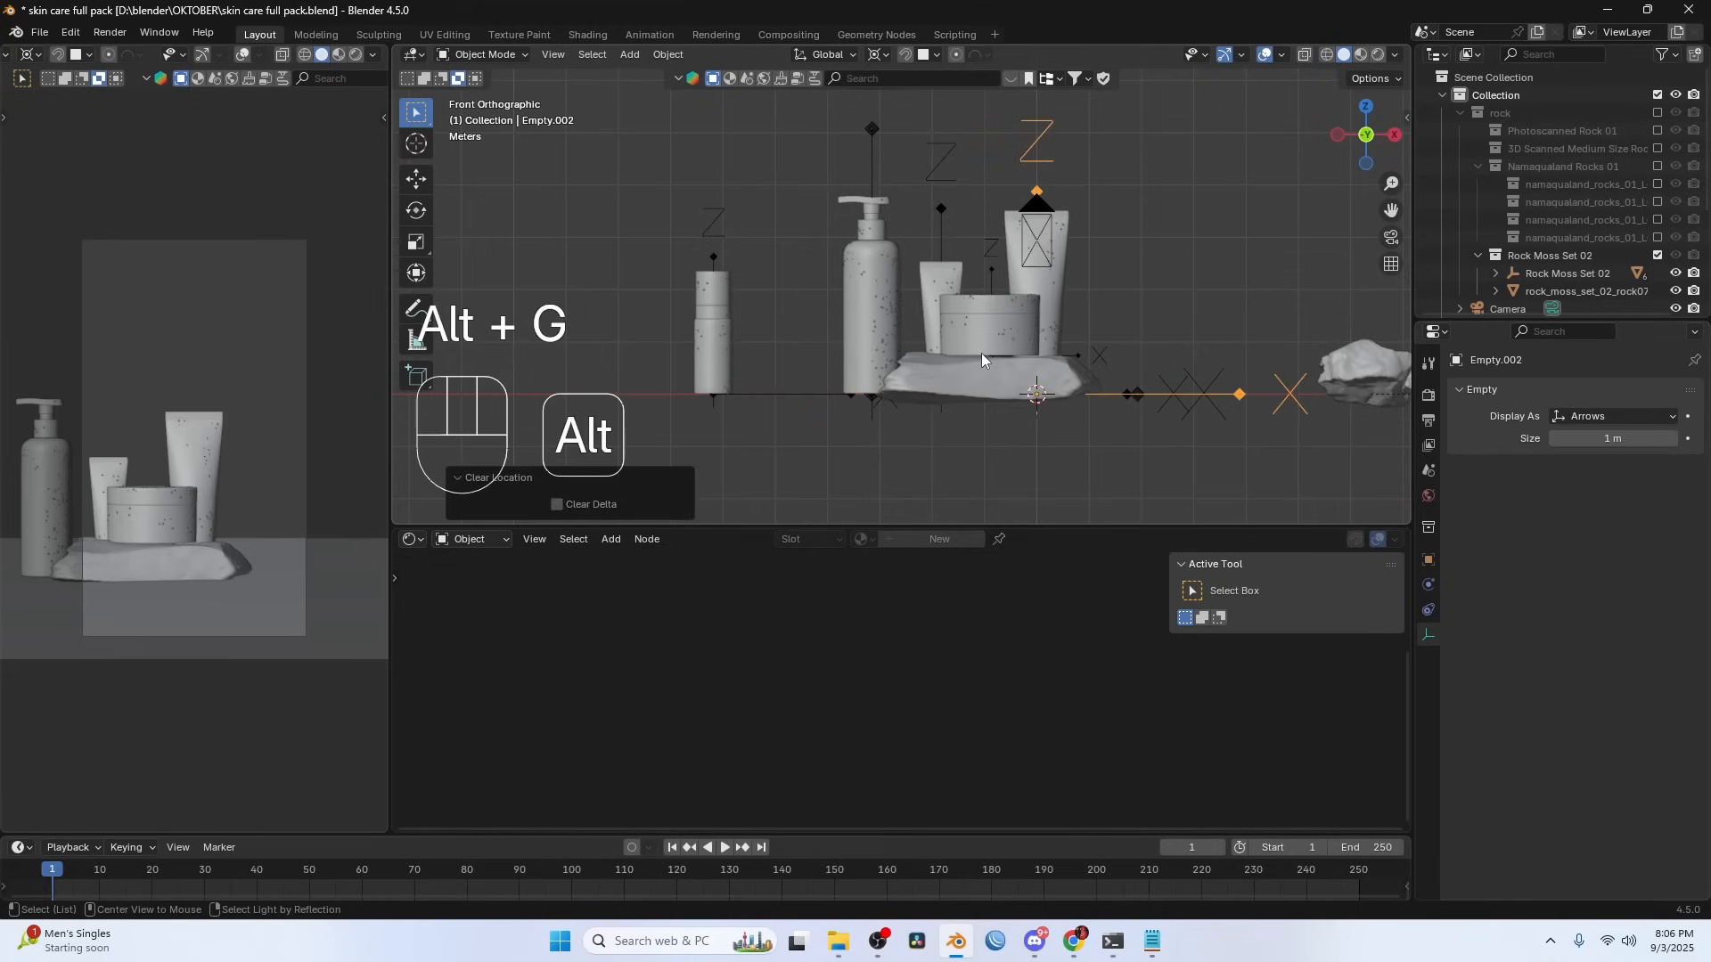
key("g")
key("z")
left_click(1067, 242)
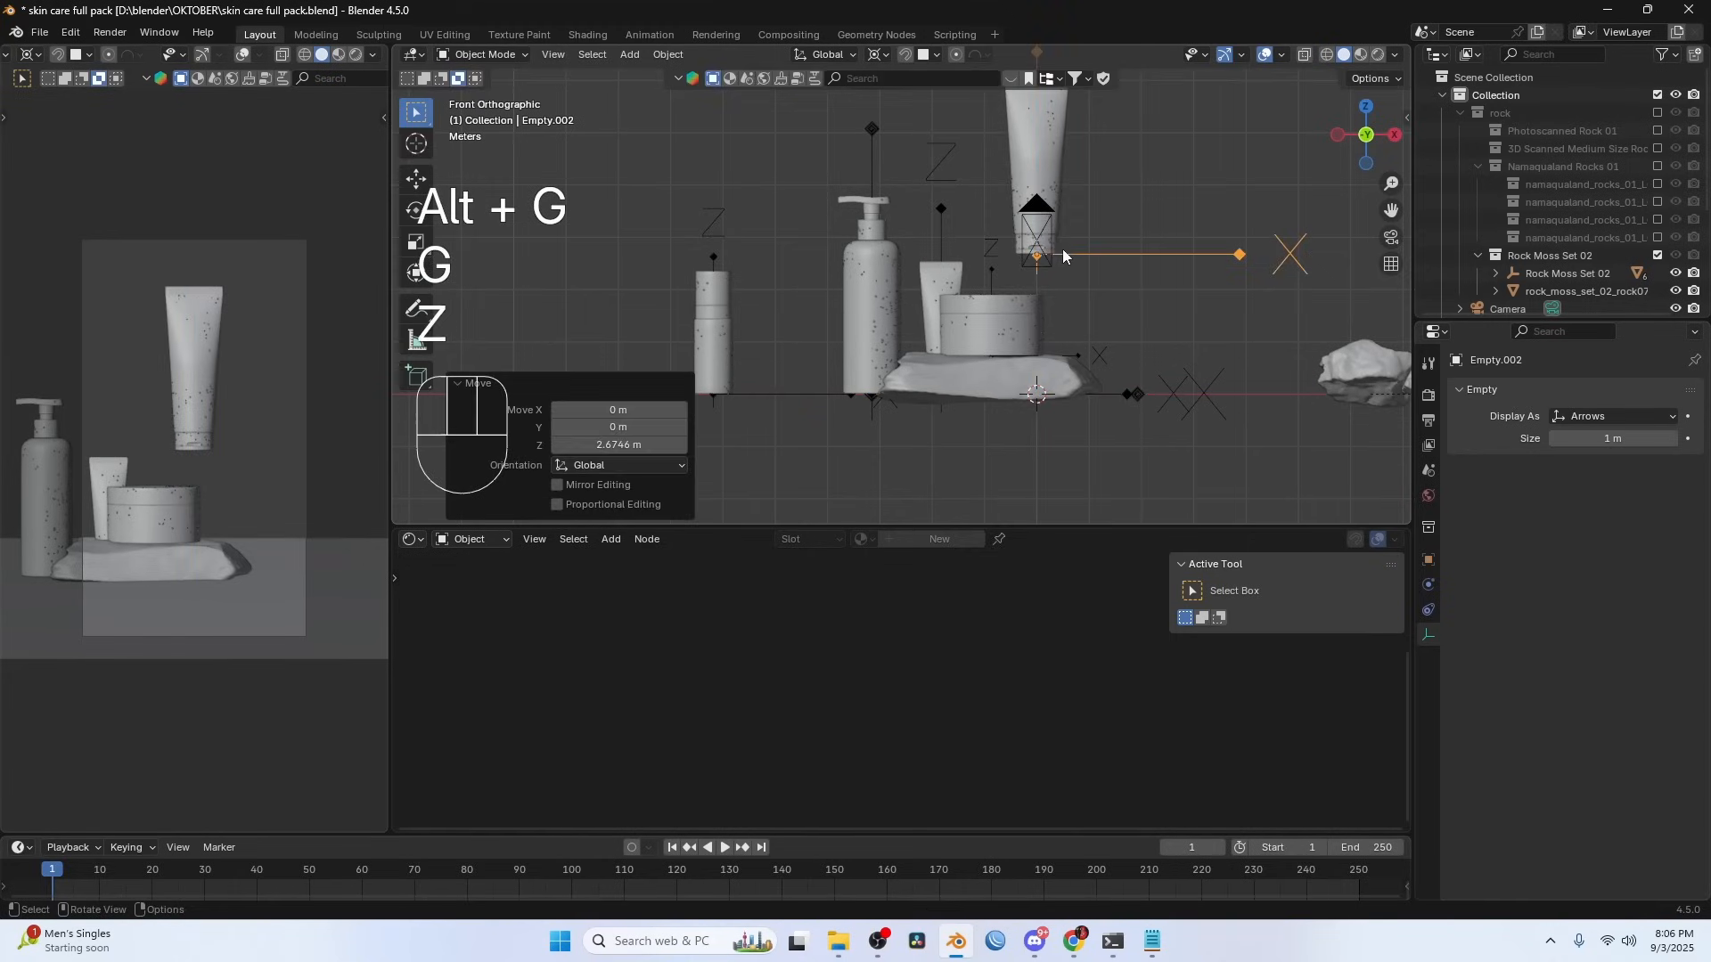
- Position the large tube over the jar from the top view, about -0.94 m in X and -0.03 m in Y
key("grave")
left_click(1076, 153)
key("g")
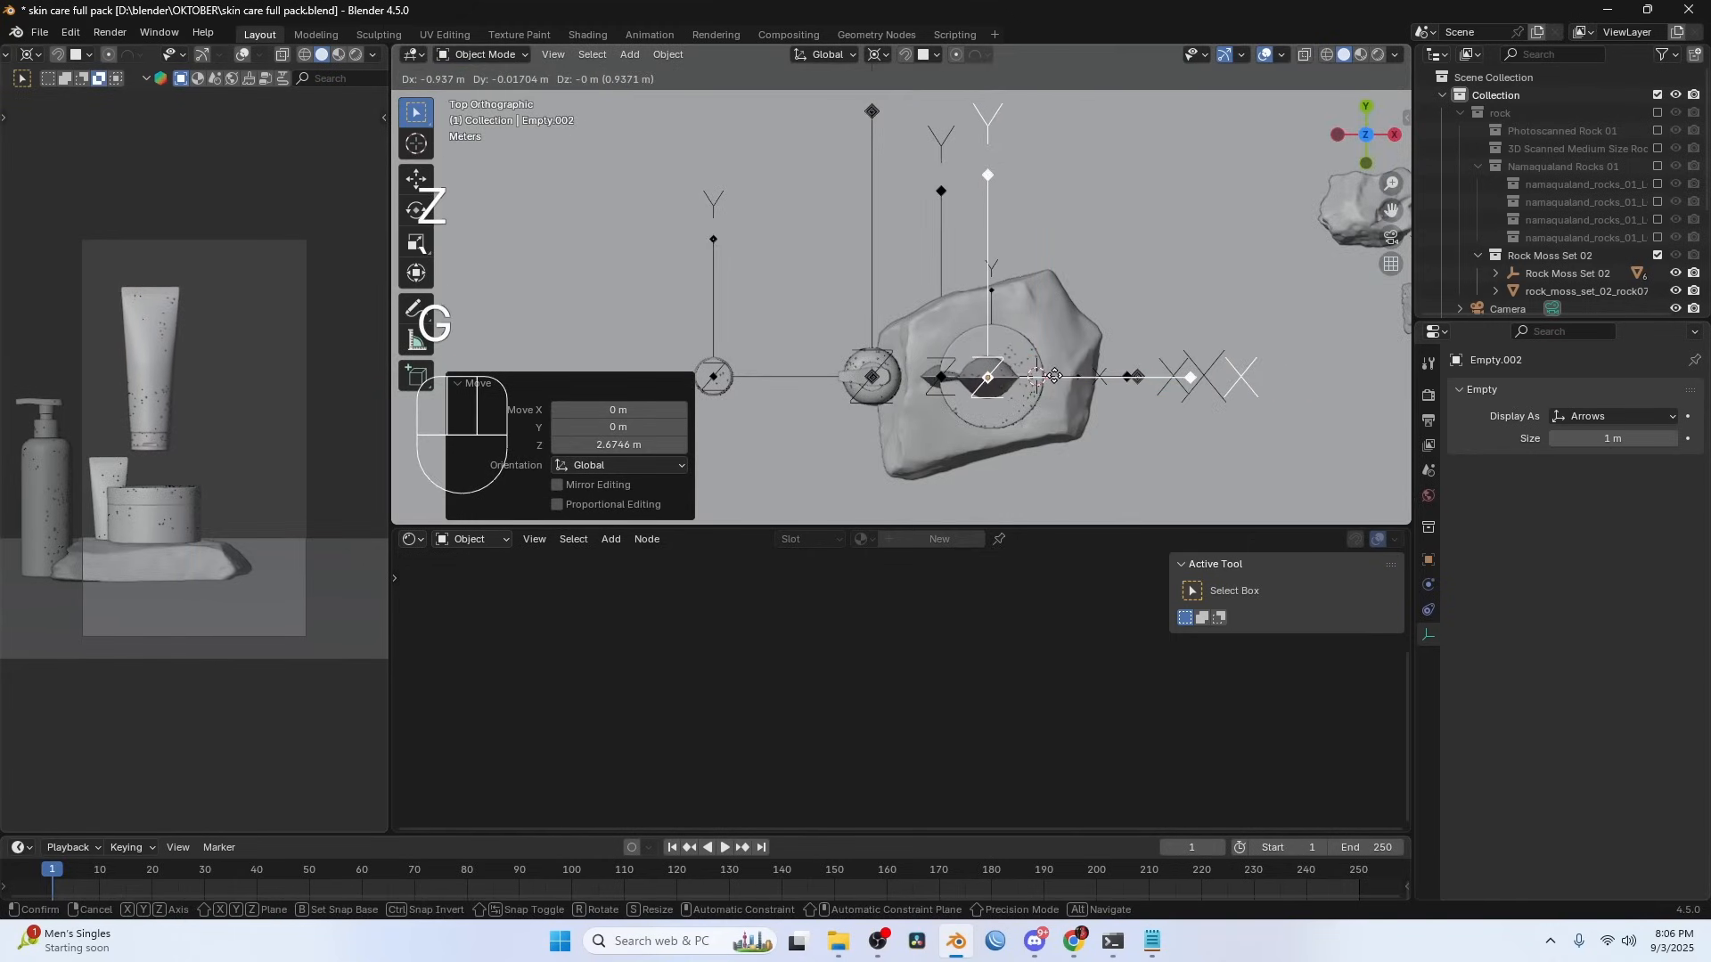
left_click(1072, 372)
- Lower the large tube along Z and snap it onto the jar's lid
scroll(1087, 382, "up", 3)
middle_click_drag(1087, 381, 1053, 247)
key("g")
key("z")
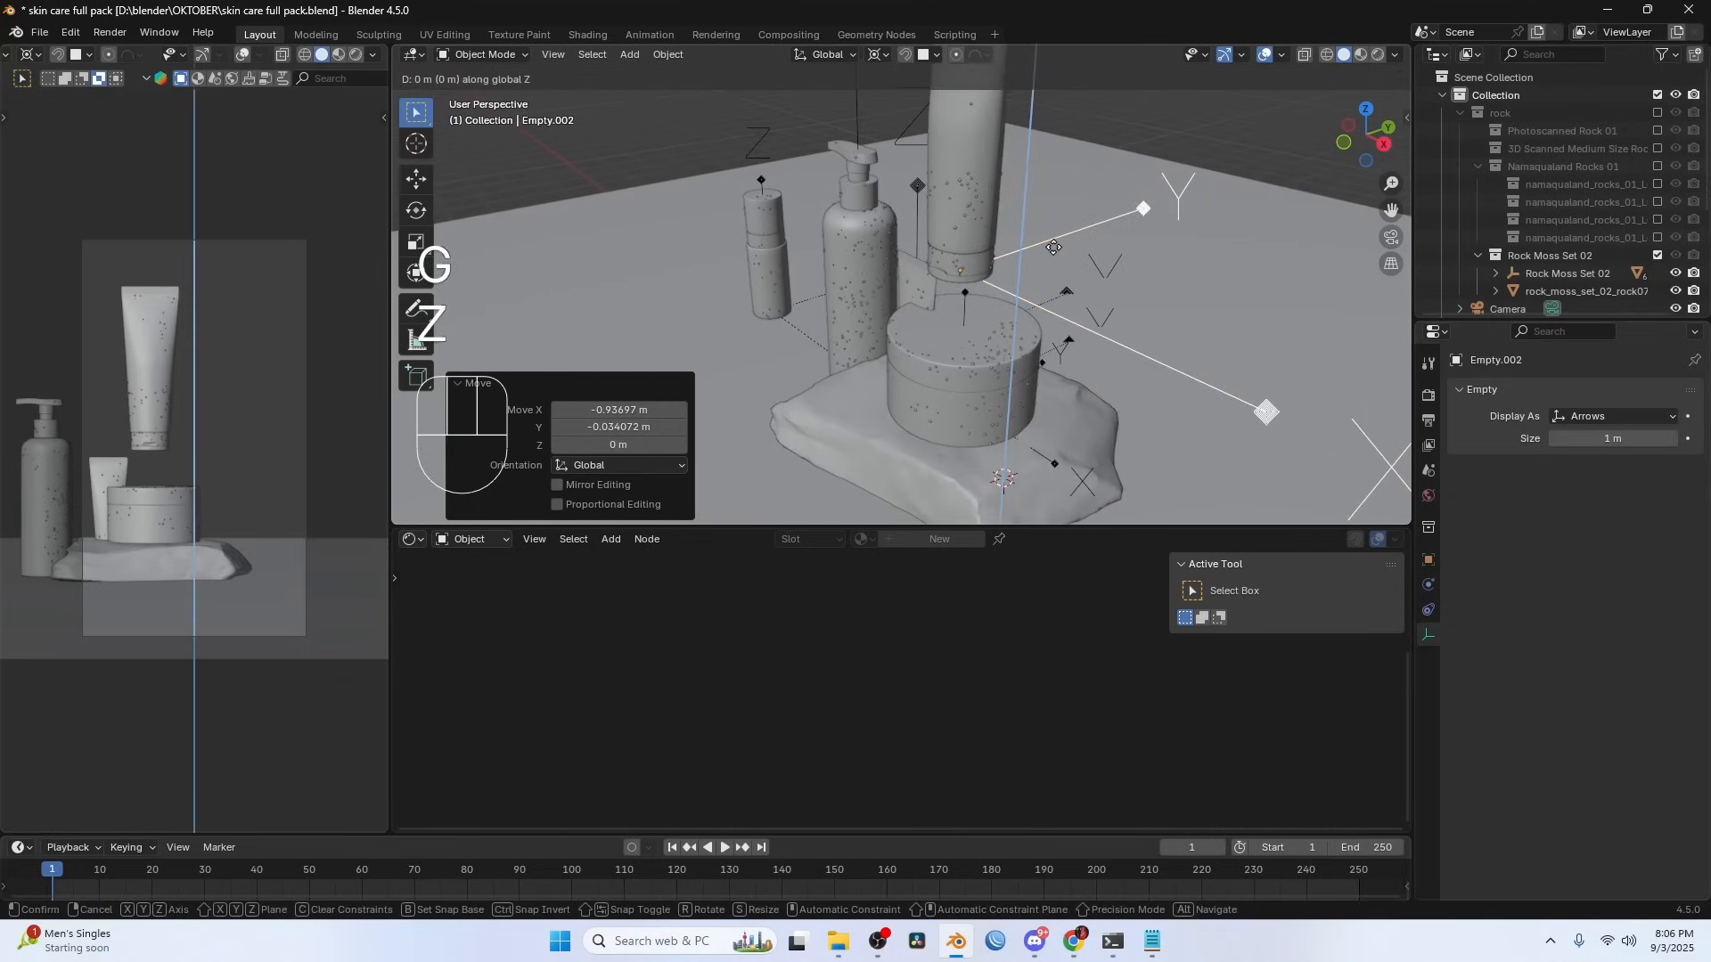
key("ctrl")
left_click(1001, 339)
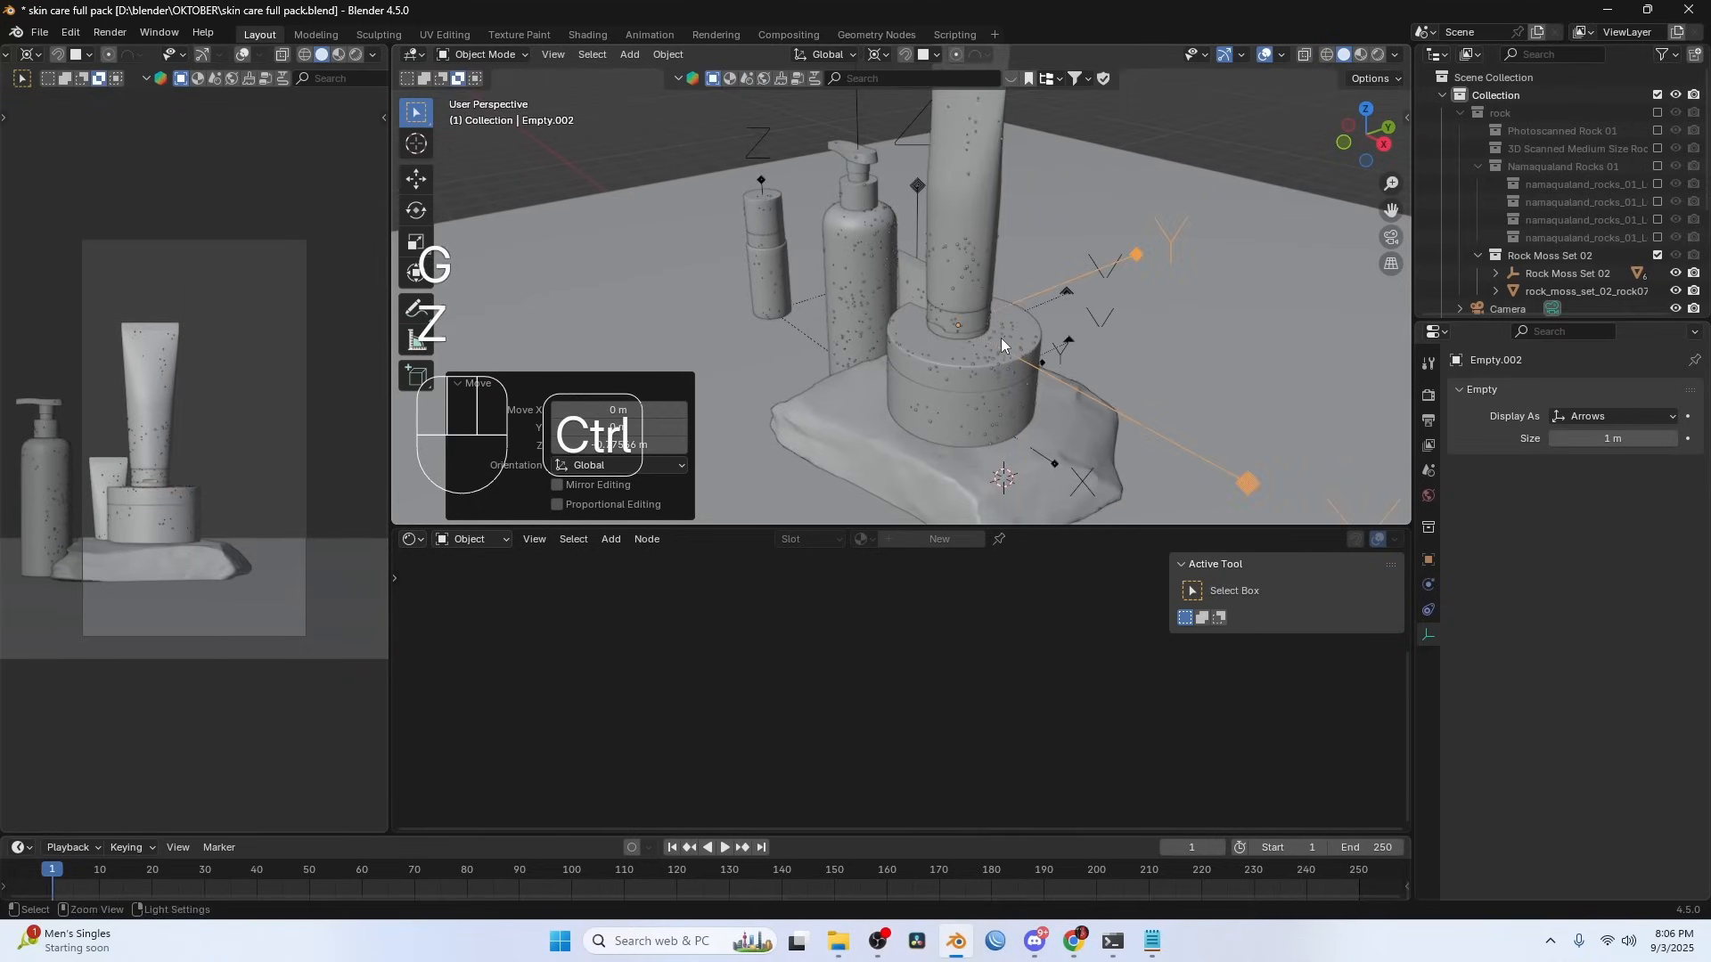
- Shift the large tube about 0.085 m along X to centre it on the jar
middle_click_drag(1005, 102, 1077, 333)
key("g")
left_click(1085, 335)
key("r")
right_click(1125, 324)
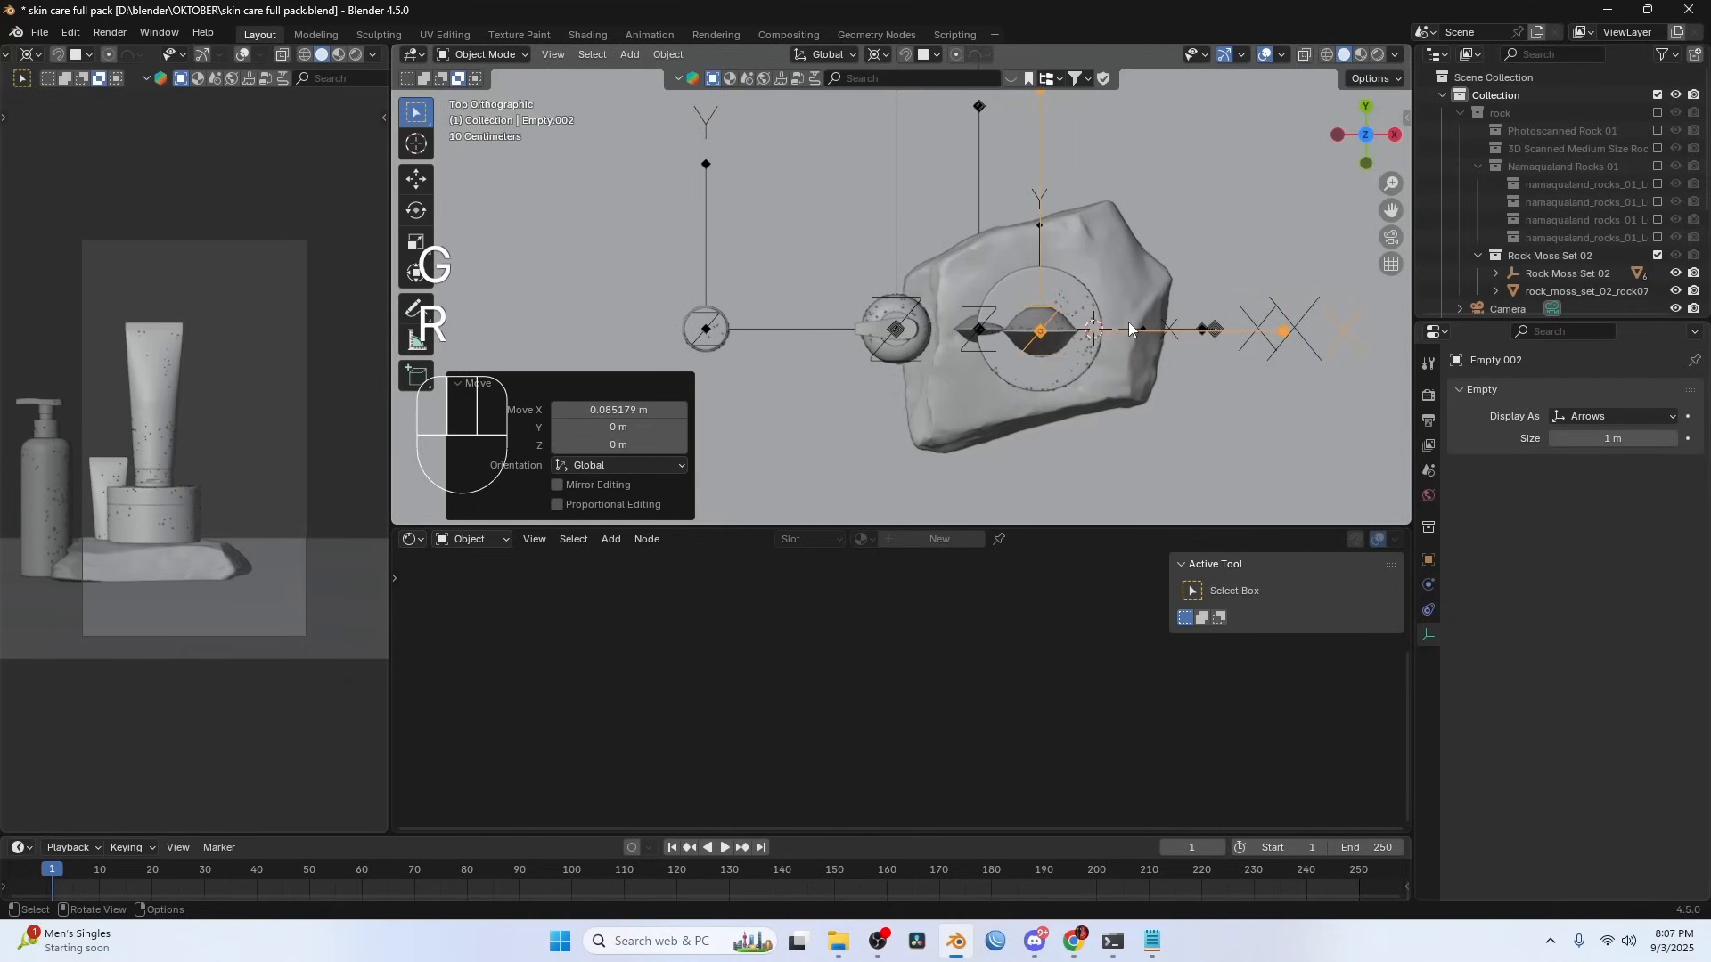
- Clear the parent of the moss rock rock_moss_set_02_rock13
middle_click_drag(1165, 298, 998, 361, "shift")
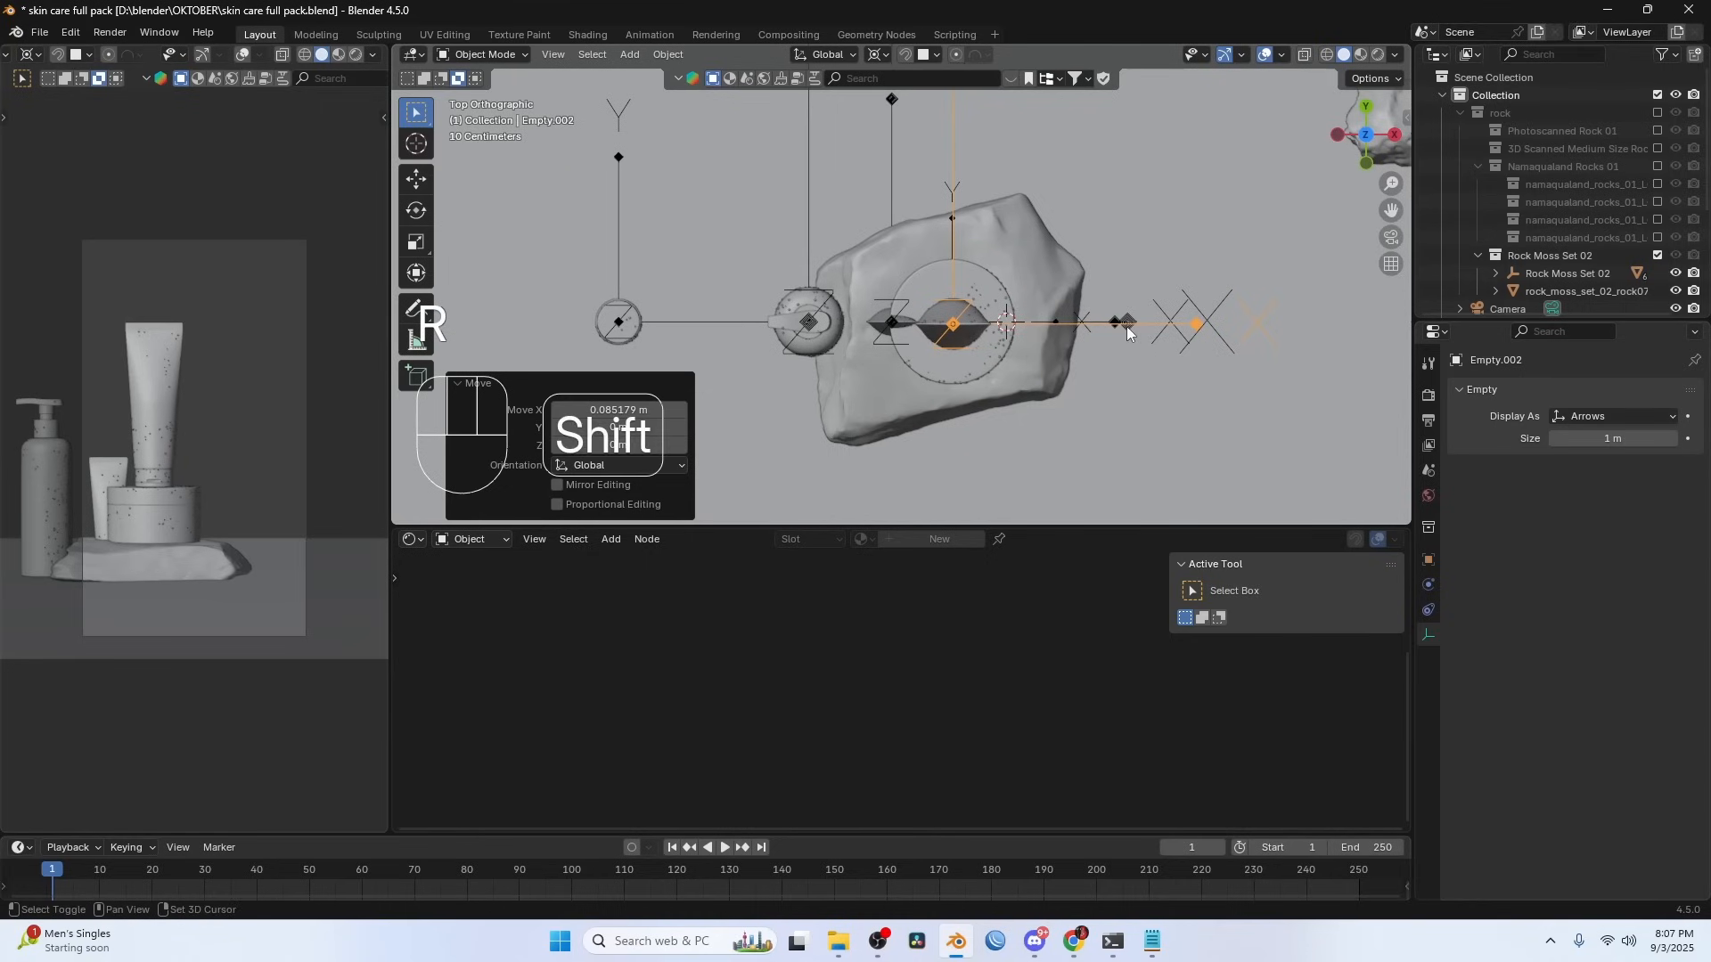
middle_click_drag(1126, 326, 1121, 312)
left_click(1152, 435)
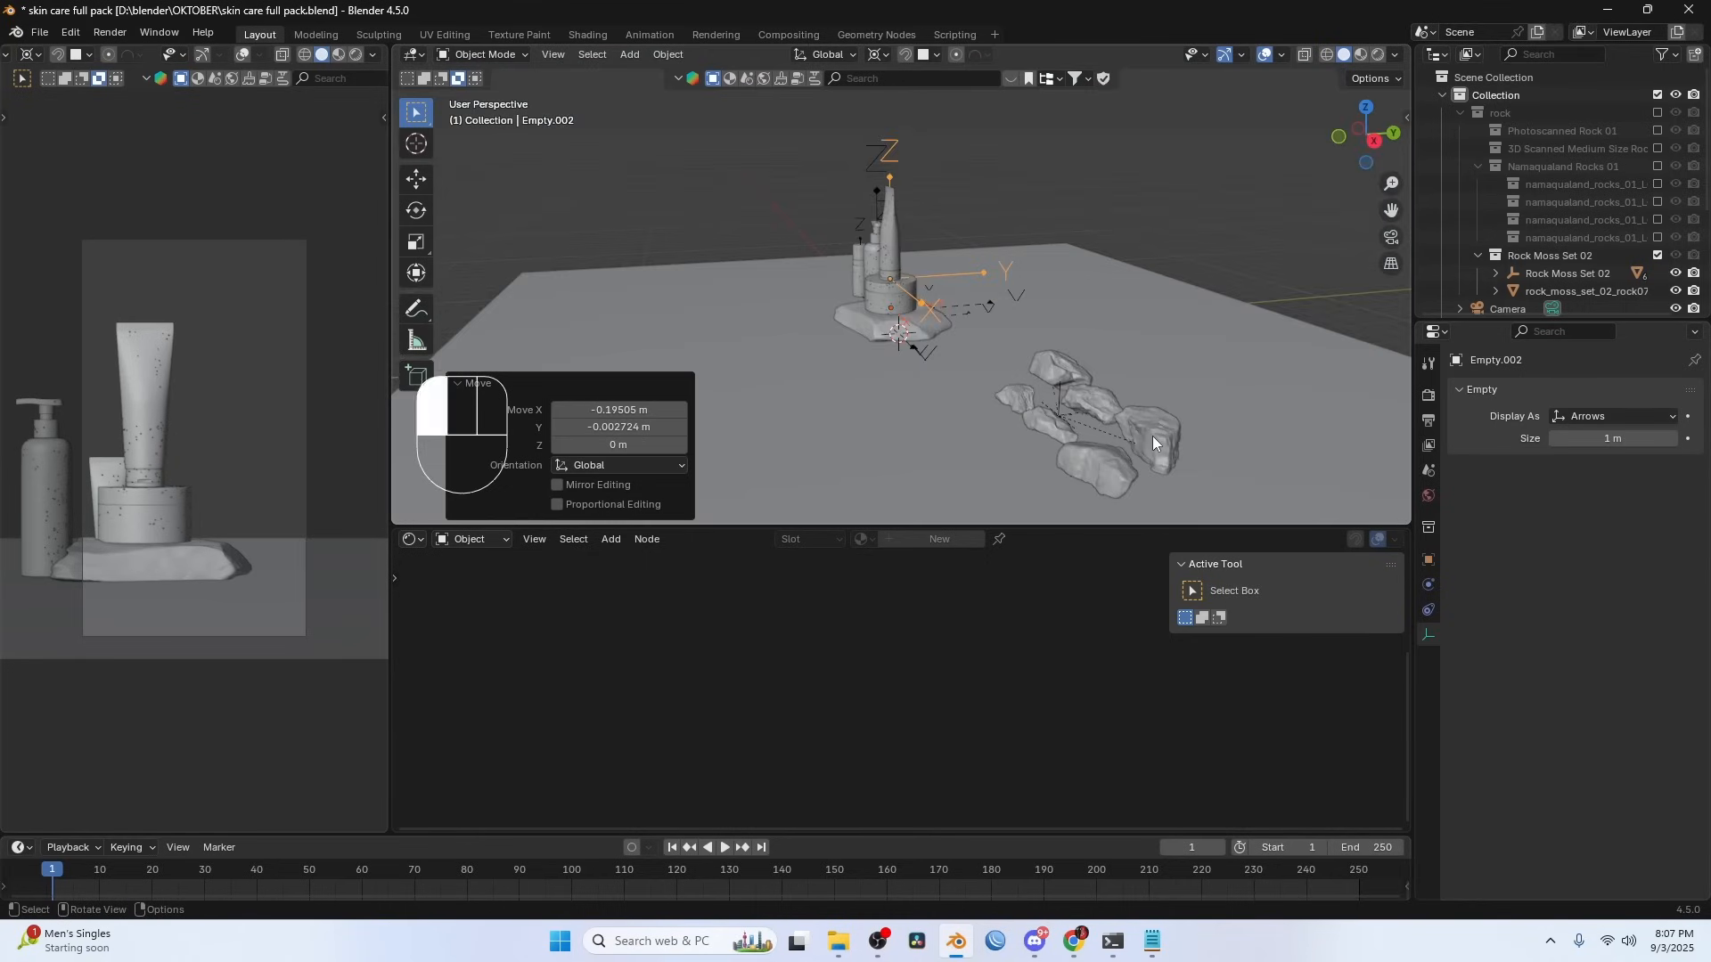
middle_click_drag(1152, 436, 1085, 349)
key("g")
key("Escape")
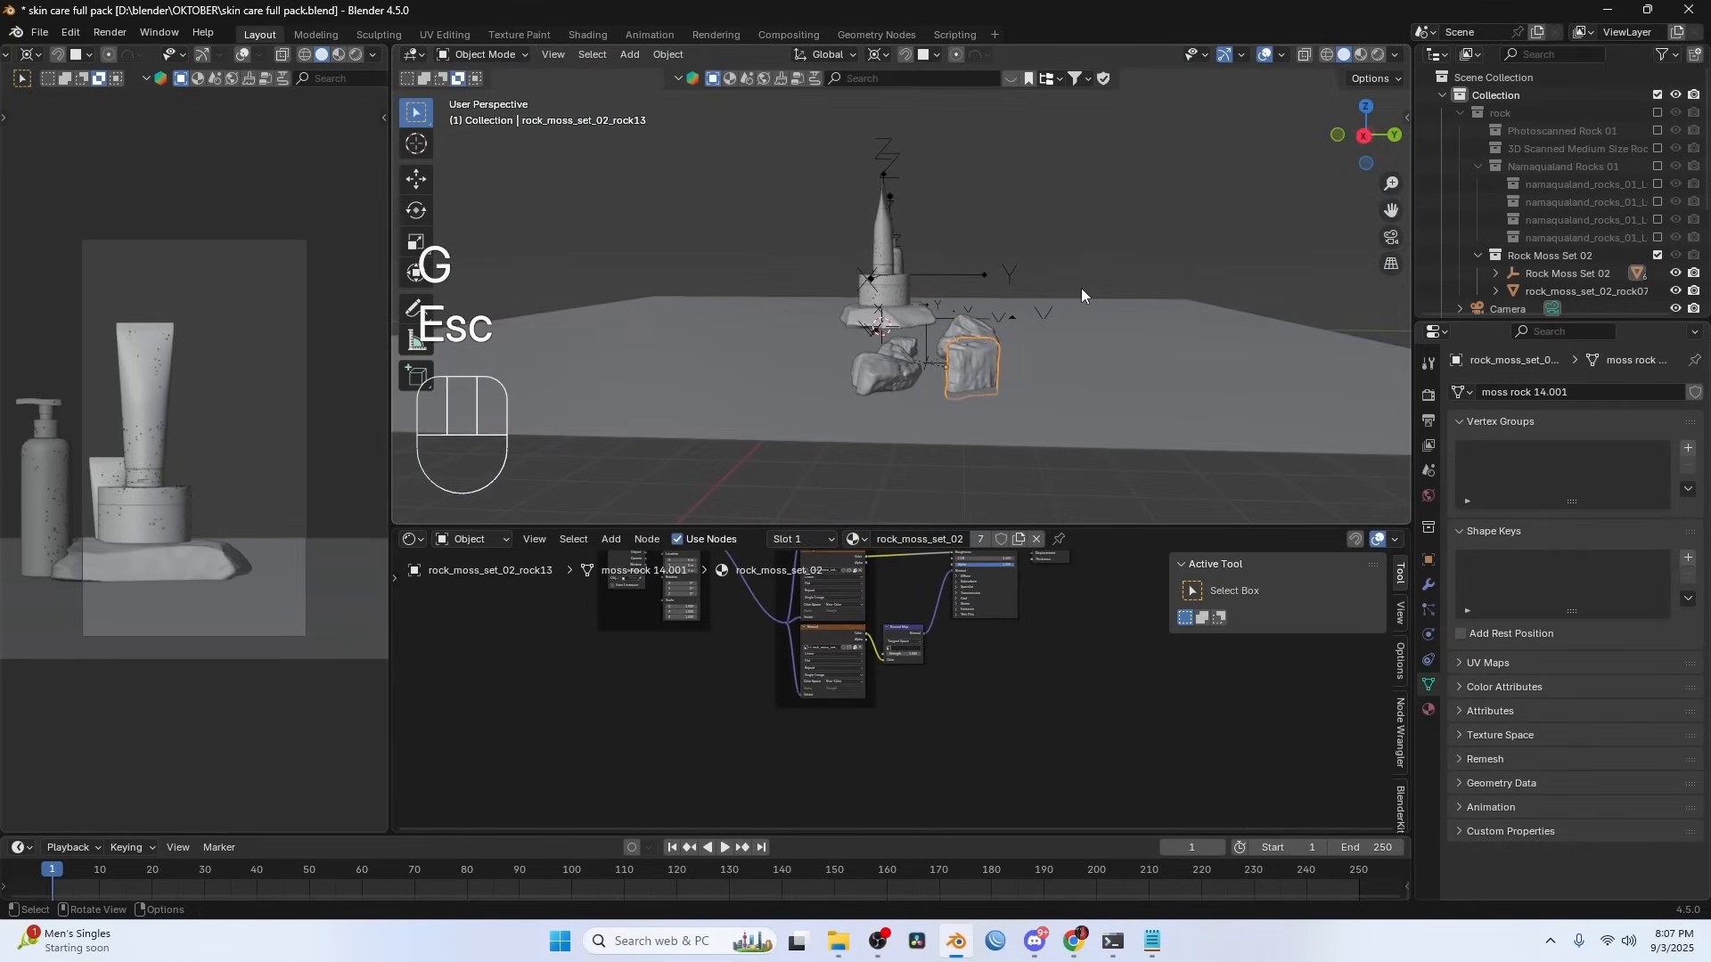
key("alt+p")
left_click(1081, 296)
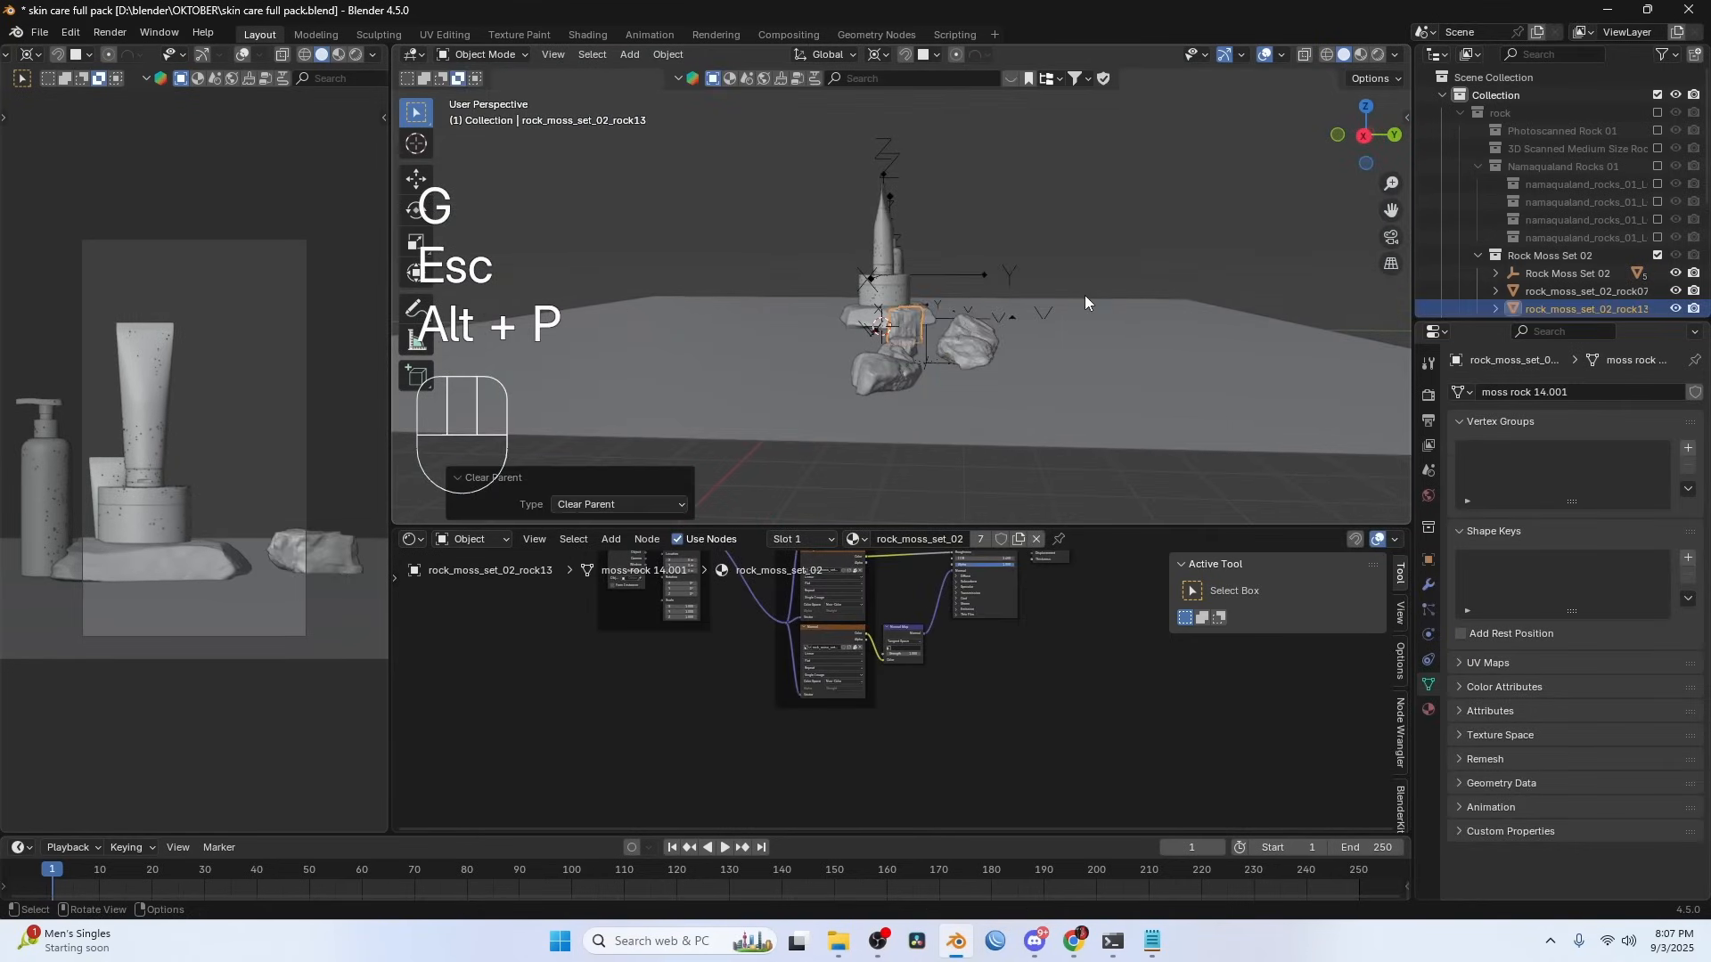
- Change the transform pivot point and scale rock_moss_set_02_rock13 uniformly by about 3.68 in the top view
key("grave")
key("s")
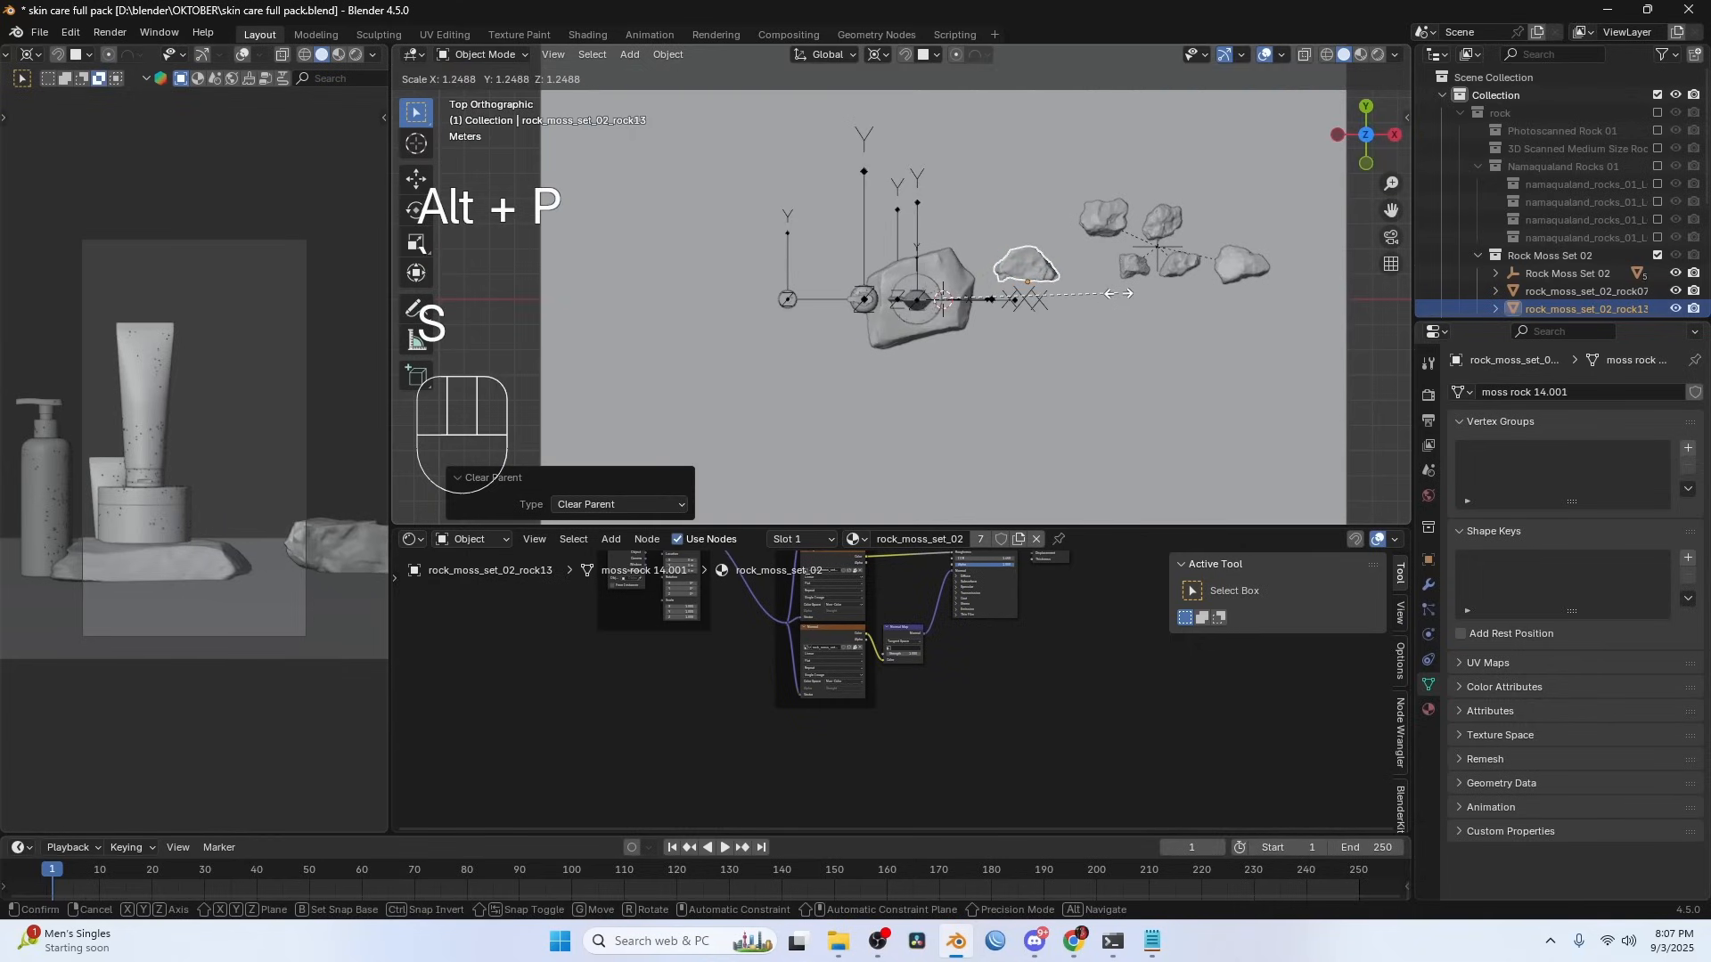
right_click(1121, 300)
key("period")
left_click(1127, 209)
key("s")
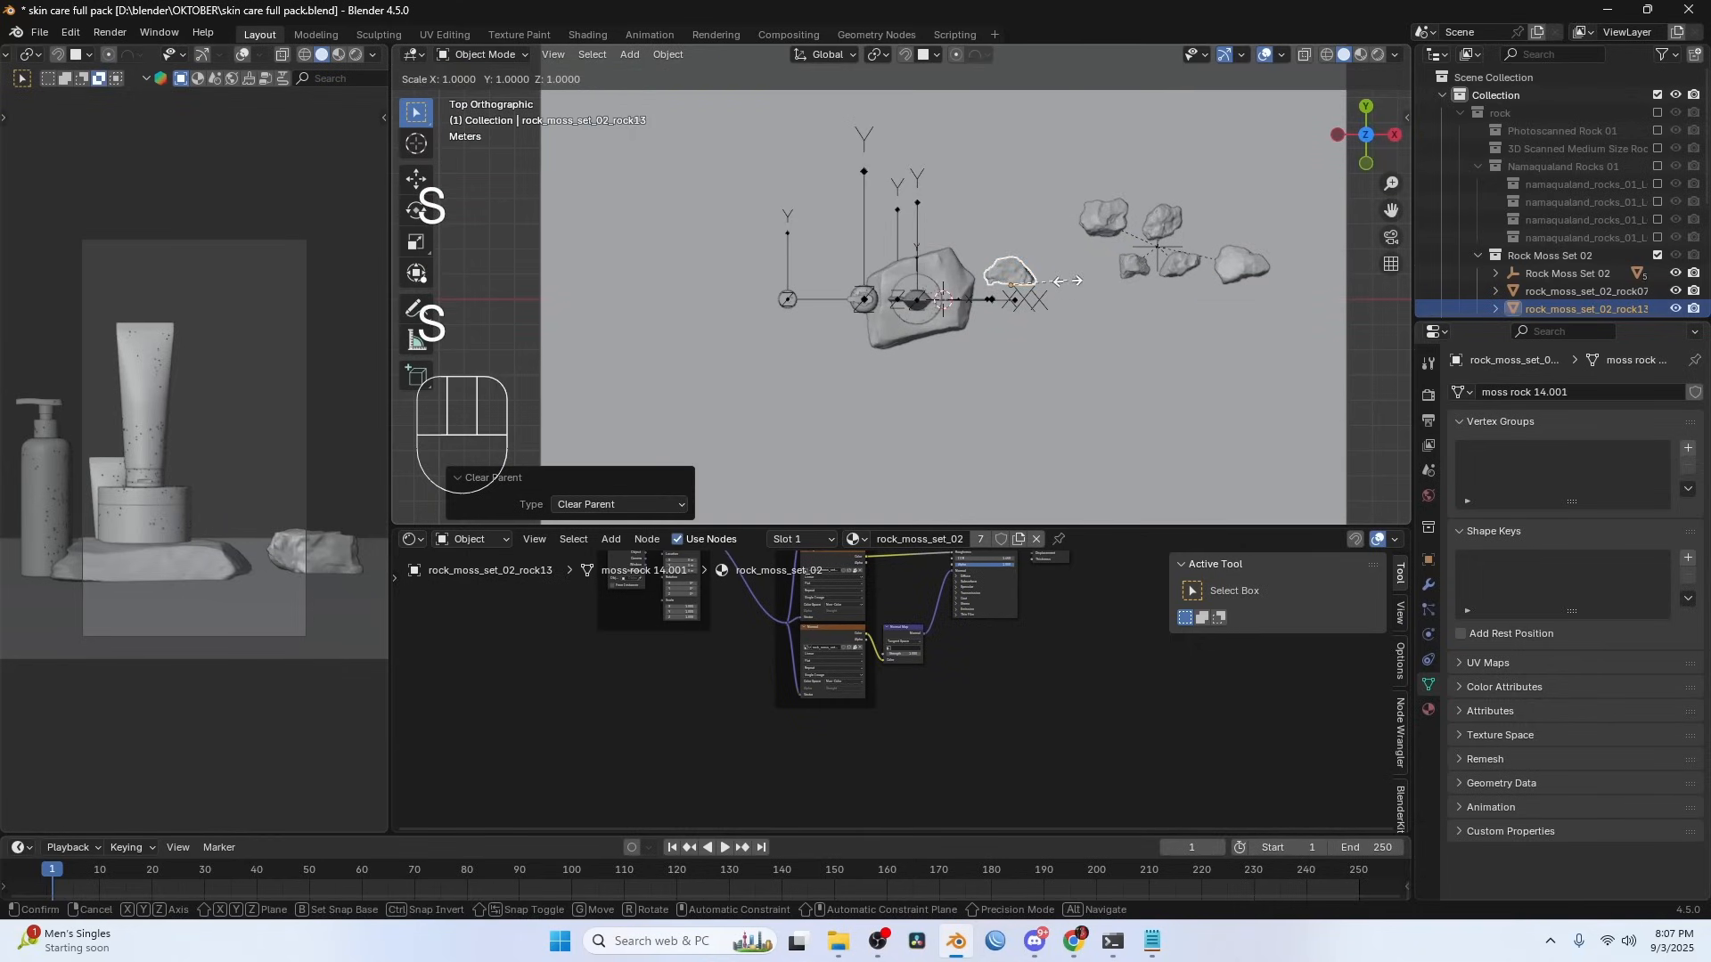
left_click(1217, 256)
- Shift the enlarged rock slightly in negative X in the front view, closer to the jar and large tube
key("grave")
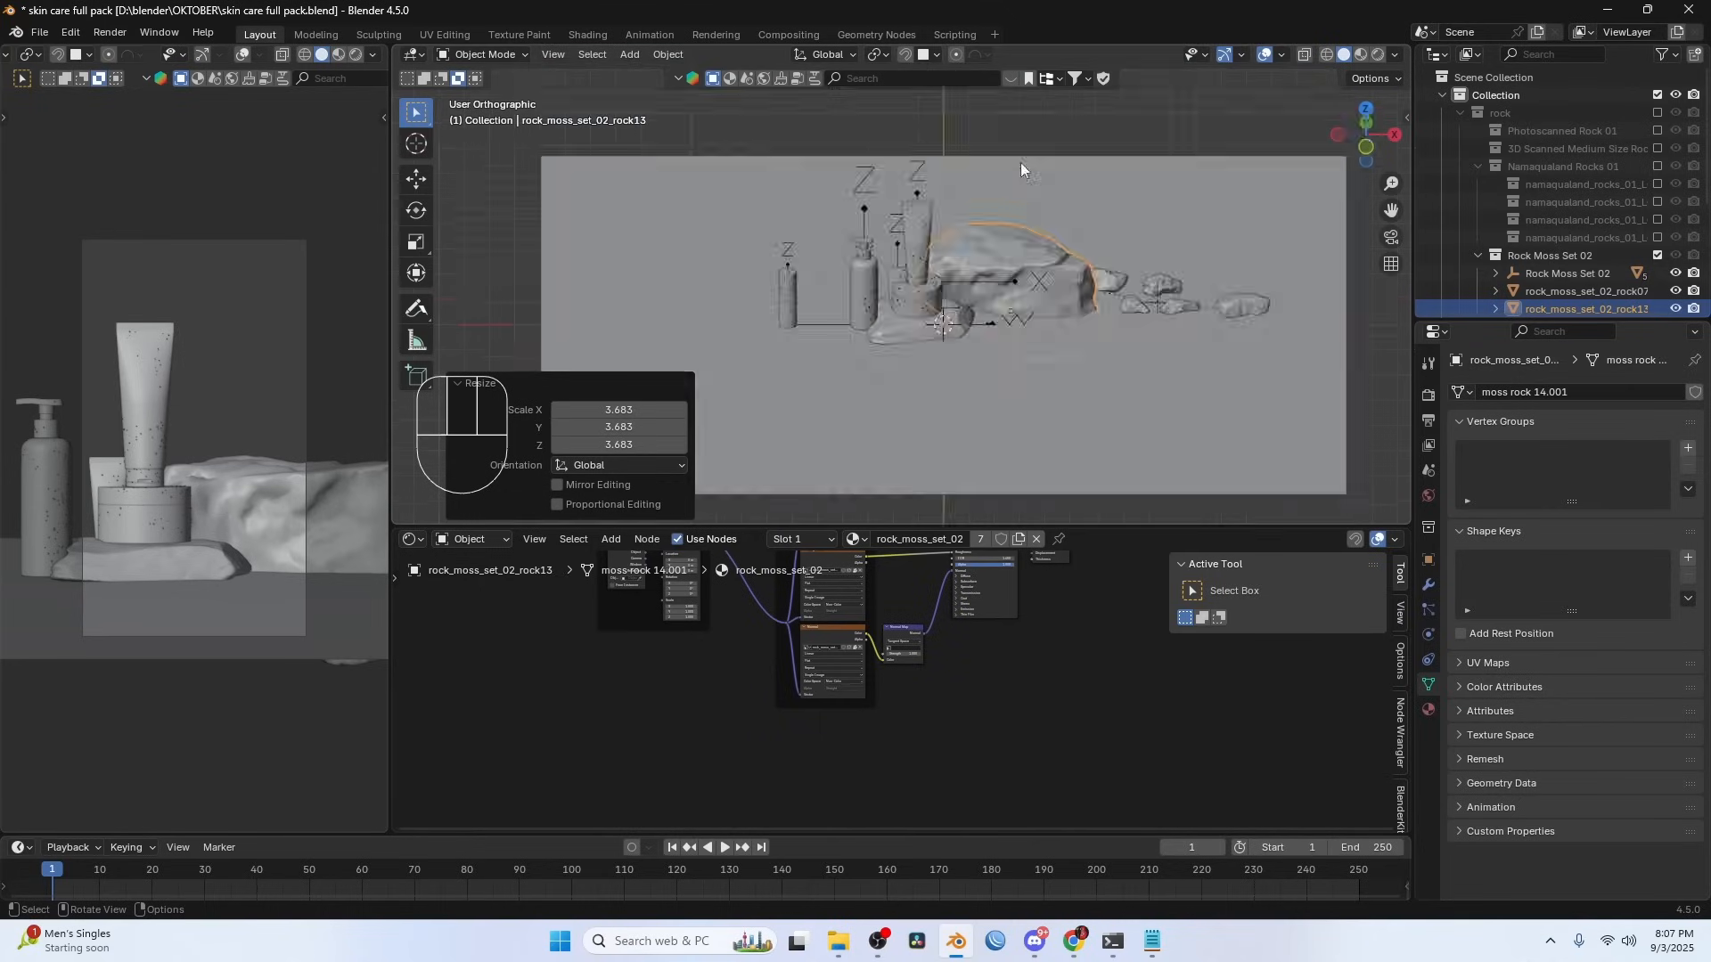
key("g")
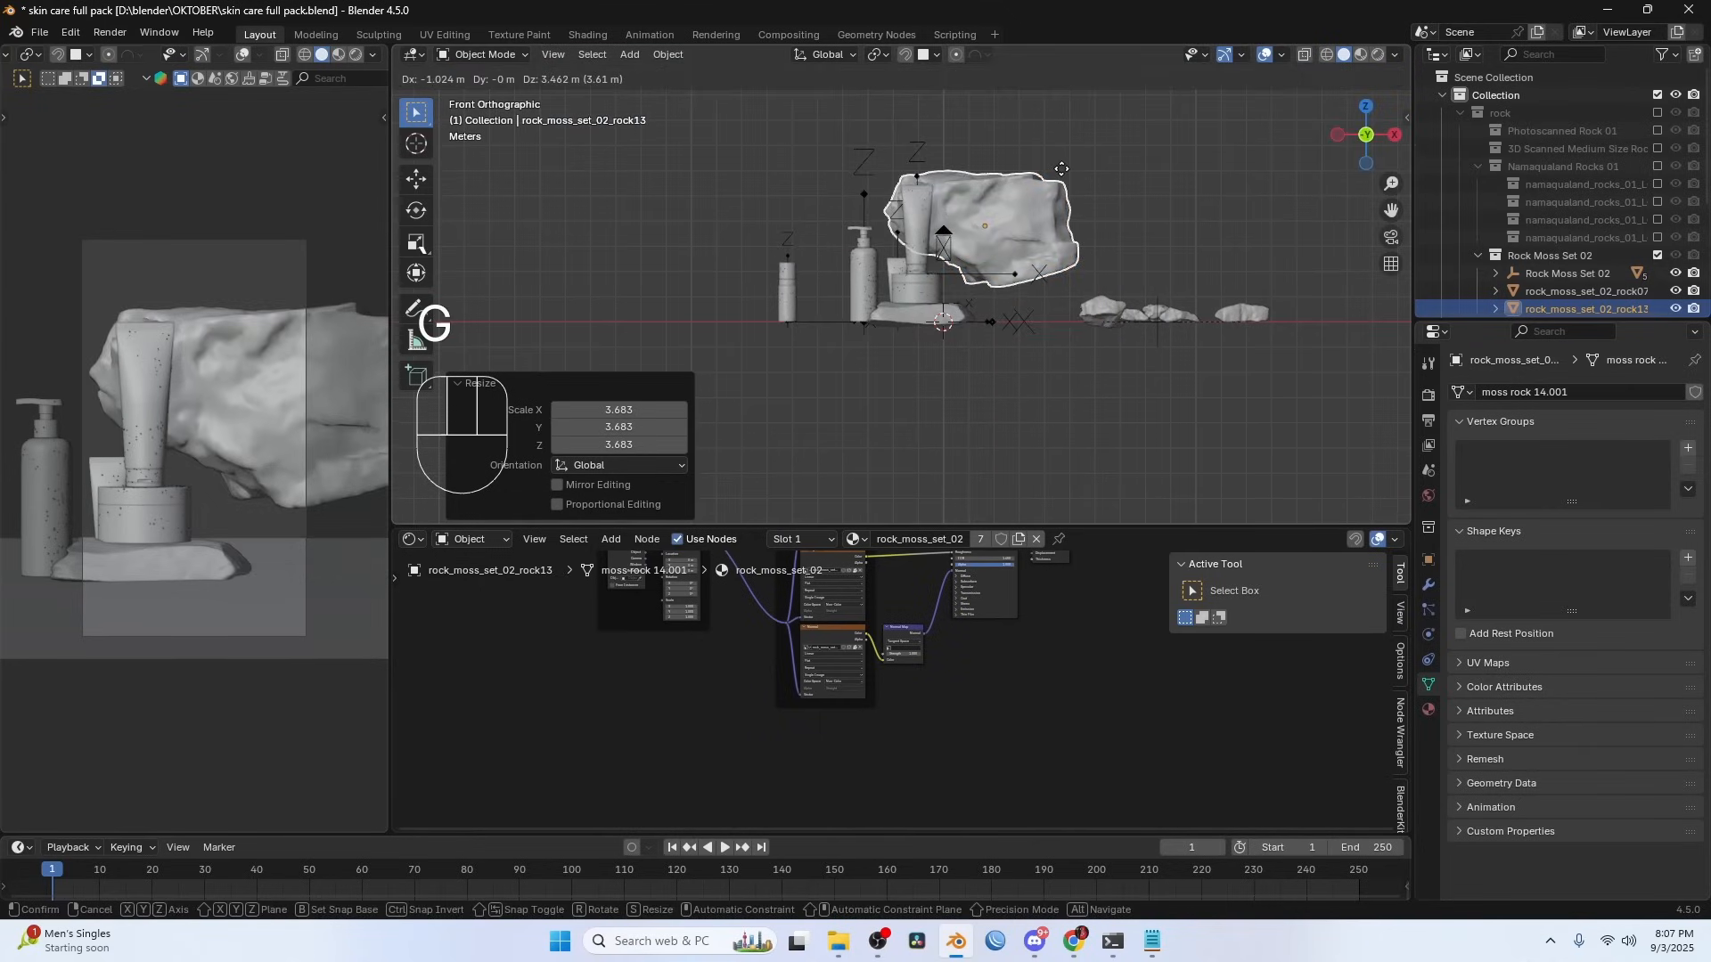
right_click(1066, 172)
key("g")
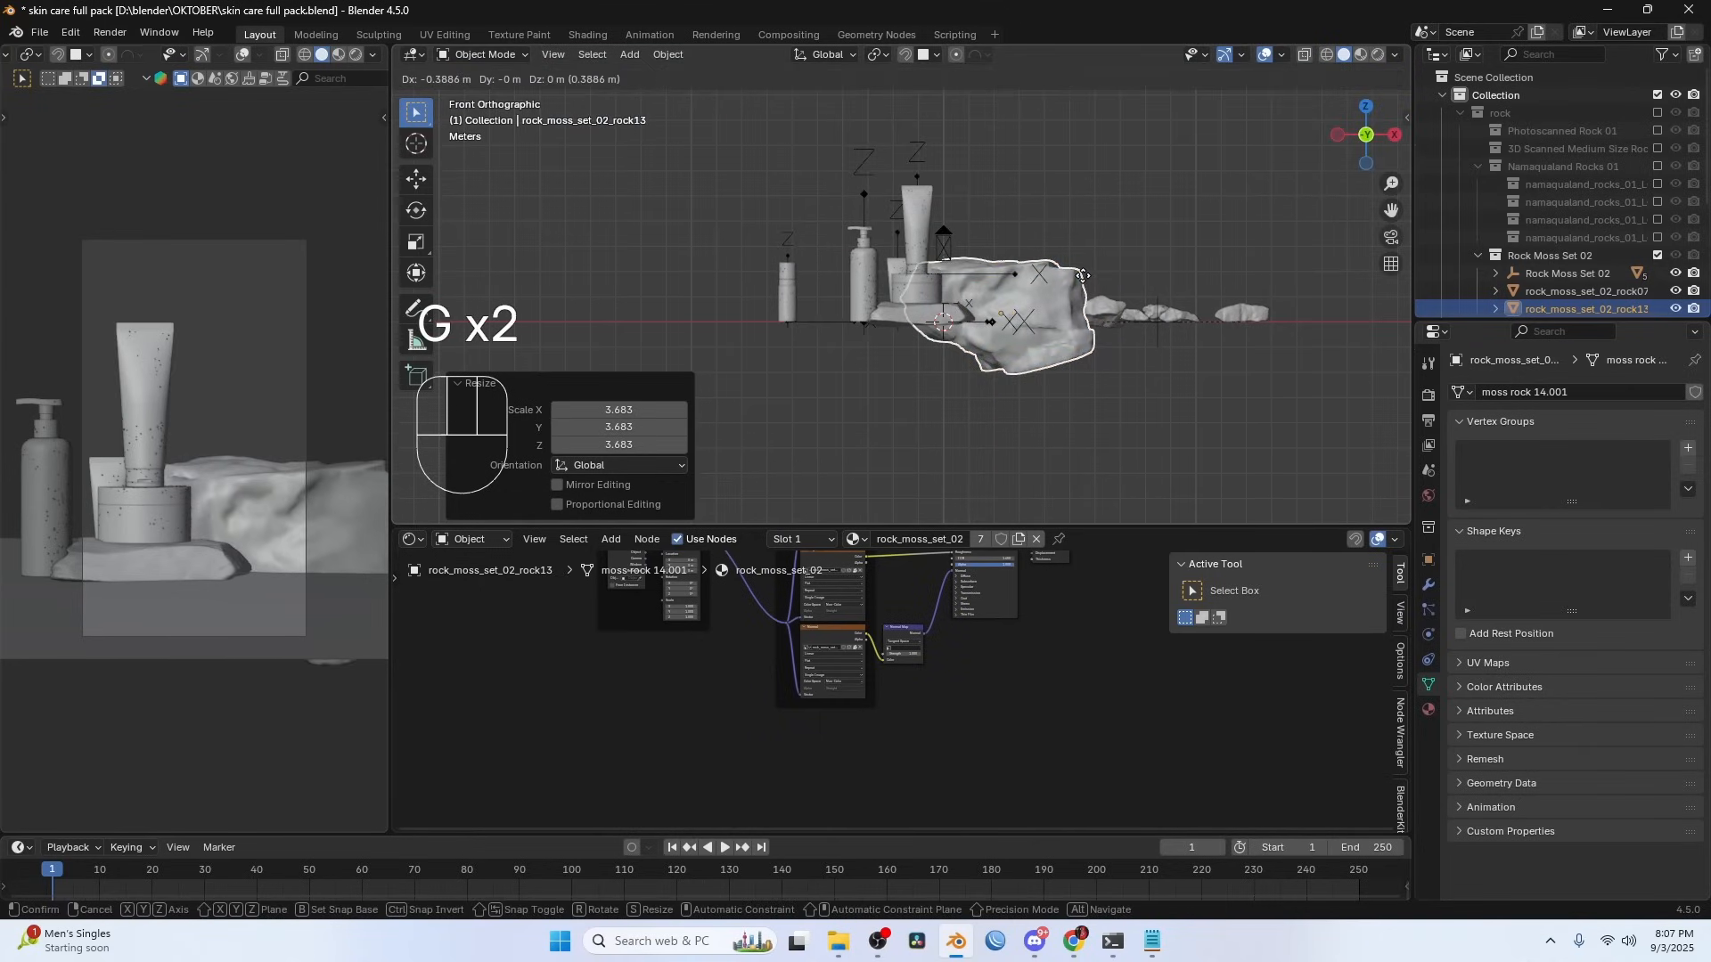
- Move the pump bottle over the large rock from the top view, about 4.47 m in X and 2.36 m in Y
left_click(831, 229)
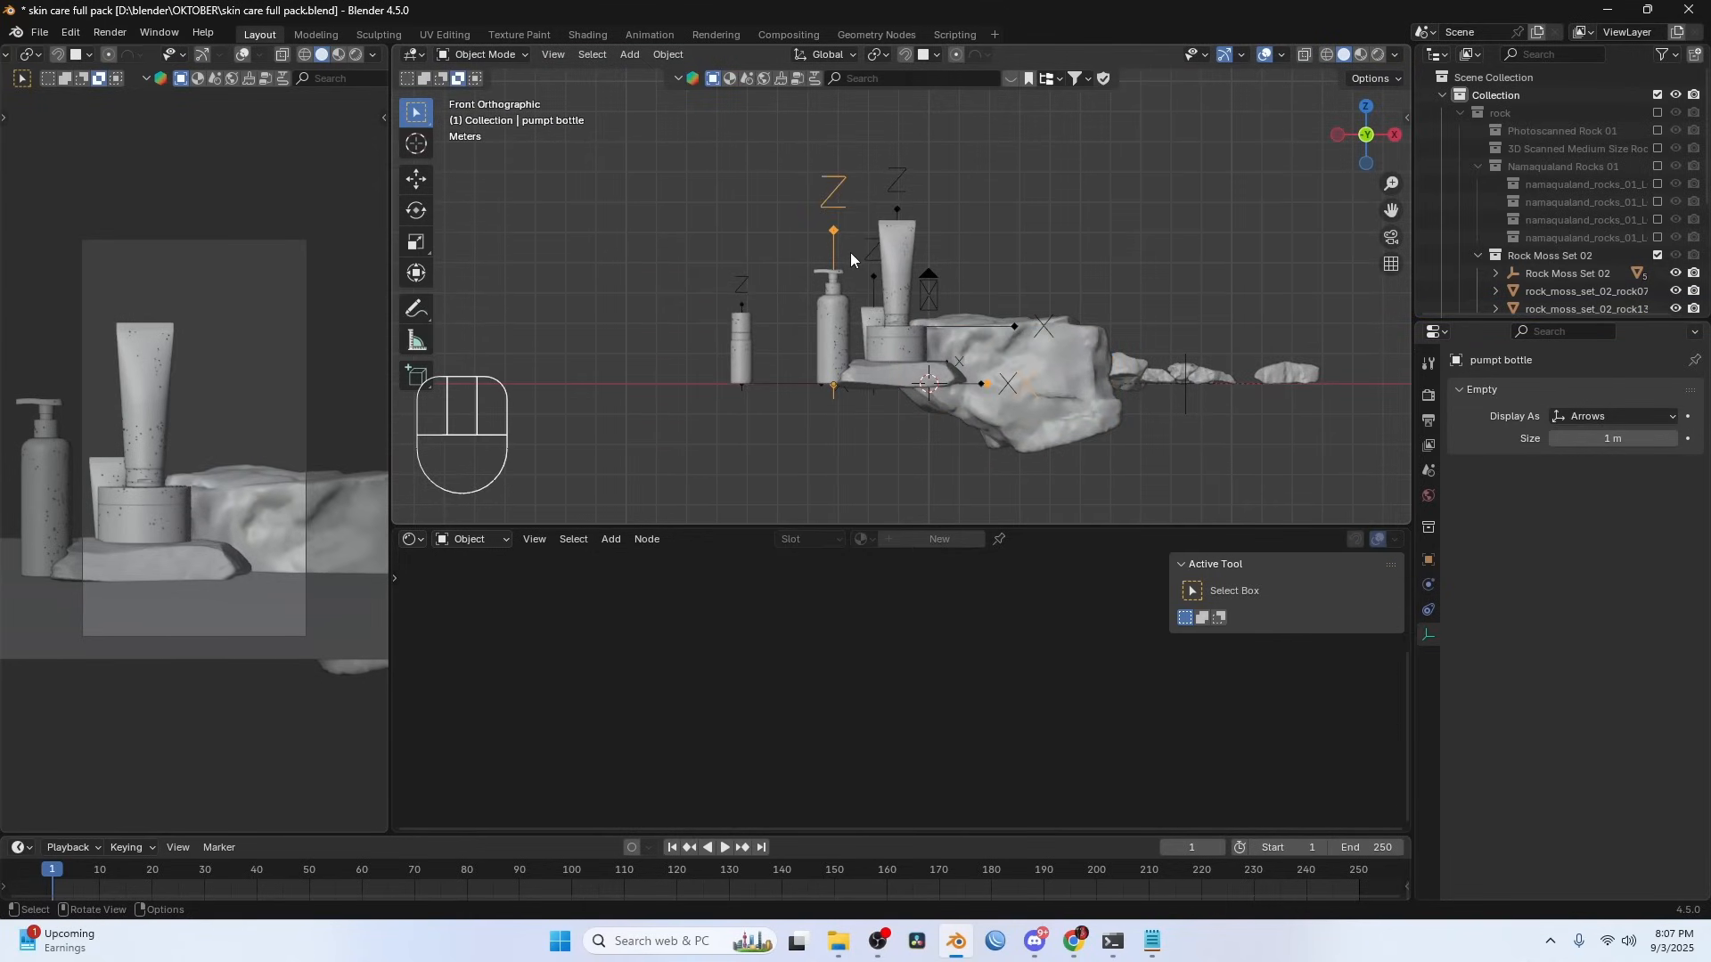
key("KP_7")
key("g")
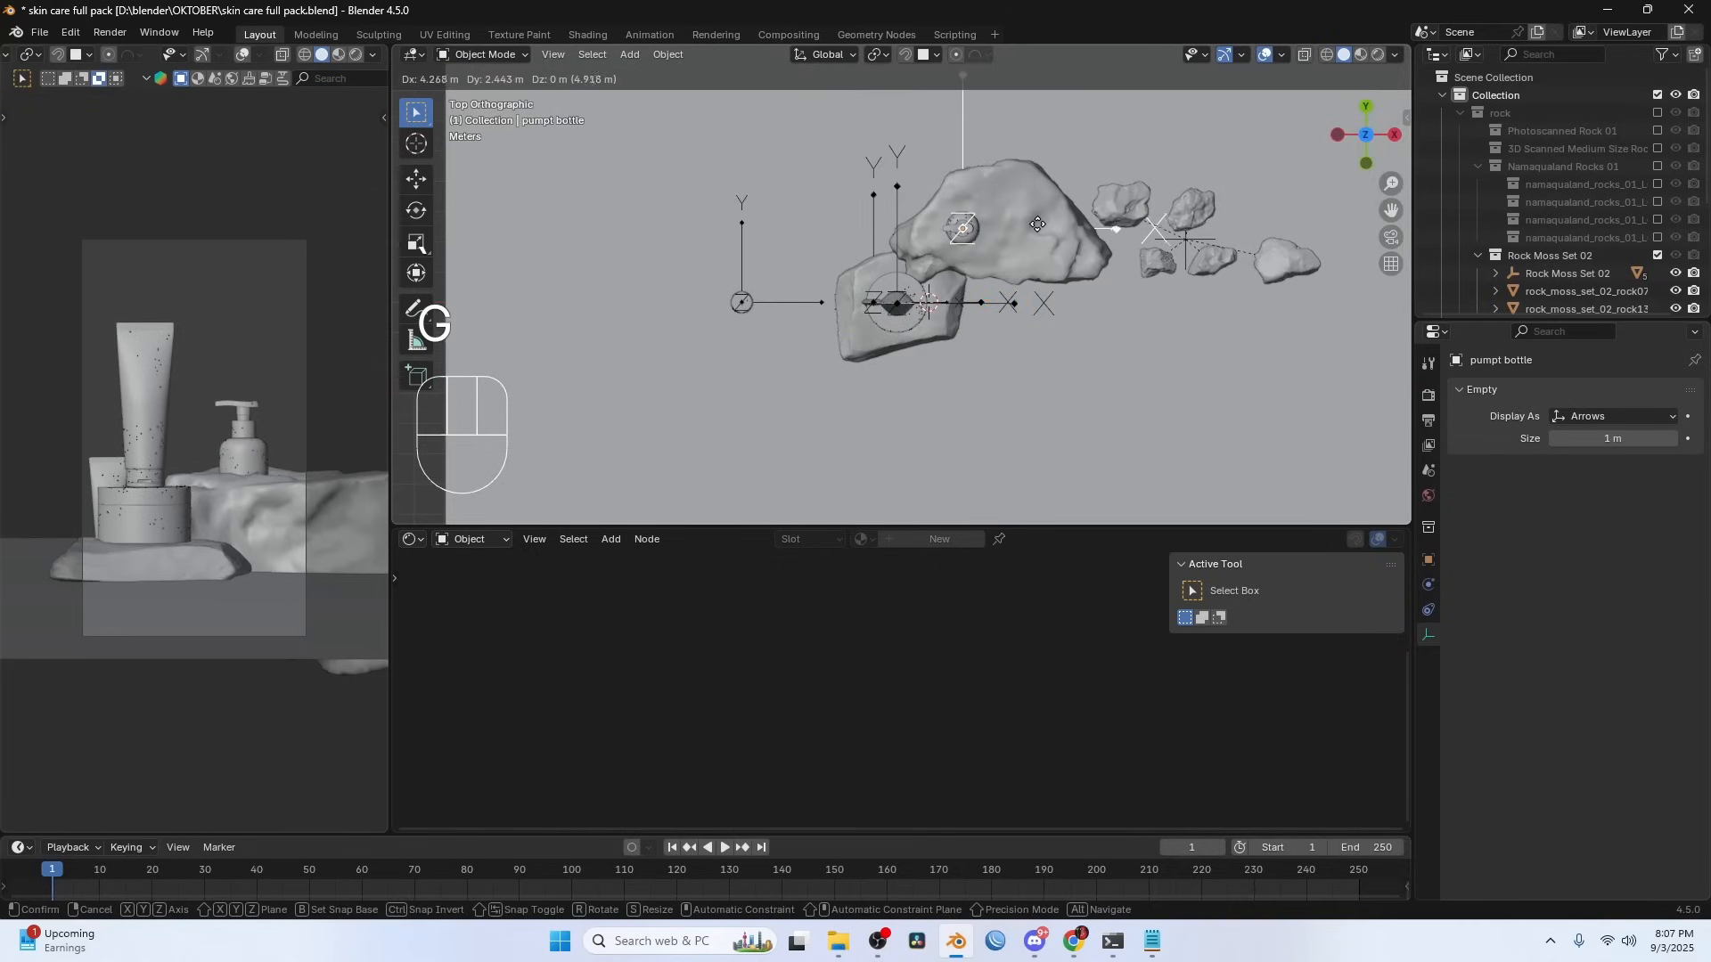
left_click(976, 233)
- Raise the pump bottle along Z to the large rock's top surface and shift it about -0.75 m in X
key("KP_1")
scroll(1020, 275, "up", 3)
key("g")
key("z")
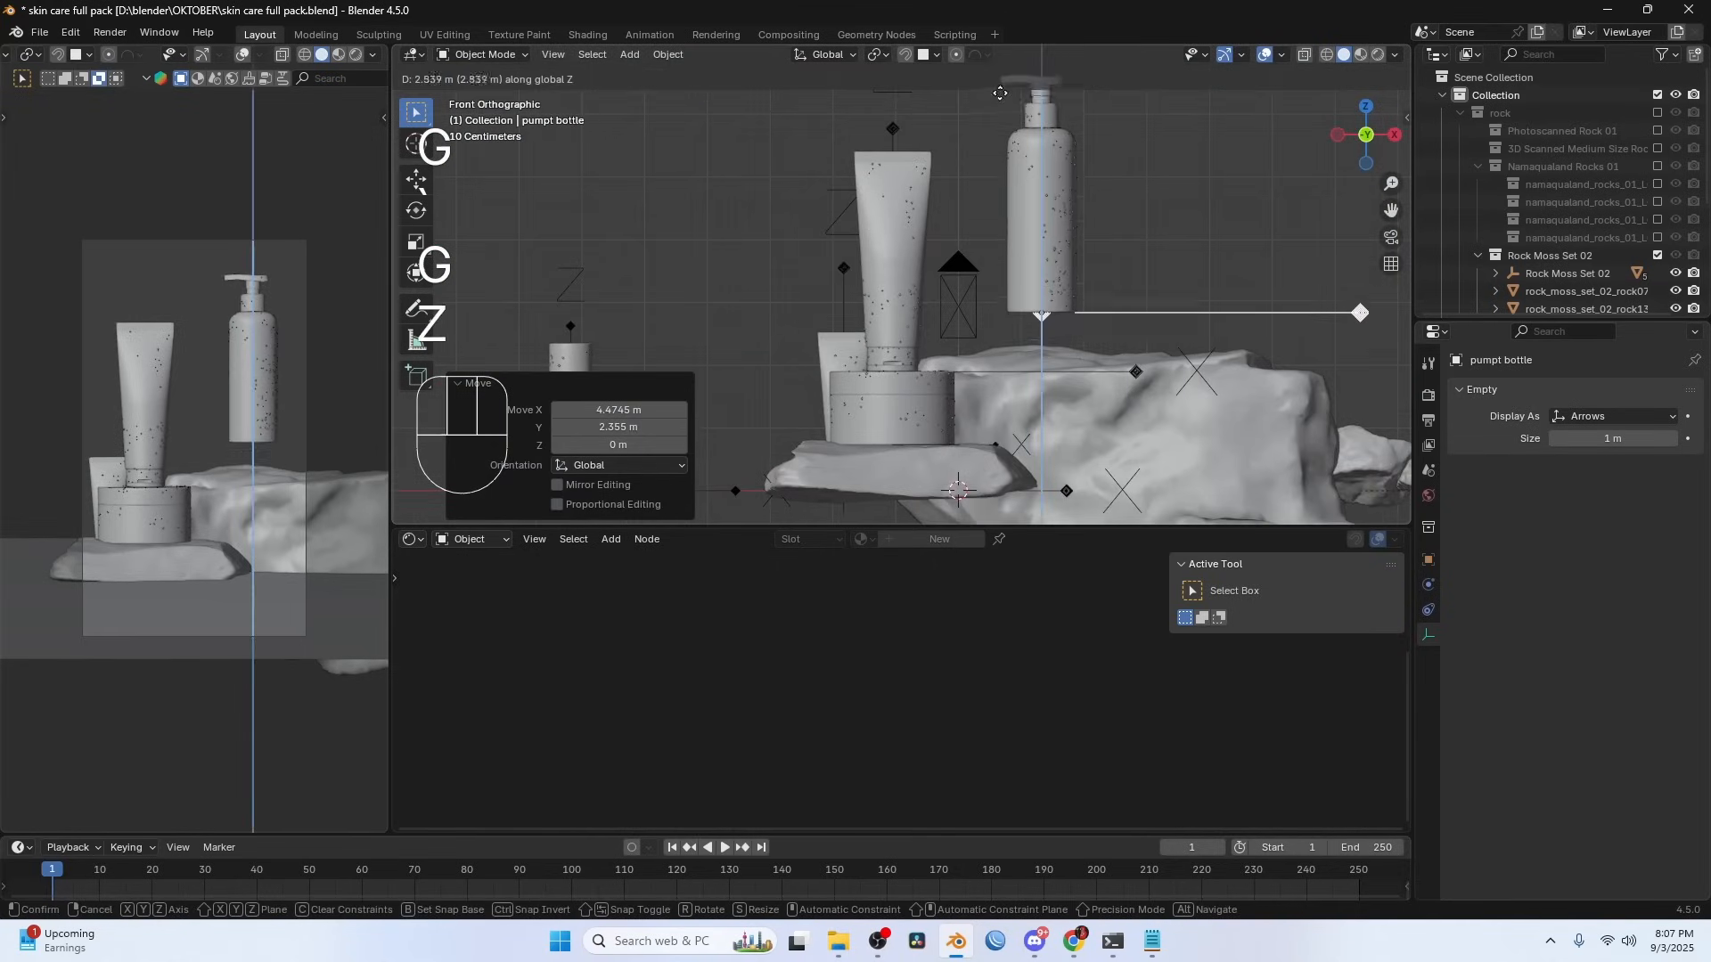
left_click(1073, 208)
key("g")
left_click(1050, 215)
scroll(1035, 231, "up", 2)
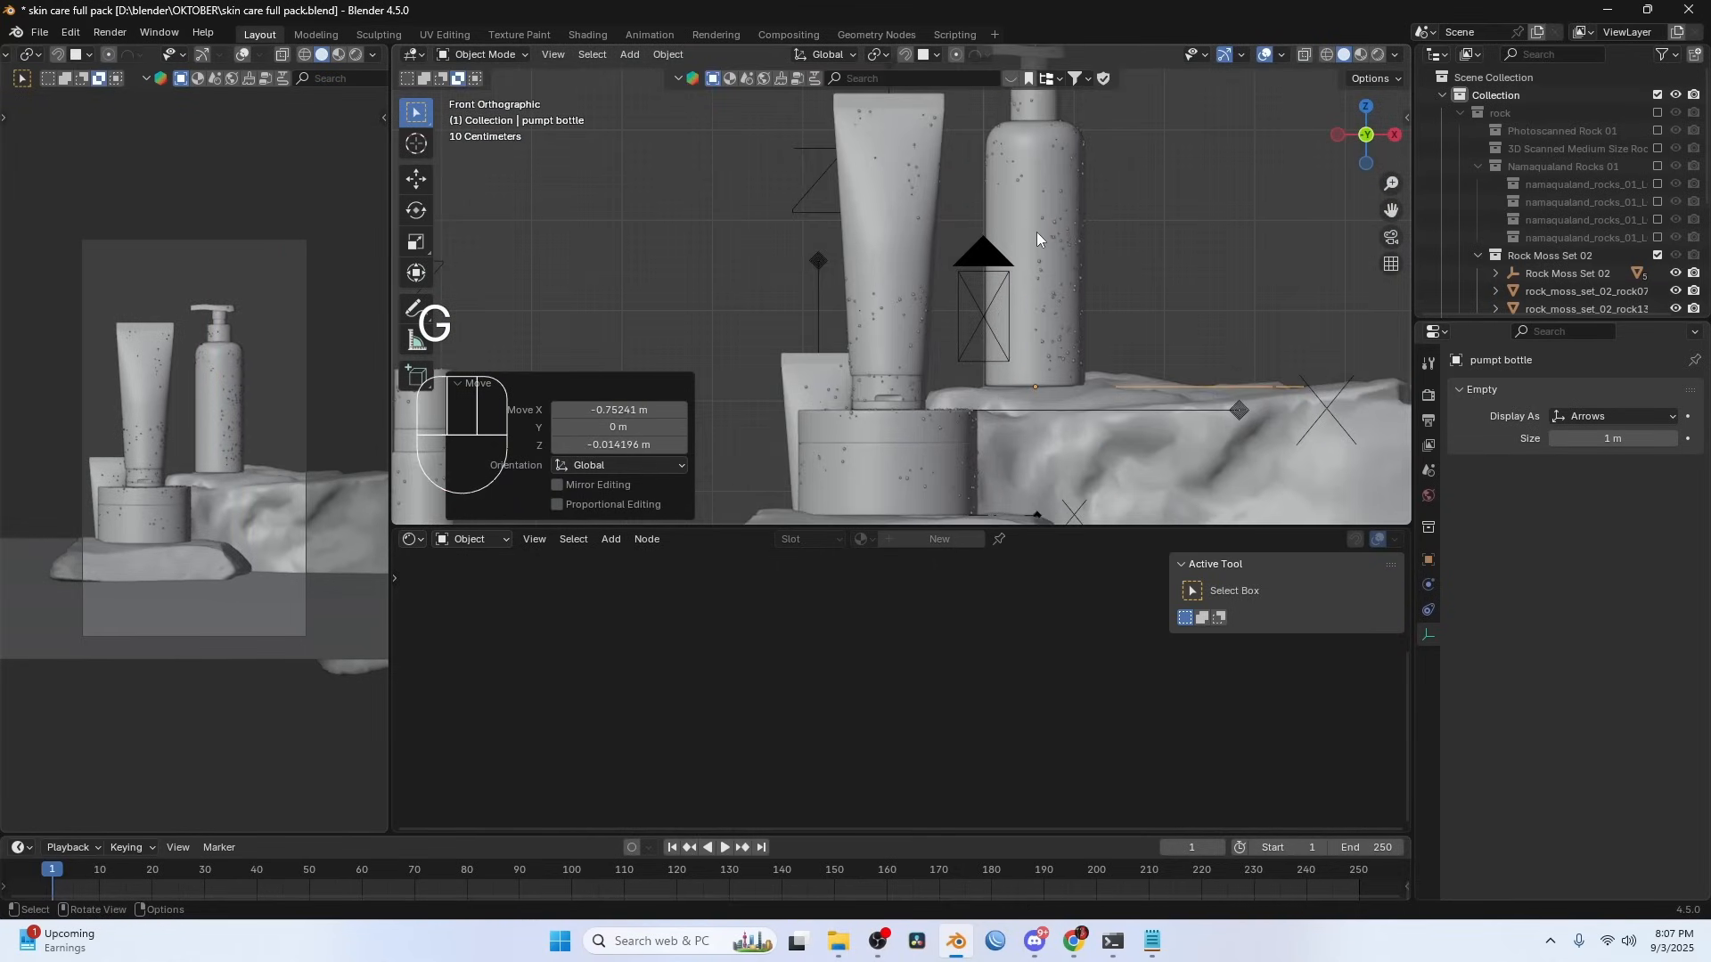
- Lower the pump bottle about 0.05 m along Z, and nudge it about -0.11 m in X and -0.24 m in Y
key("g")
key("z")
left_click(1035, 237)
key("KP_7")
key("g")
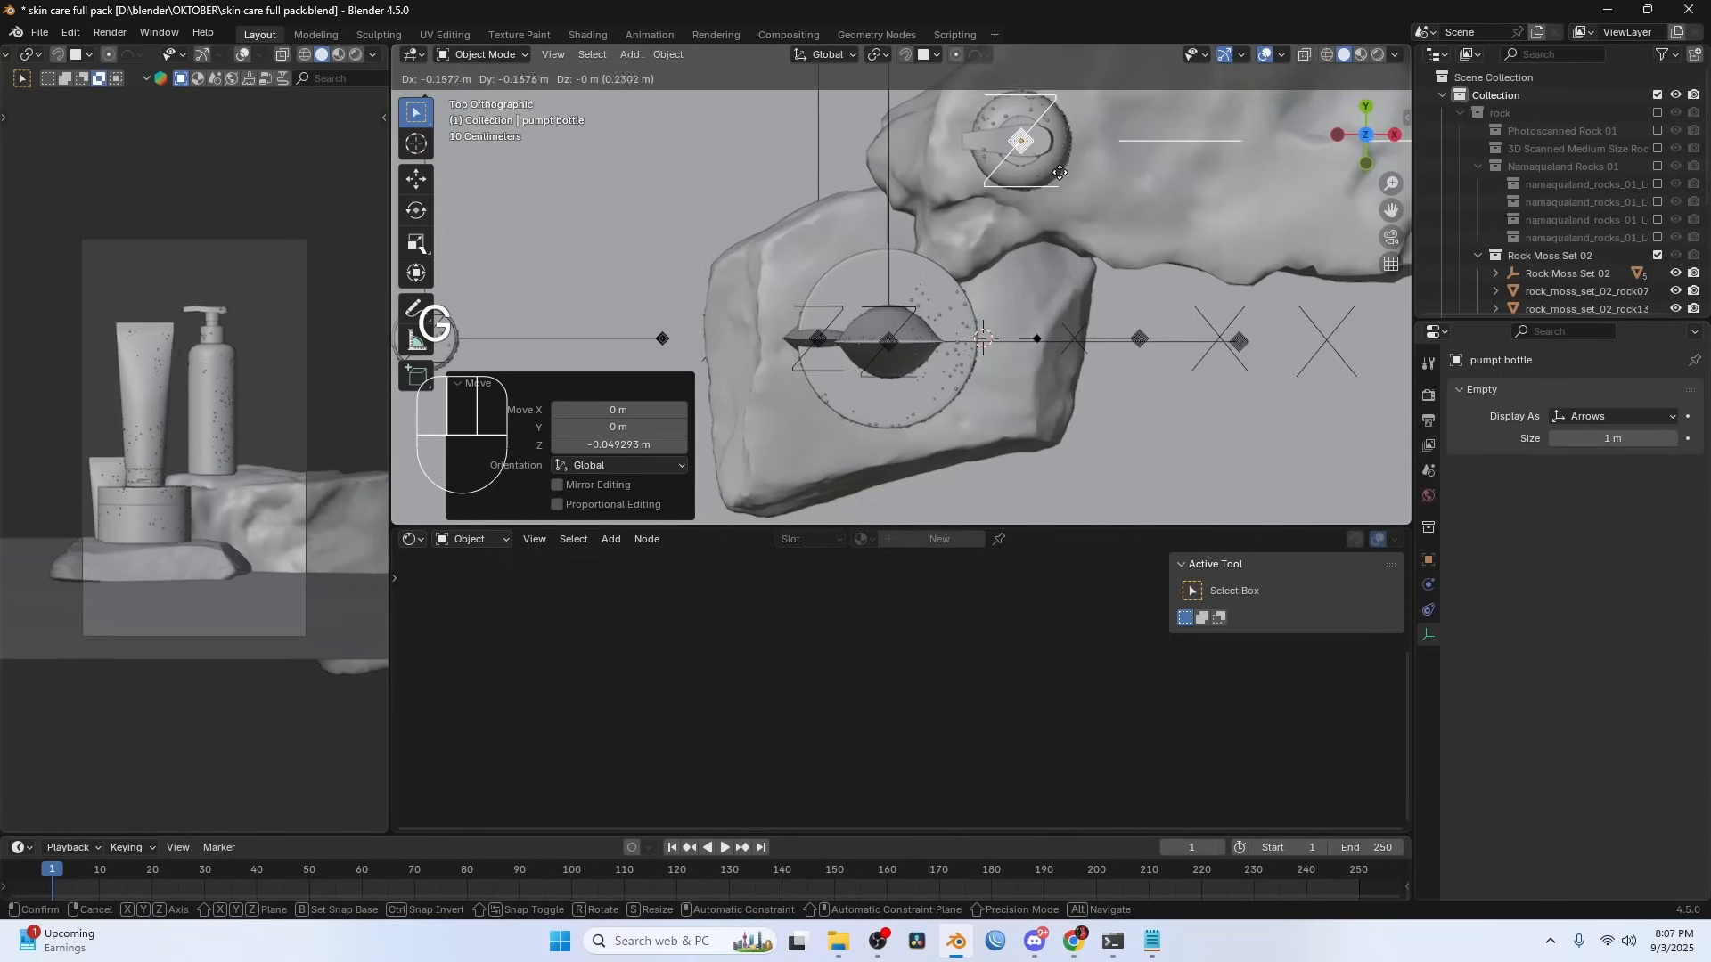
left_click(1060, 171)
- Place the smaller bottle, pump bottle 2, on the large rock beside the pump bottle, about 7.73 m in X and 2.18 m in Z
middle_click_drag(1060, 171, 1037, 406)
key("grave")
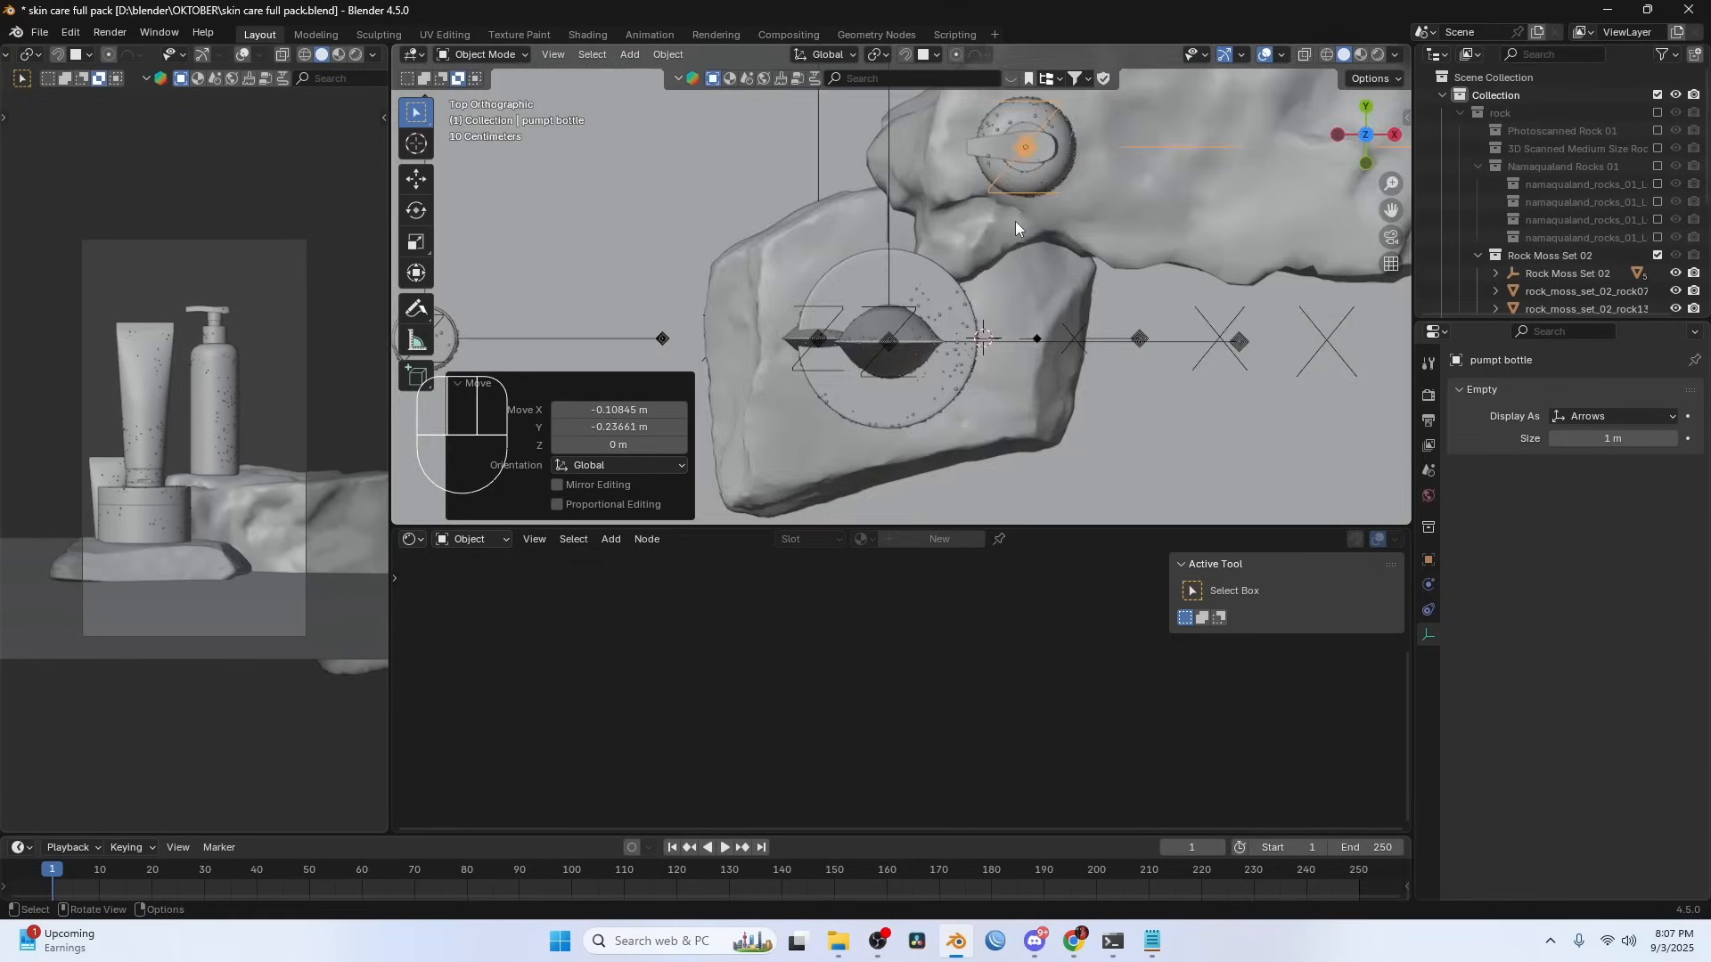
scroll(1014, 221, "down", 5)
left_click(710, 305)
key("grave")
left_click(655, 144)
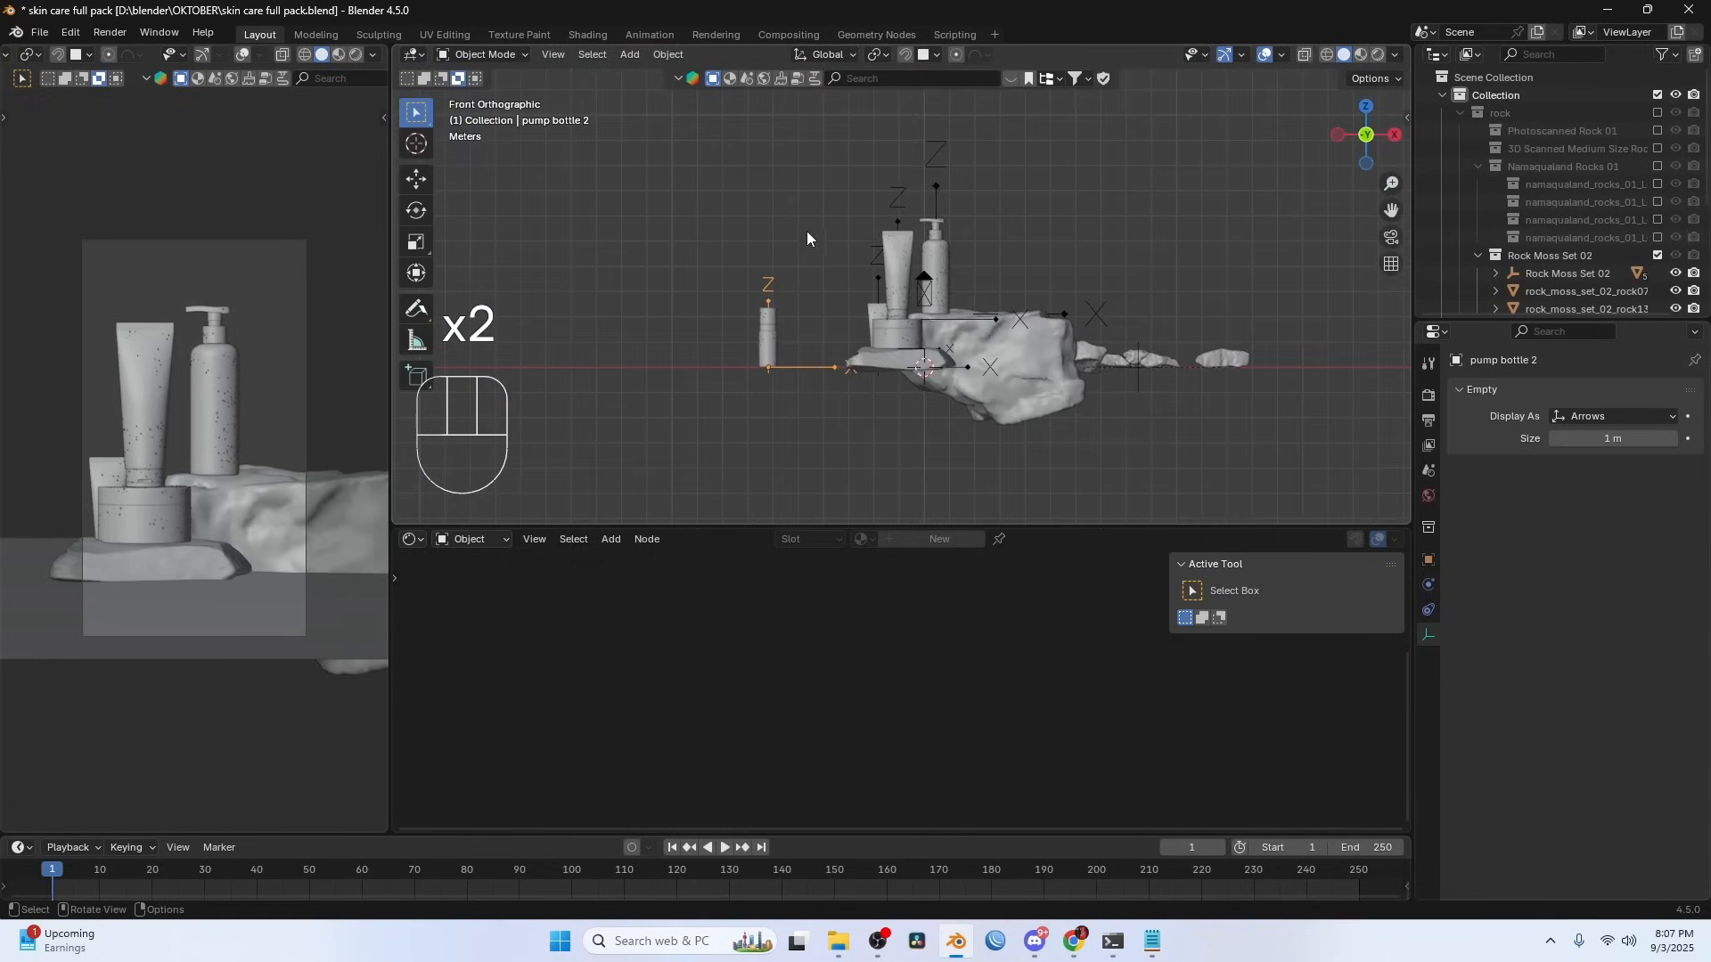
scroll(811, 325, "up", 3)
key("g")
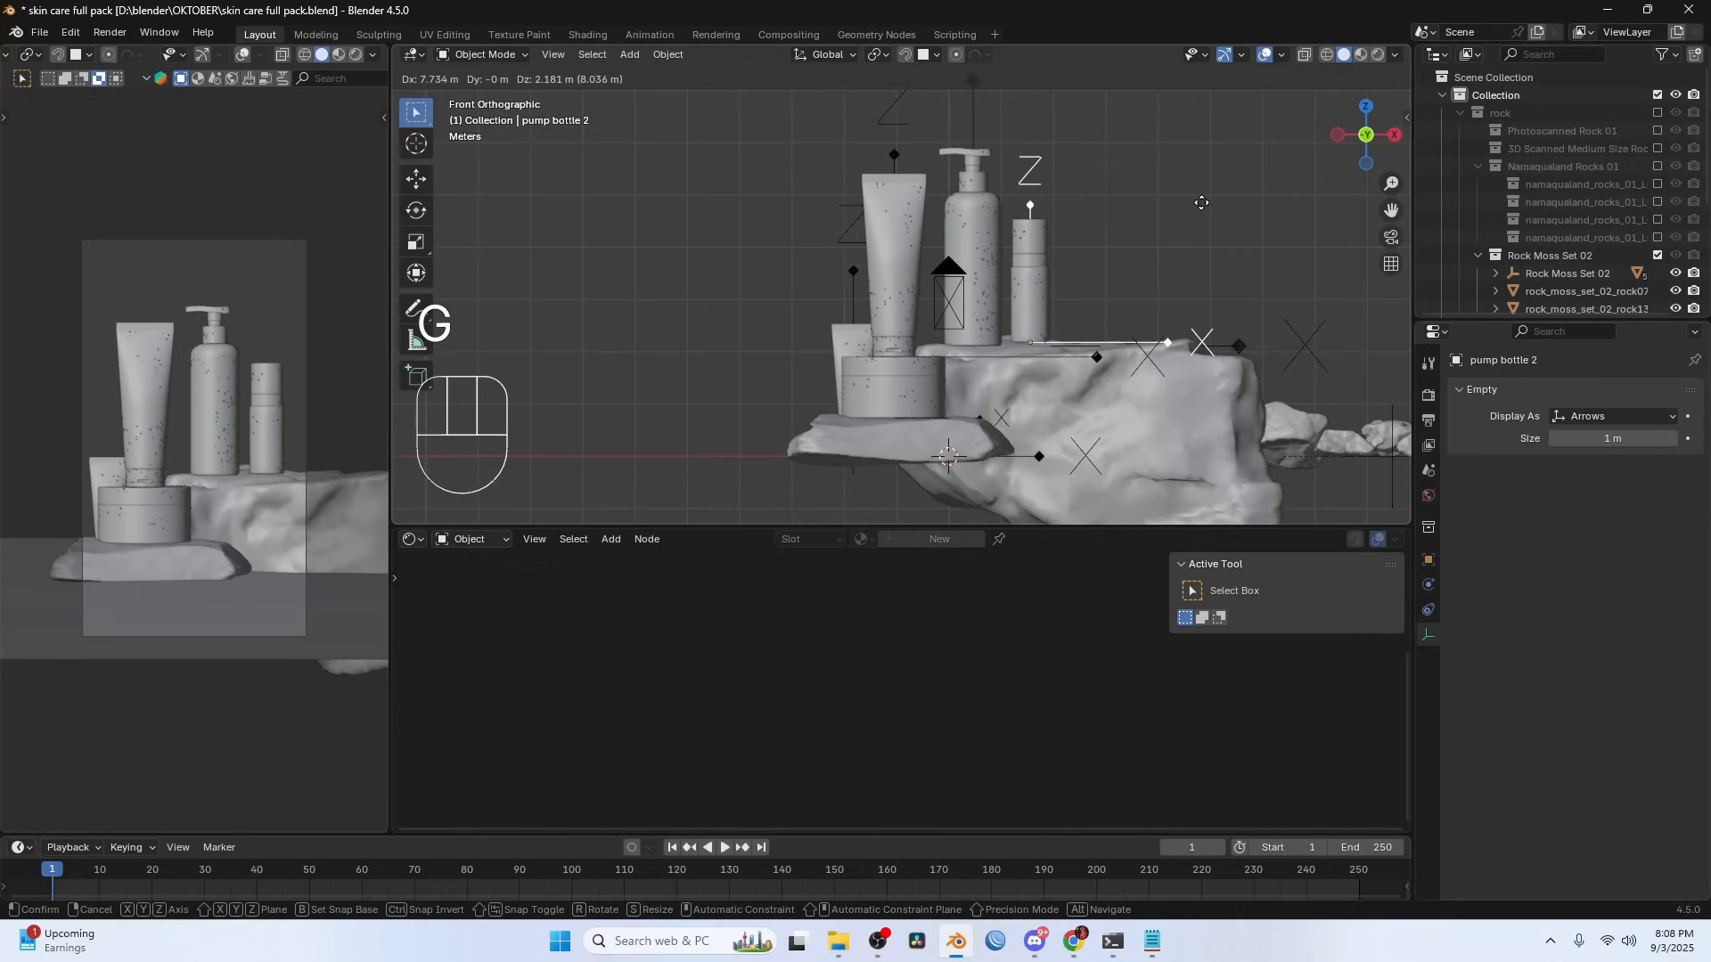
left_click(1202, 210)
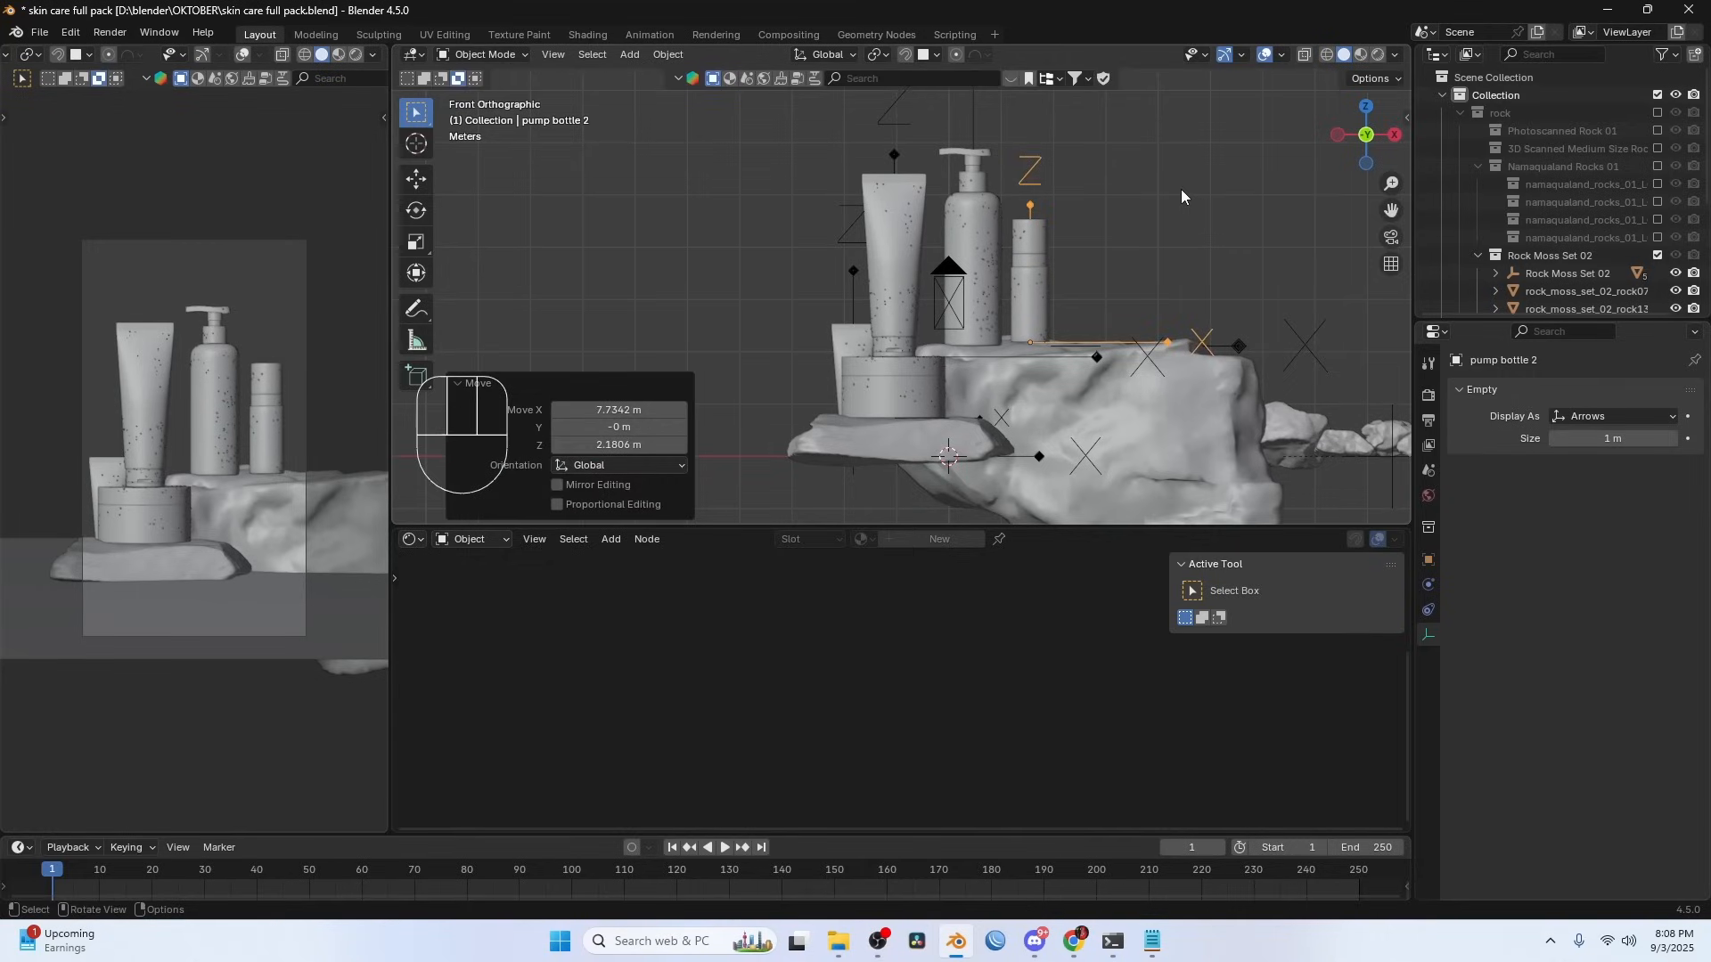
- Move the small tube away from the product group in the negative X direction, out of the camera frame
middle_click_drag(1180, 189, 864, 298)
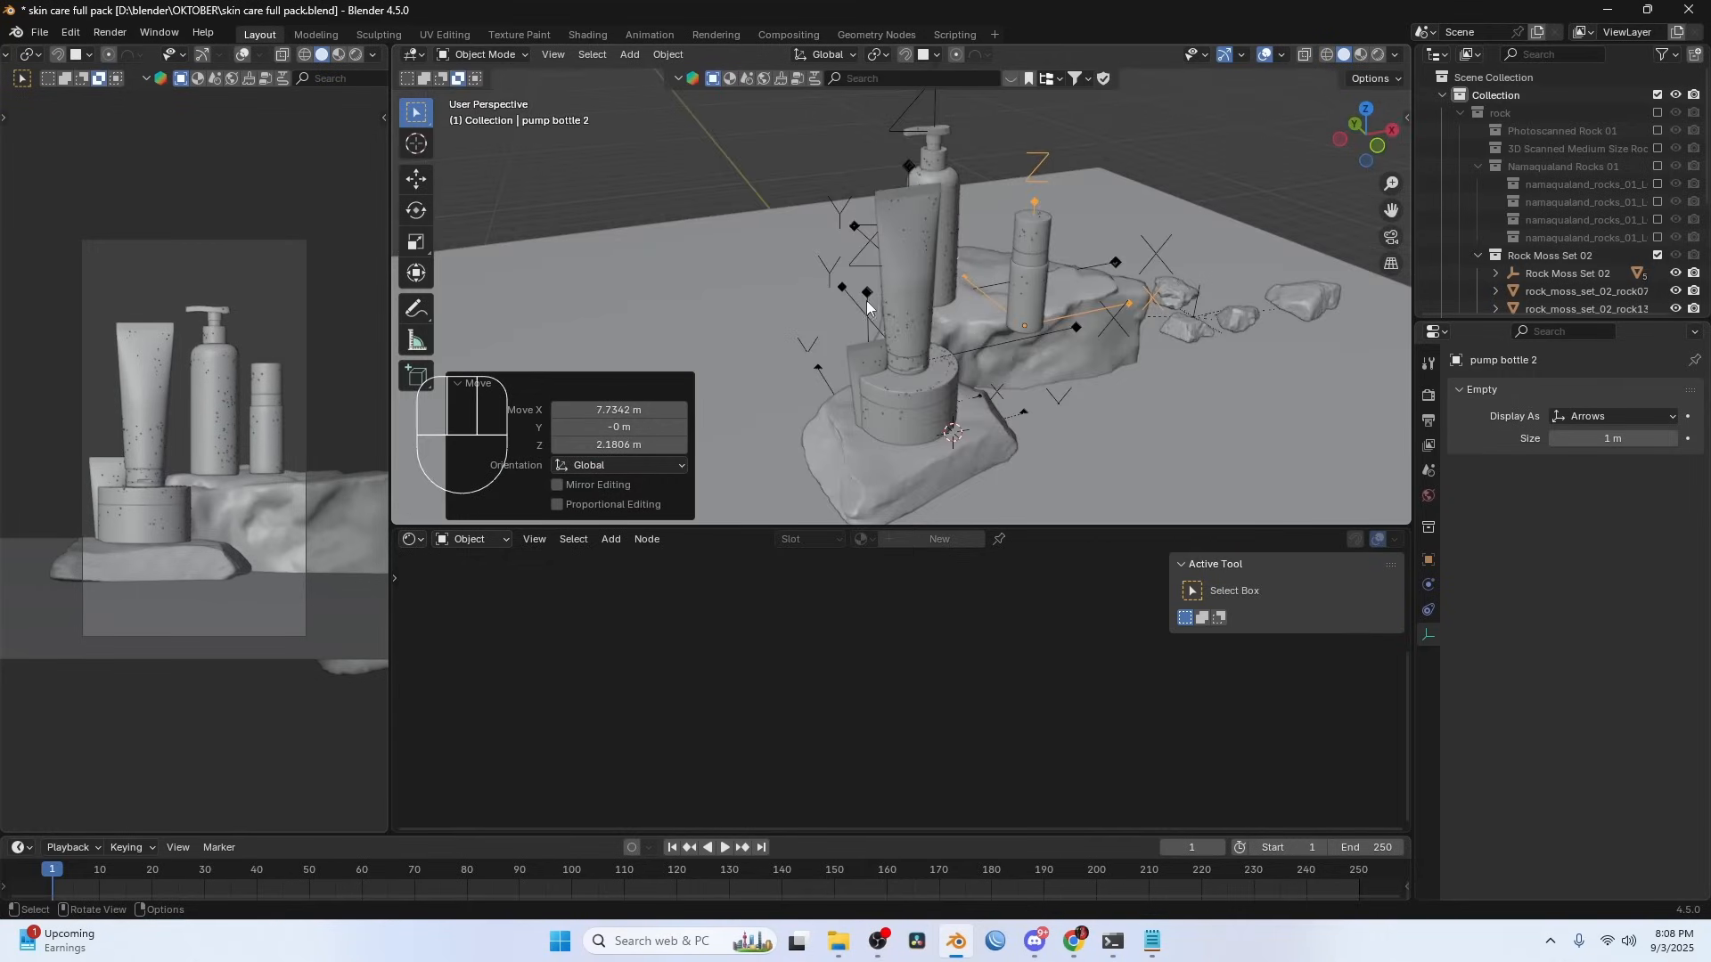
left_click(863, 296)
key("g")
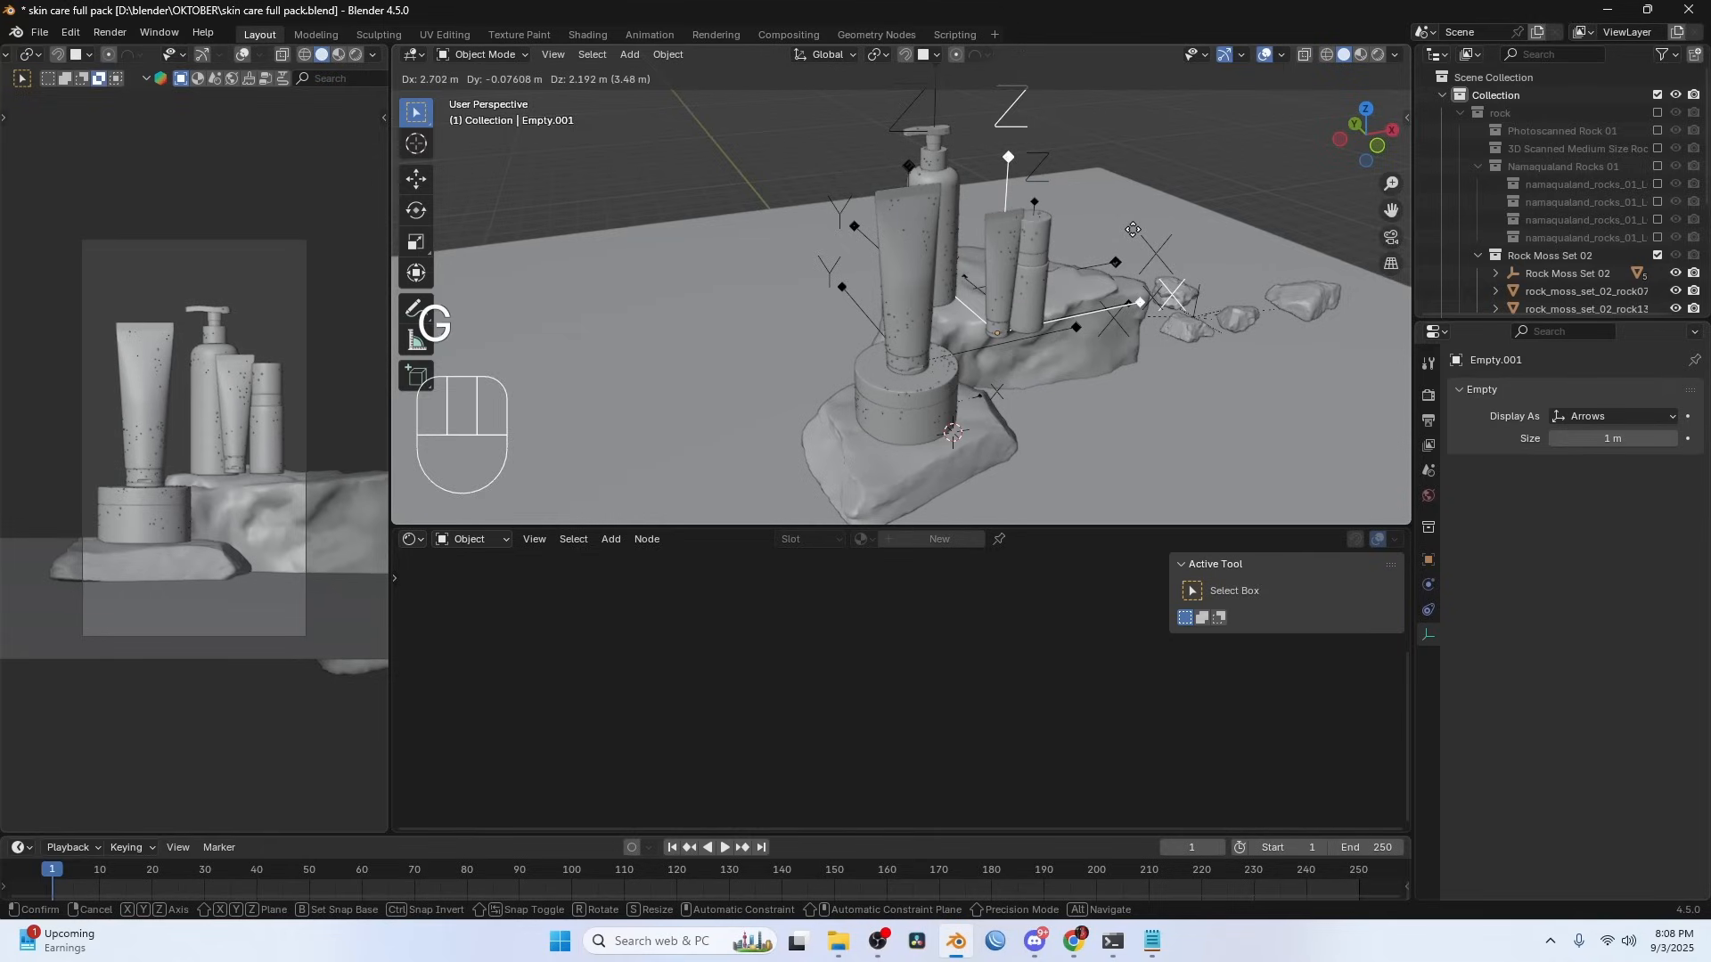
right_click(1131, 228)
key("KP_1")
key("KP_1")
key("g")
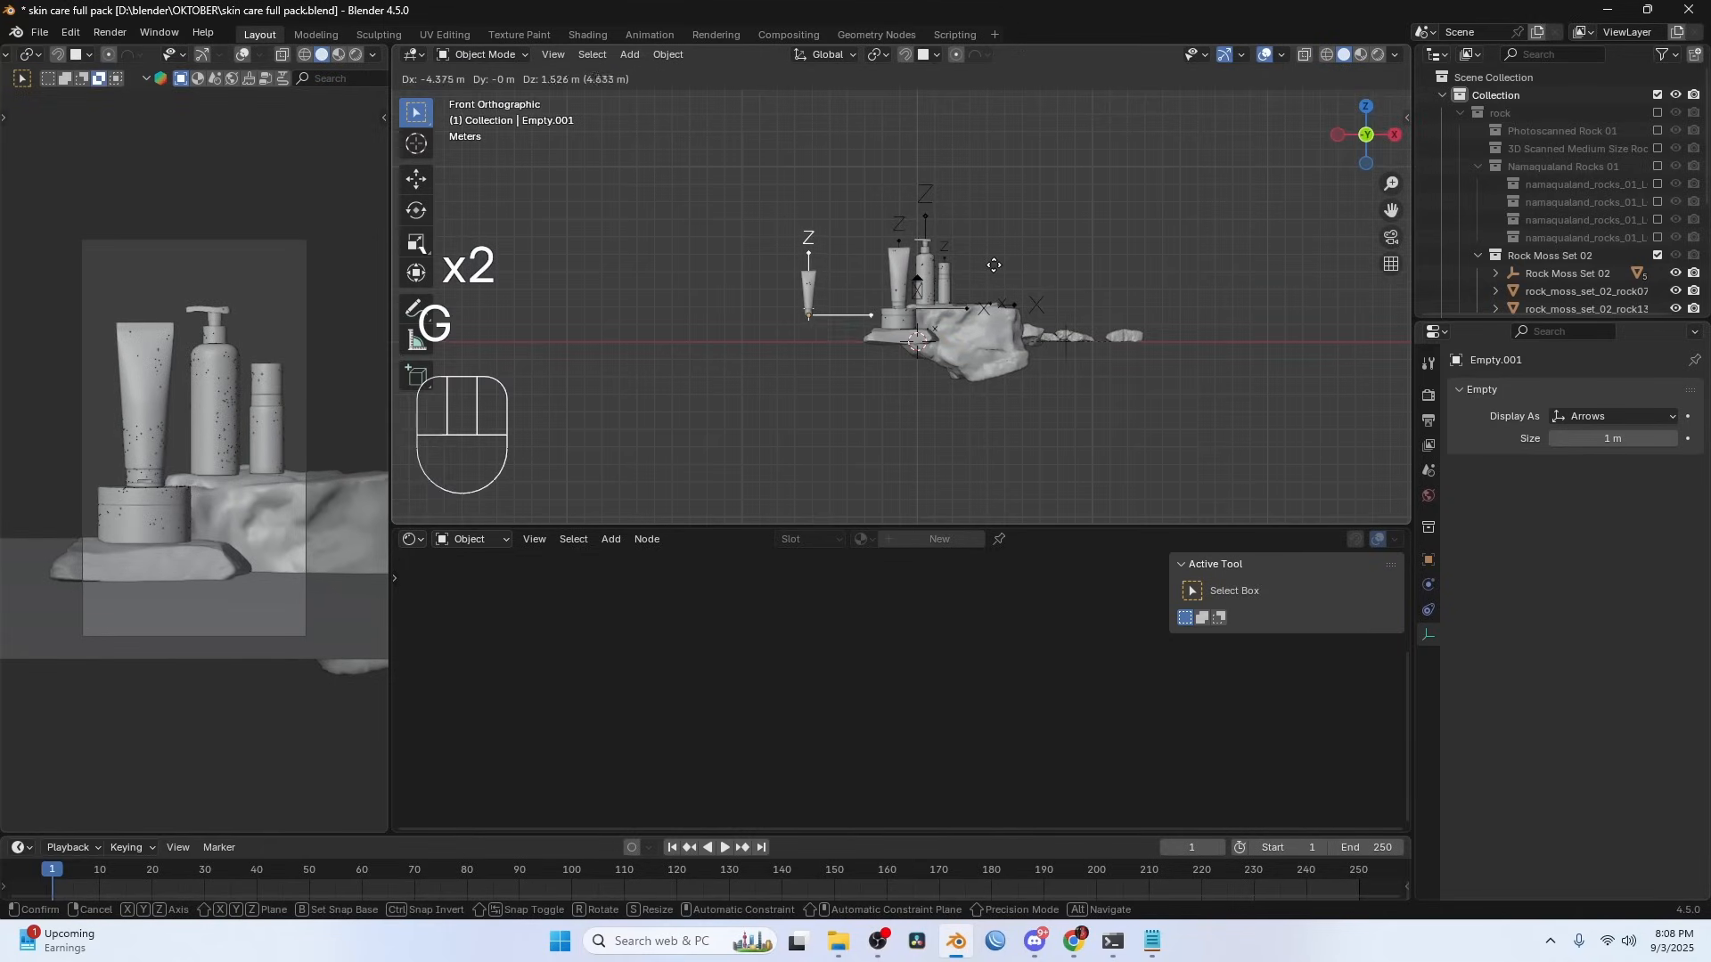
key("g")
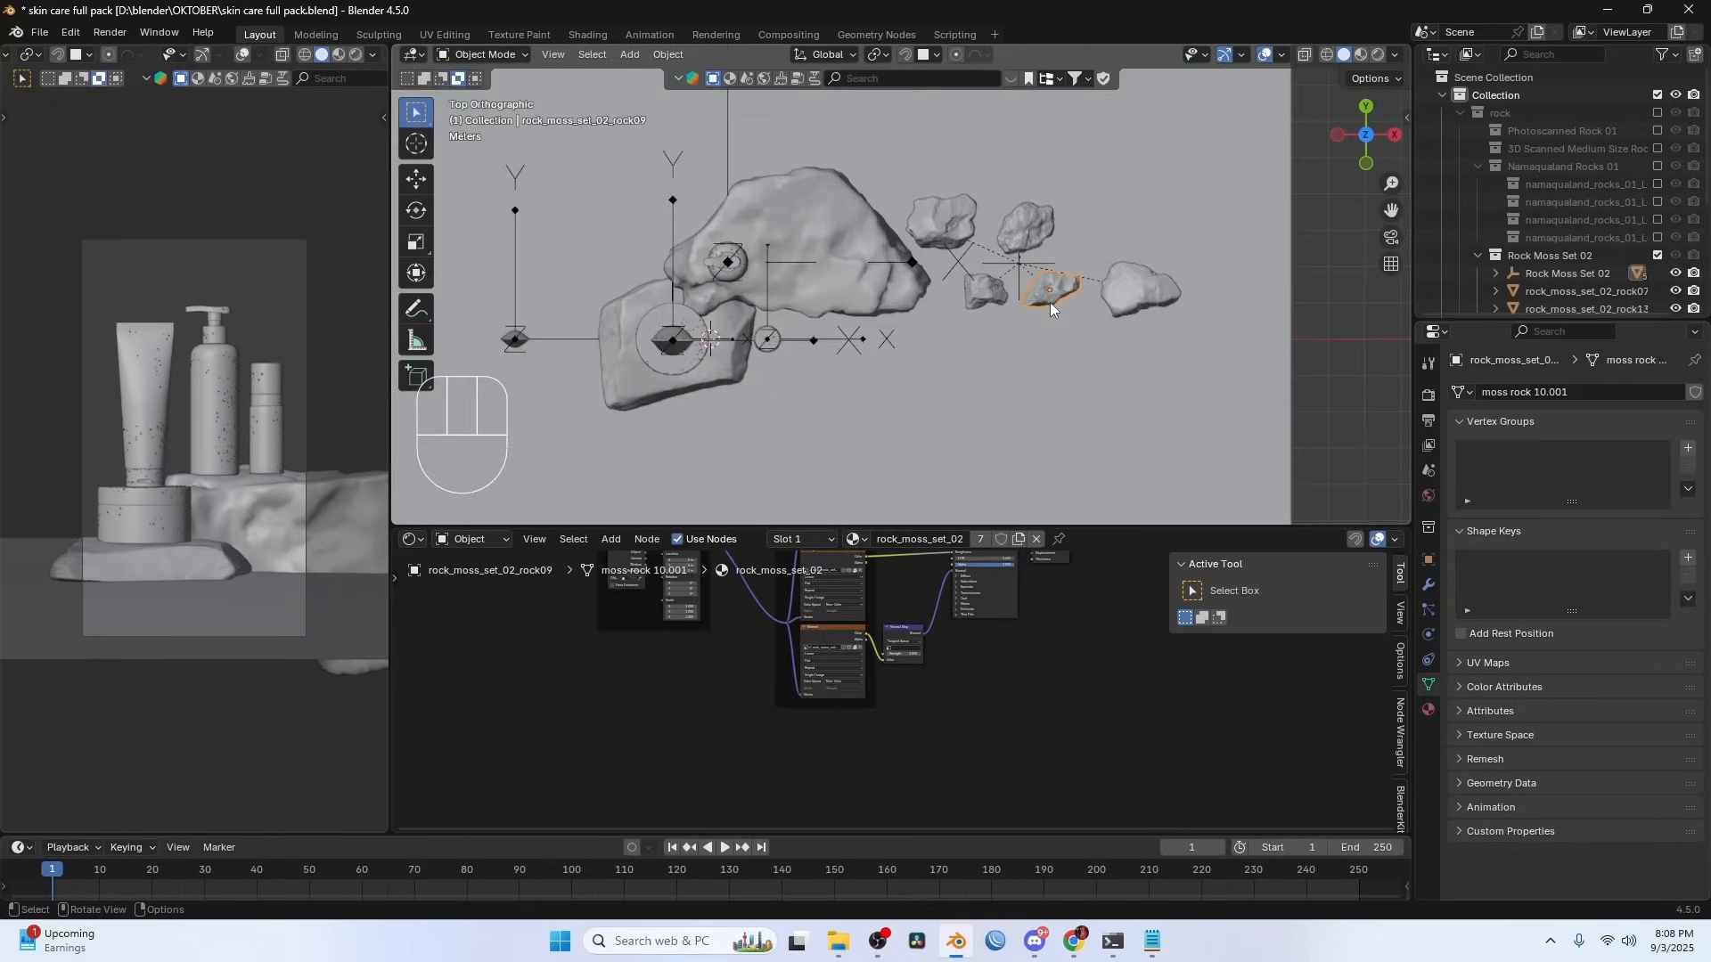
- Clear the parent of rock_moss_set_02_rock09 and move it about 2.48 m in X and -0.47 m in Y
key("alt+p")
left_click(1050, 302)
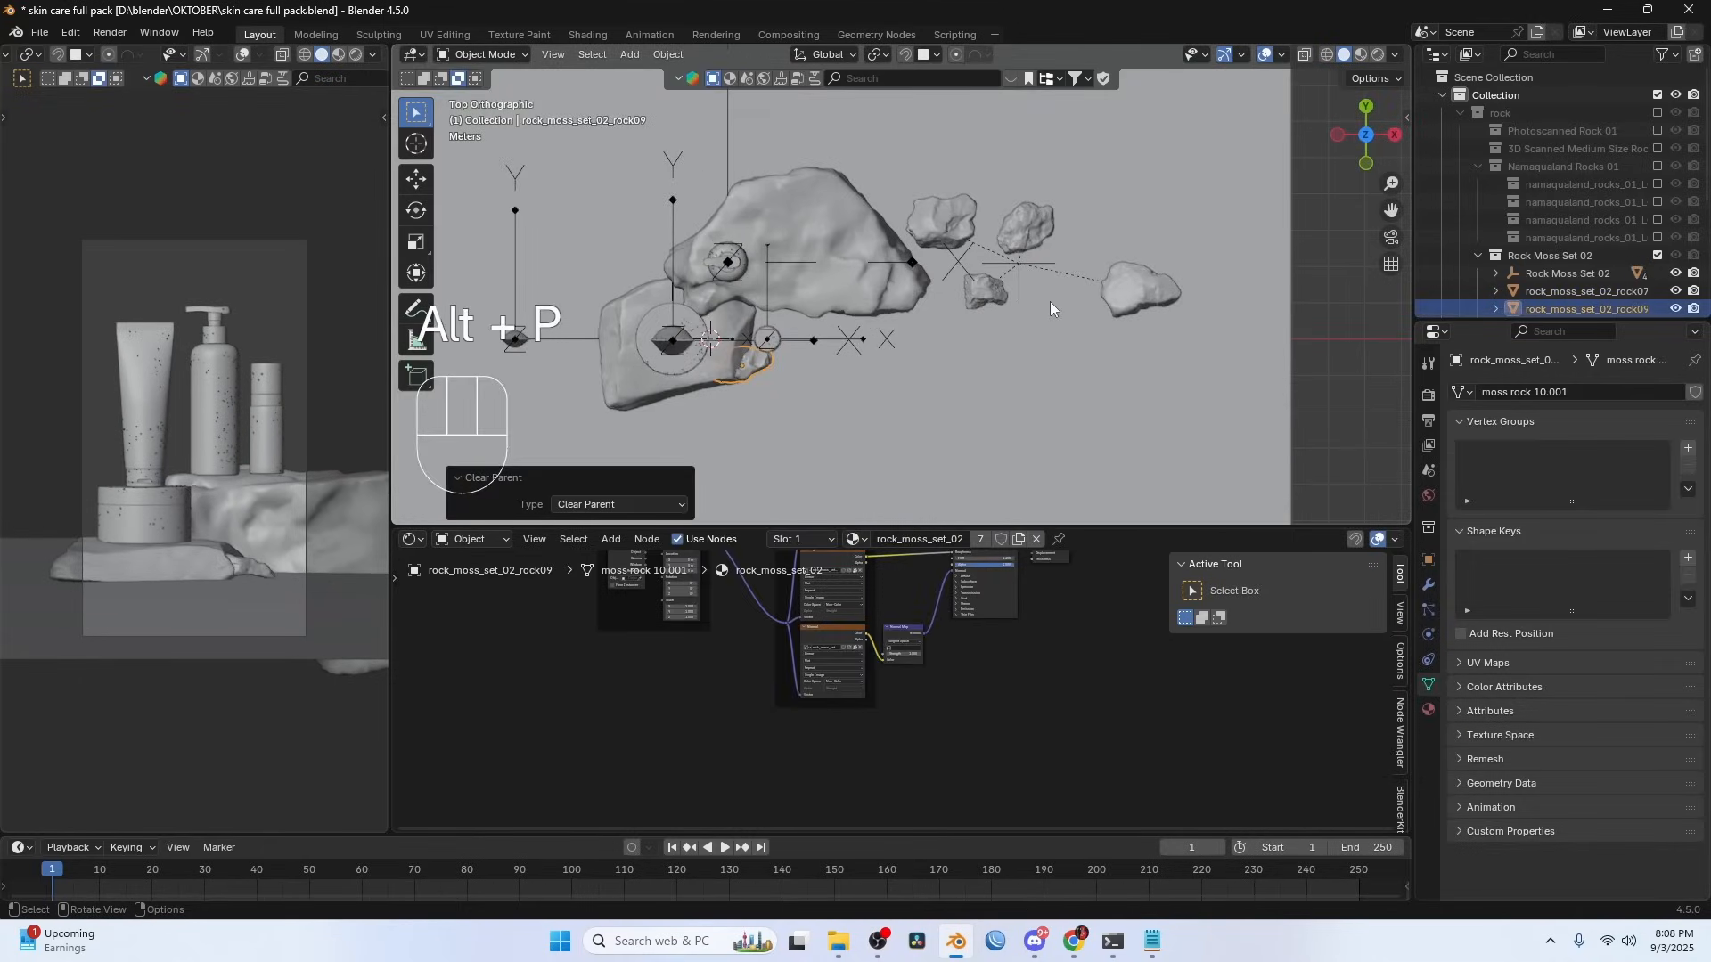
key("g")
- Scale rock_moss_set_02_rock09 uniformly by about 2.84 and move it about -0.10 m in X and -2.40 m in Y
key("s")
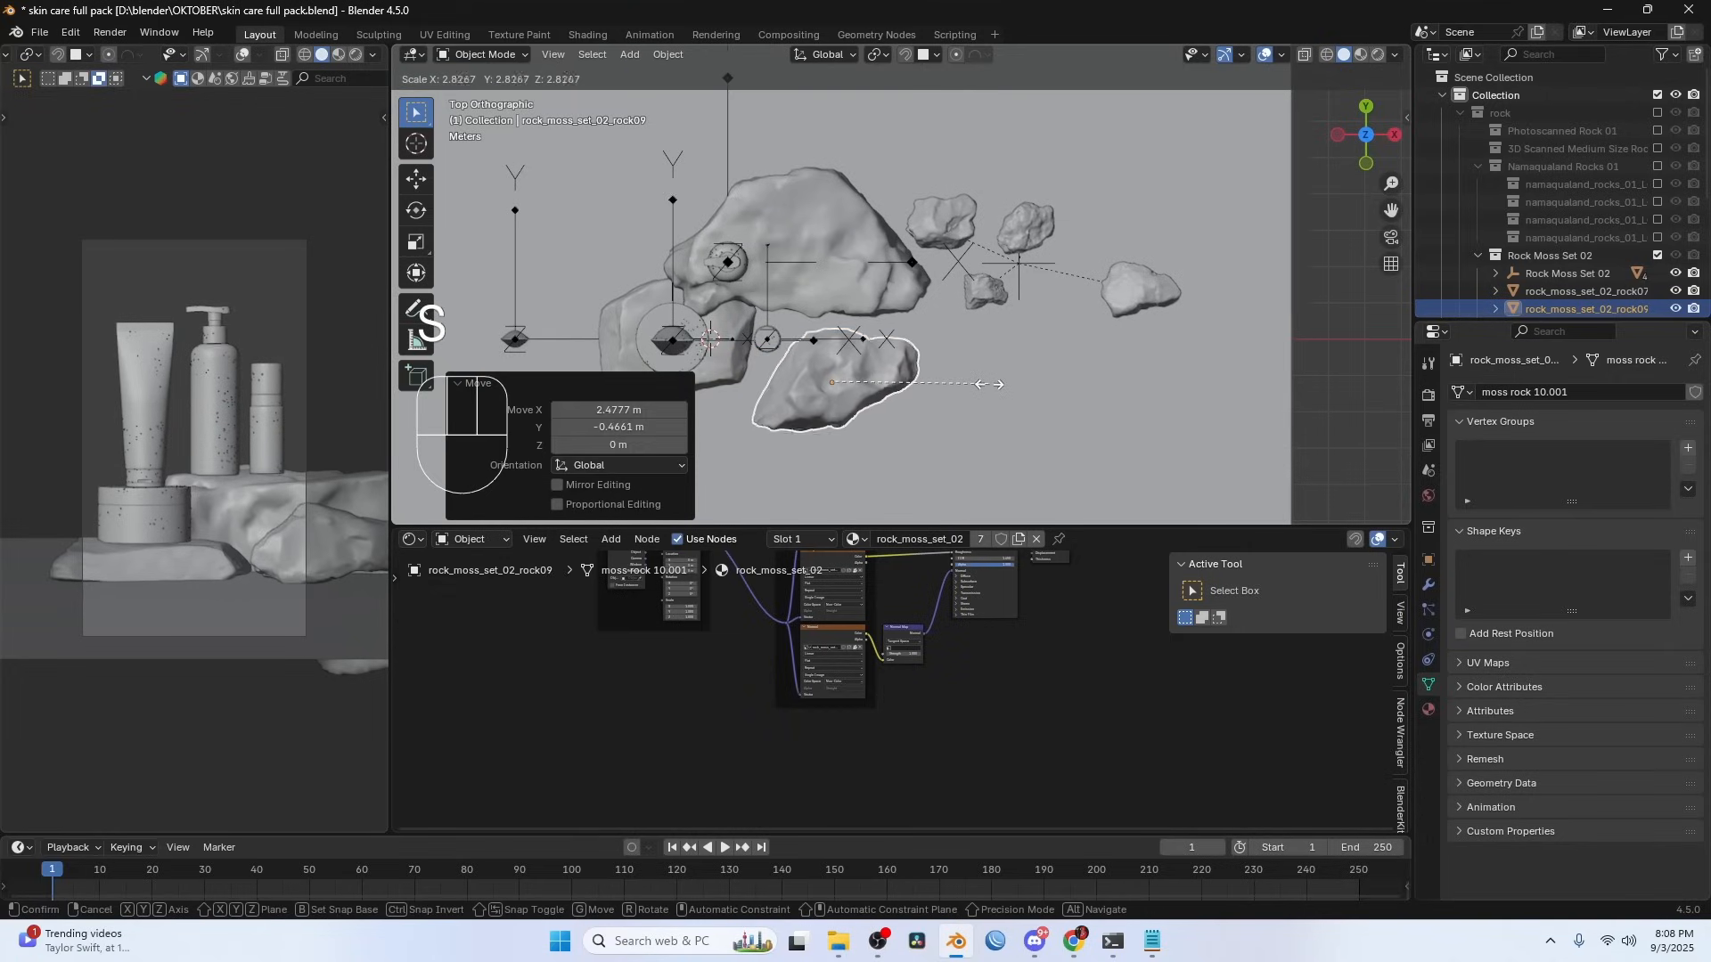
left_click(989, 392)
key("shift+s")
key("g")
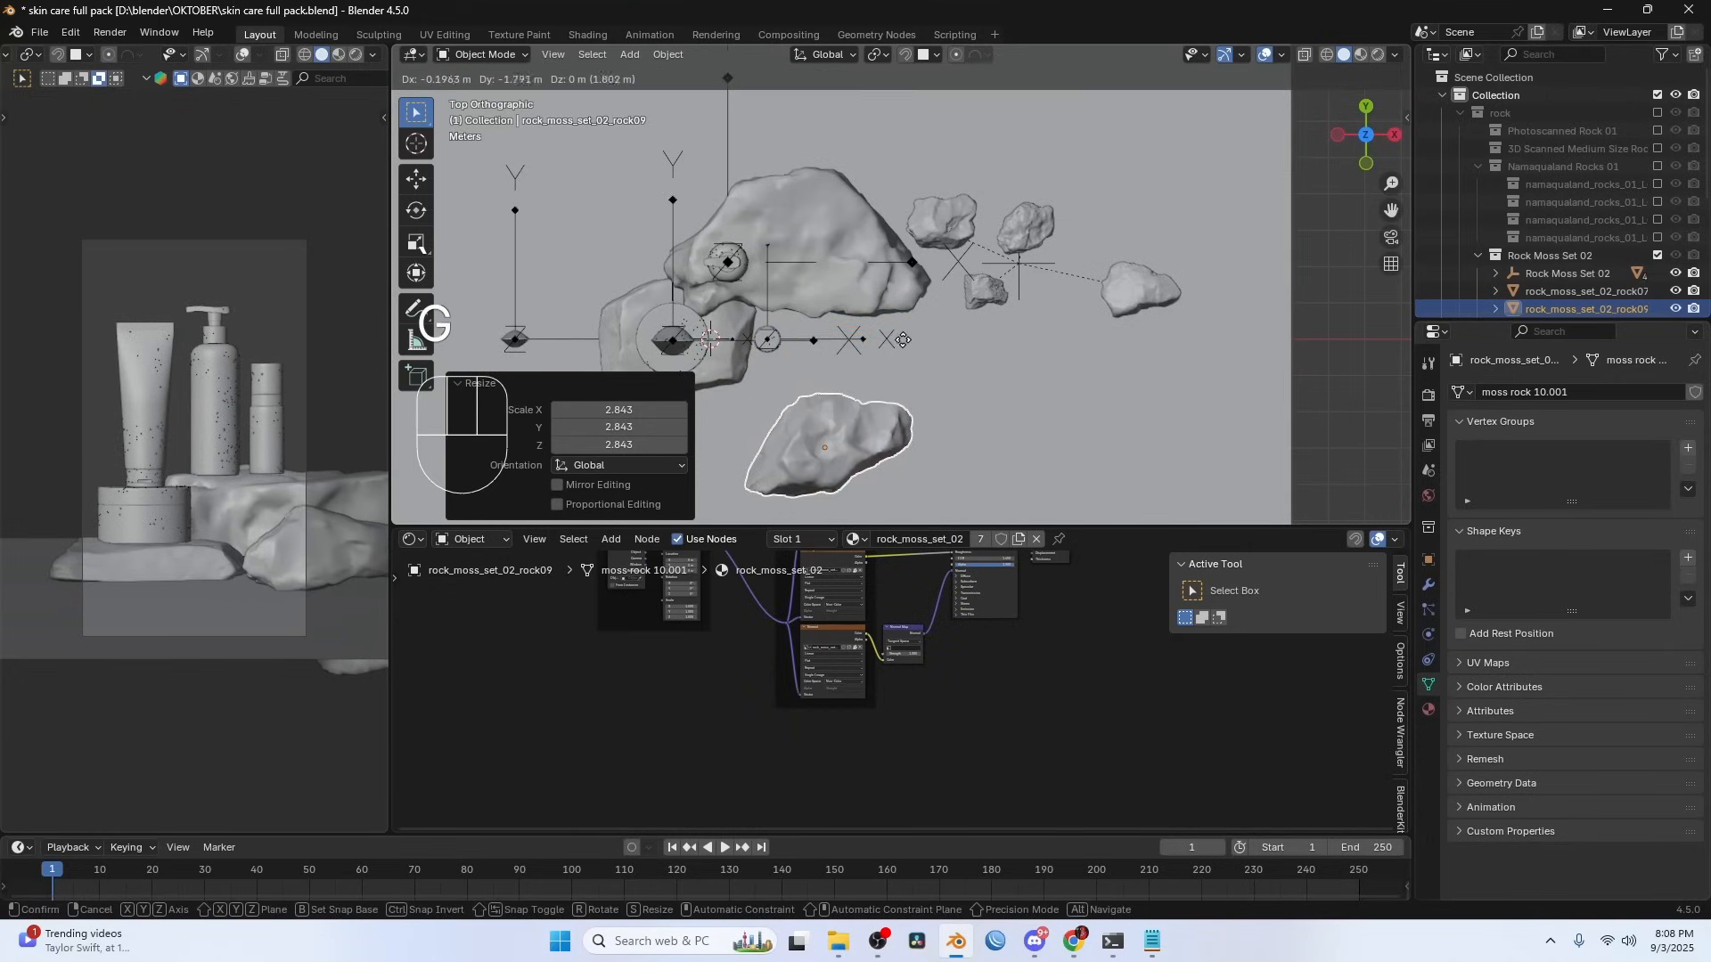
left_click(907, 360)
key("r")
key("1")
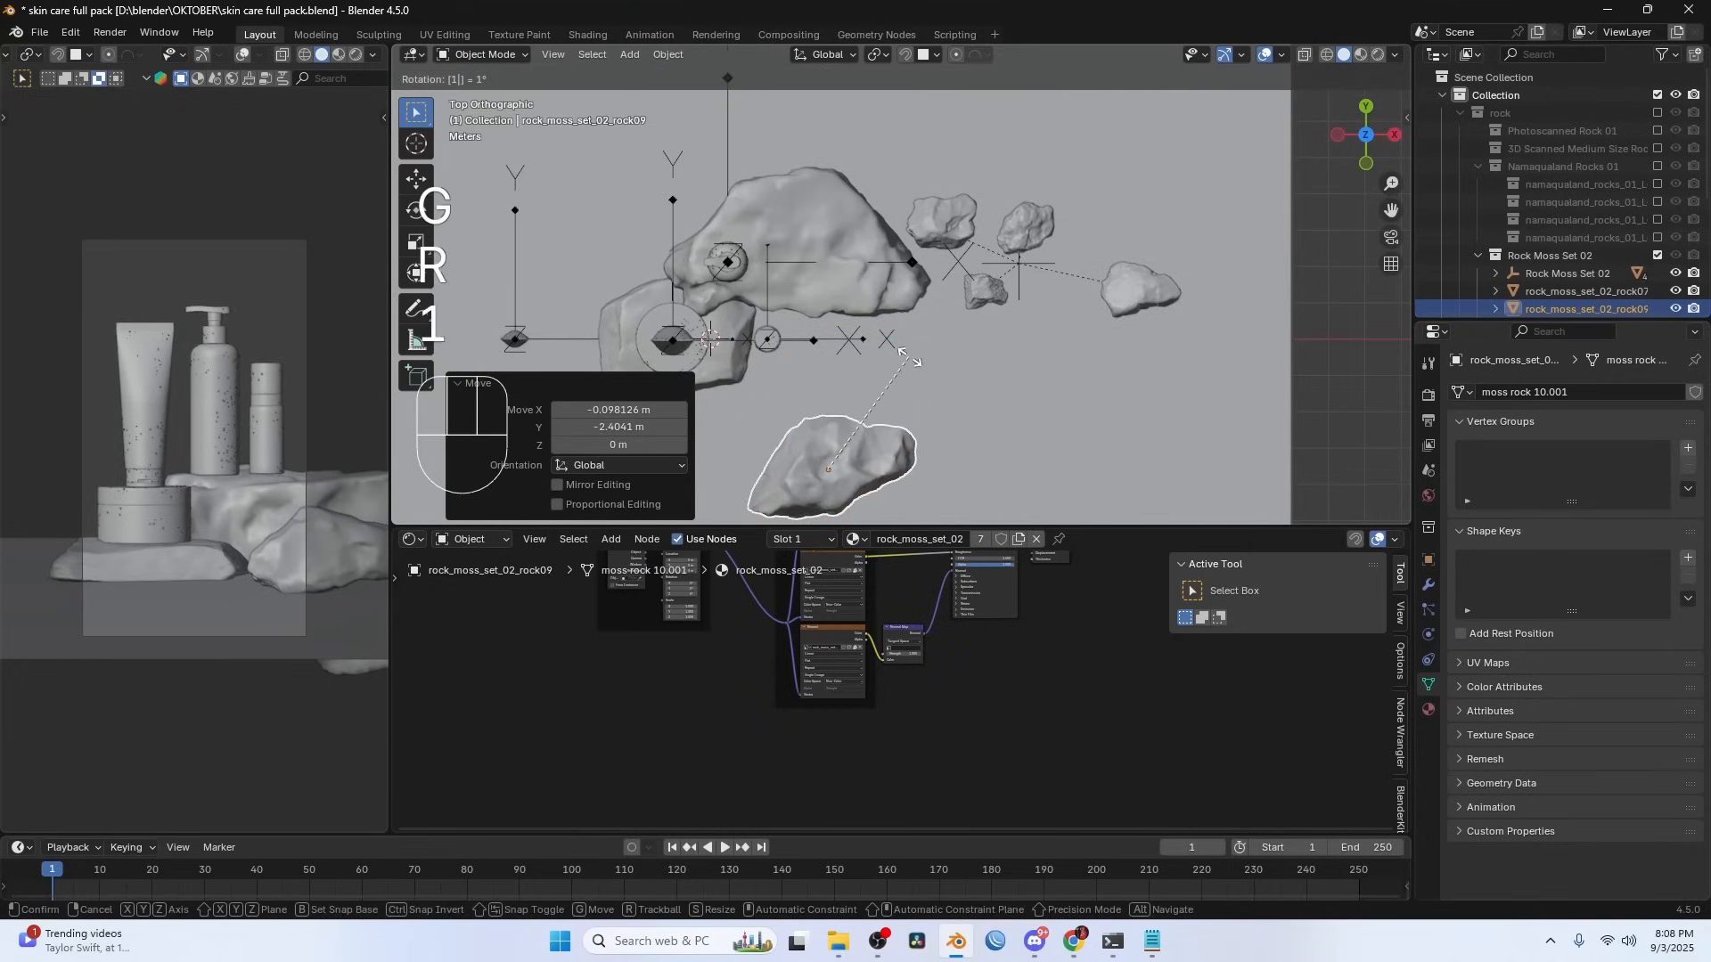
key("Escape")
- Move the foreground rock about -0.69 m in X and -4.07 m in Y, and rotate it 180 degrees in the top view
key("g")
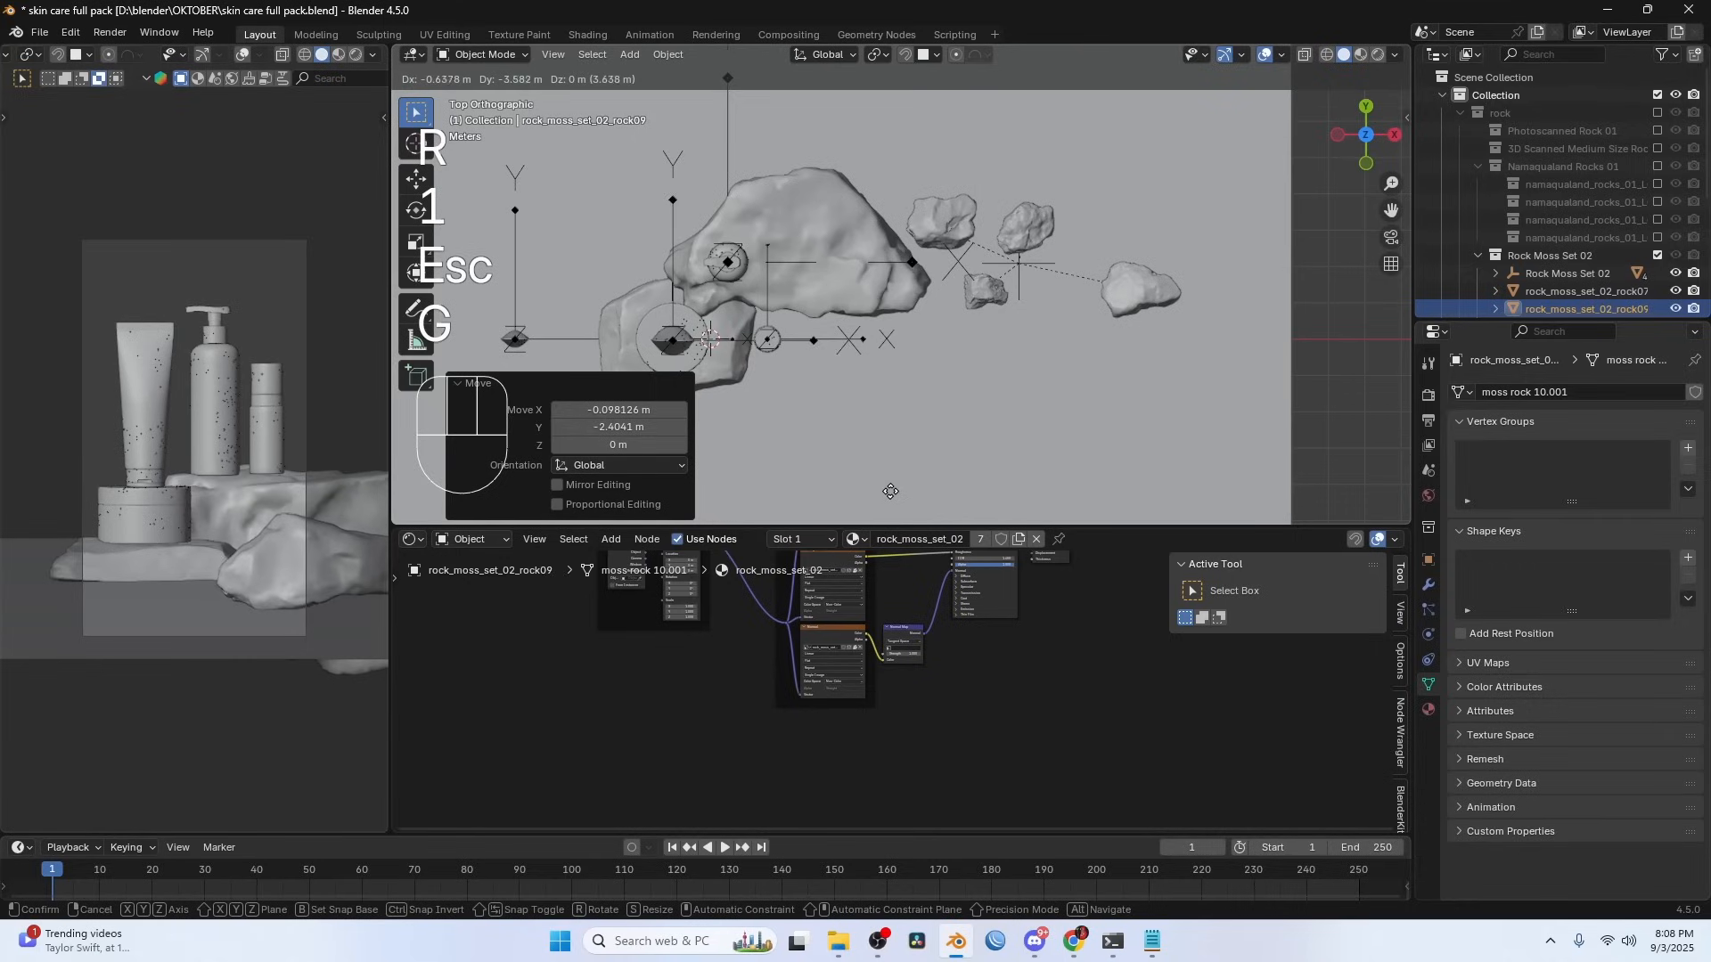
scroll(891, 404, "down", 3, "alt")
left_click(937, 312)
type("r")
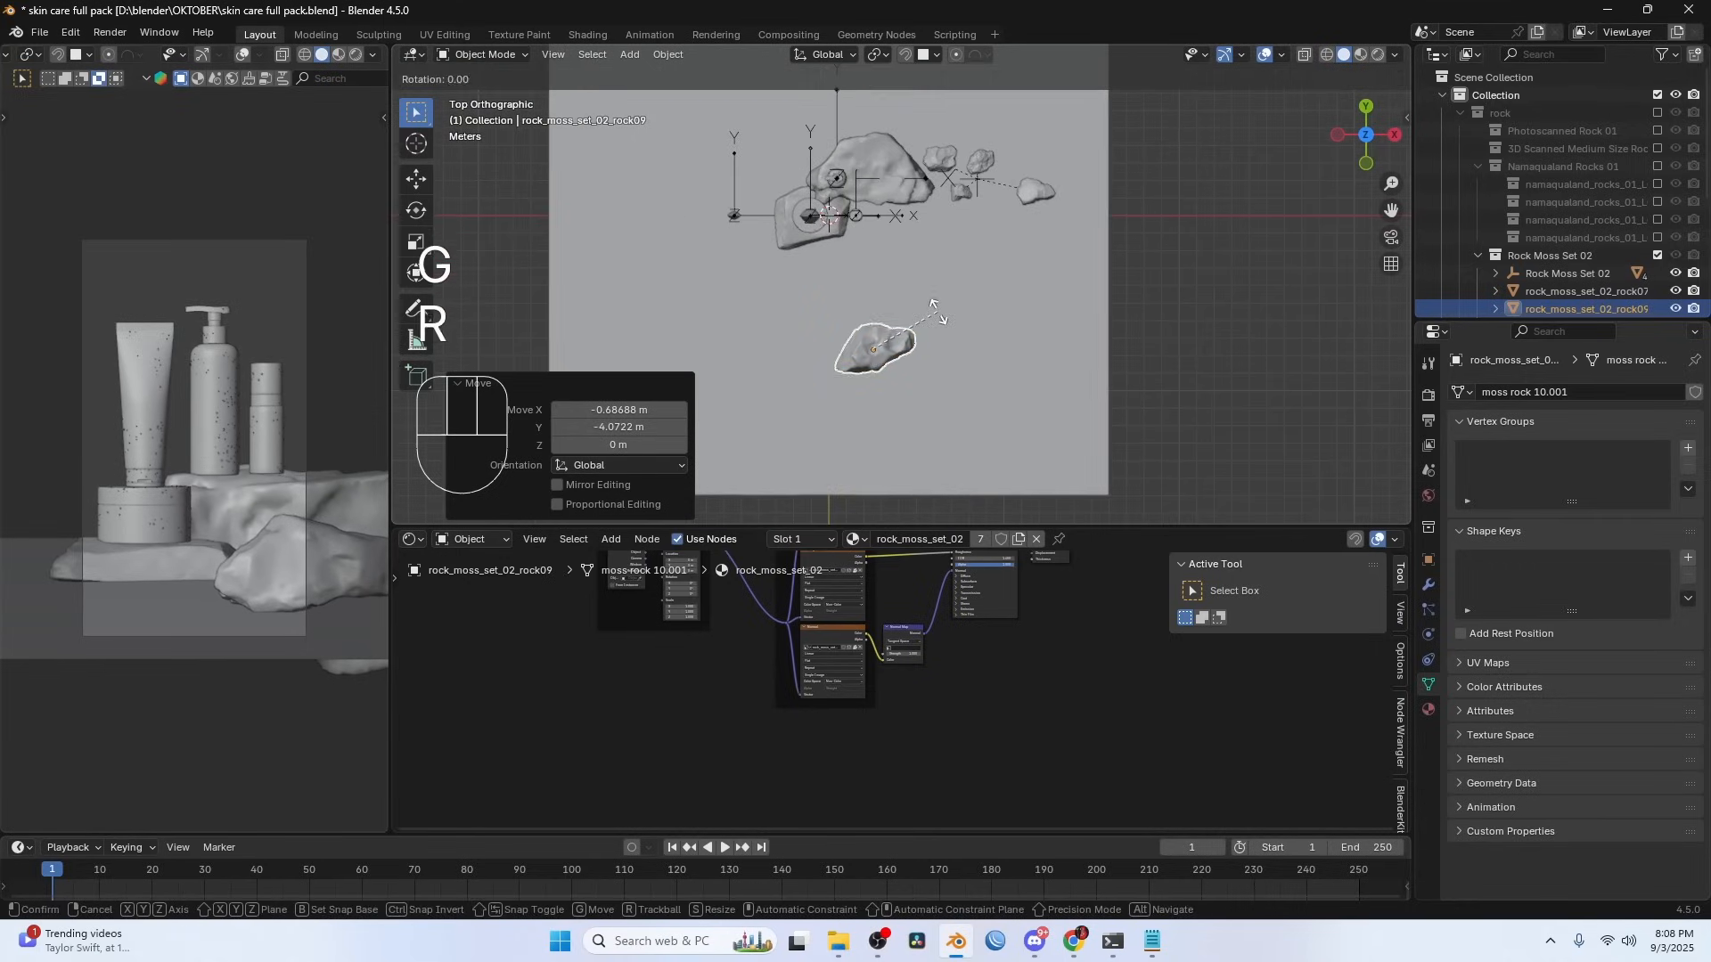
type("180")
key("Return")
- Move rock_moss_set_02_rock08 over the neighbouring small rock, about 1.13 m in X and 1.73 m in Y
scroll(1162, 270, "up", 2)
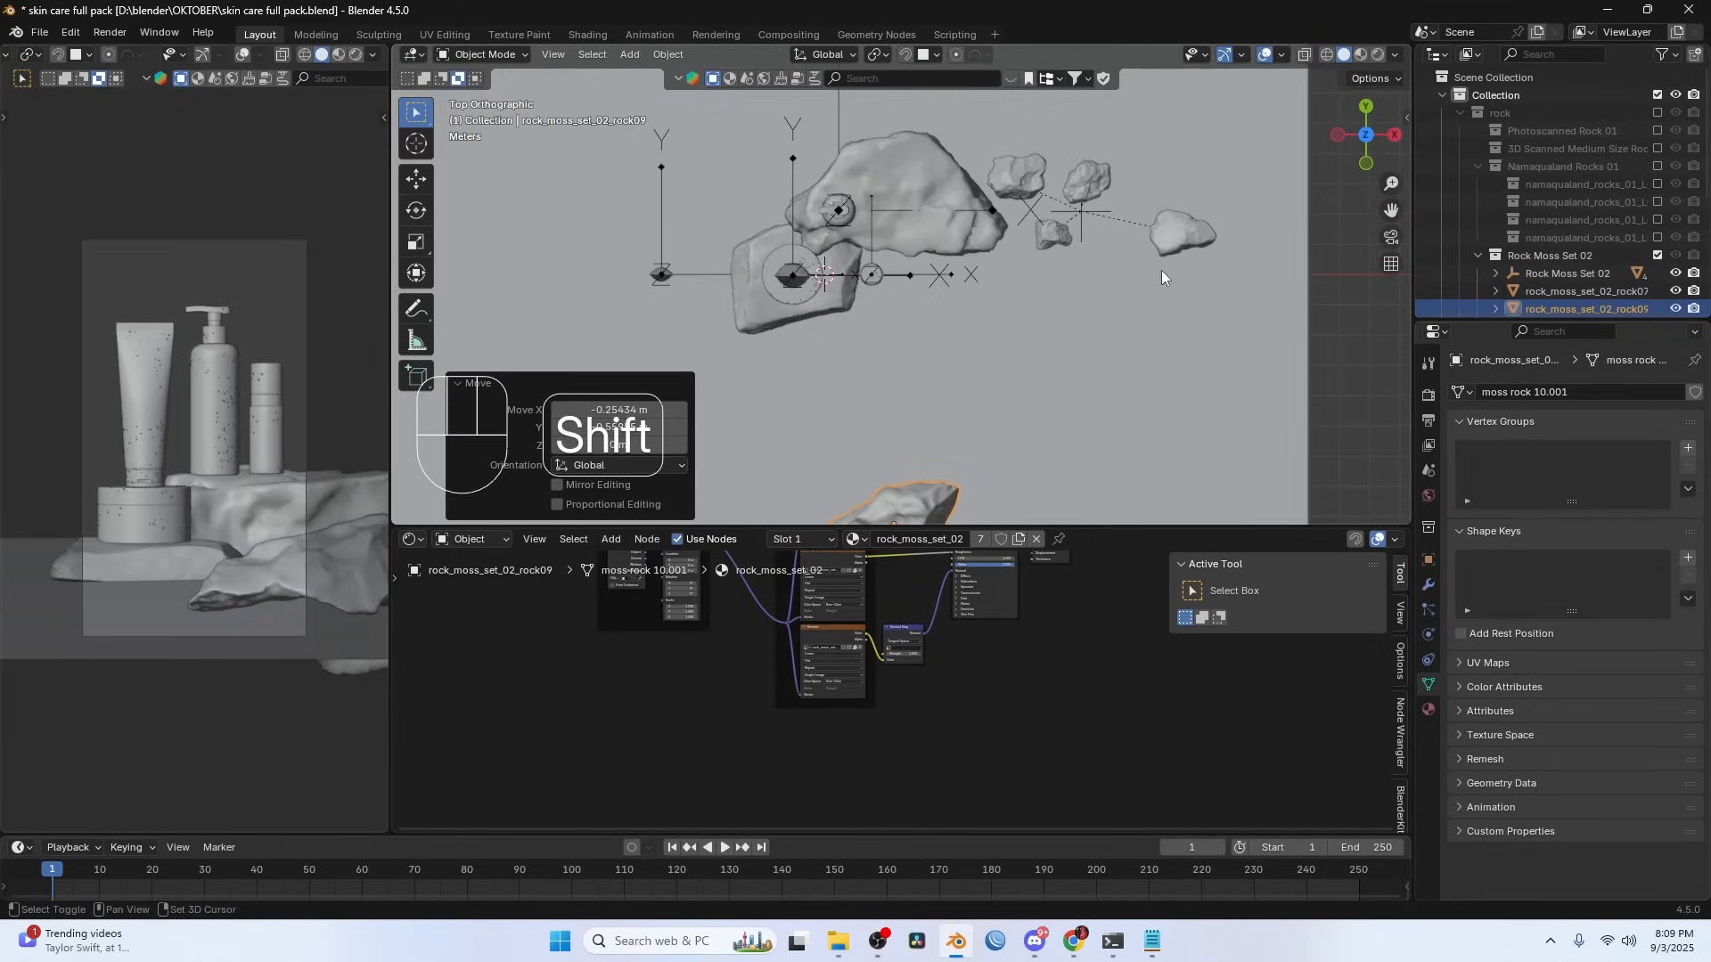
middle_click_drag(1162, 270, 1054, 344, "shift")
scroll(1053, 344, "up", 3)
scroll(981, 330, "up", 3)
left_click(1038, 346)
key("g")
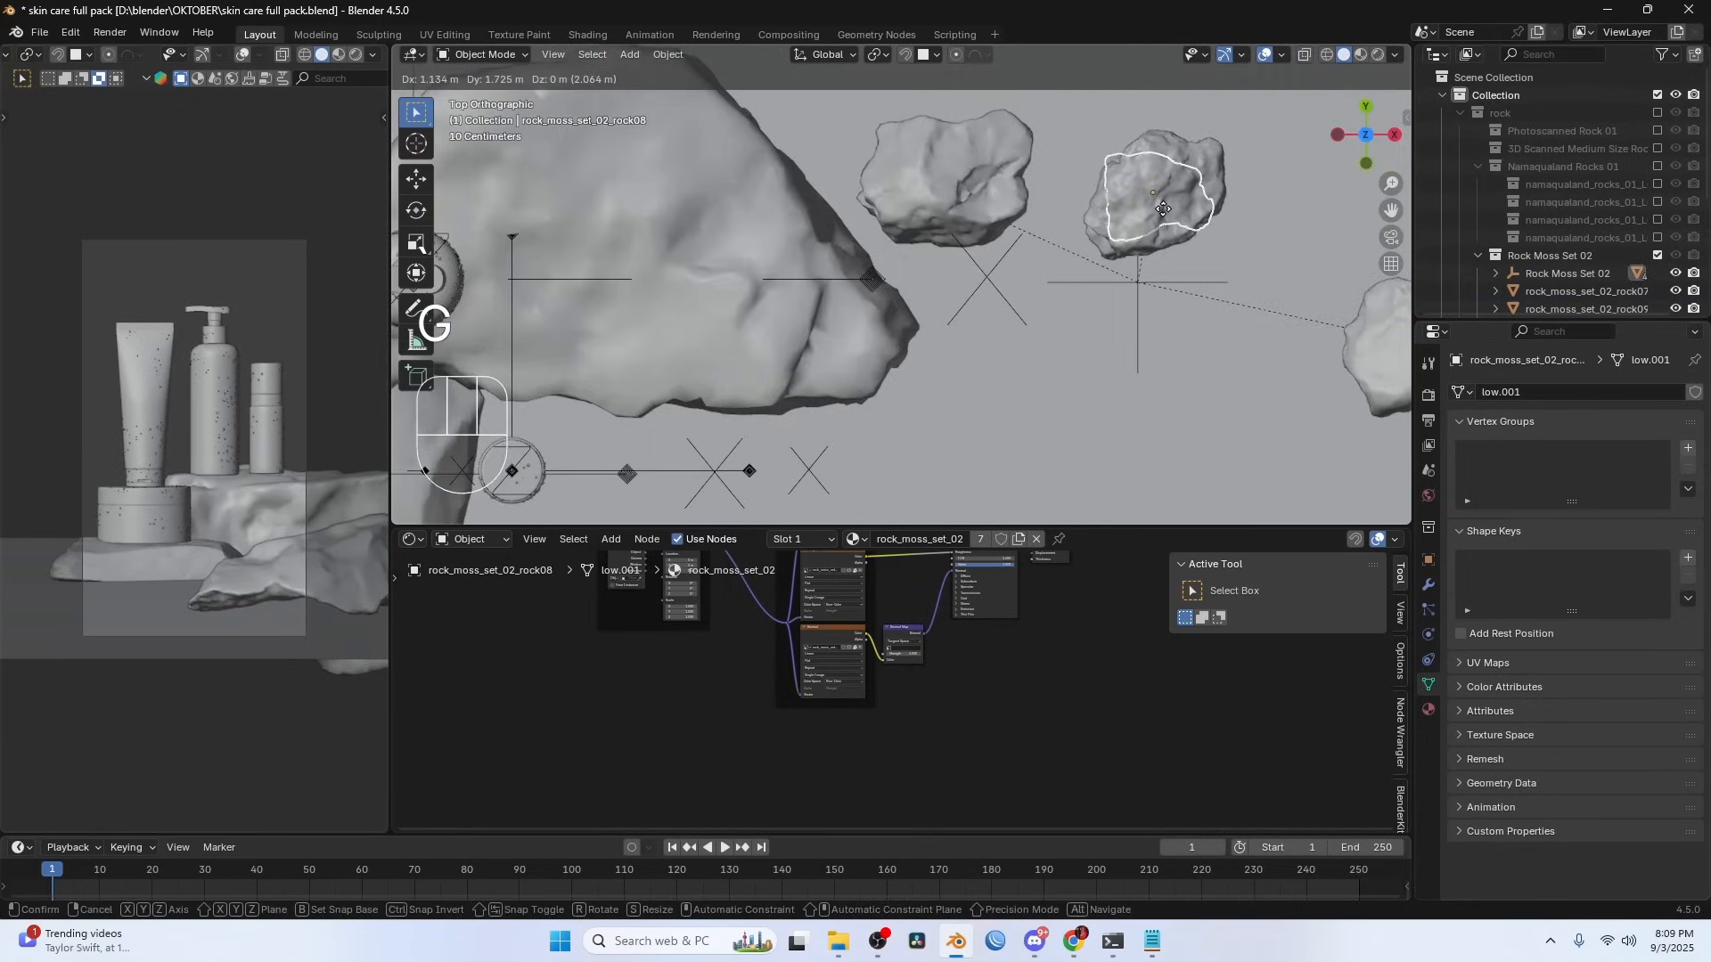
left_click(1132, 183)
- Raise rock_moss_set_02_rock08 along Z so it rests on top of the small rock beneath it
middle_click_drag(1045, 112, 1034, 66)
scroll(1189, 366, "down", 4)
key("g")
key("z")
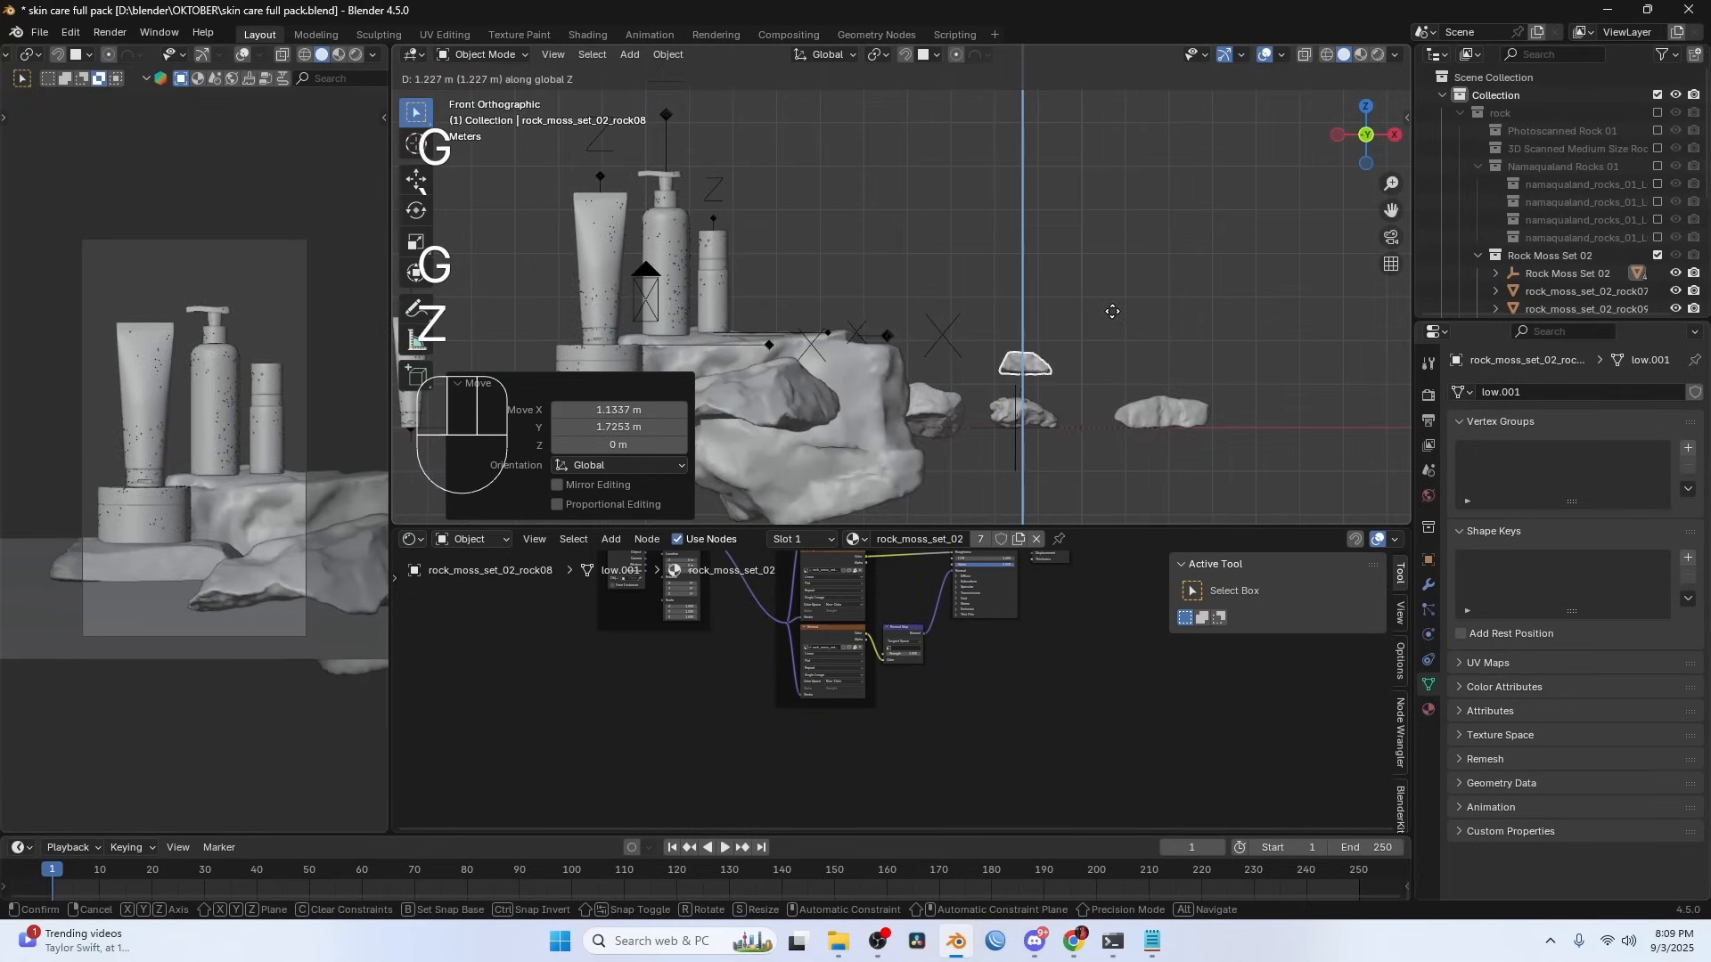
left_click(1106, 339)
- Move rock_moss_set_02_rock10 beneath the small rock stack, about -3.19 m in X and -0.70 m in Z, and align it in the top view
left_click(1171, 416)
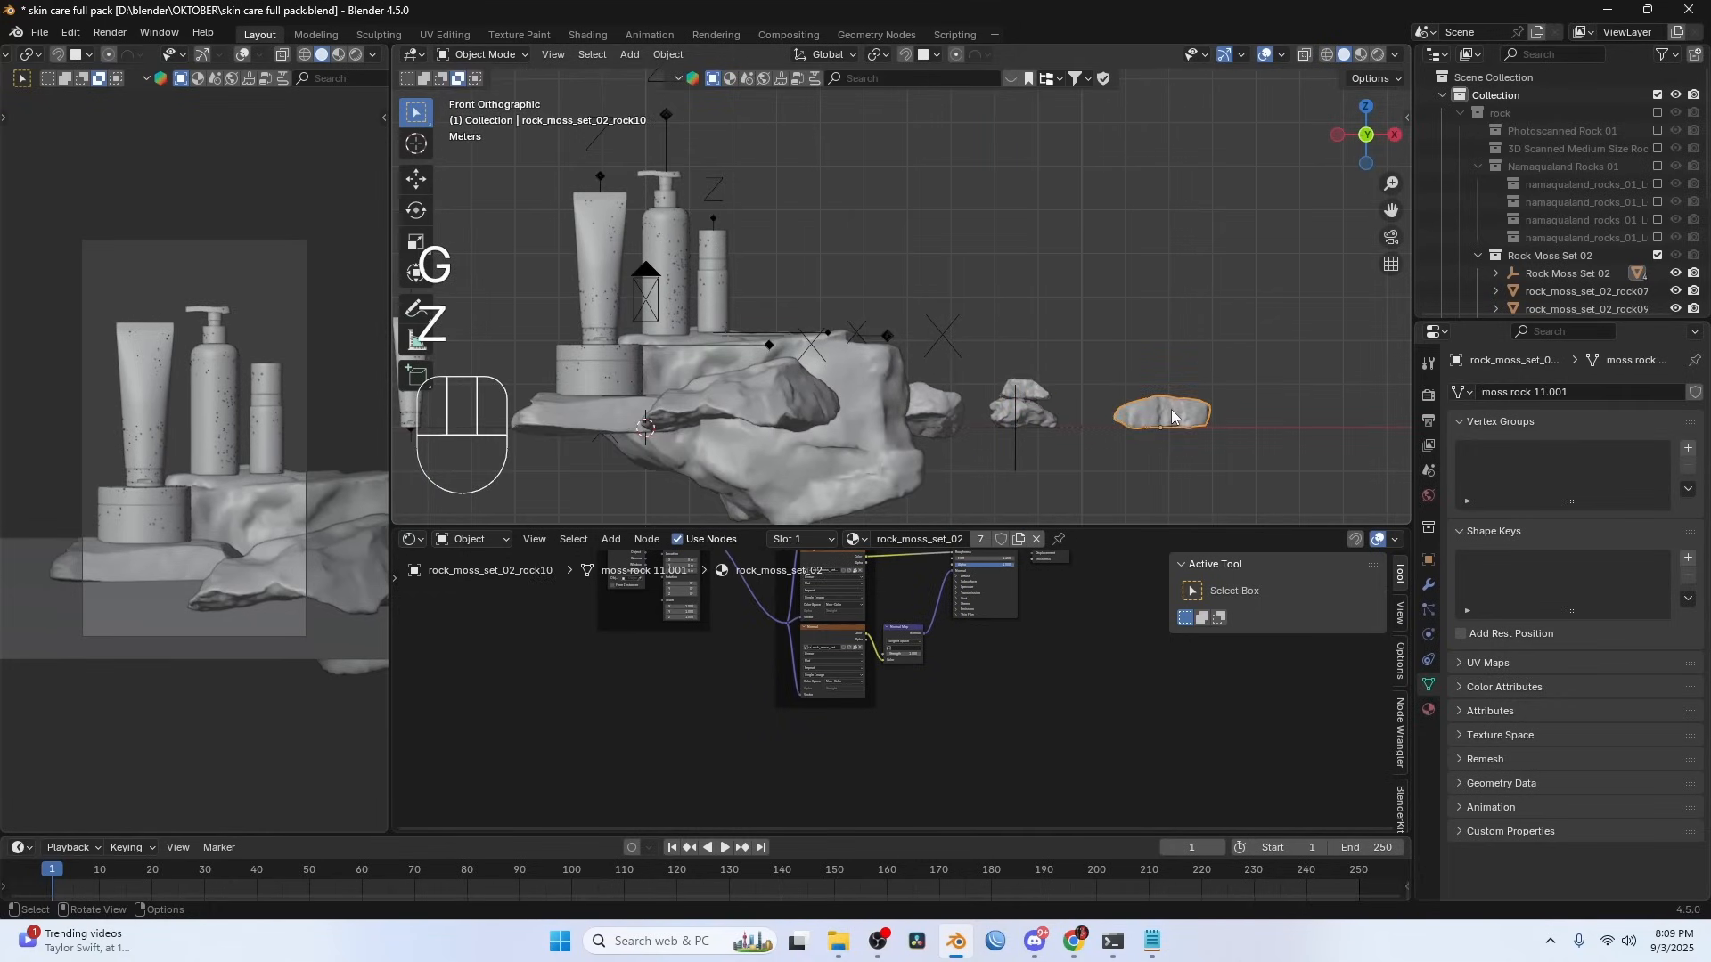
key("g")
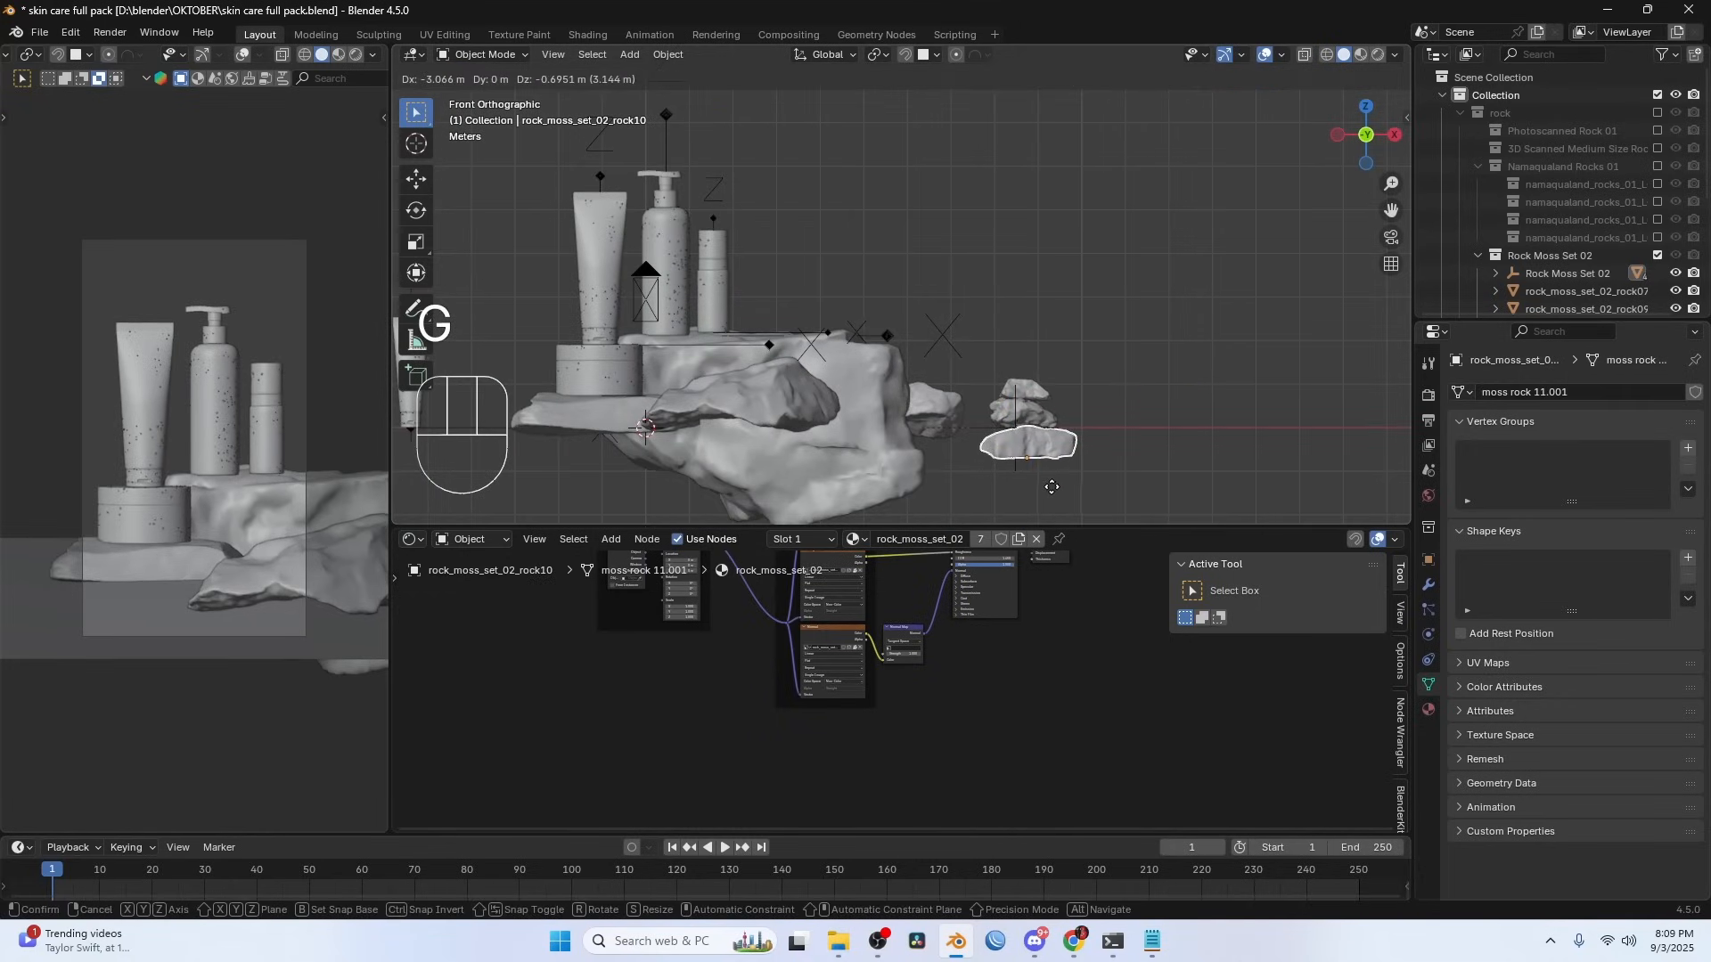
left_click(1047, 487)
key("KP_7")
key("g")
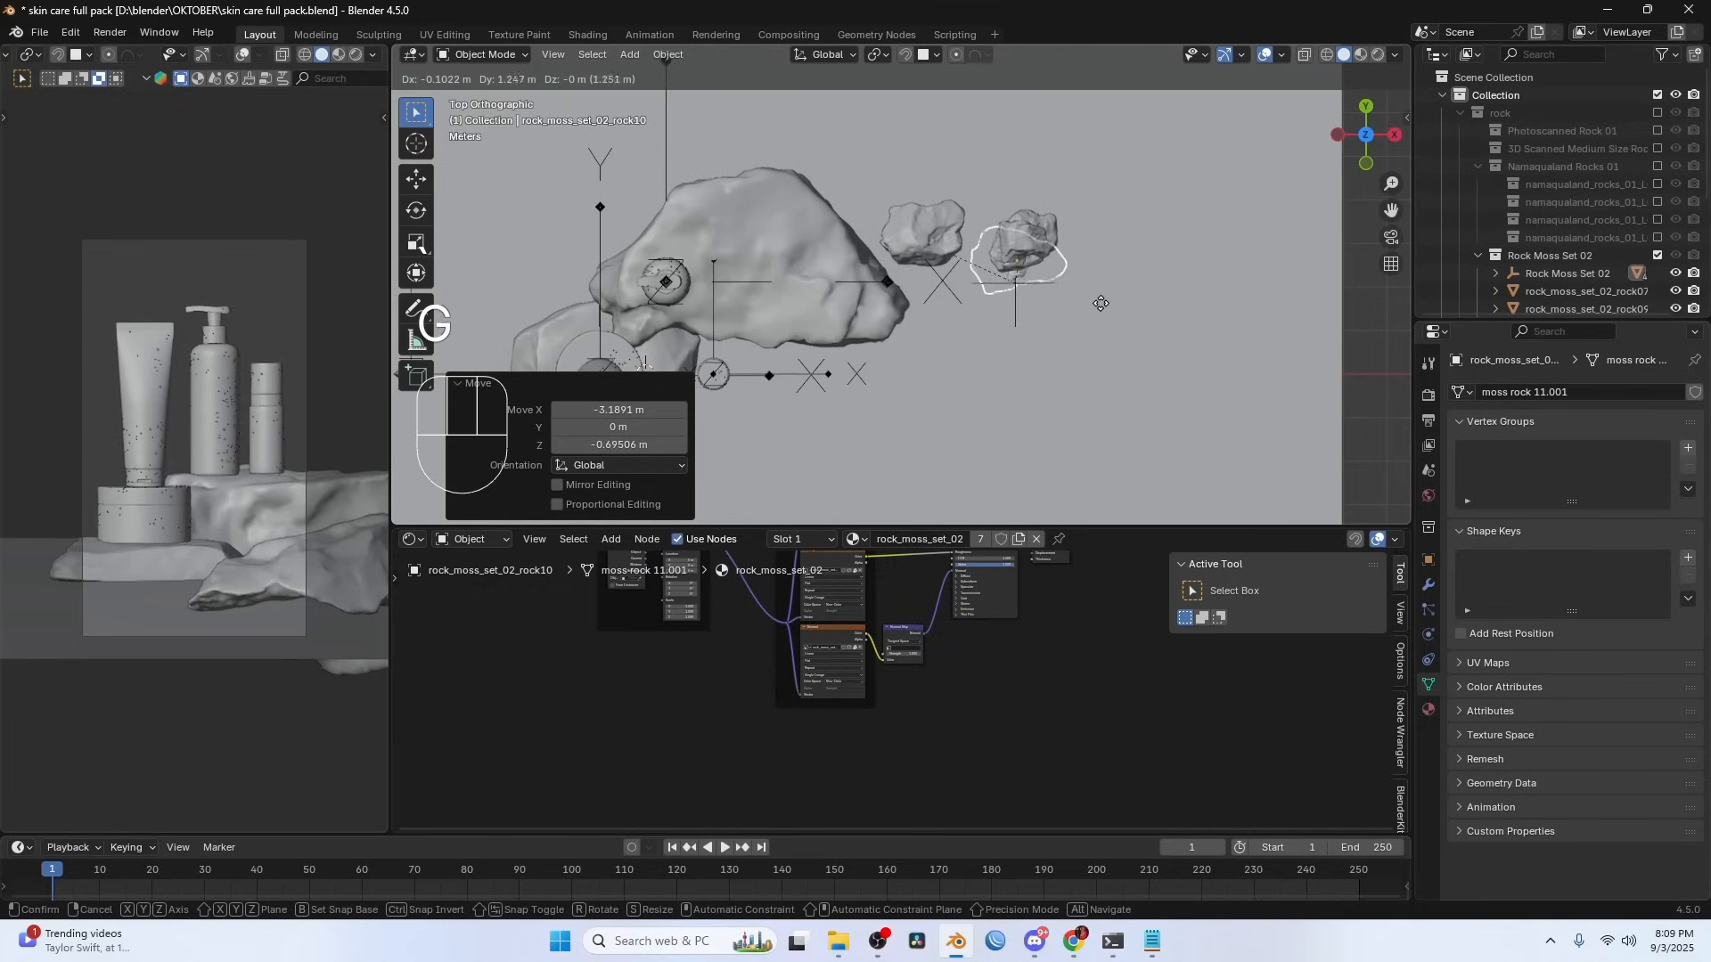
left_click(1105, 292)
- Move rock_moss_set_02_rock11 over the small rock stack in the front view so it rests on top
left_click(902, 223)
key("KP_1")
key("g")
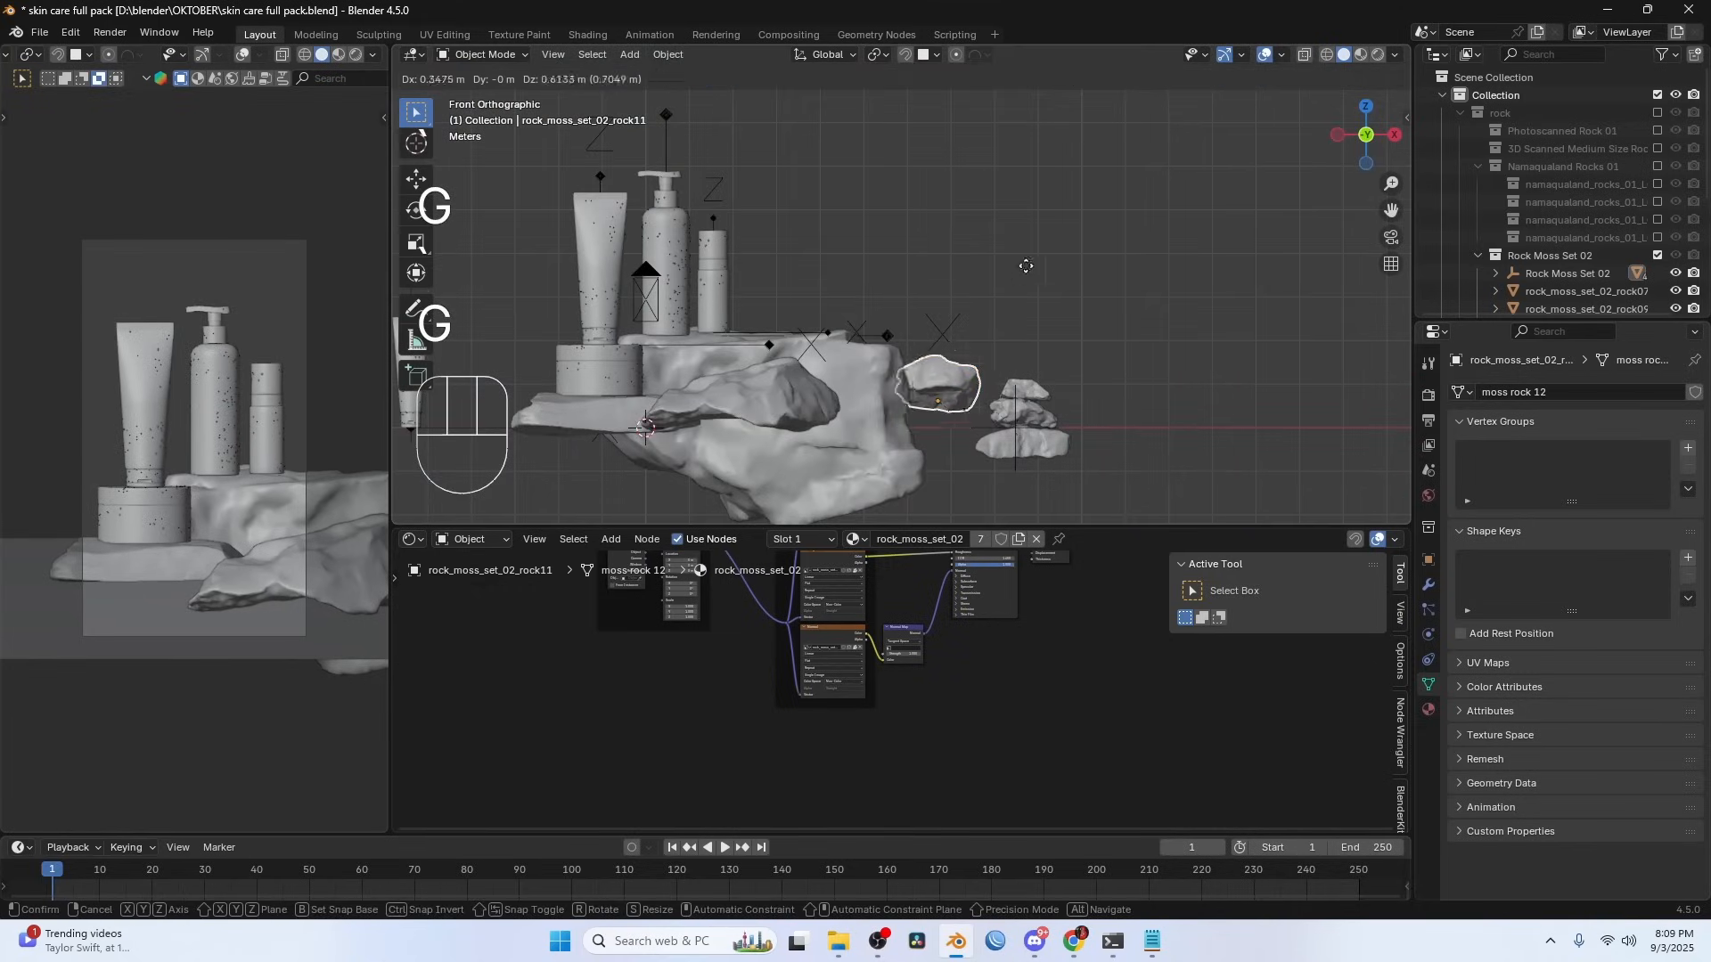
left_click(1088, 263)
- Shift the selected stacked rocks together in the top view so they are centred on the Rock Moss Set 02 empty
middle_click_drag(1088, 264, 1066, 310)
key("KP_1")
key("alt+z")
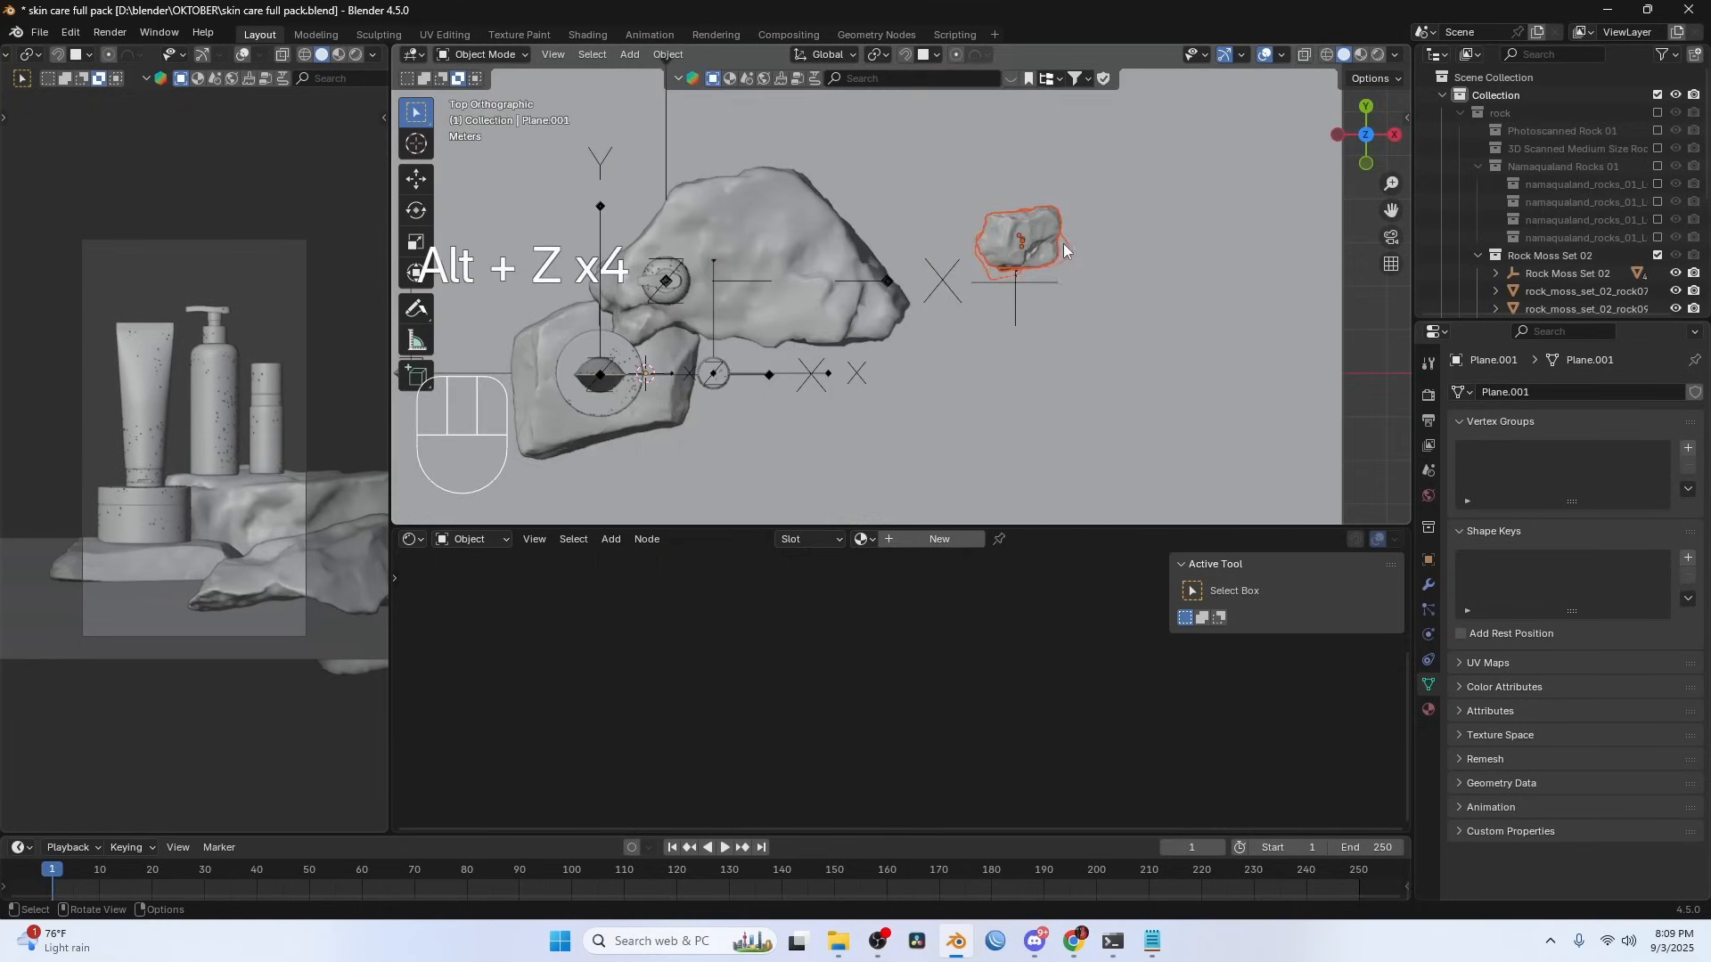
key("g")
left_click(1057, 285)
- Move the Rock Moss Set 02 empty with its rock stack about -11.21 m in X and 8.94 m in Y
left_click(1017, 244)
key("grave")
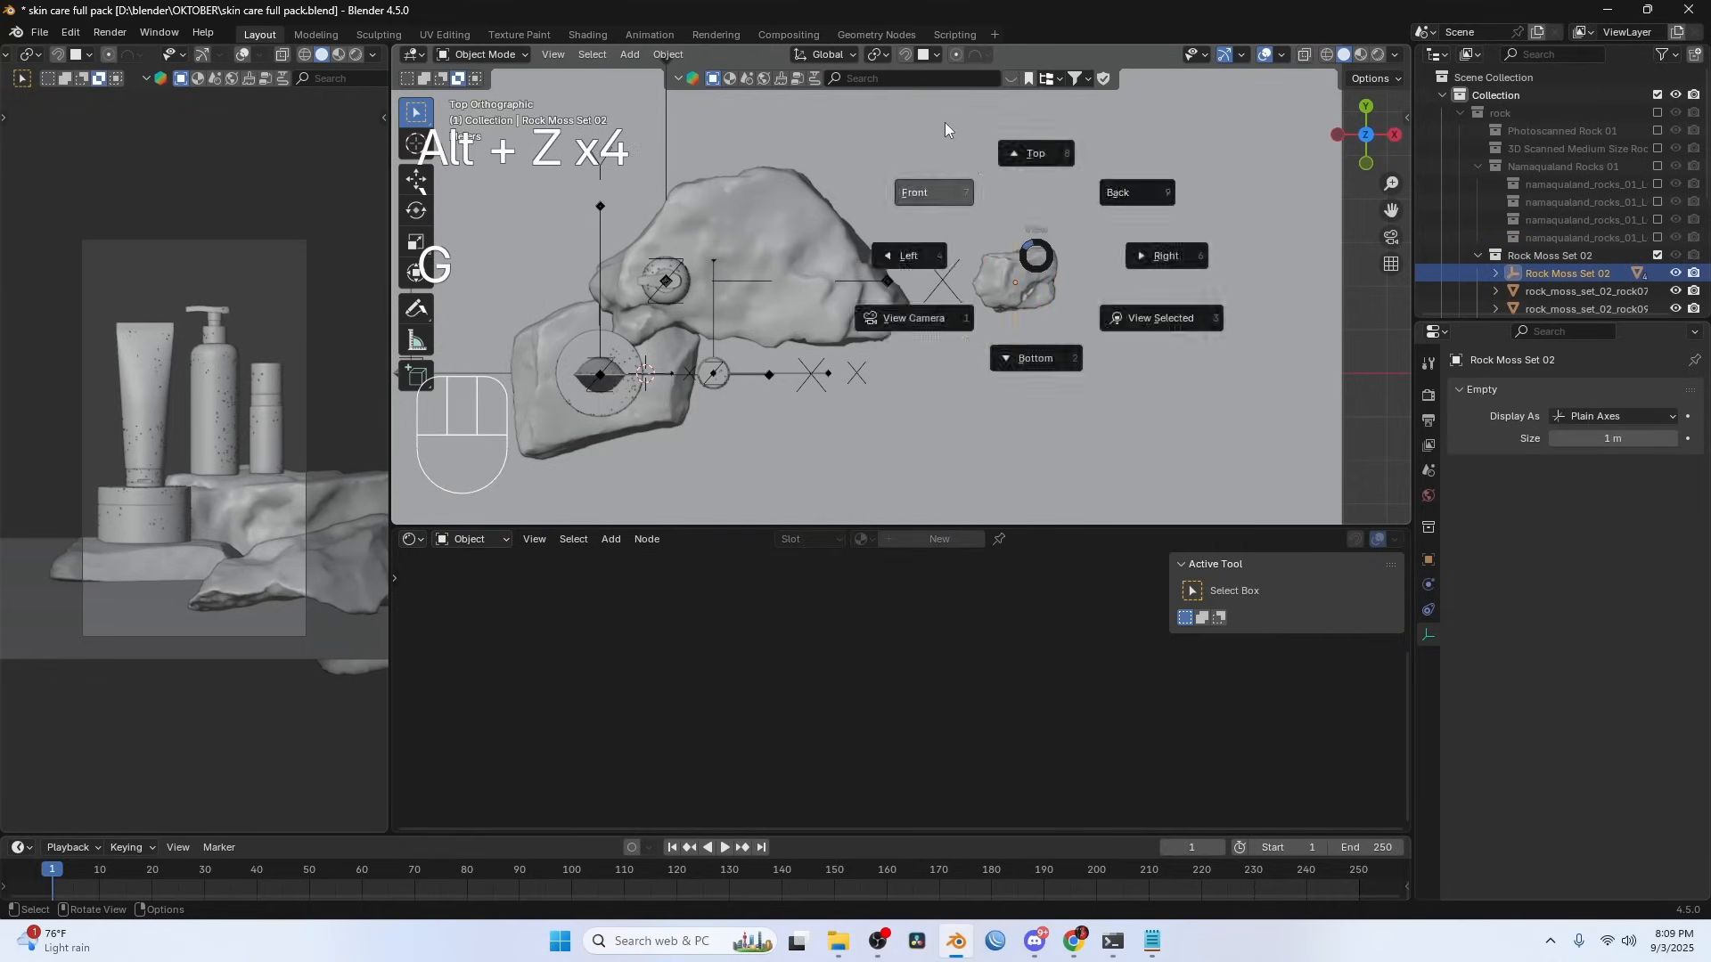
left_click(944, 123)
key("grave")
left_click(999, 169)
key("g")
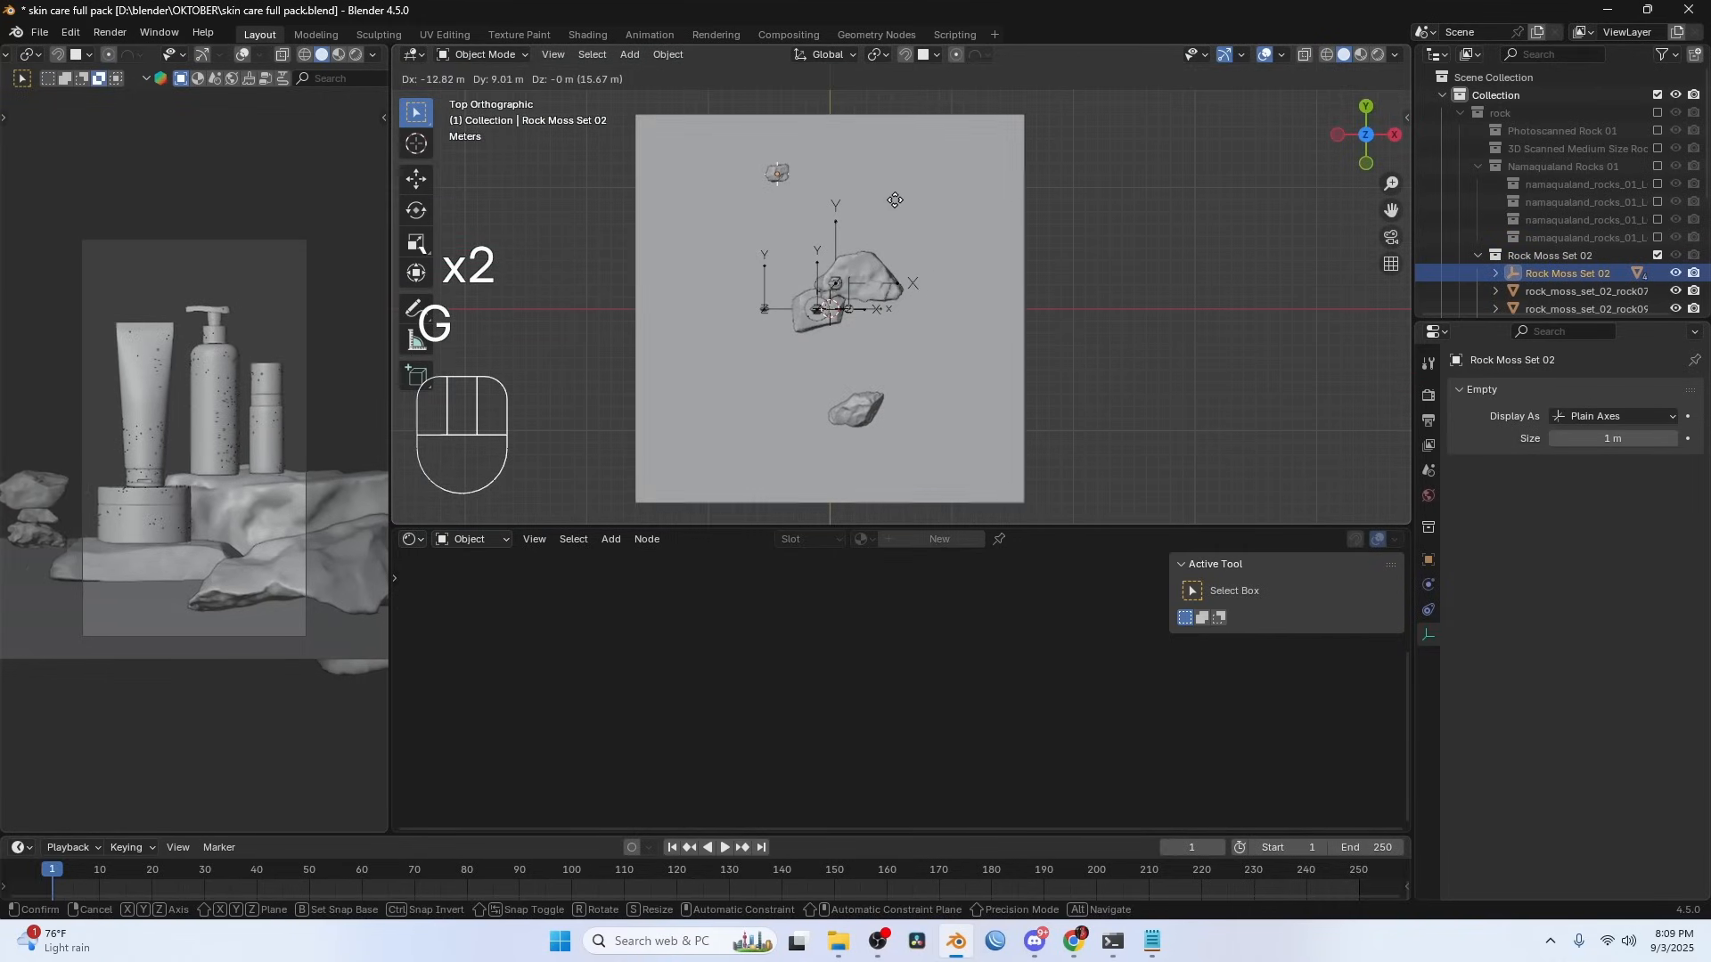
left_click(913, 199)
- Raise the rock stack about 1.03 m along Z and scale it up uniformly behind the products
key("grave")
left_click(862, 173)
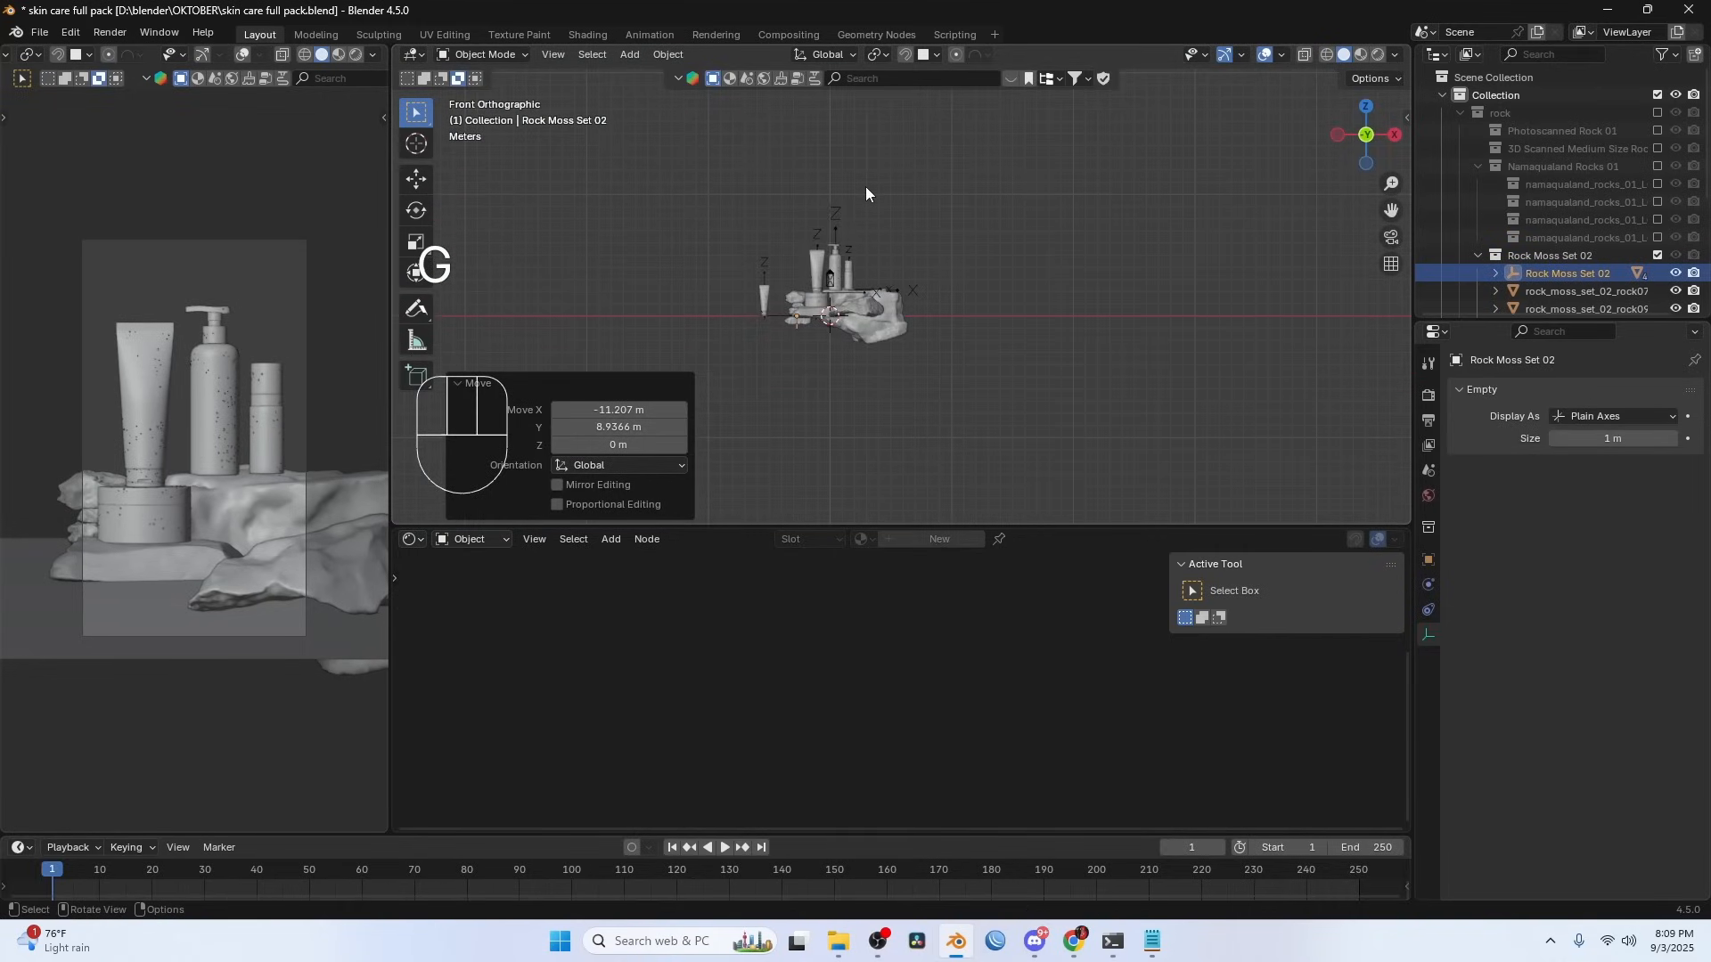
key("g")
right_click(865, 187)
key("g")
key("z")
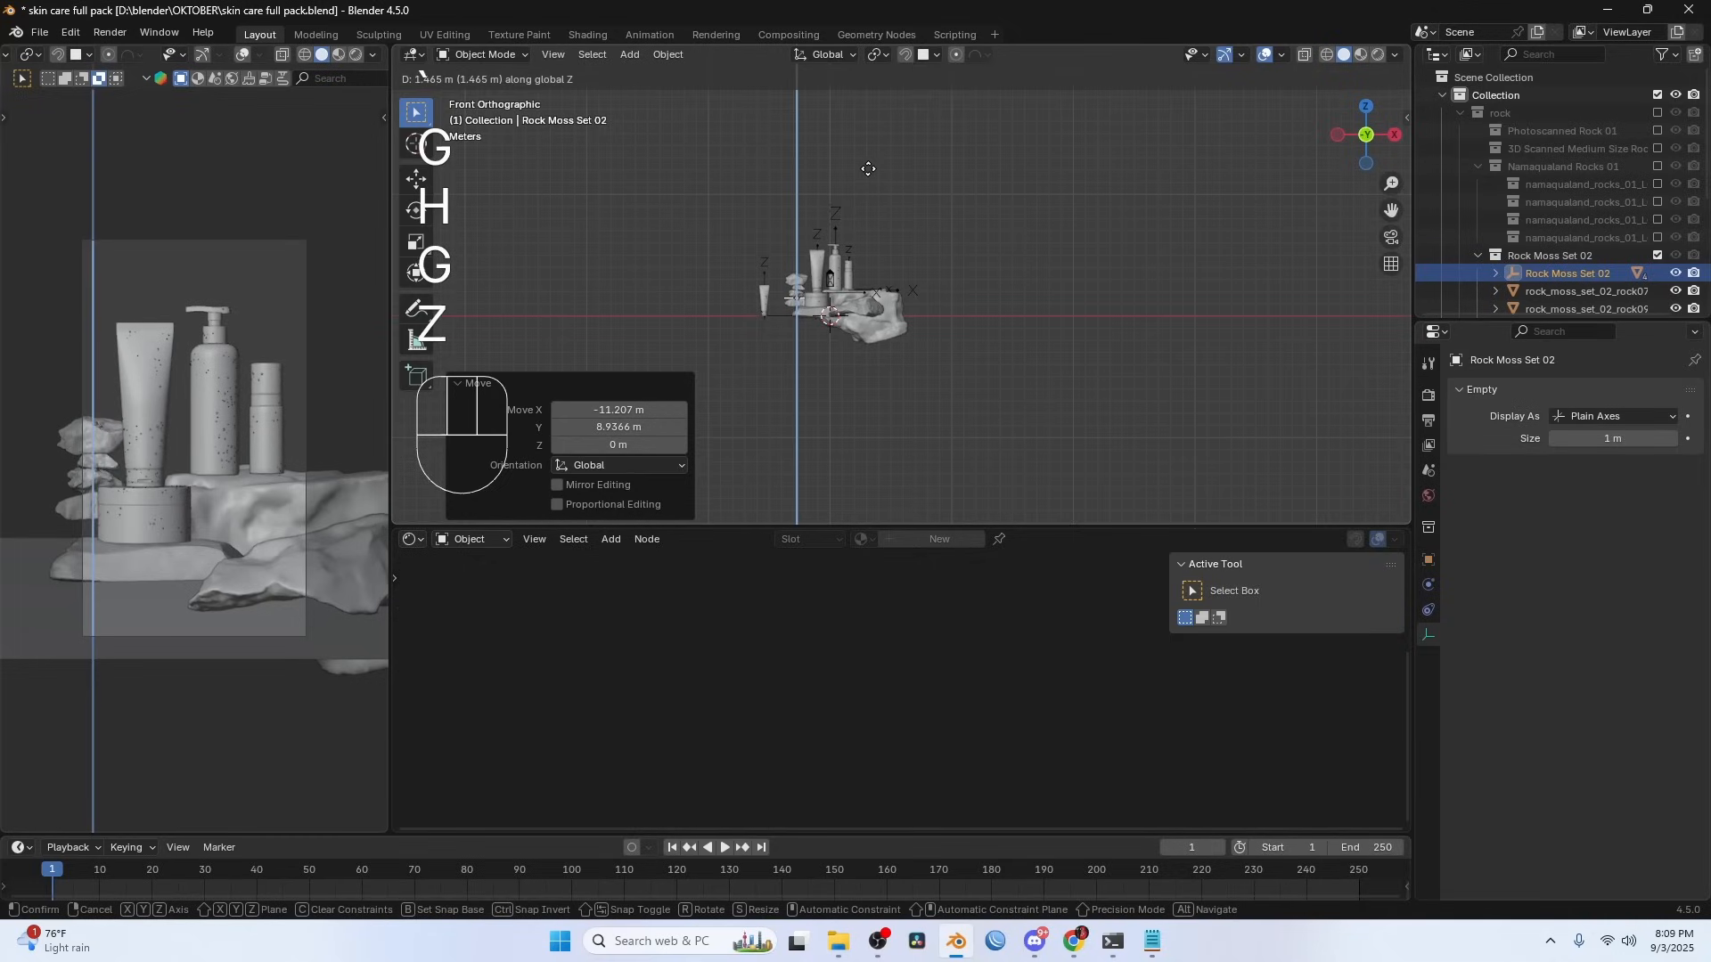
left_click(867, 176)
key("s")
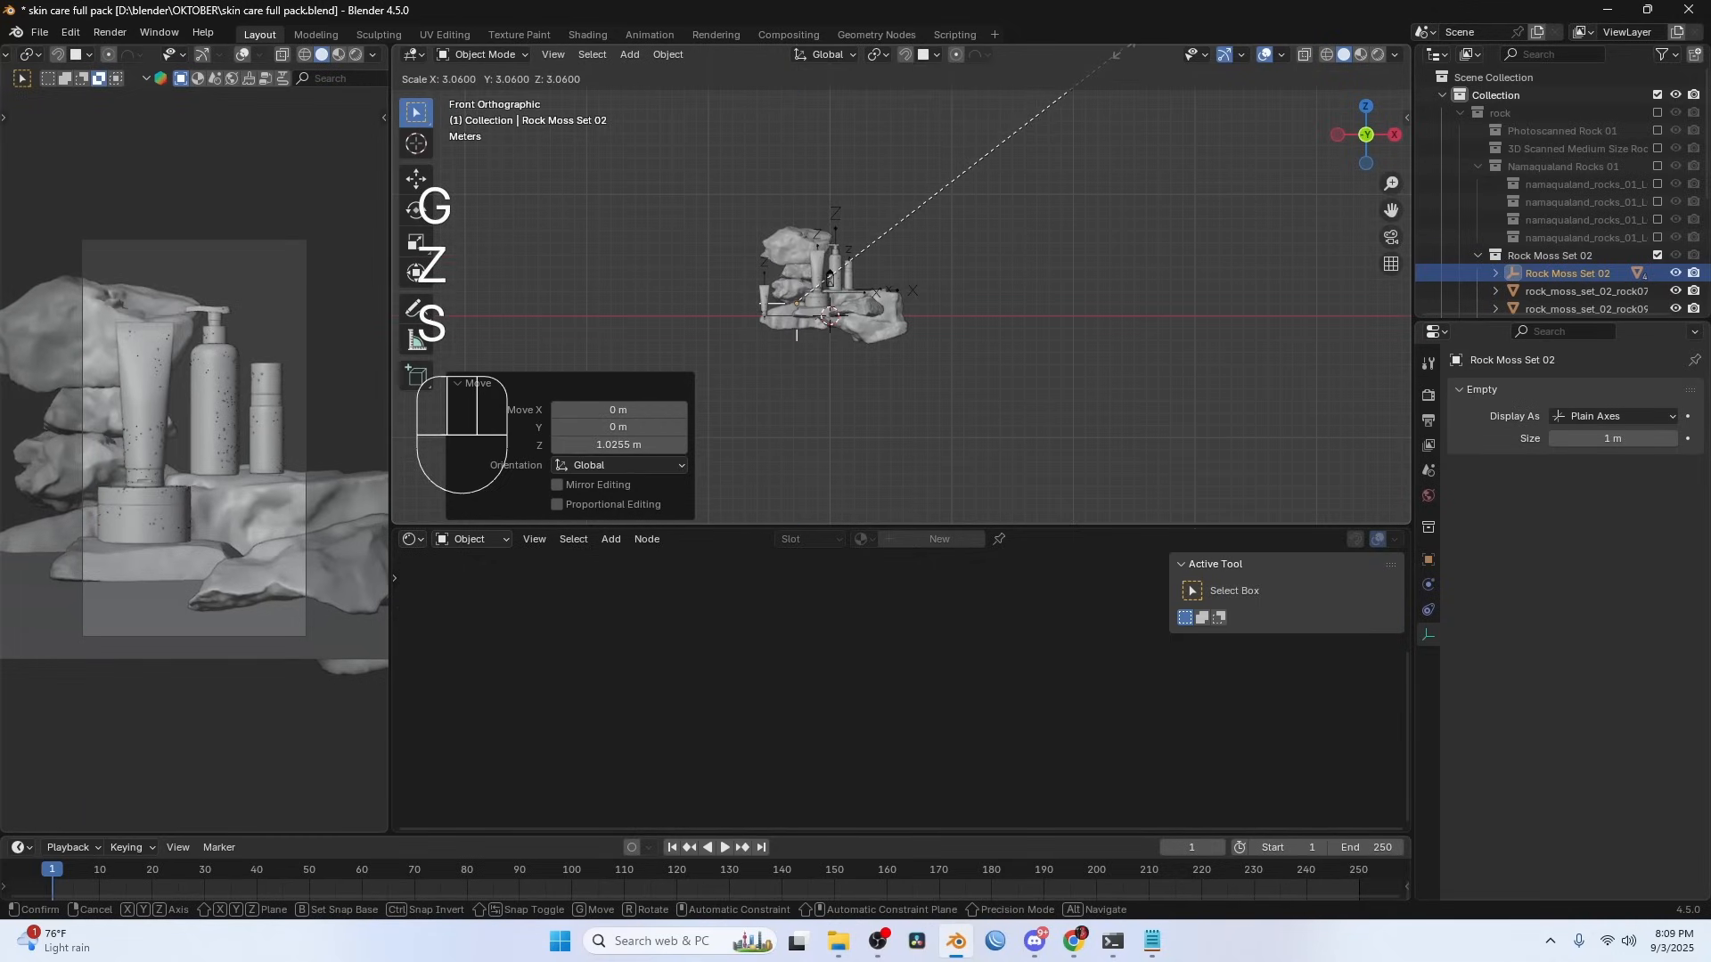
left_click(1285, 461)
- Move the enlarged rock stack about -2.42 m in X and 10.70 m in Y, and refine its position in the top view
key("KP_7")
key("g")
left_click(890, 201)
scroll(890, 202, "down", 4)
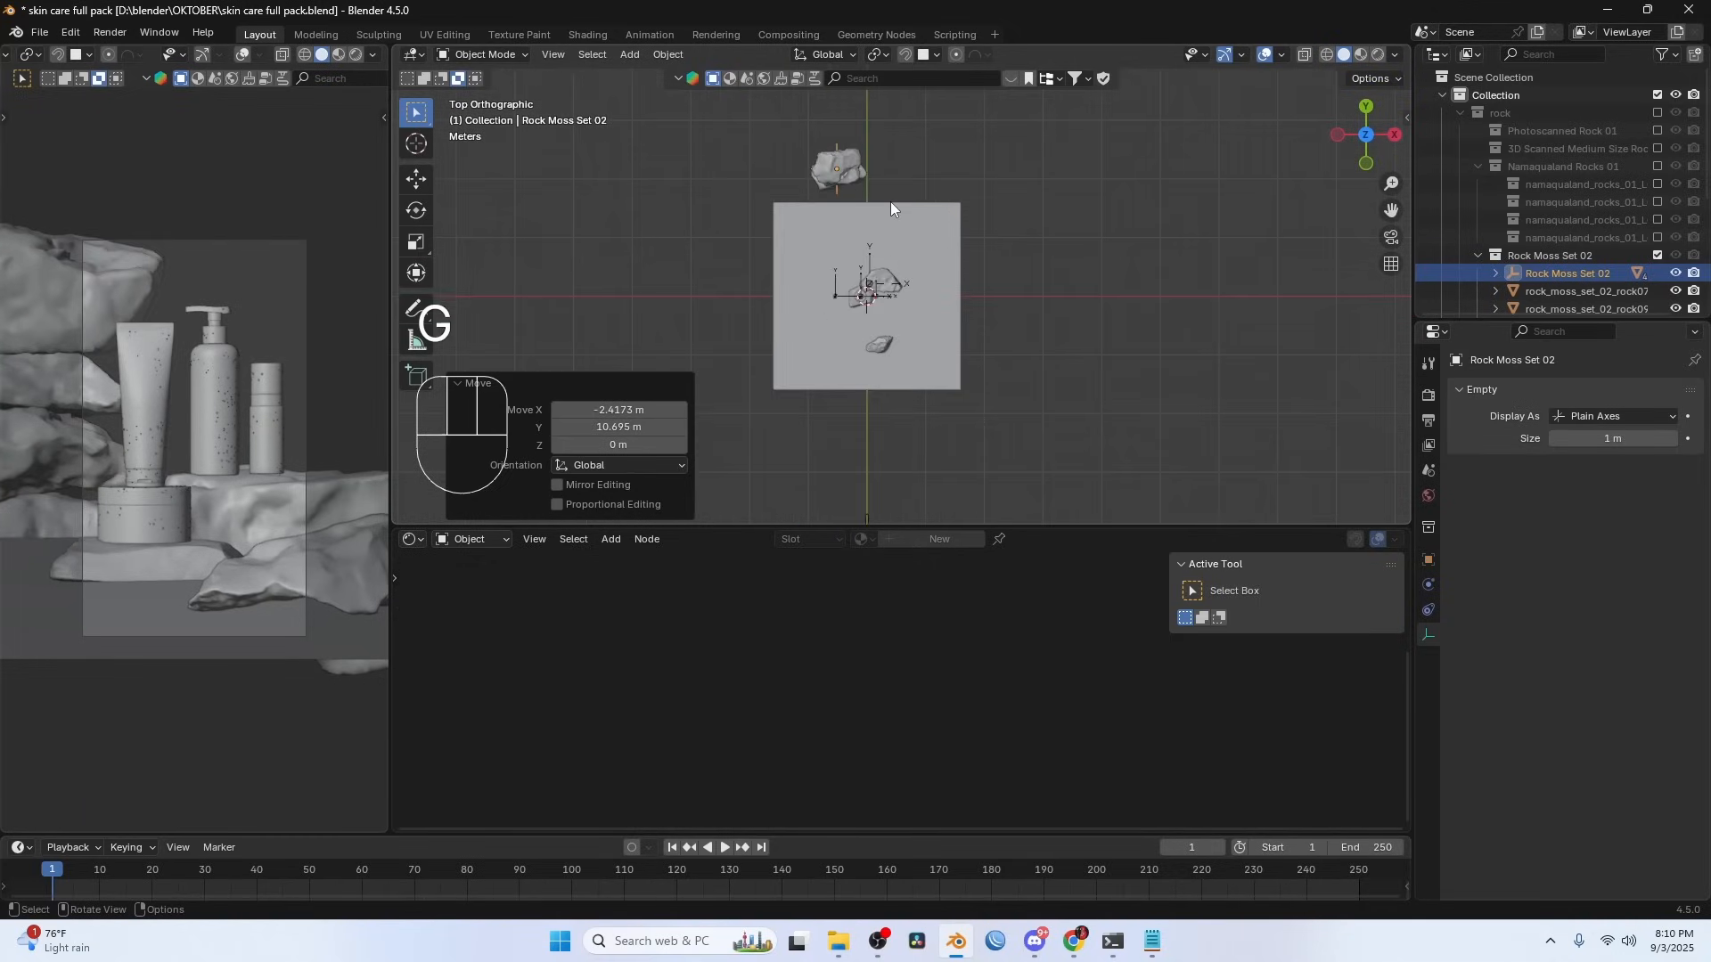
key("g")
left_click(936, 283)
- Rotate the rock stack about -240 degrees in the top view and shift it about -0.91 m in X and 0.61 m in Z
key("r")
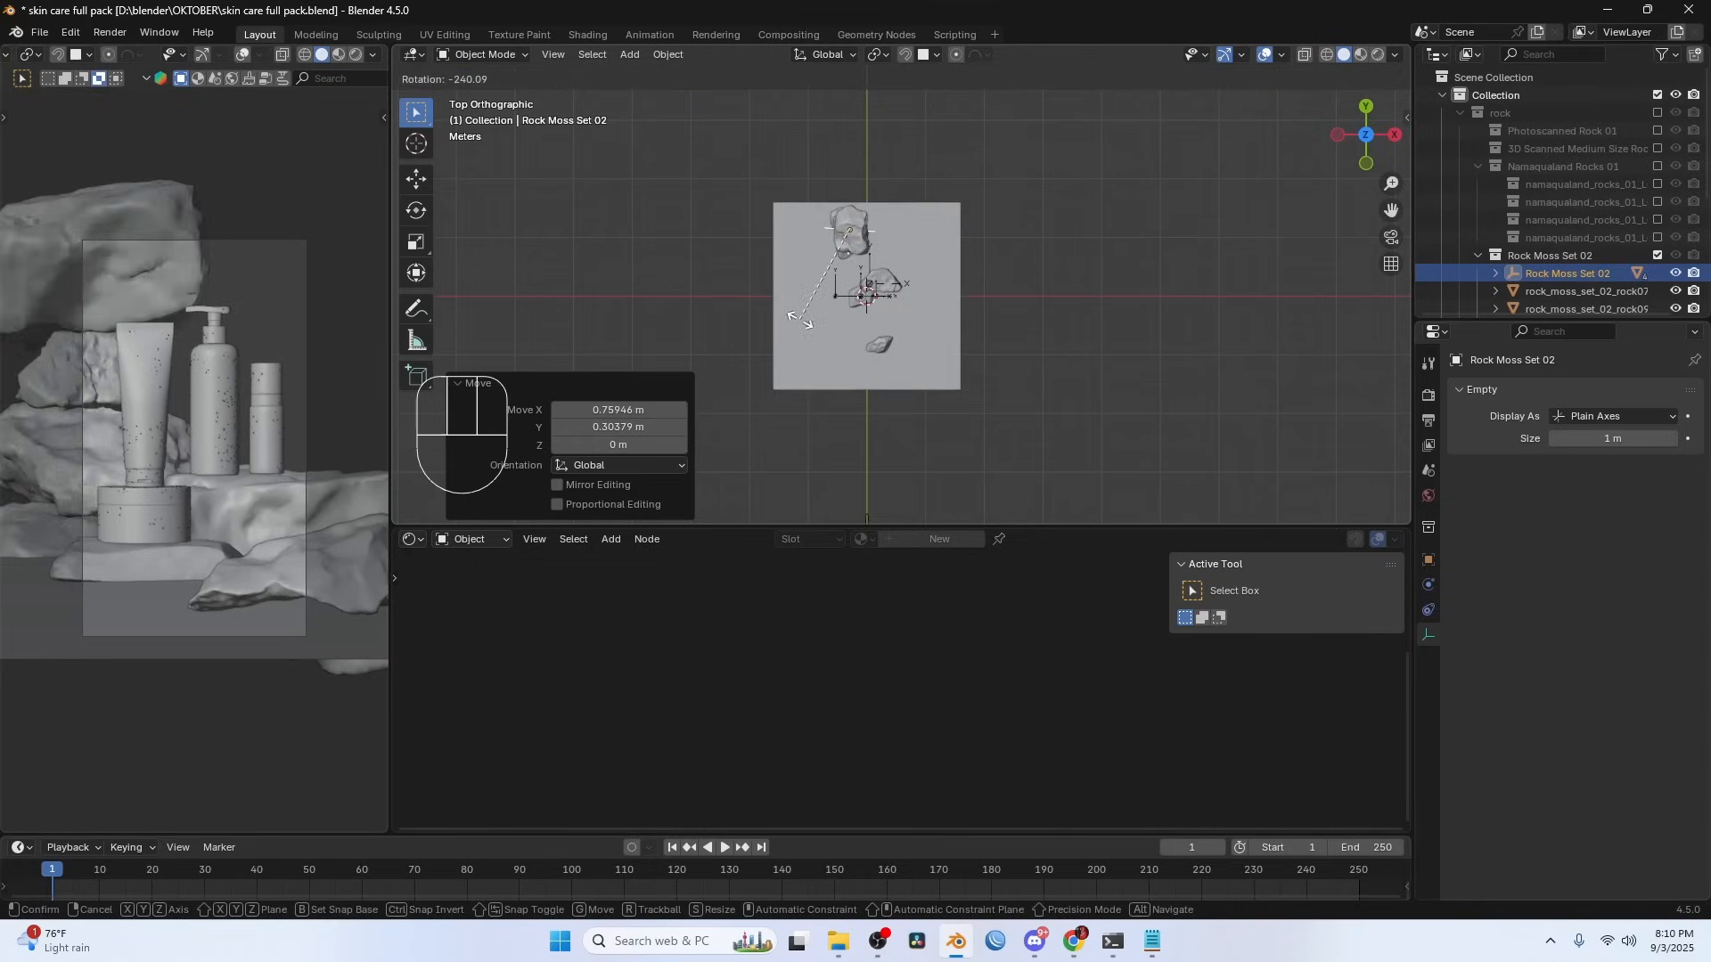
left_click(806, 303)
key("KP_1")
key("g")
left_click(796, 295)
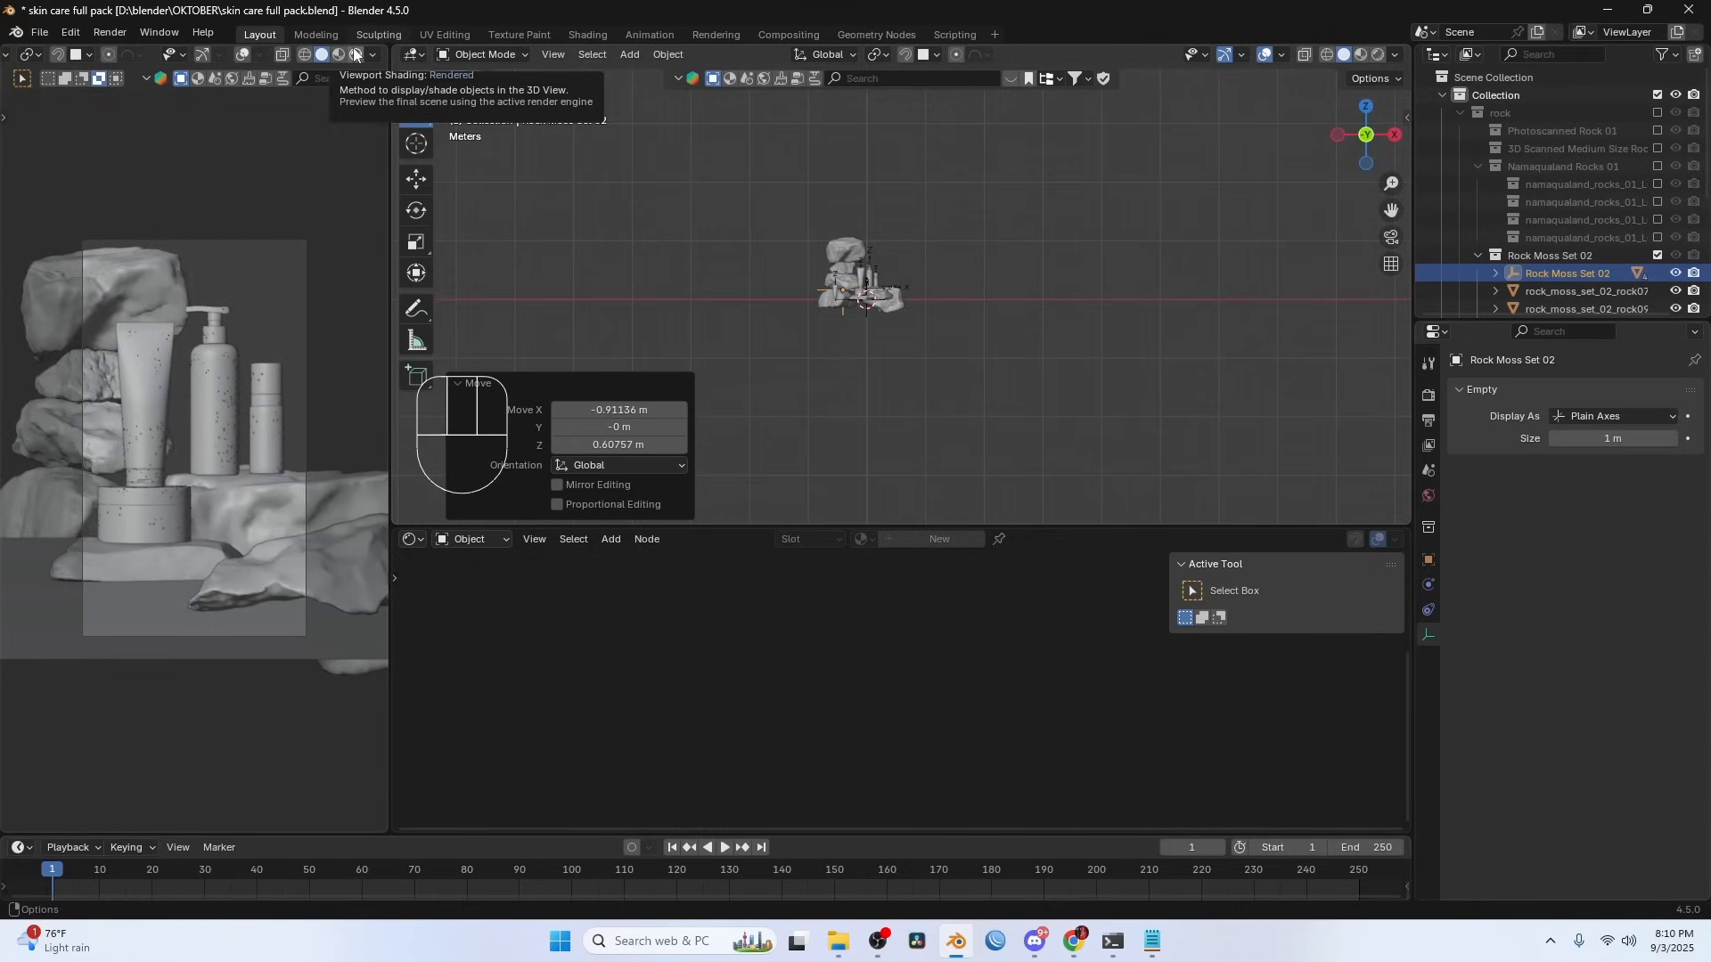
- Switch the camera preview to Rendered shading with Scene Lights and Scene World disabled, and save the file
left_click(355, 55)
left_click(372, 55)
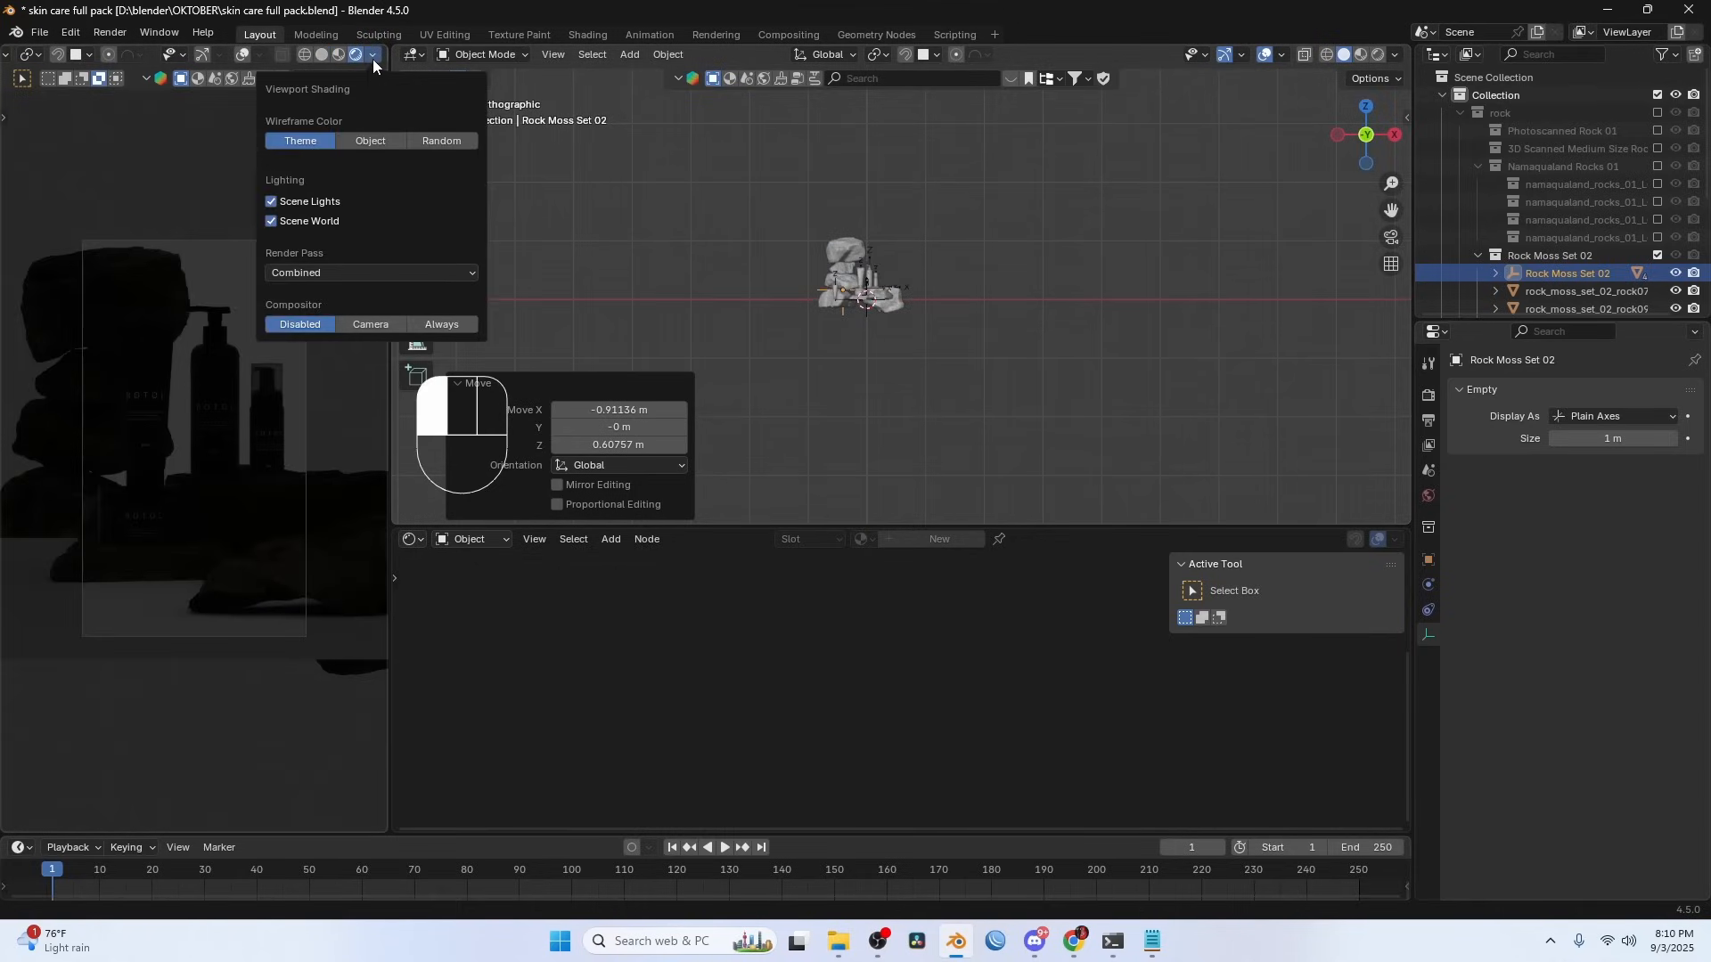
left_click(272, 201)
left_click(271, 221)
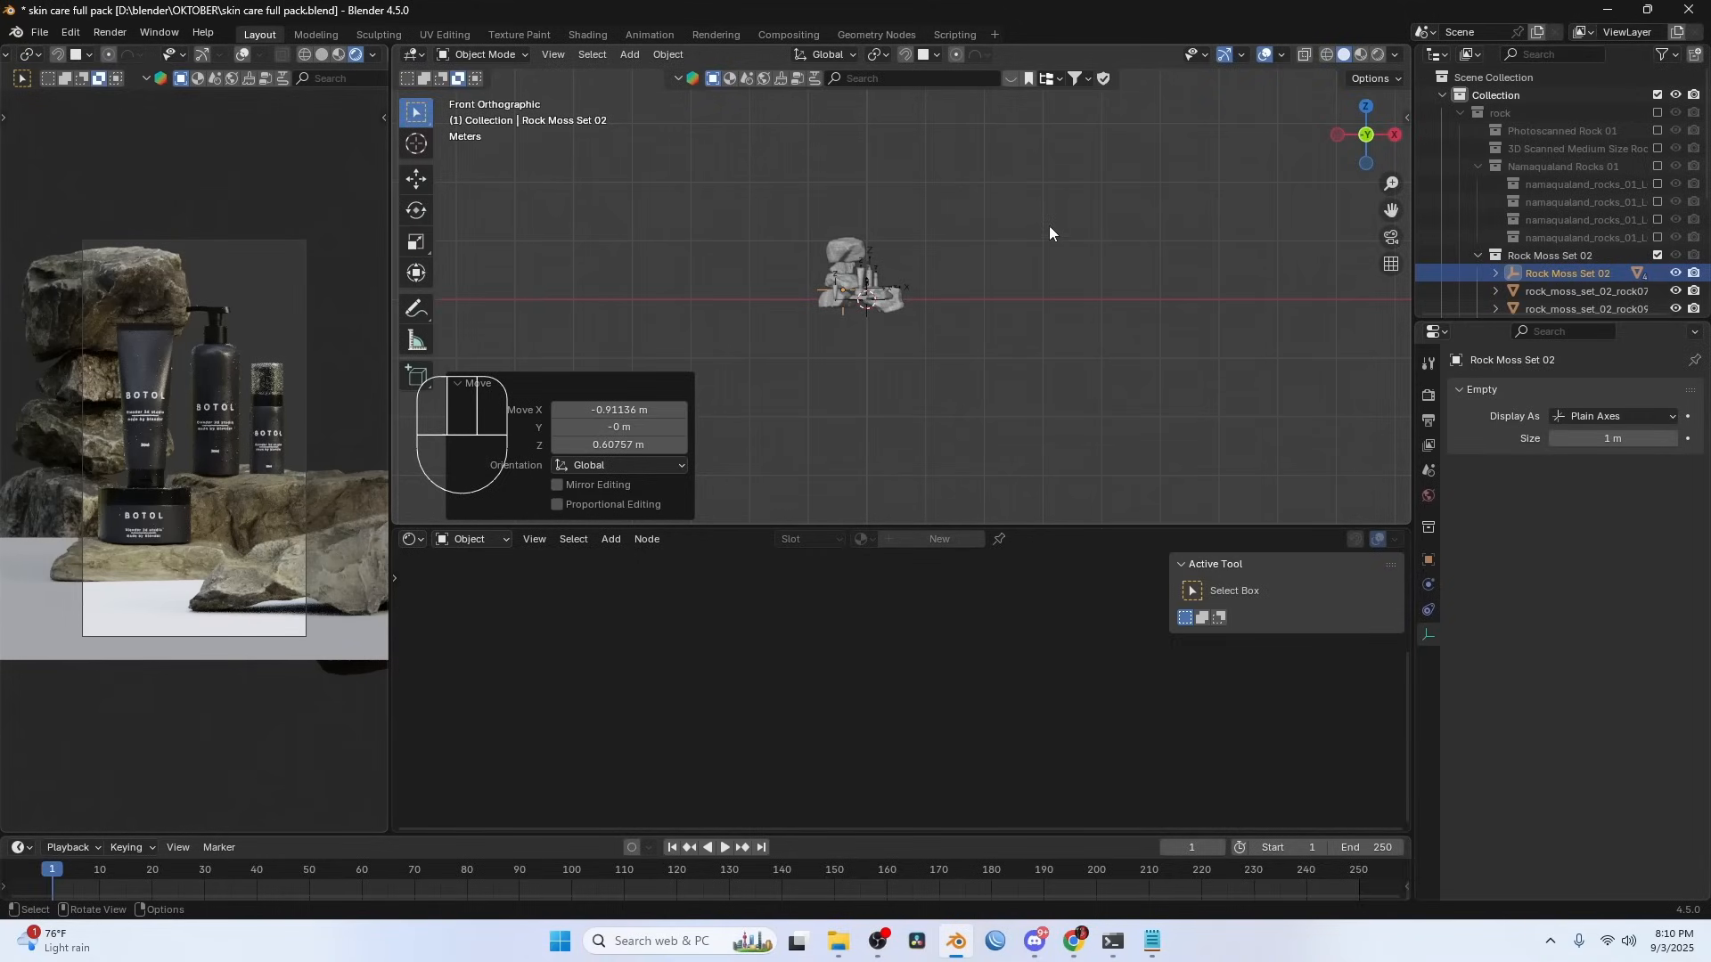
scroll(1050, 226, "up", 4)
key("ctrl+s")
middle_click_drag(987, 266, 1058, 206, "shift")
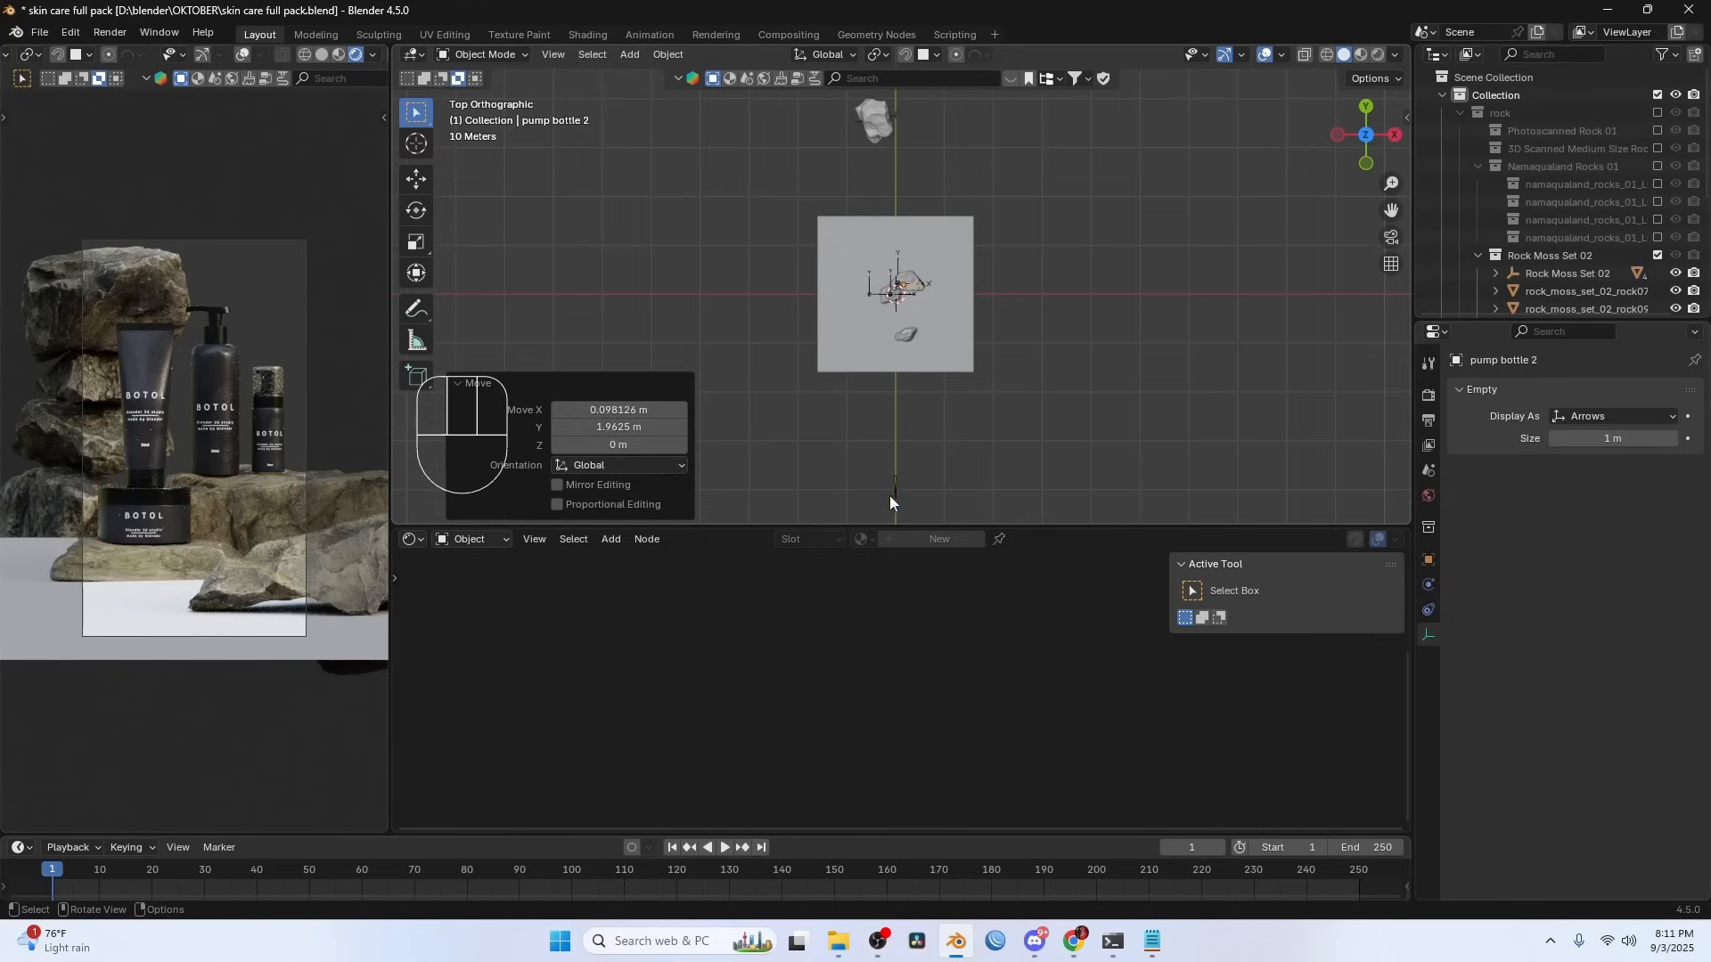
- Move the camera along the Y axis closer to the products
left_click(895, 491)
key("g")
key("y")
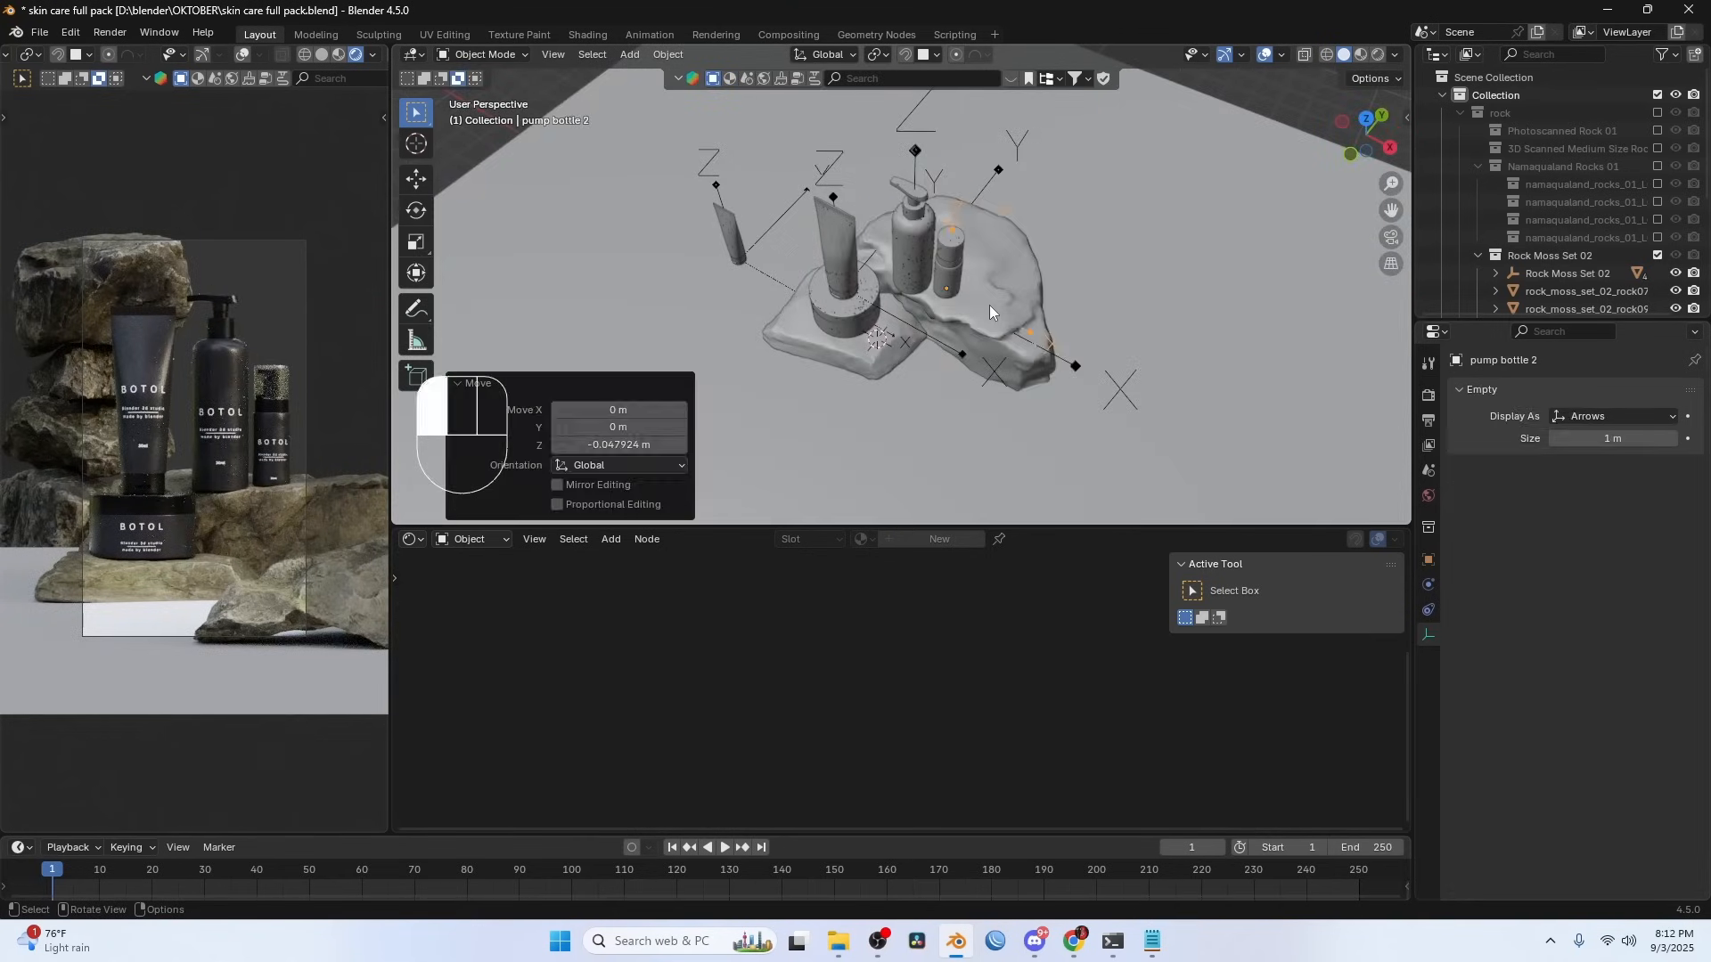
- Insert a Hue/Saturation/Value node between the Base Color texture and the Principled BSDF in the large rock's rock_moss_set_02 material
left_click(1007, 323)
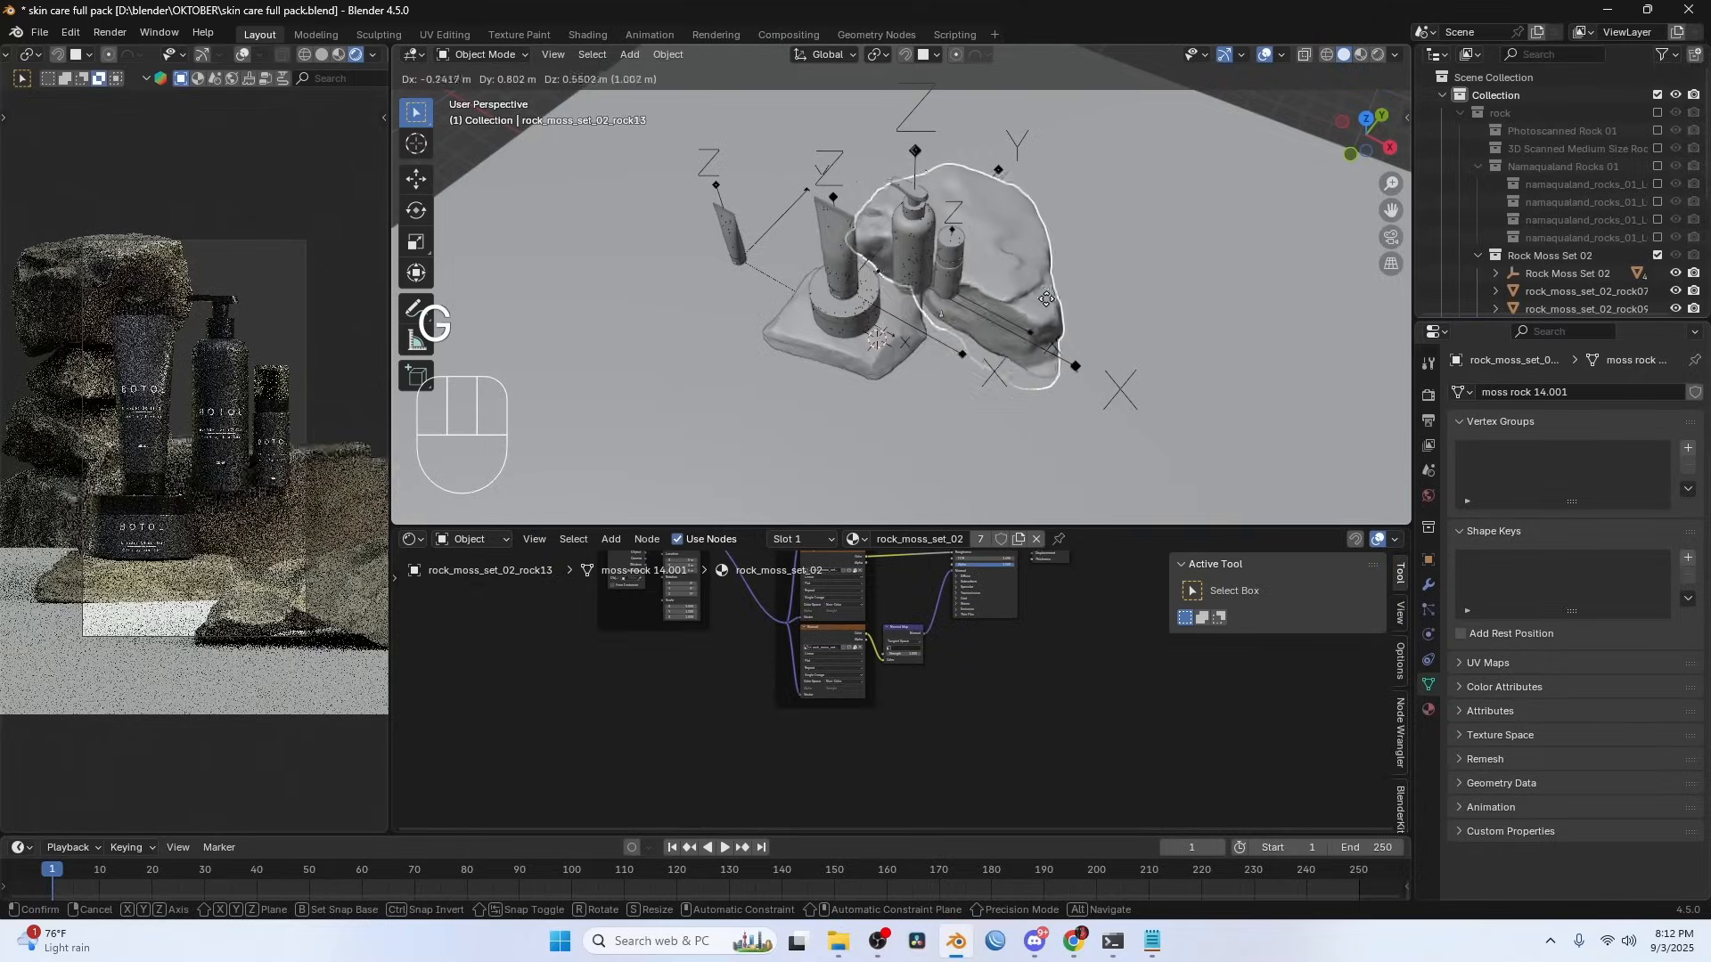
scroll(980, 664, "down", 2)
scroll(1008, 670, "up", 6)
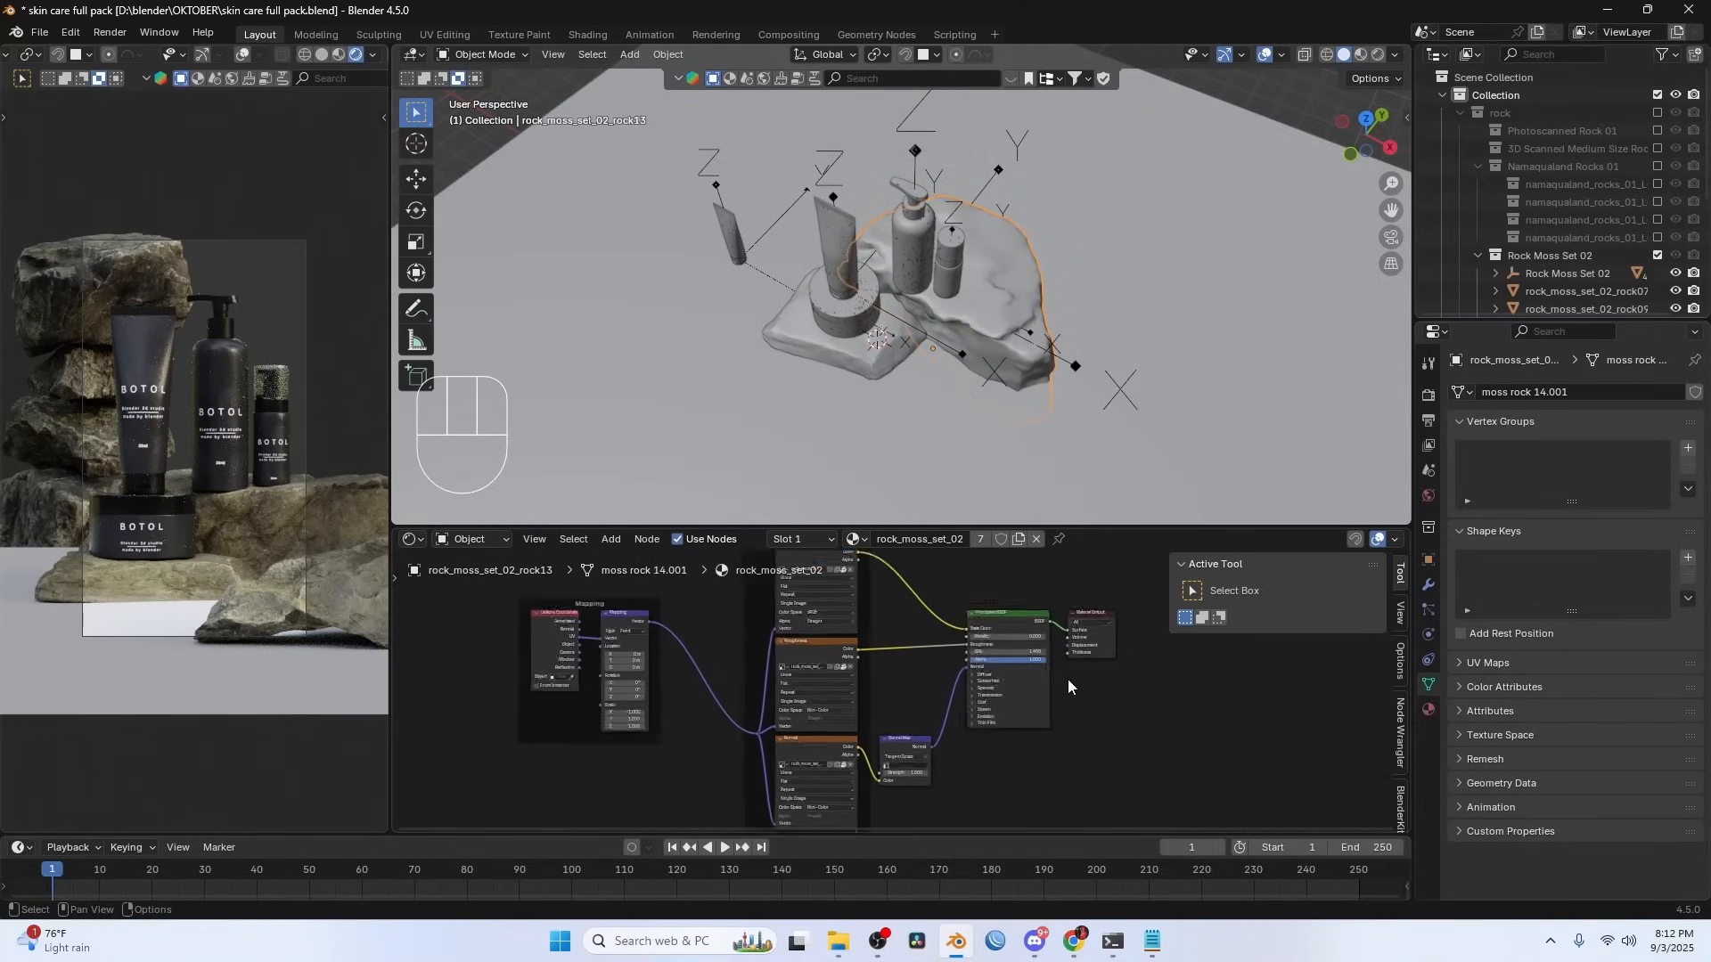
key("shift+a")
left_click(884, 693)
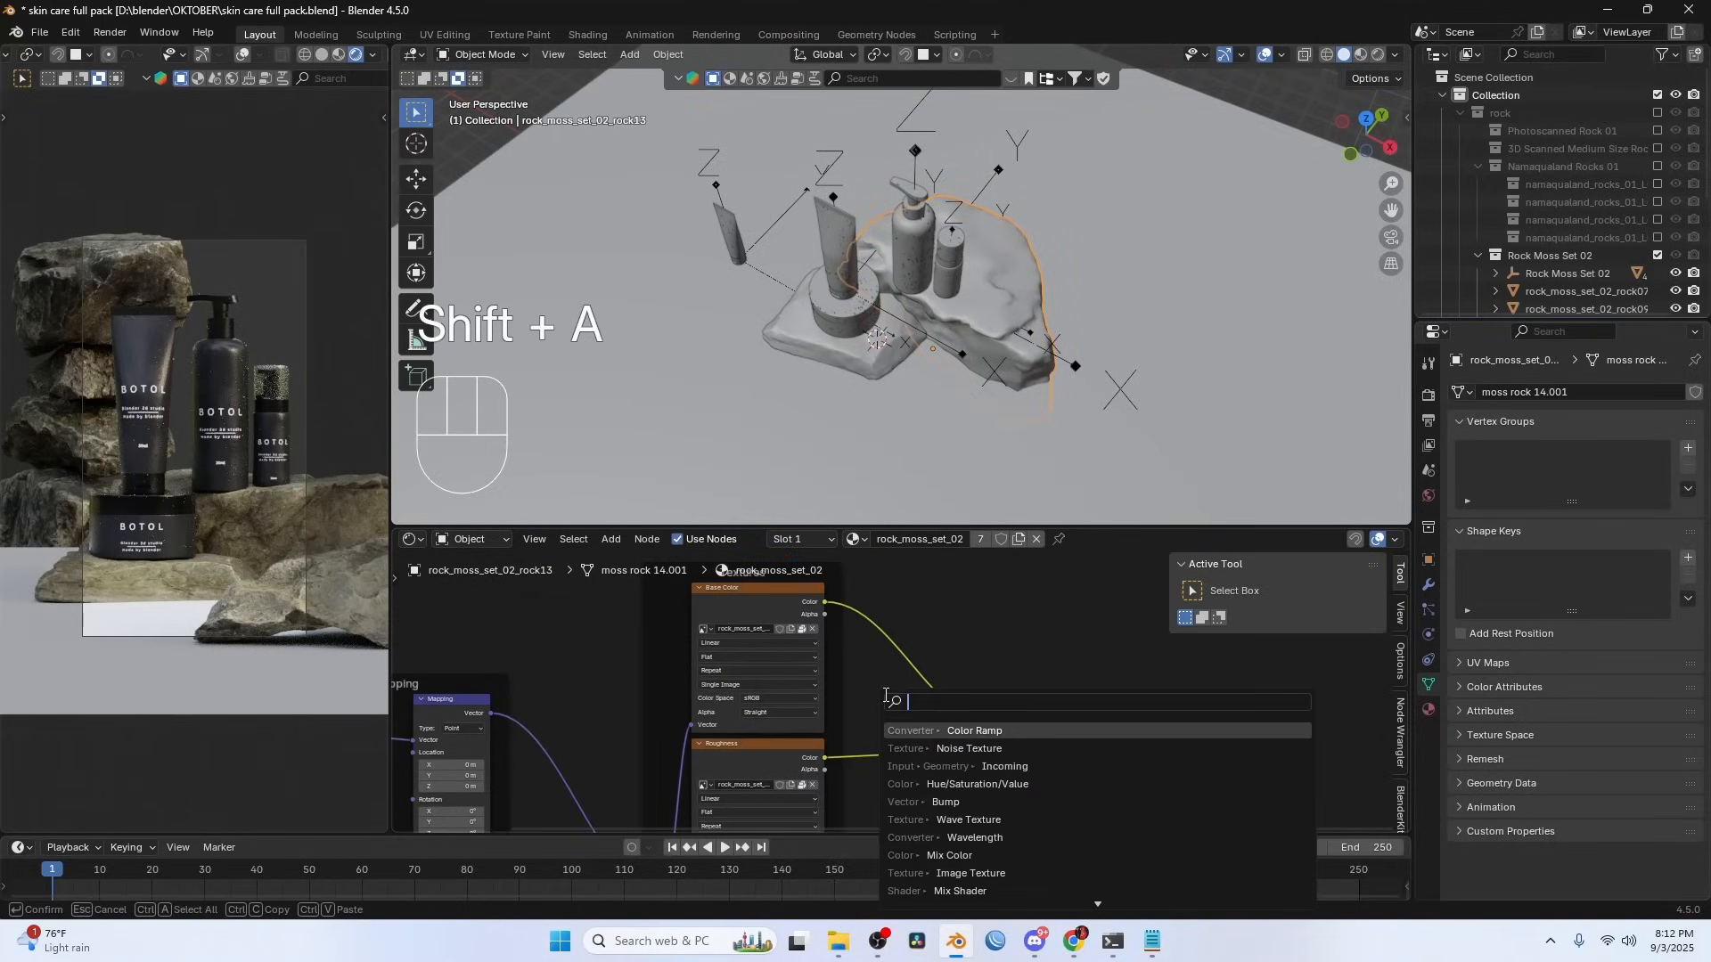
type("hue")
key("Return")
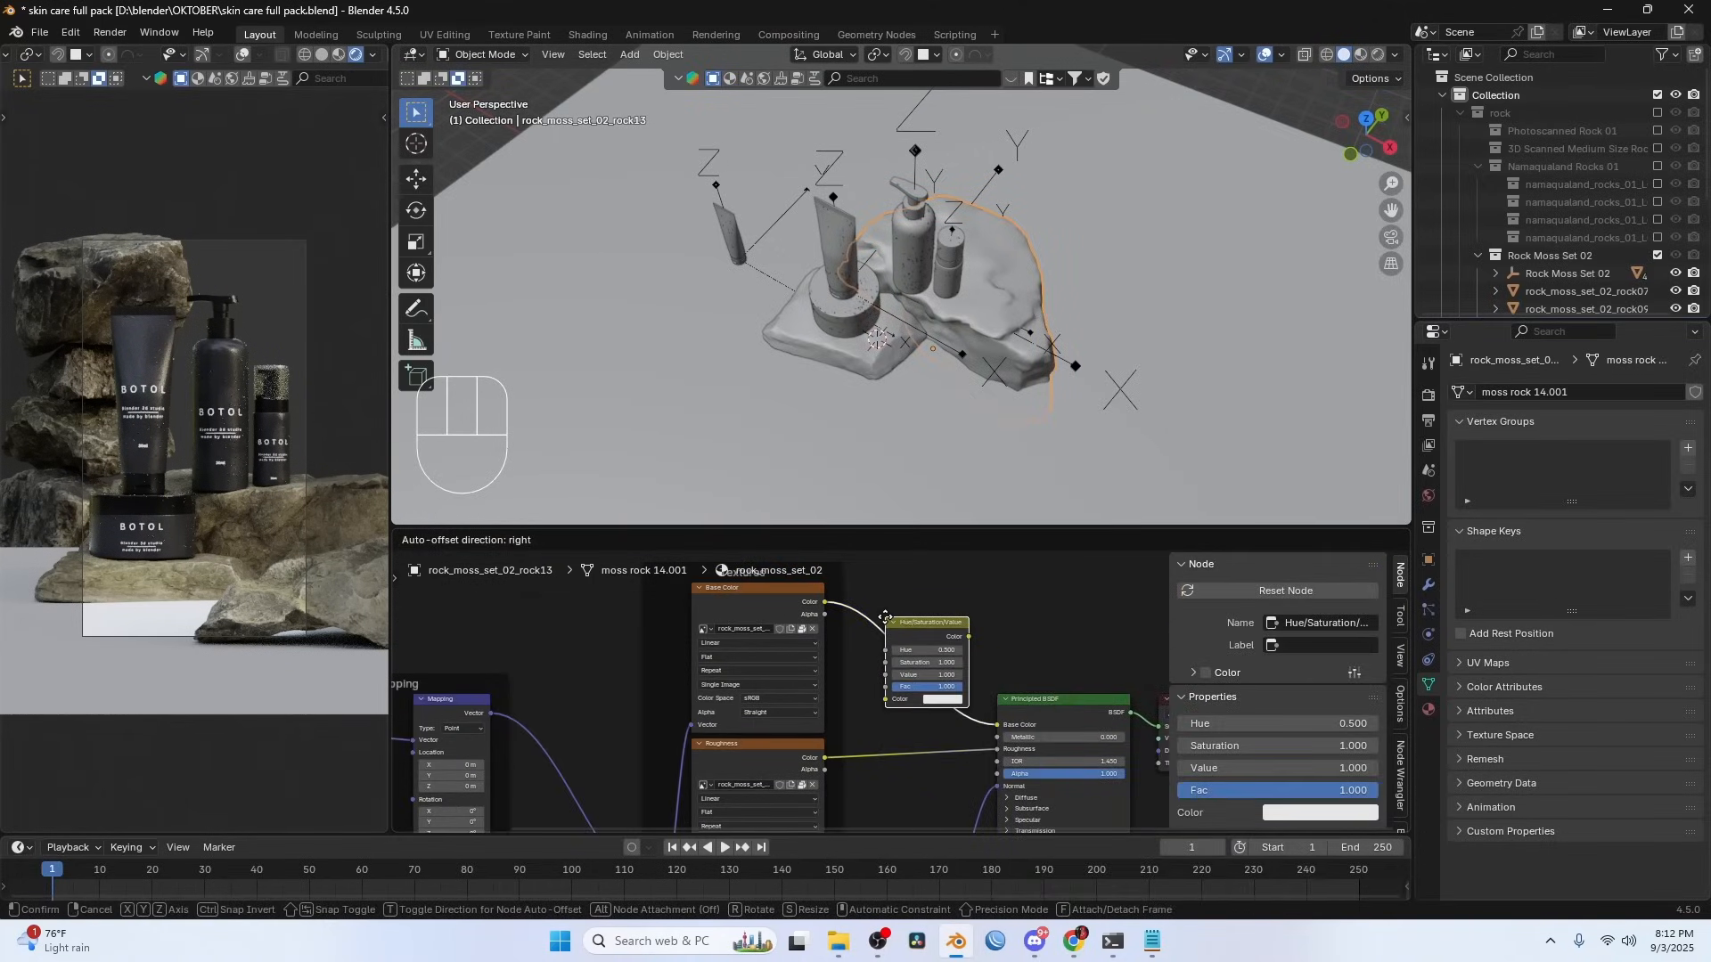
left_click(950, 651)
- Set the Hue/Saturation/Value node's Saturation to 0 and Value to 2 to make the rocks light grey
scroll(900, 692, "up", 2)
key("n")
mouse_move(944, 665)
left_mouse_down()
mouse_move(984, 677)
mouse_move(964, 648)
left_mouse_up()
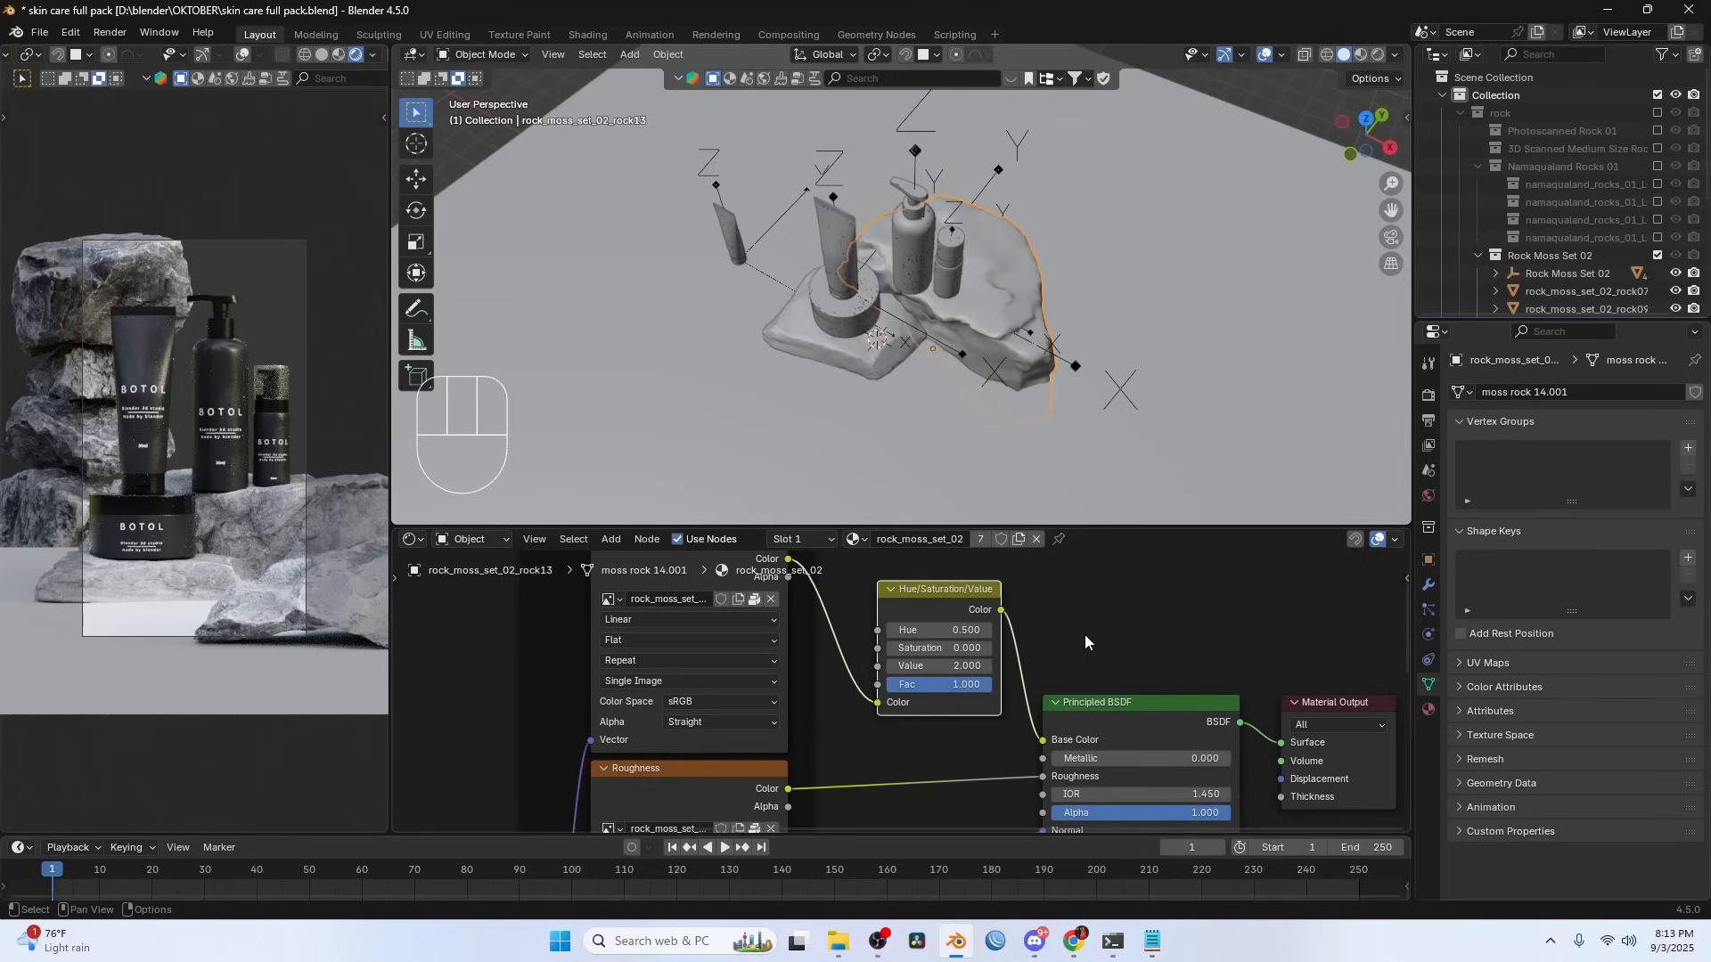
- Disconnect the roughness texture from the rock's Principled BSDF and set its Roughness to 0.036
middle_click_drag(1085, 663, 1147, 628)
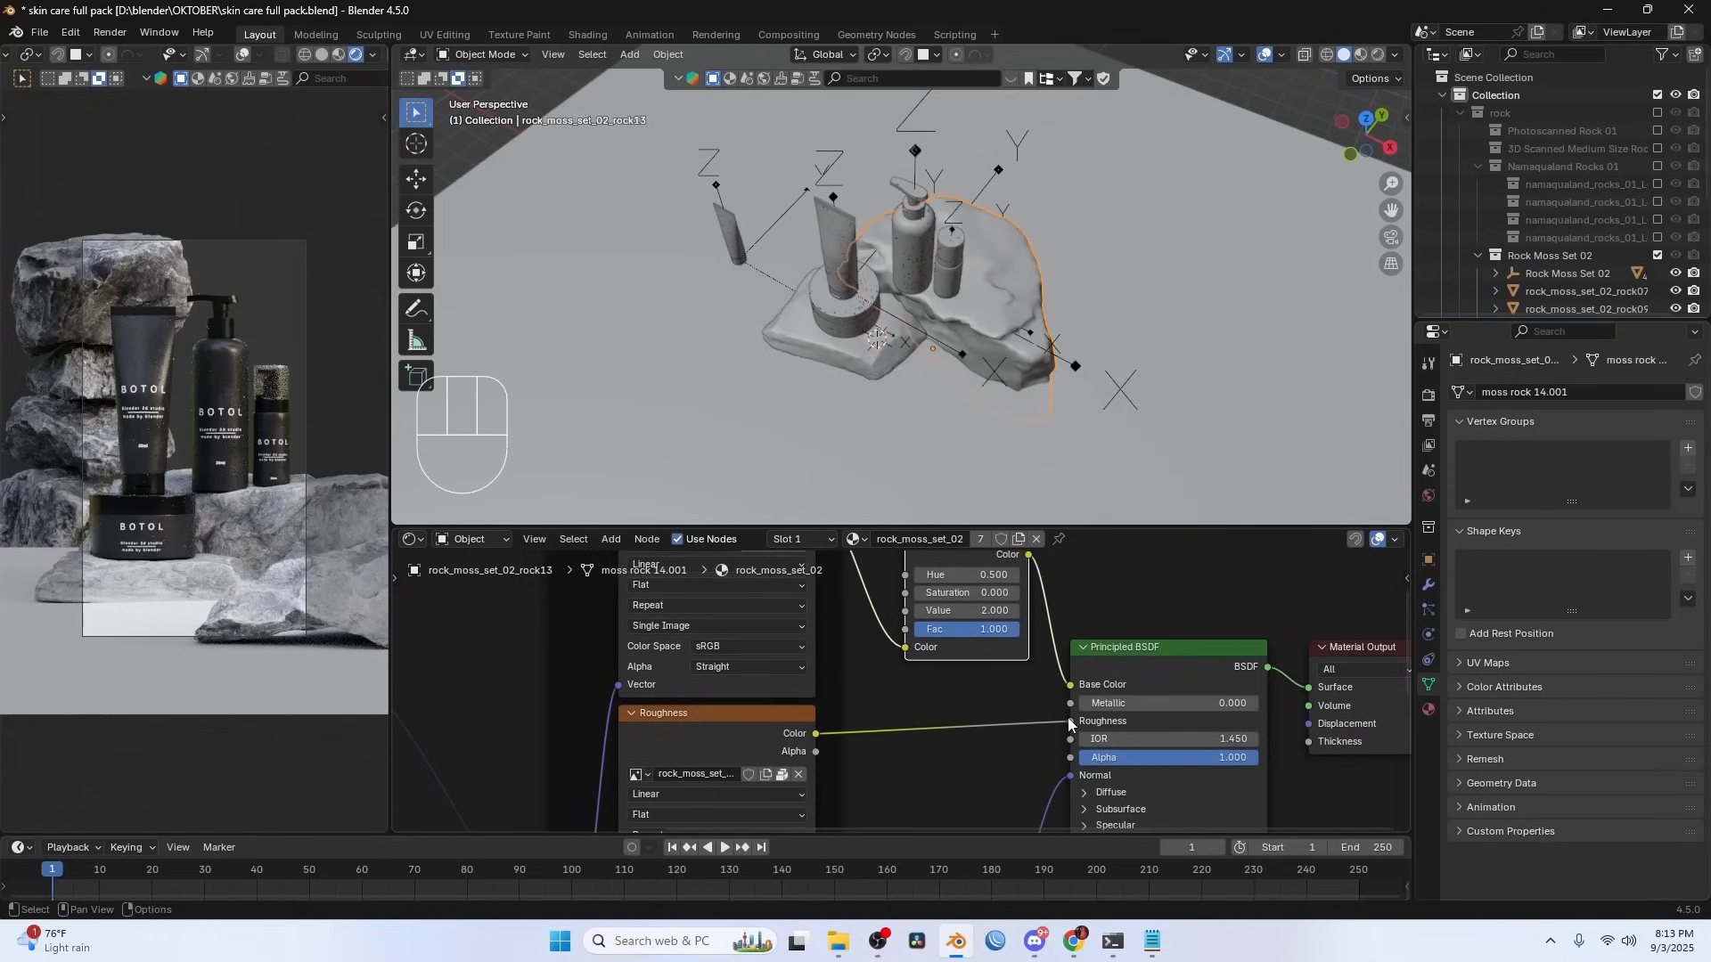
left_click_drag(1070, 721, 991, 729)
left_click_drag(1122, 721, 1062, 721)
scroll(250, 452, "up", 5)
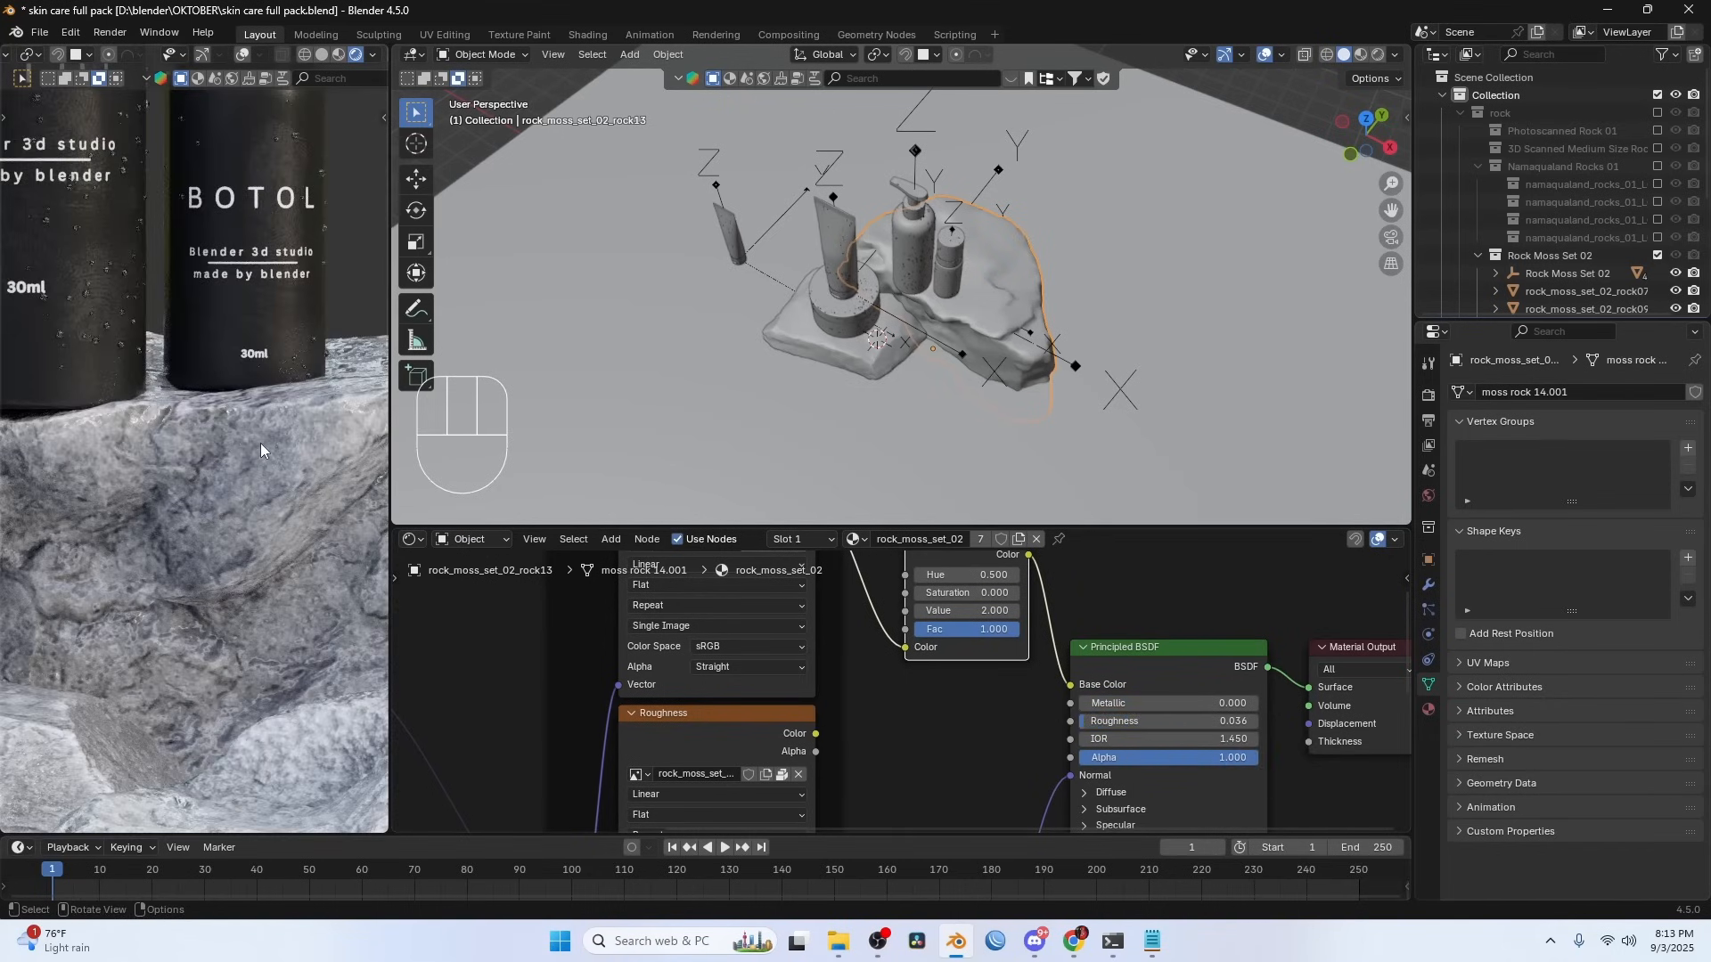
- Define a render region around the camera frame and enlarge the framed products in the camera preview
scroll(261, 442, "down", 7)
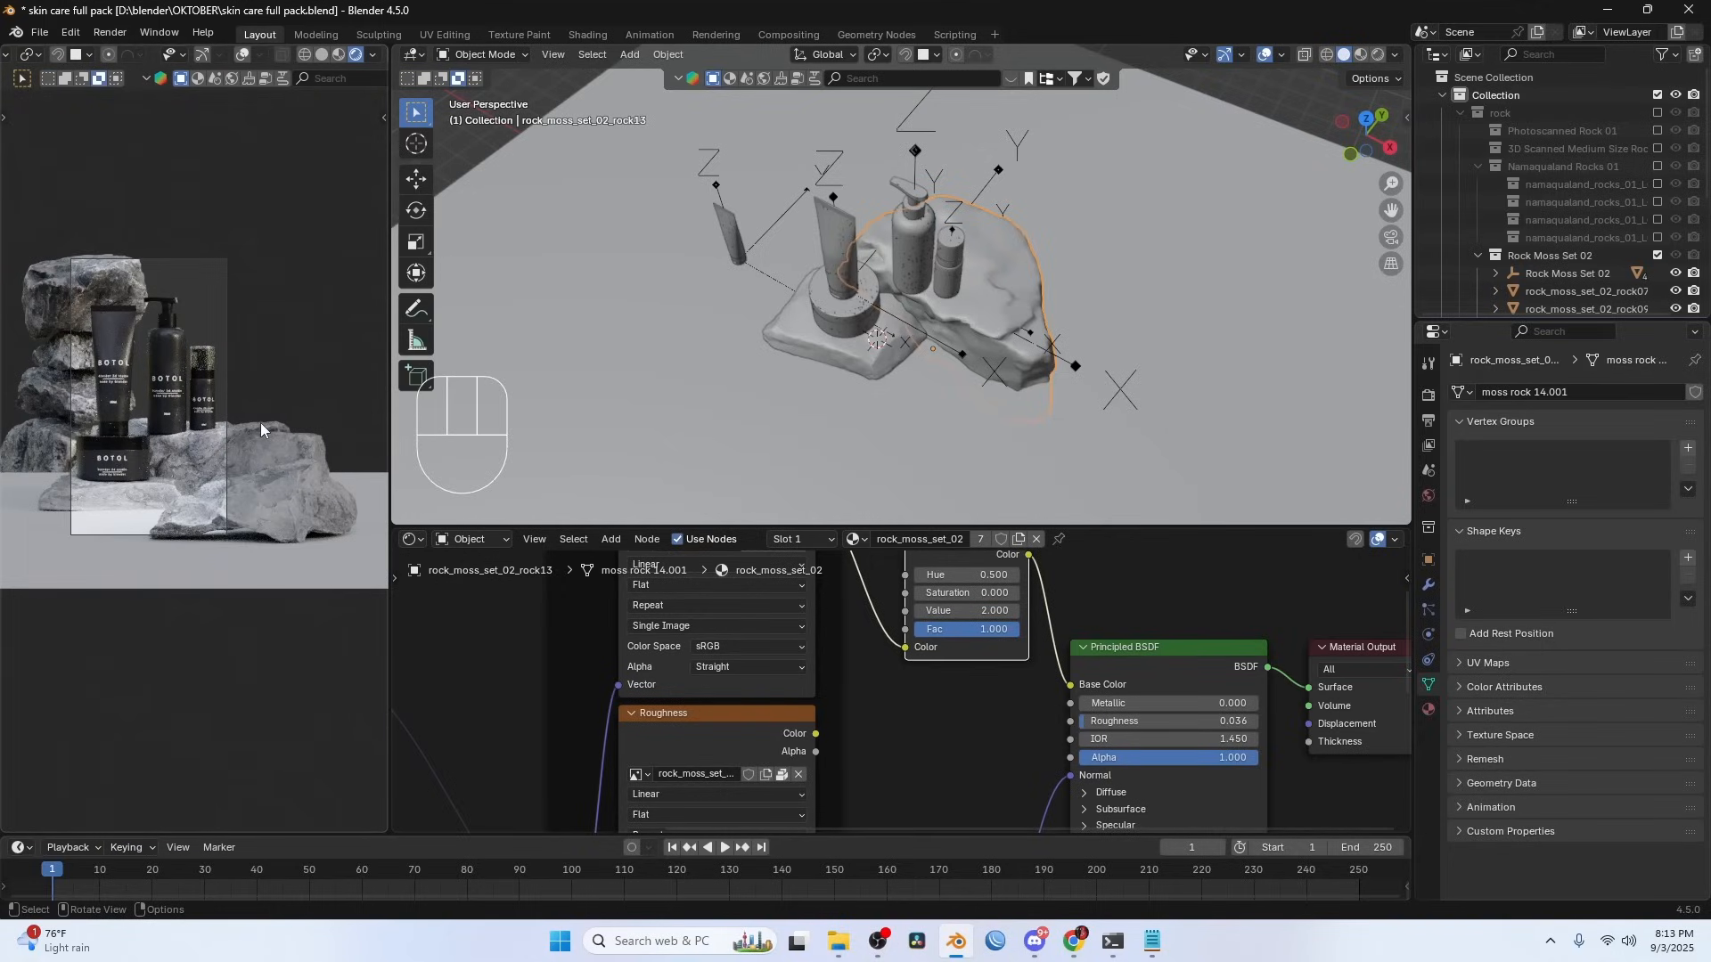
key("ctrl+b")
left_click_drag(40, 216, 307, 608)
middle_click_drag(260, 477, 306, 558, "shift")
scroll(303, 536, "up", 3)
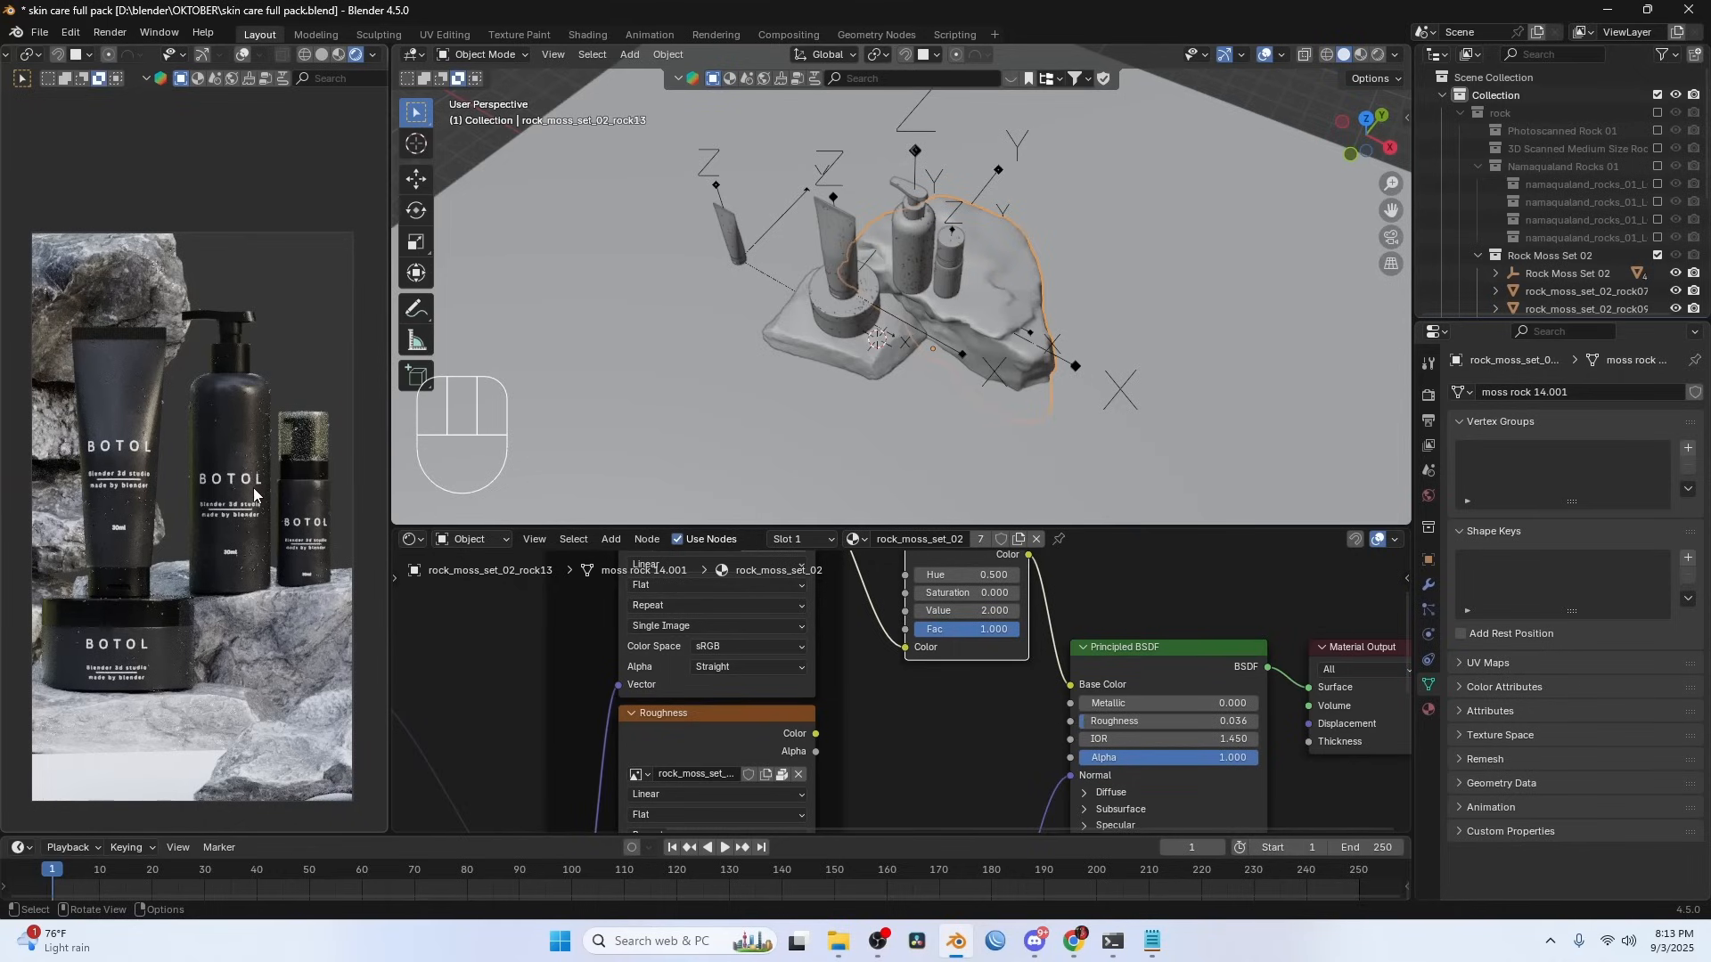
- Shorten the tube on the jar by scaling it along Z to about 0.70 in the front view
key("KP_1")
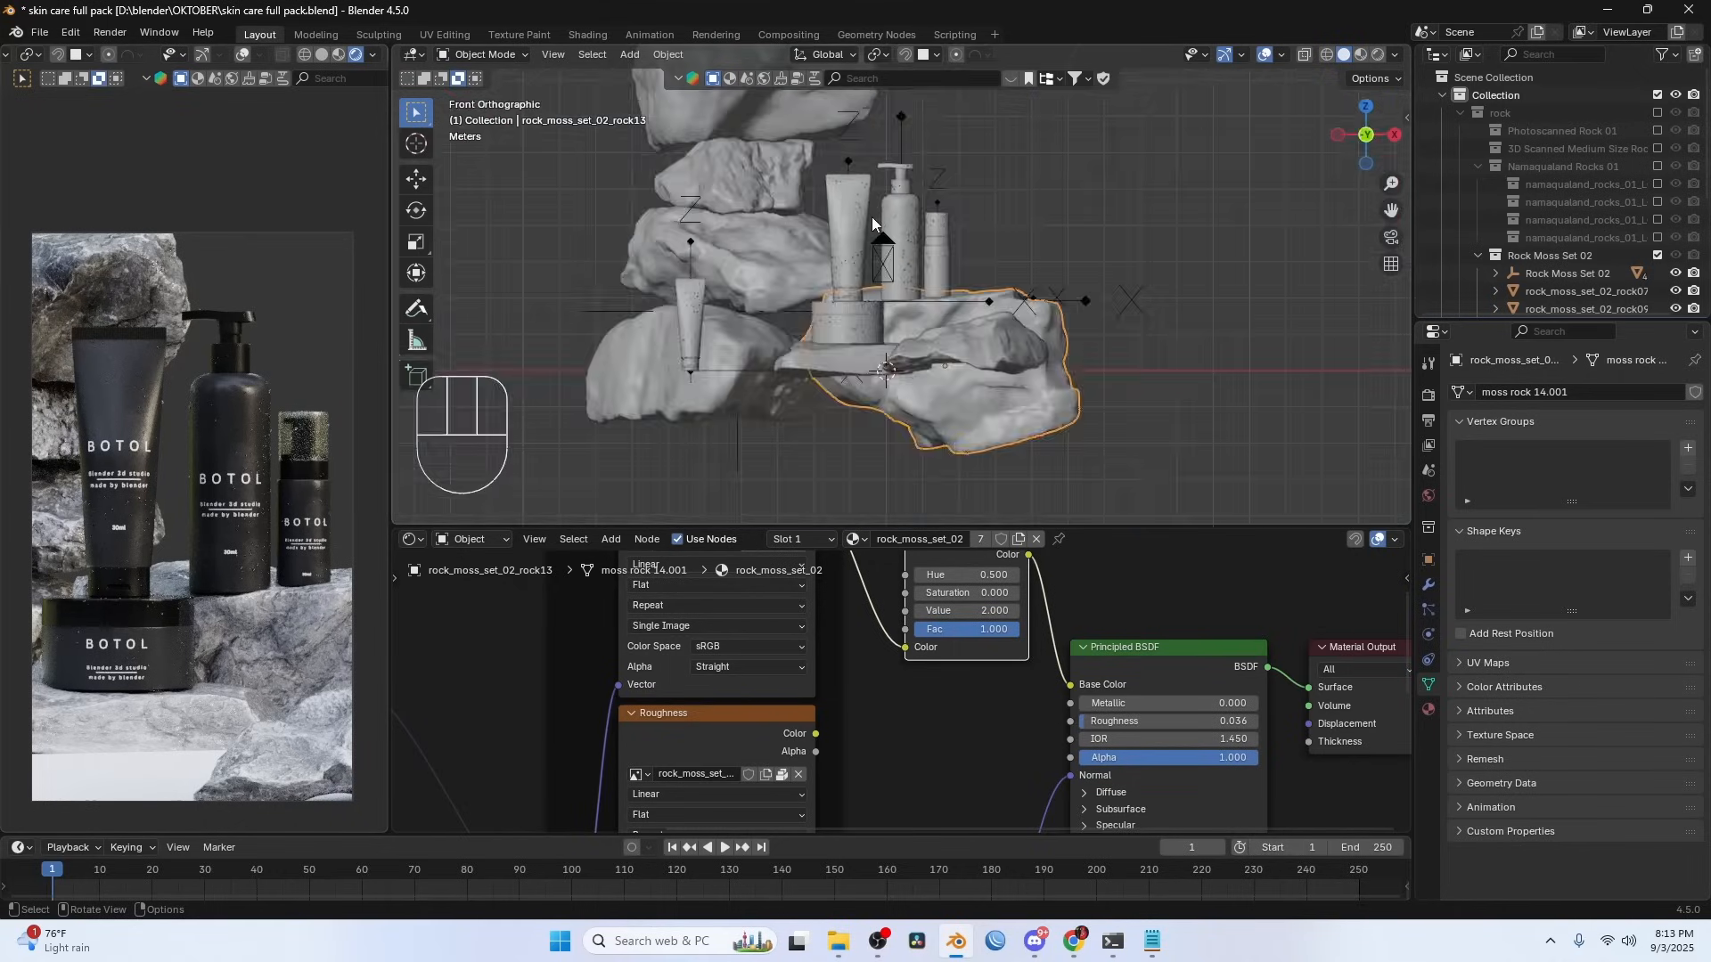
scroll(882, 217, "up", 3)
middle_click_drag(882, 216, 971, 280, "shift")
left_click(907, 254)
key("g")
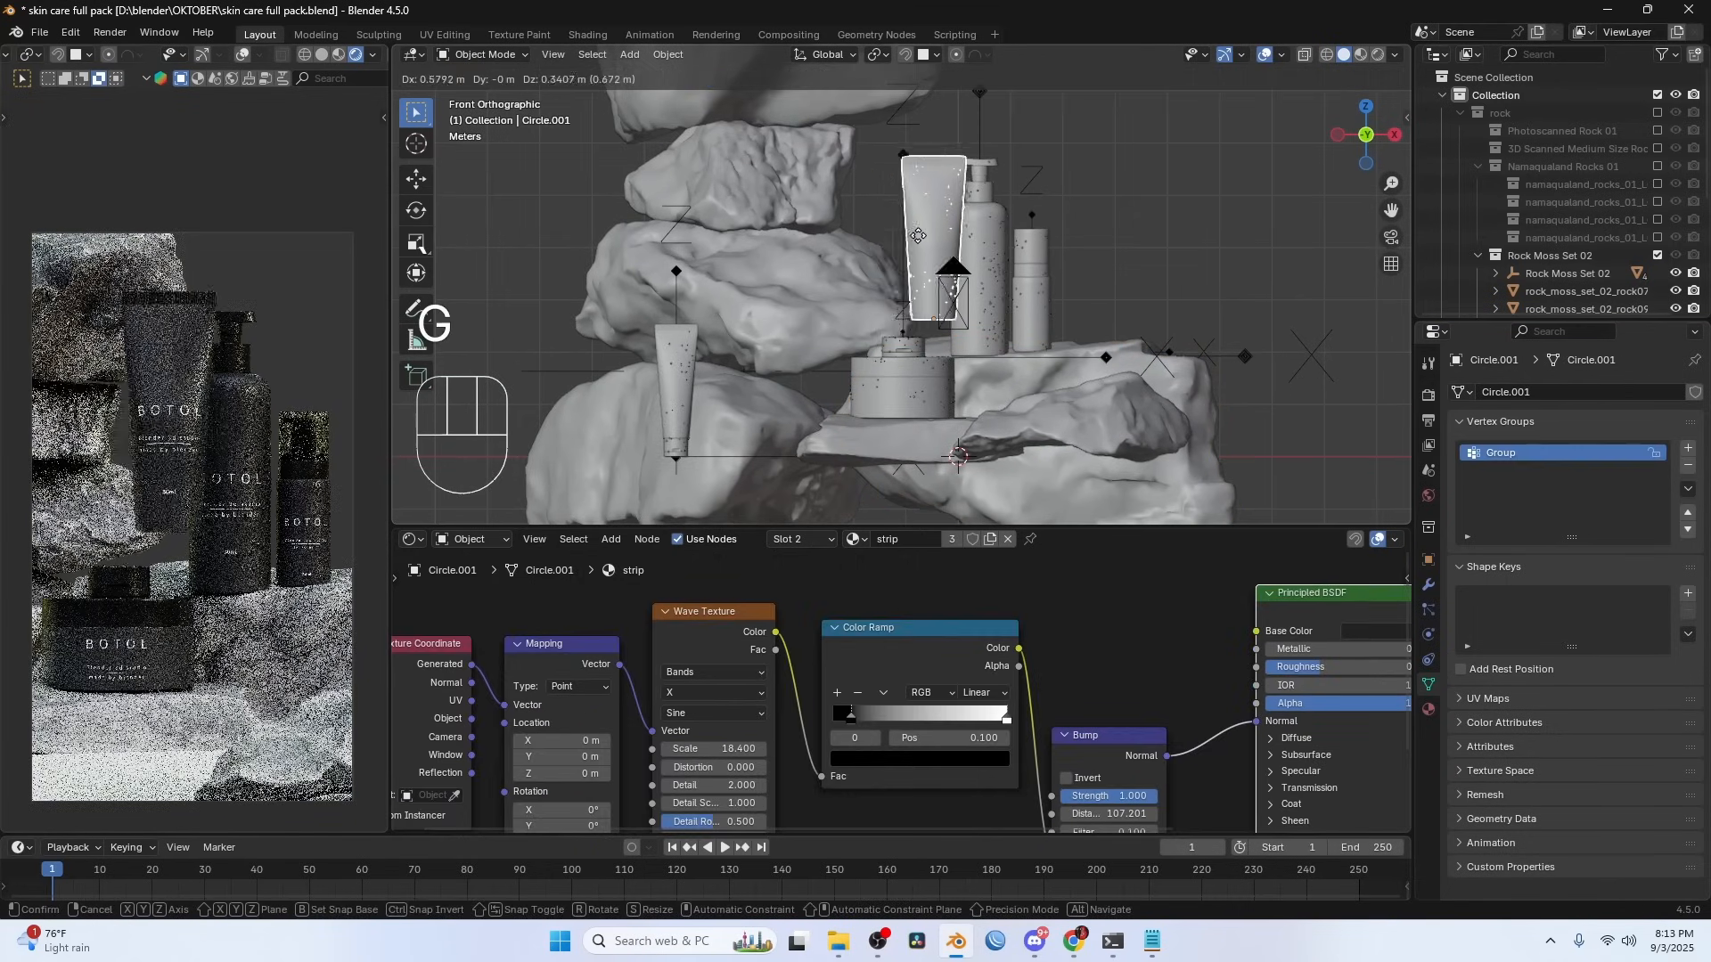
key("Escape")
key("s")
key("z")
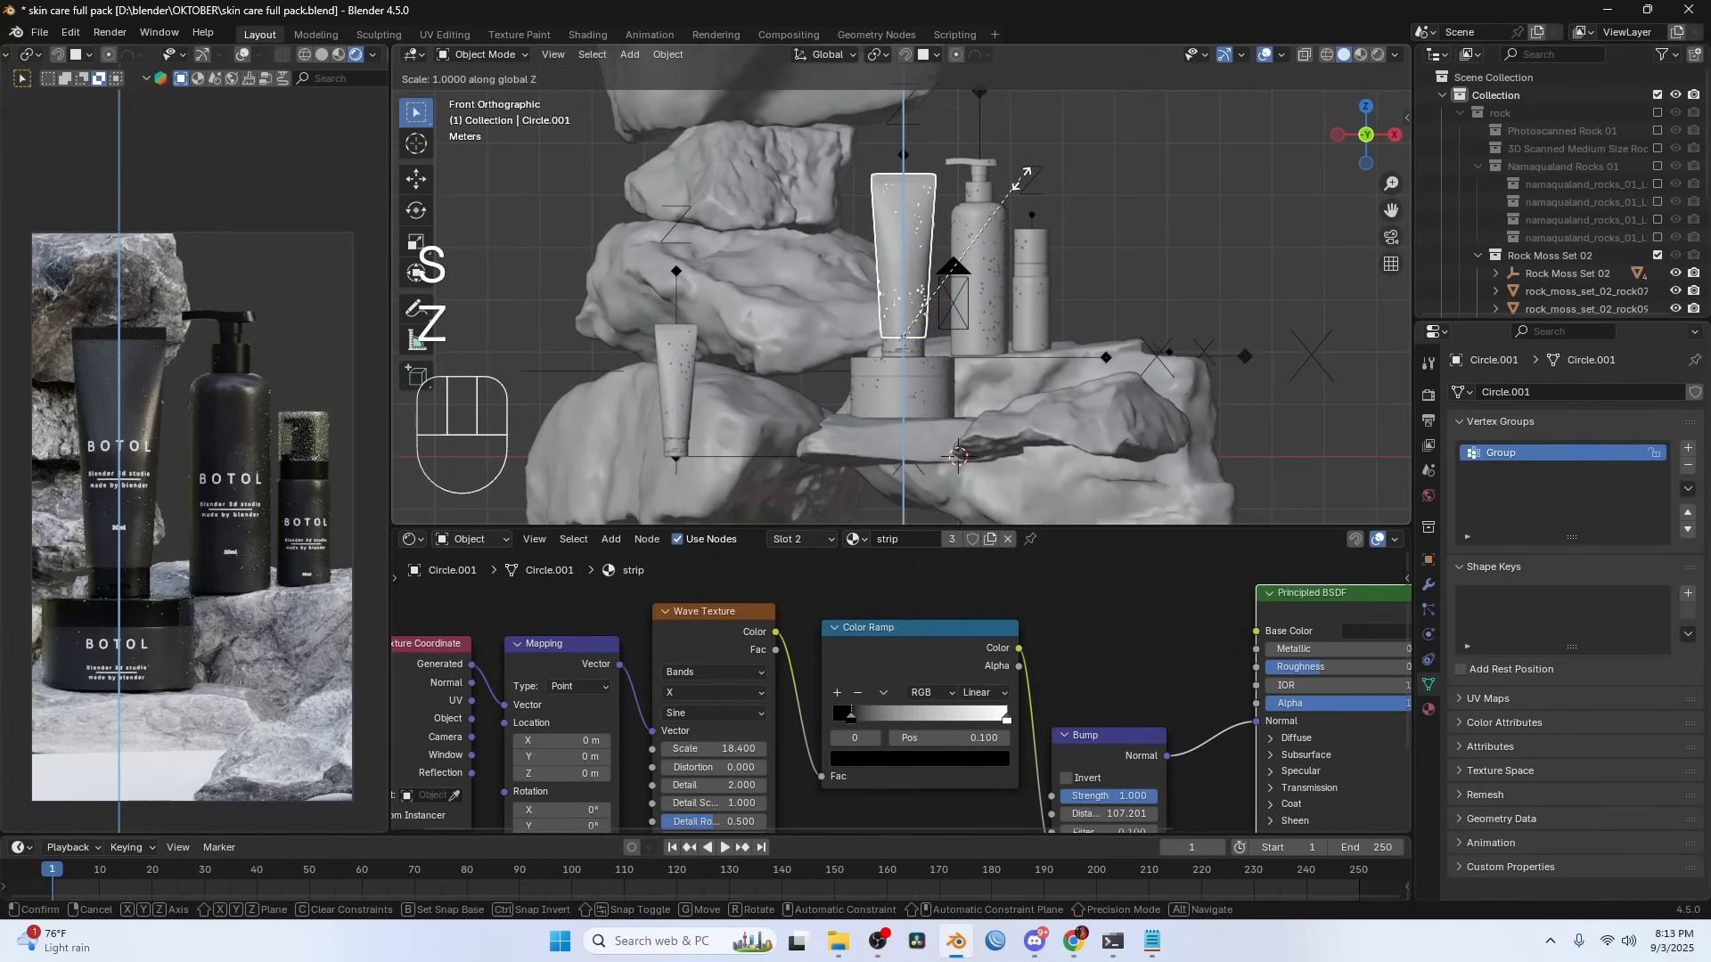
left_click(991, 233)
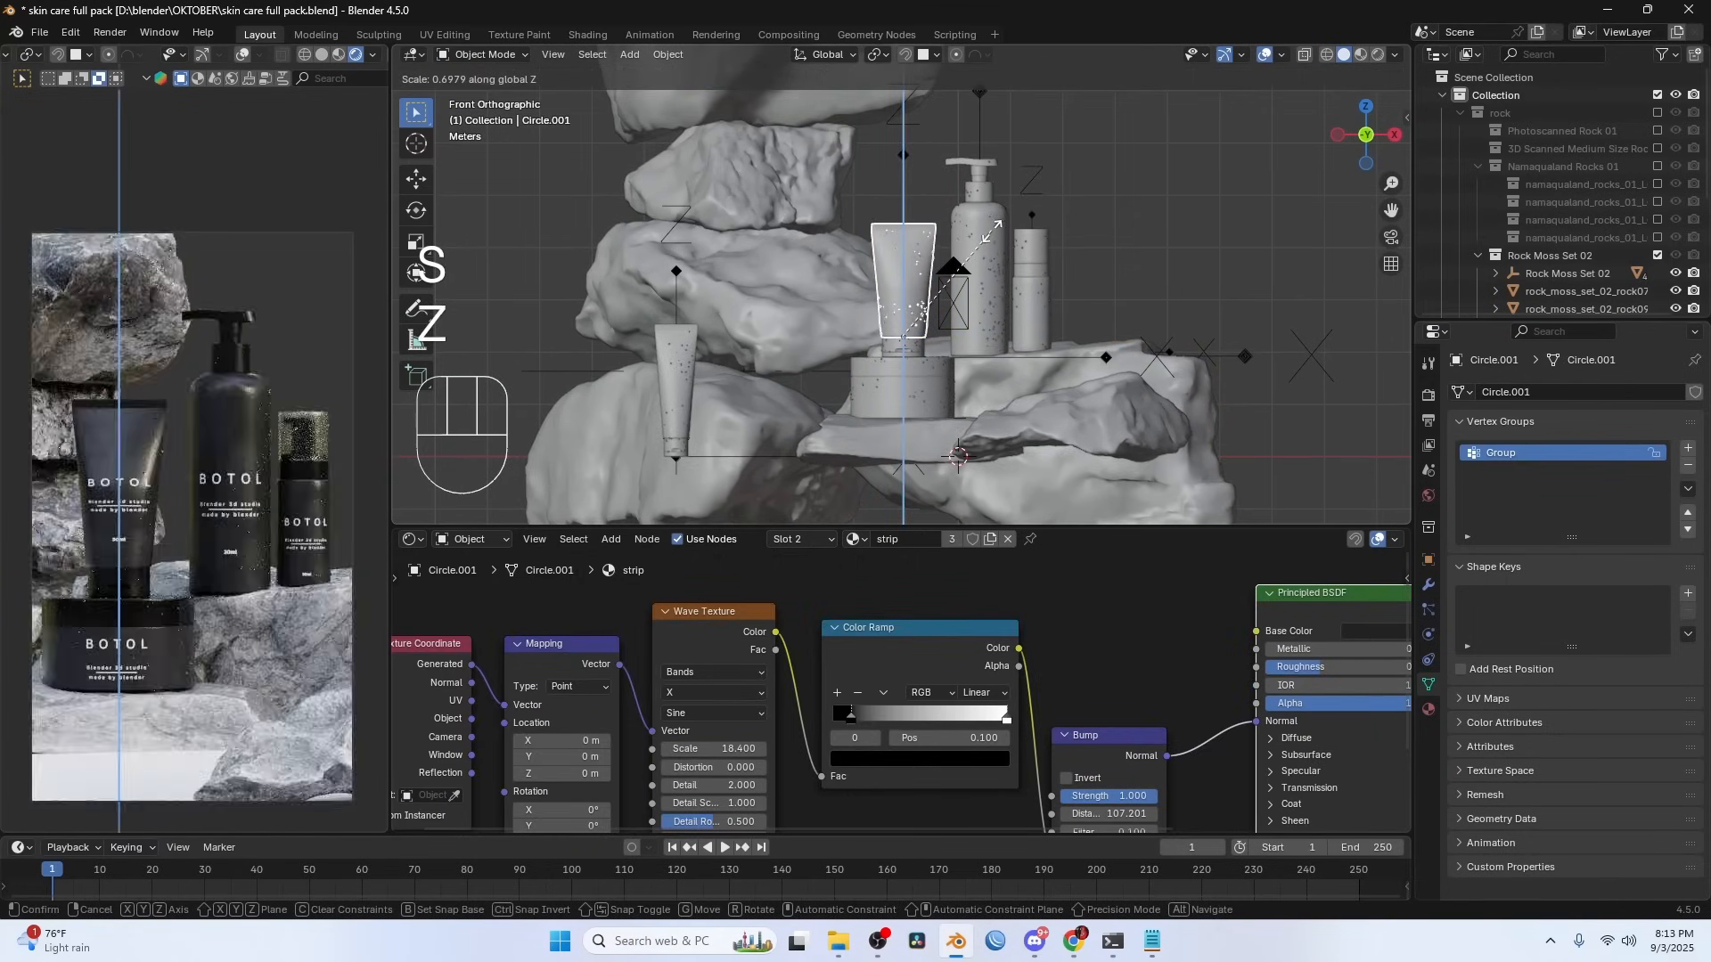
- Move the vertices at the tube's upper end along Z to adjust its seal, and save the file
middle_click_drag(976, 239, 976, 334, "shift")
scroll(976, 334, "up", 3)
key("Tab")
scroll(963, 370, "up", 3)
key("z")
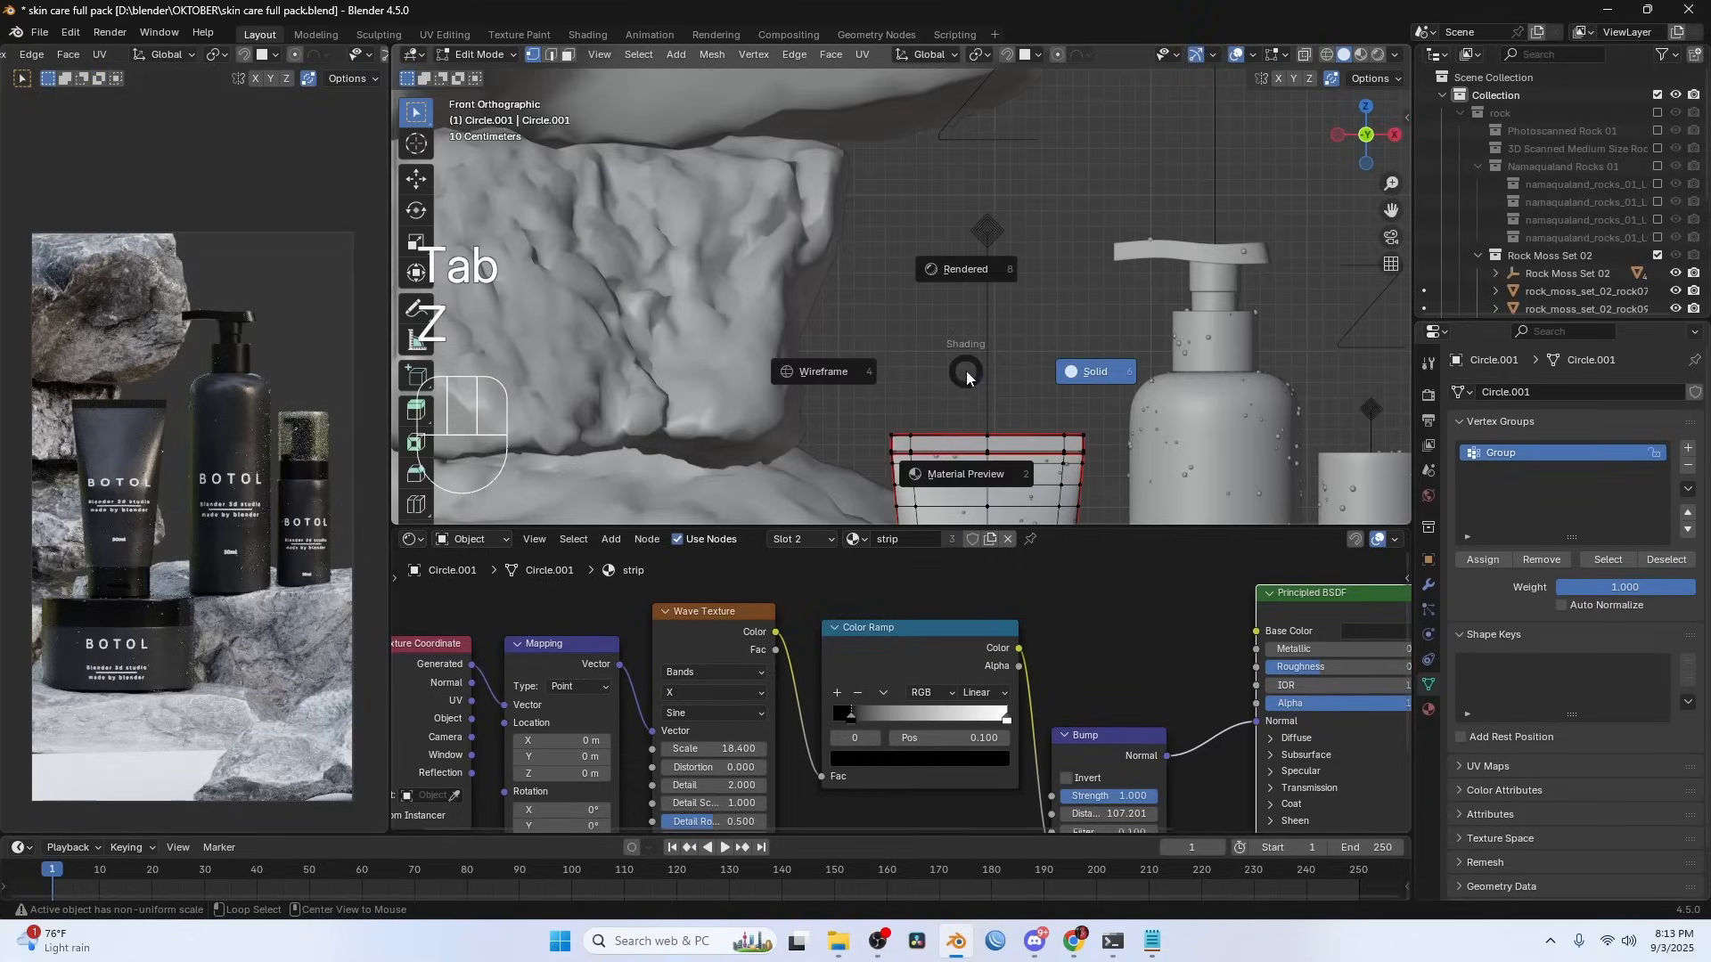
key("alt+z")
left_click_drag(817, 367, 1143, 438)
key("g")
key("z")
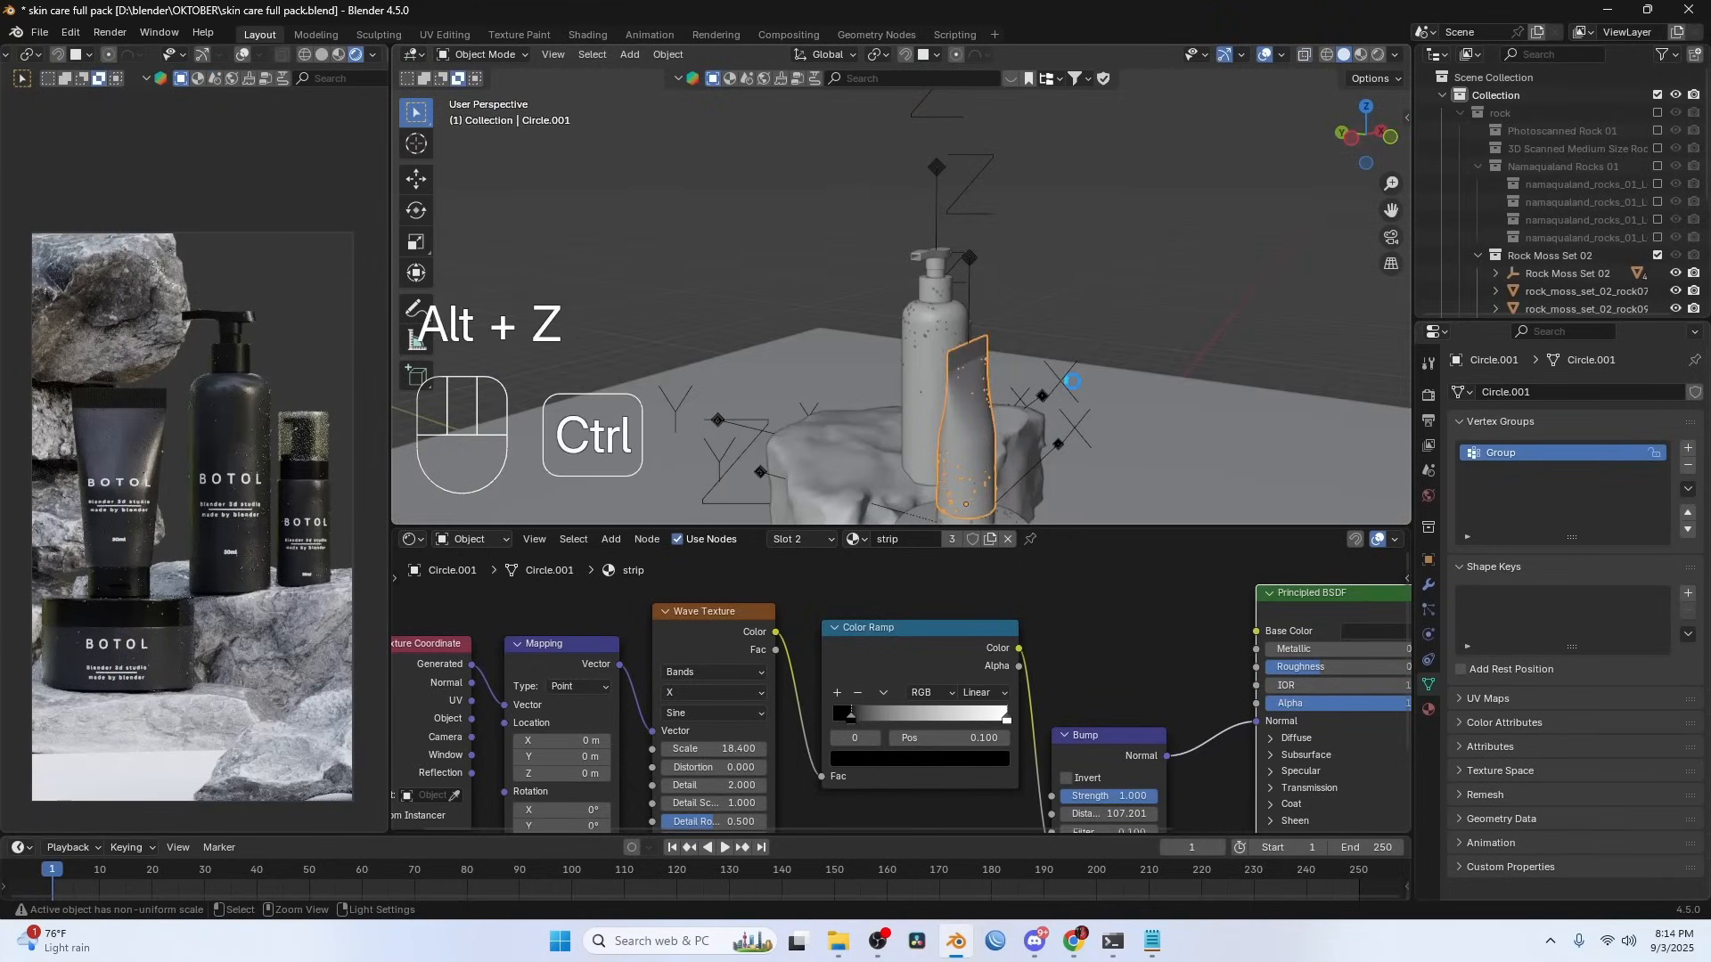
key("ctrl+s")
- Select the ground plane and search the online asset library's materials for "rock"
scroll(980, 246, "down", 5)
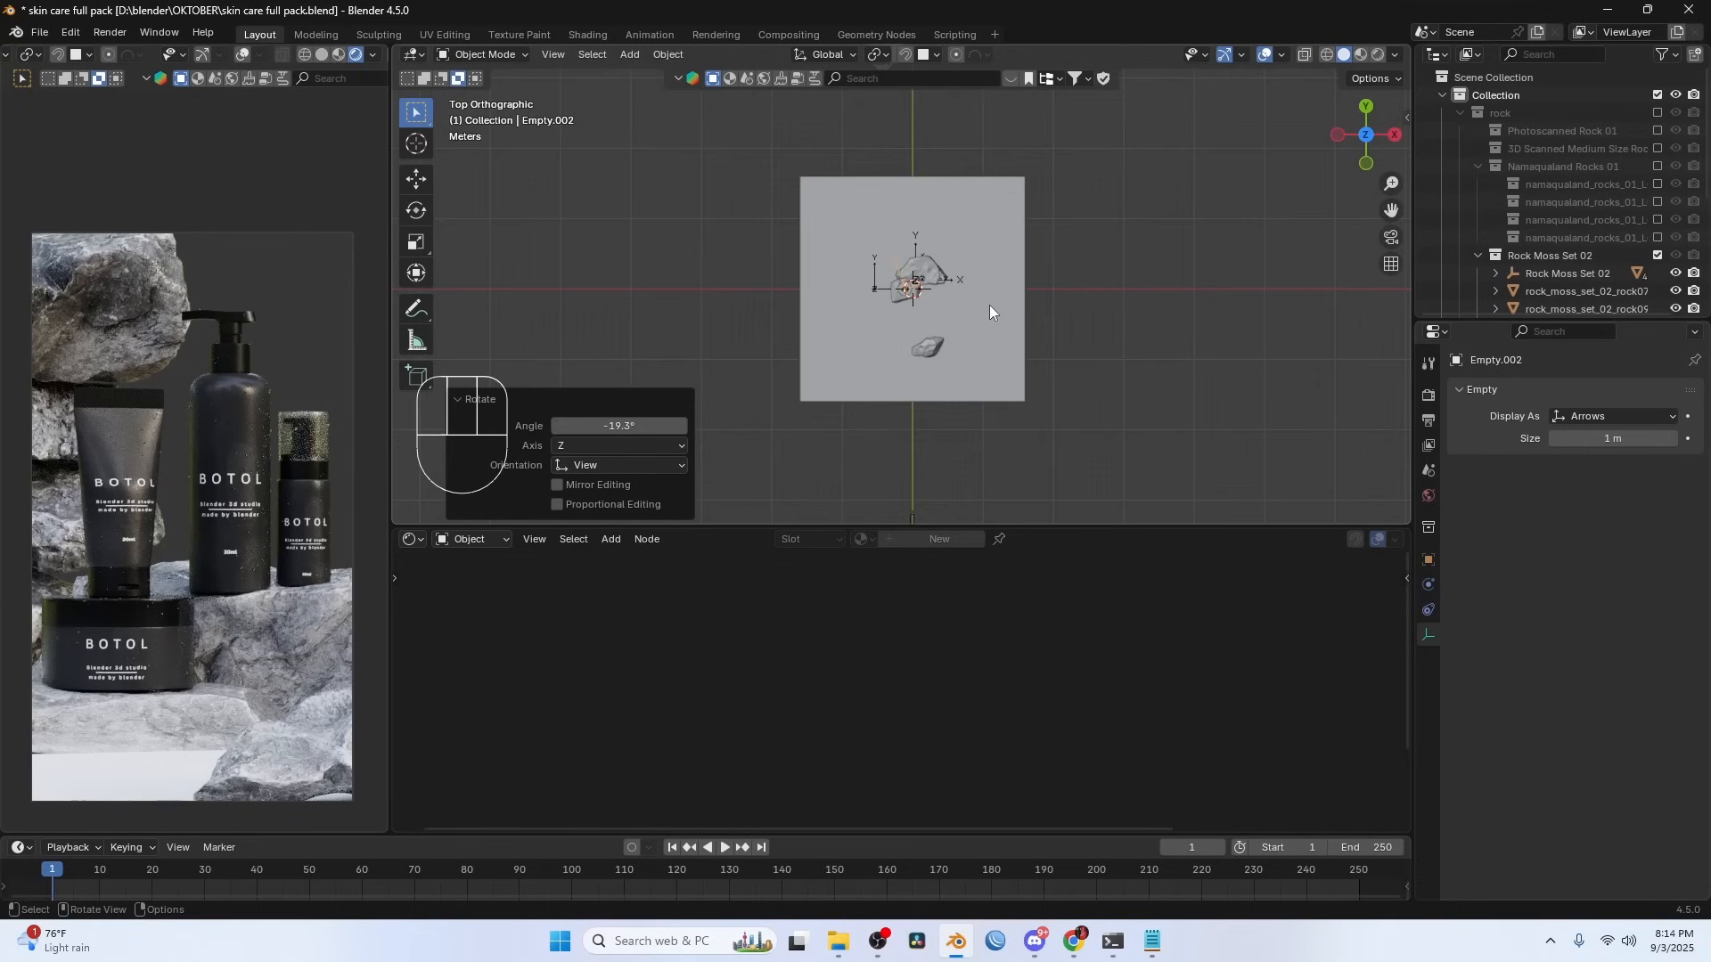
left_click(987, 304)
key("g")
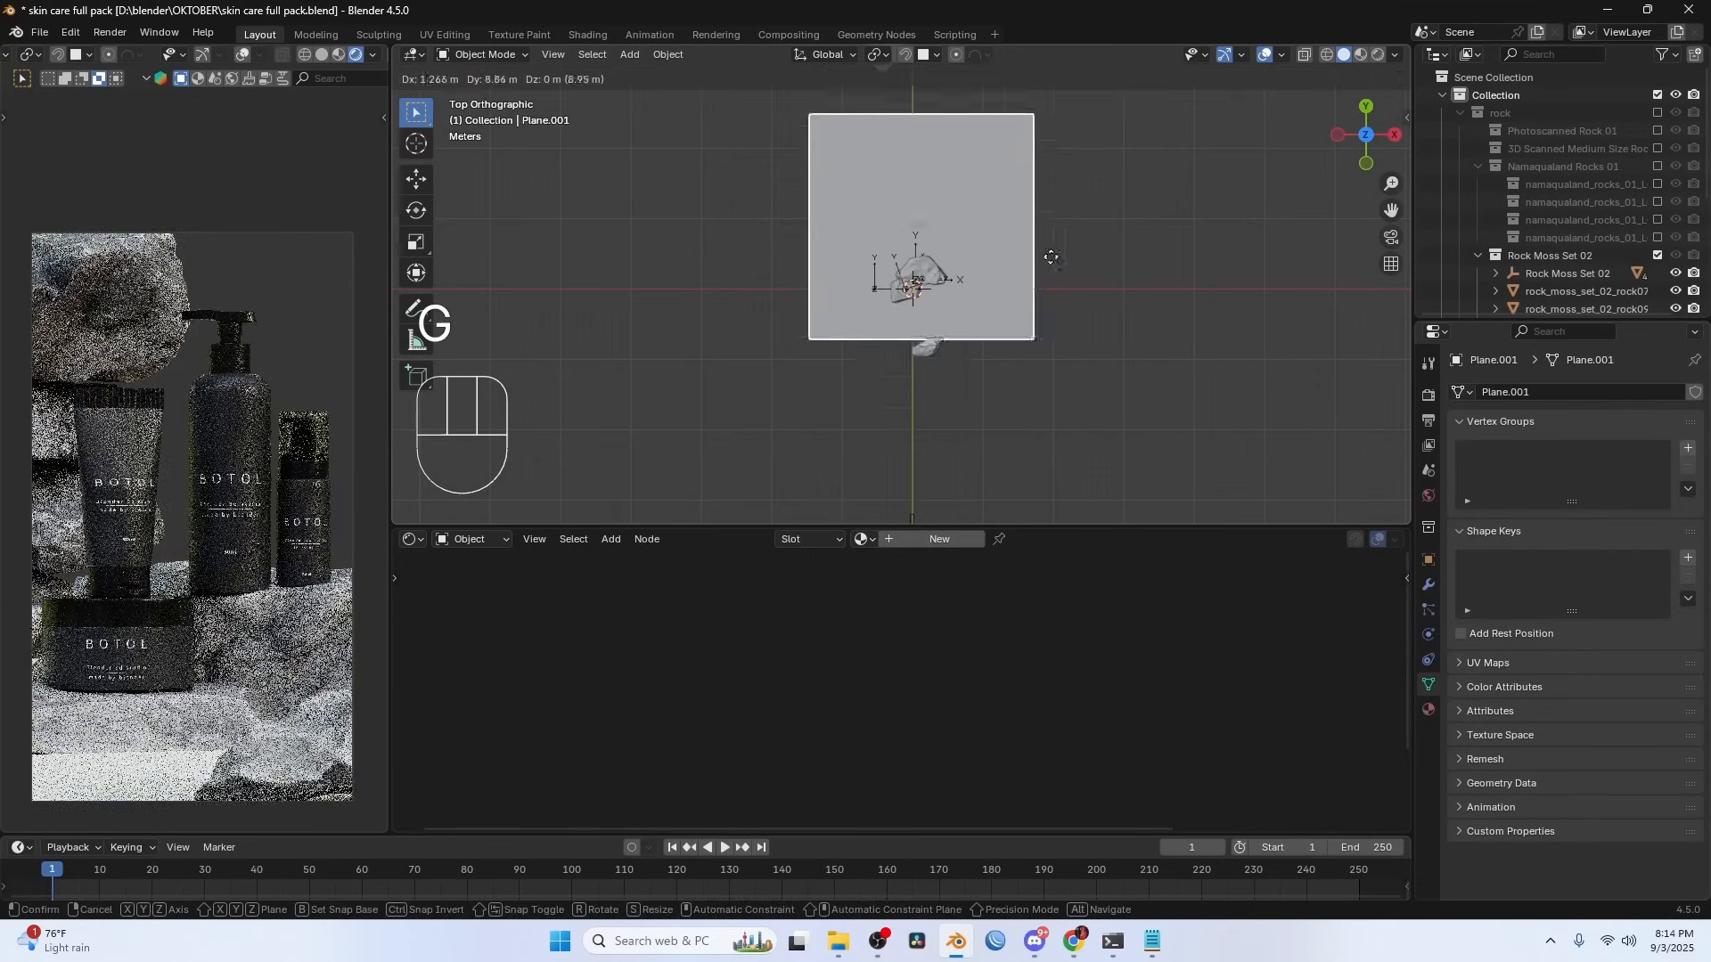
key("Escape")
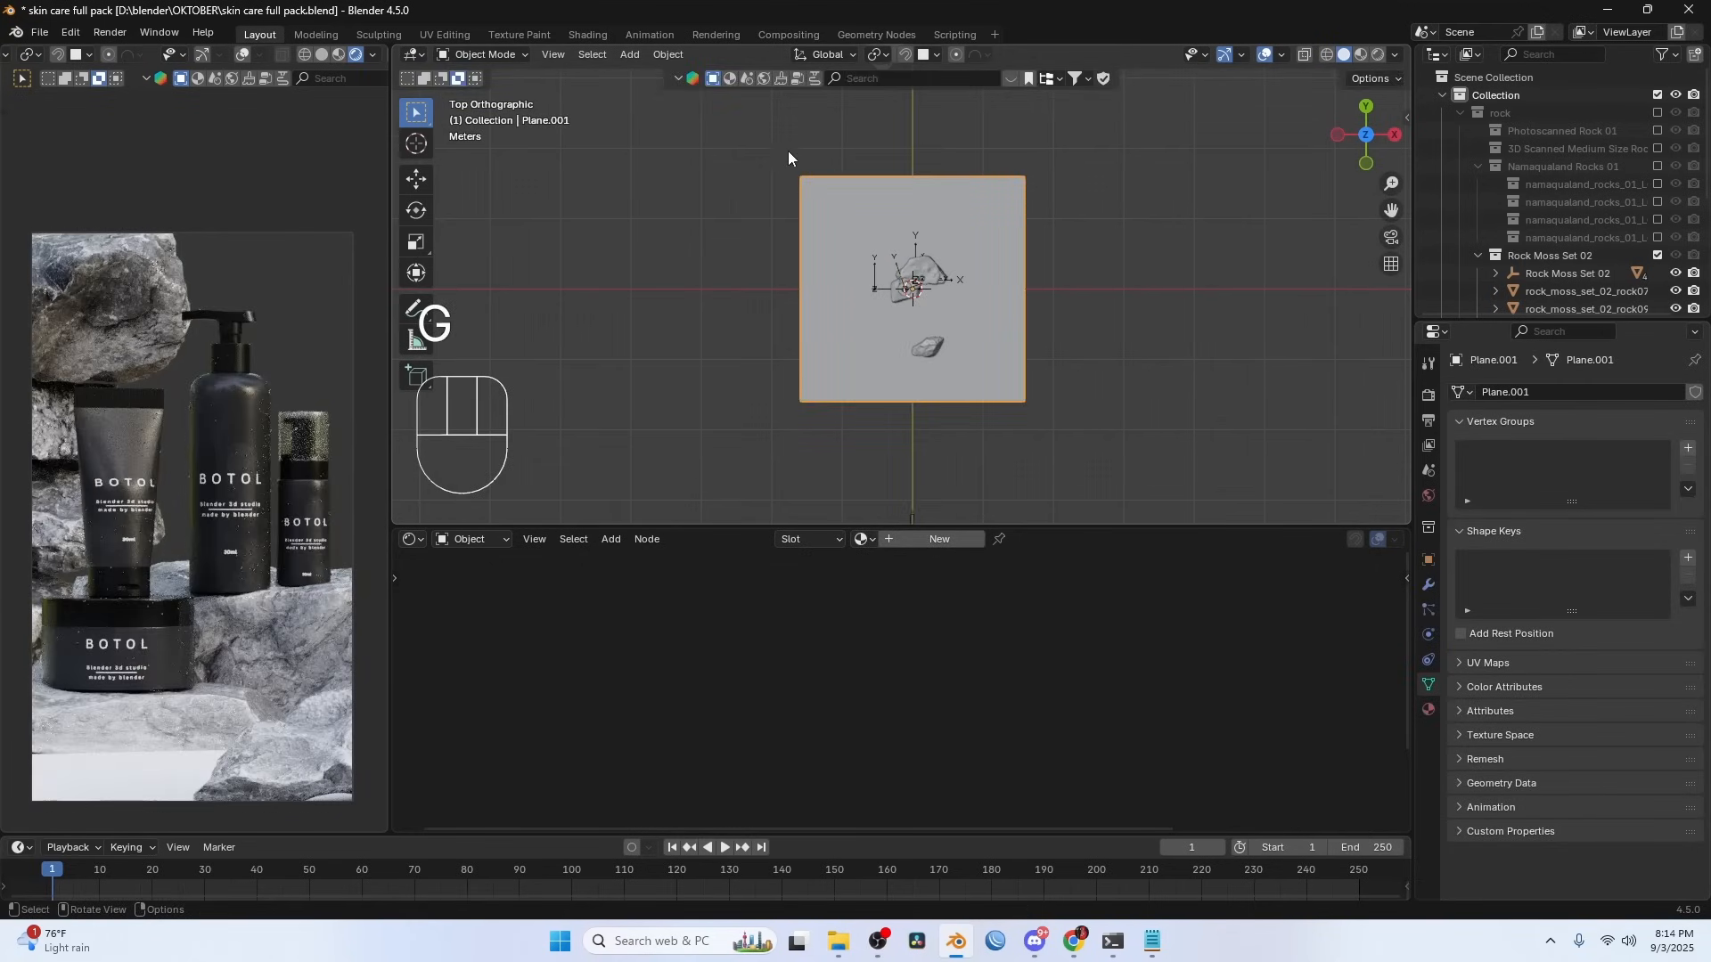
left_click(730, 82)
left_click(858, 78)
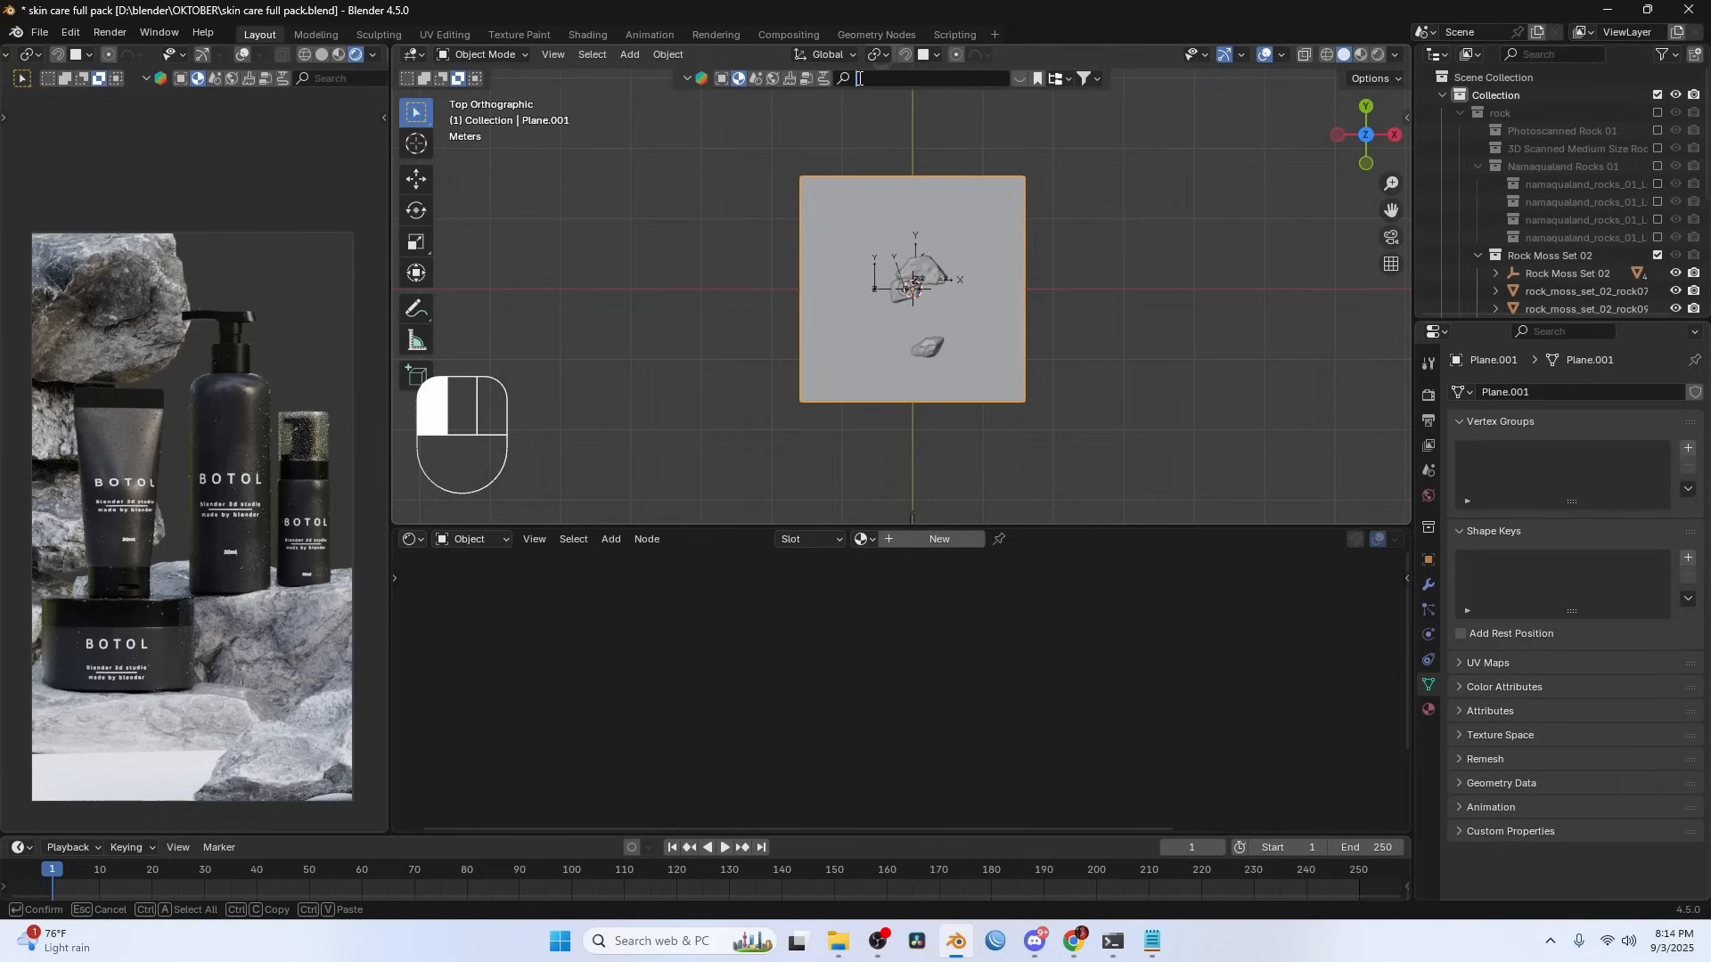
type("rock")
key("Return")
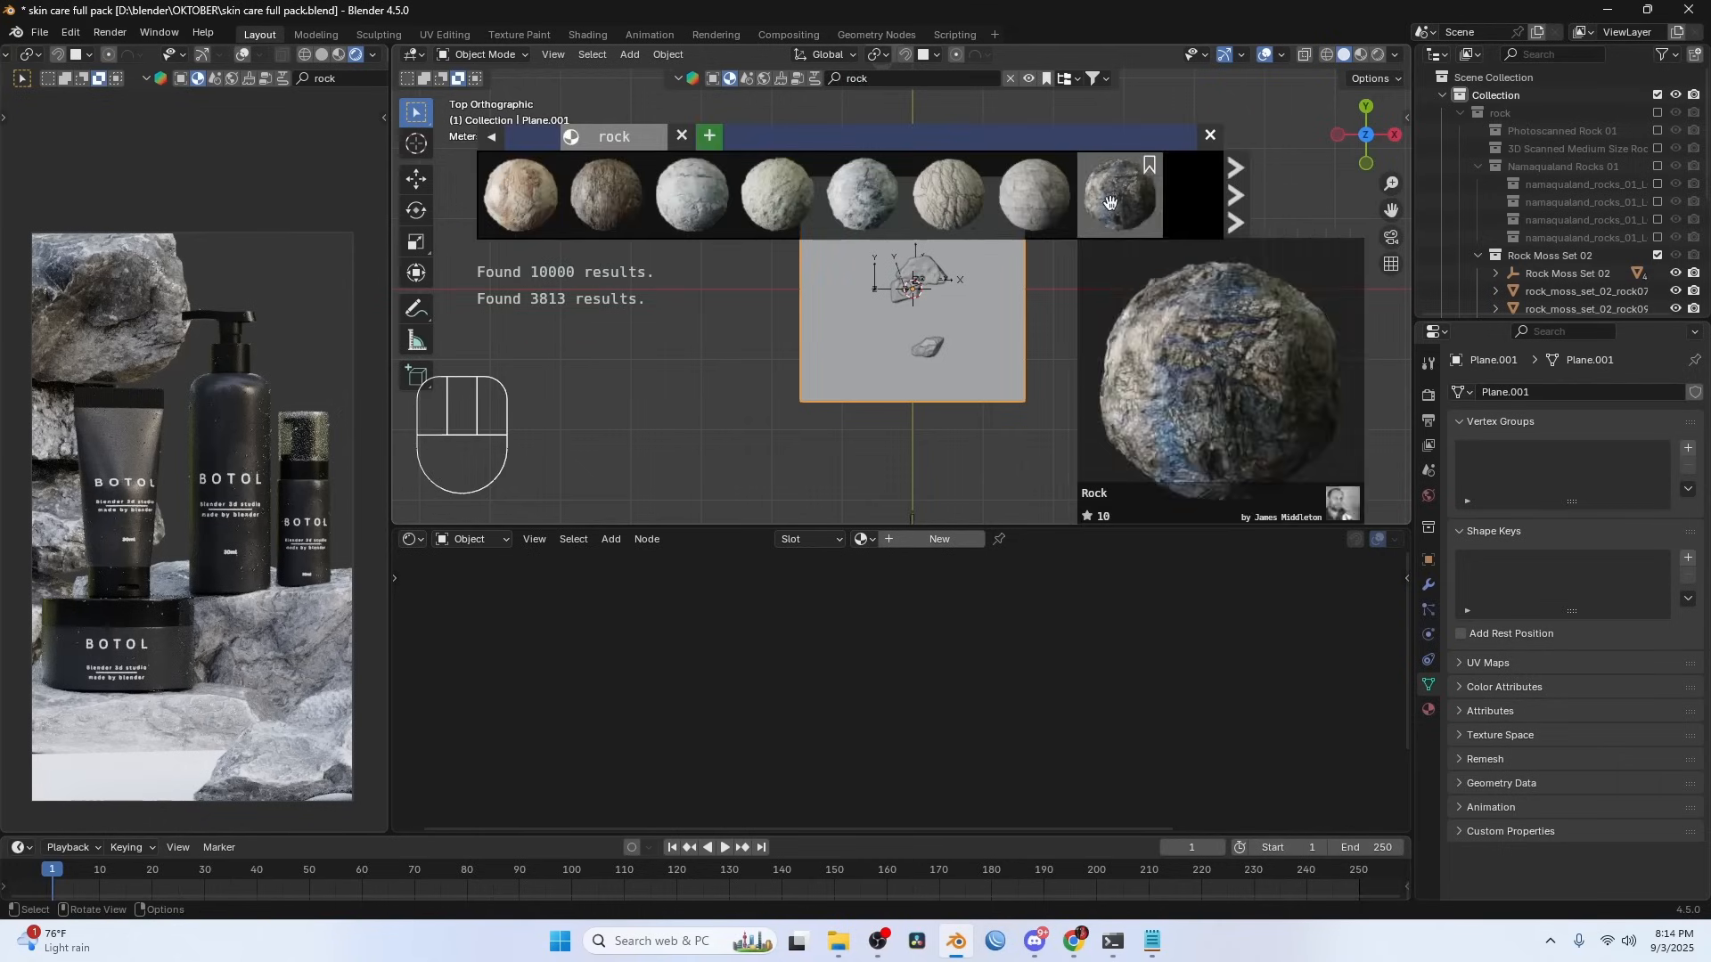
- Apply the Beach Rock material from the search results to the ground plane and inspect it up close in the rendered preview
left_click(1235, 194)
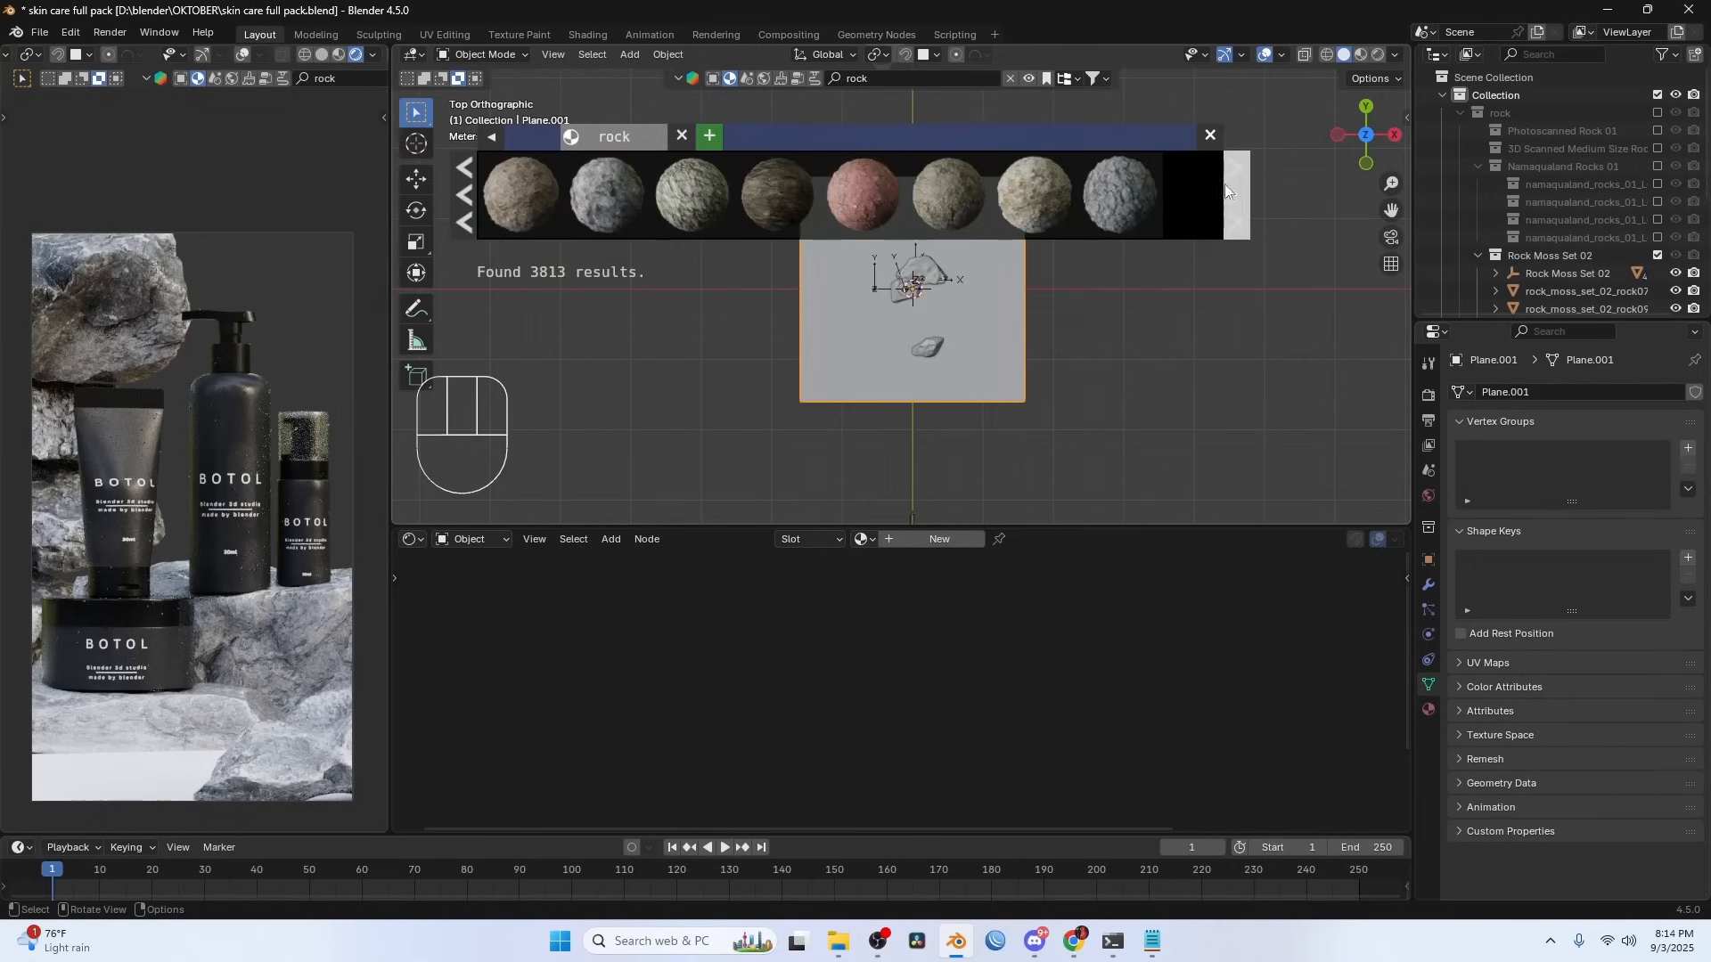
left_click(1235, 196)
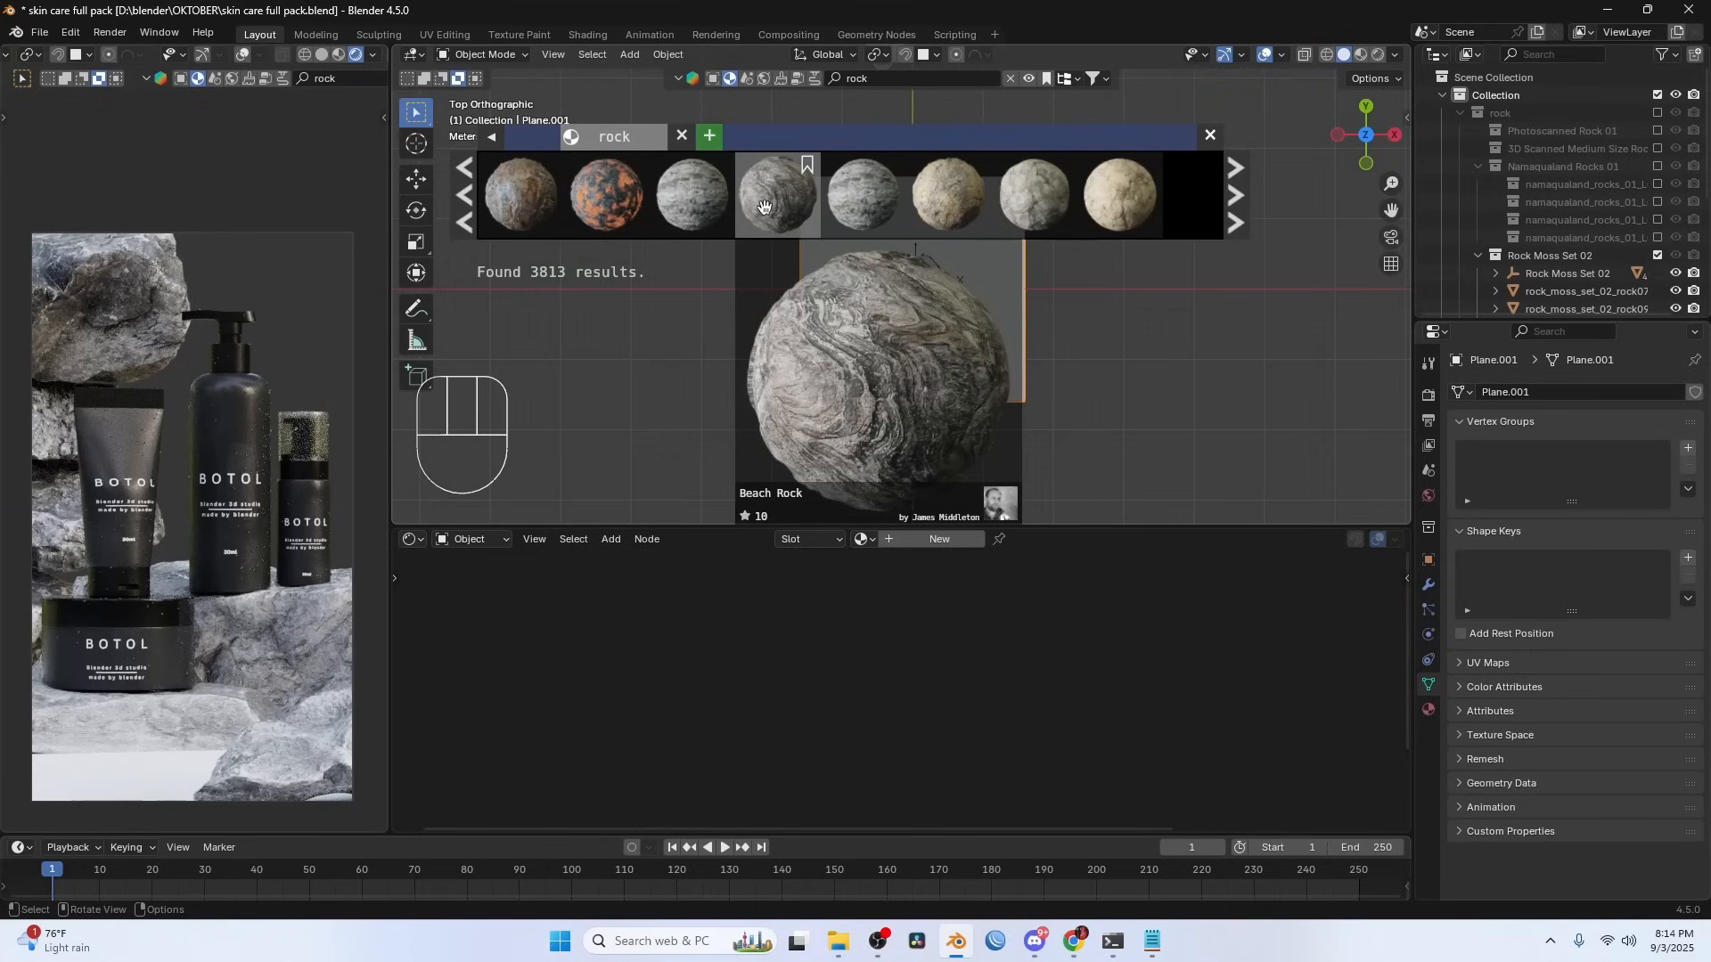
left_click_drag(764, 206, 944, 308)
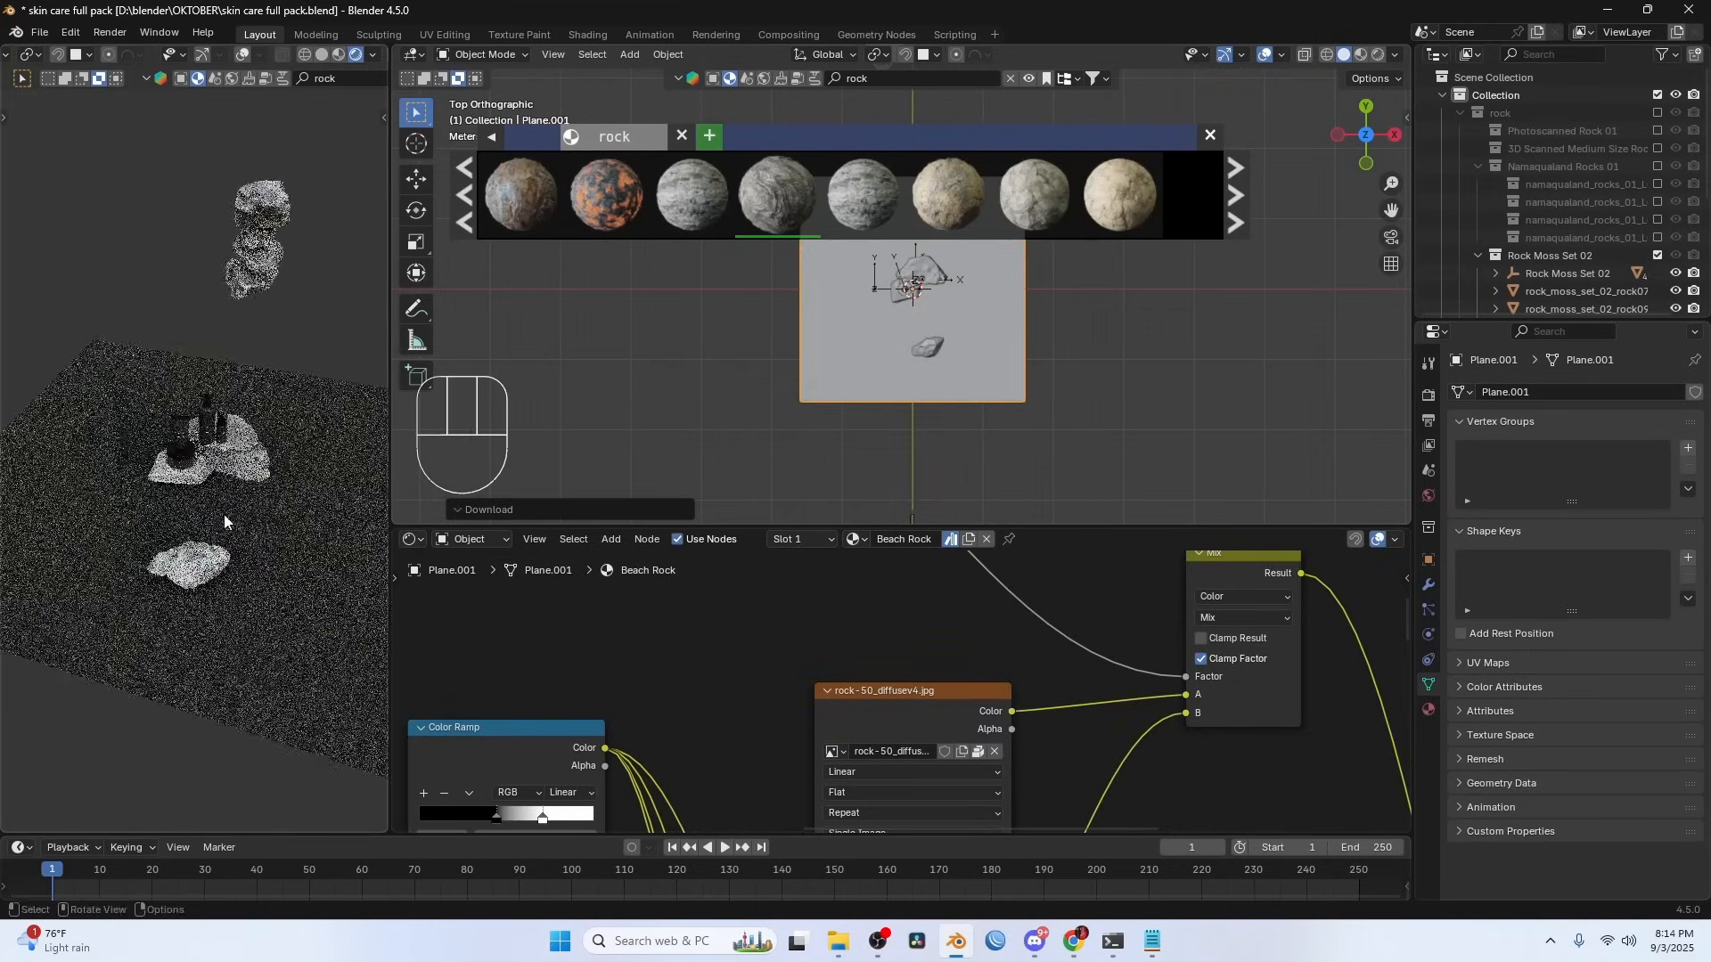
scroll(222, 515, "up", 6)
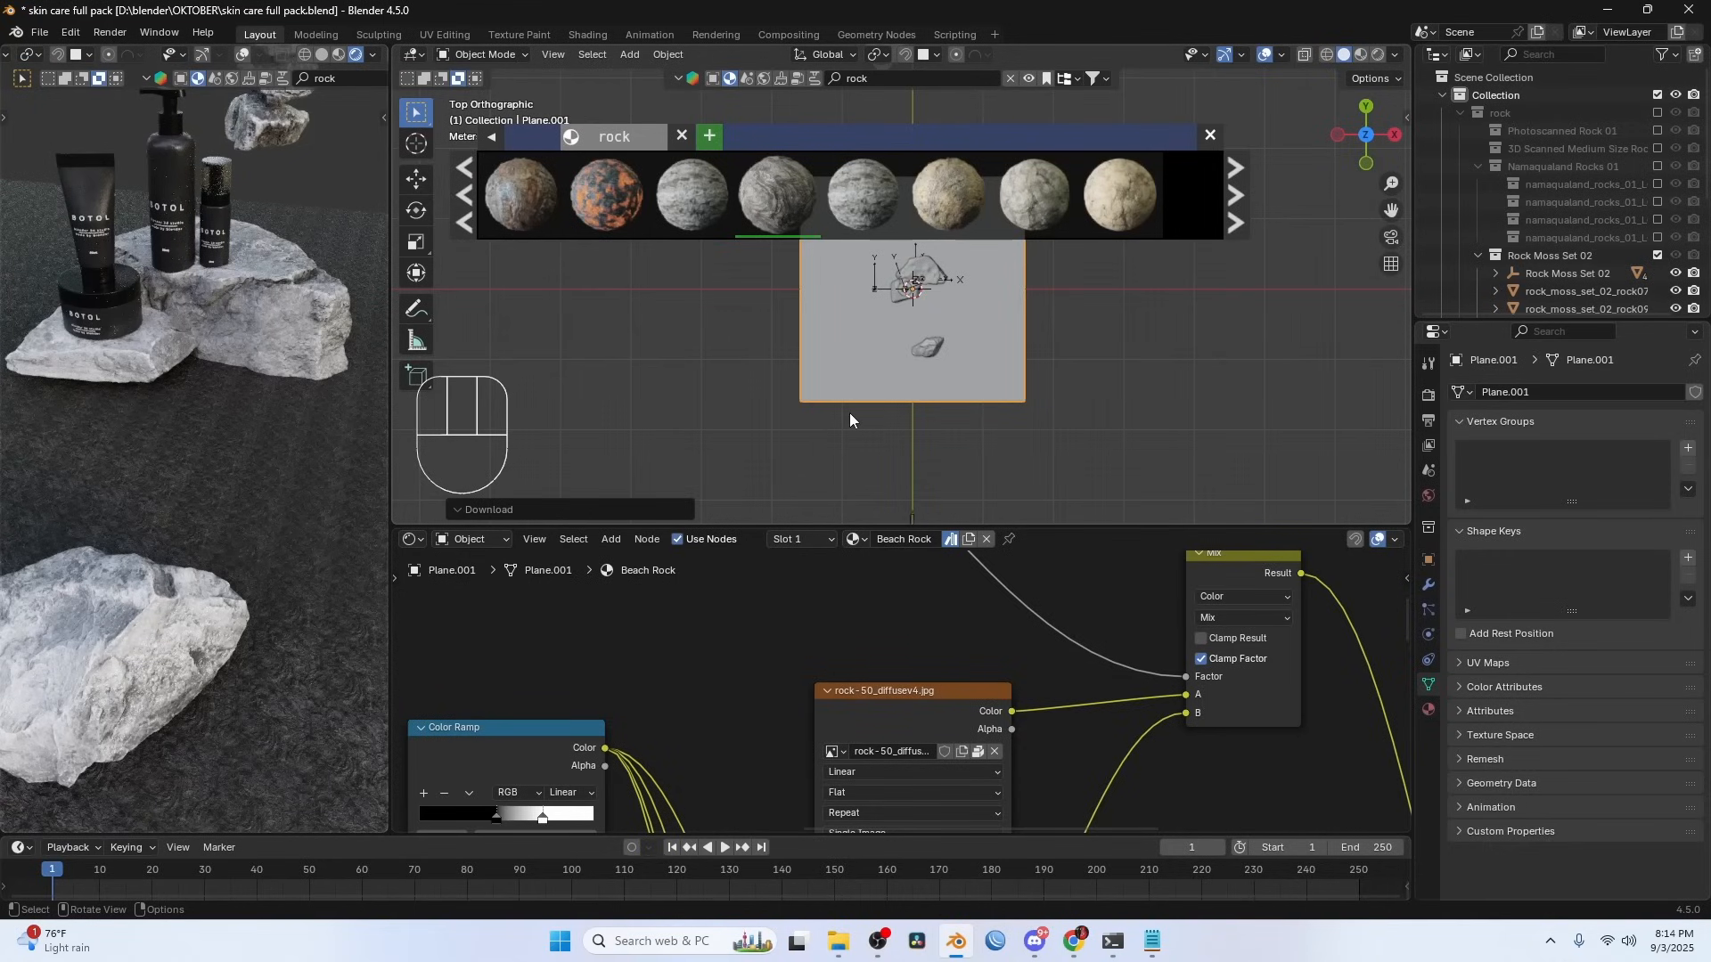
scroll(263, 504, "up", 4)
middle_click_drag(290, 547, 248, 467, "shift")
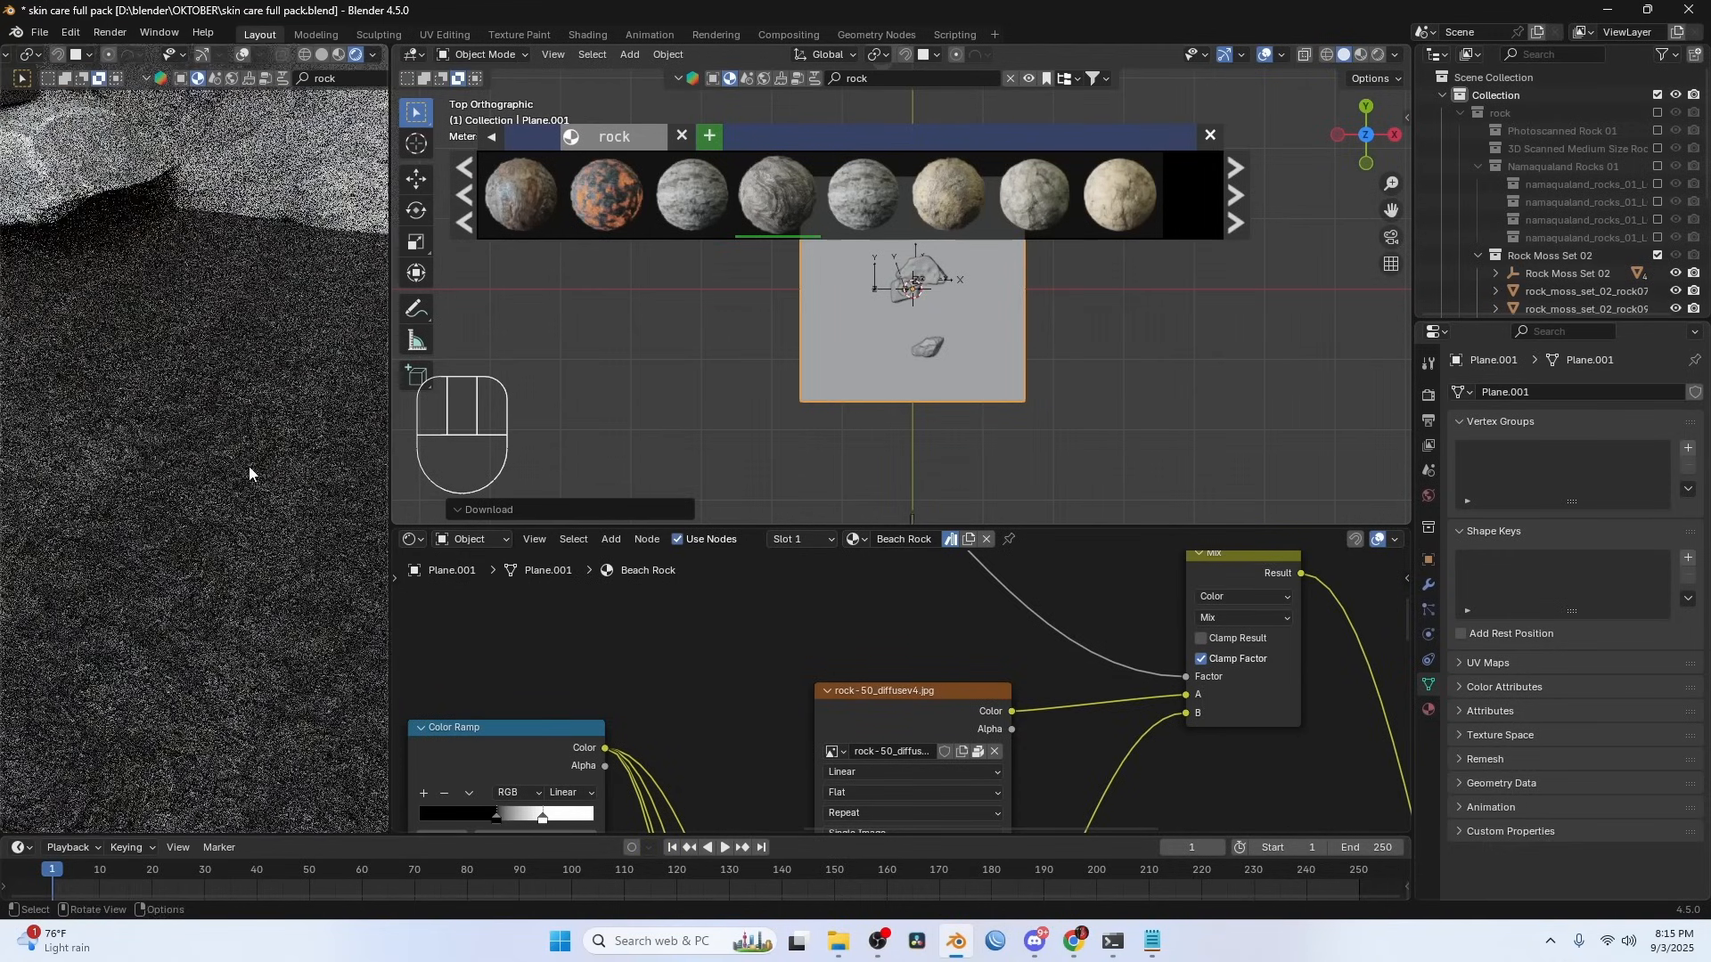
scroll(249, 467, "up", 2)
scroll(249, 465, "down", 4)
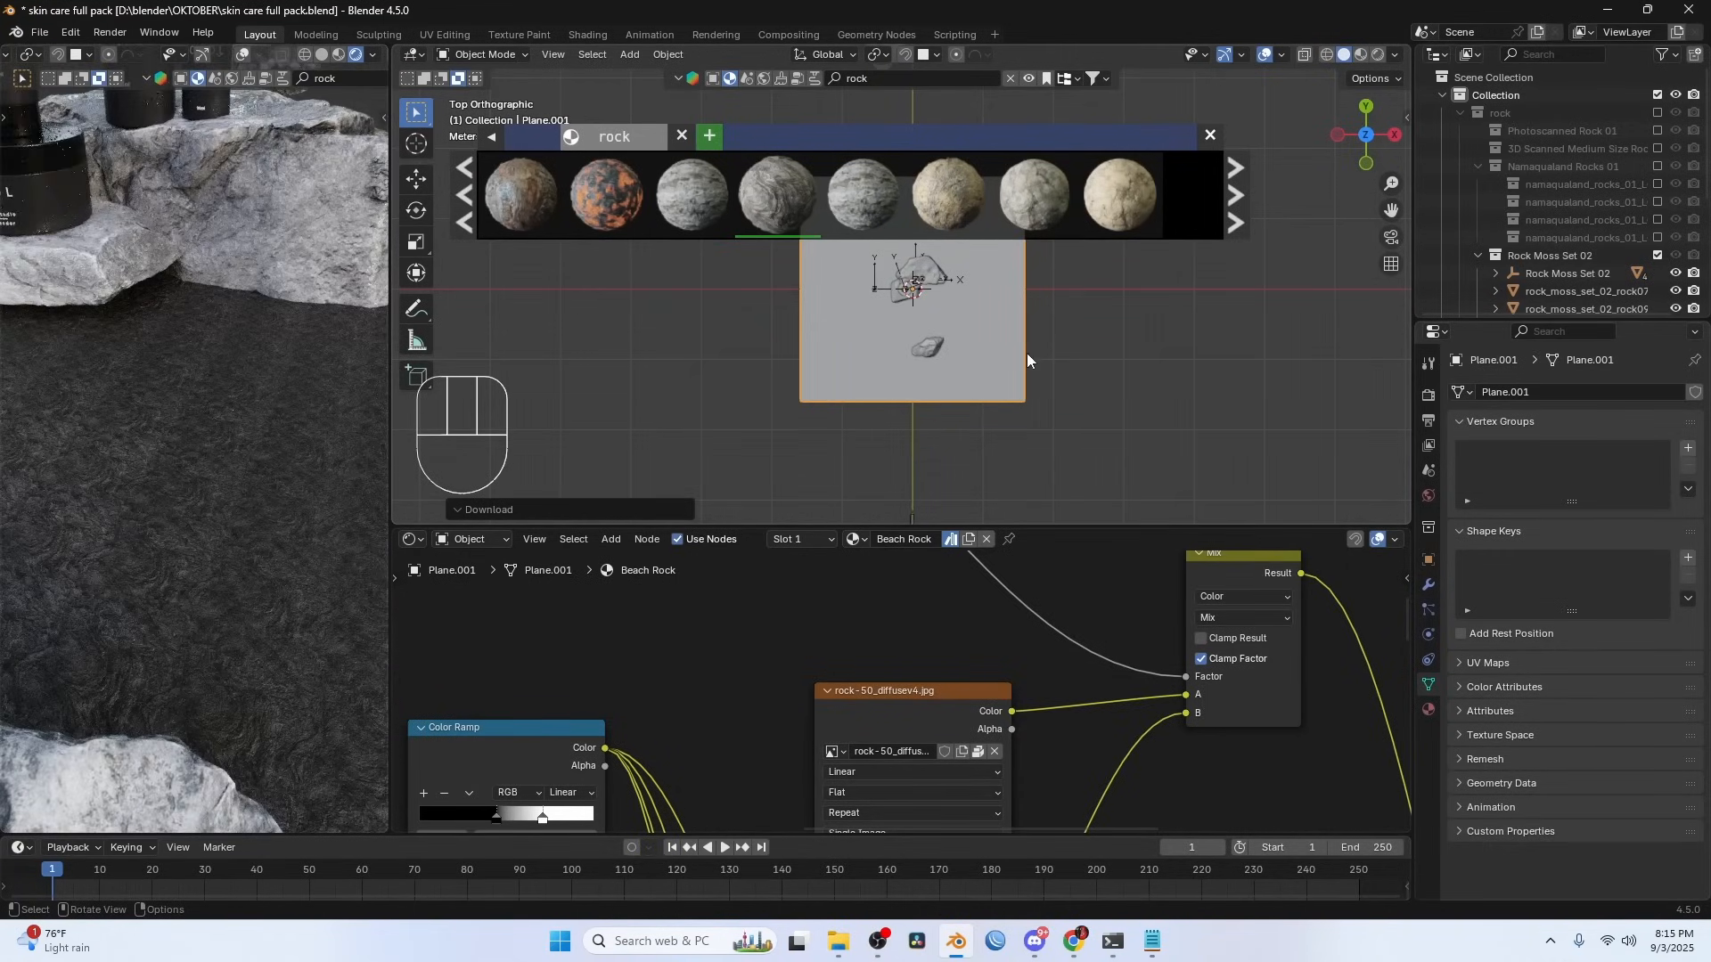
- Unwrap the ground plane with the Angle Based method and return the preview to the camera view
key("Tab")
key("u")
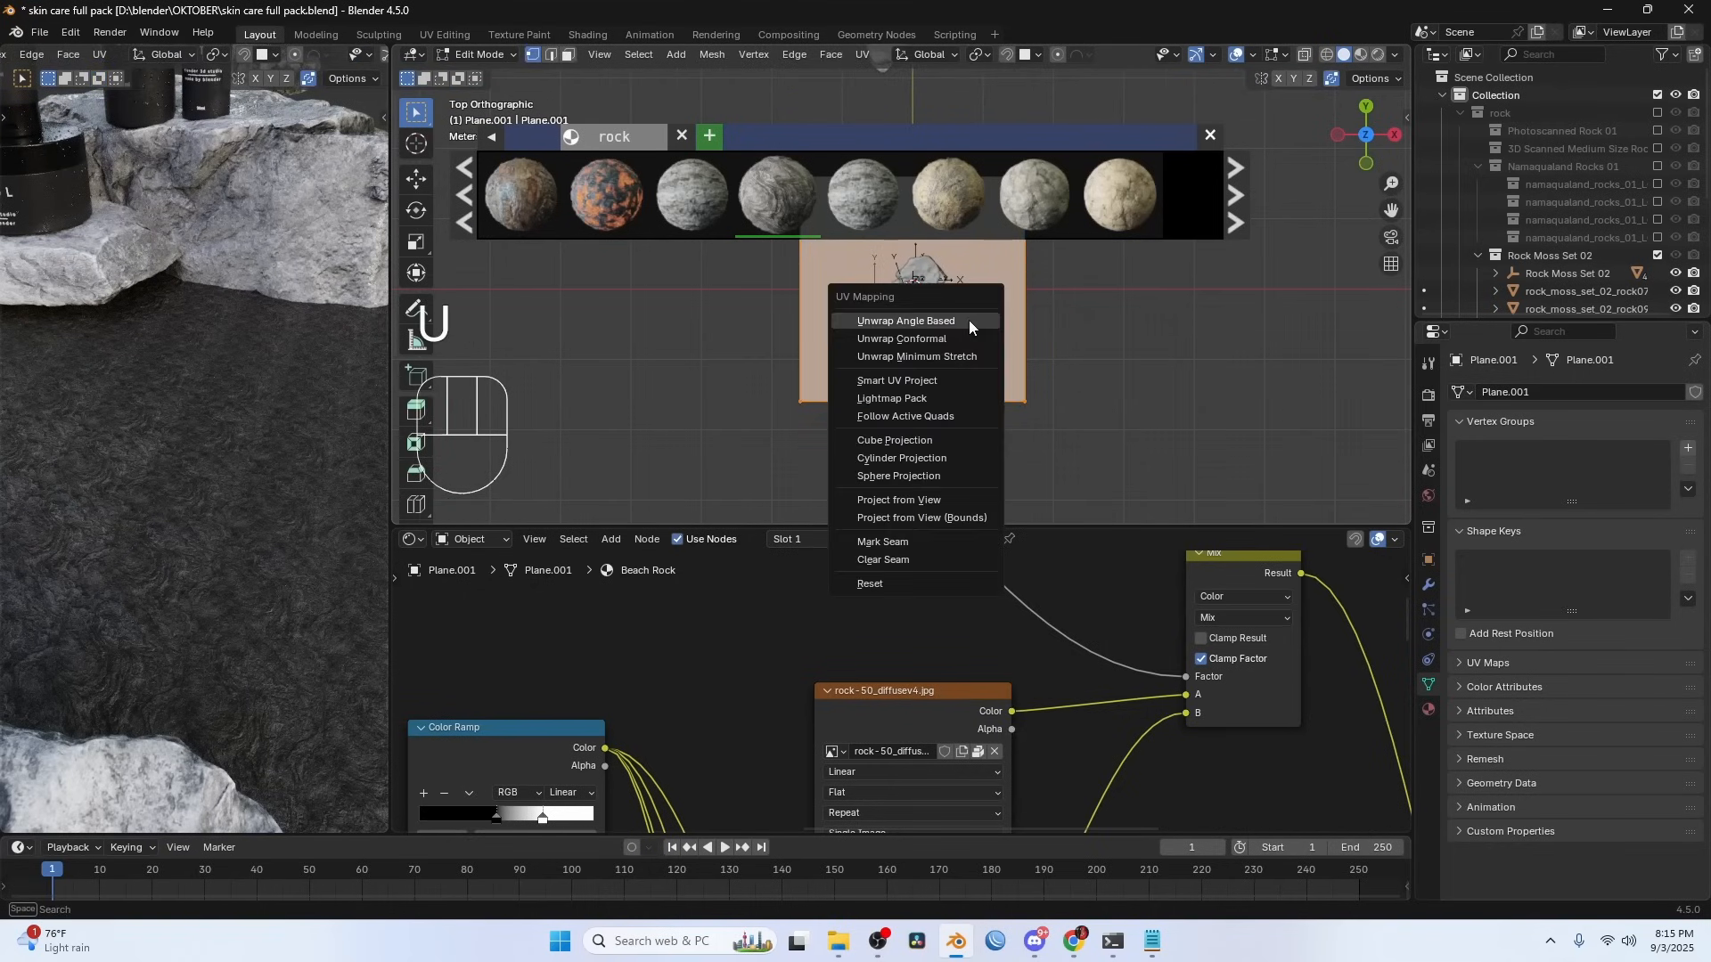
left_click(970, 319)
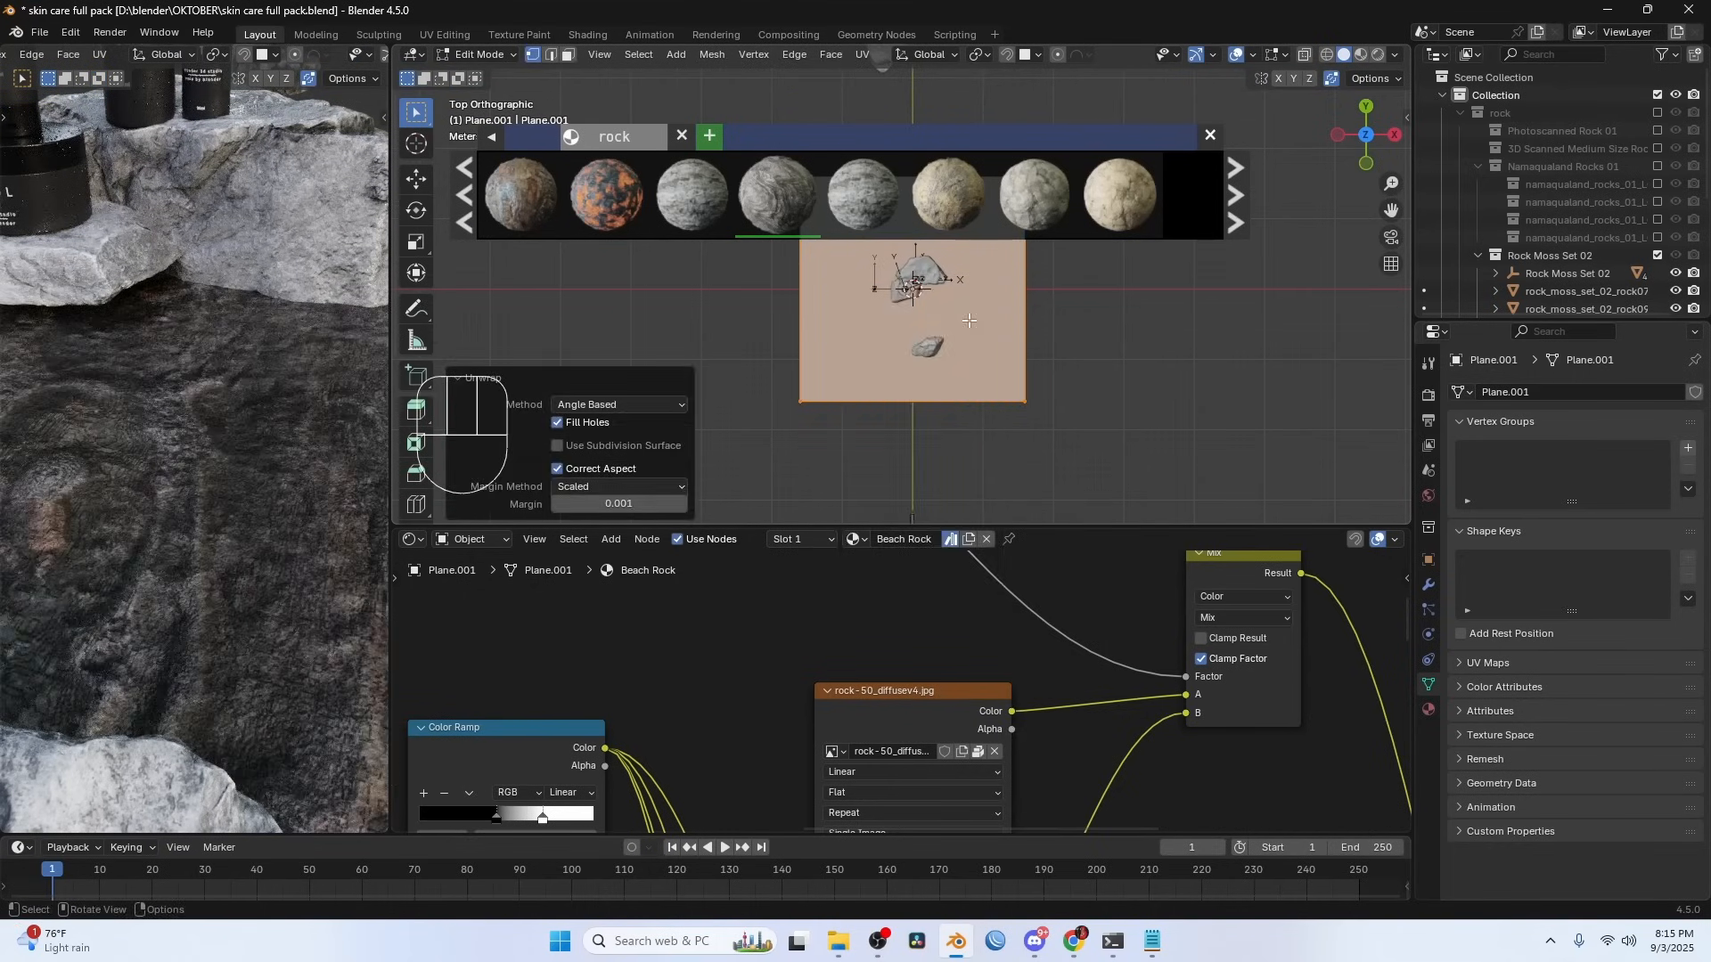
scroll(313, 431, "down", 3)
middle_click_drag(216, 462, 125, 486)
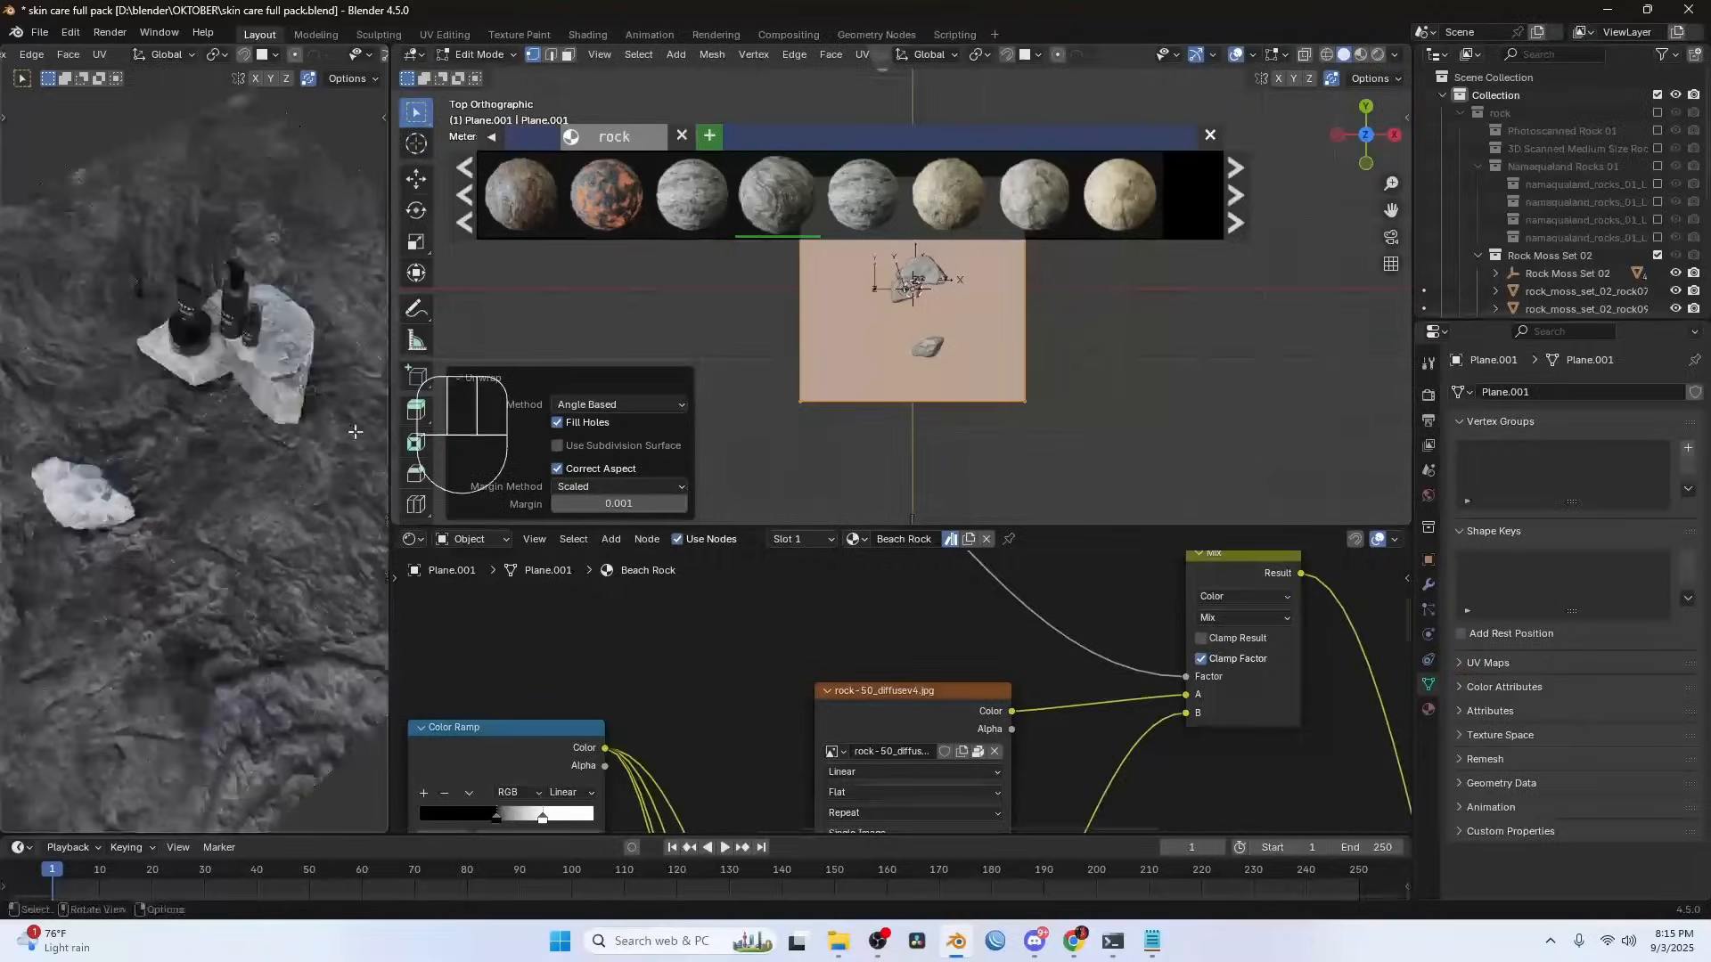
key("KP_0")
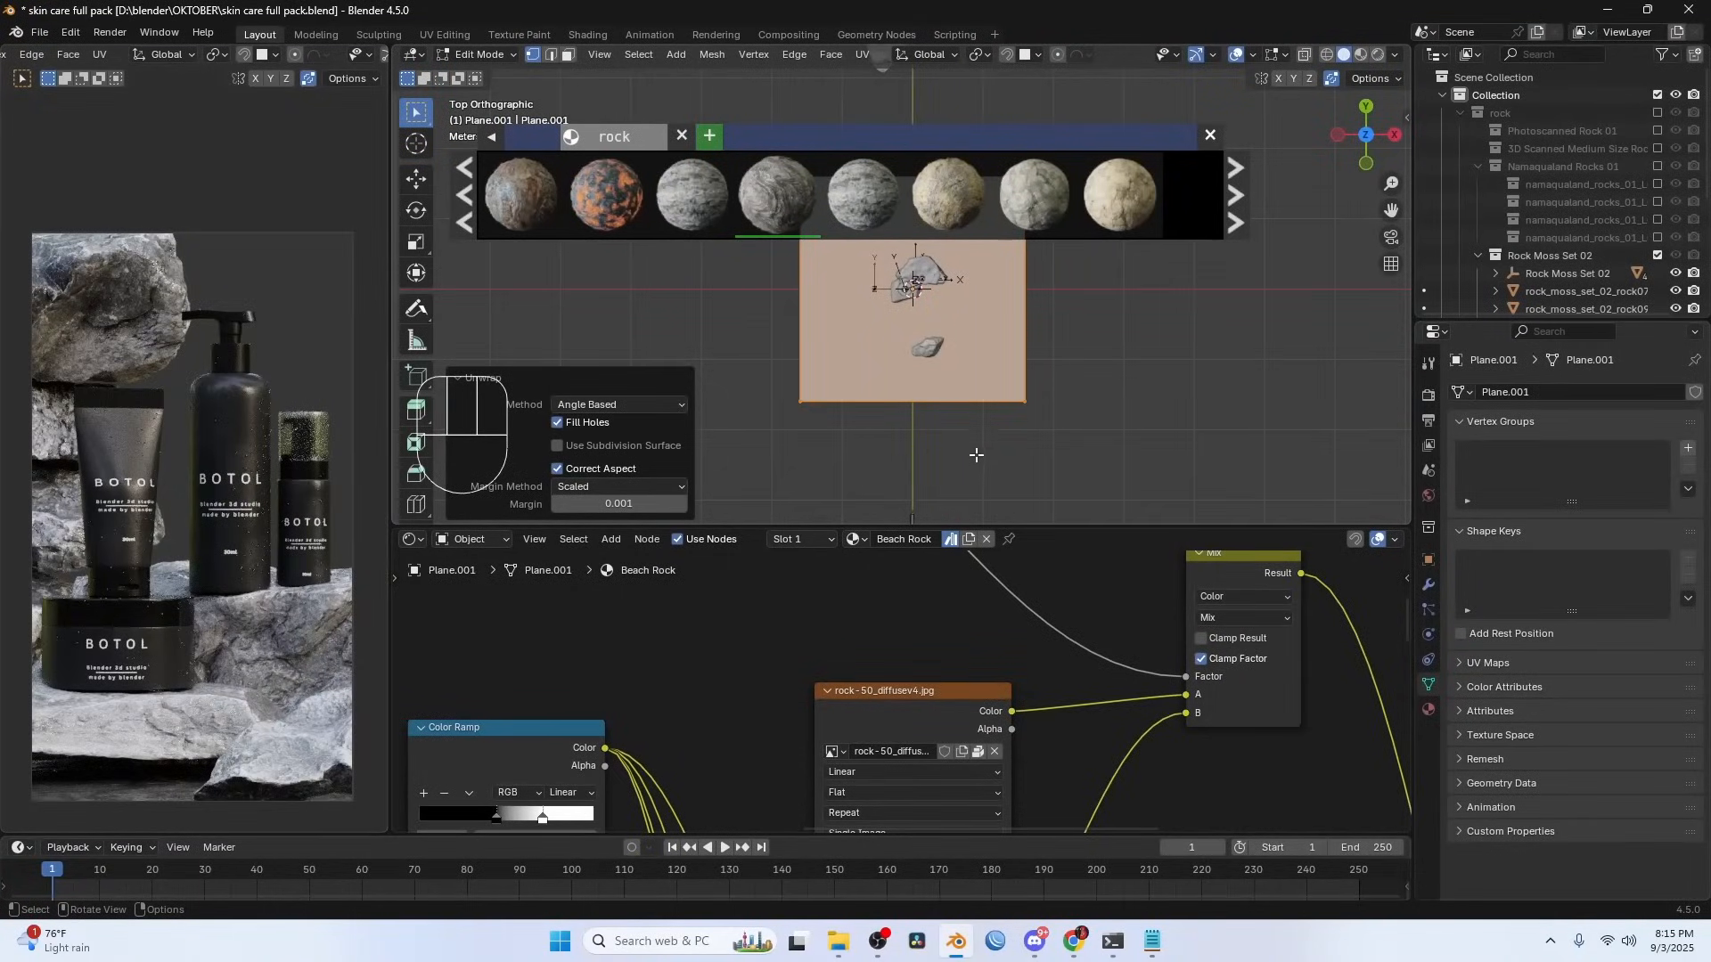
key("Tab")
- Close the asset results and set the Midlevel of the Beach Rock material's Displacement node to 0.290
key("KP_1")
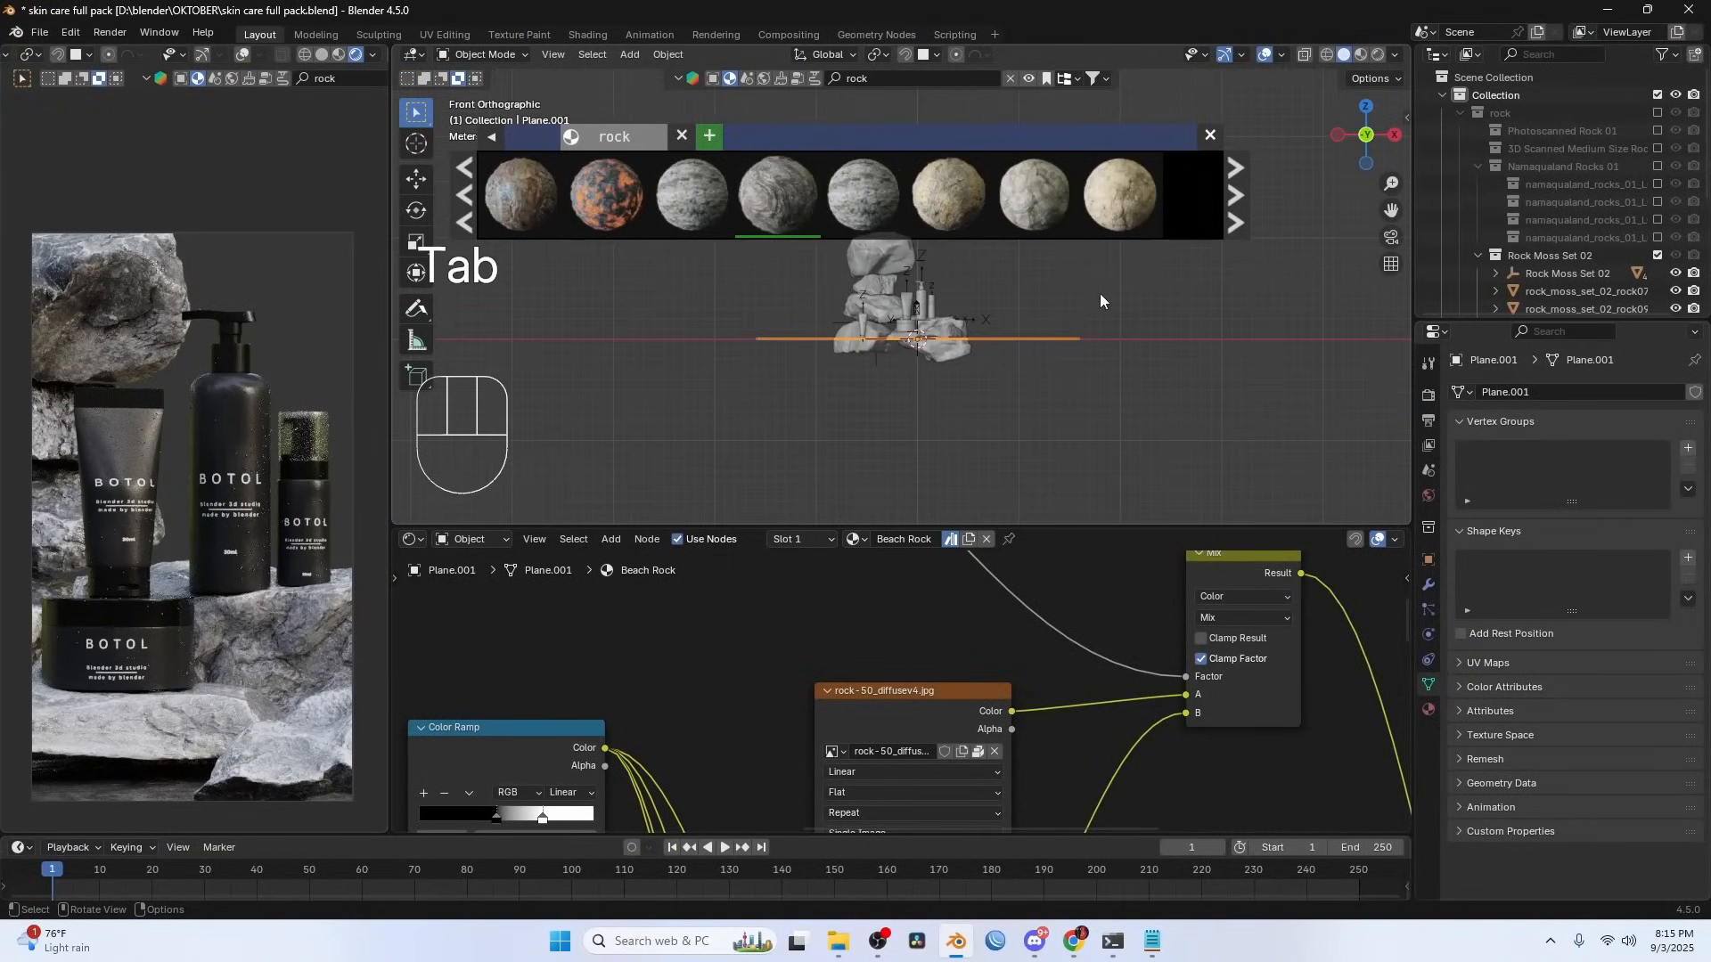
left_click(1210, 136)
scroll(951, 421, "down", 3)
scroll(1032, 671, "down", 3)
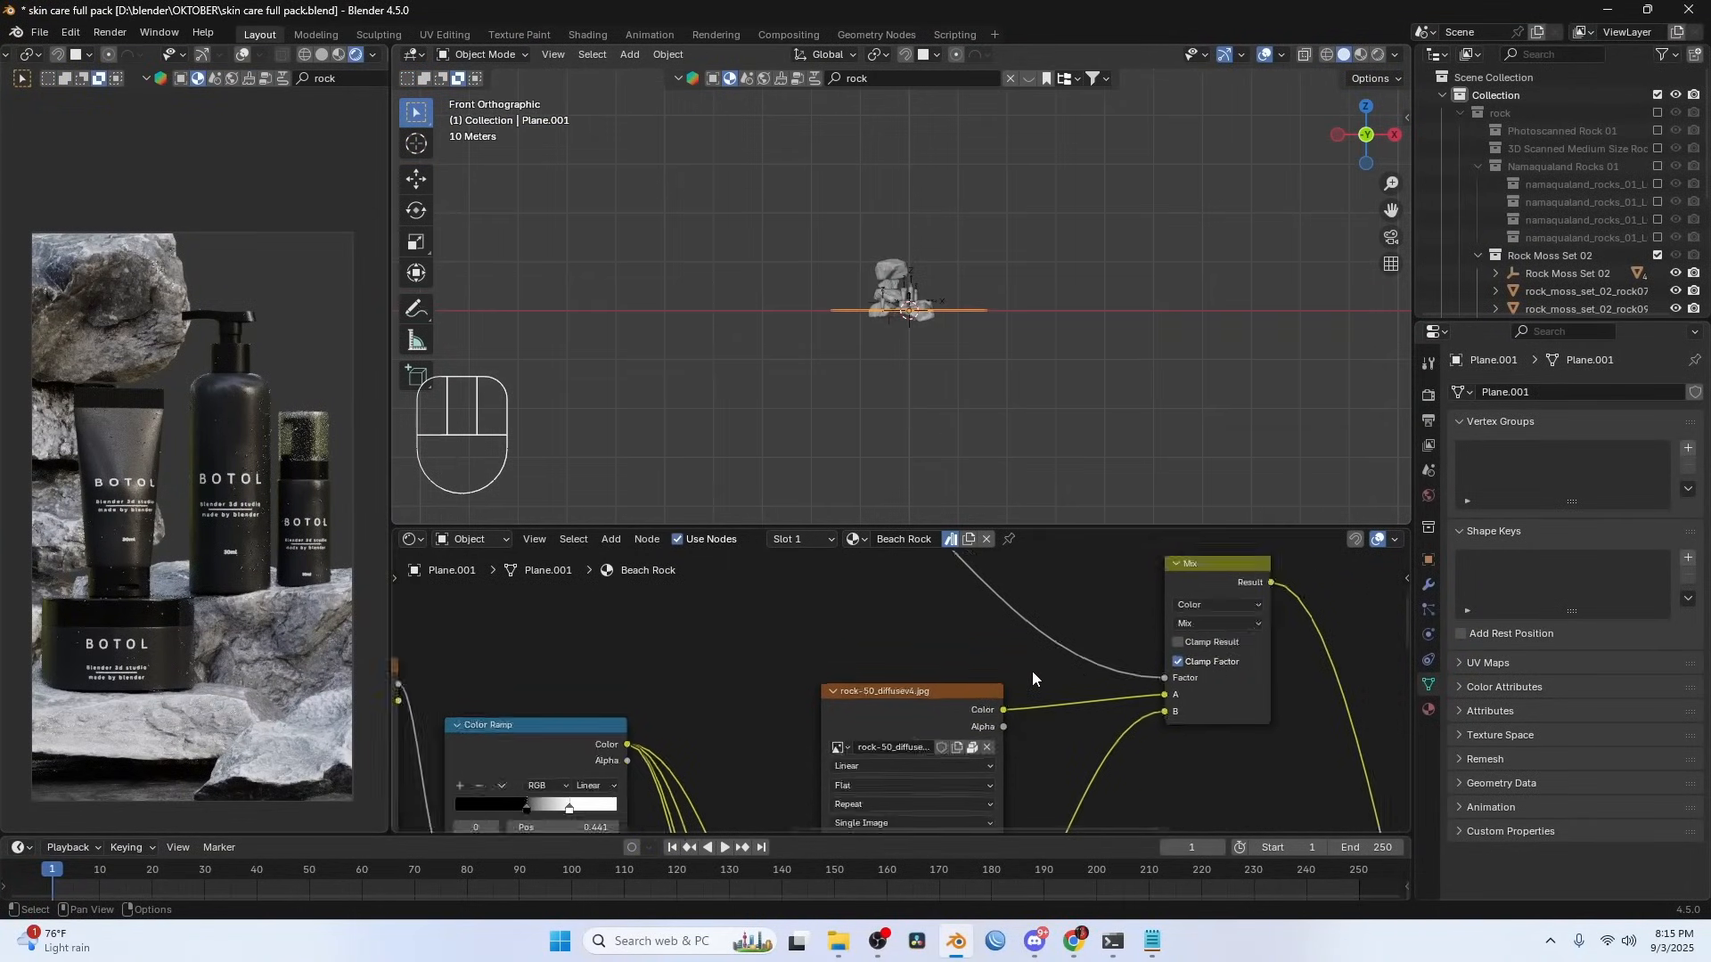
middle_click_drag(1121, 685, 988, 511)
scroll(987, 713, "down", 10)
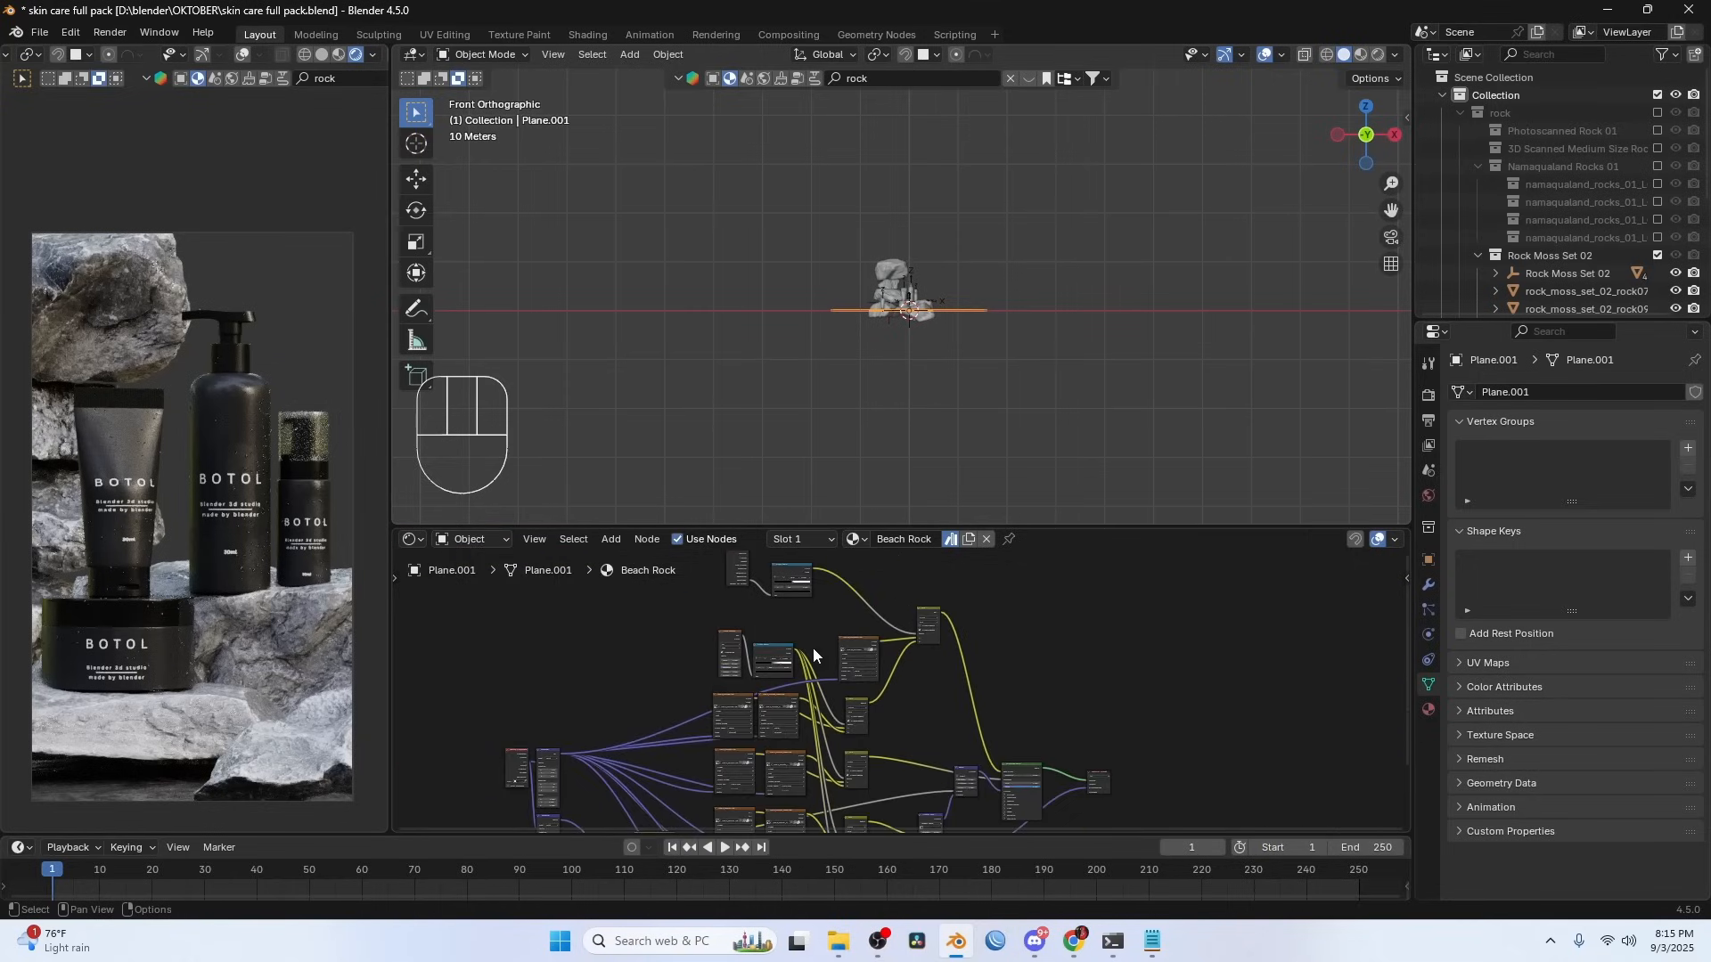
scroll(976, 597, "up", 8)
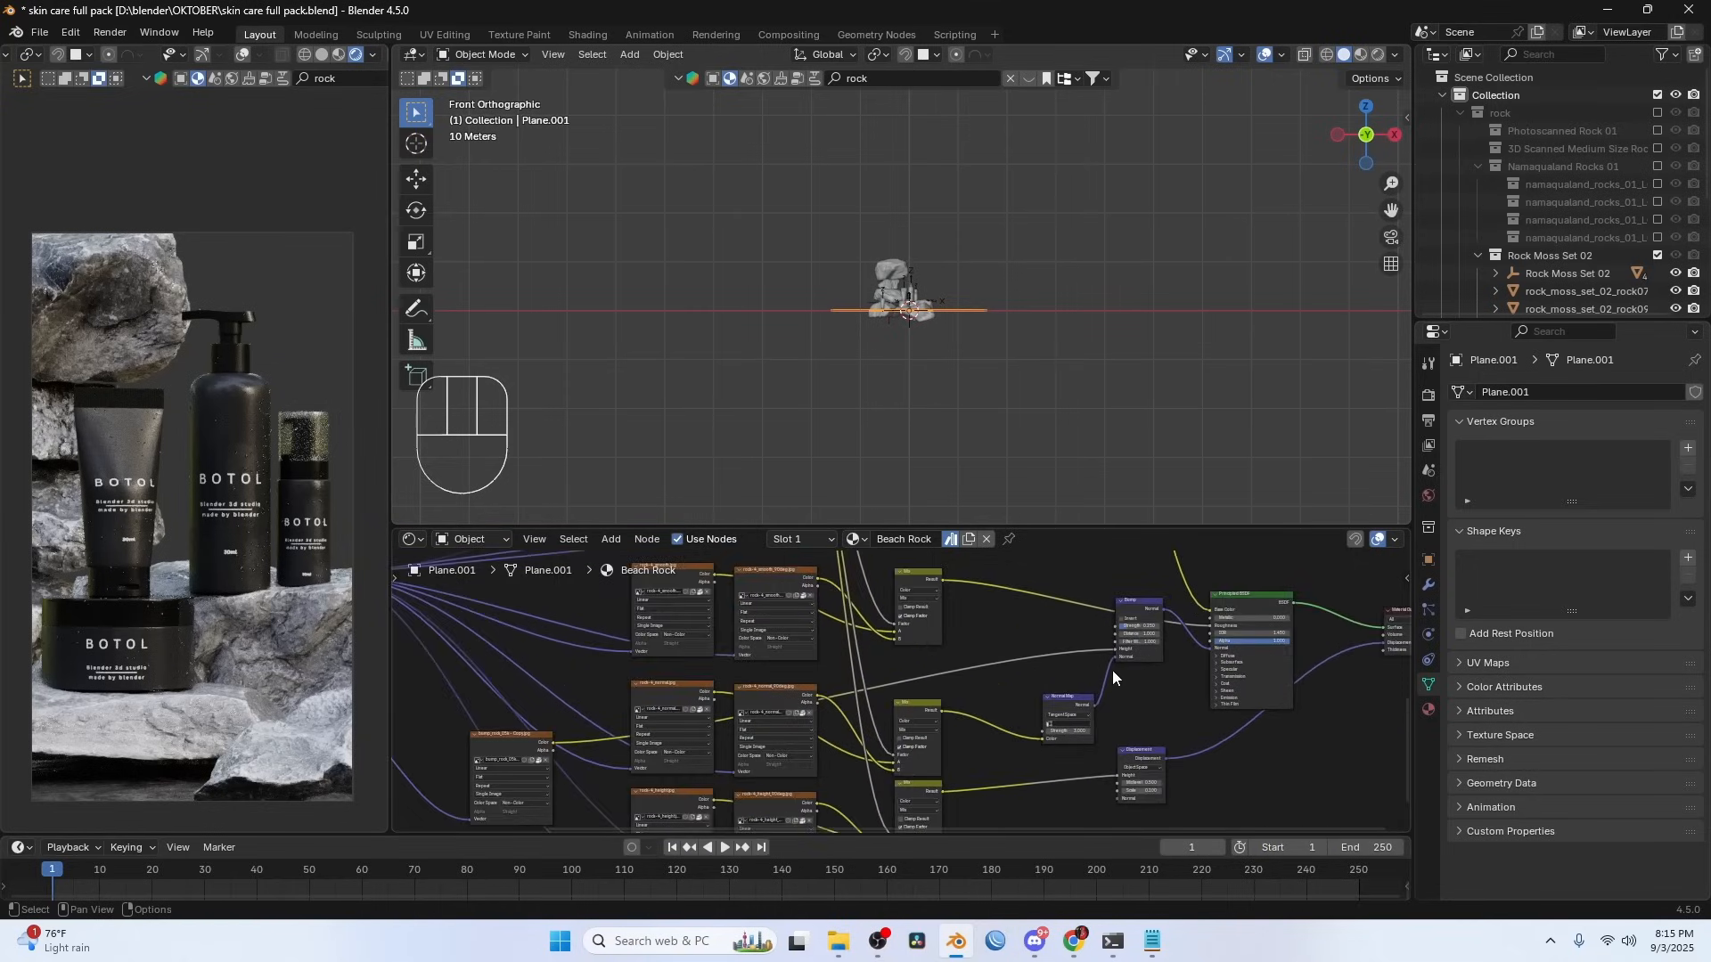
scroll(1158, 642, "up", 4)
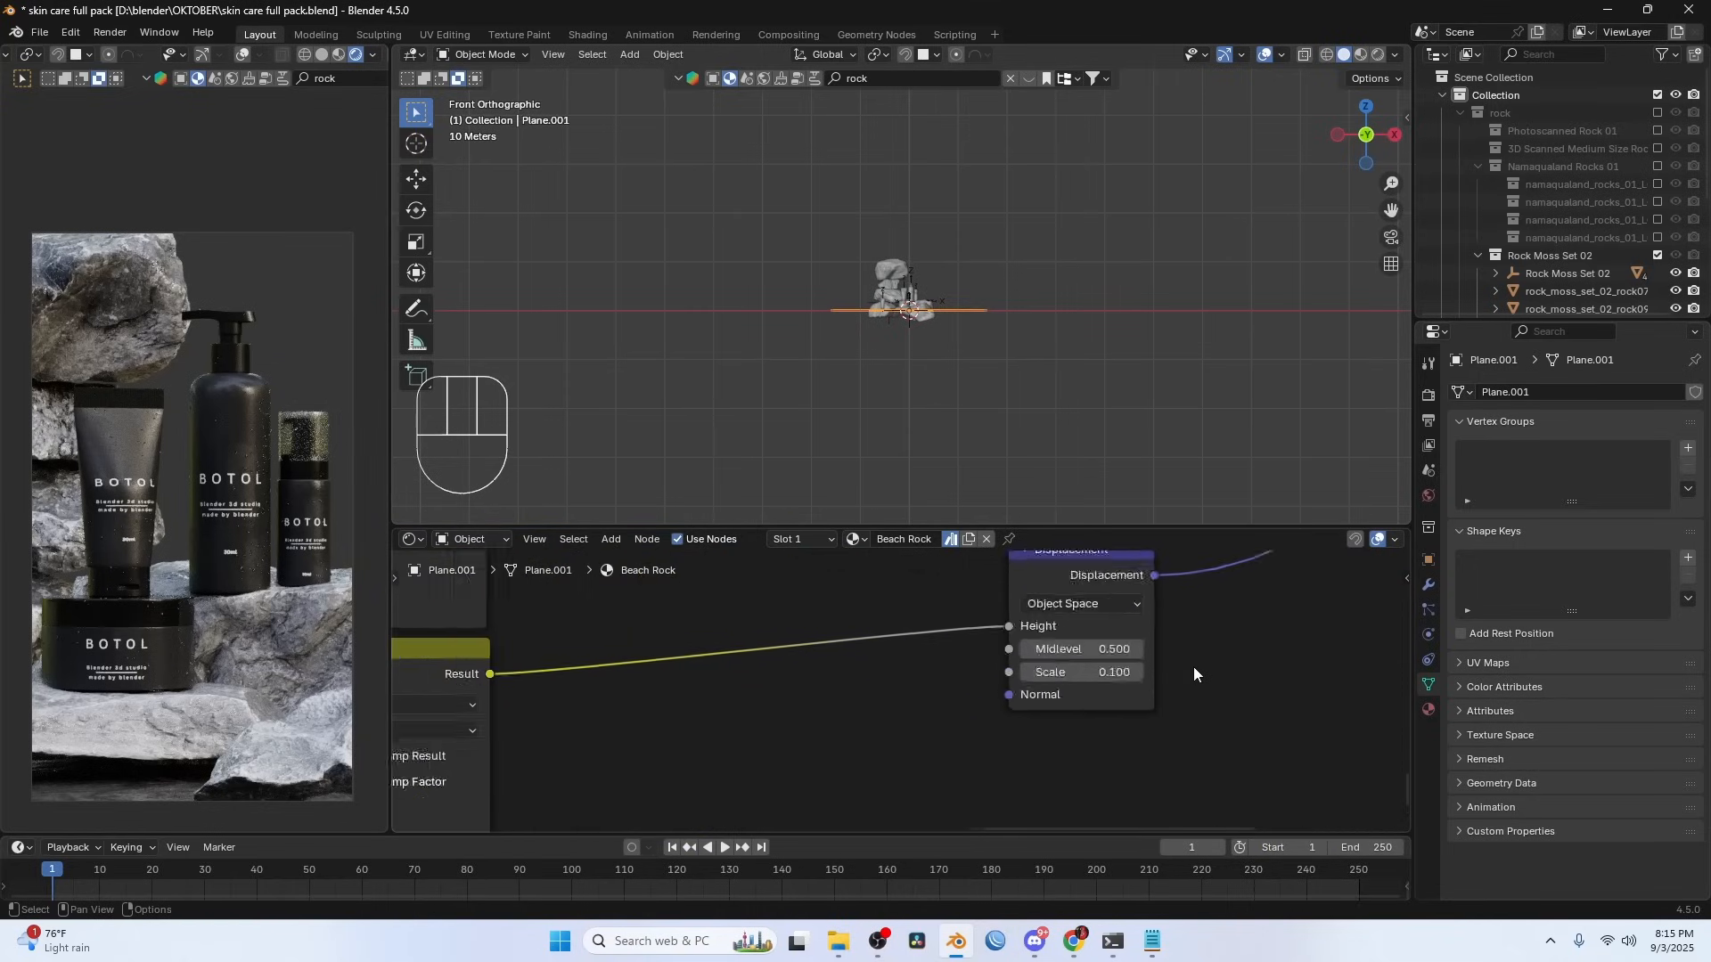
left_click_drag(1156, 635, 969, 636, "shift")
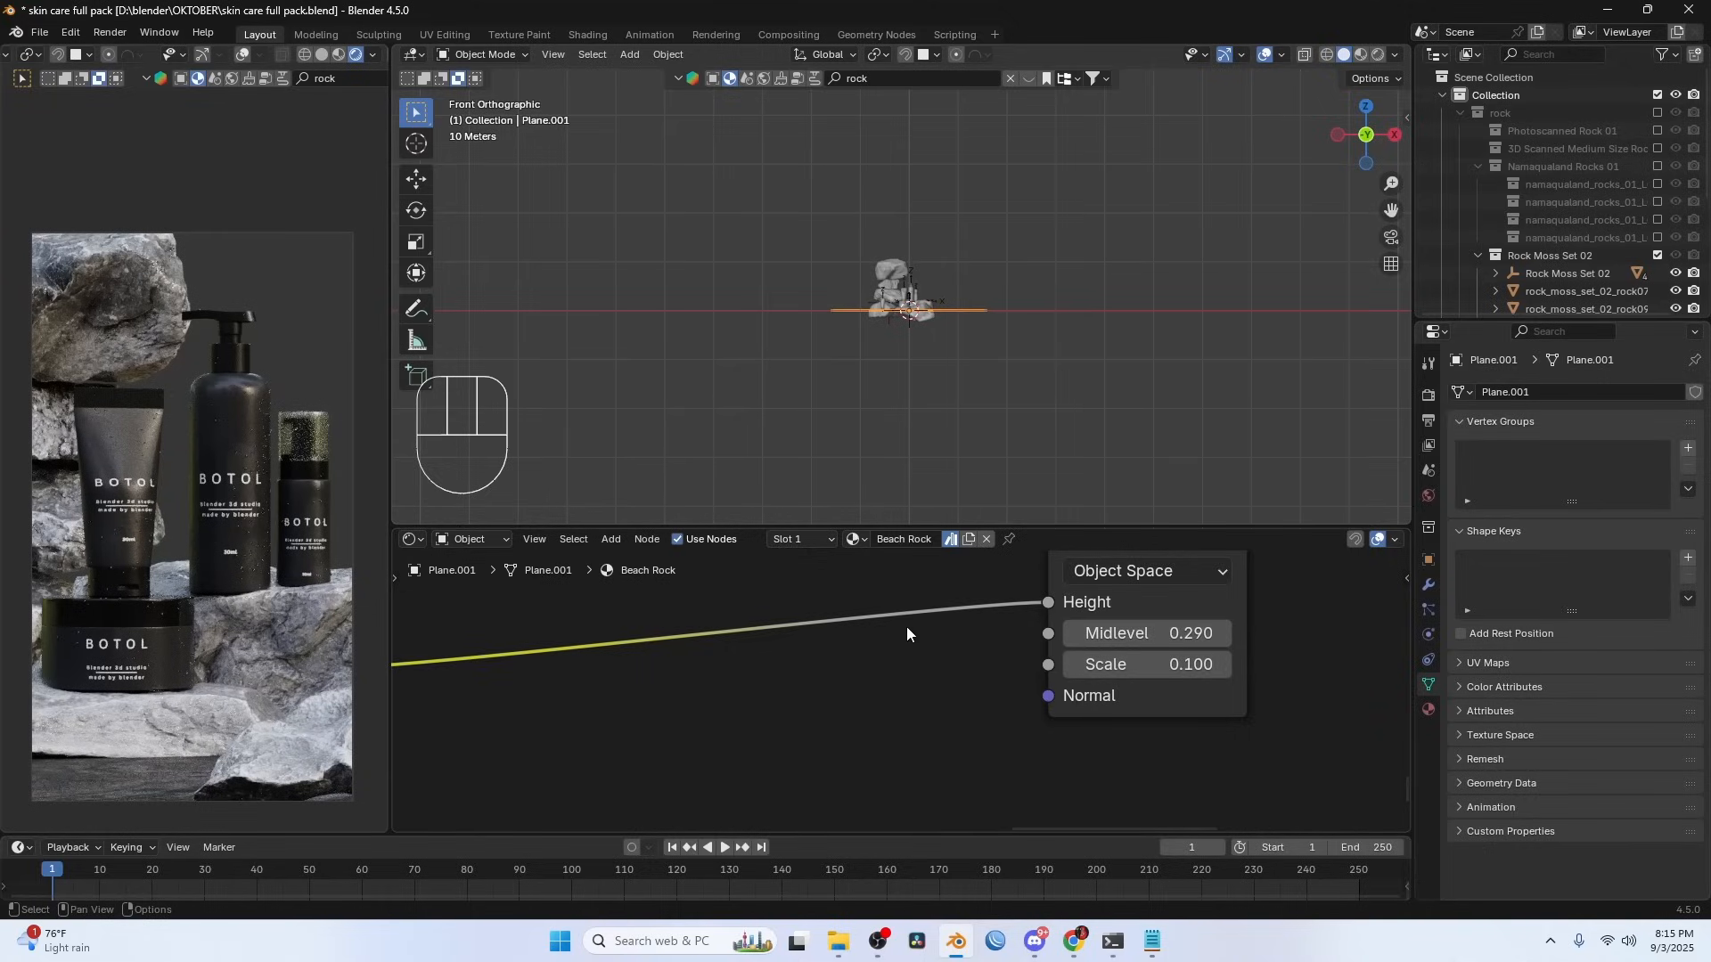
- Disconnect the roughness texture from the Beach Rock Principled BSDF and set its Roughness to 0.182
scroll(906, 627, "down", 8)
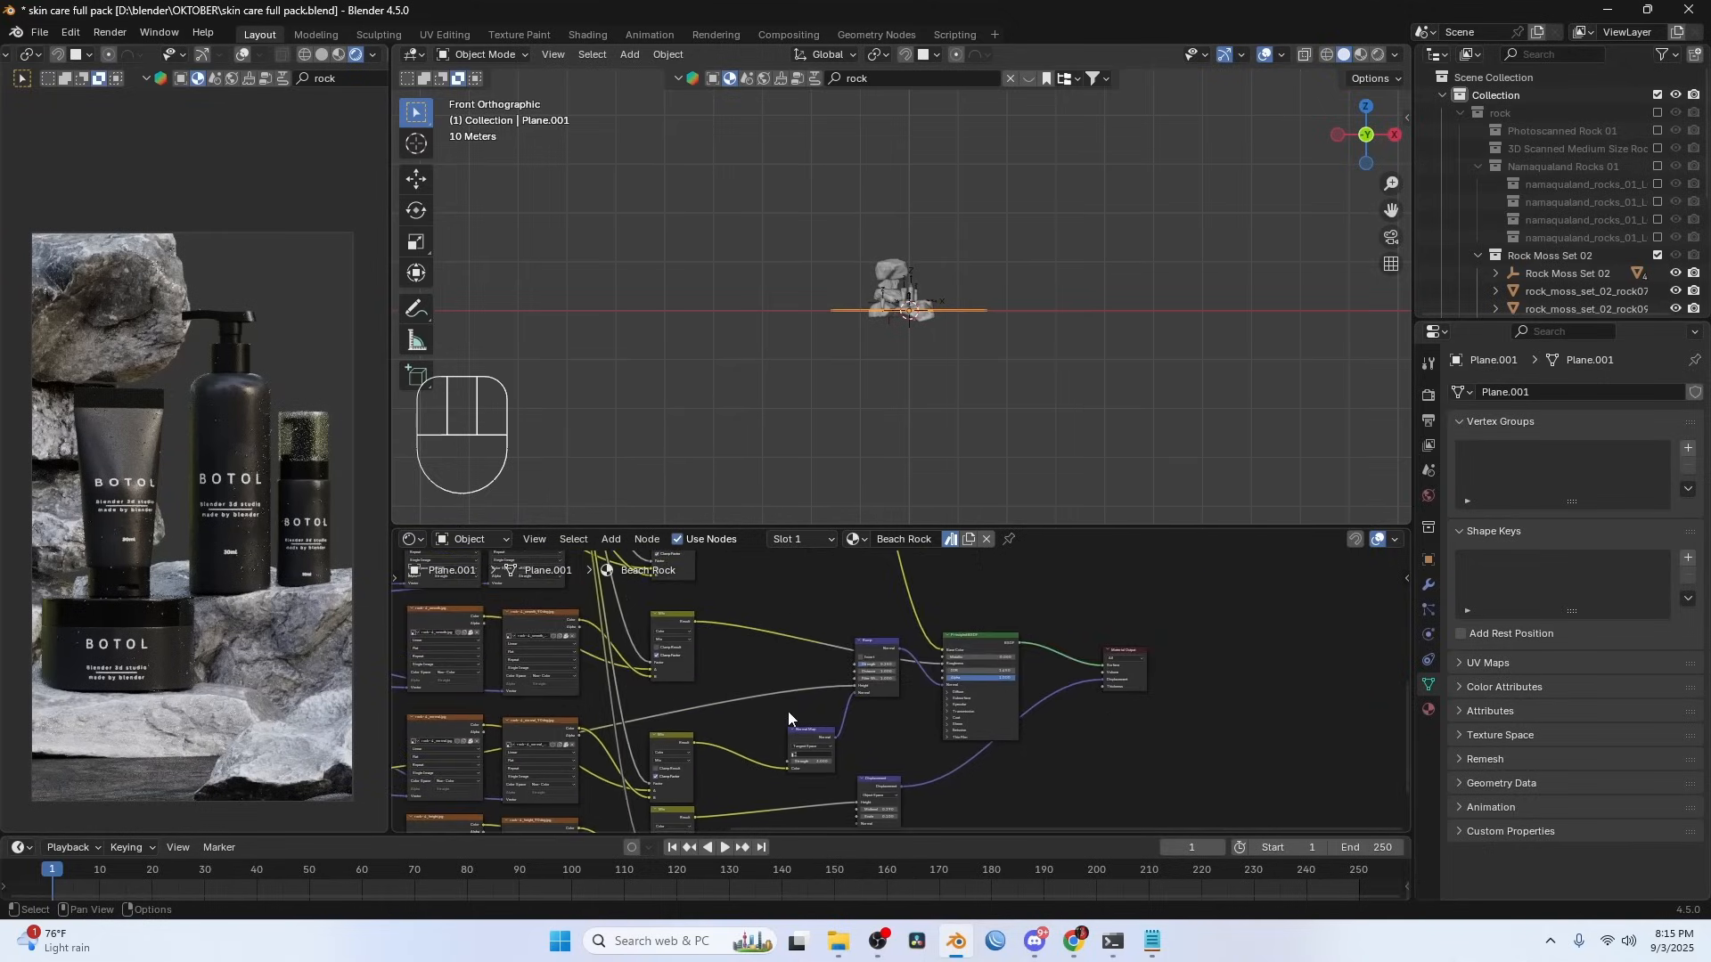
scroll(791, 708, "up", 5)
left_click_drag(912, 699, 878, 704)
scroll(279, 700, "up", 1)
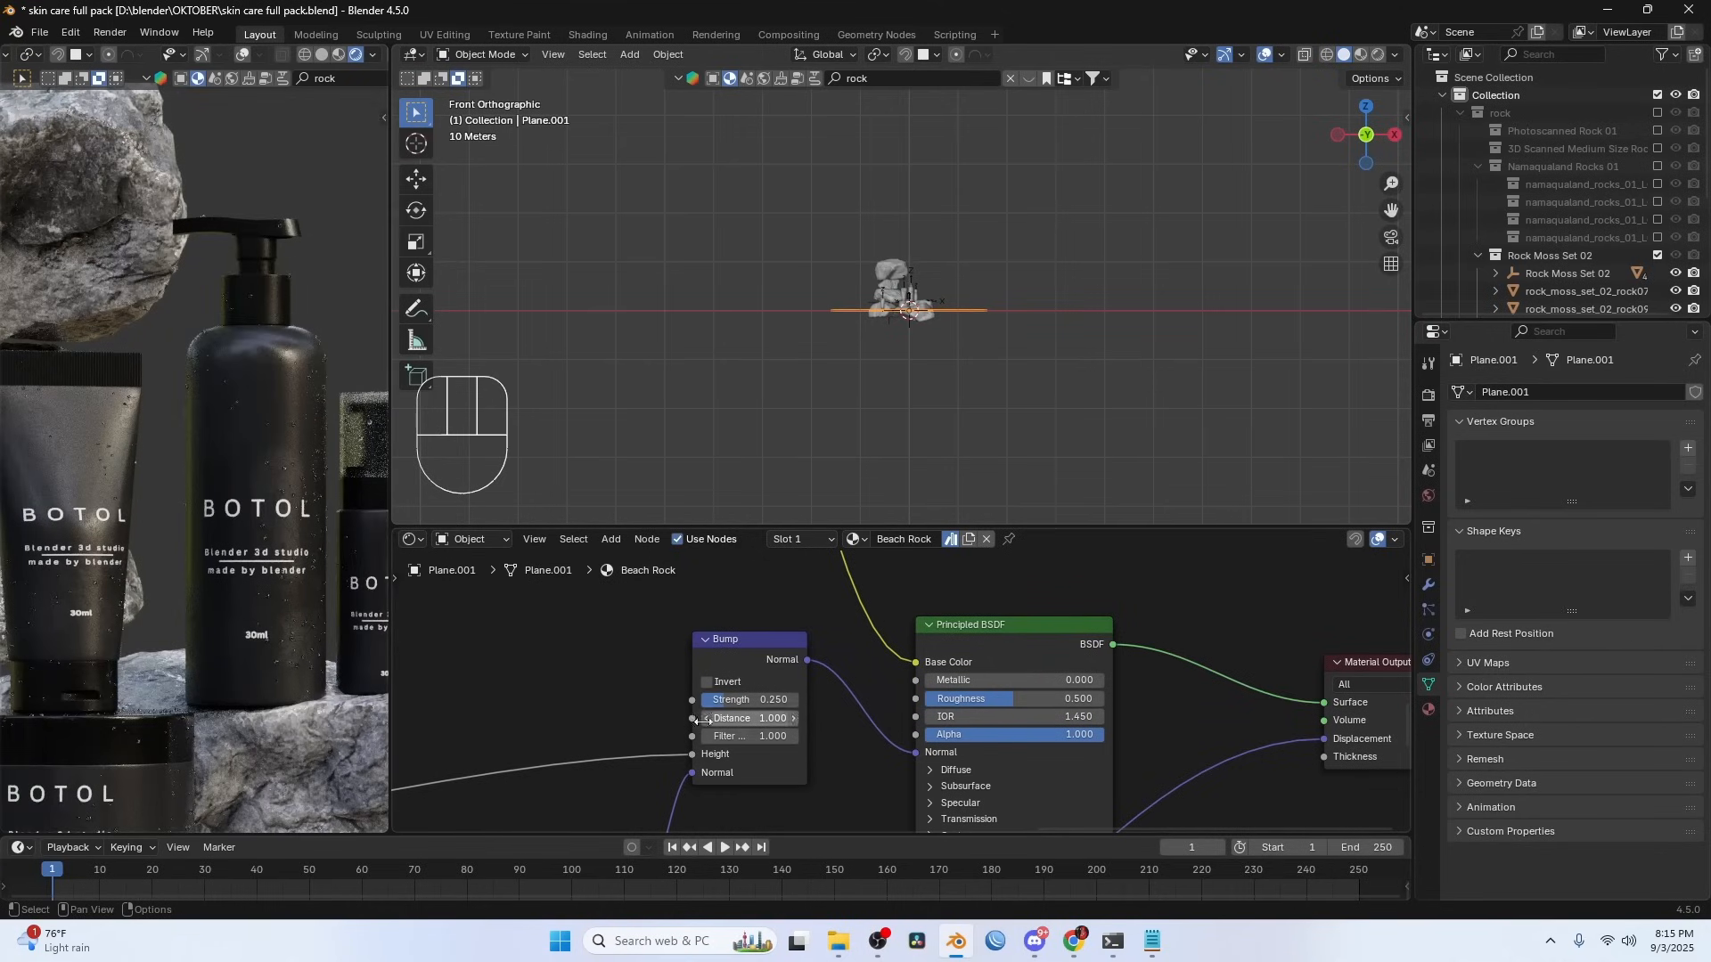
middle_click_drag(267, 686, 268, 395, "shift")
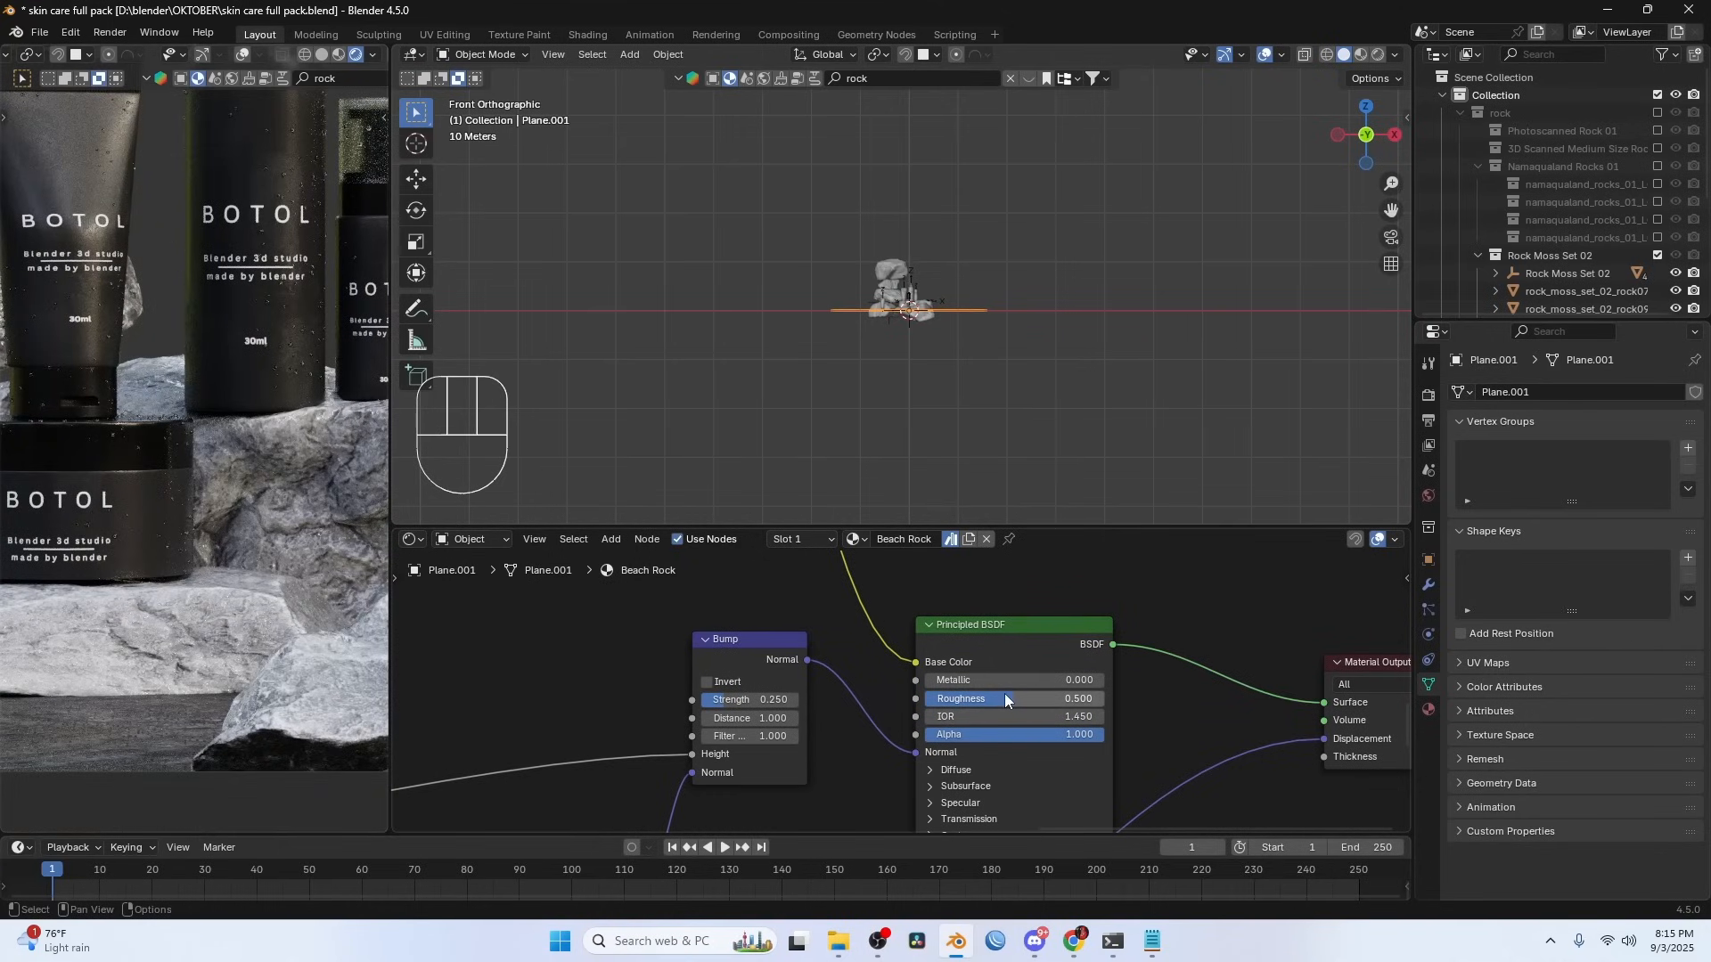
left_click_drag(1008, 699, 965, 700)
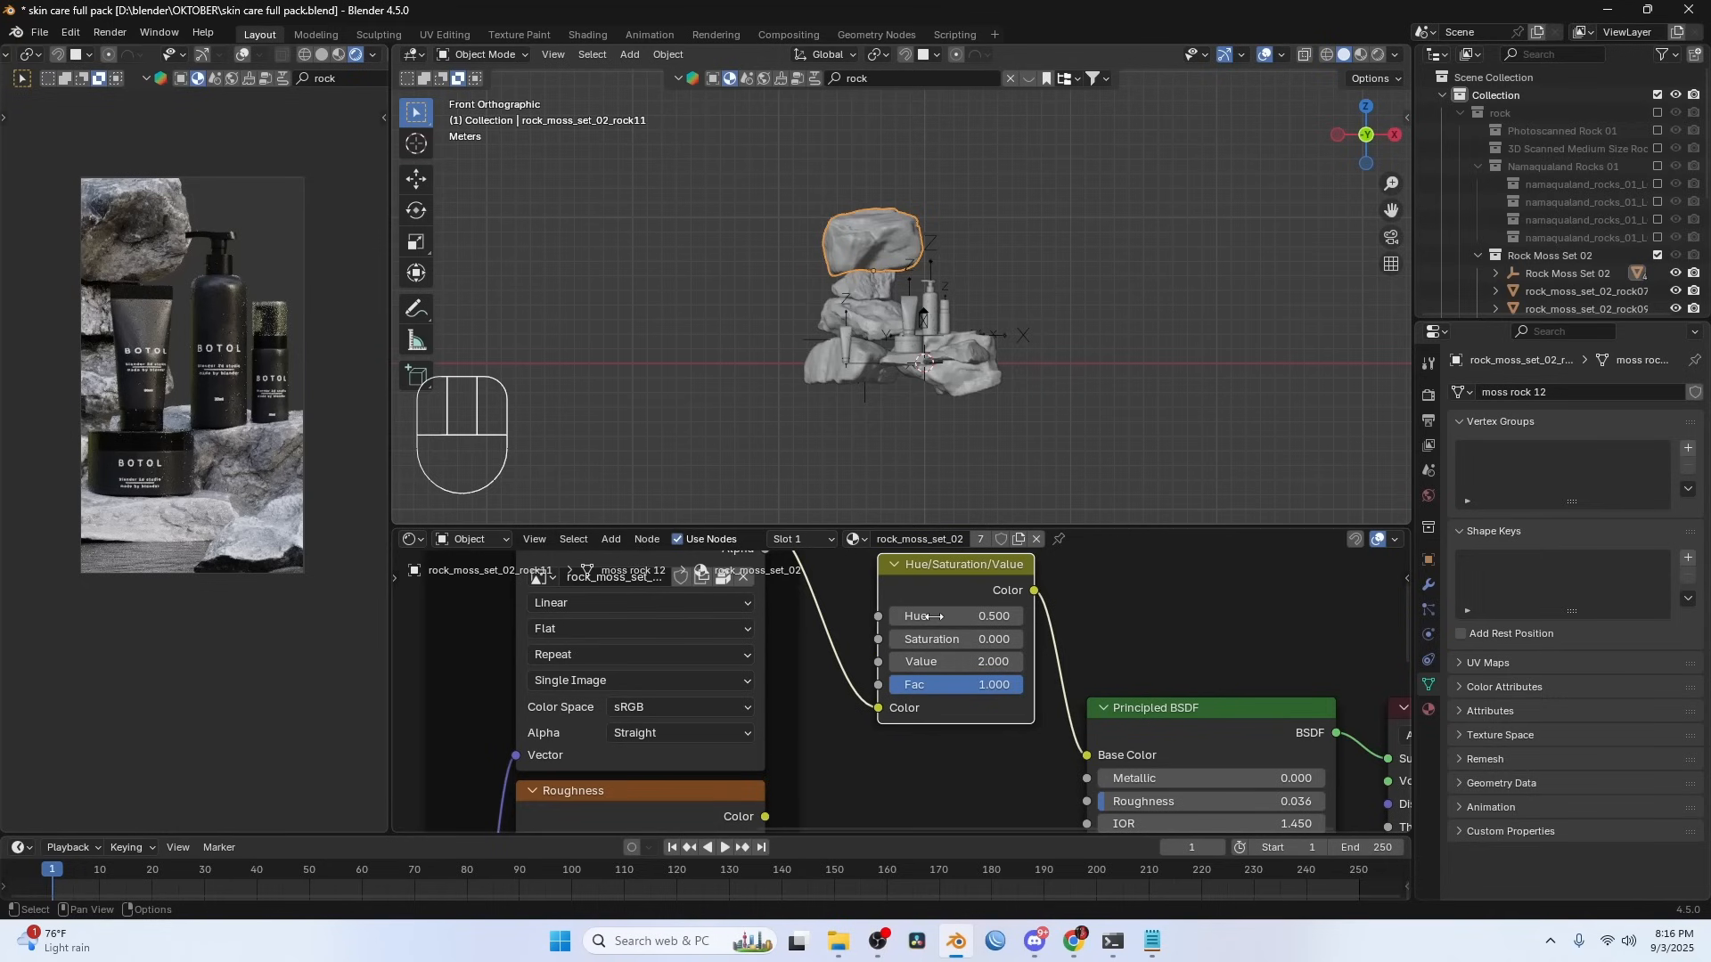
- Set the Value of the moss rock material's Hue/Saturation/Value node to 1.000 and check the darker rocks in the preview
left_click_drag(950, 661, 950, 661)
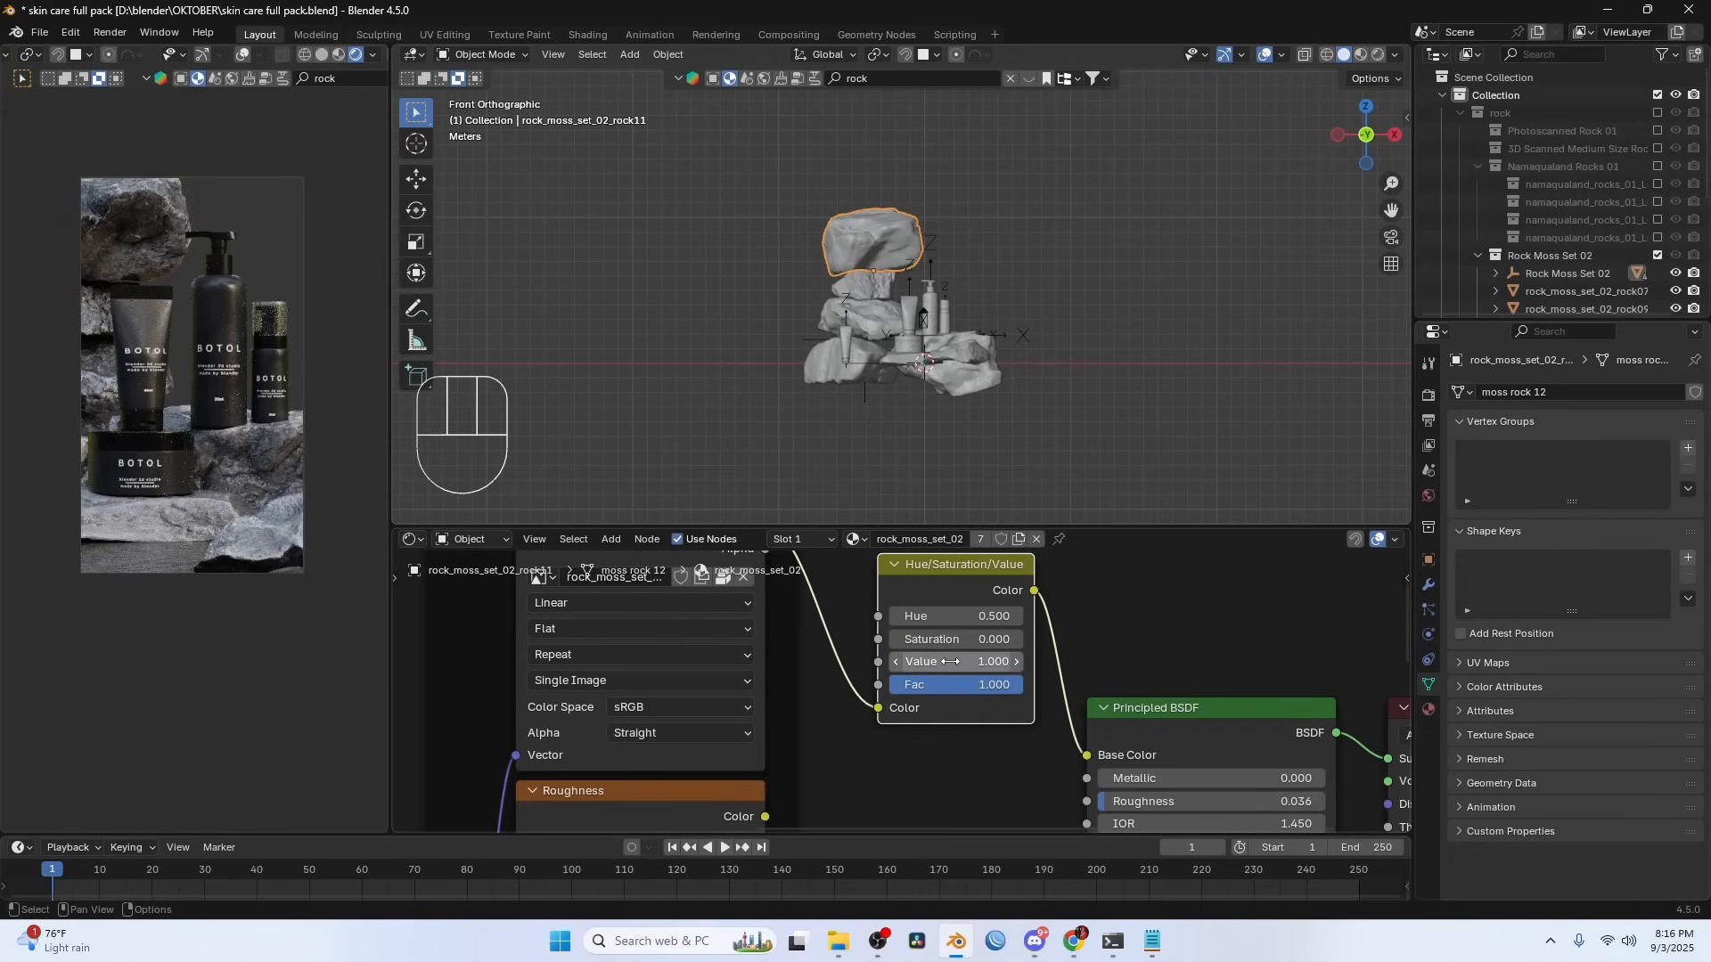
left_click(789, 424)
scroll(149, 503, "up", 5)
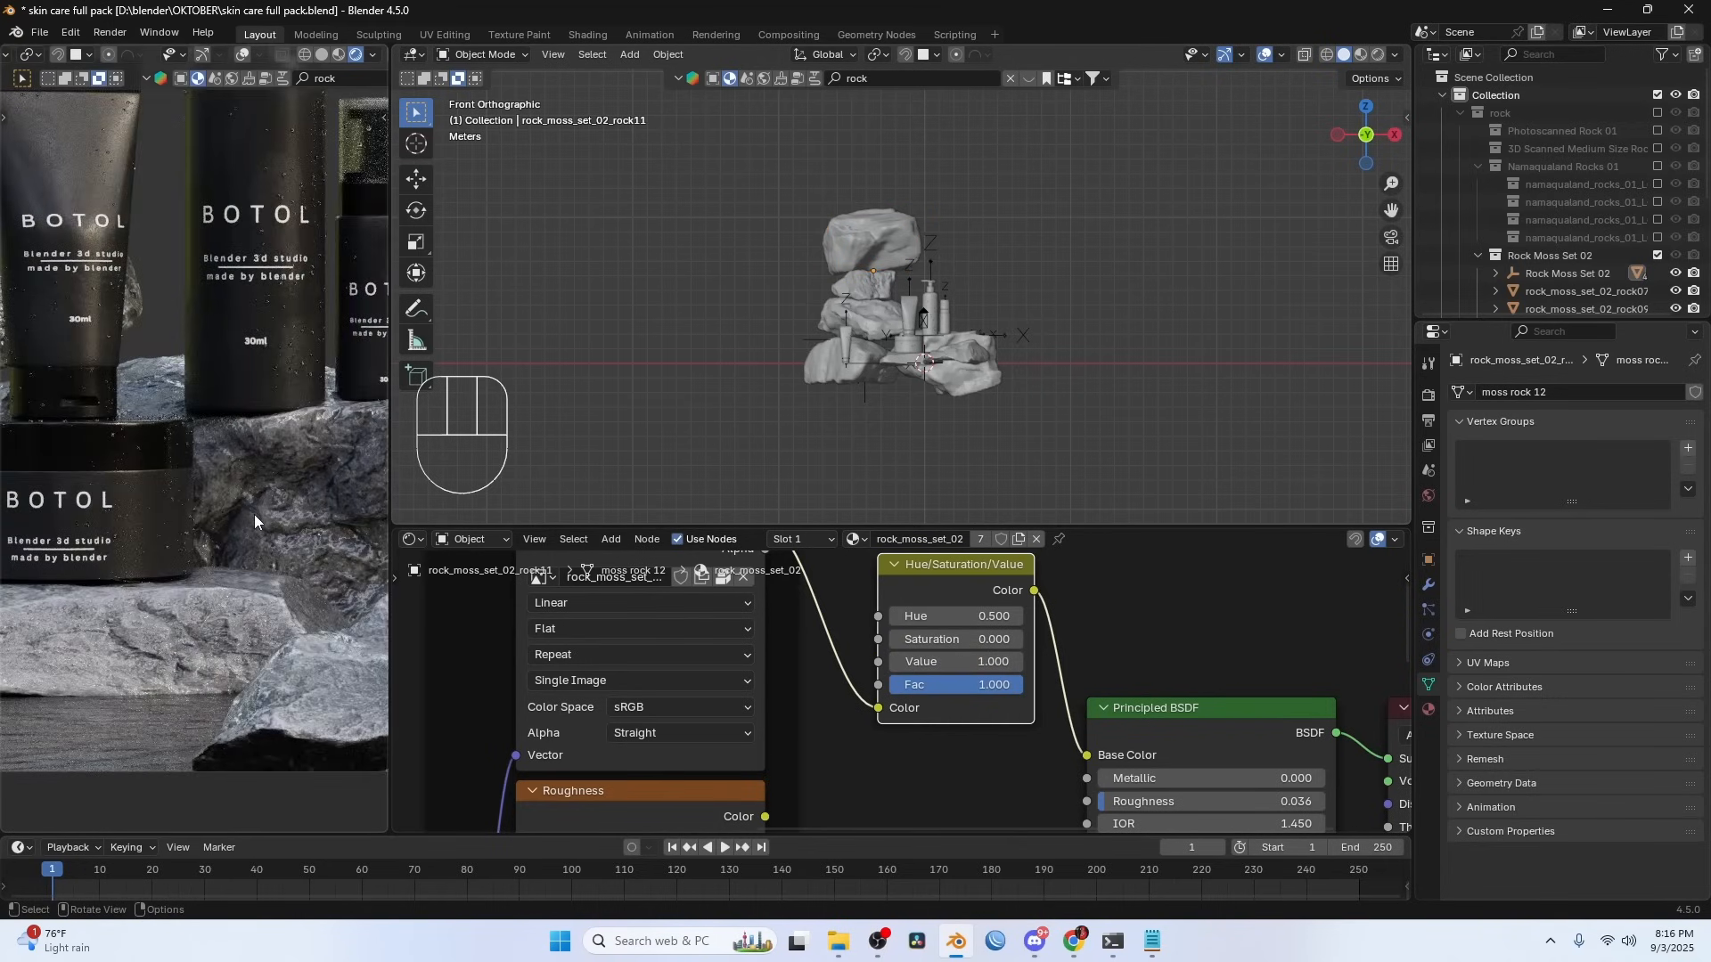
scroll(254, 515, "down", 5)
- Duplicate the ground plane in place and rotate the copy 90° about the X axis
middle_click_drag(927, 357, 1009, 317)
left_click(1051, 380)
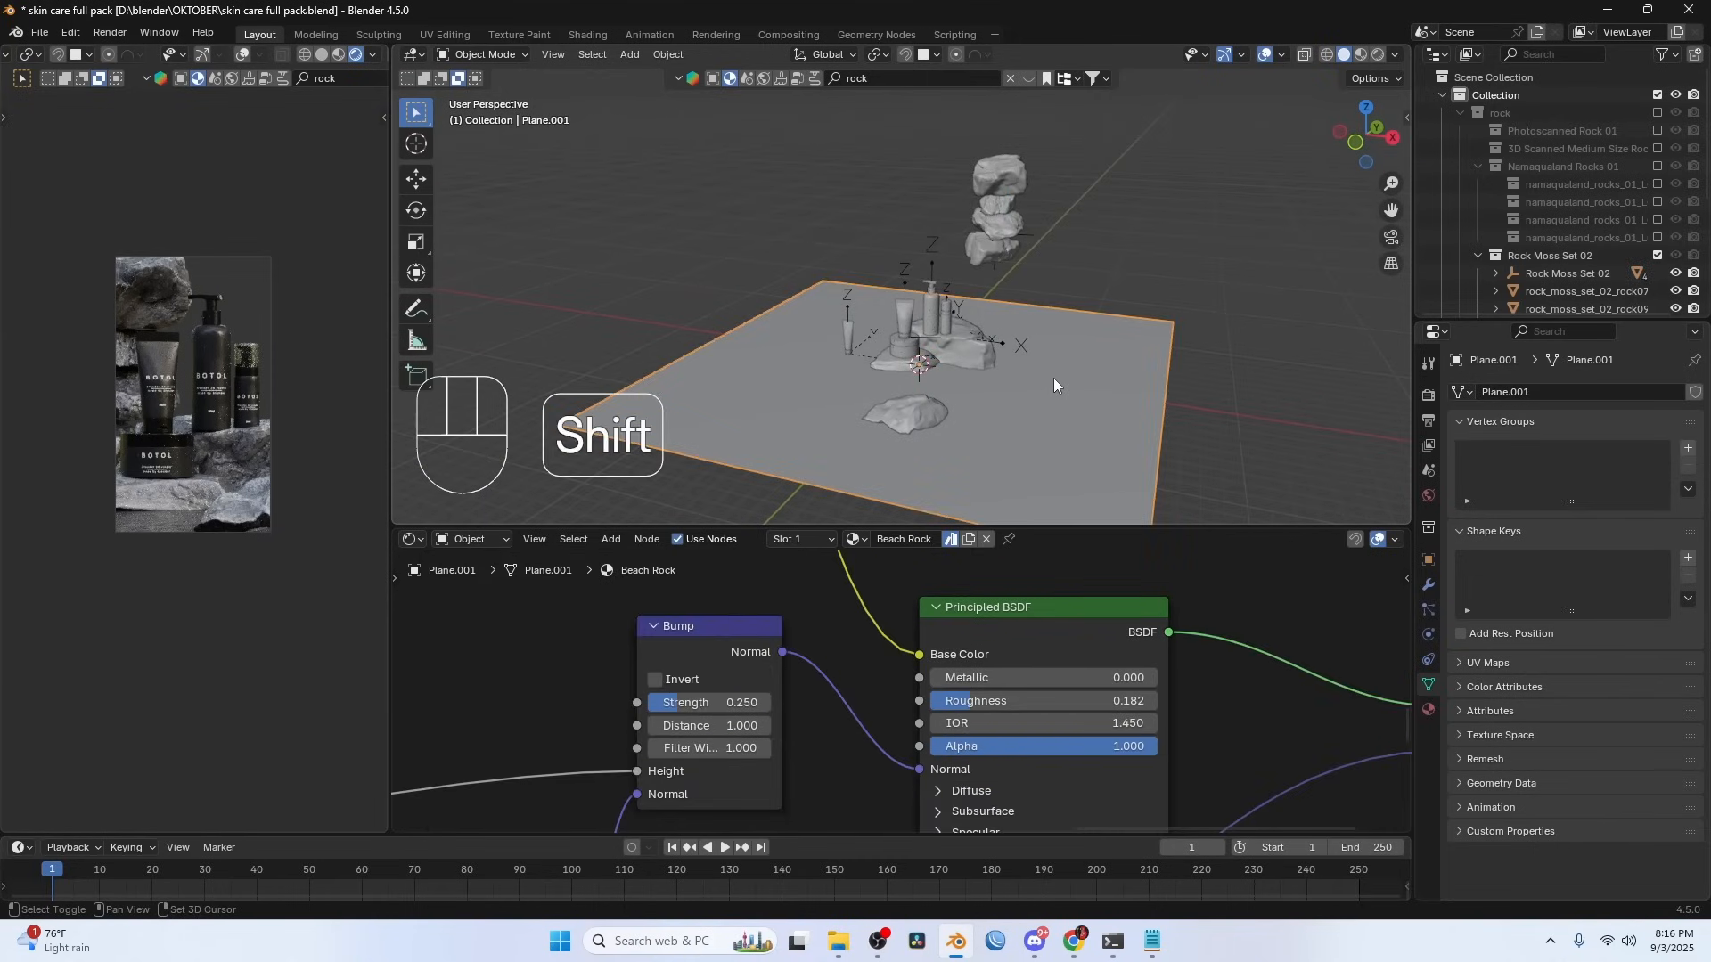
key("shift+d")
key("Escape")
key("r")
key("x")
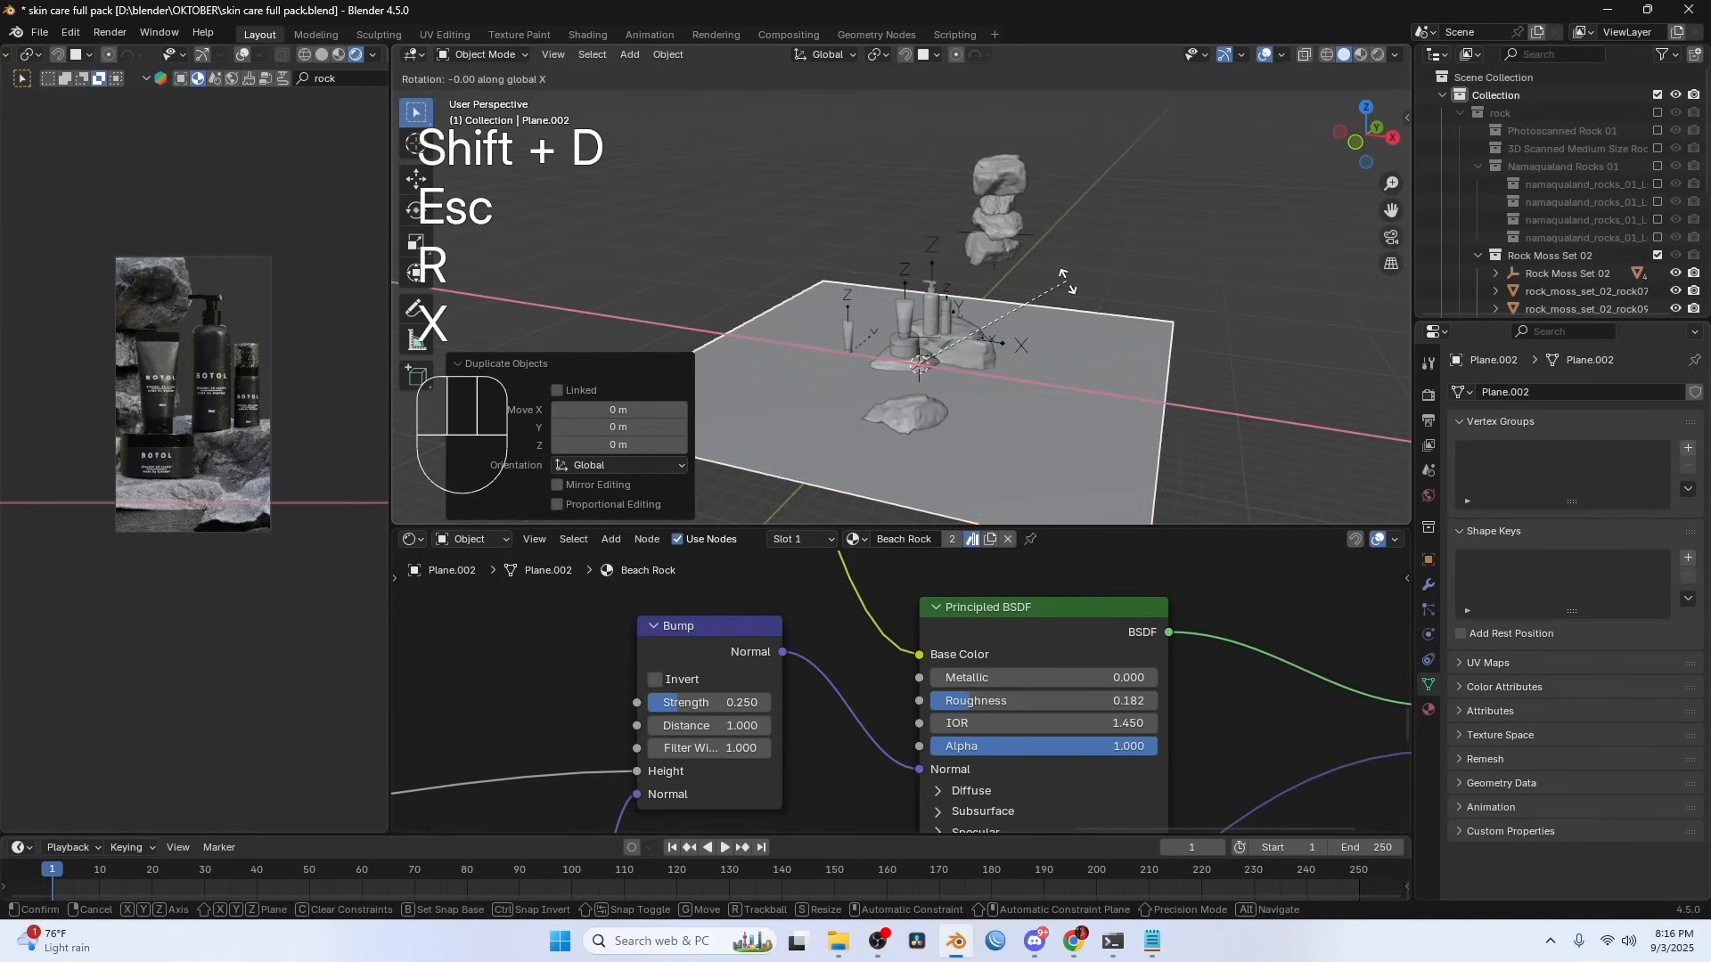
key("9")
key("8")
key("0")
key("BackSpace")
key("BackSpace")
key("0")
key("Return")
- Move the upright plane back along Y in top view, by about 53.3 m and another 80.7 m
key("KP_7")
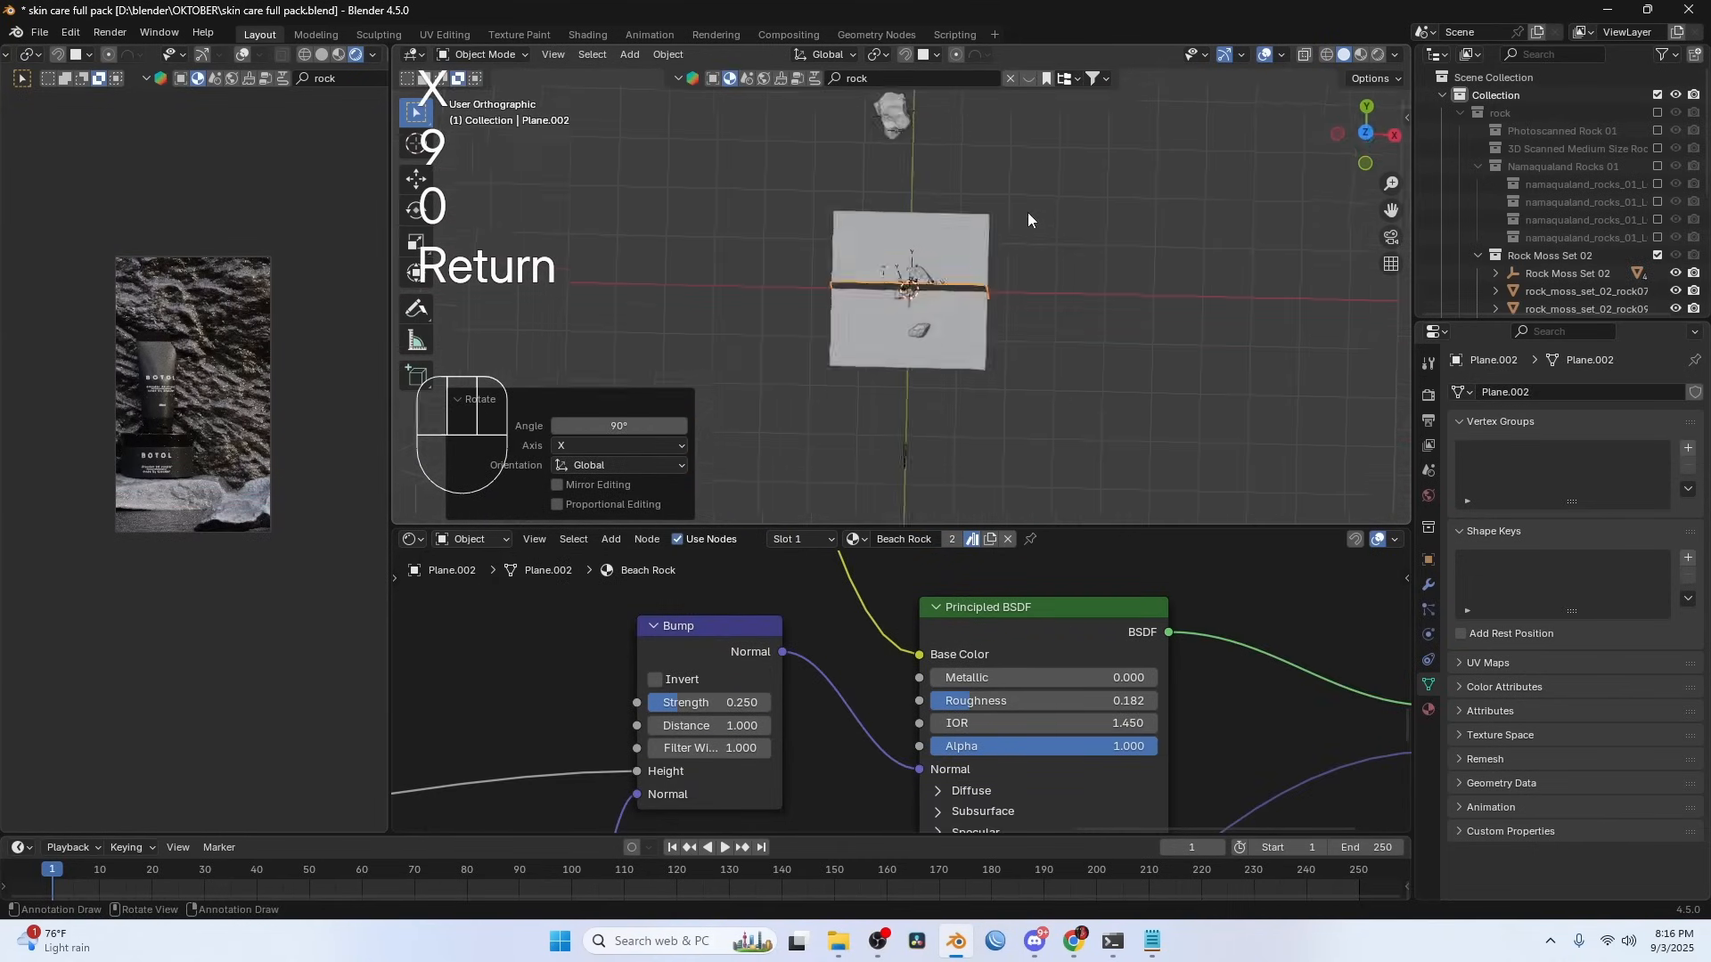
scroll(1007, 232, "down", 4)
key("g")
key("y")
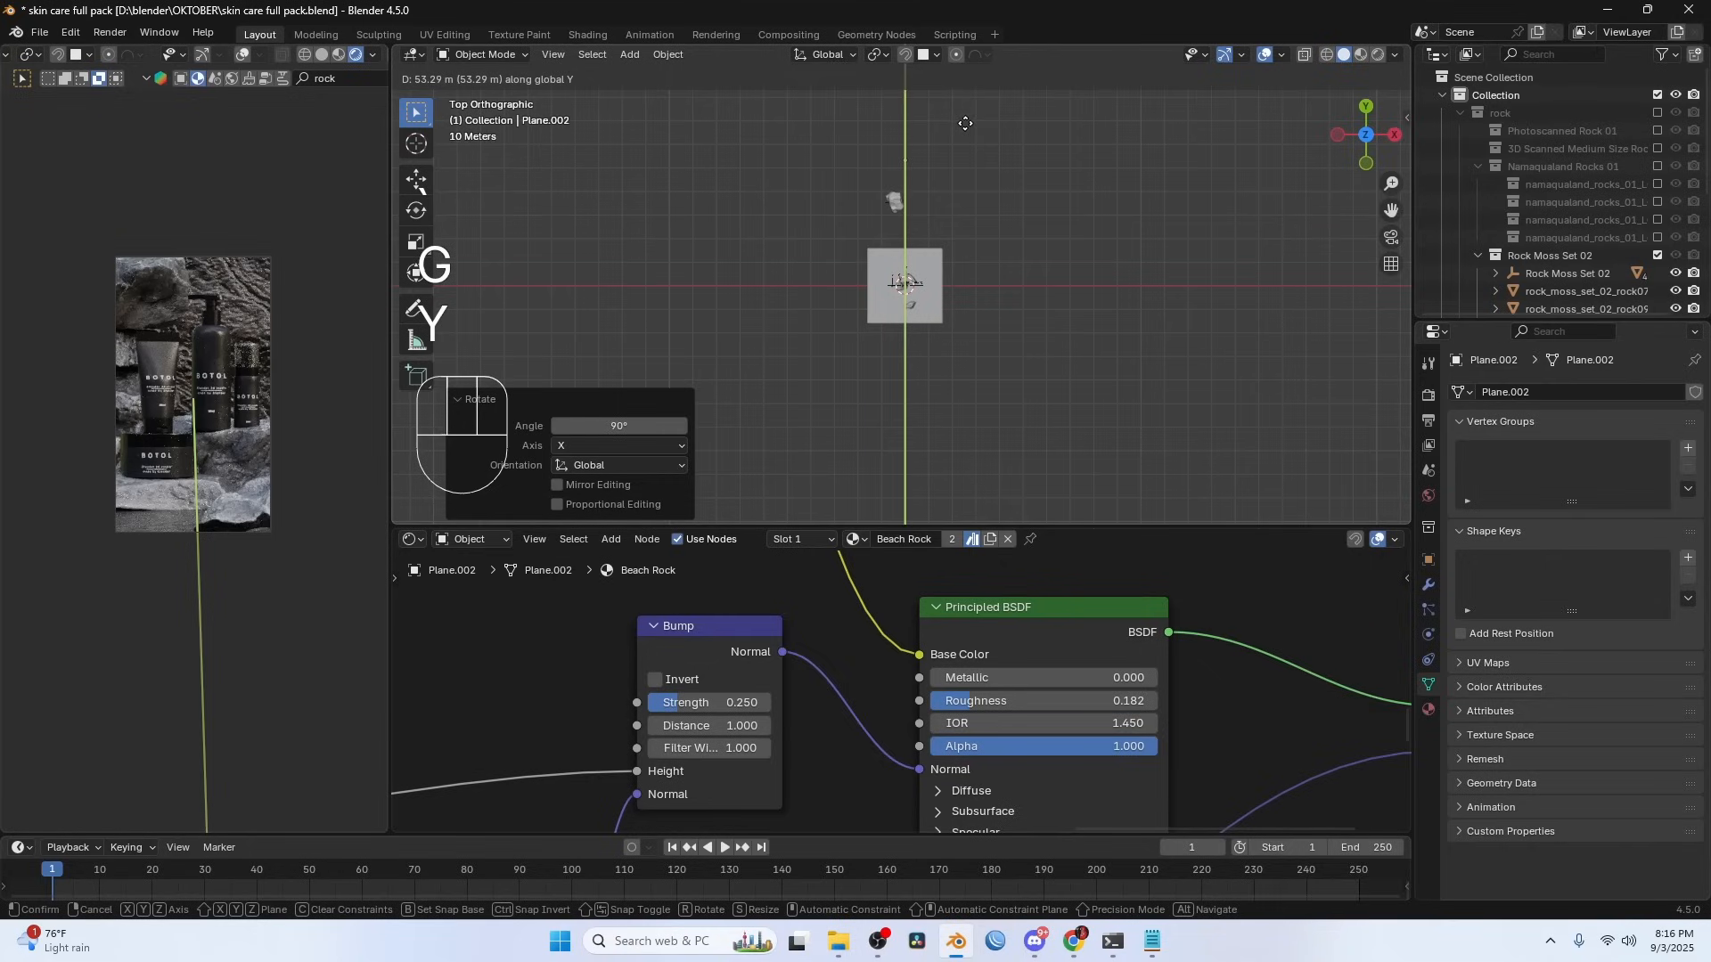
left_click(962, 125)
middle_click_drag(954, 161, 947, 251, "shift")
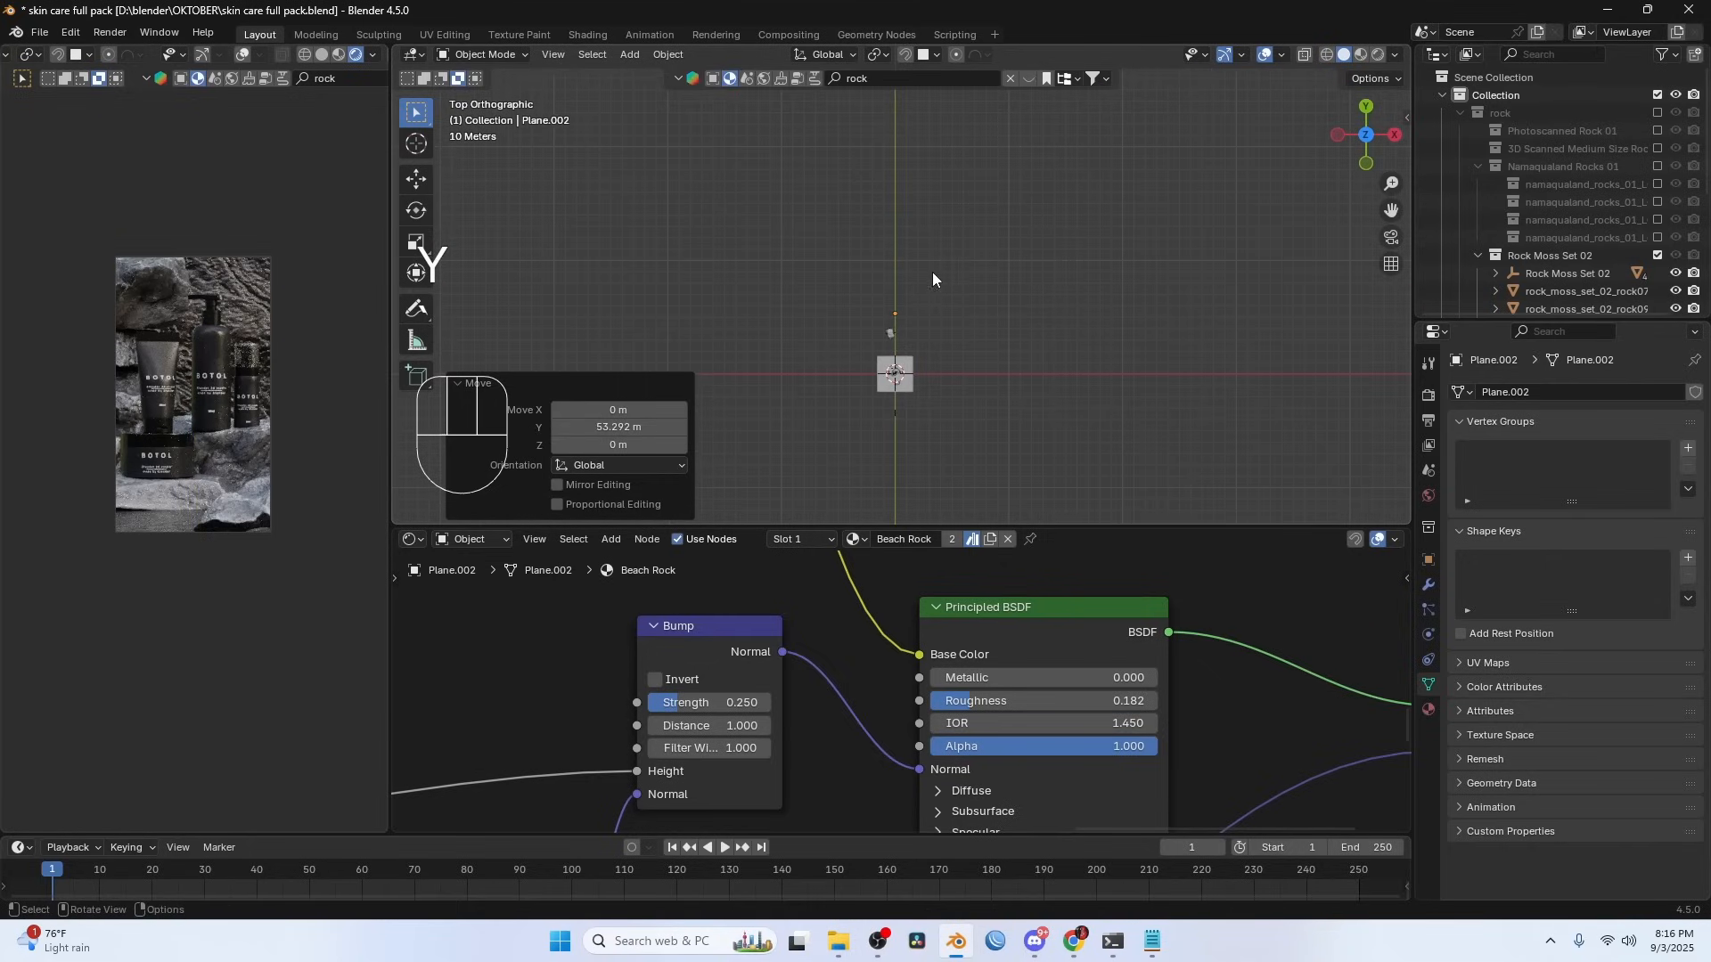
scroll(932, 271, "up", 3)
key("g")
key("y")
left_click(928, 266)
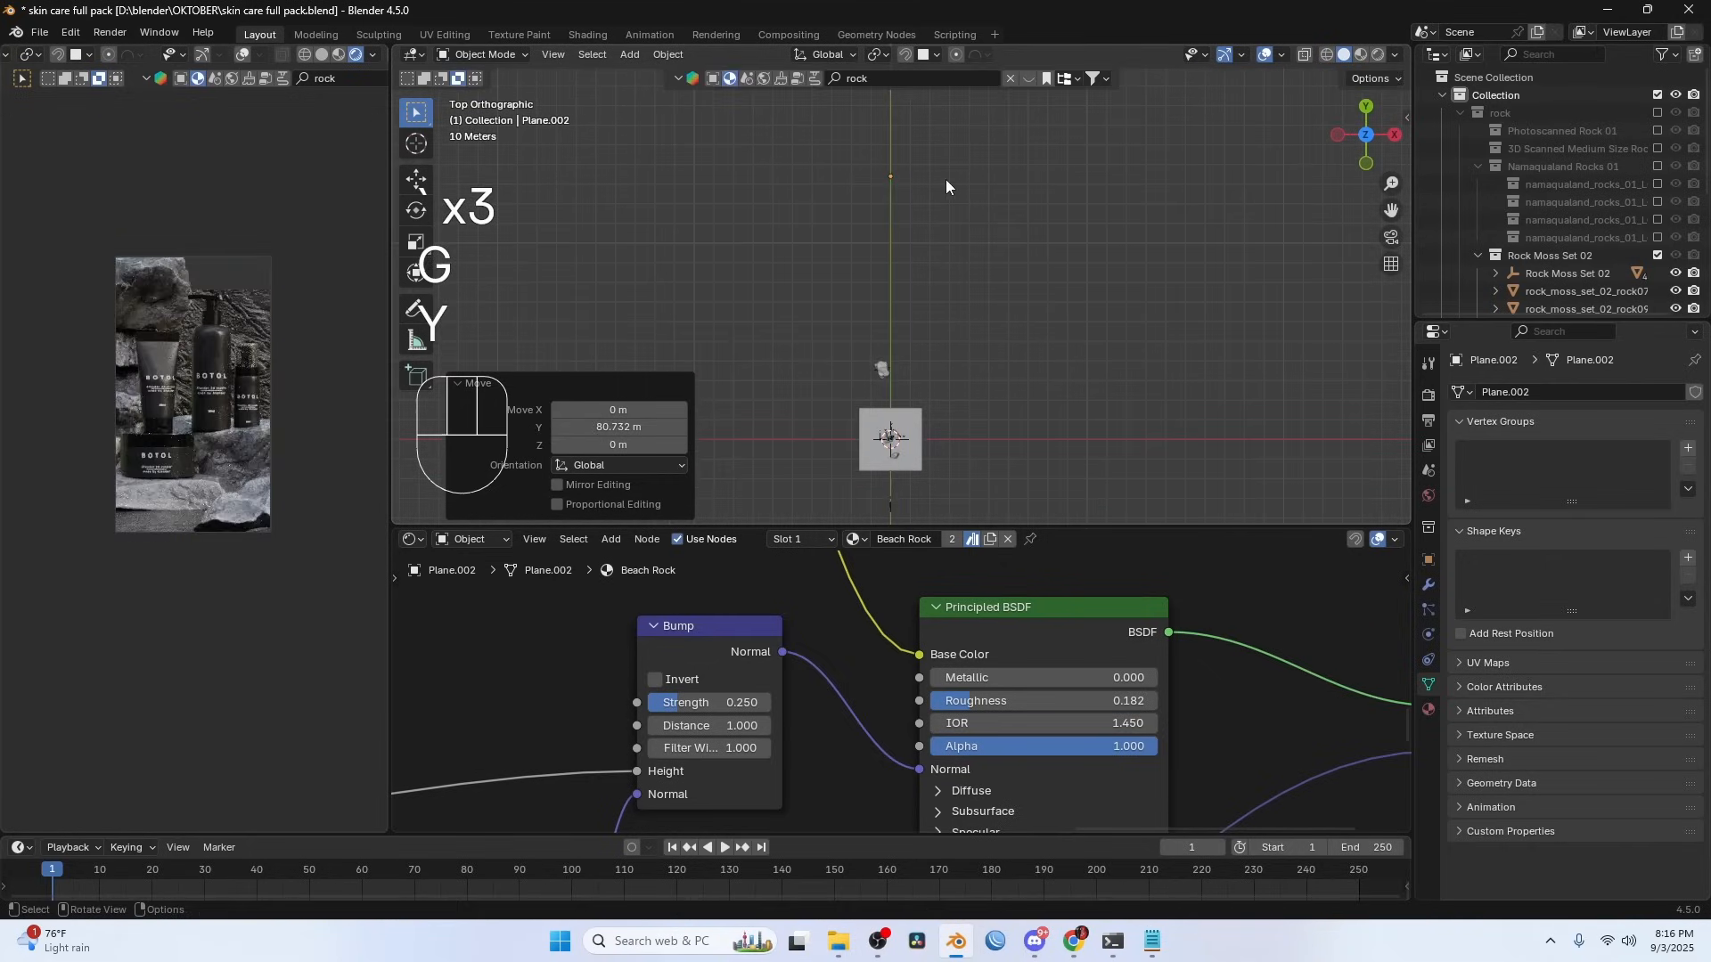
- Raise the upright plane about 14.5 m along Z in the front view
key("KP_1")
key("g")
key("z")
left_click(872, 188)
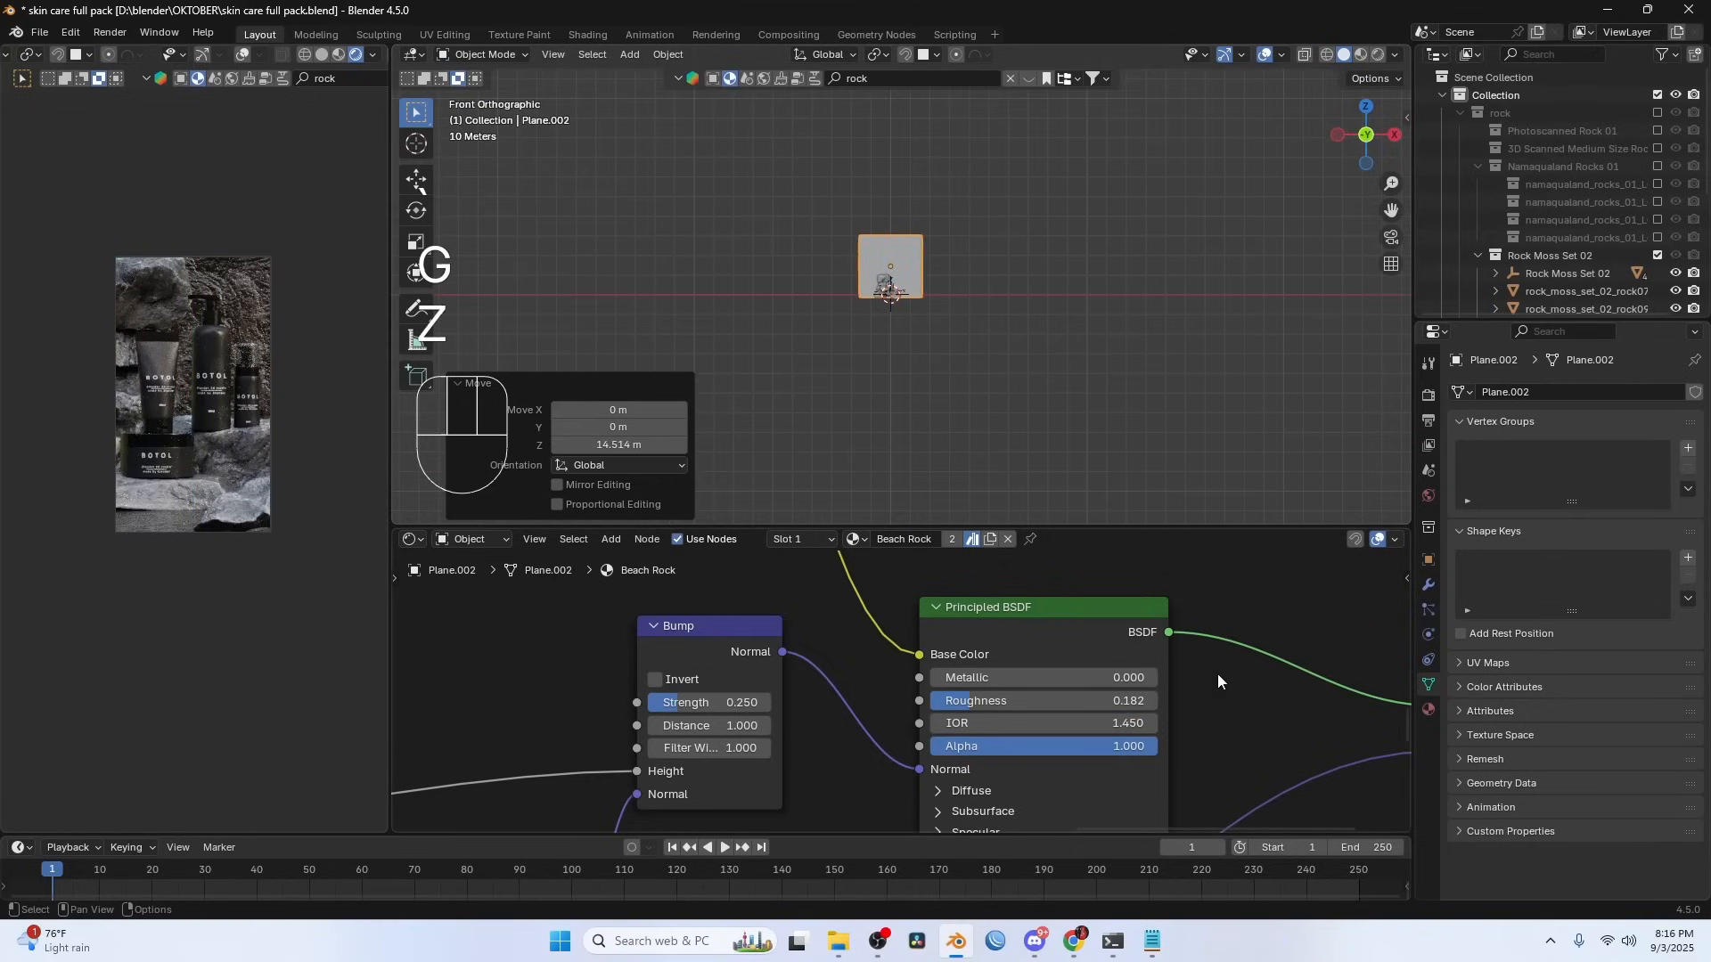
- Make the upright plane's Beach Rock material an independent copy of the ground plane's material
left_click(991, 538)
scroll(881, 700, "down", 2)
scroll(882, 702, "down", 3)
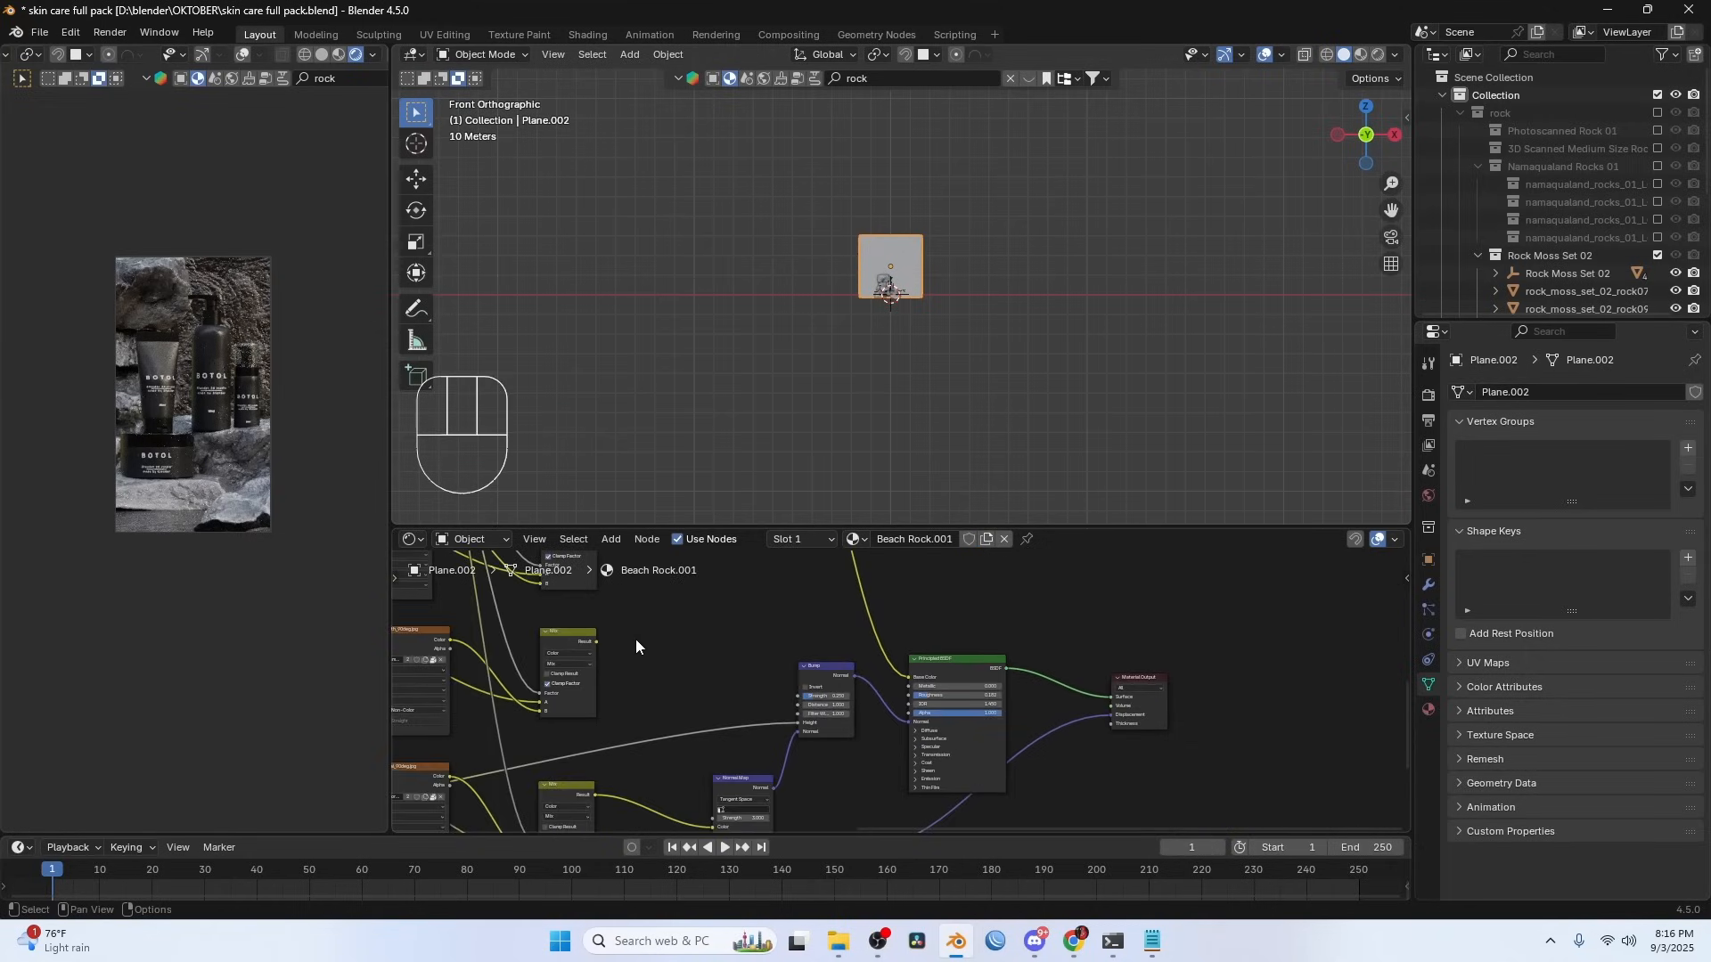
- Link the Mix node's Result output to the Principled BSDF in the upright plane's Beach Rock.001 material
left_click_drag(595, 641, 910, 712)
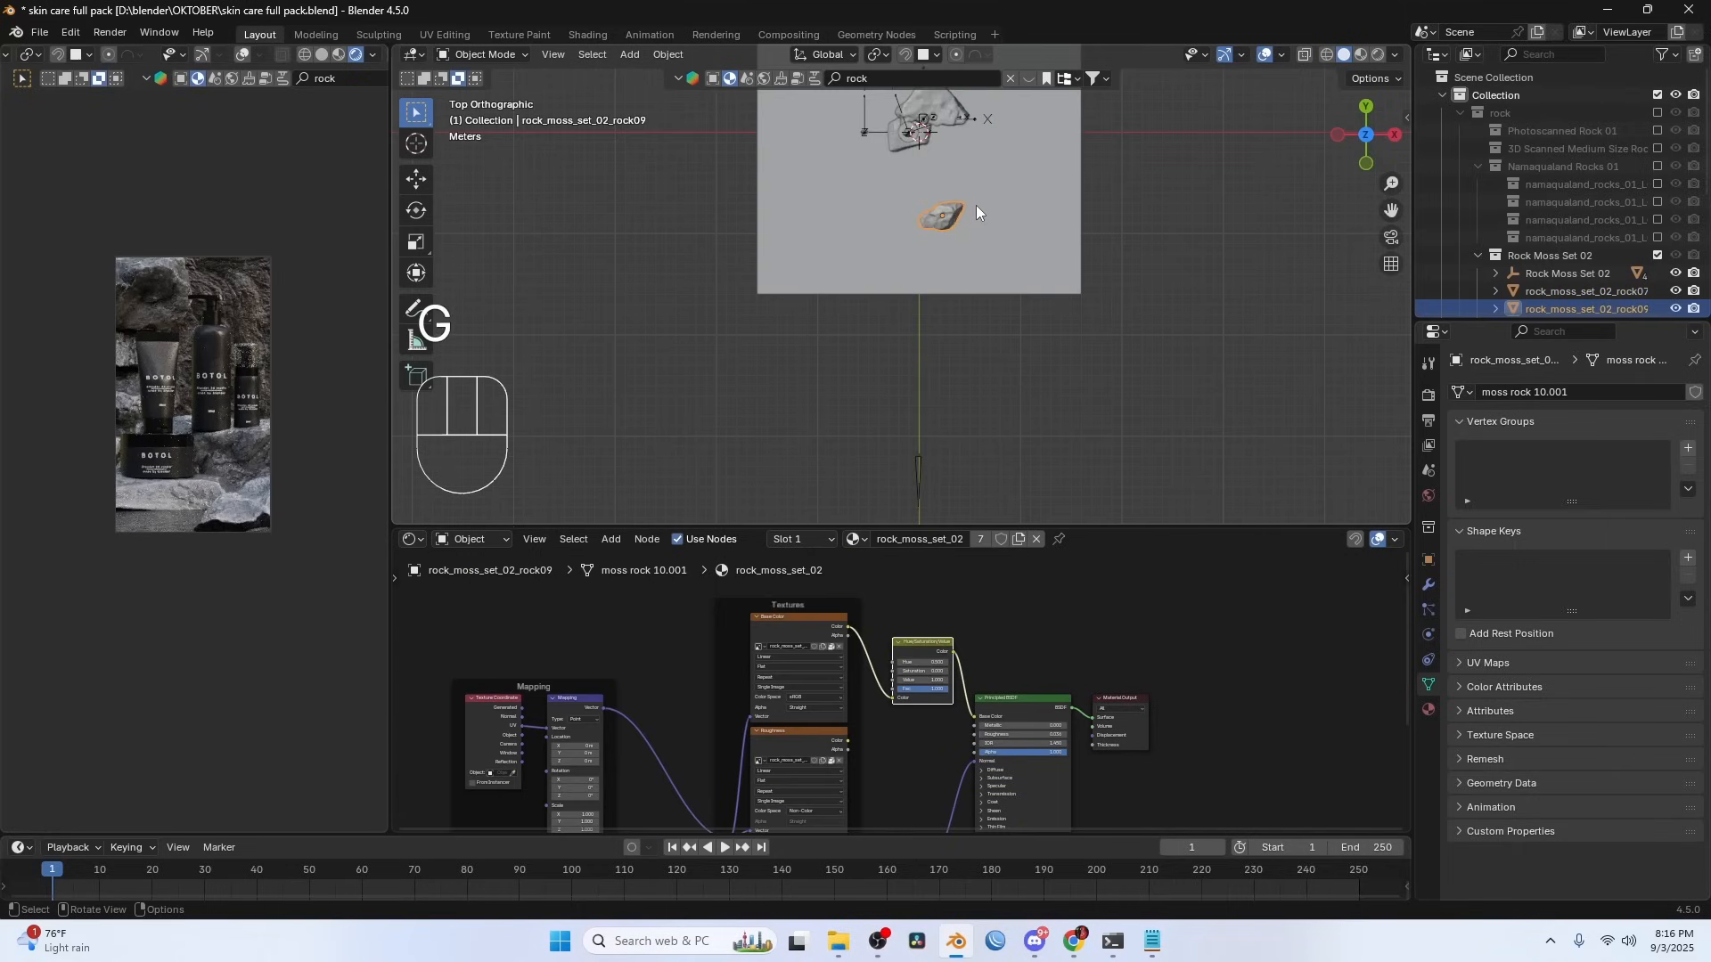
- Rotate the small front moss rock about 183° in the top view
scroll(977, 206, "up", 5)
scroll(996, 199, "down", 1)
key("r")
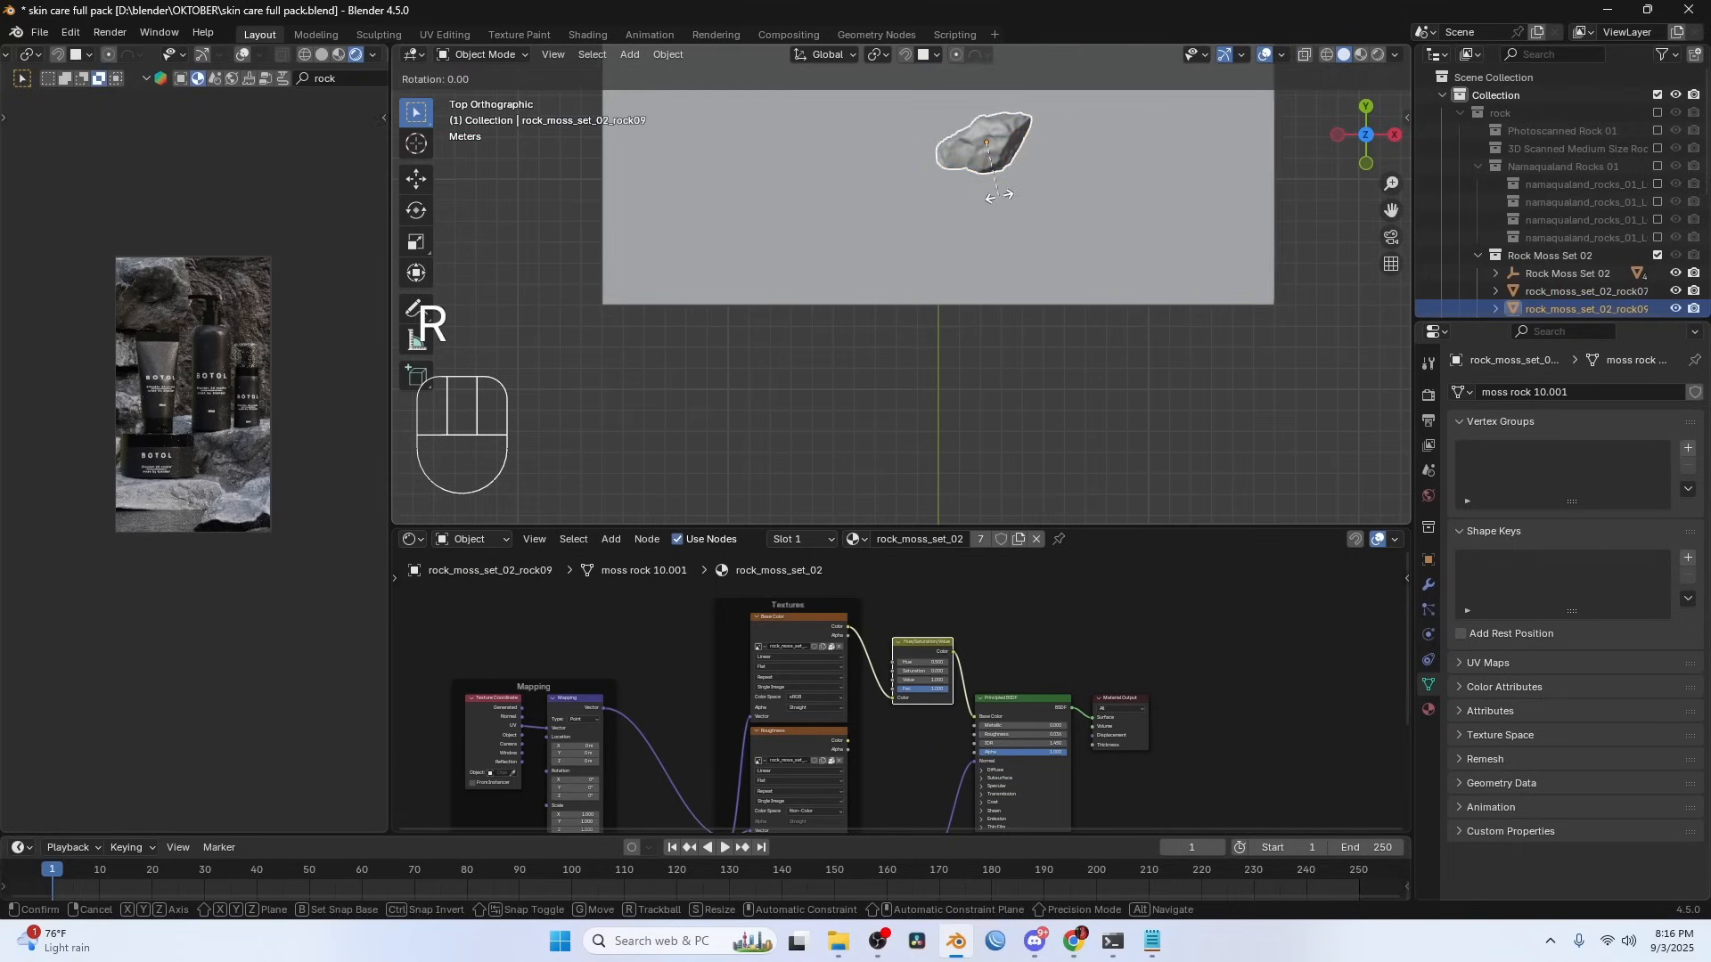
key("1")
key("Escape")
key("r")
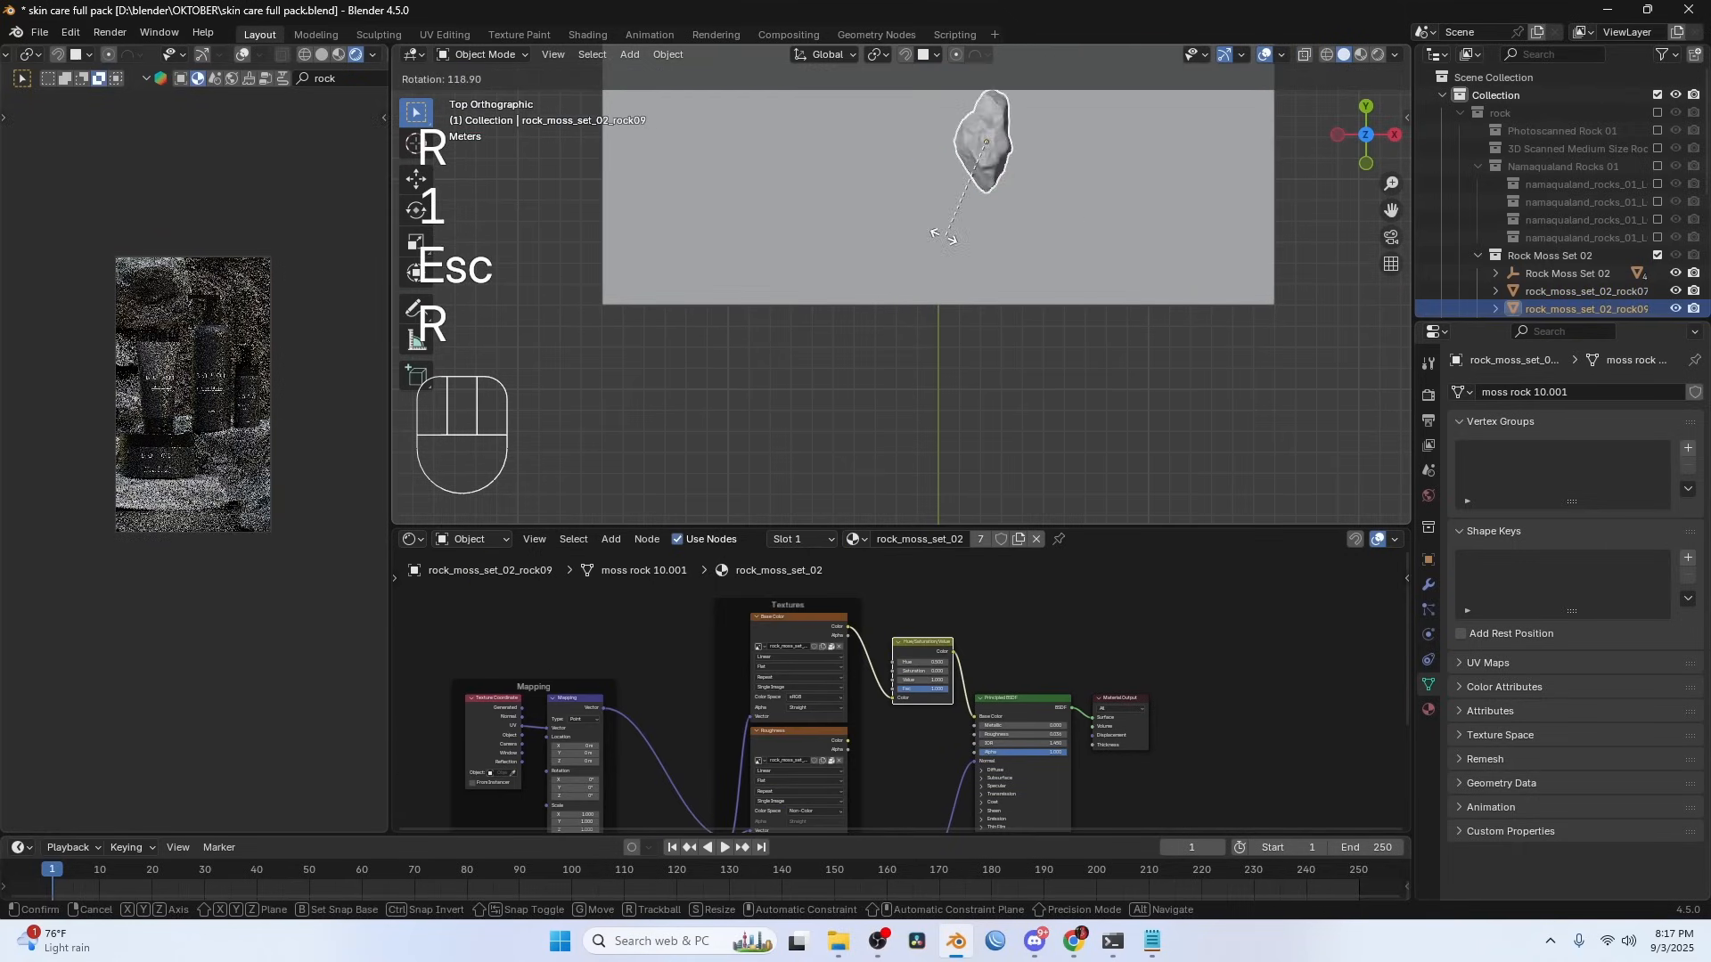
left_click(787, 152)
- Flatten the small front moss rock along Z and shift it about 3.4 m along Y toward the products
middle_click_drag(964, 172, 1014, 243)
key("s")
key("z")
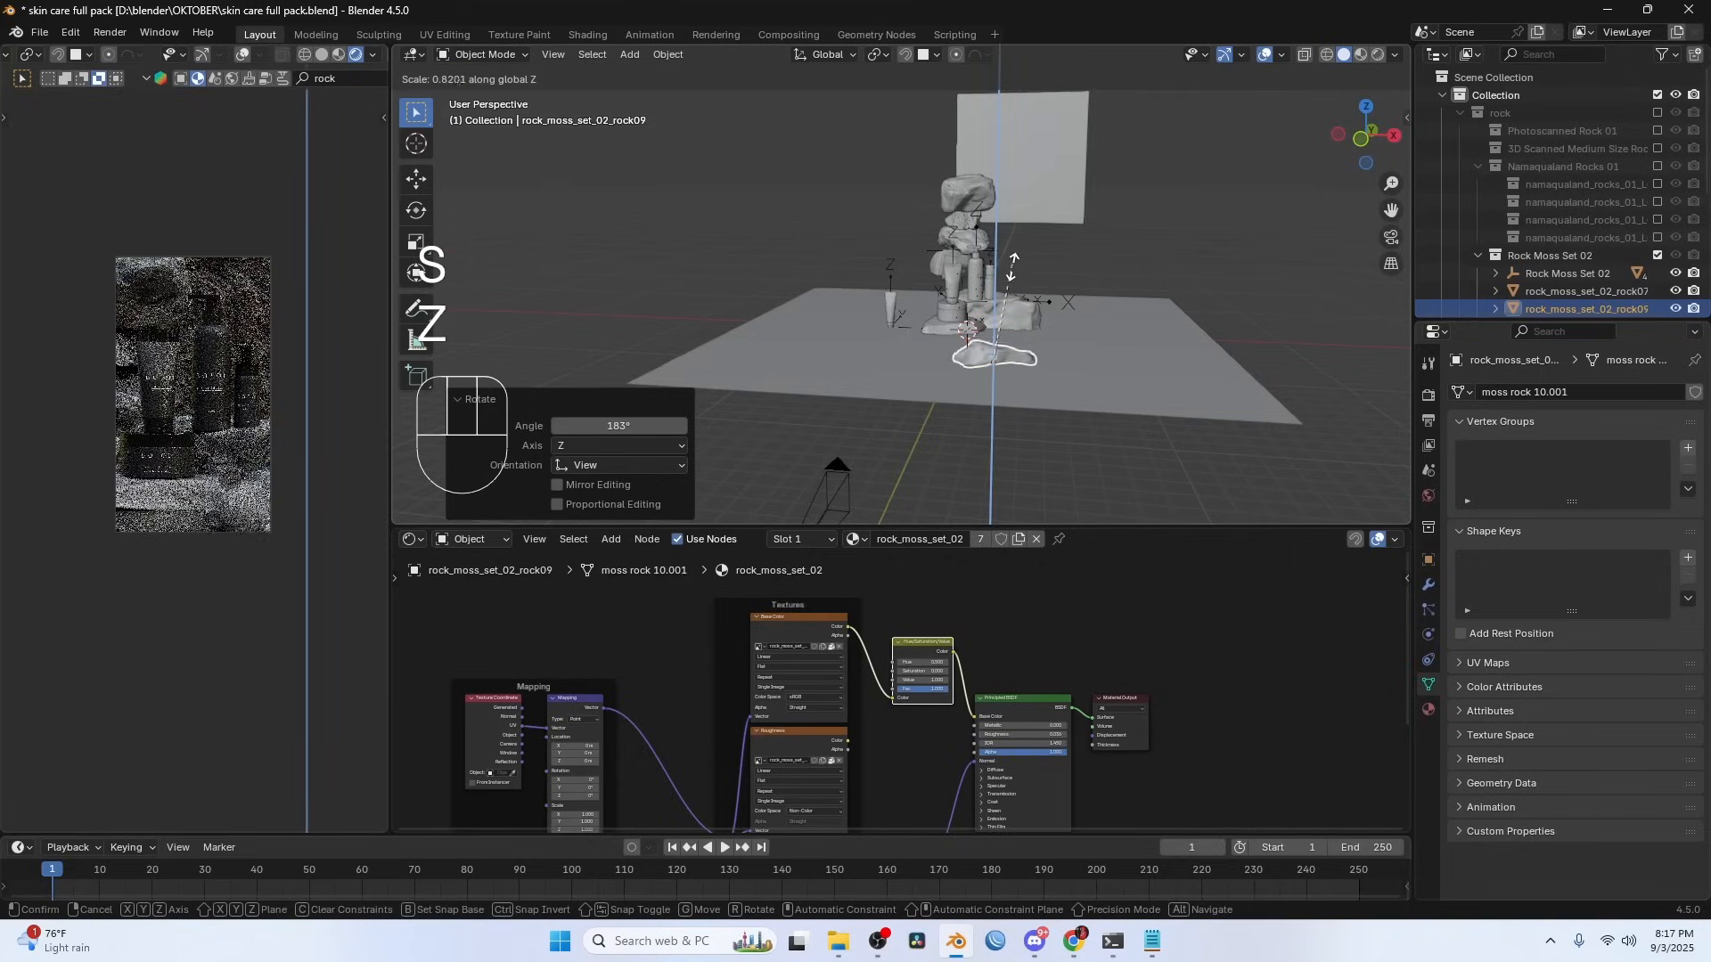
scroll(1030, 169, "down", 2)
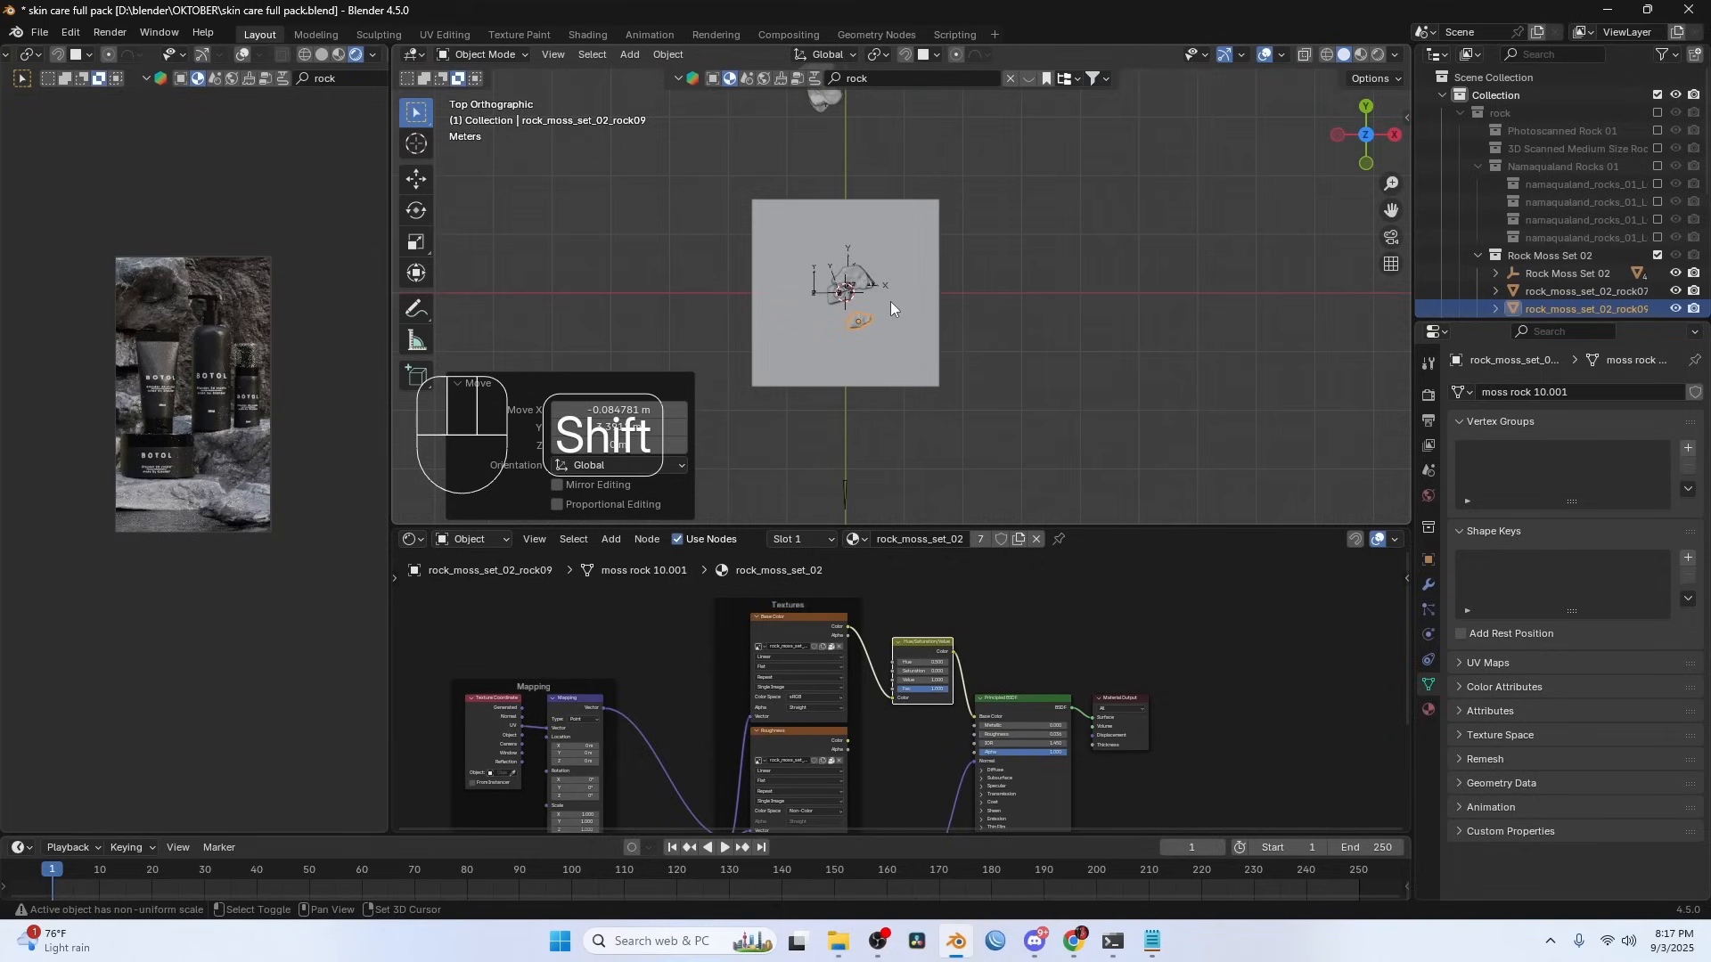
- Add a cube empty at the world origin and scale it to about 8.1 so it surrounds the products
key("shift+a")
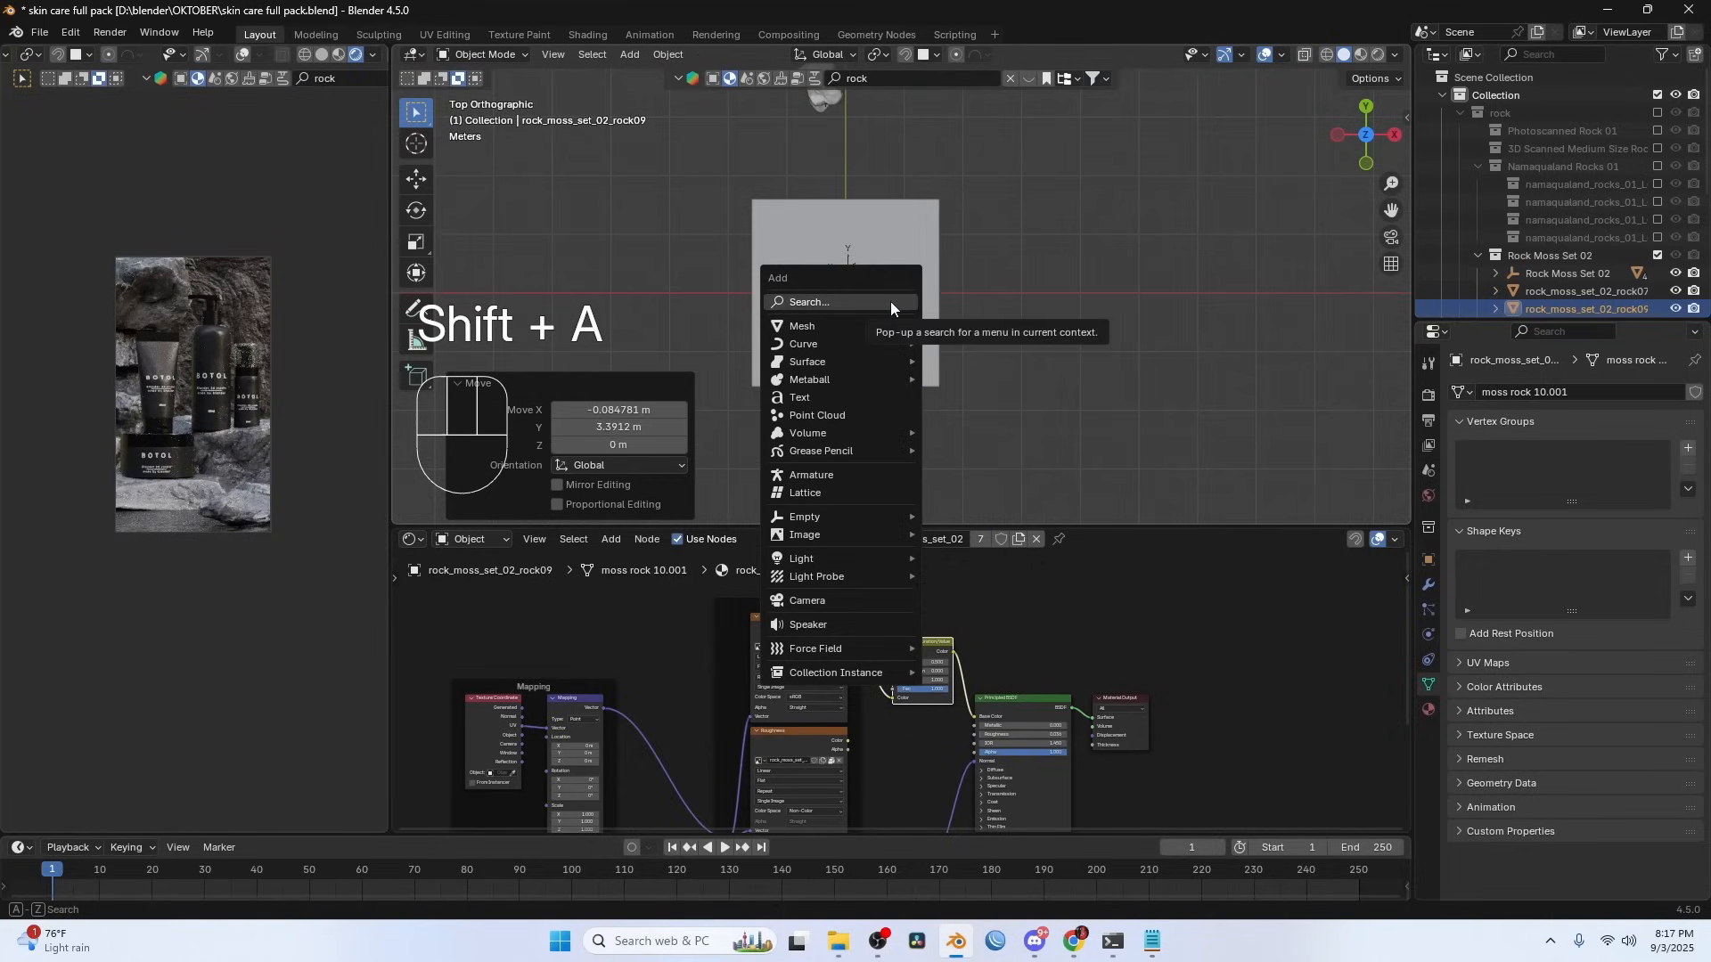
mouse_move(843, 519)
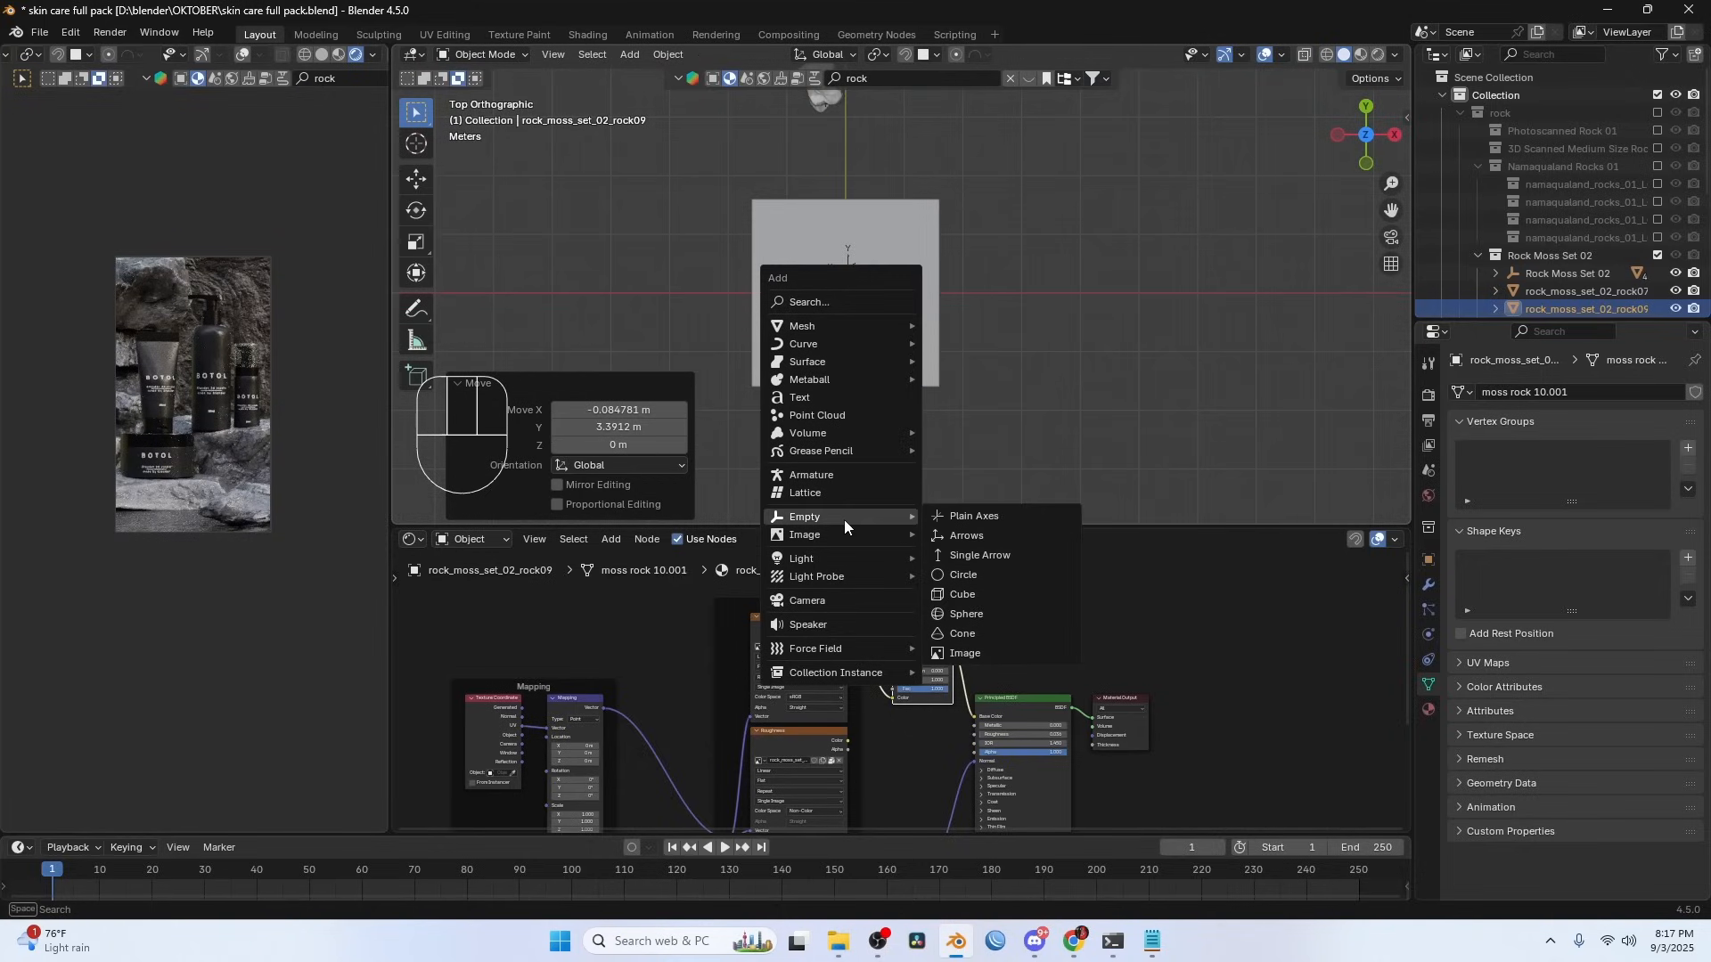
left_click(985, 593)
key("s")
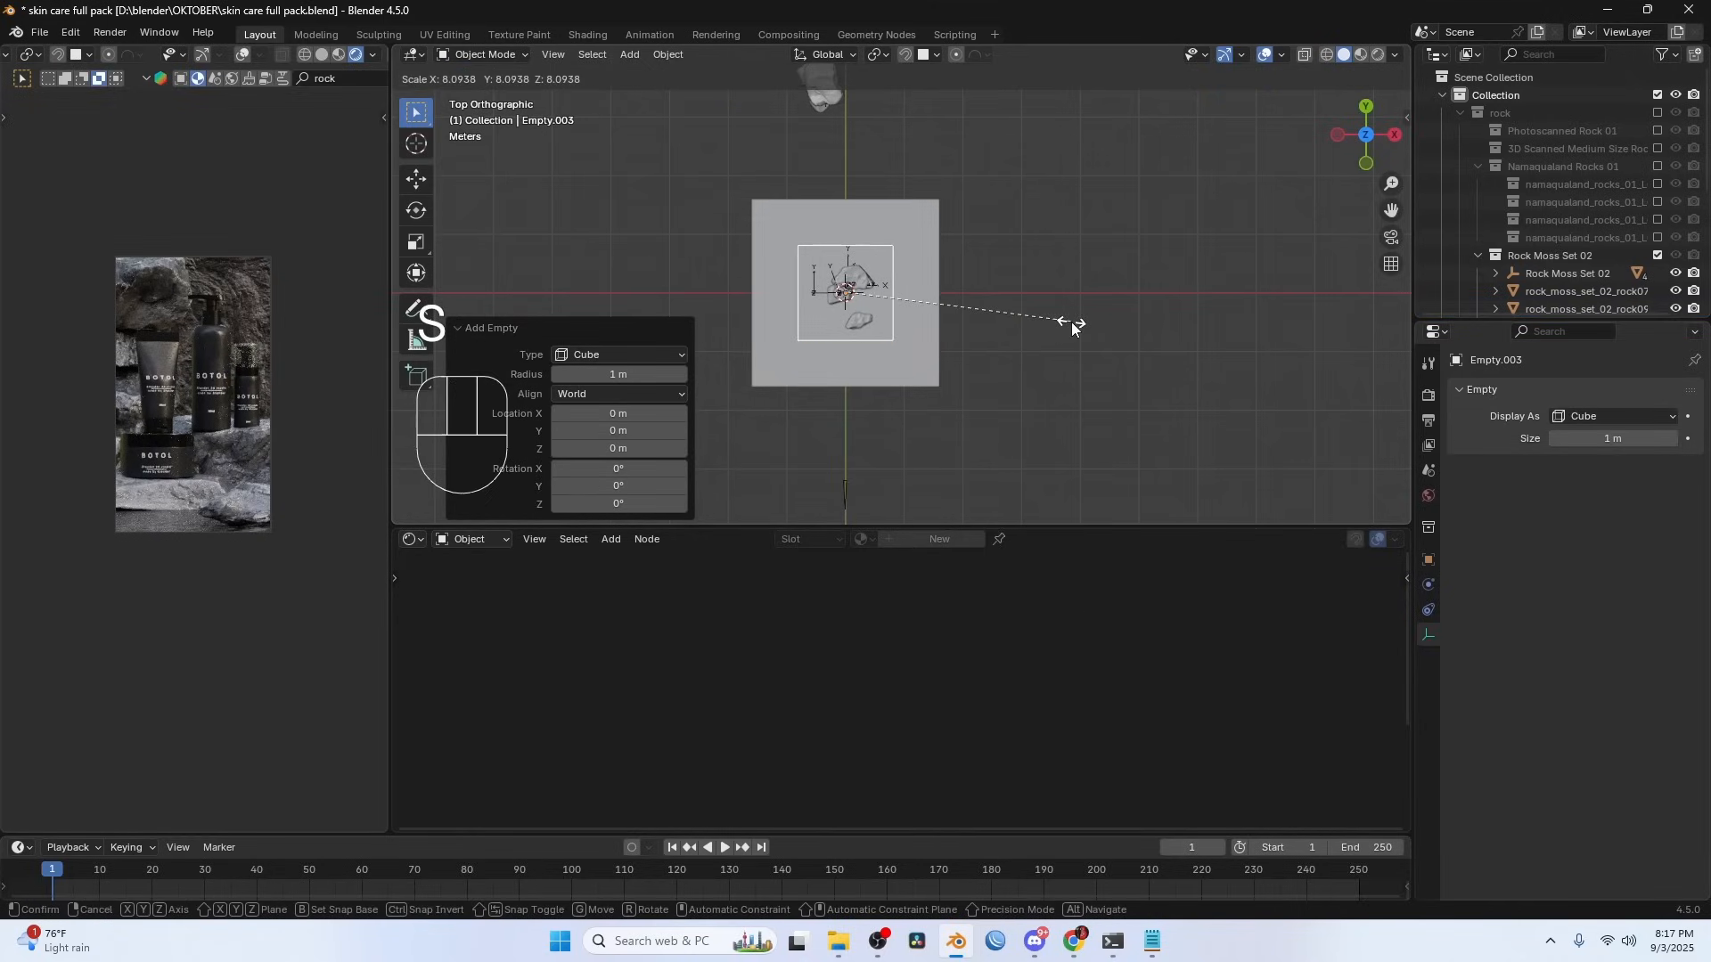
left_click(1072, 327)
middle_click_drag(970, 376, 821, 196)
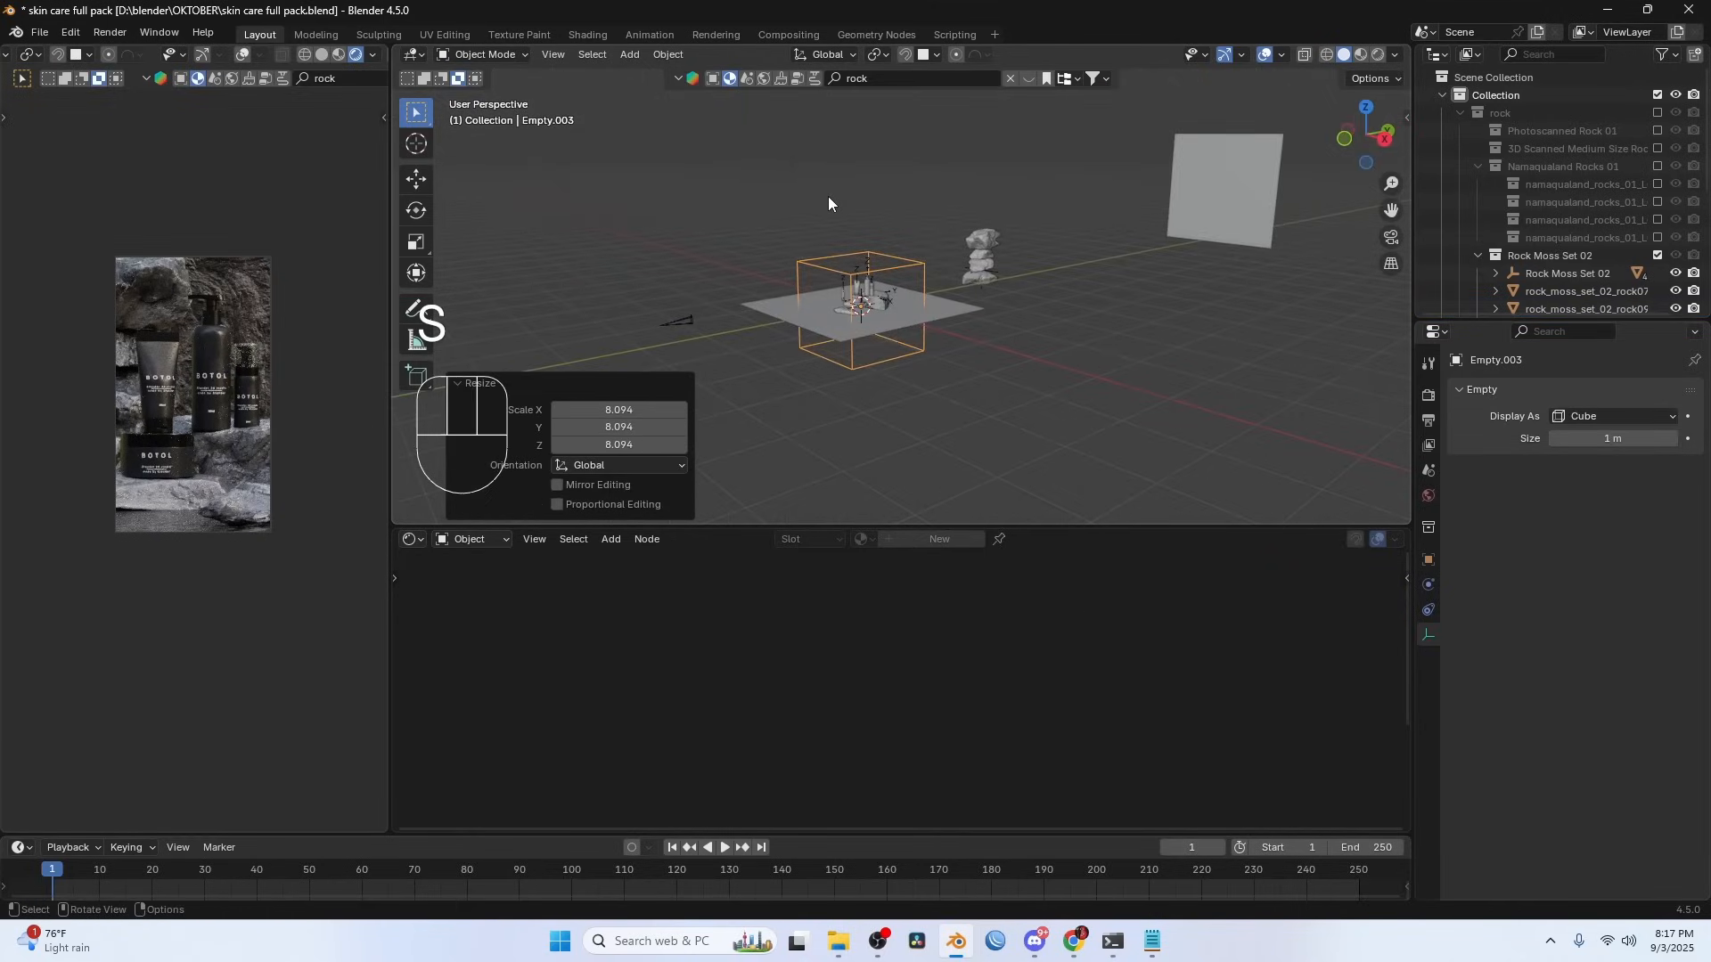
- Rename the cube empty as dof
key("F2")
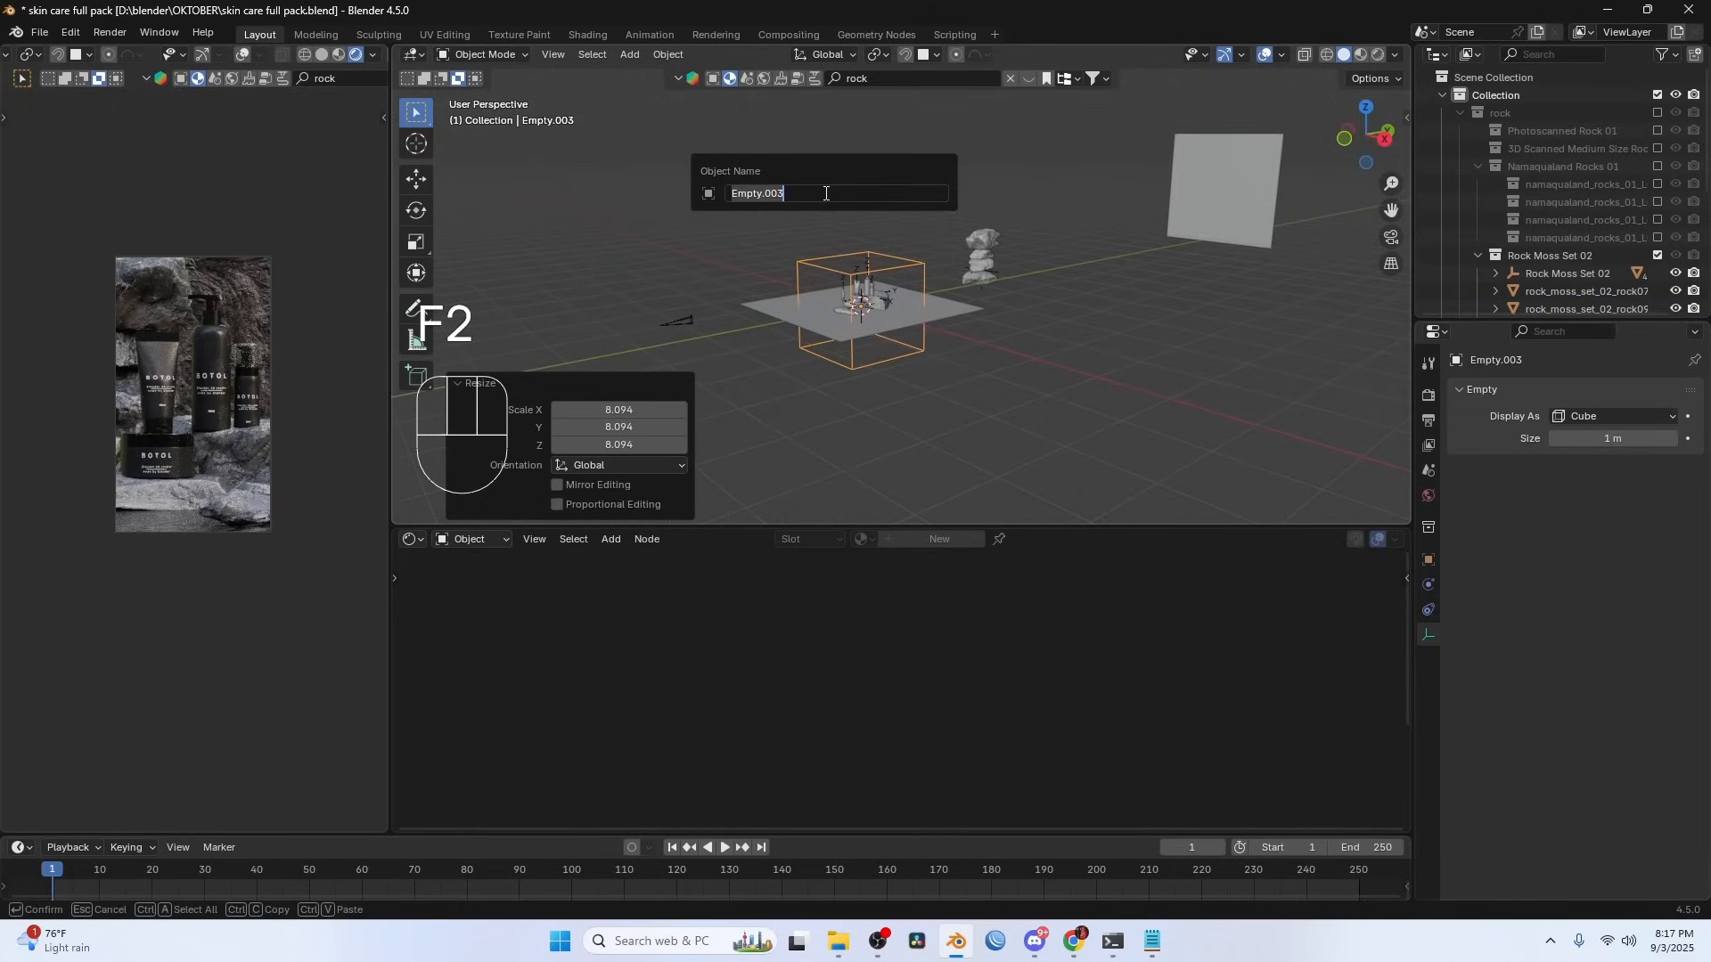
type("dof")
key("Return")
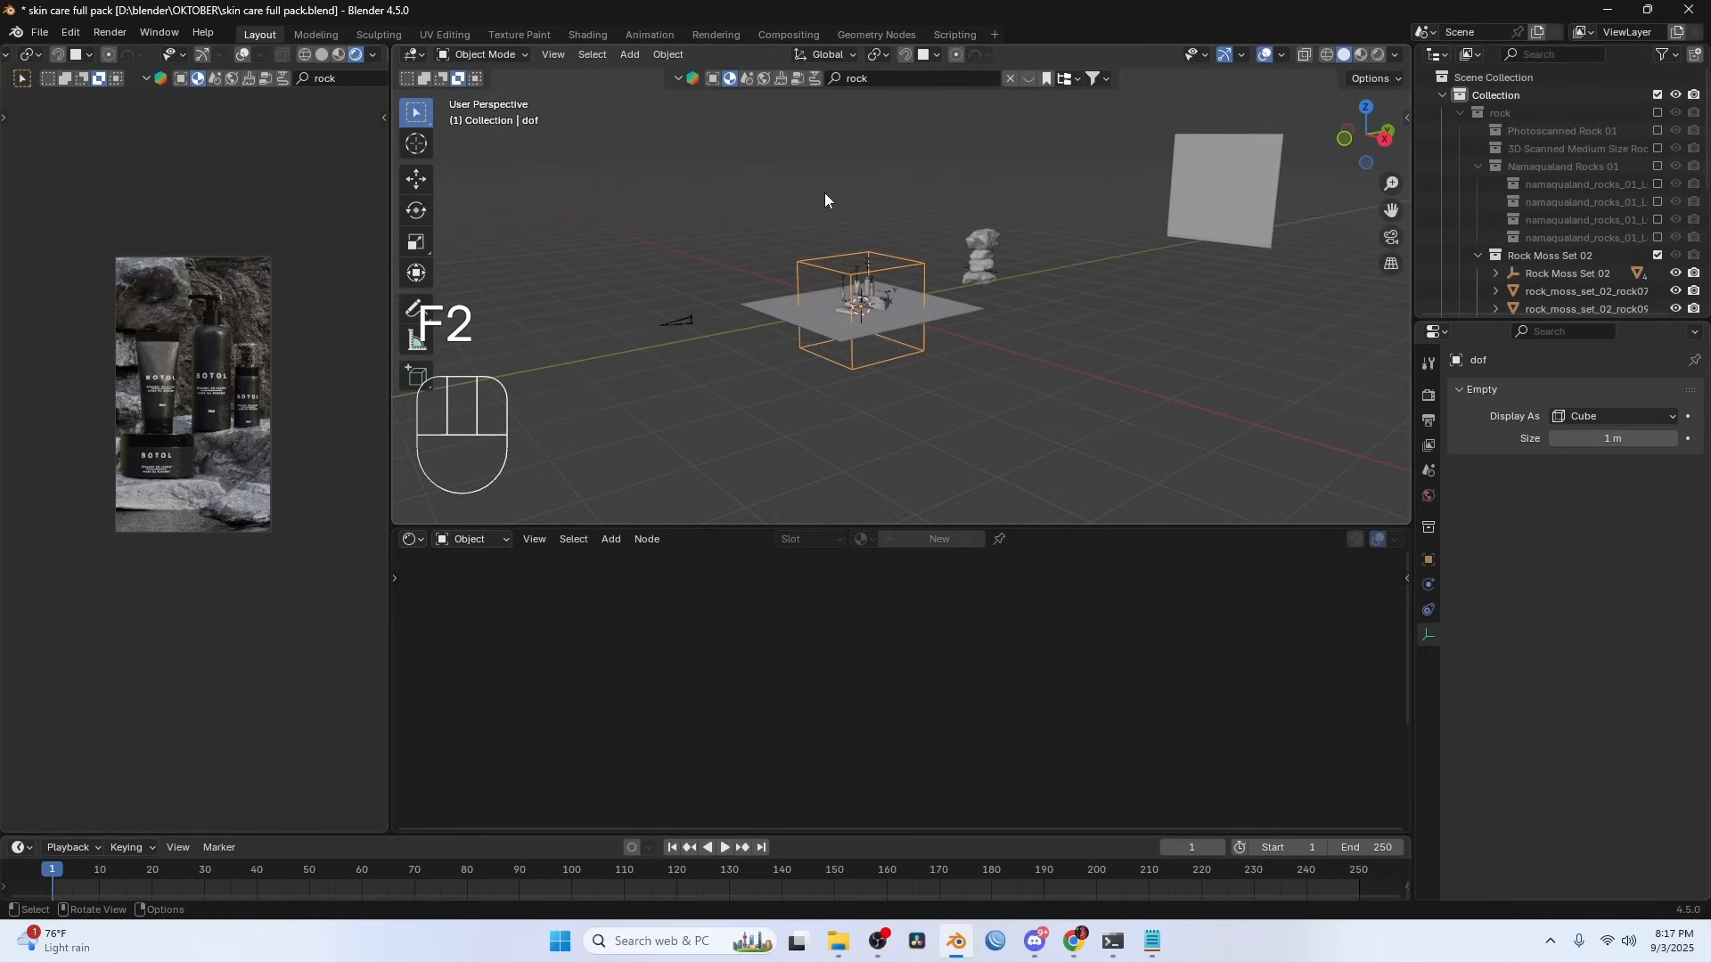
- Enable depth of field on the camera and make the dof empty its focus object
left_click(669, 326)
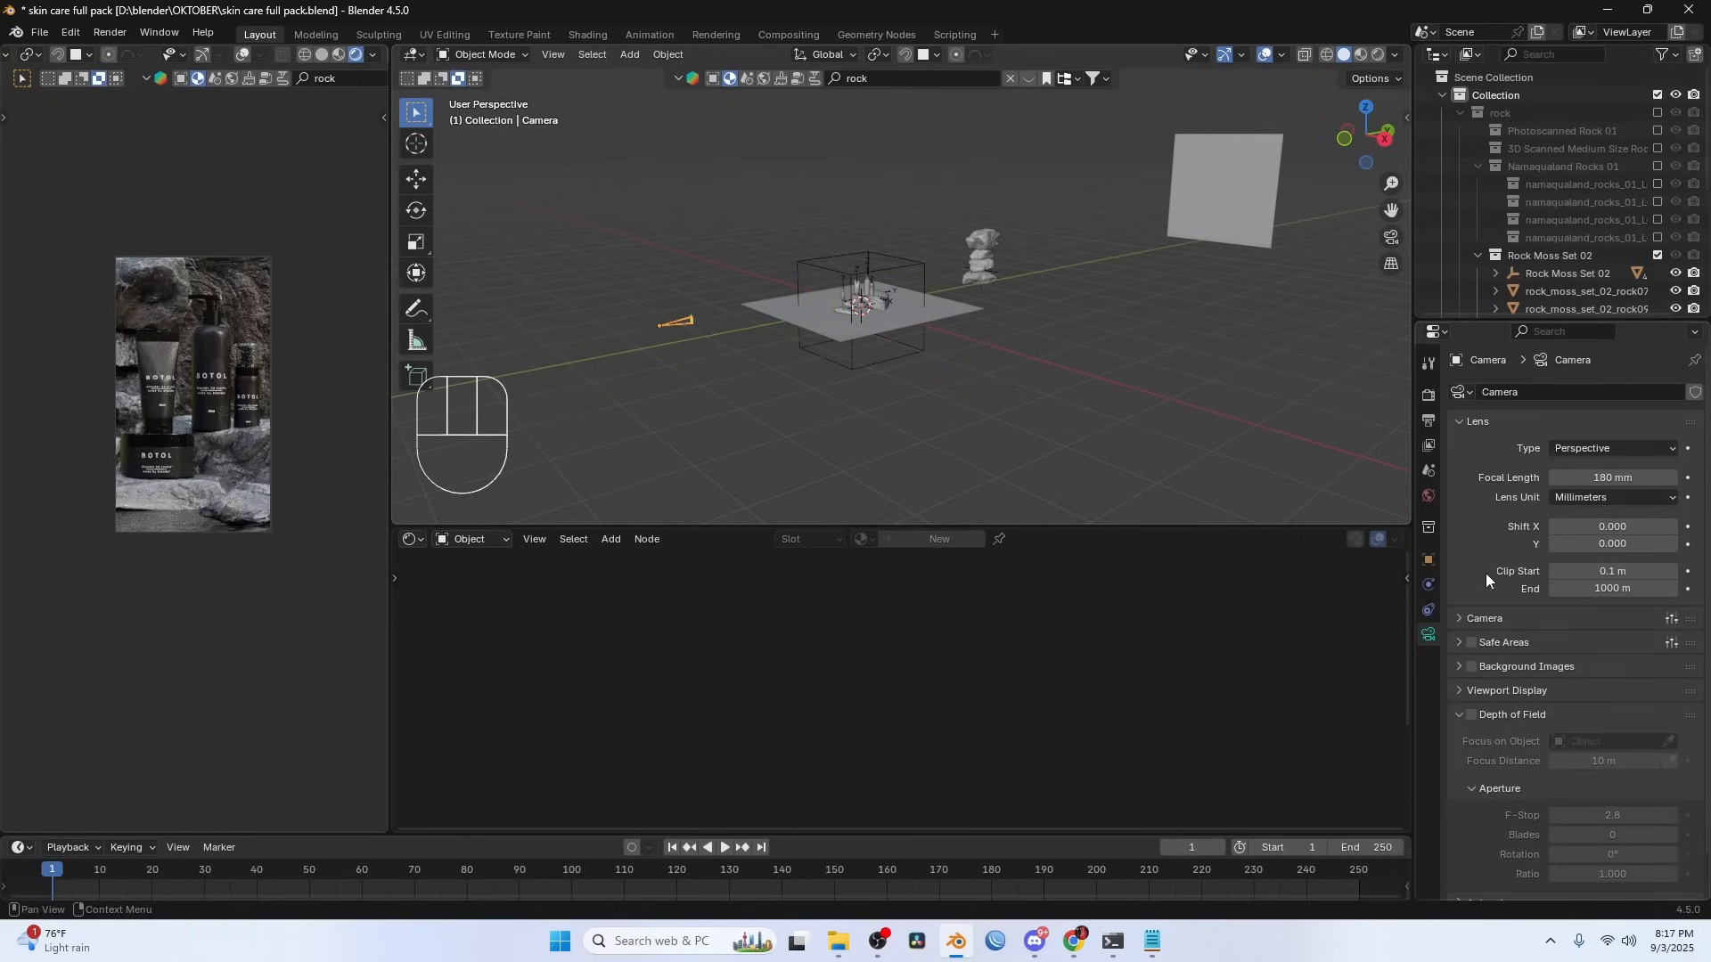
left_click(1473, 714)
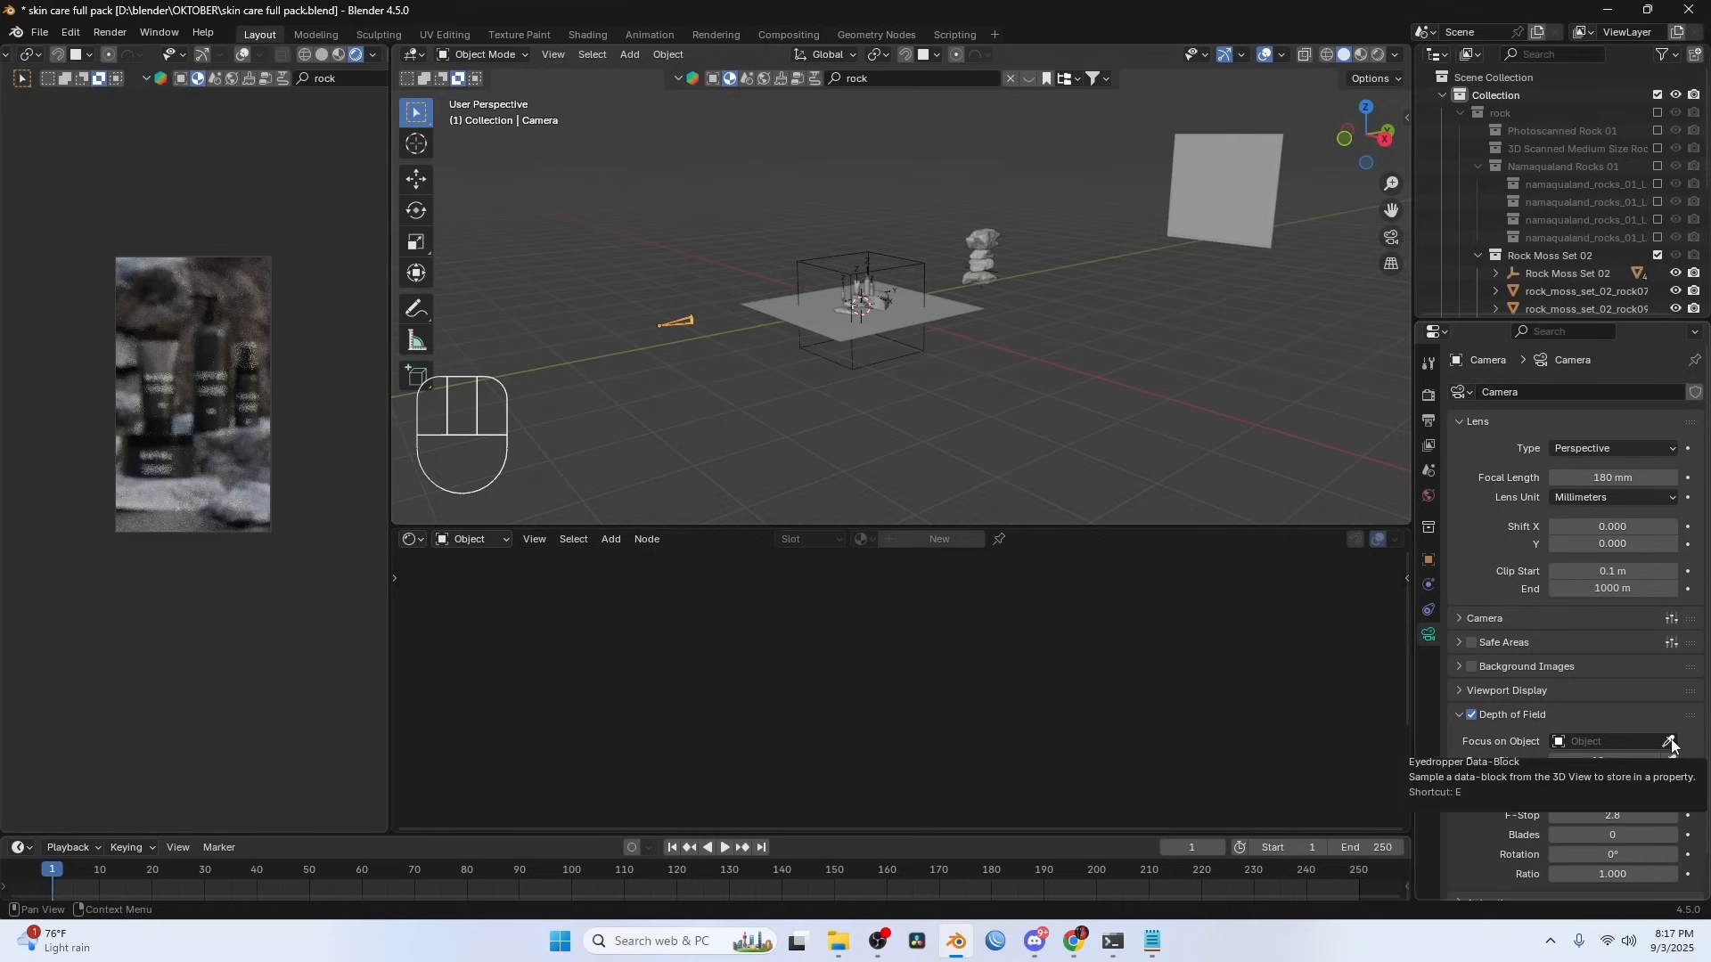
left_click(1670, 742)
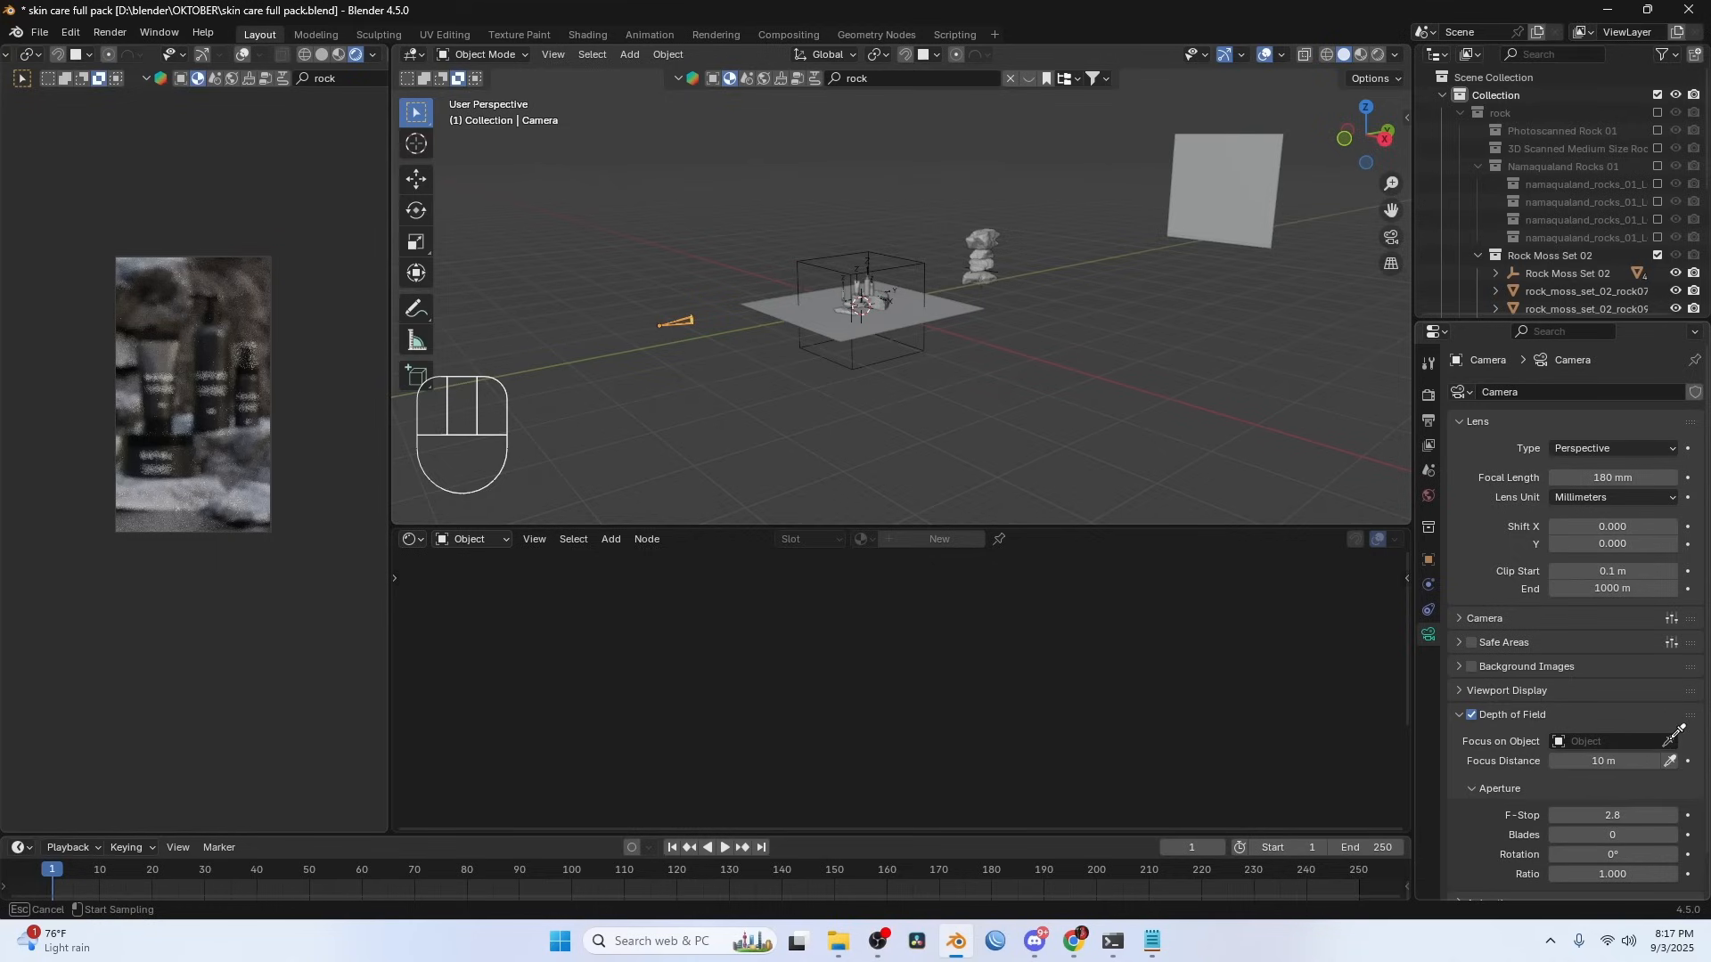
left_click(910, 265)
- Set the camera's depth-of-field F-Stop to 0.8 and save the file
scroll(905, 260, "up", 5)
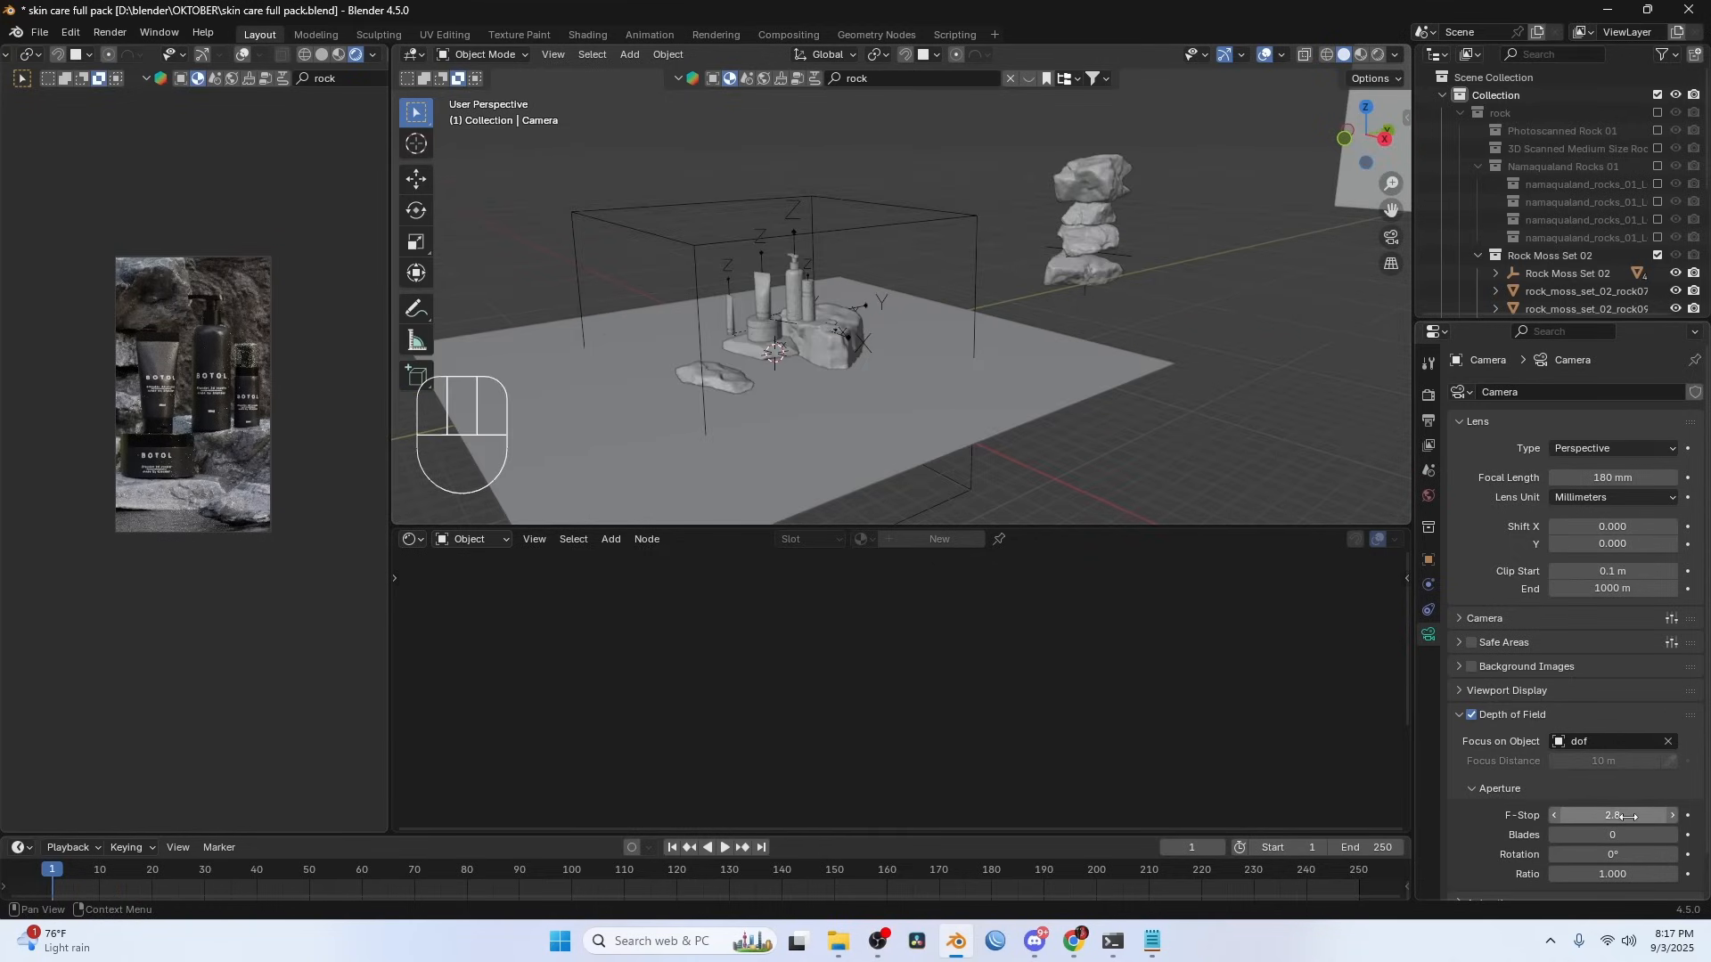
left_click_drag(1627, 816, 1582, 816, "shift")
scroll(267, 409, "up", 1)
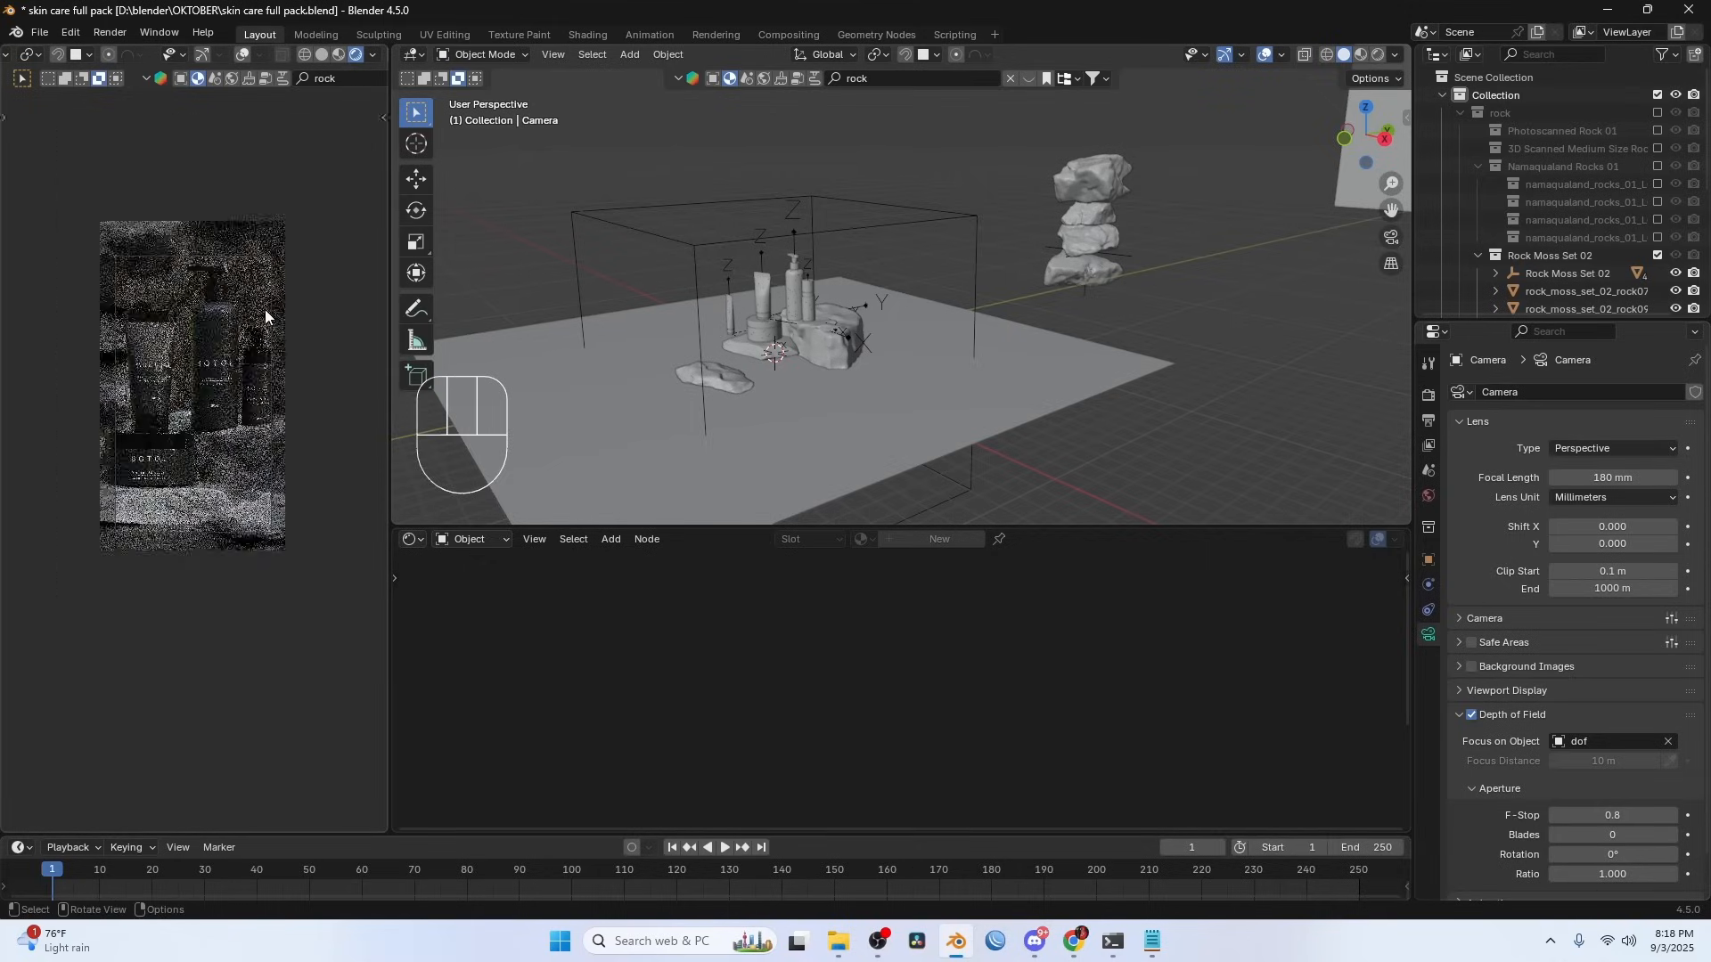
scroll(264, 308, "down", 1)
key("KP_7")
key("ctrl+s")
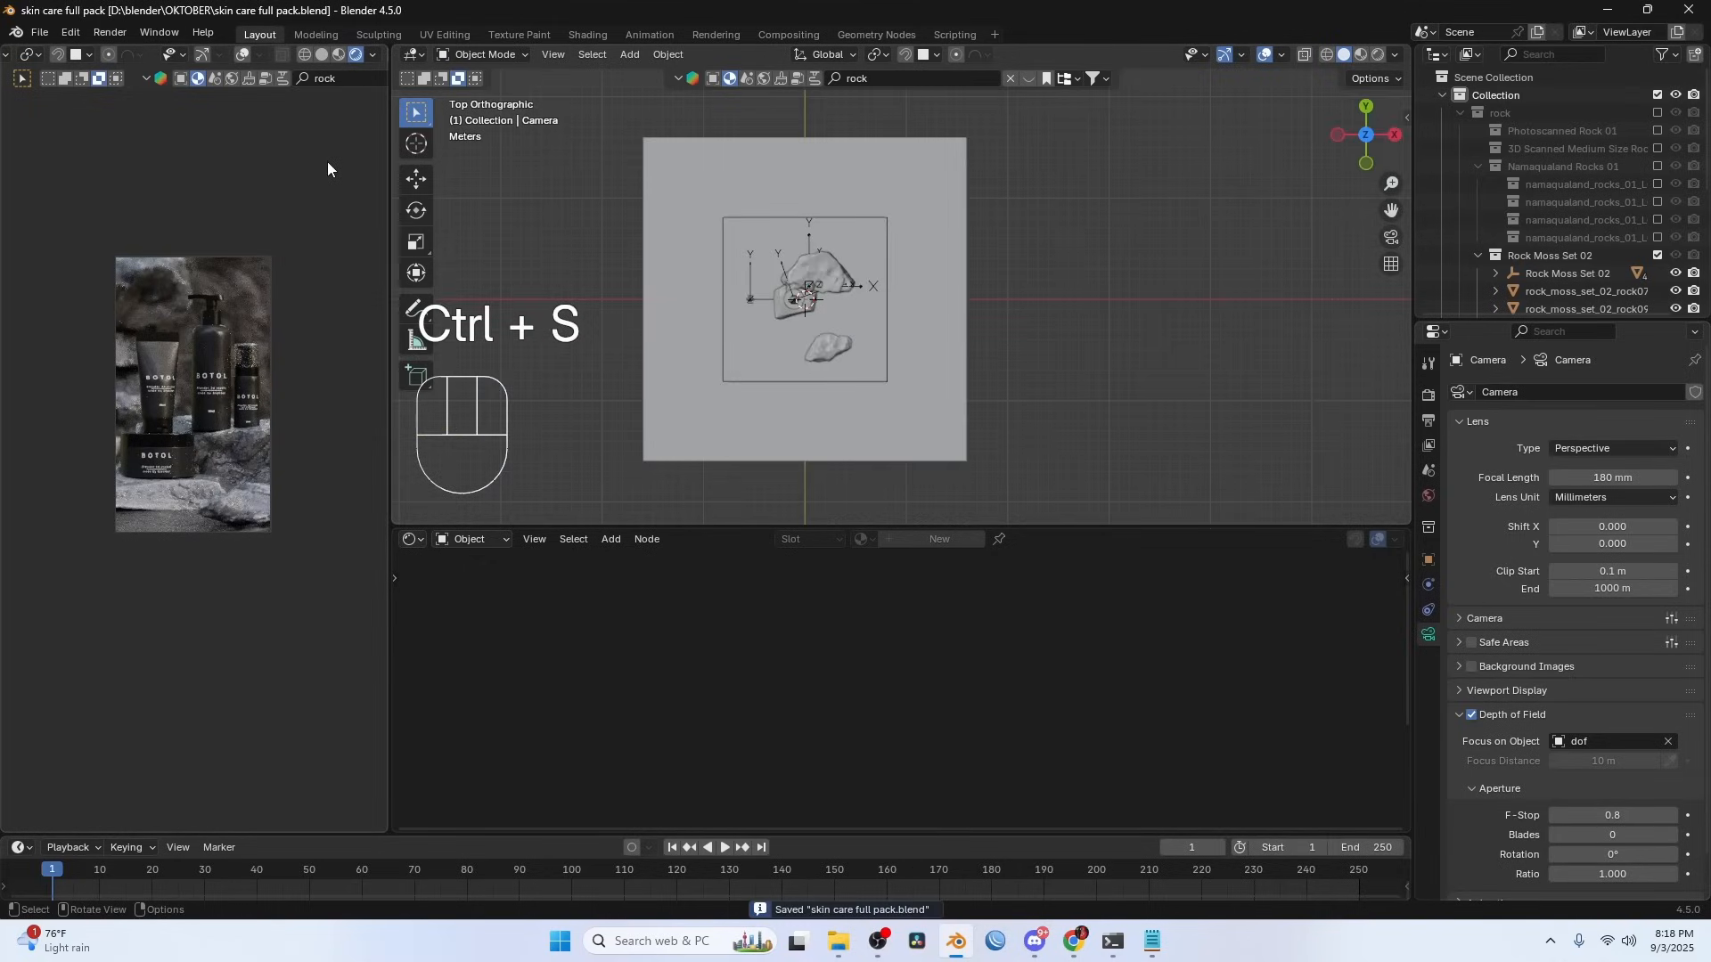
- Set the render's color management look to Very High Contrast
left_click(1429, 395)
left_click(1475, 889)
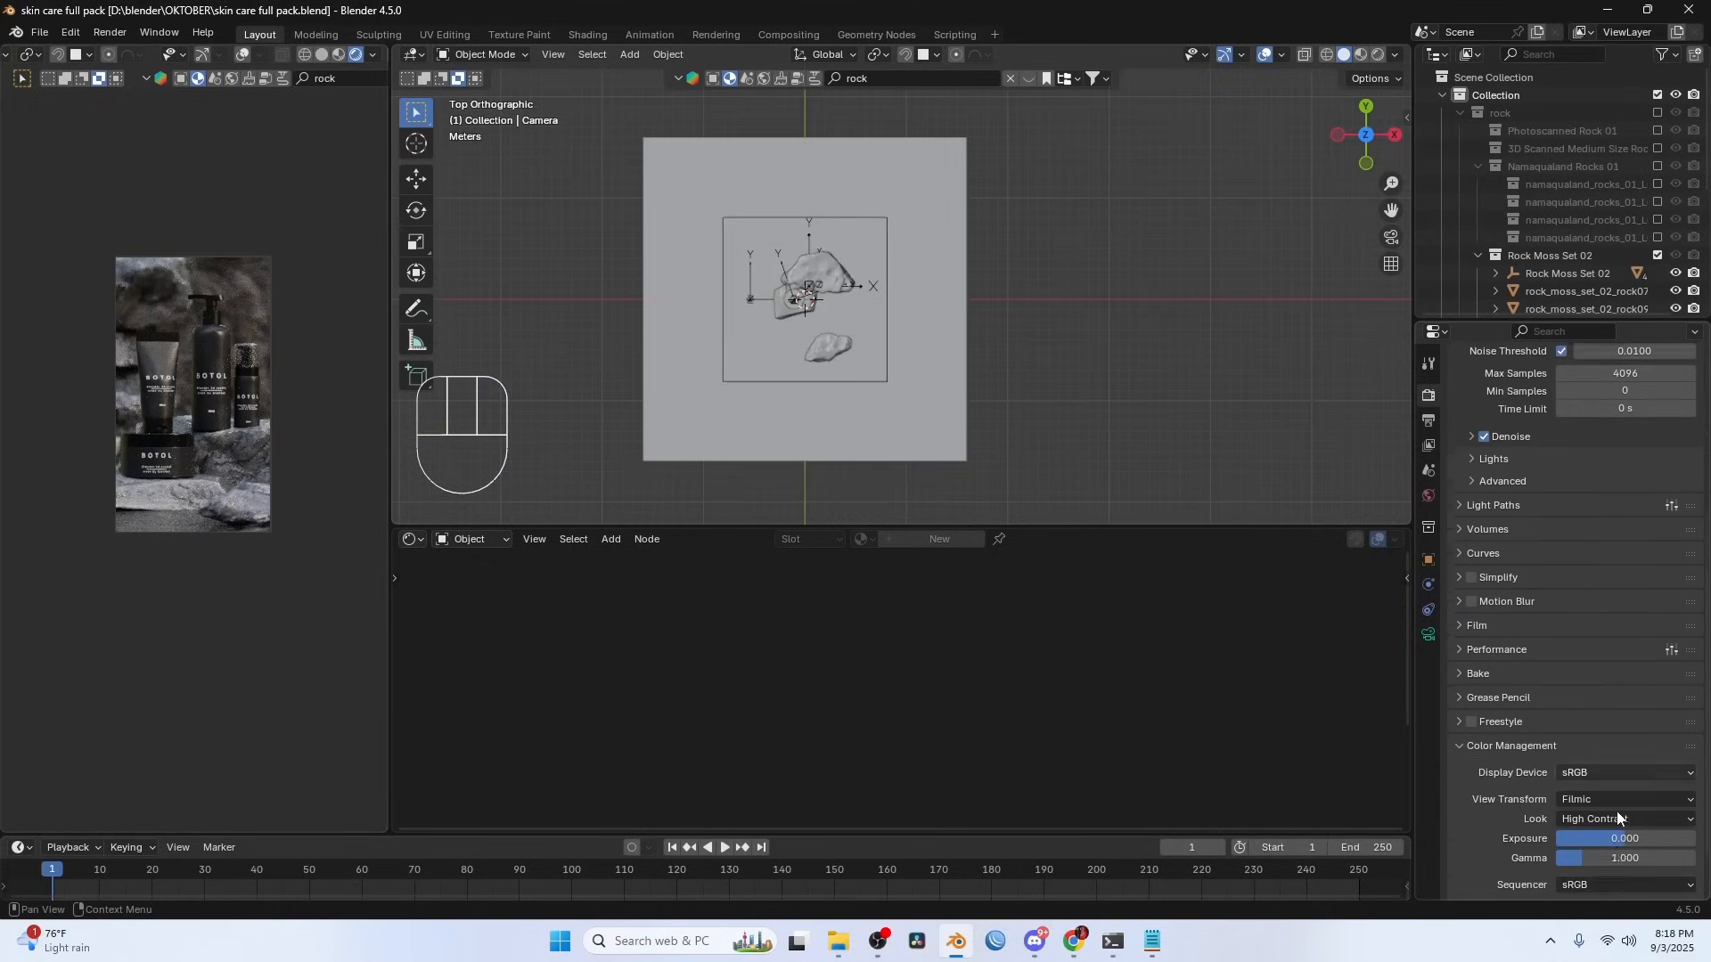
scroll(1614, 784, "down", 2)
left_click(1611, 752)
left_click(1572, 608)
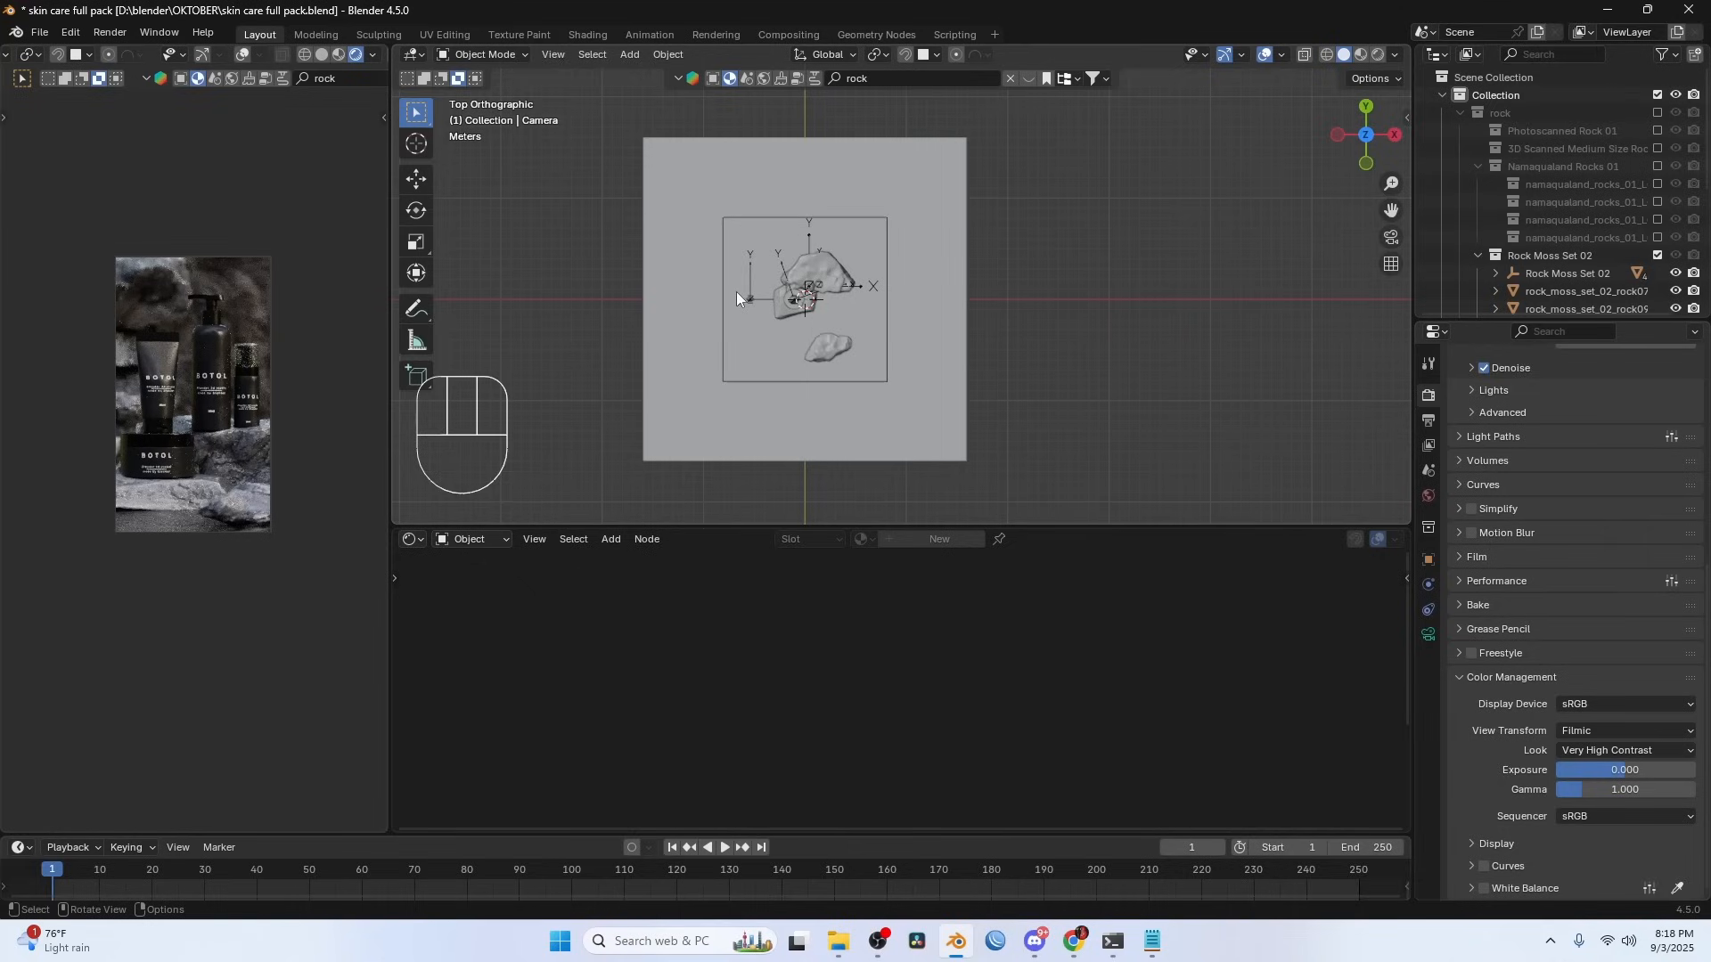
left_click(374, 55)
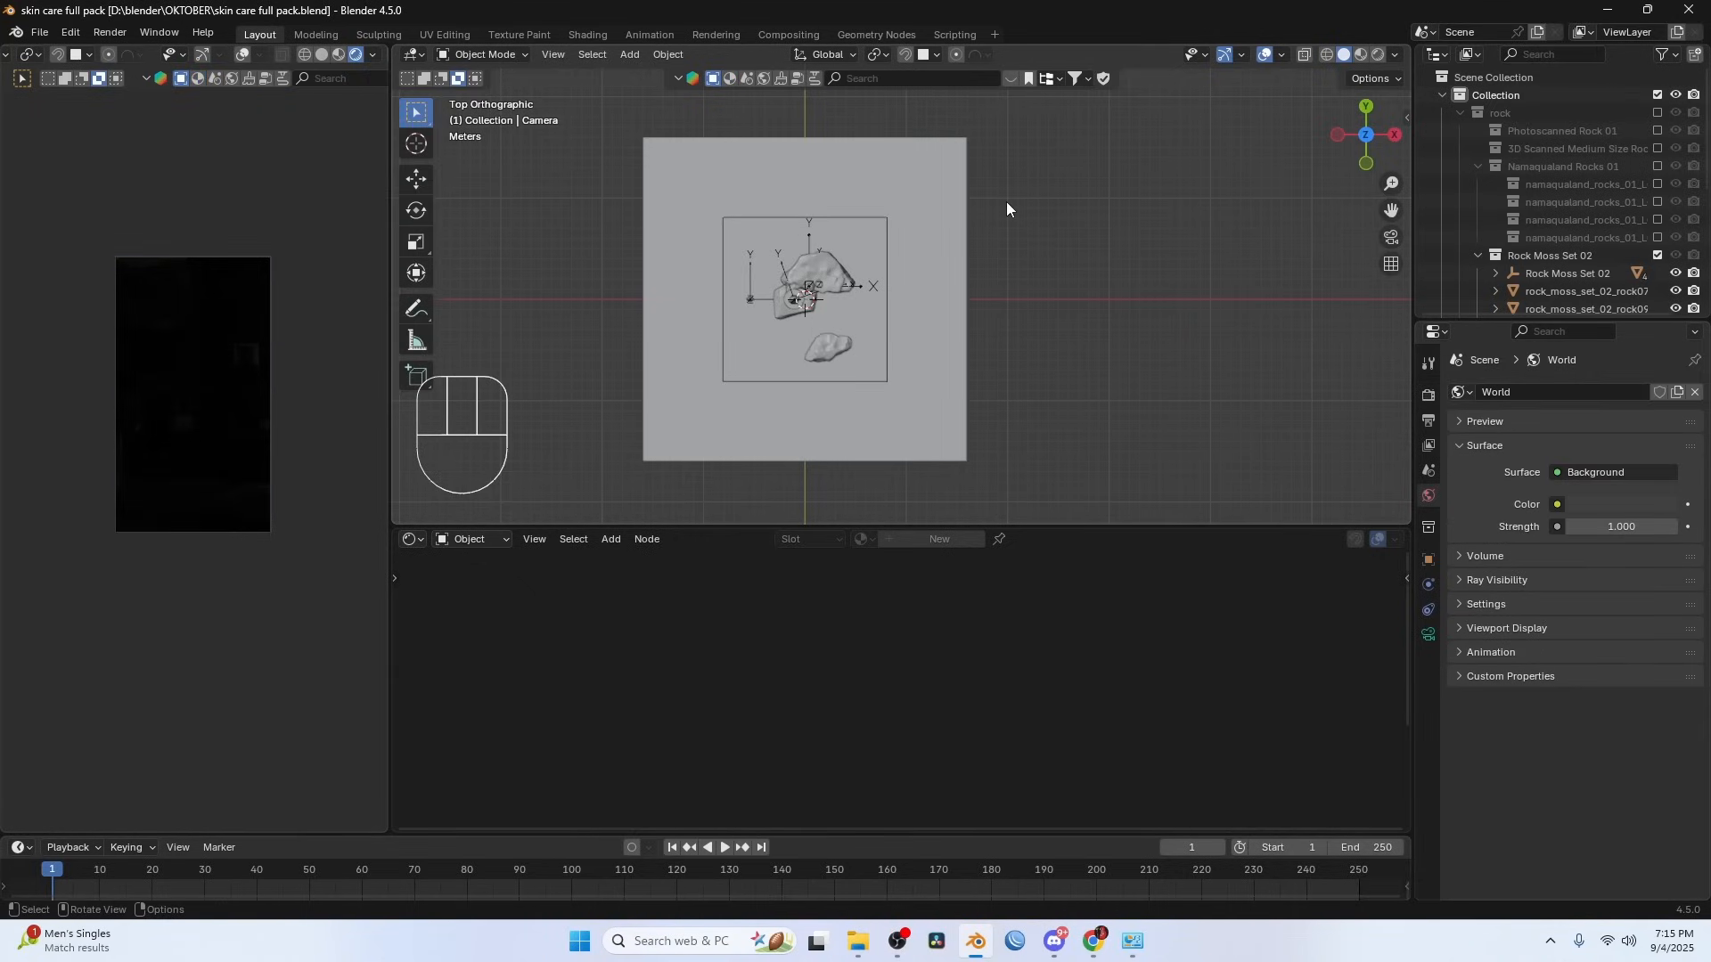
- Add an area light at the world origin and rotate it 90° about the X axis
key("shift+a")
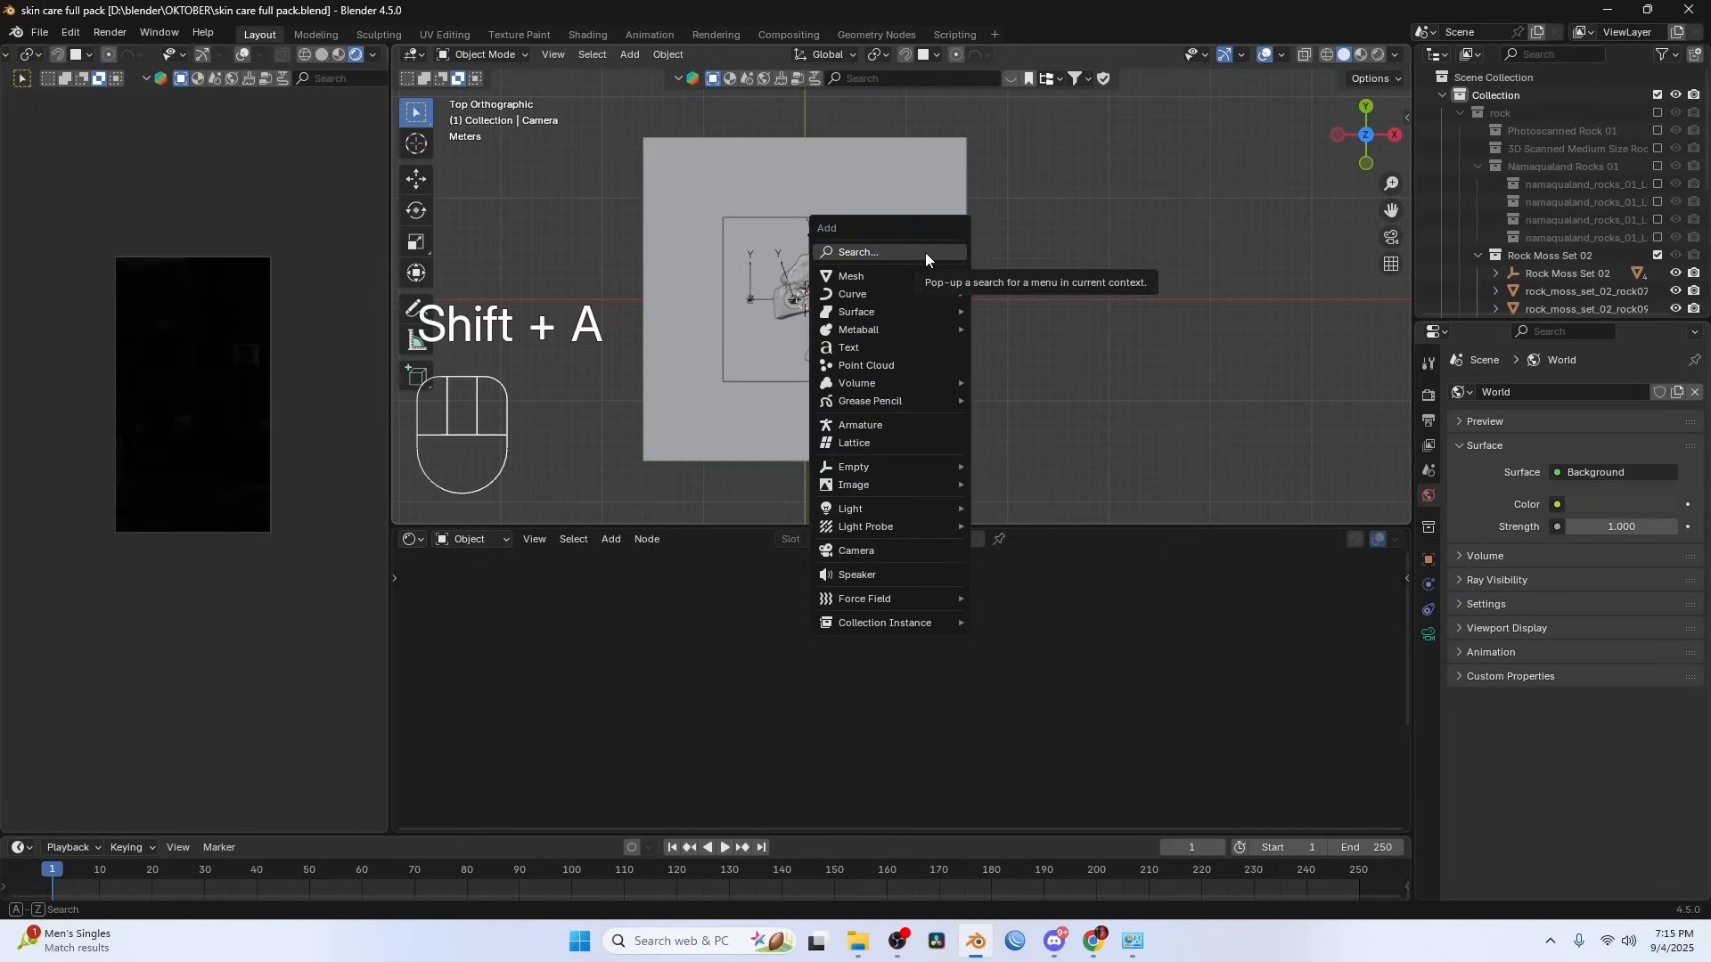
mouse_move(867, 515)
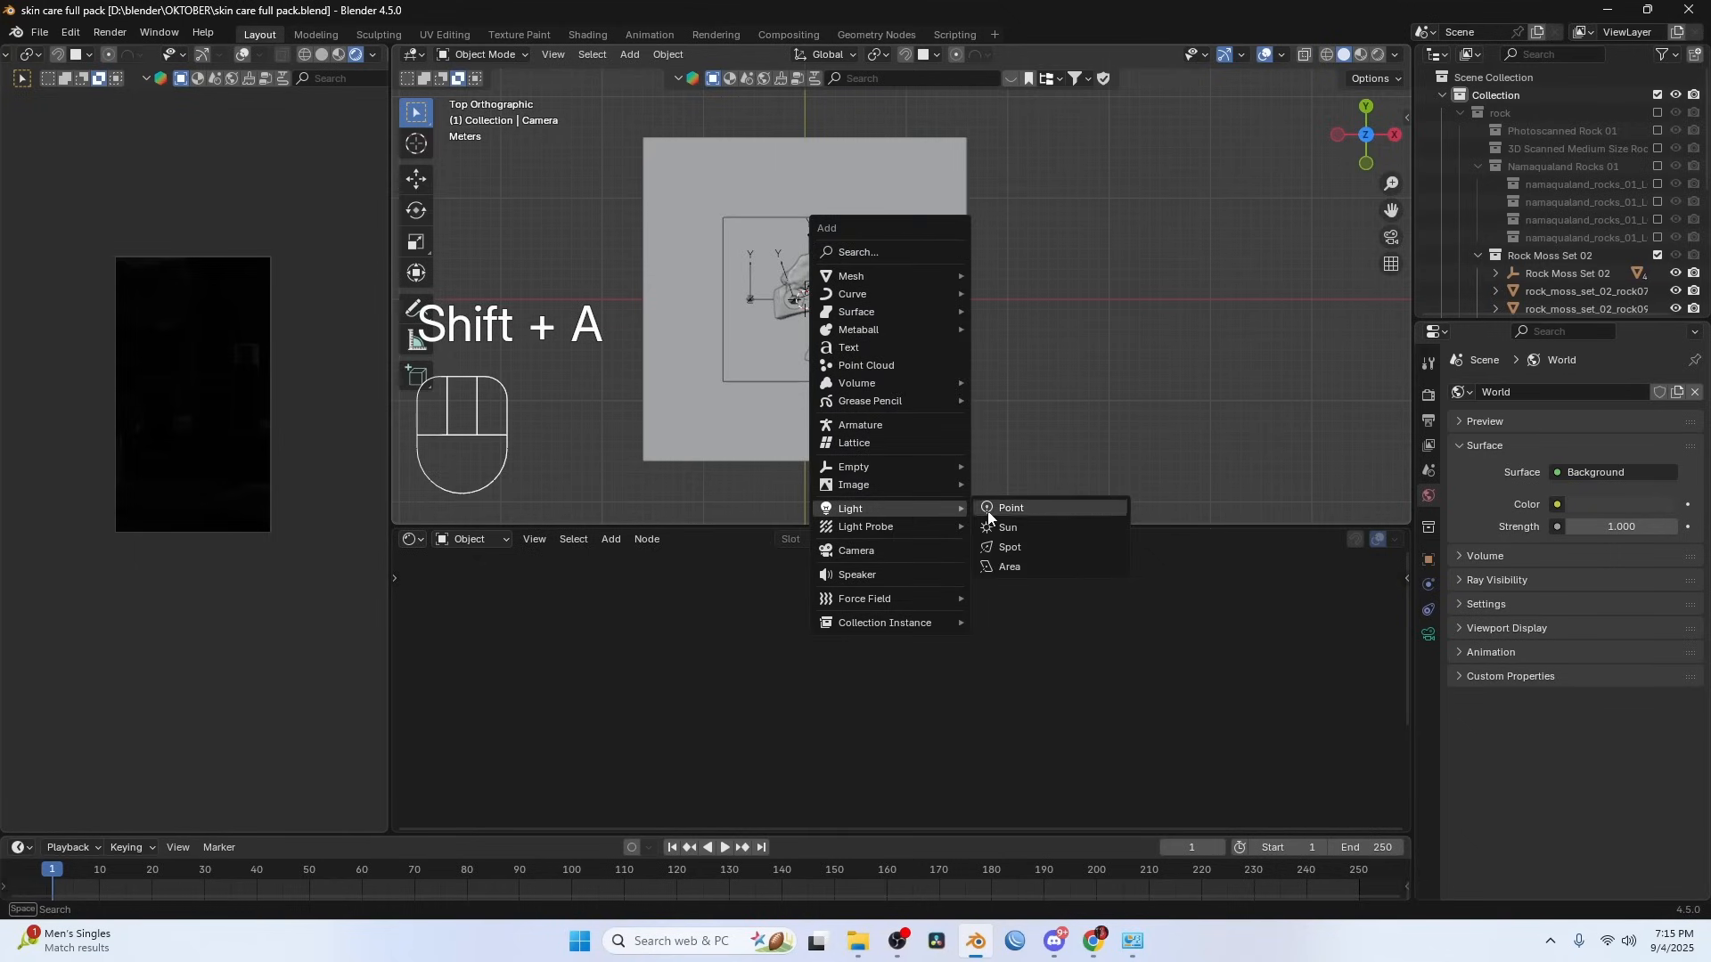
left_click(1016, 565)
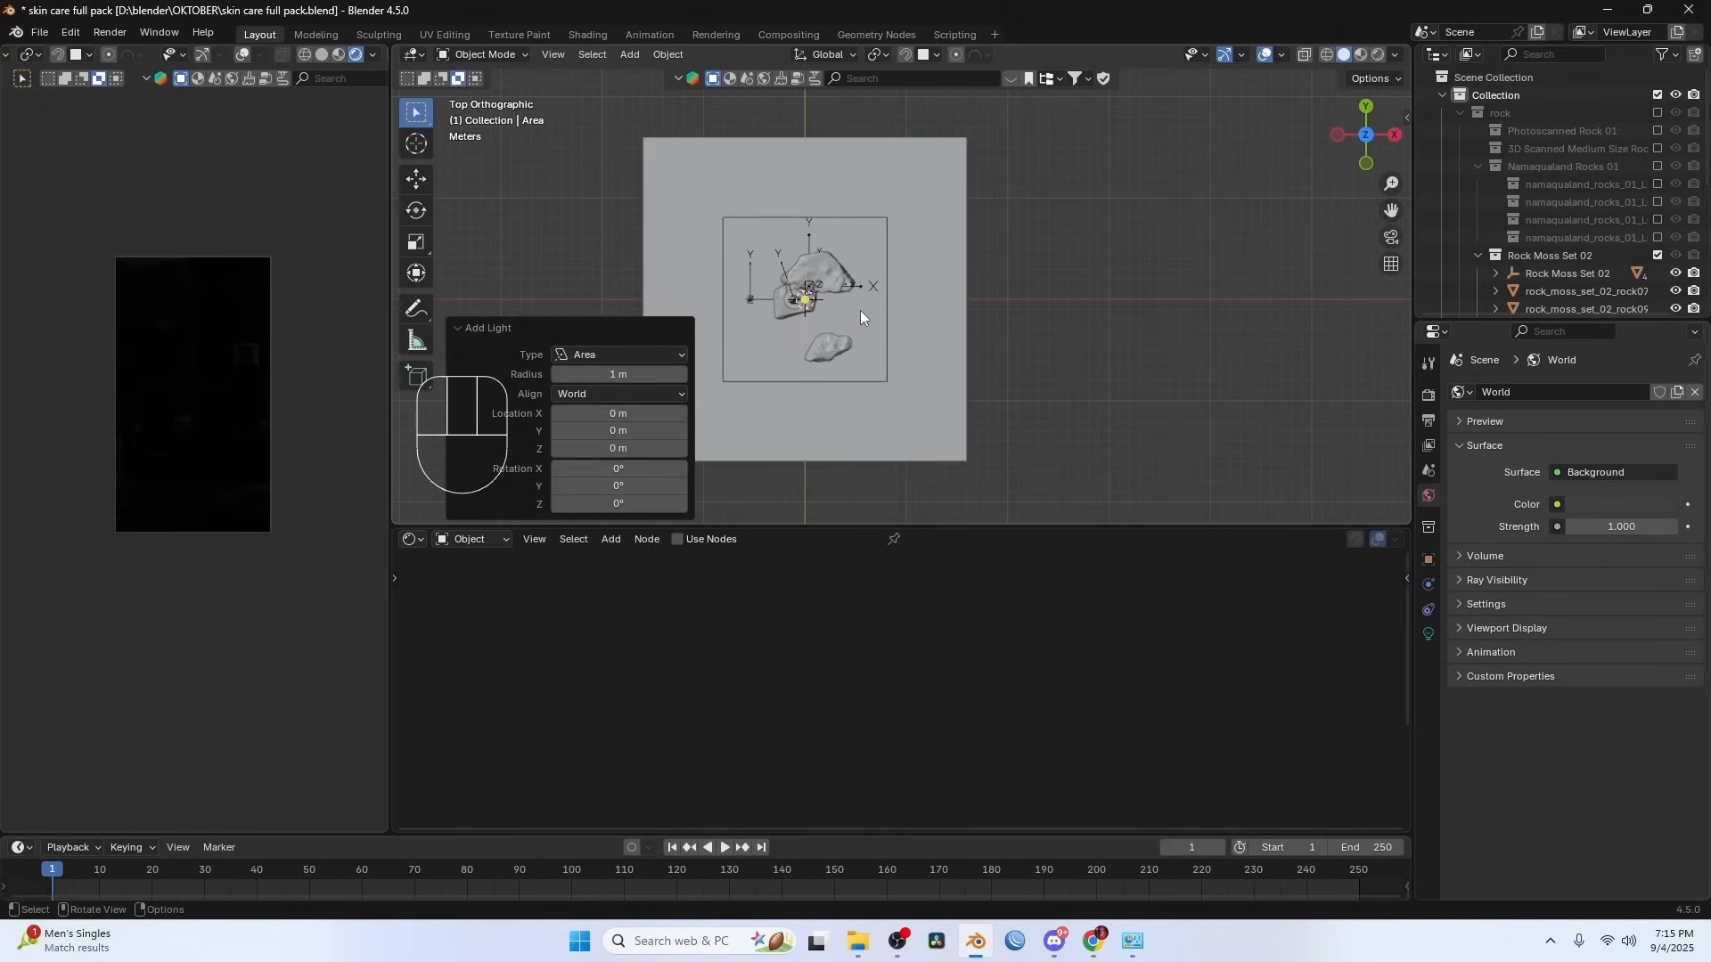
type("rx90")
key("Return")
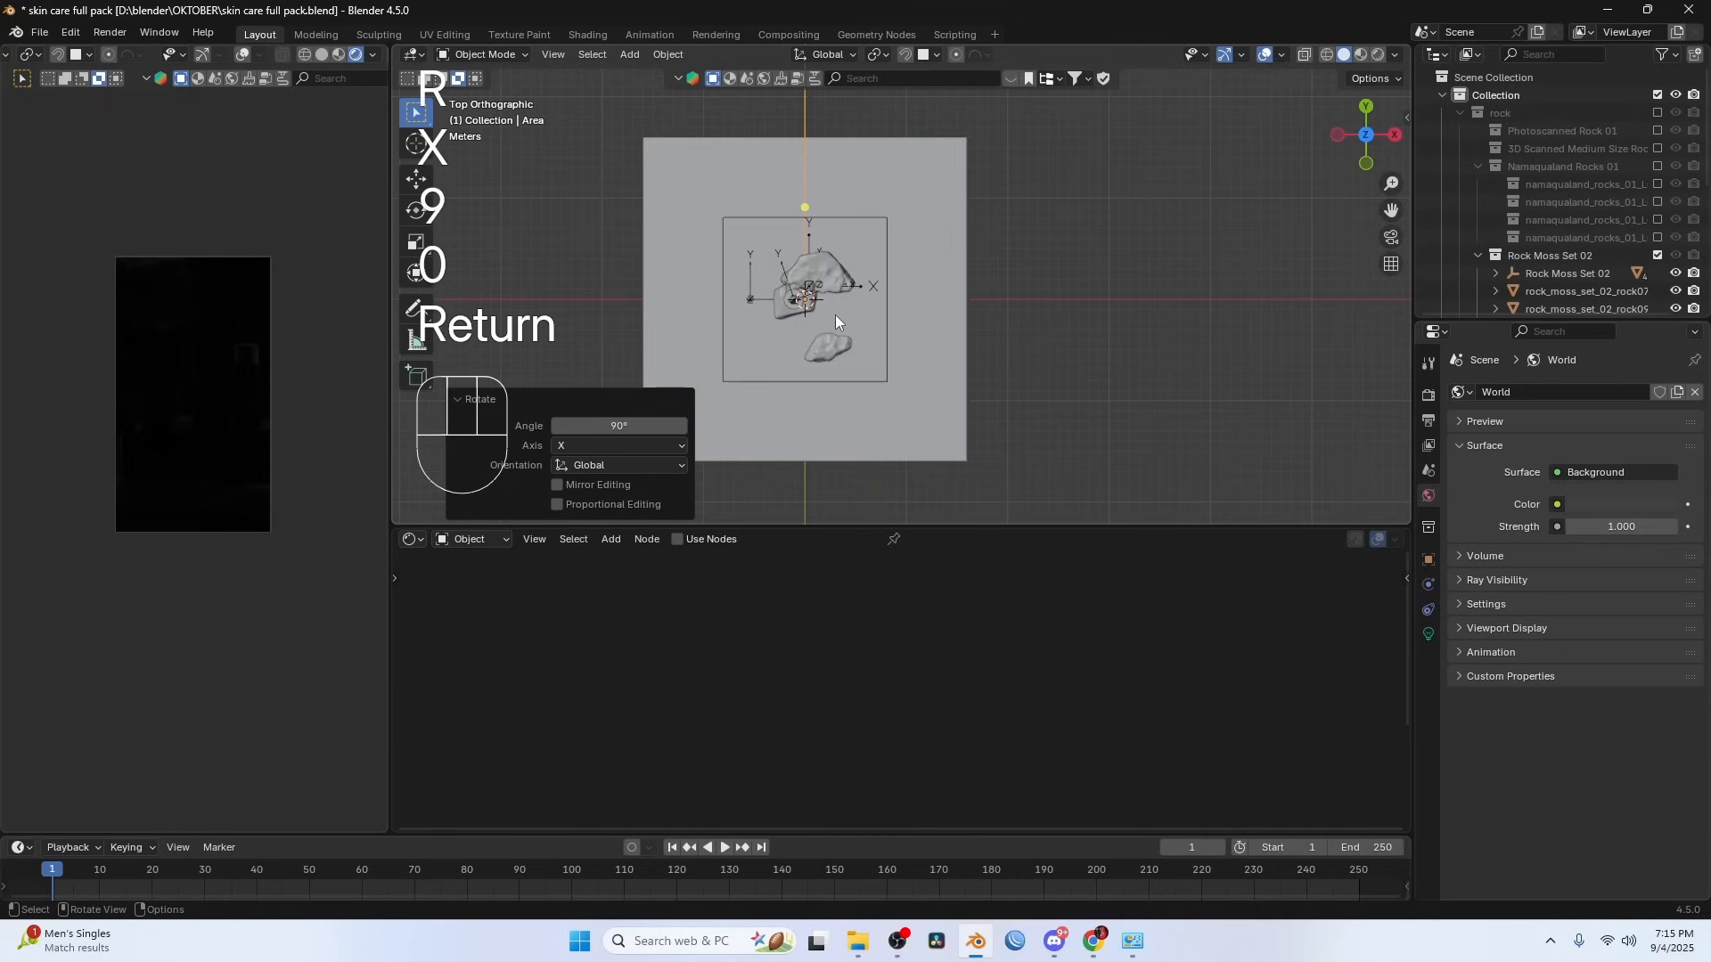
- Scale the area light to about 11.7 and move it about -8.5 m along Y, in front of the products
key("s")
left_click(1221, 432)
key("g")
key("y")
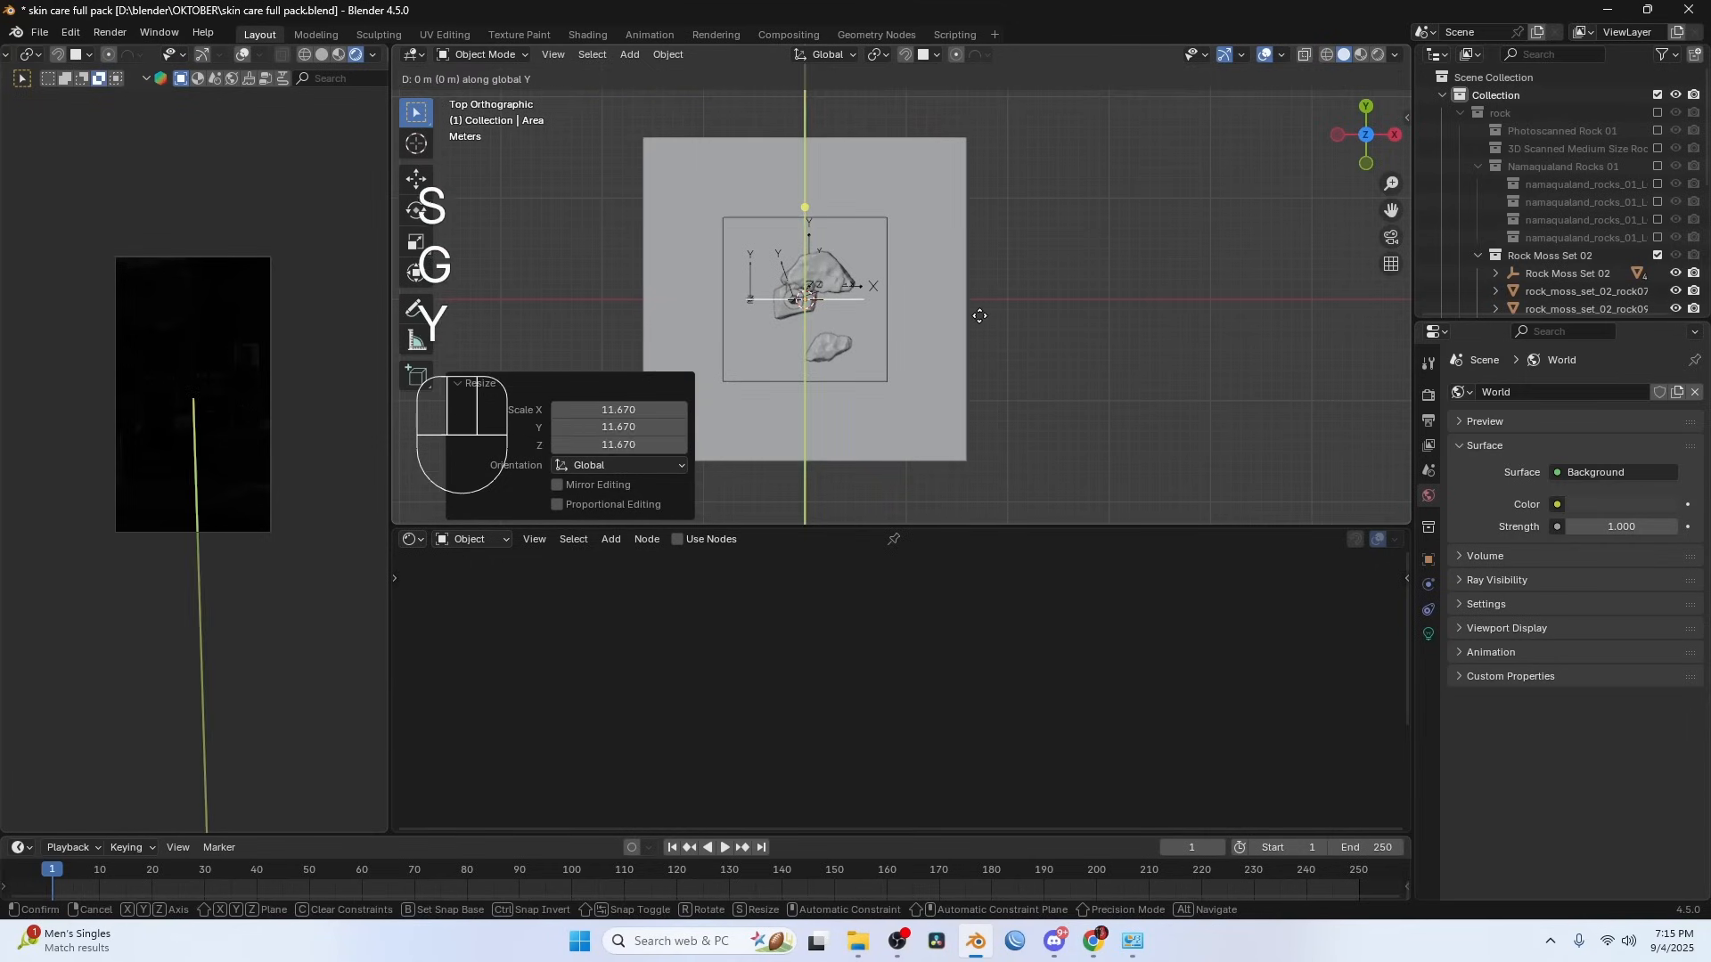
left_click(980, 410)
- Set the transform pivot point to the 3D Cursor and the area light's power to 500
key("period")
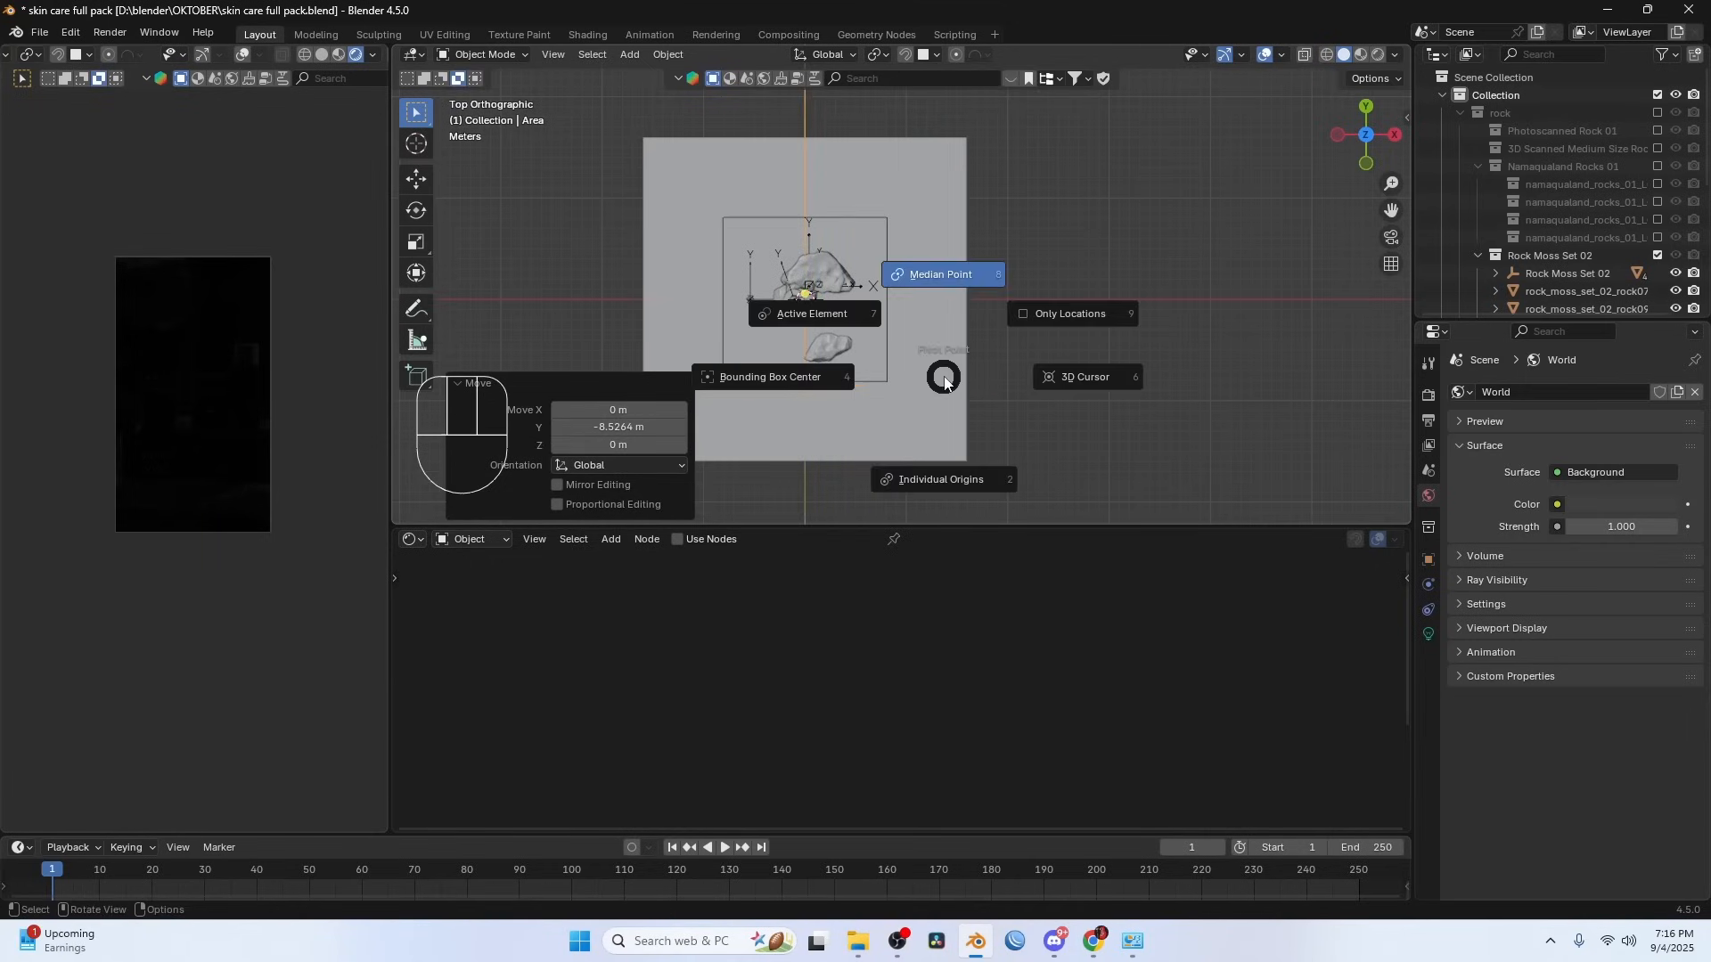
left_click(1042, 377)
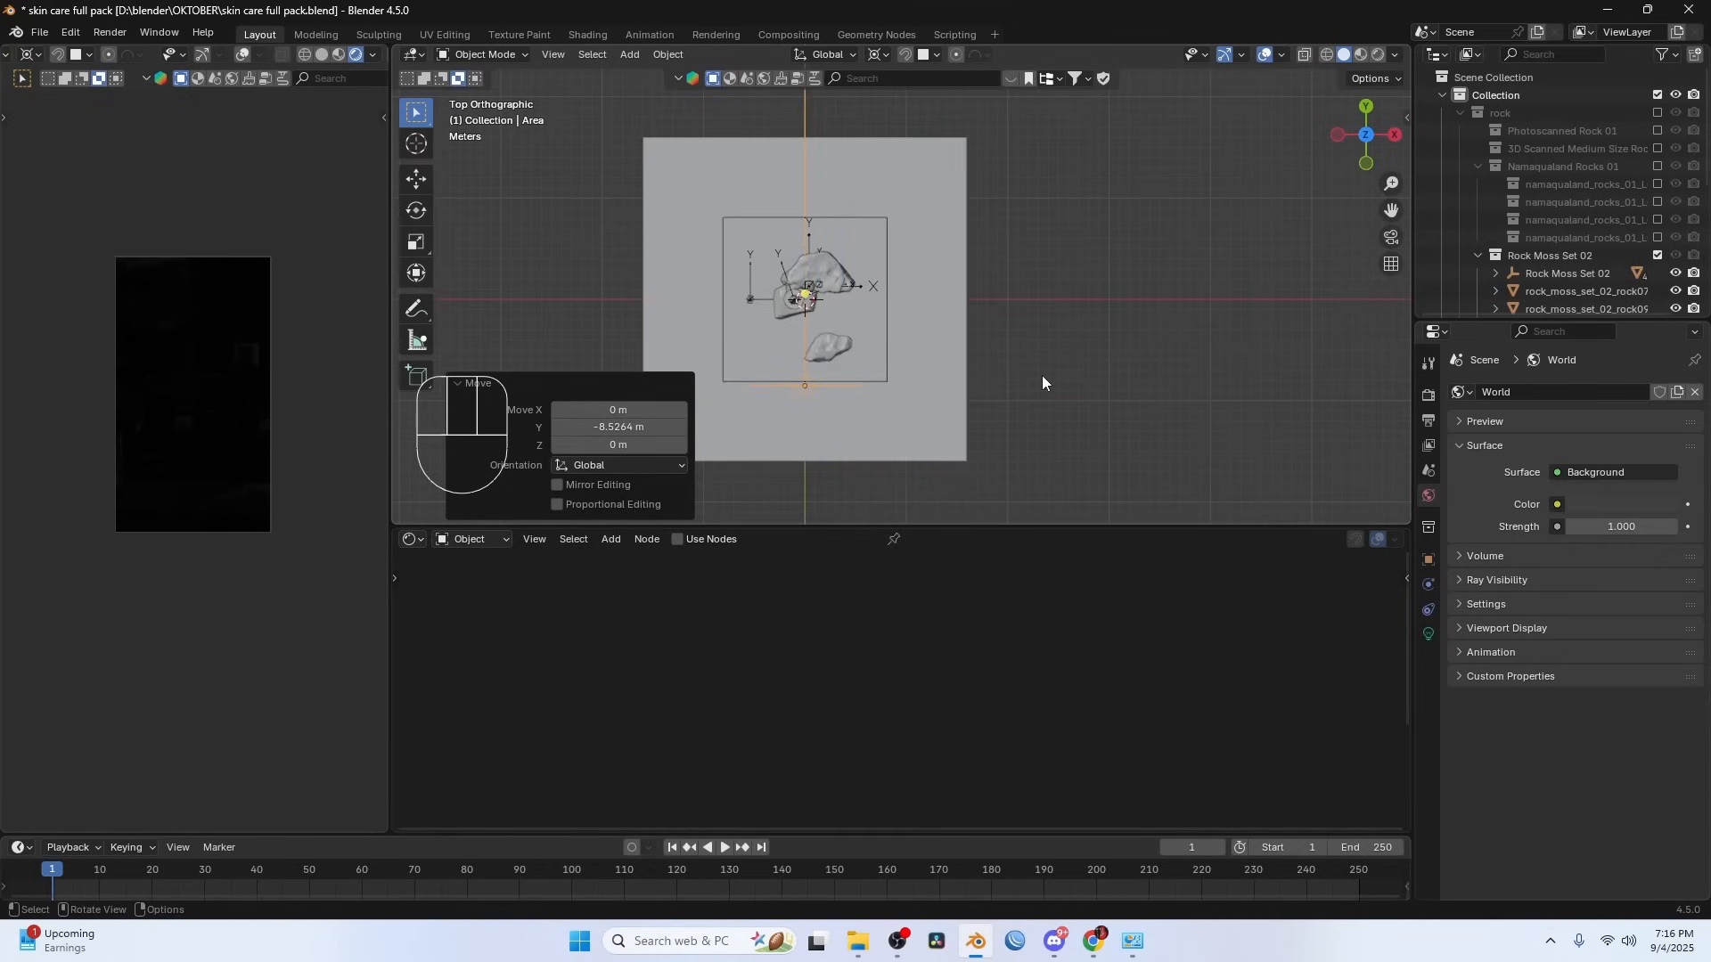
left_click(1431, 636)
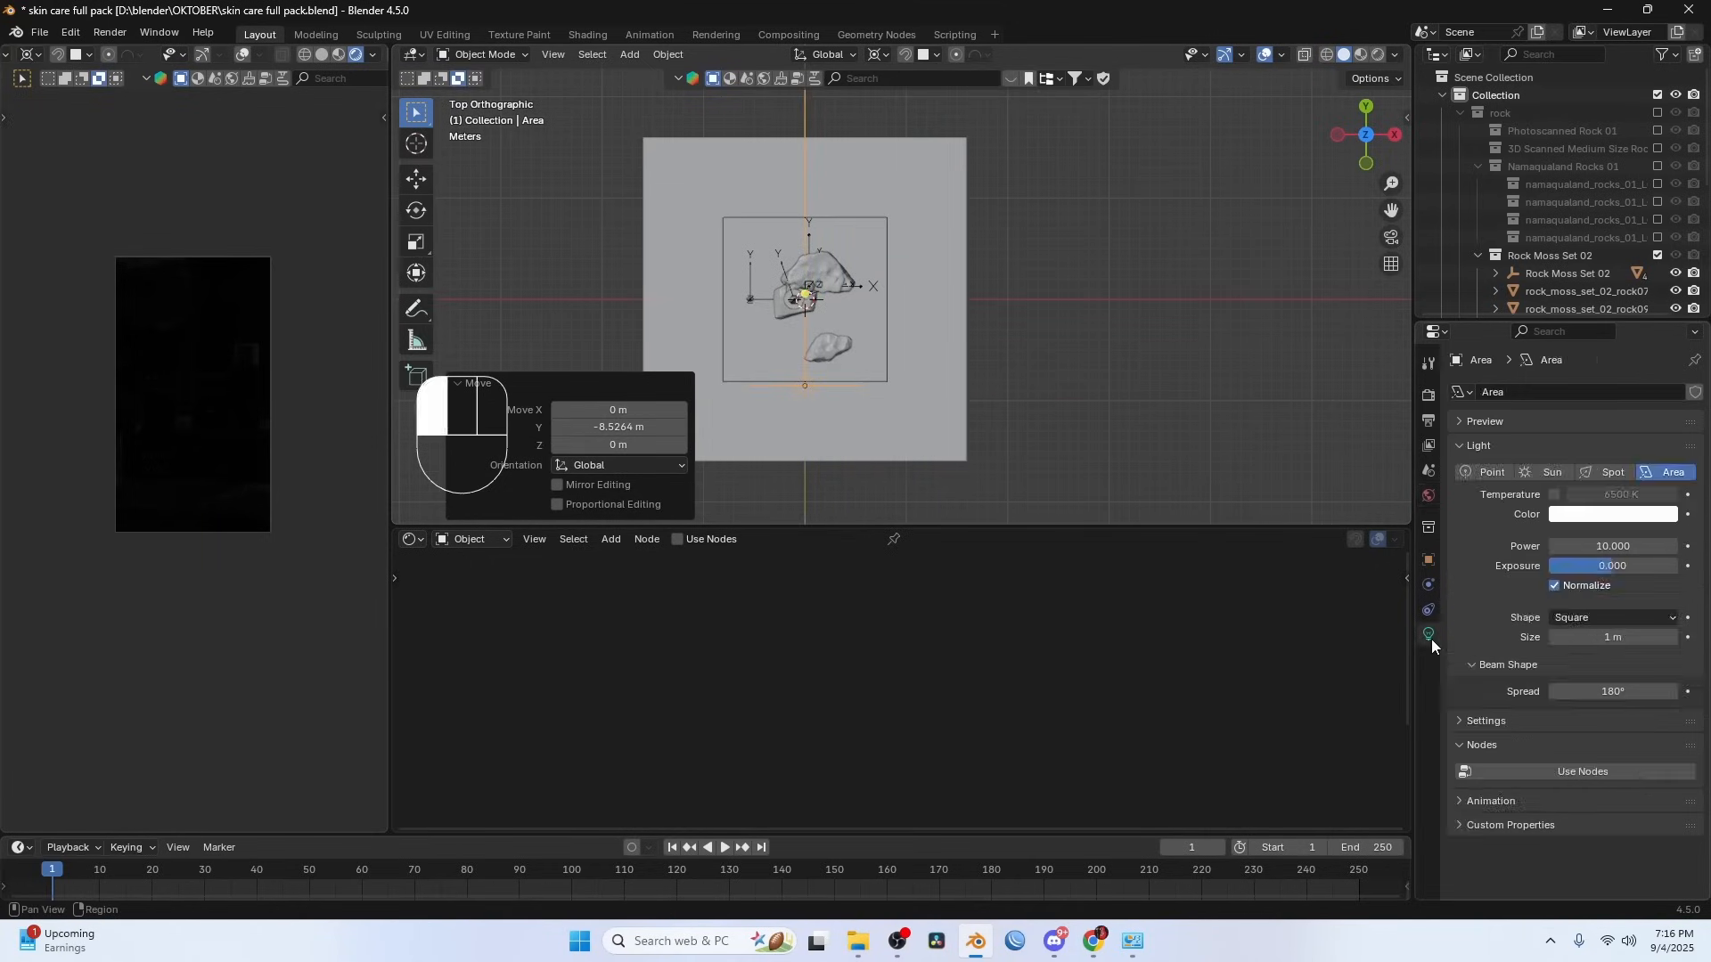
left_click(1595, 549)
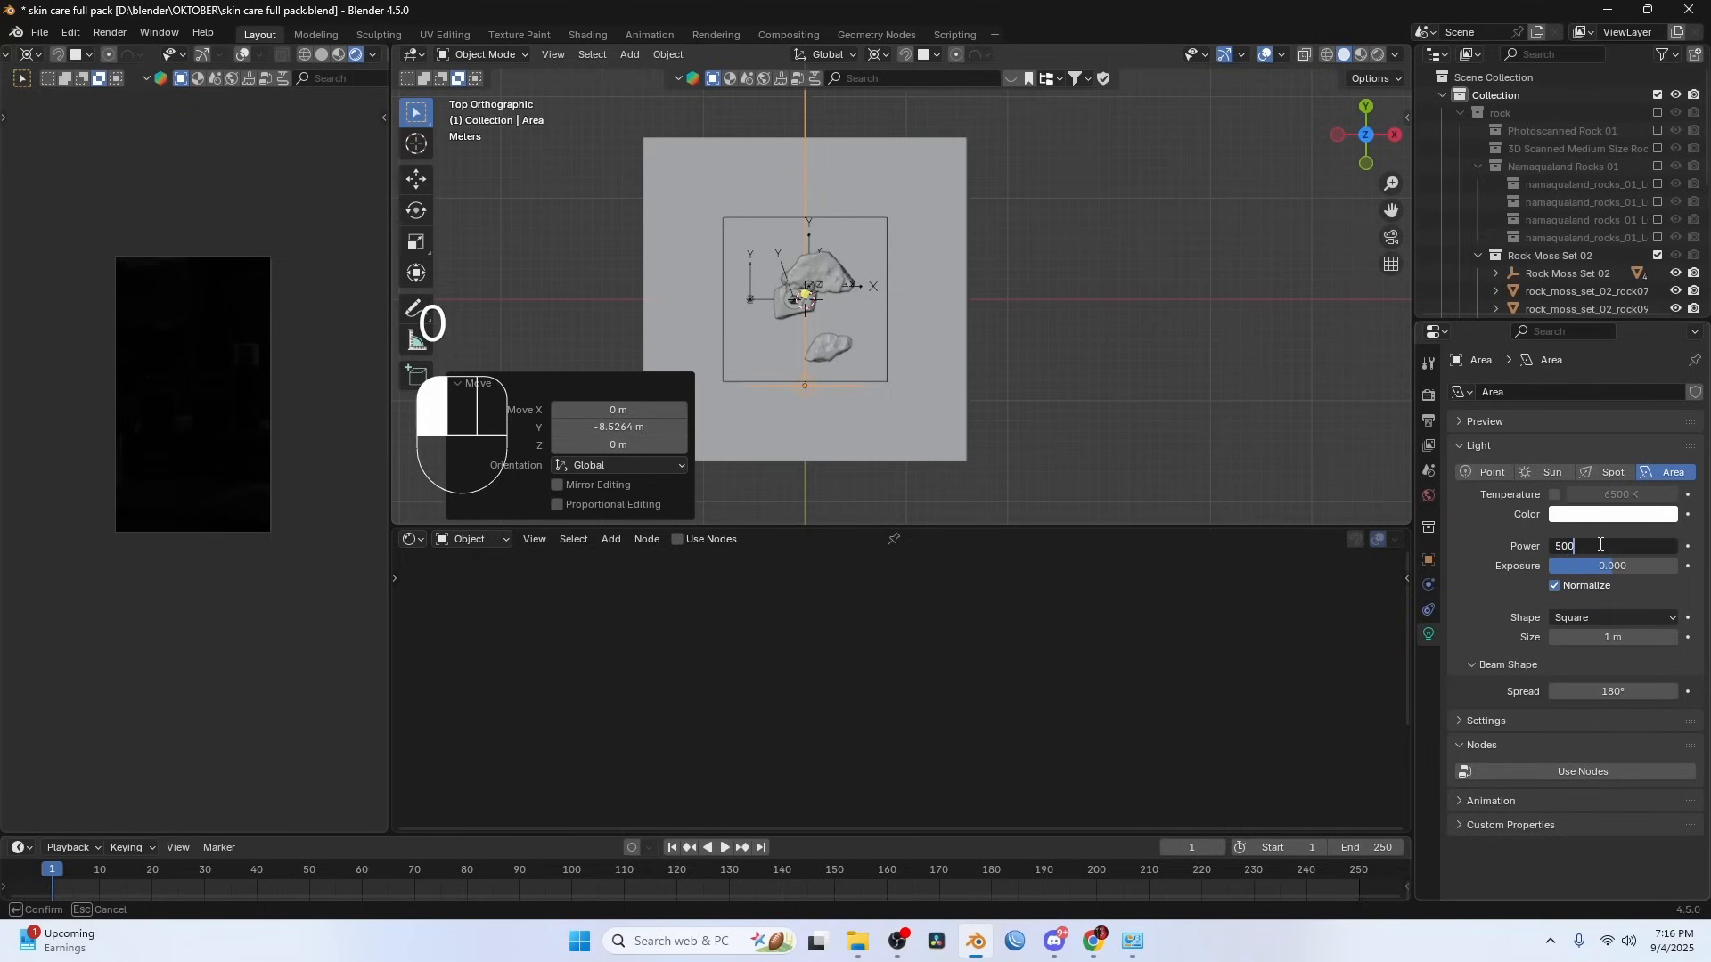
key("Return")
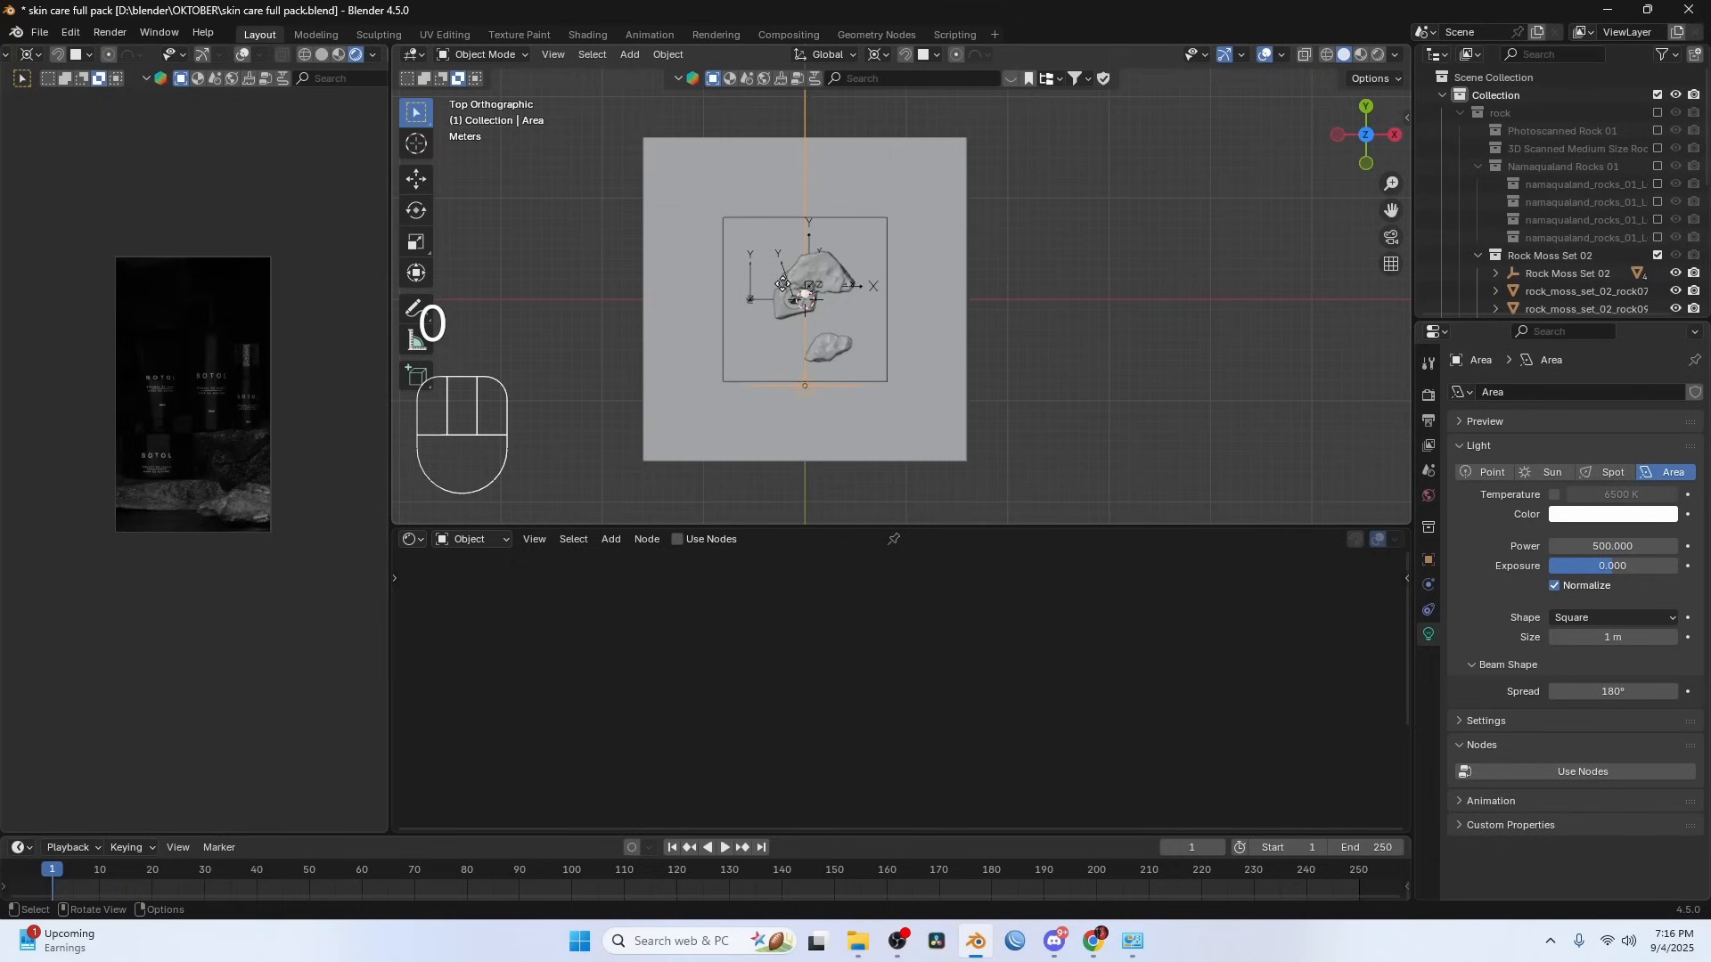
- Rotate the area light about -173° around the 3D cursor in top view and narrow it to about 0.57 along its local X
key("r")
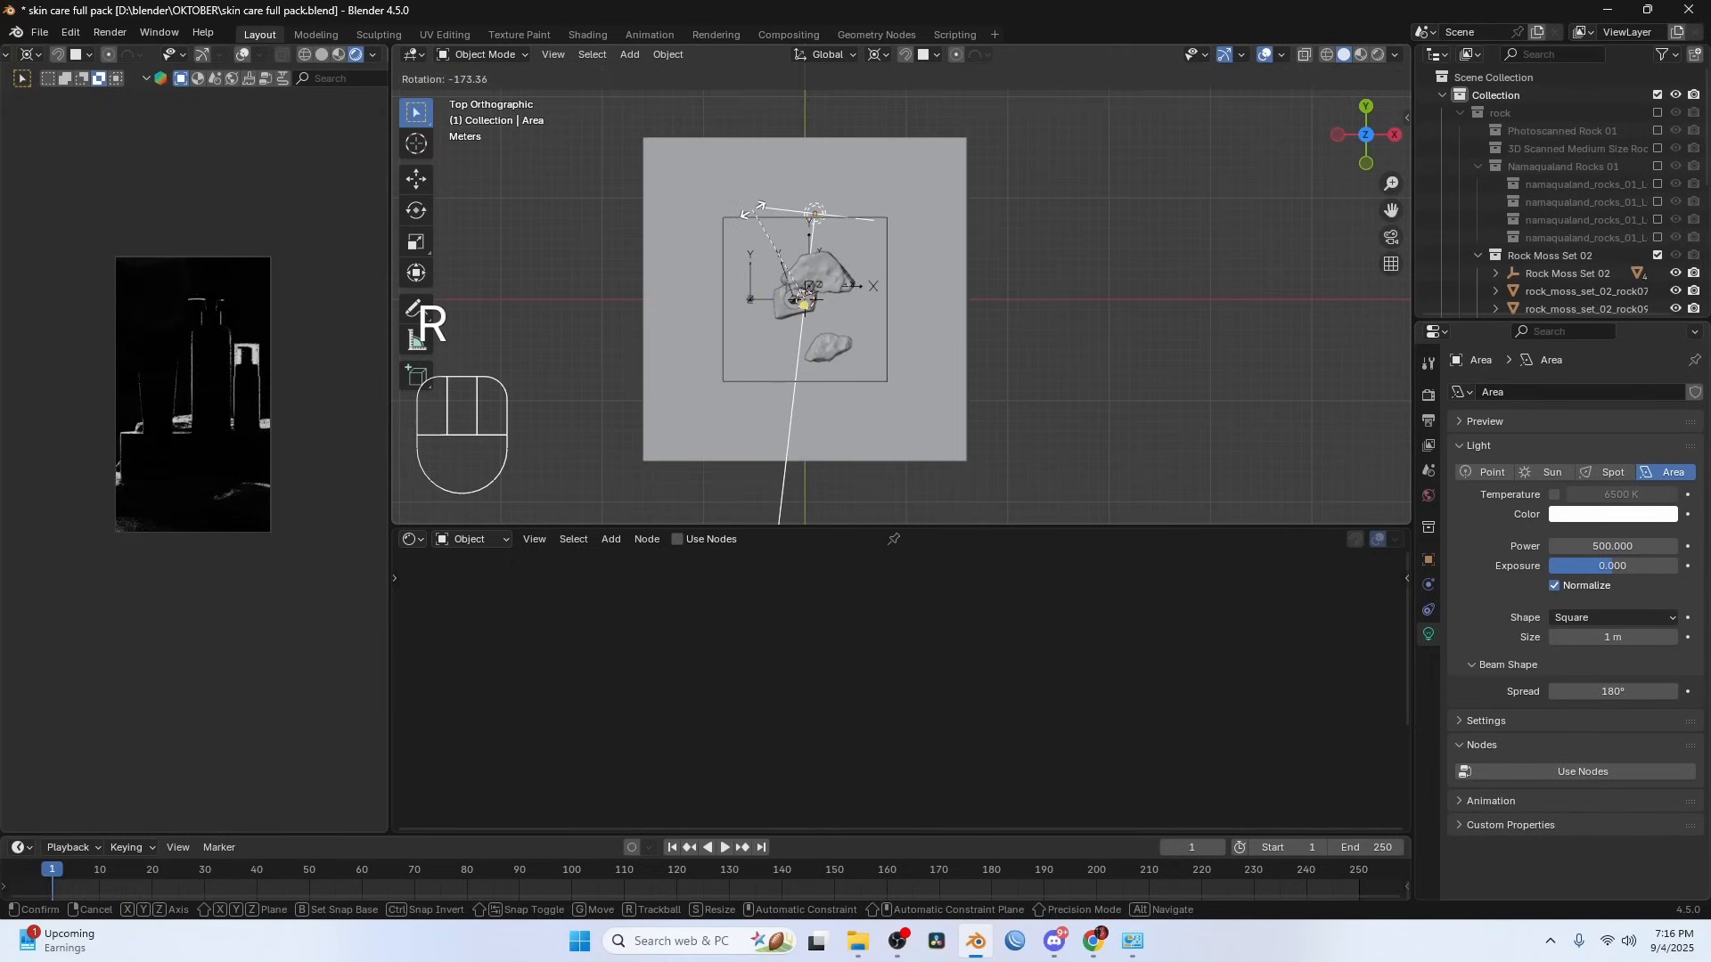
left_click(753, 211)
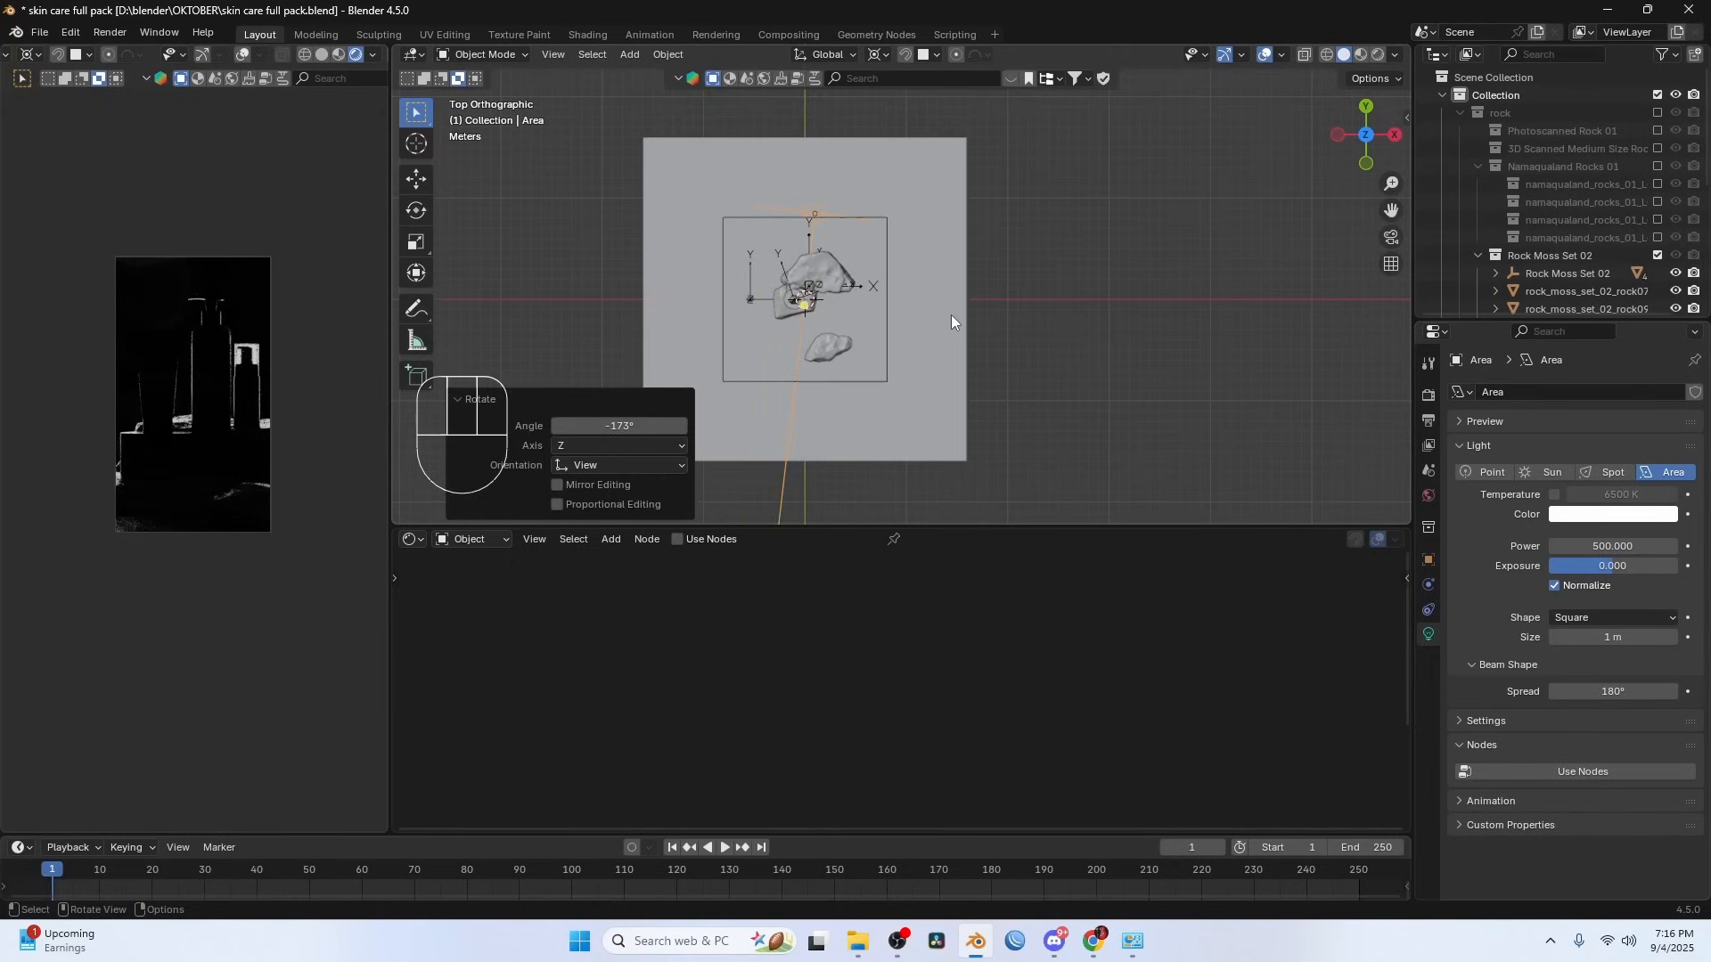
key("s")
key("x")
key("x")
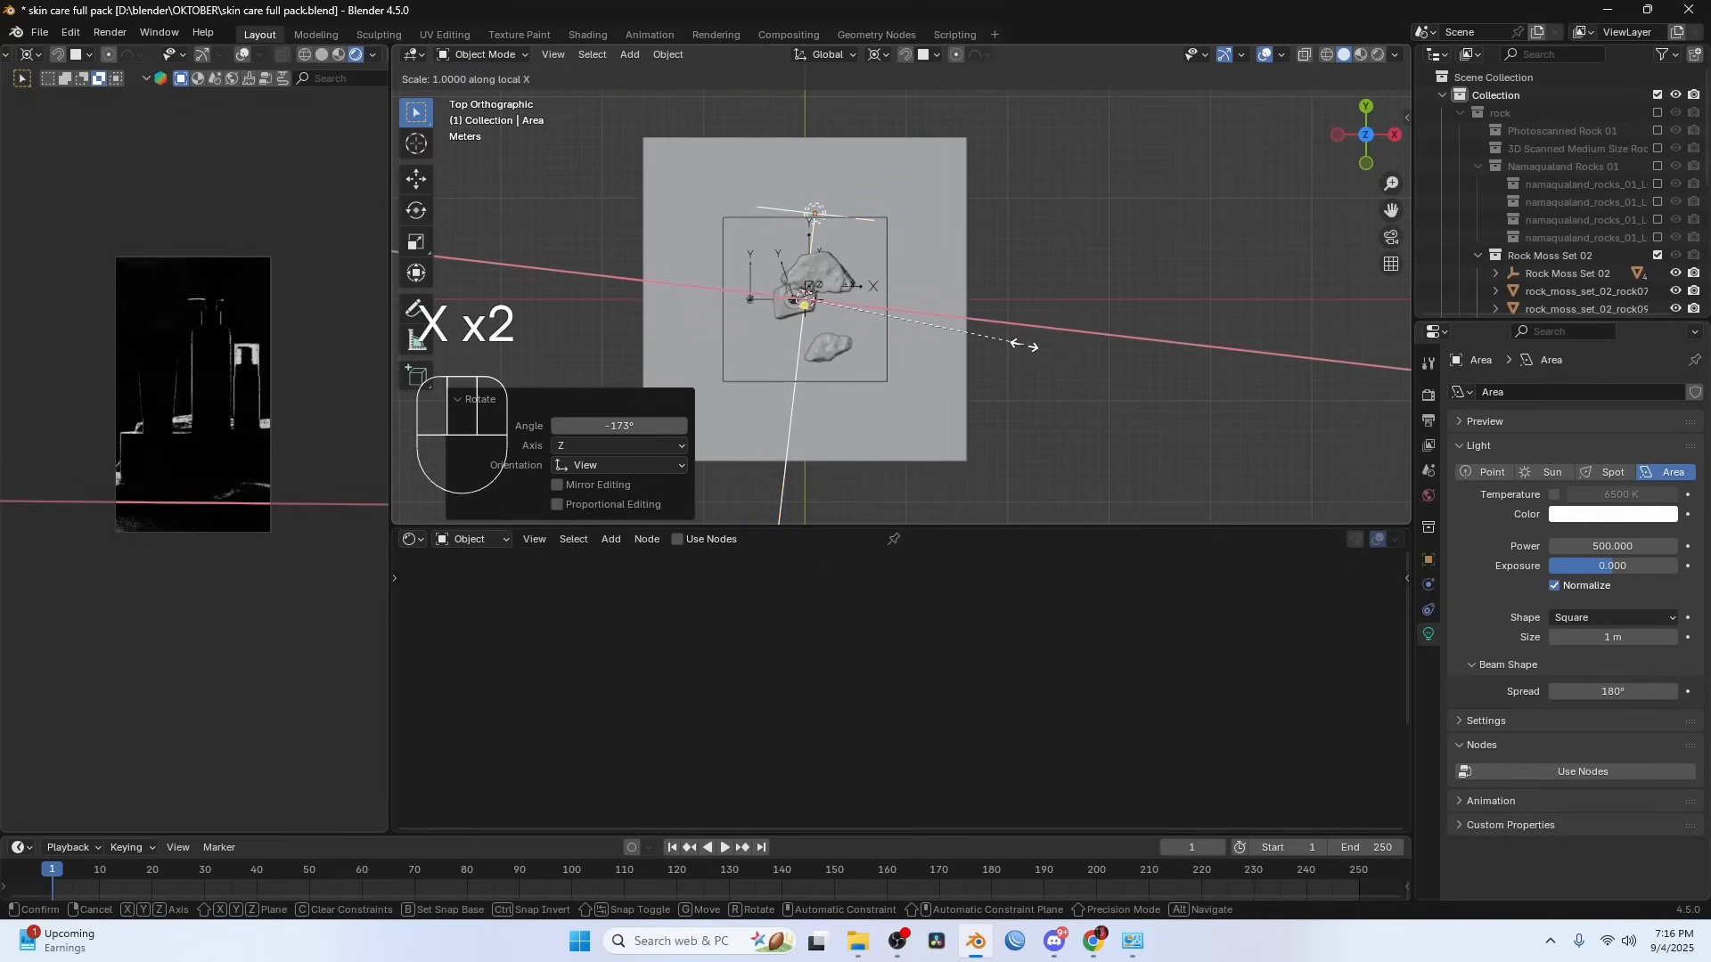
left_click(926, 335)
- Raise the area light about 4 m along Z in front view and return to top view
key("grave")
left_click(742, 246)
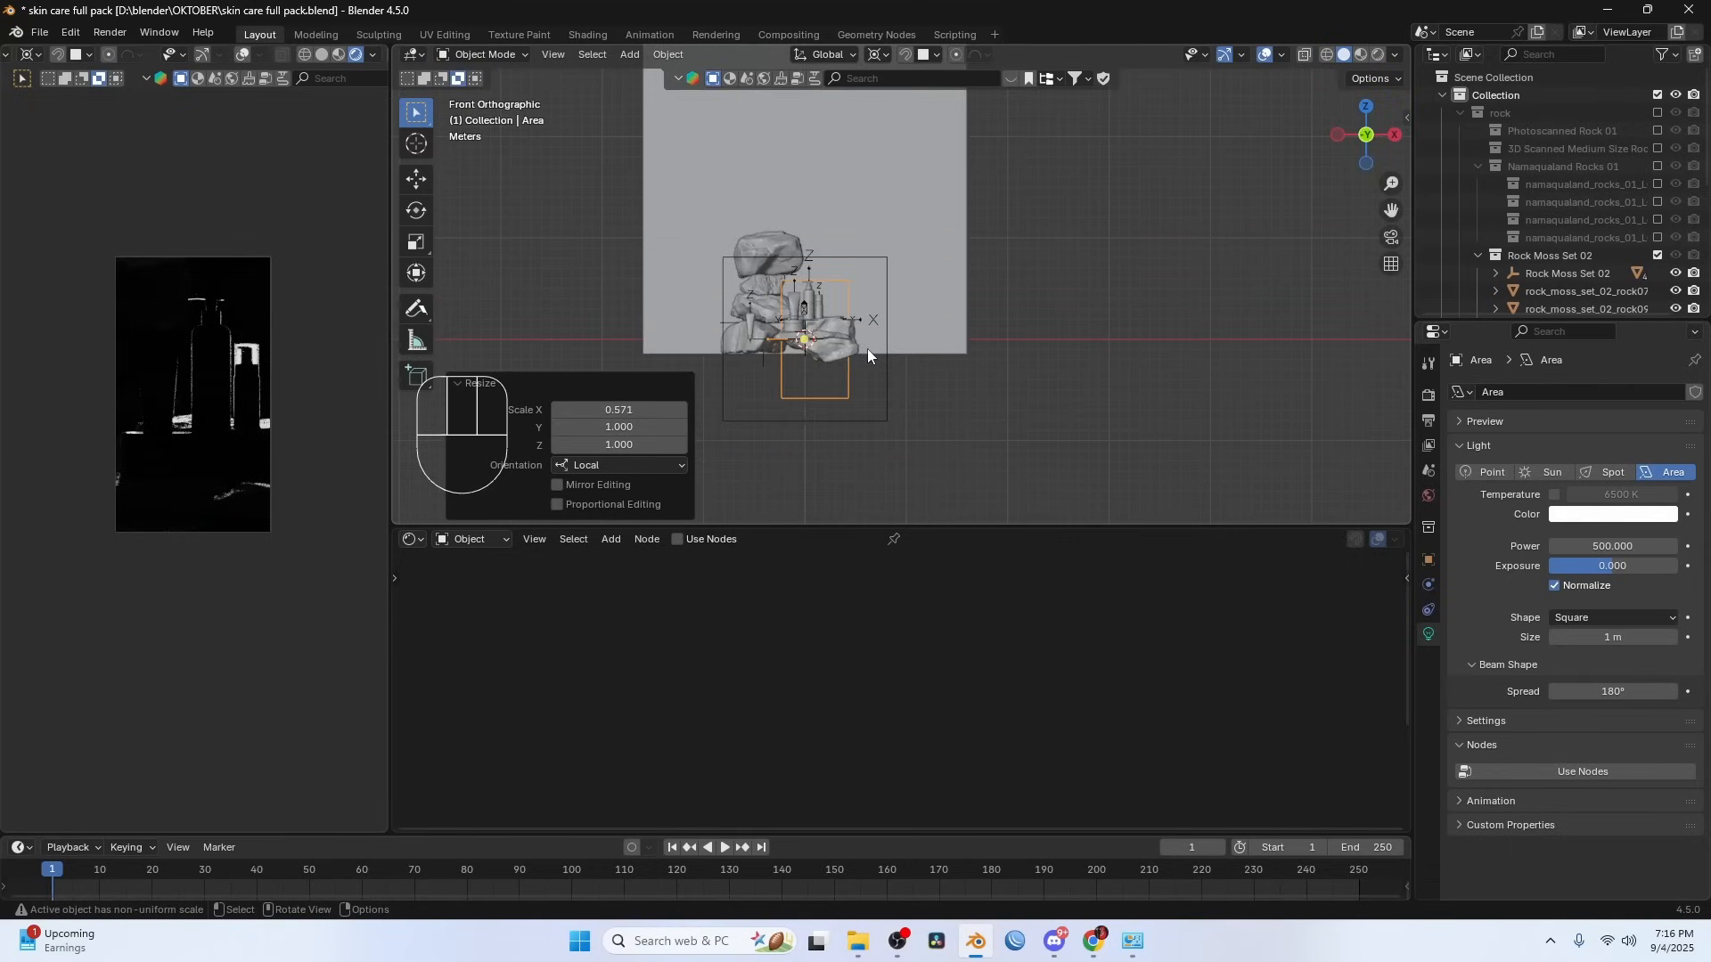
key("g")
key("z")
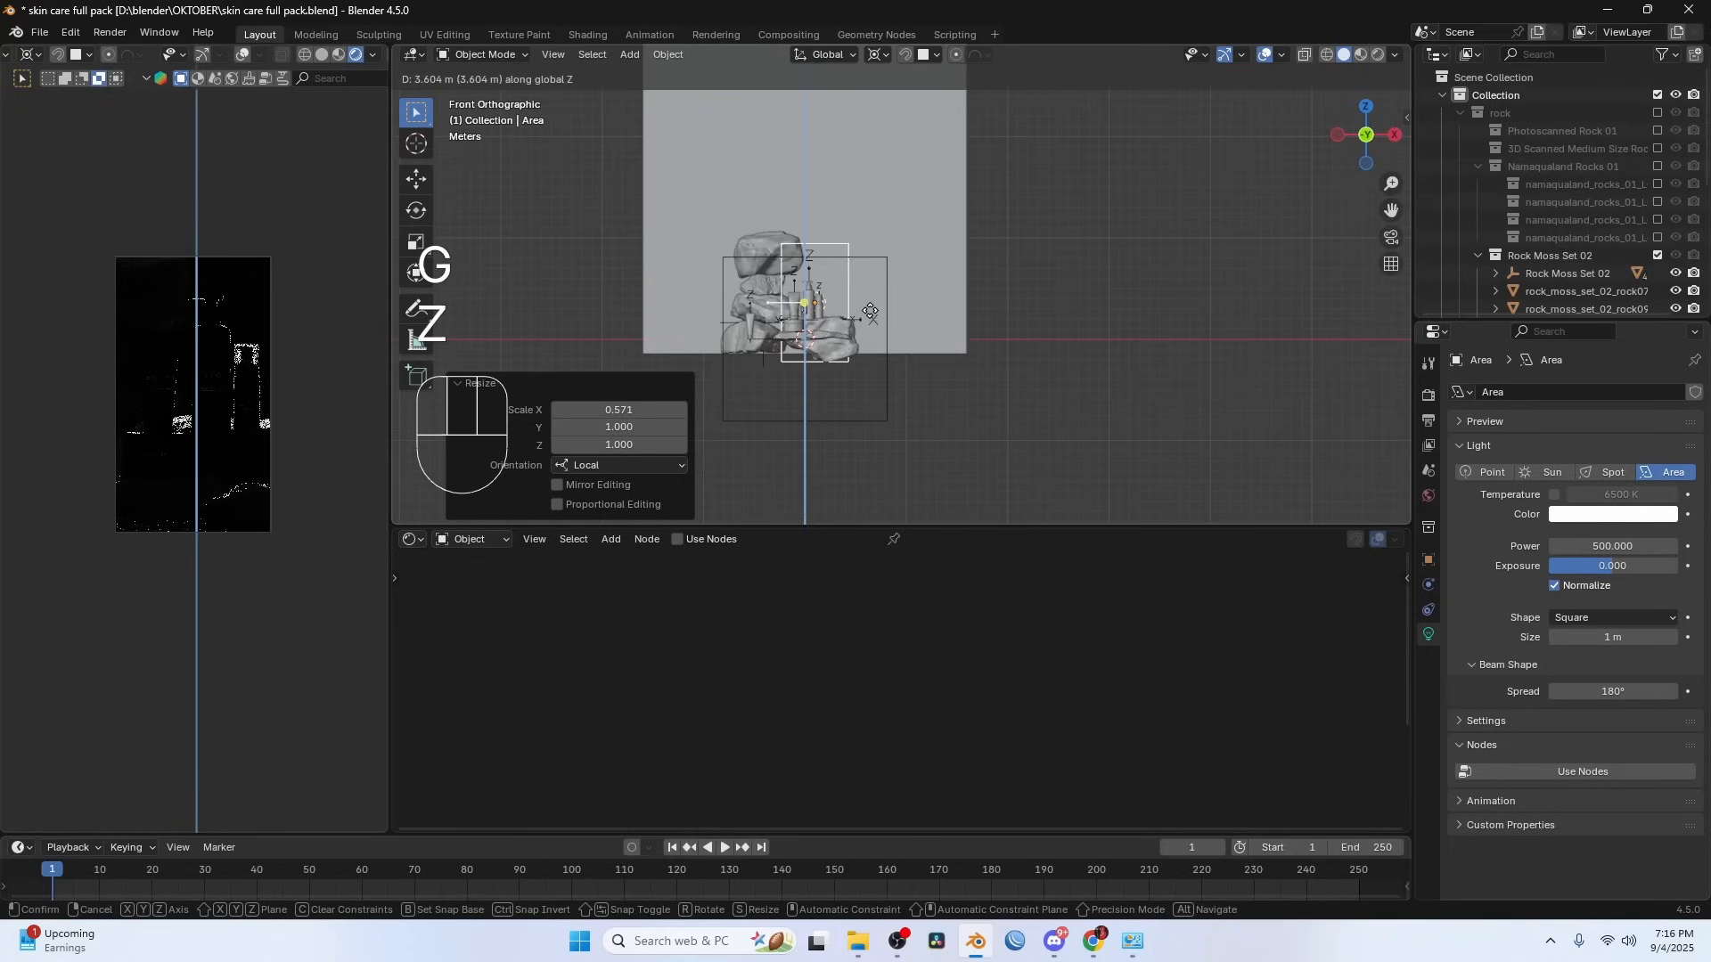
left_click(870, 308)
key("grave")
left_click(869, 196)
- Set the area light's color to orange #FFB141 and lower its power to 206
left_click(1613, 514)
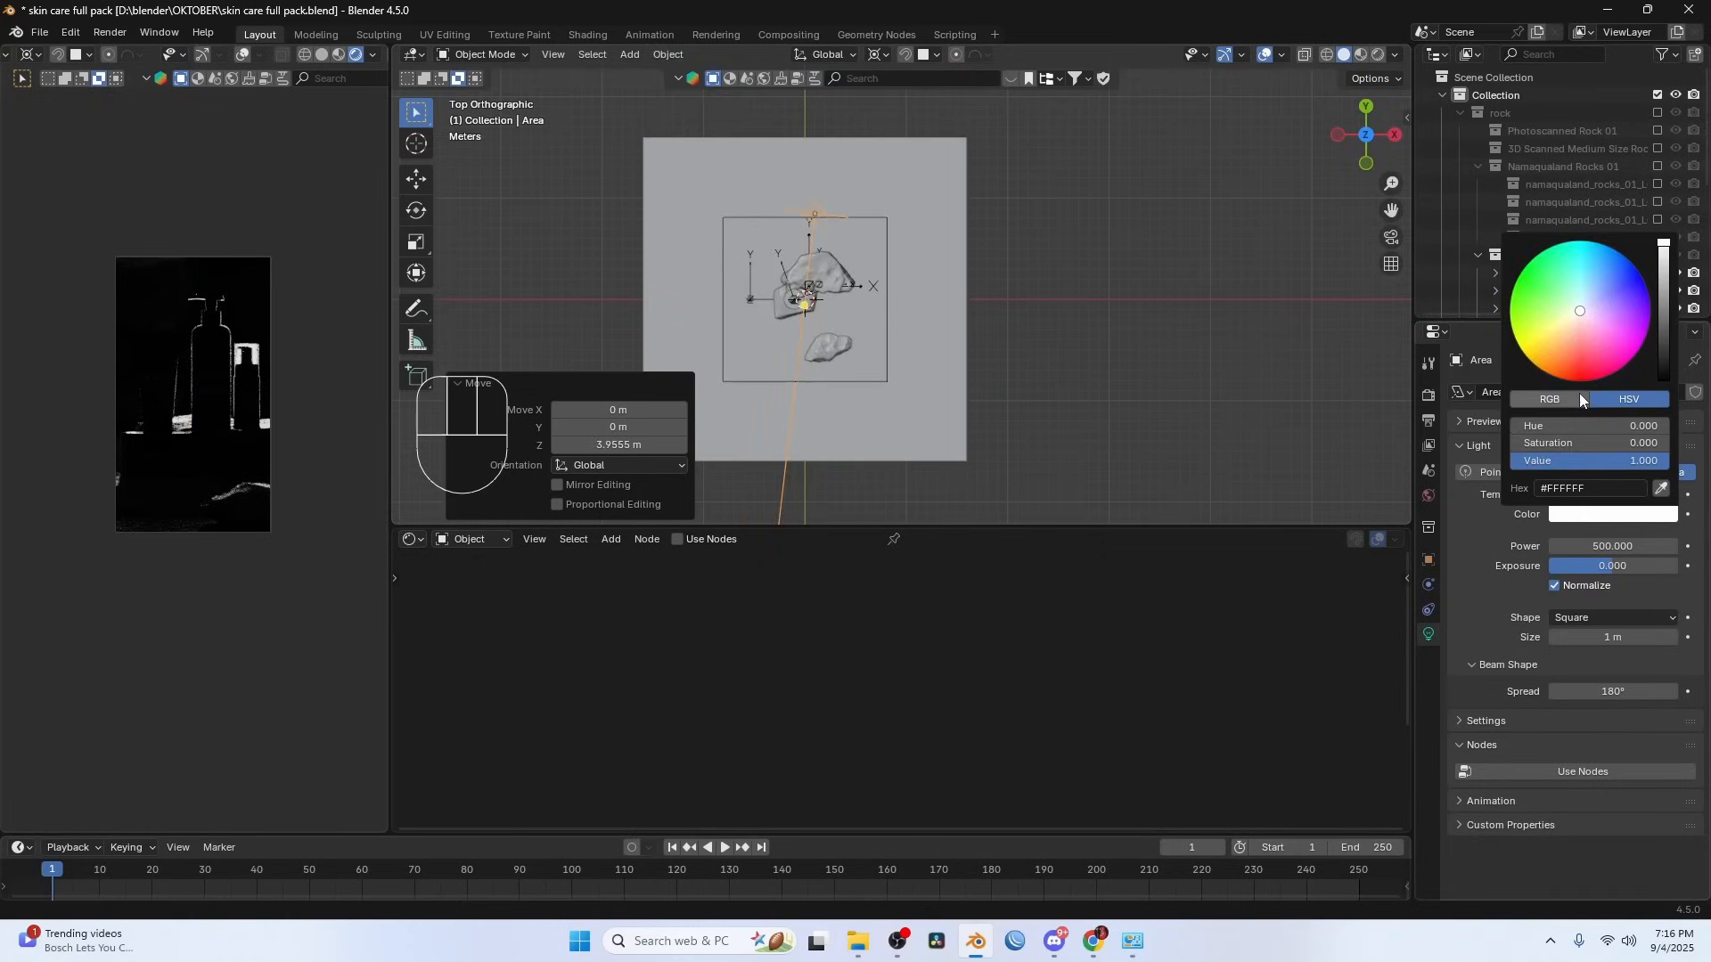
left_click_drag(1558, 356, 1550, 353)
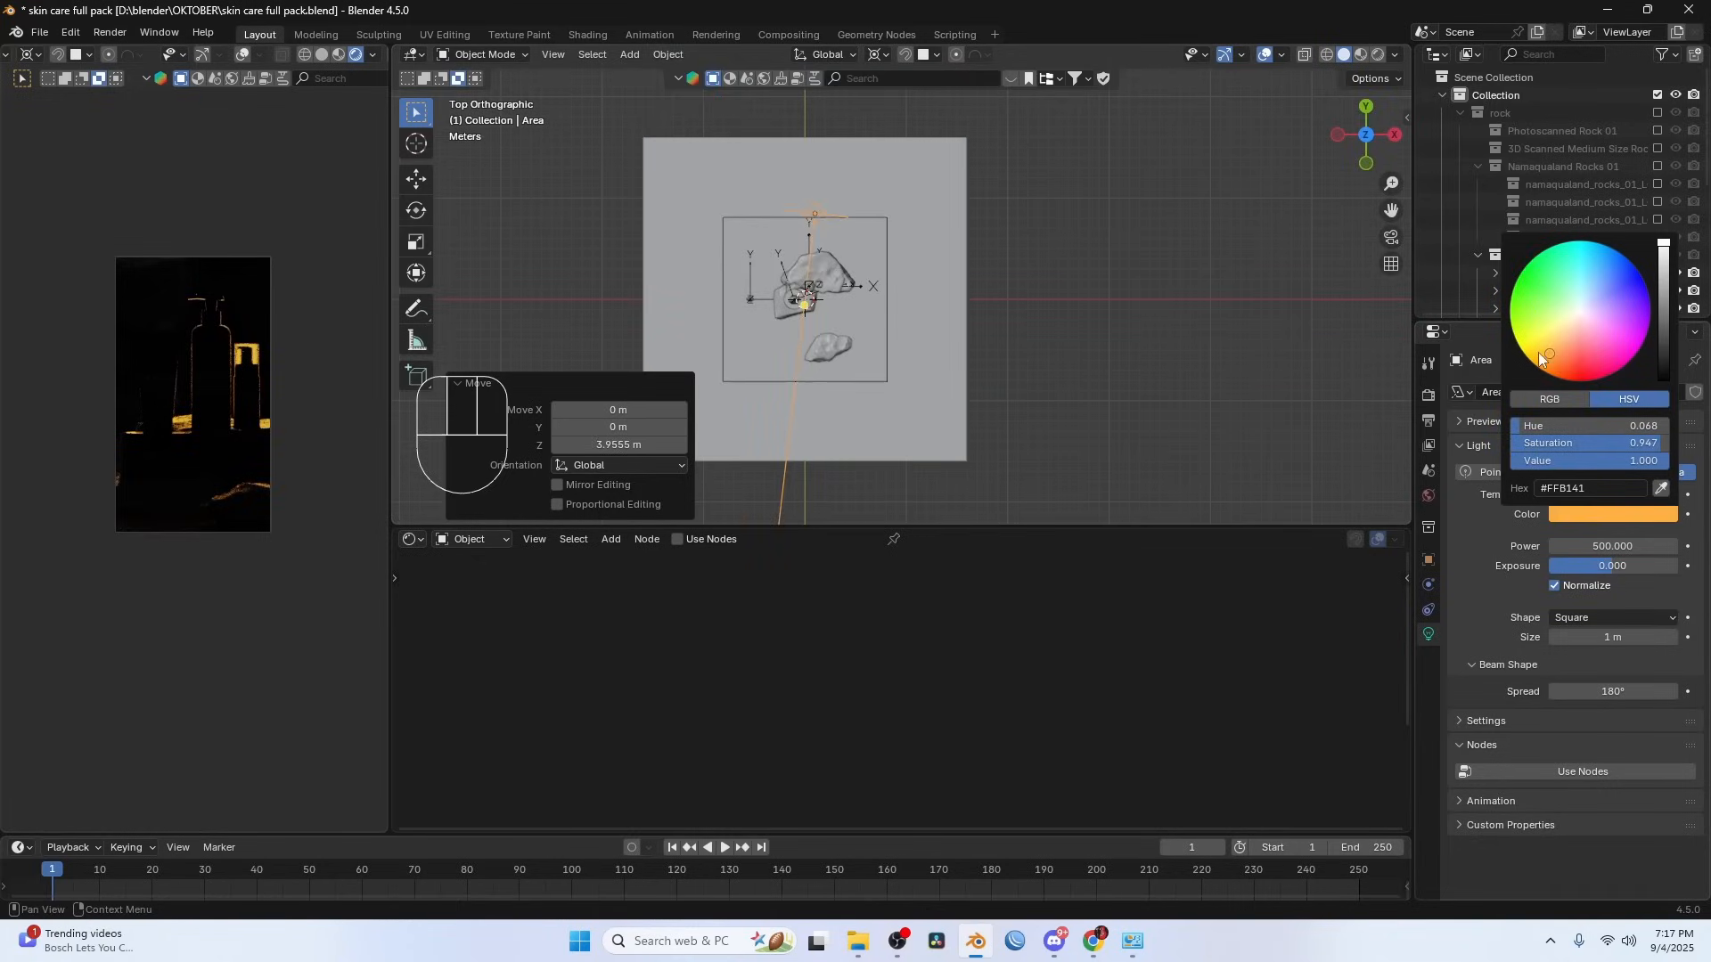
key("KP_3")
left_click_drag(1618, 548, 1483, 547)
key("KP_7")
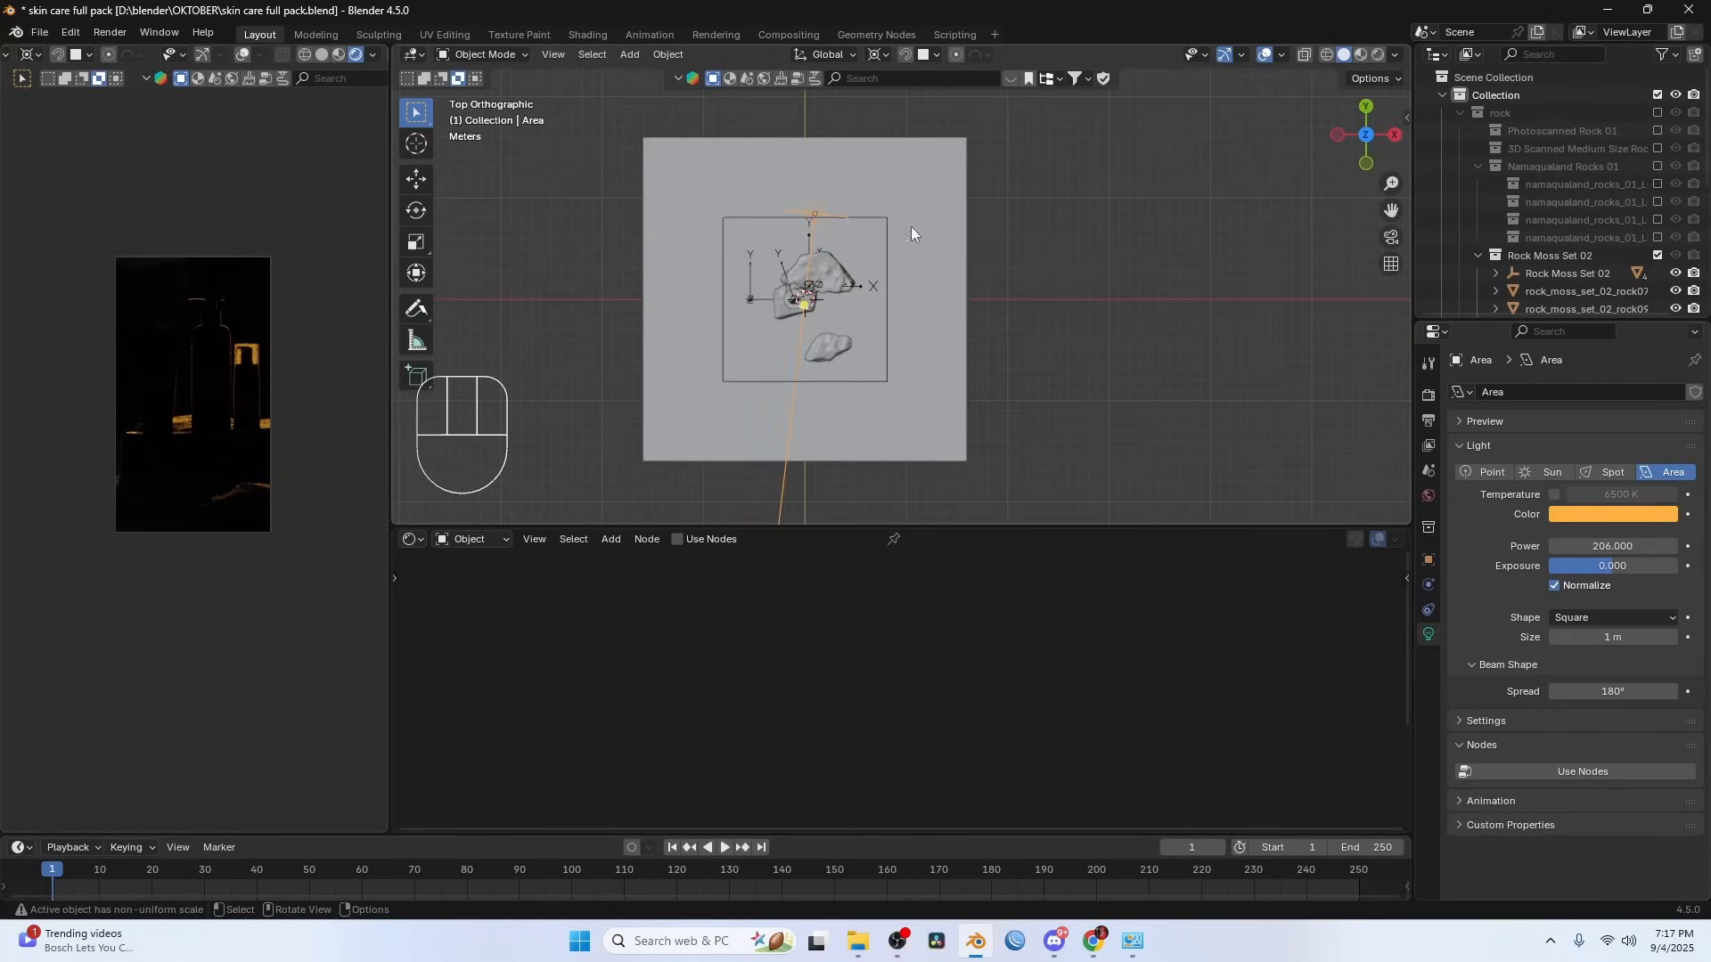
- Move the area light into a new collection named emp
scroll(891, 245, "up", 2)
middle_click_drag(891, 249, 1103, 312, "shift")
key("m")
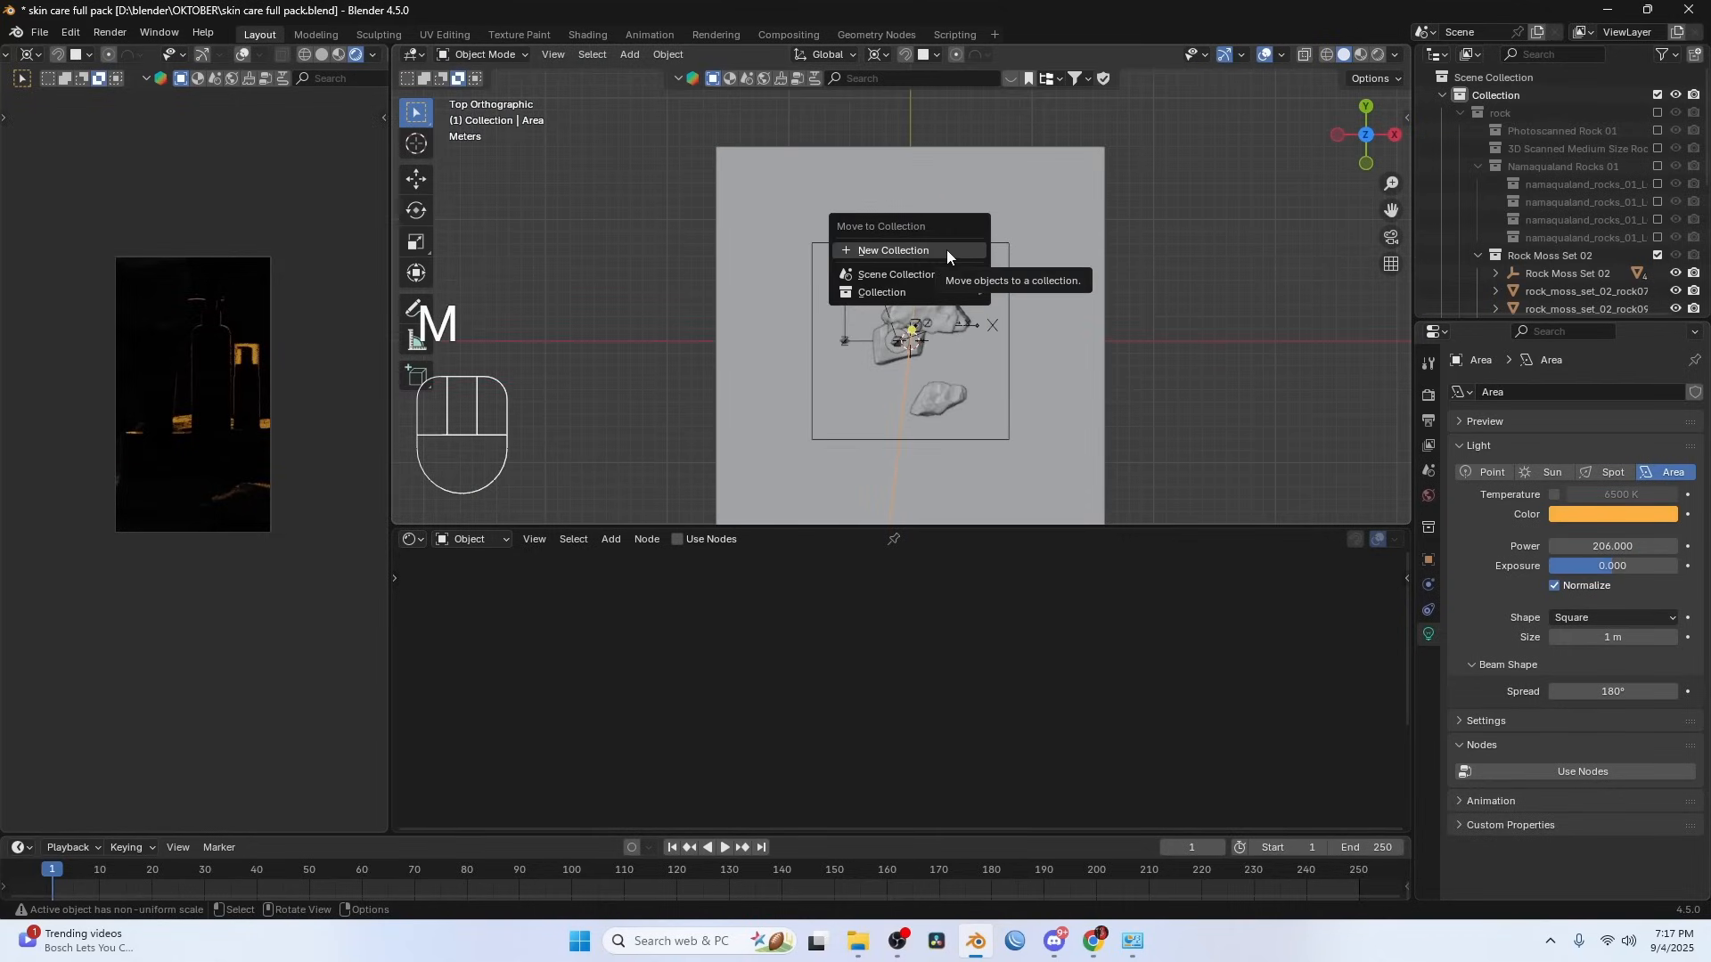
left_click(891, 250)
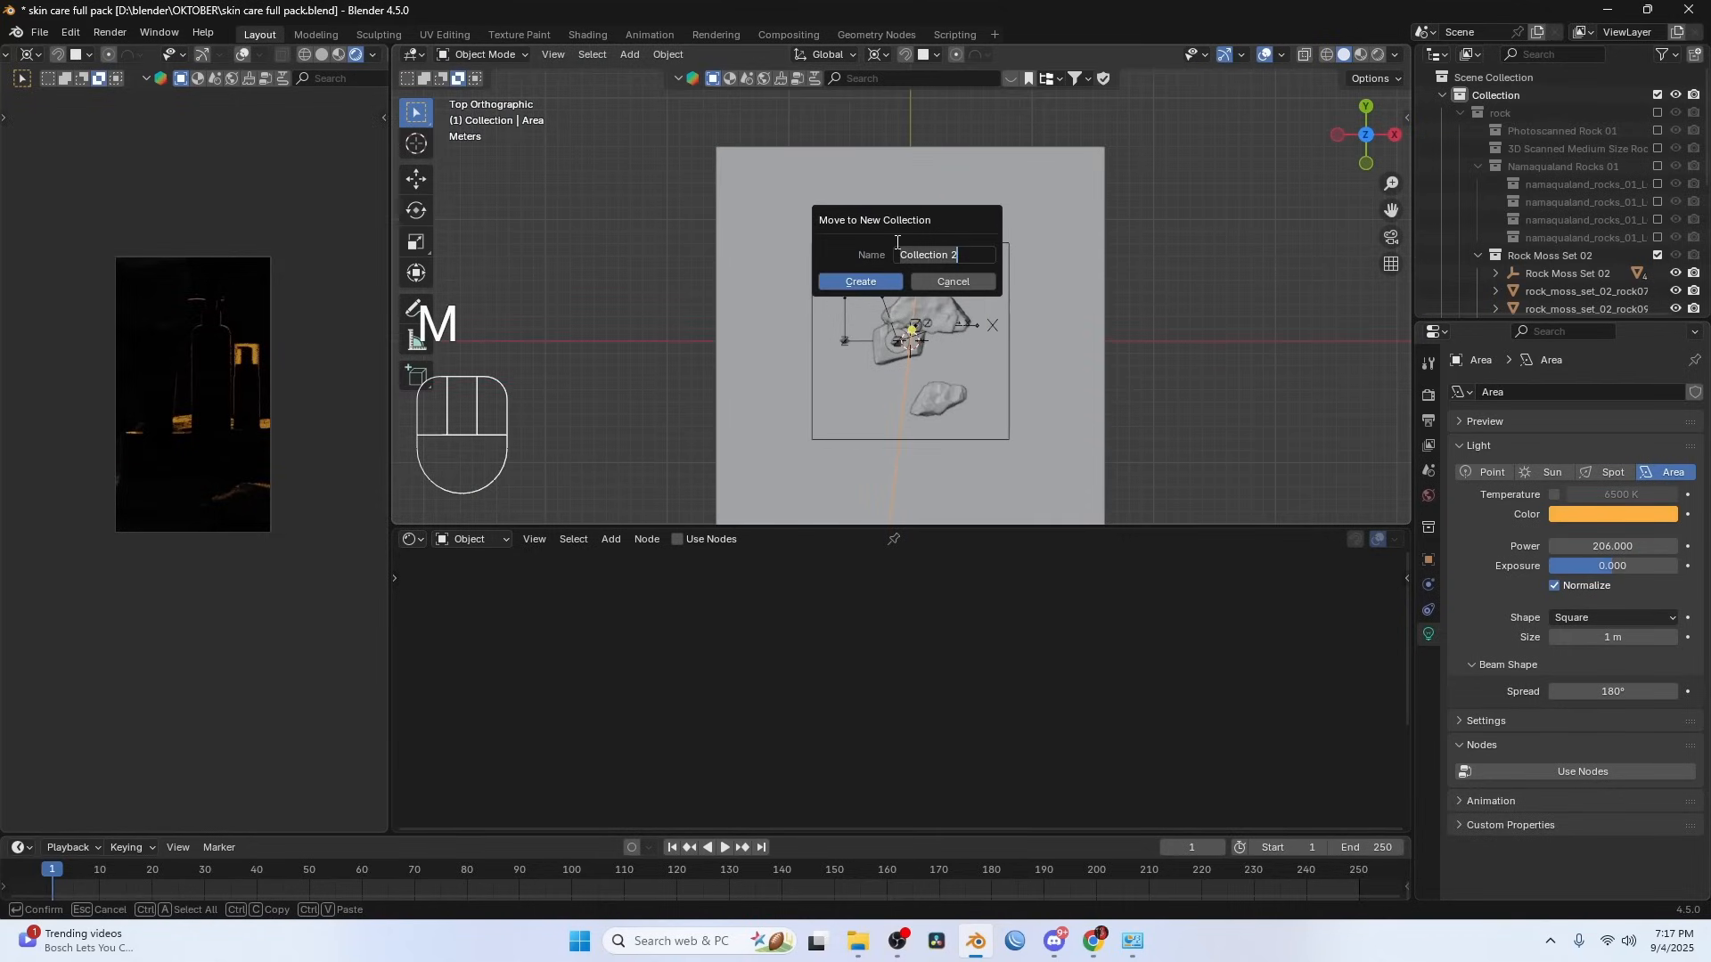
type("emp")
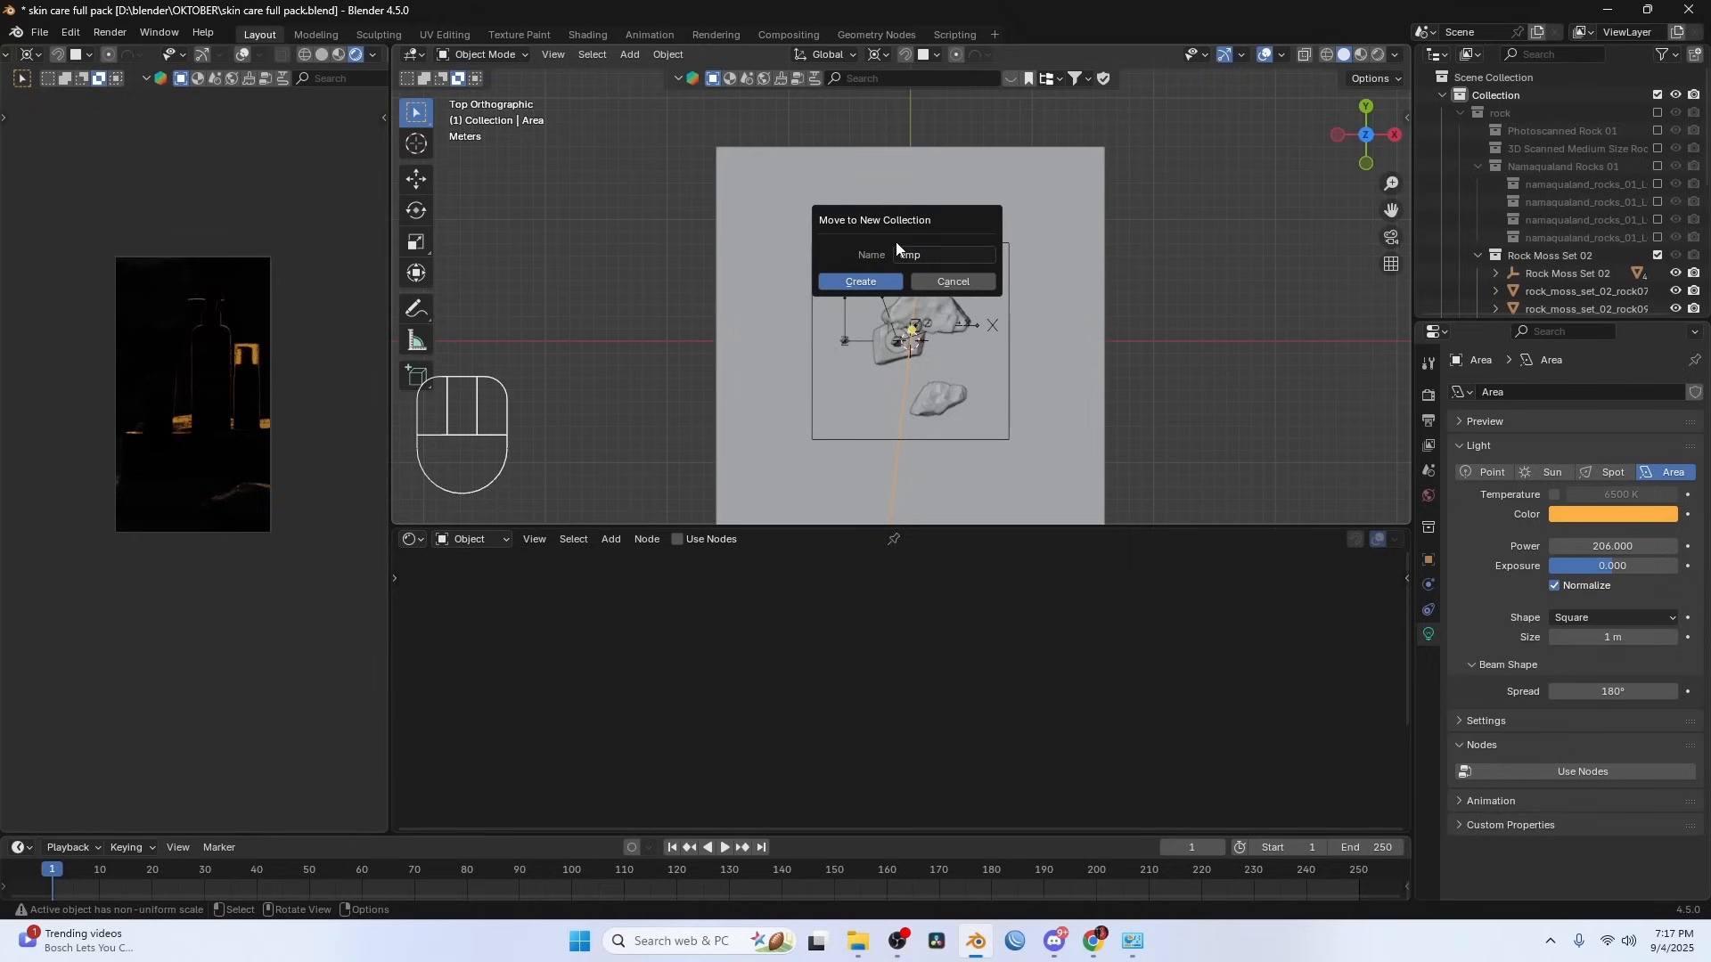
key("Return")
- Move the Camera and dof objects into the emp collection and make that collection active
left_click(1459, 112)
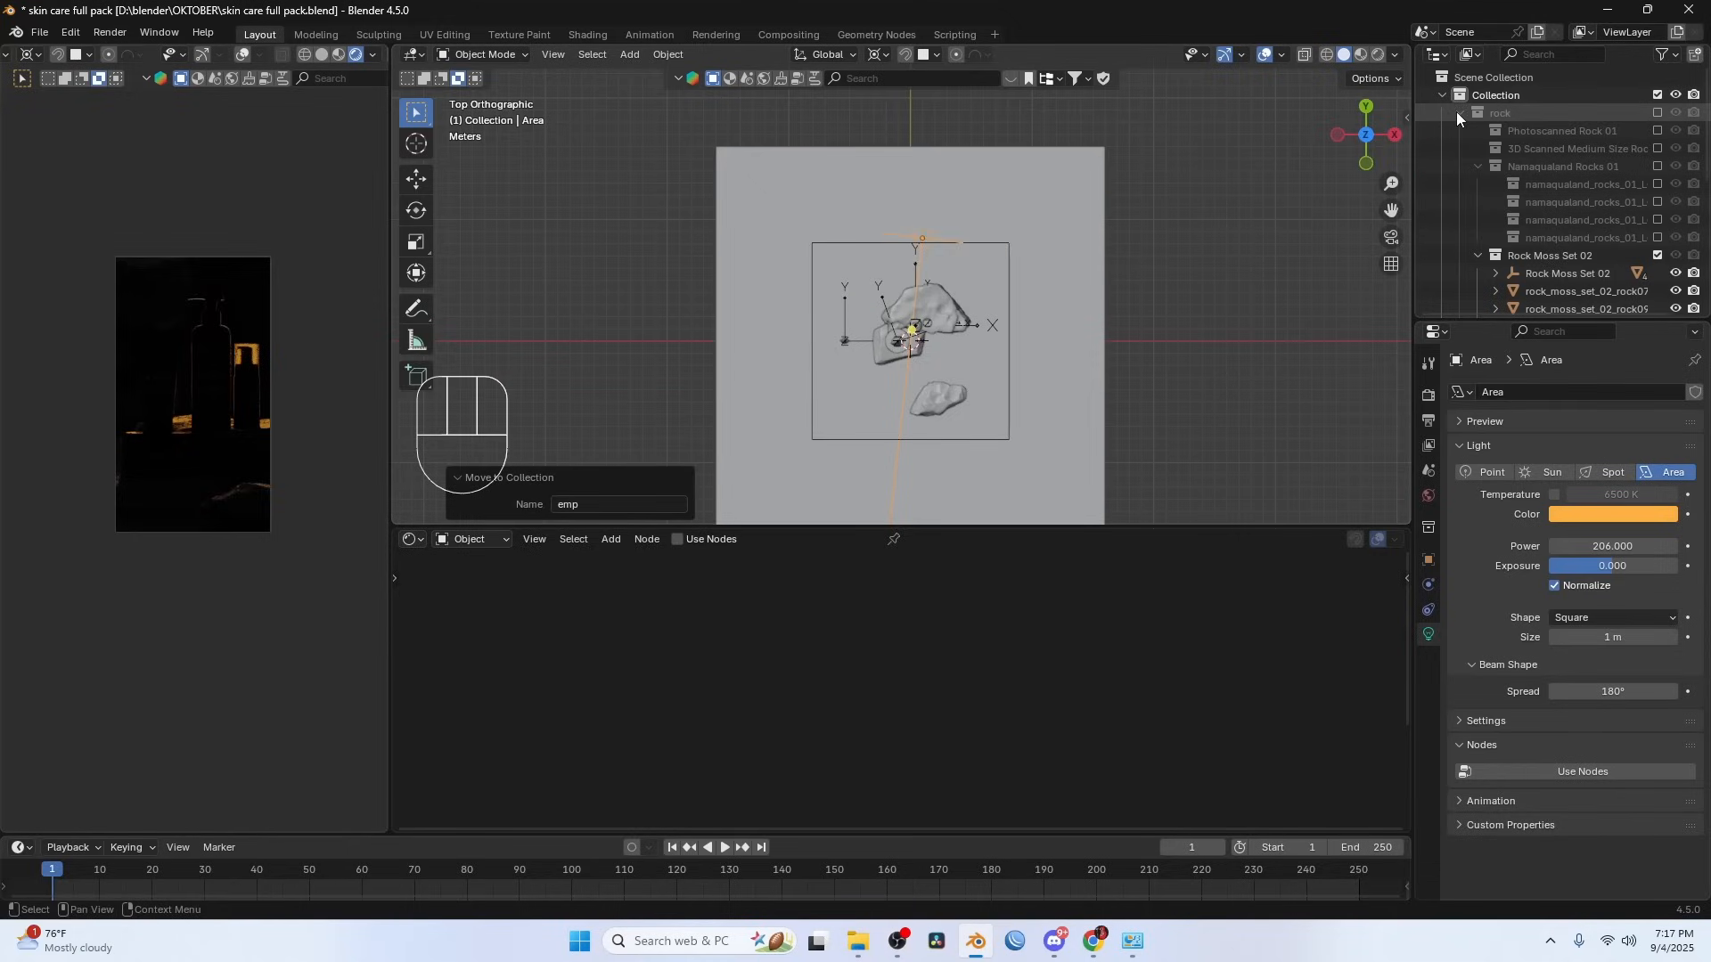
left_click(1510, 131)
left_click(1508, 148, "ctrl")
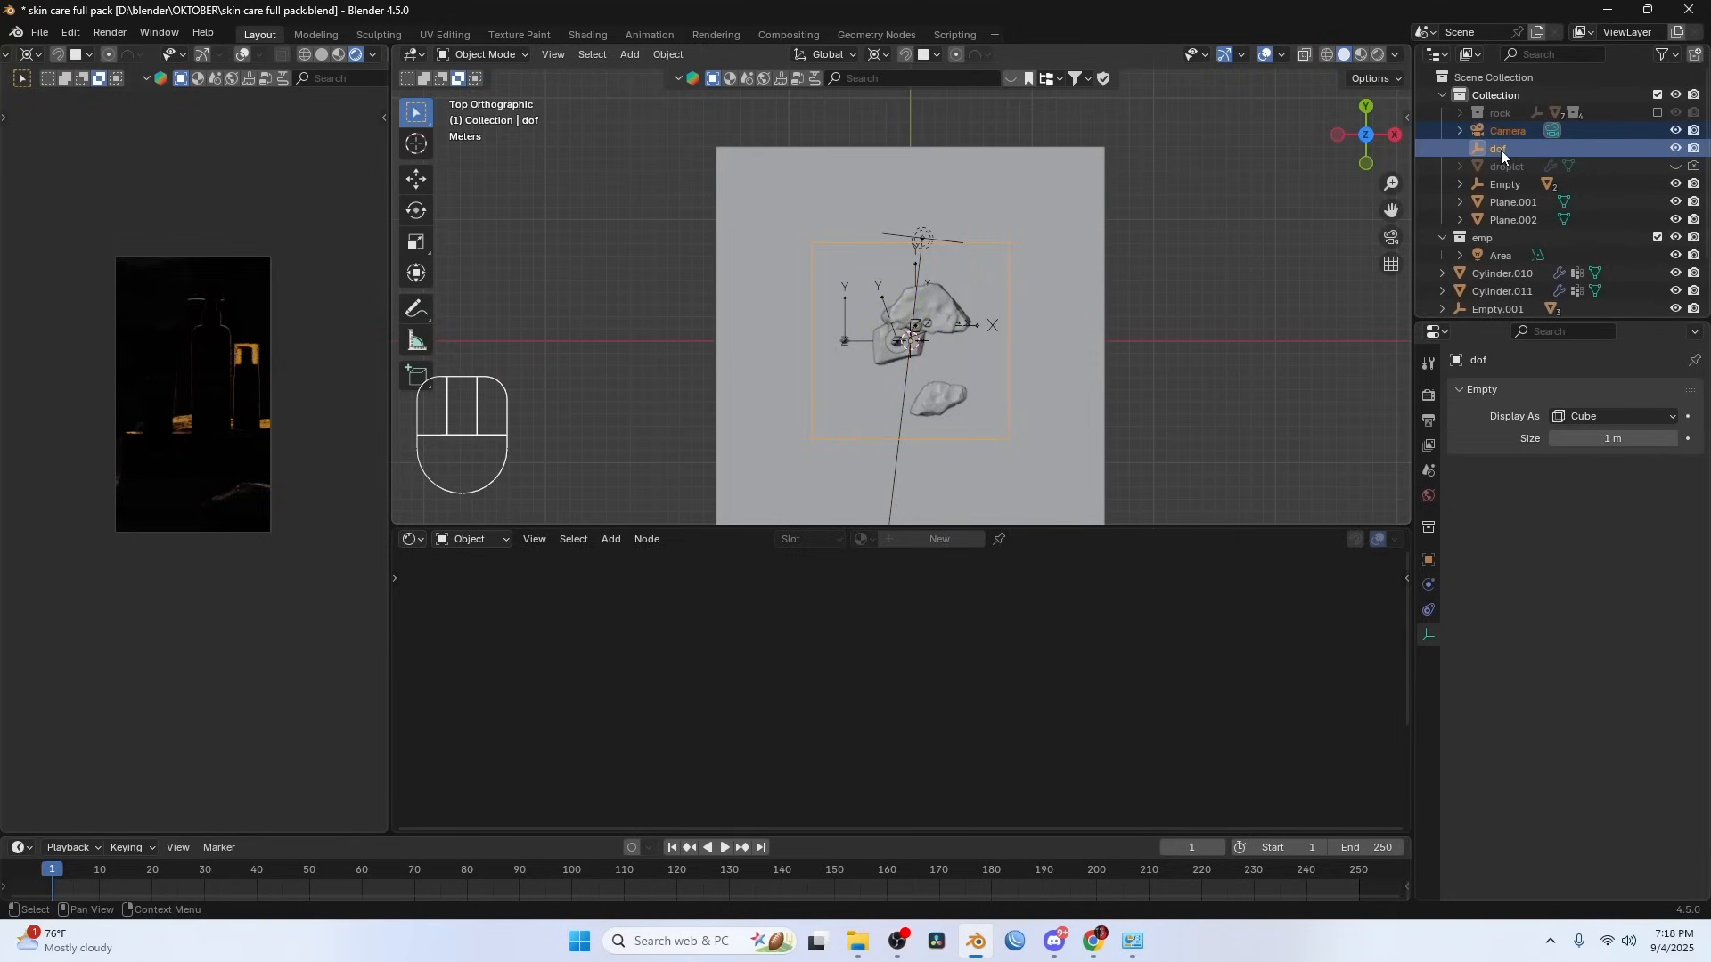
left_click_drag(1504, 155, 1499, 239)
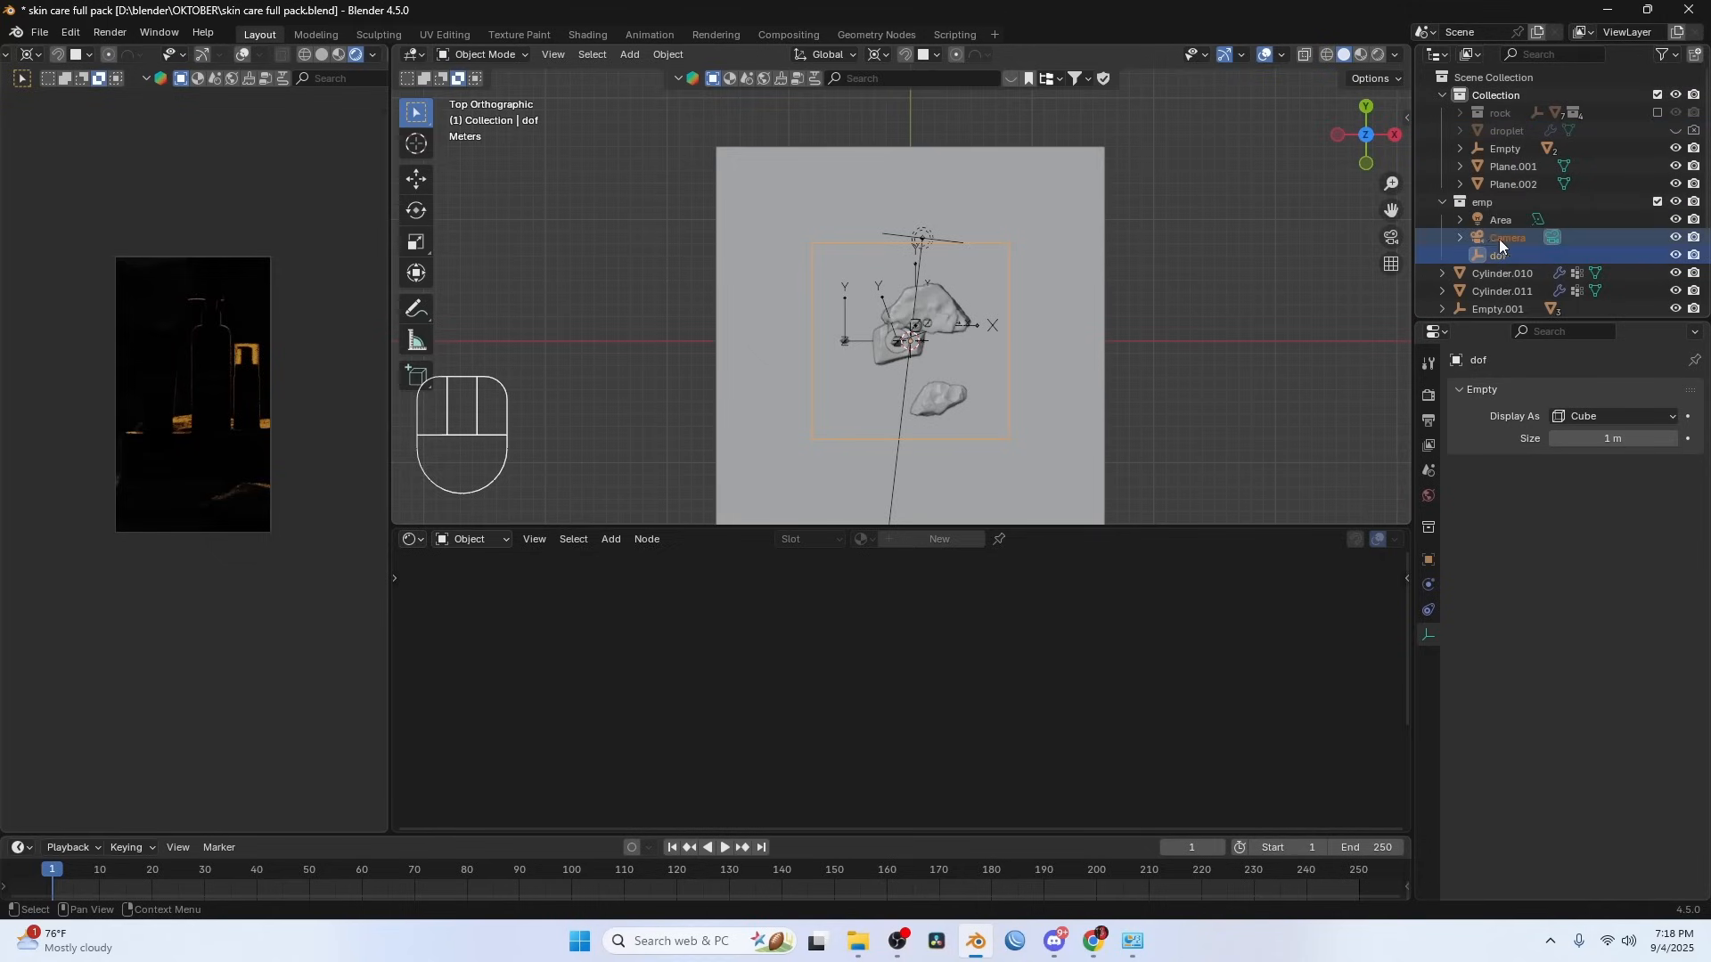
left_click(1479, 202)
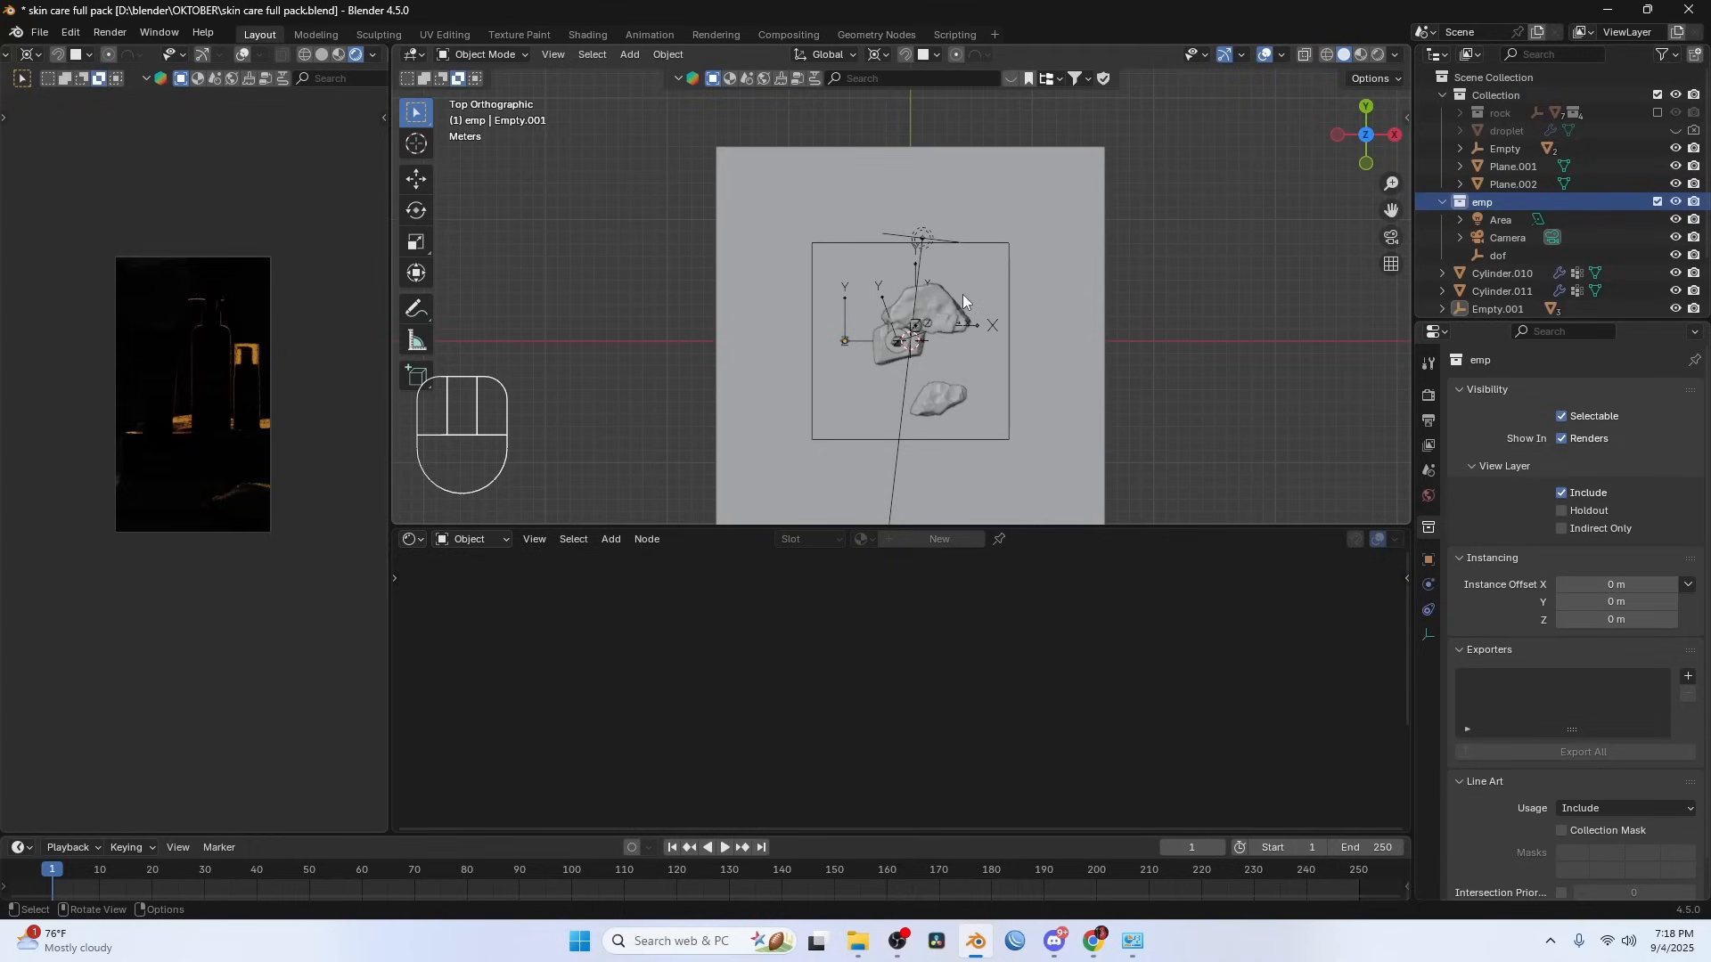
- Add a second area light, scale it to about 12.6 and rotate it 90° about the X axis
key("shift+a")
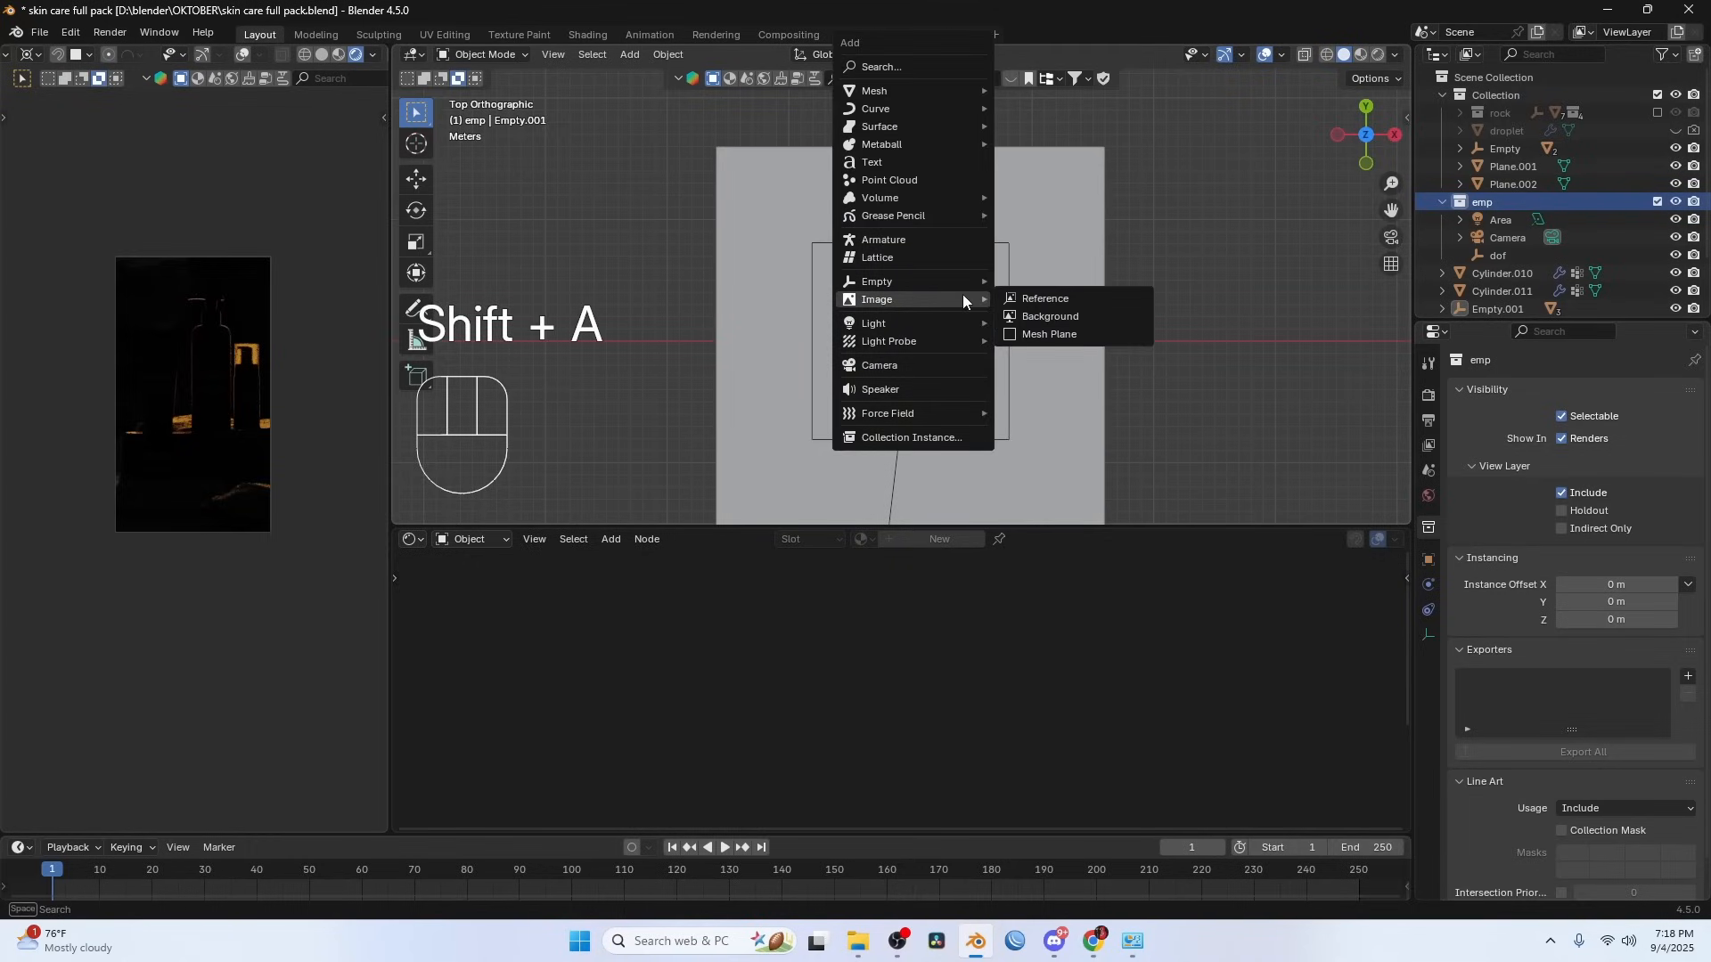
mouse_move(909, 333)
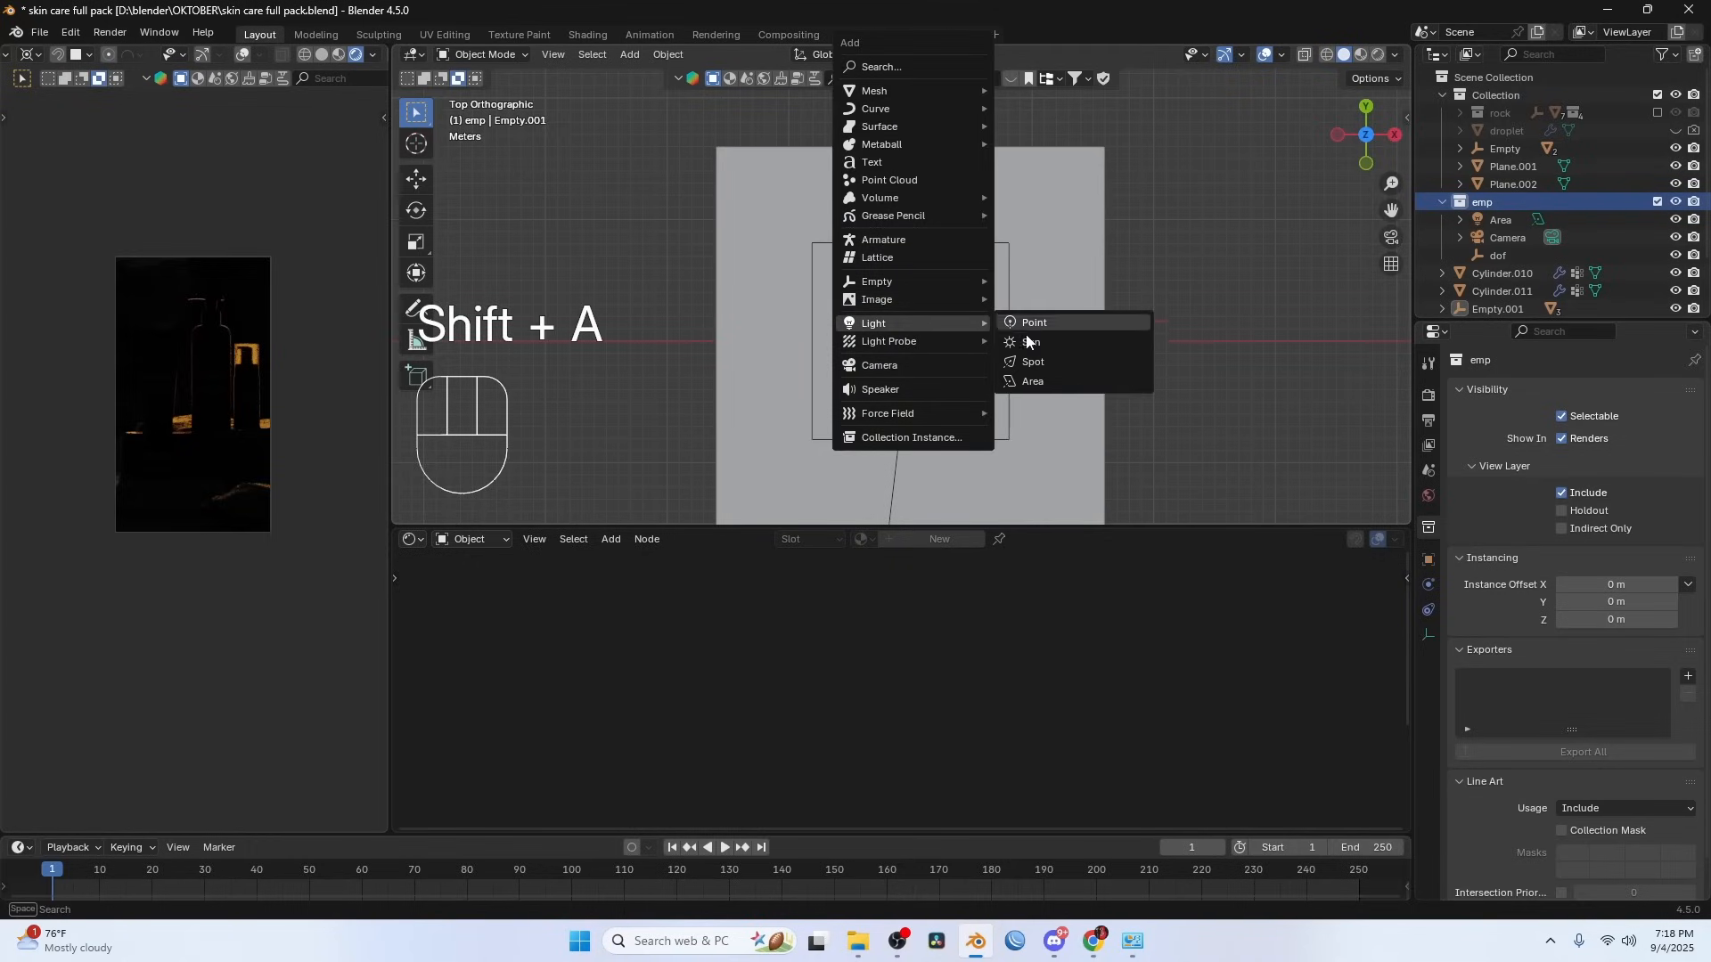
left_click(1038, 383)
key("s")
left_click(539, 494)
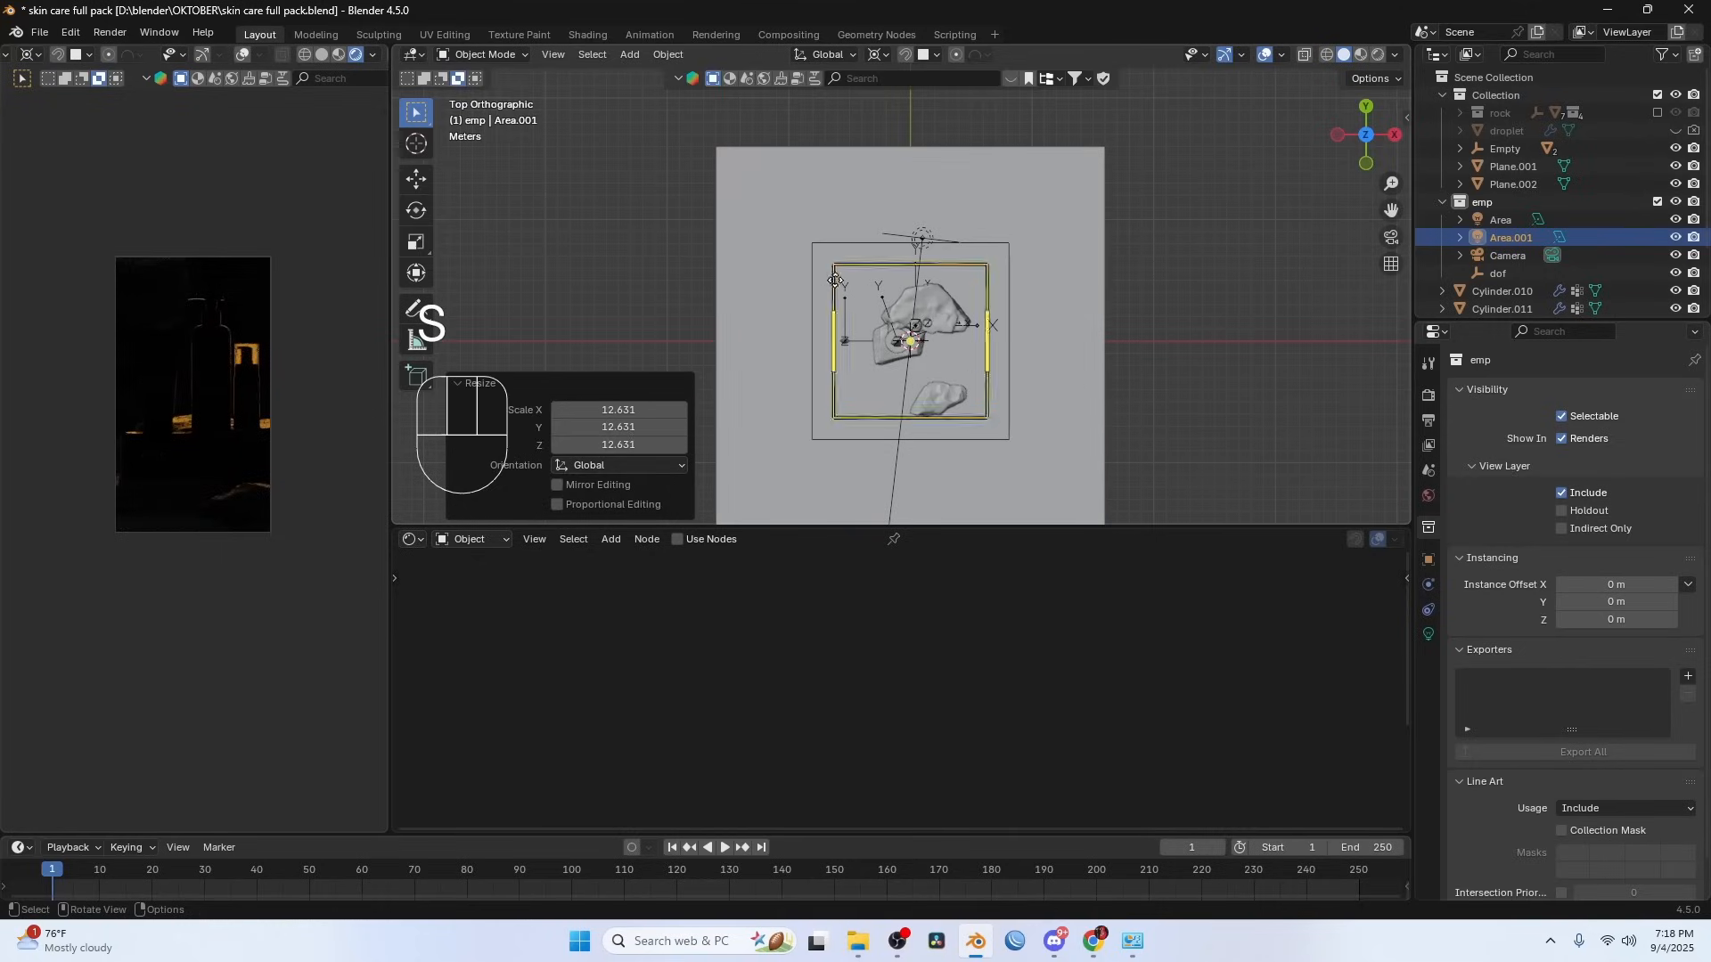
type("rx90")
key("Return")
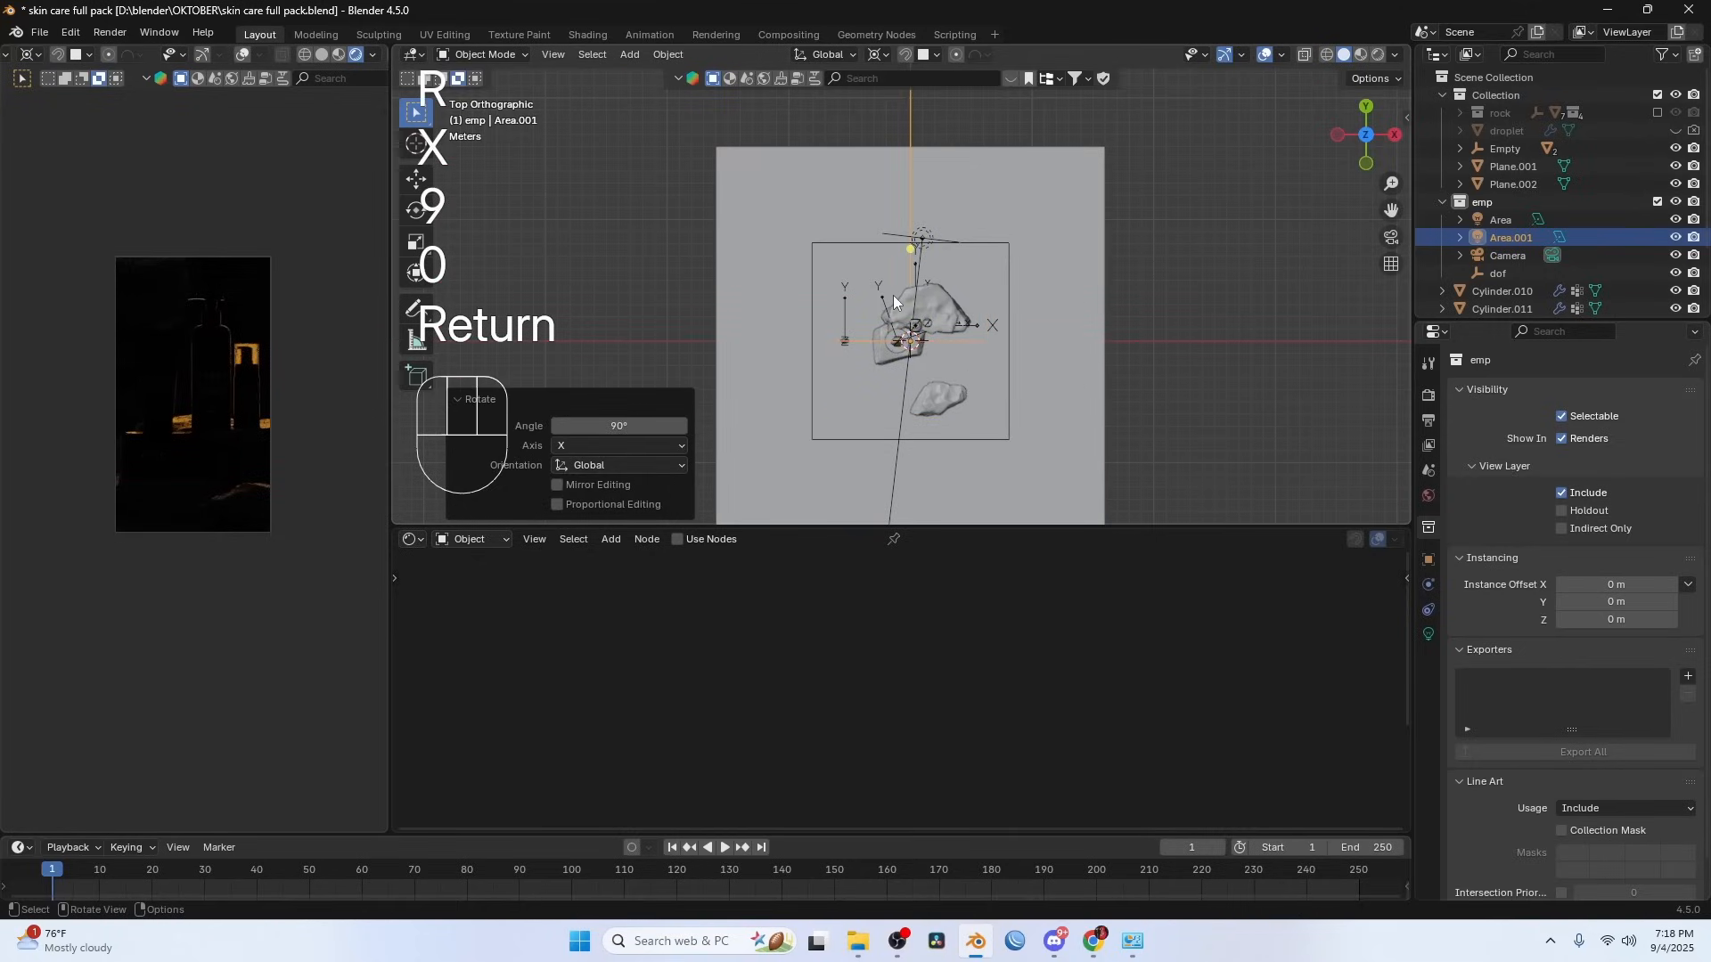
- Move the second area light about -10 m along Y and set its power to 2000
key("g")
key("y")
left_click(943, 432)
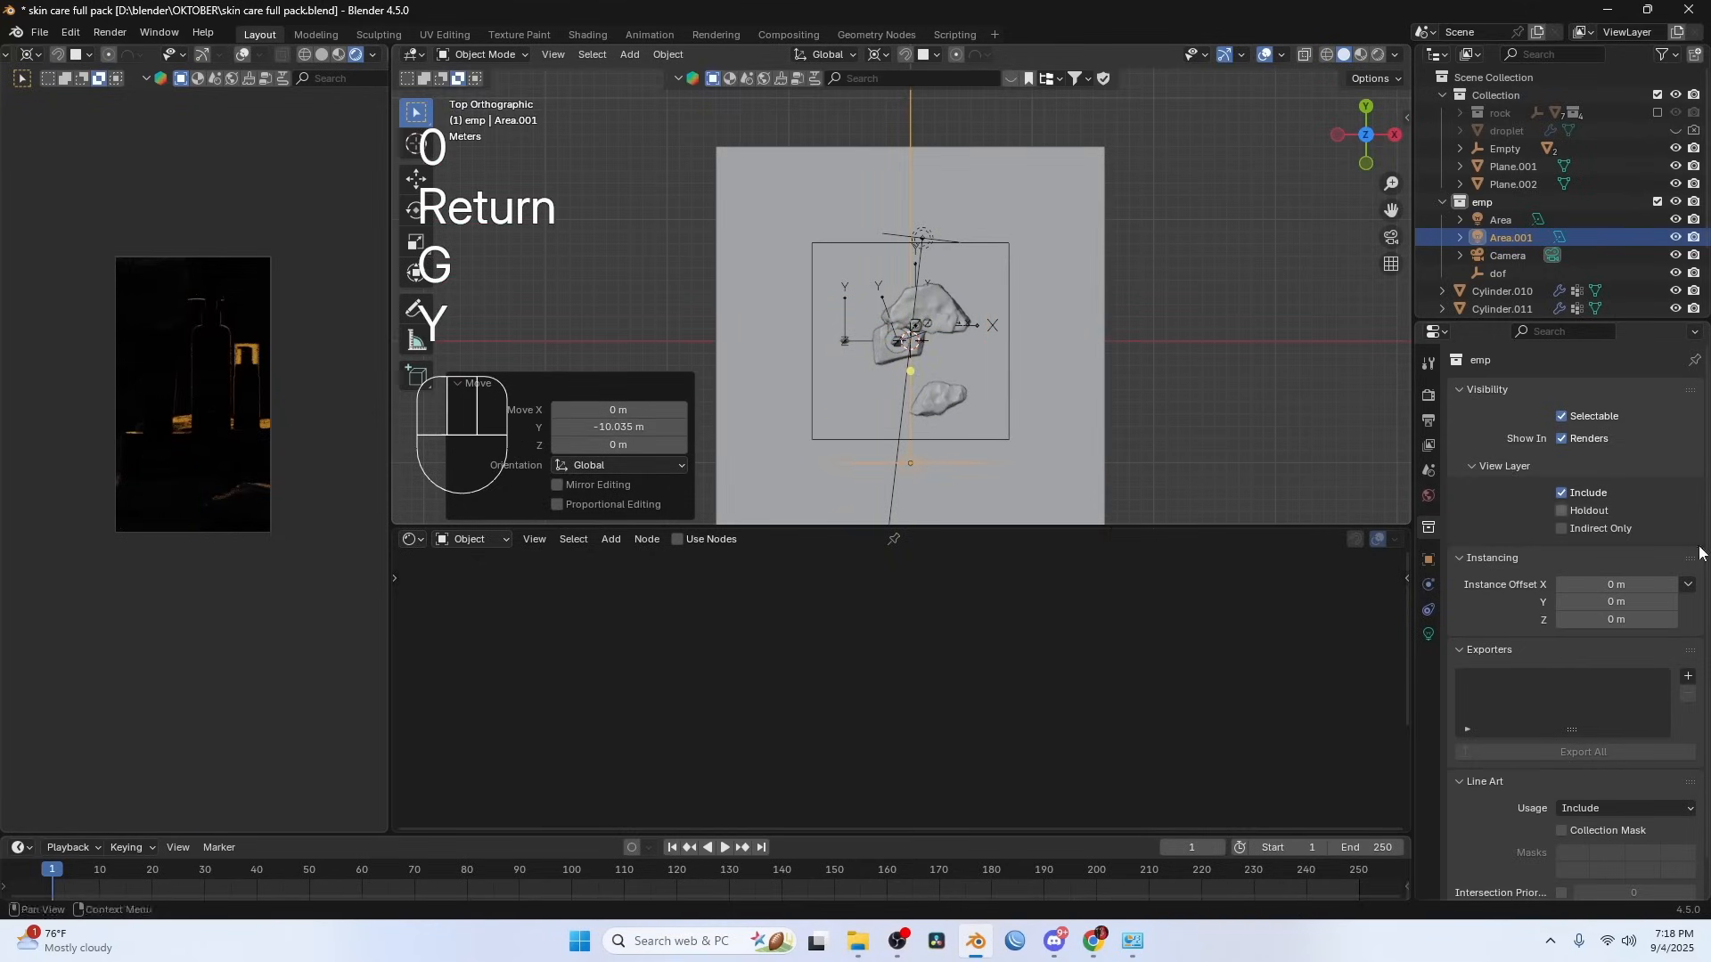
left_click(1428, 639)
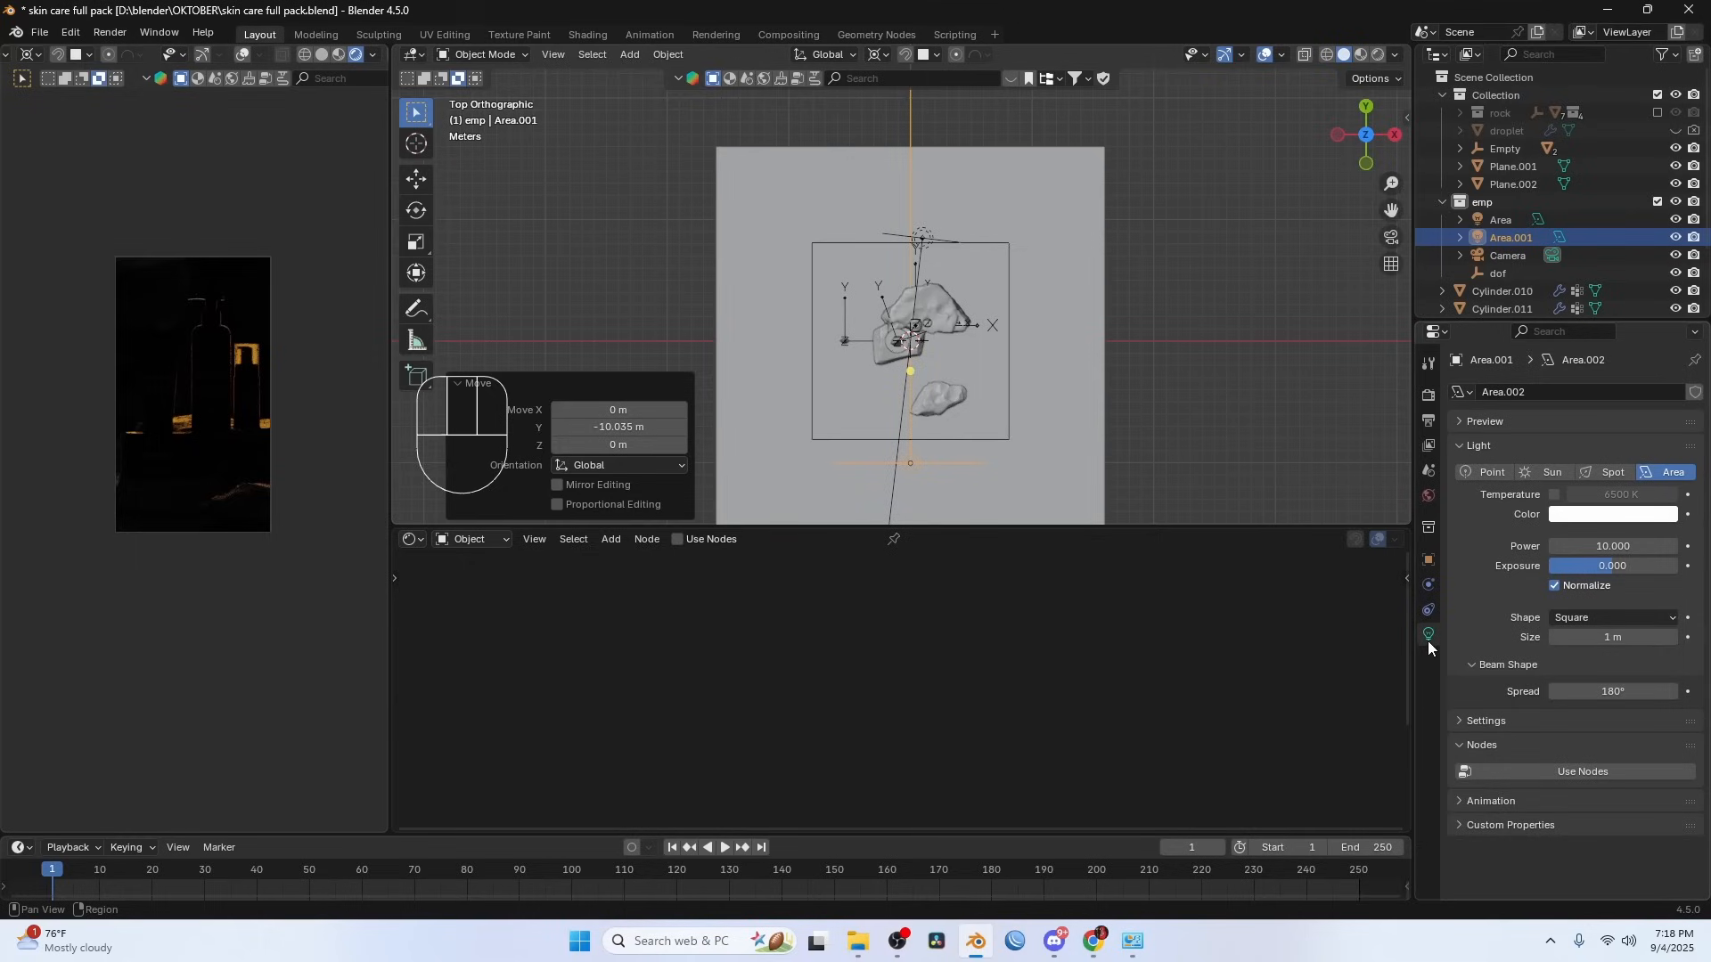
left_click(1600, 547)
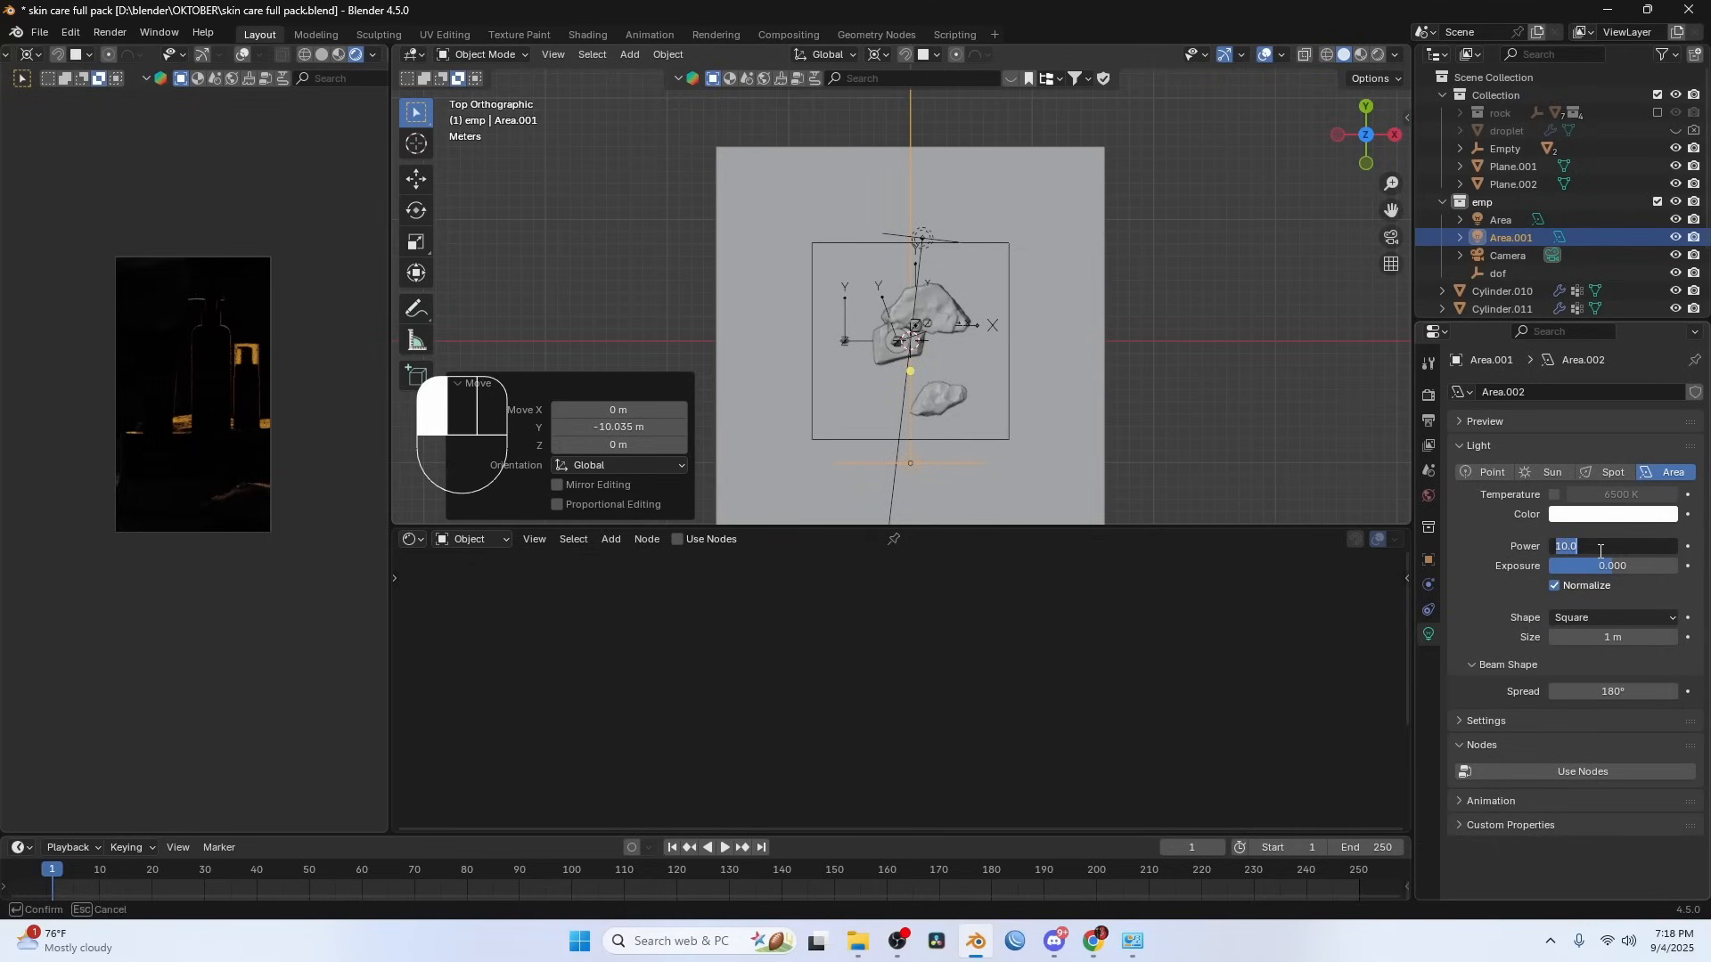
key("Return")
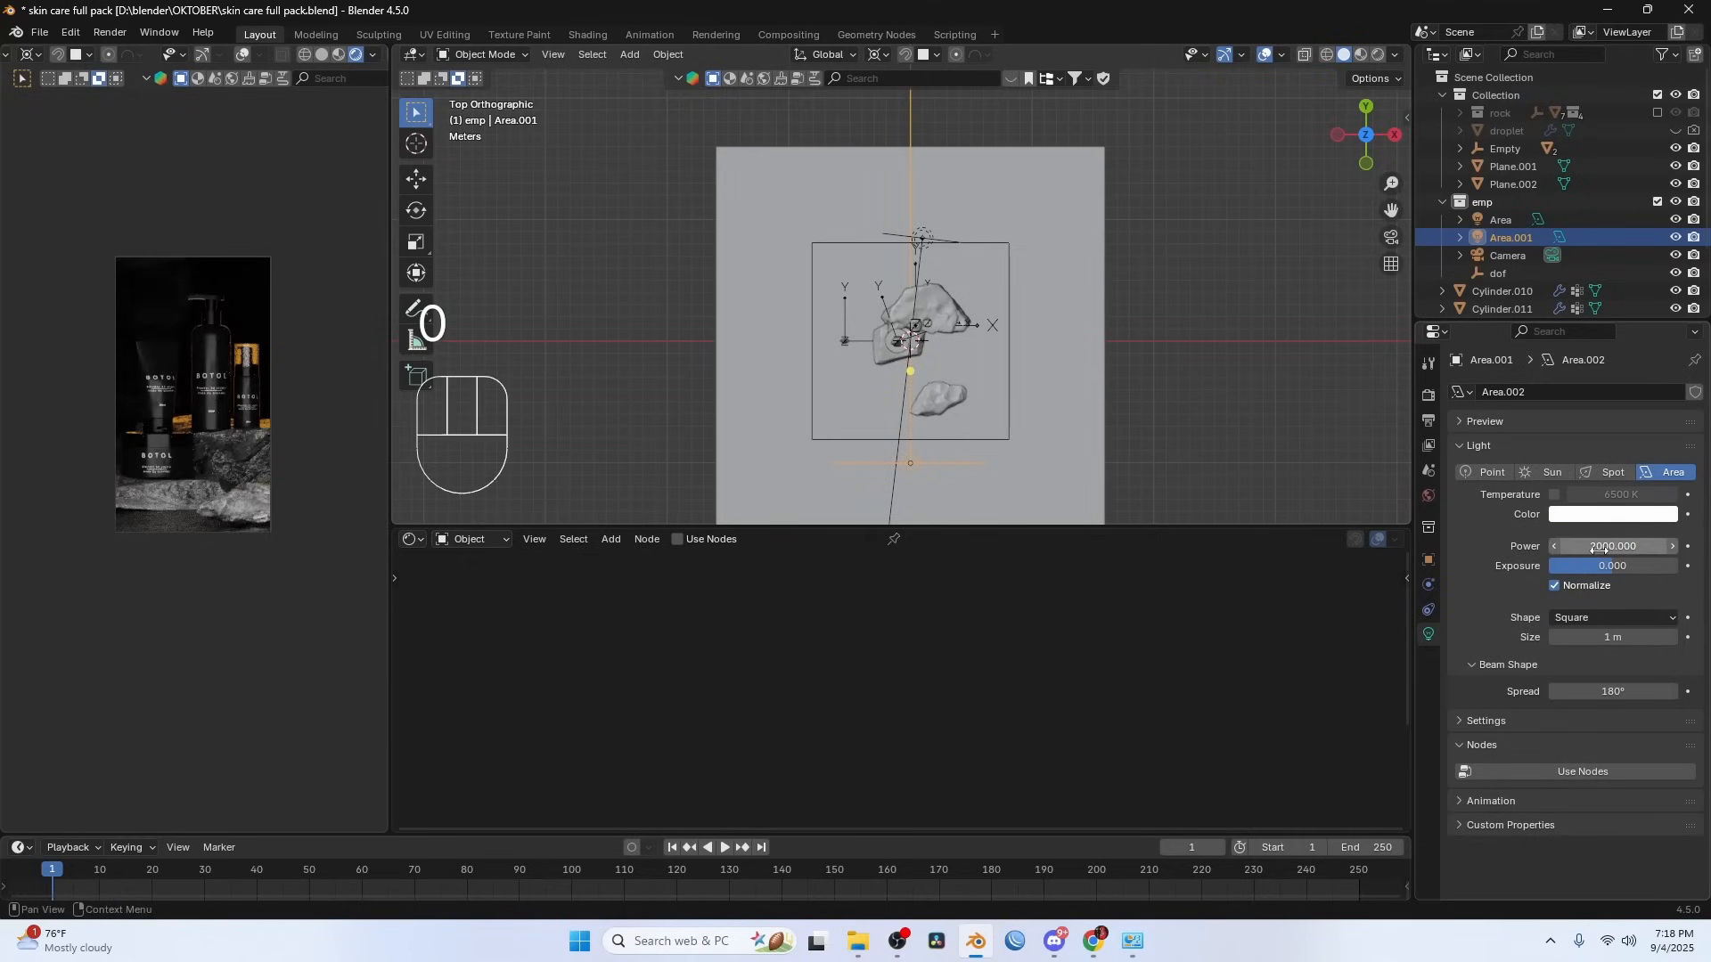
- Rotate the second area light about -82° around the 3D cursor and widen it to about 2.03 along its local X
key("r")
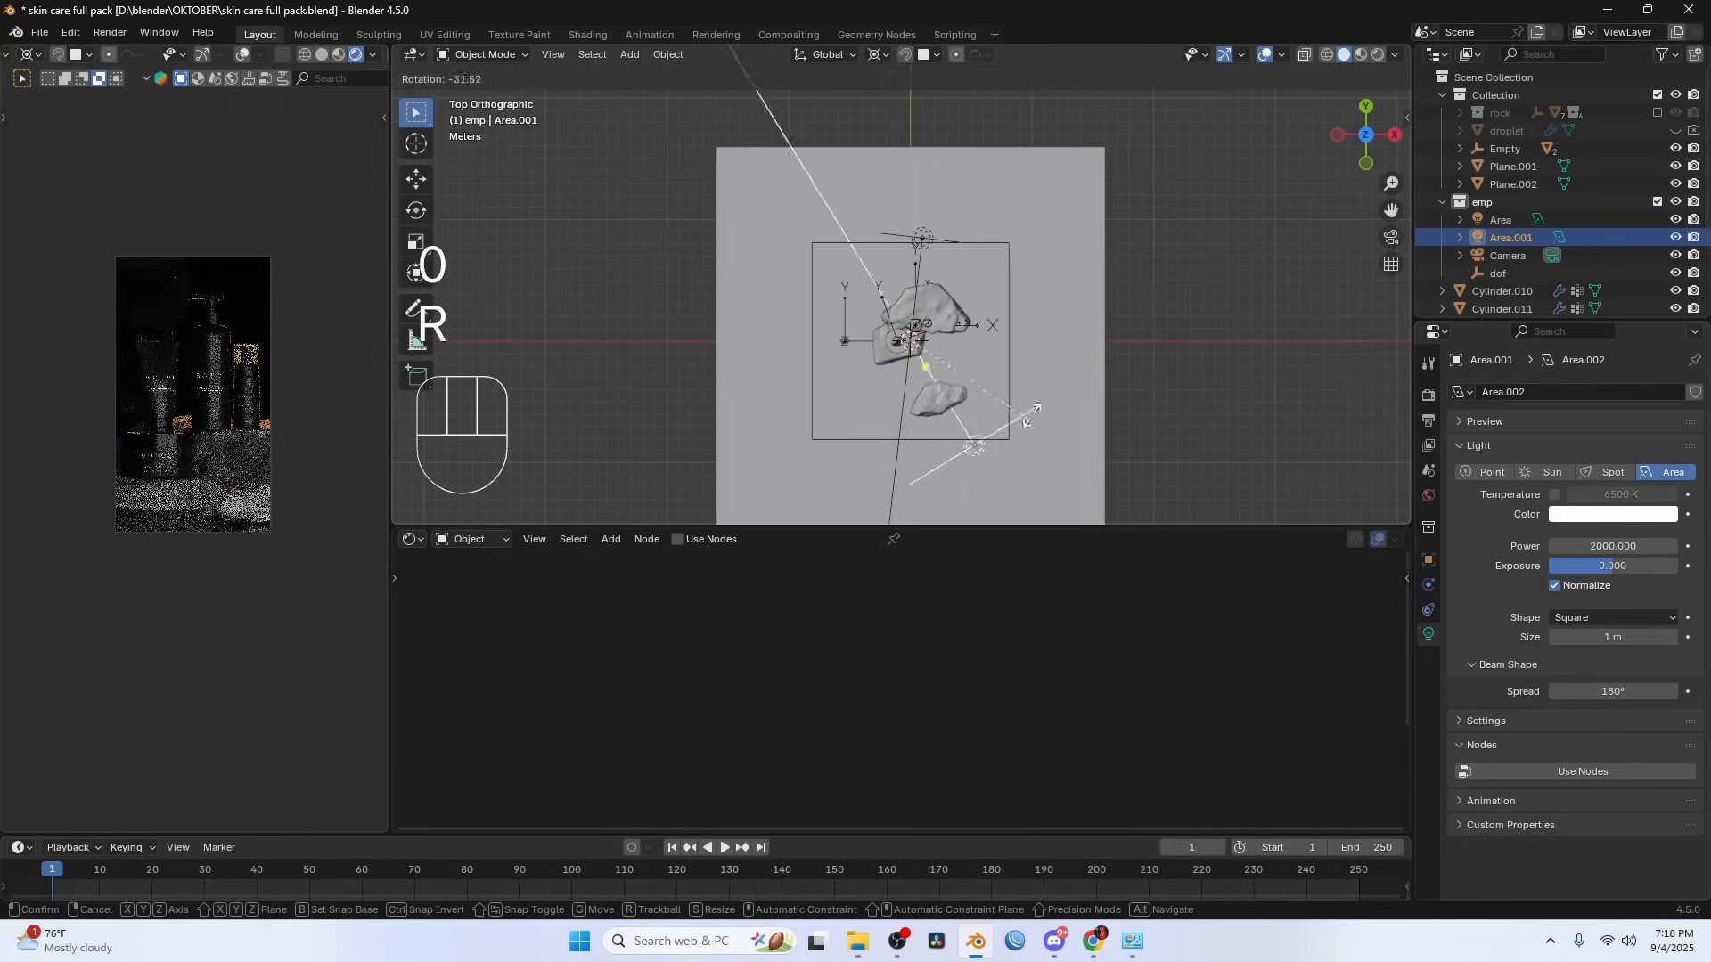
left_click(1072, 349)
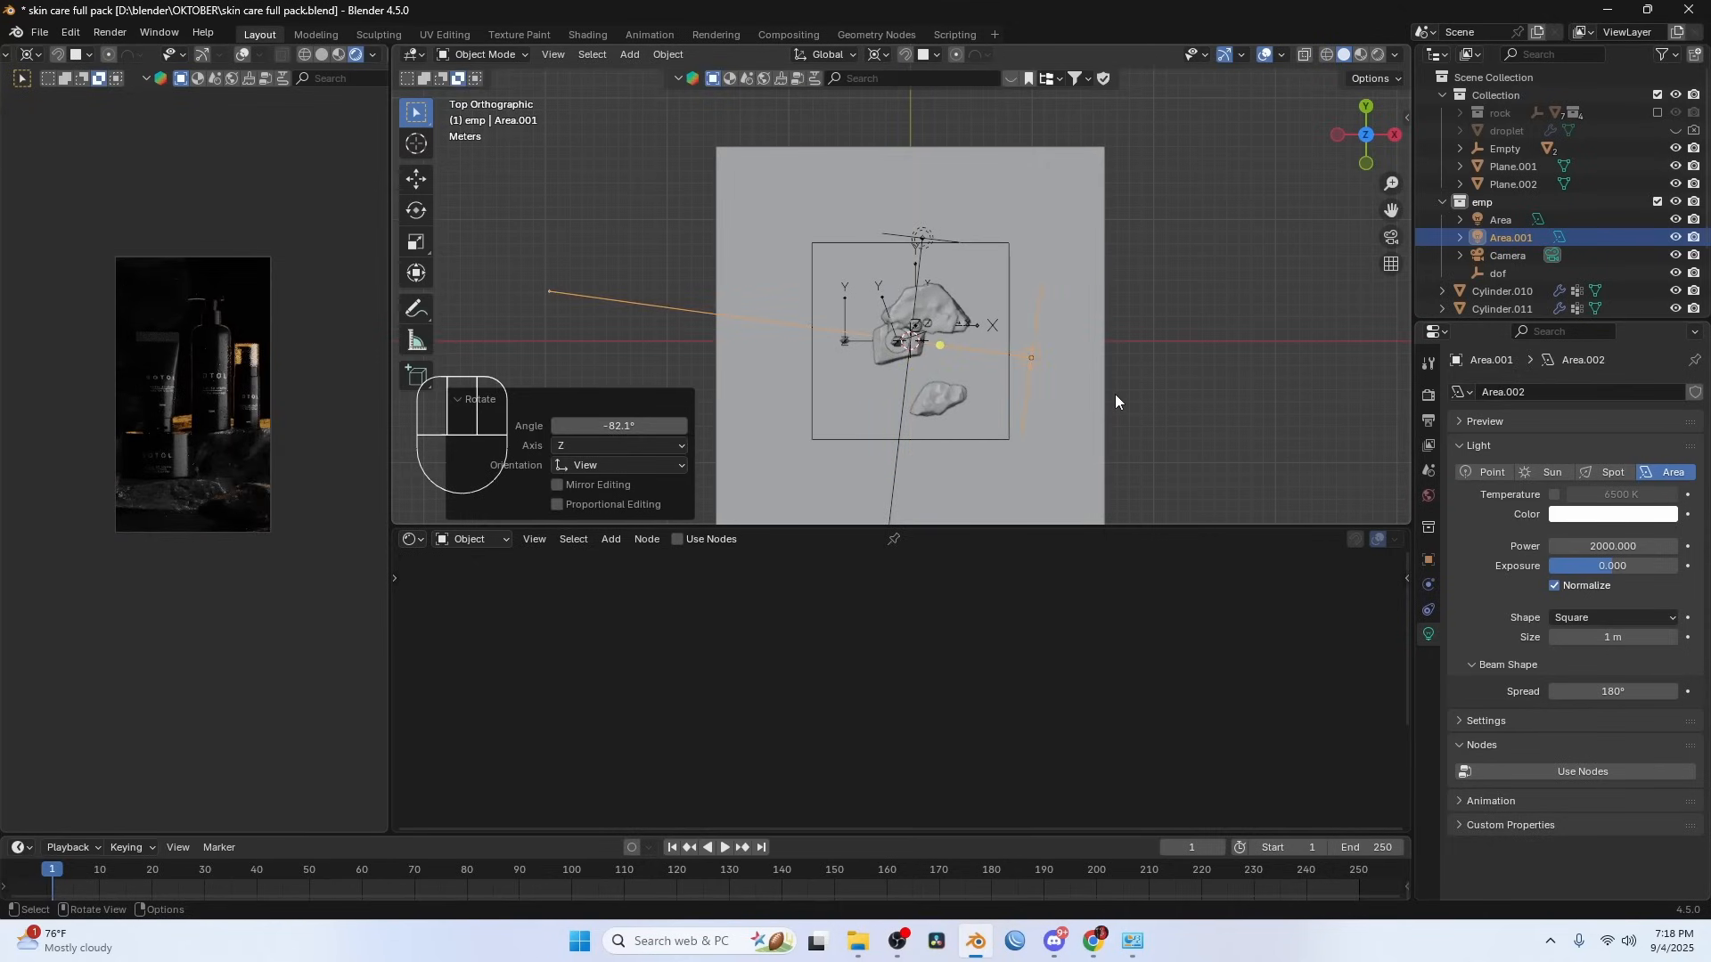
key("s")
key("x")
key("x")
left_click(1158, 210)
- Rotate the second area light about 19.8° around the 3D cursor and set its power to 5000
key("r")
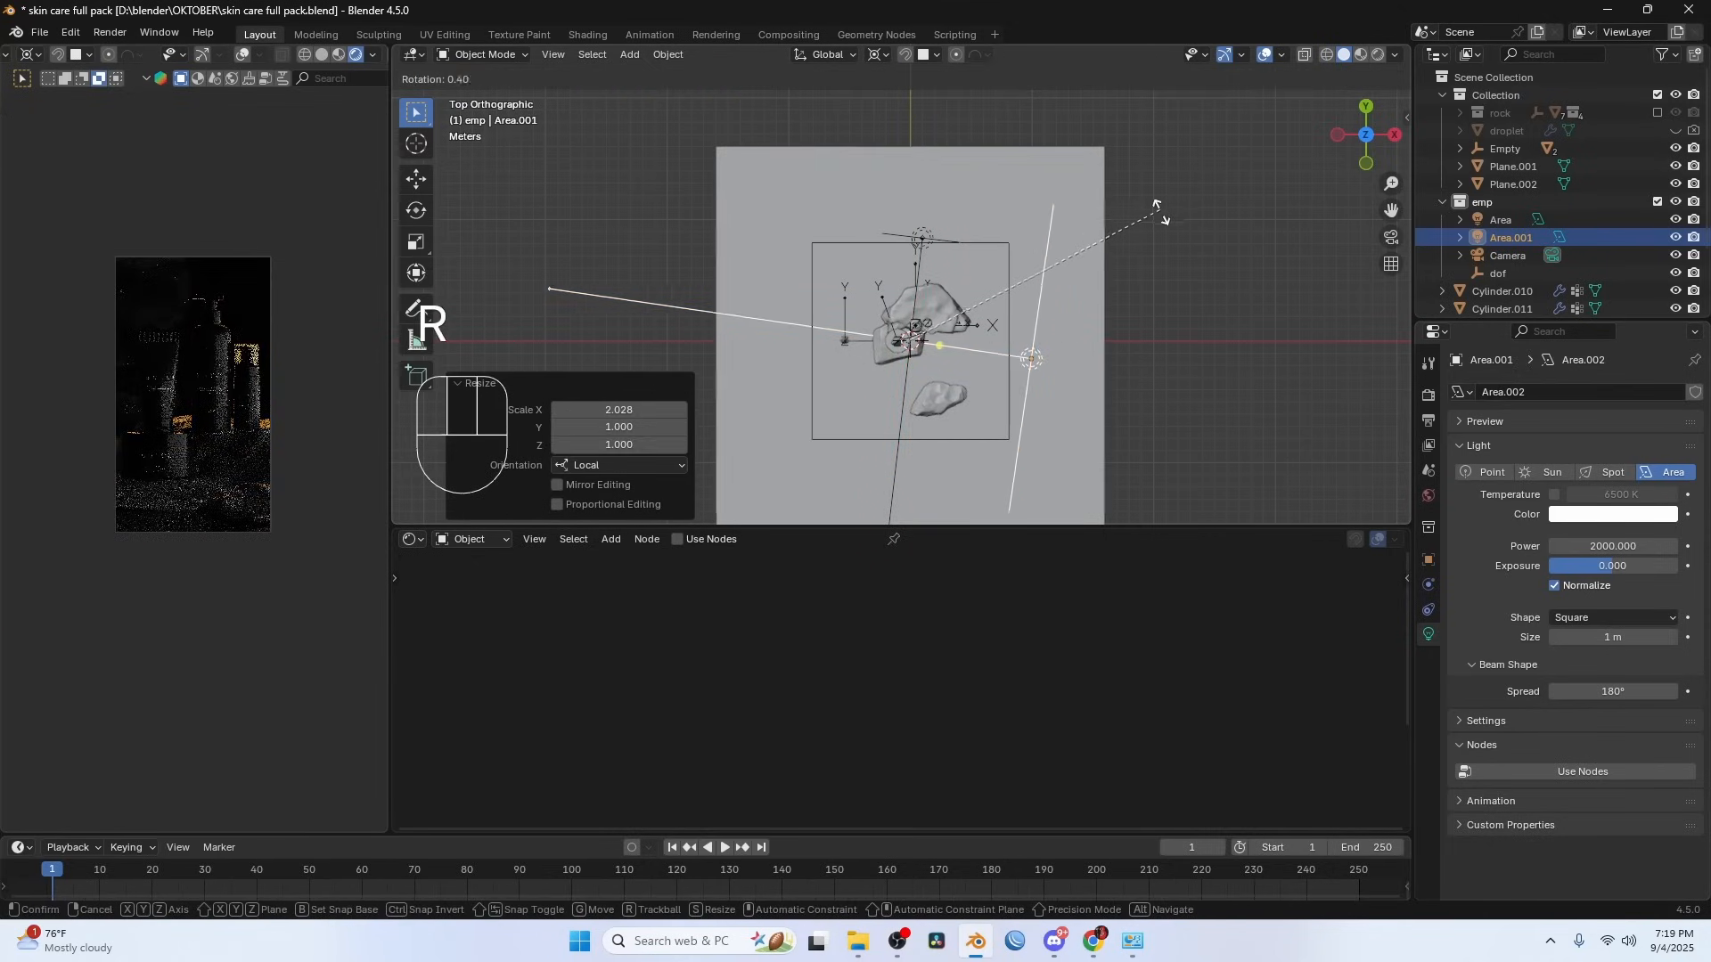
left_click(1120, 307)
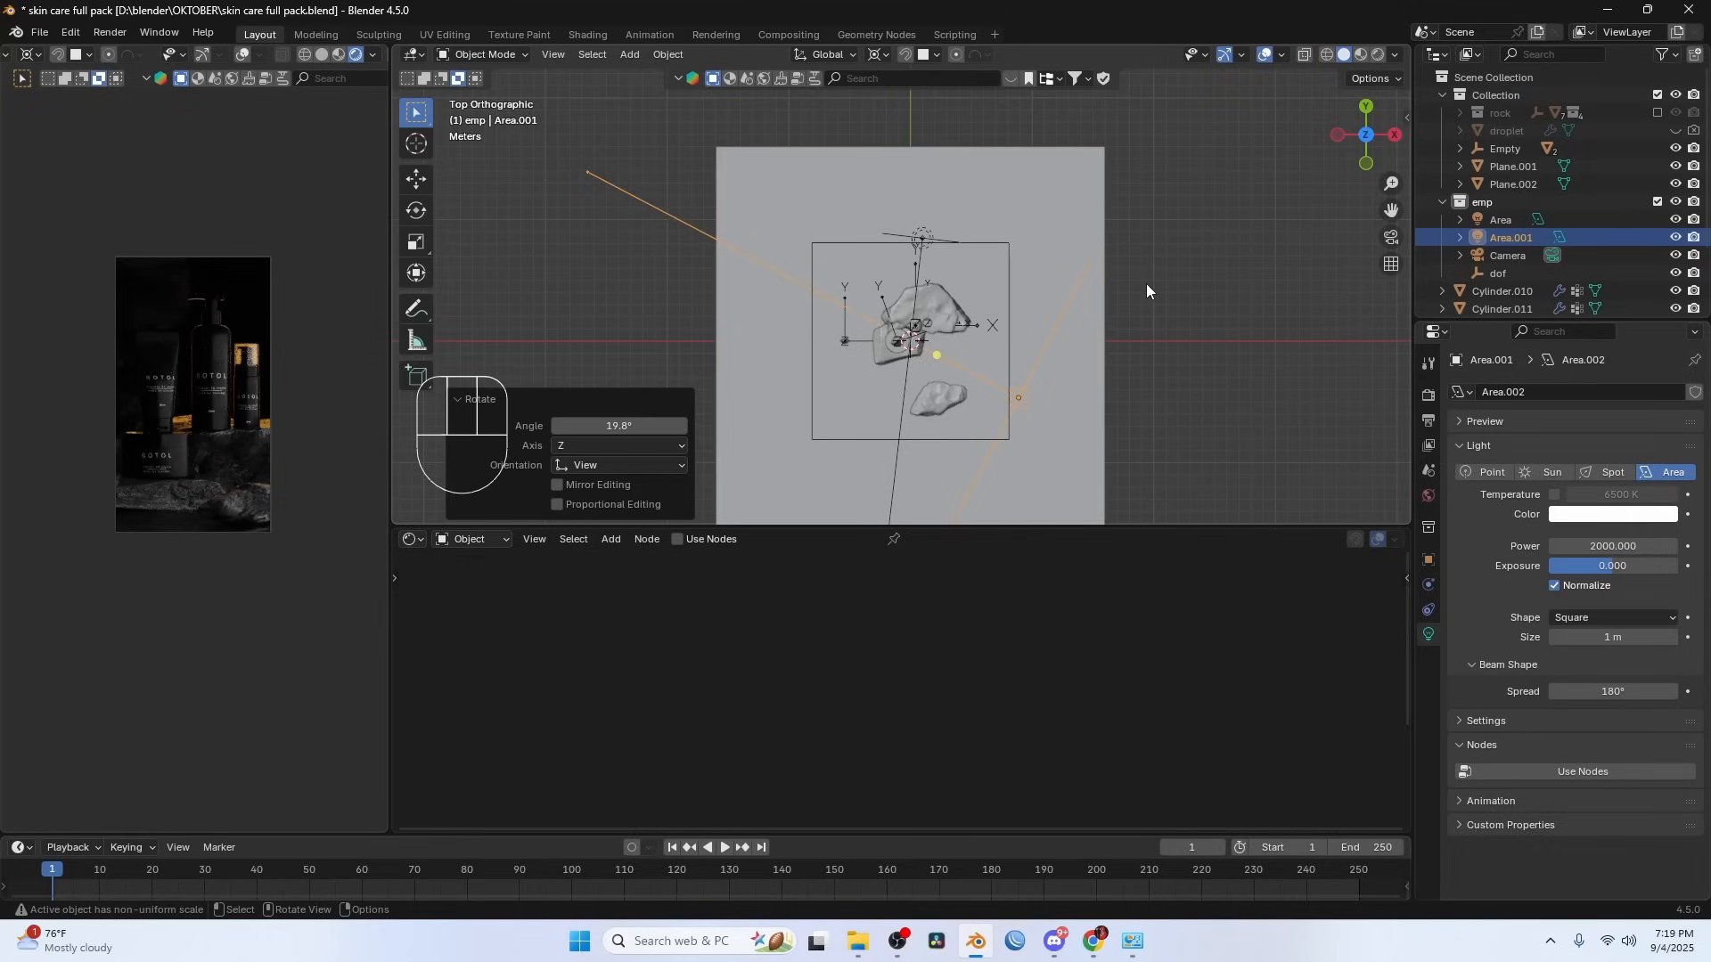
left_click(1619, 546)
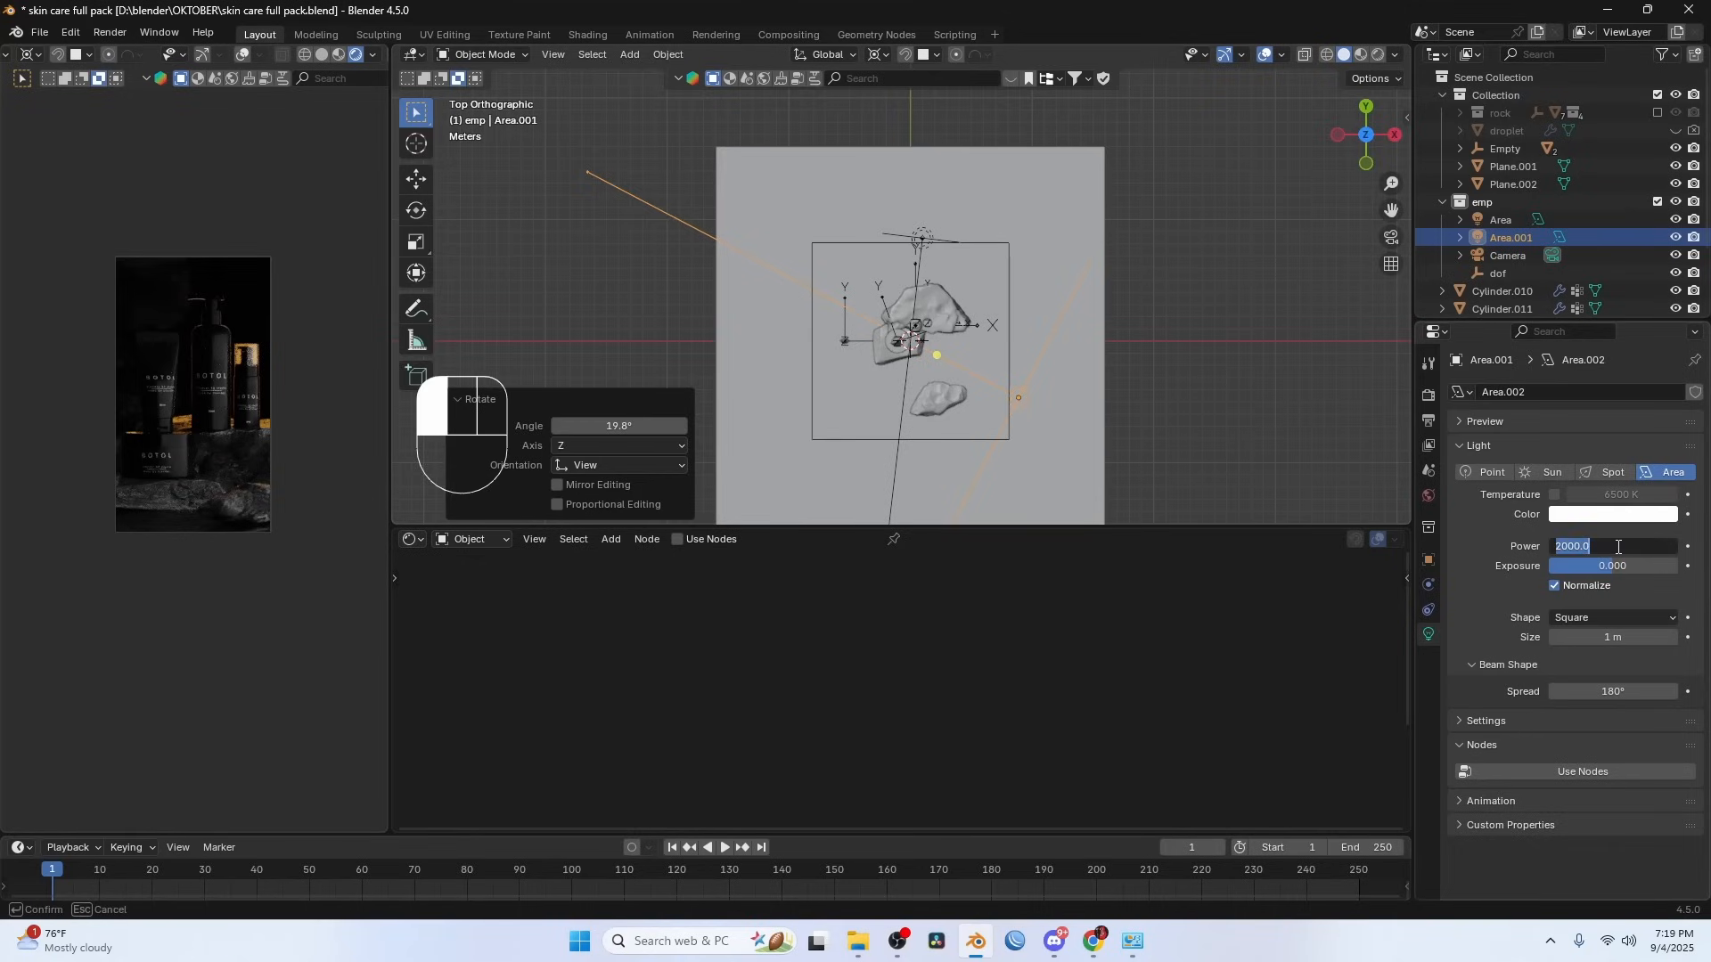
type("50000")
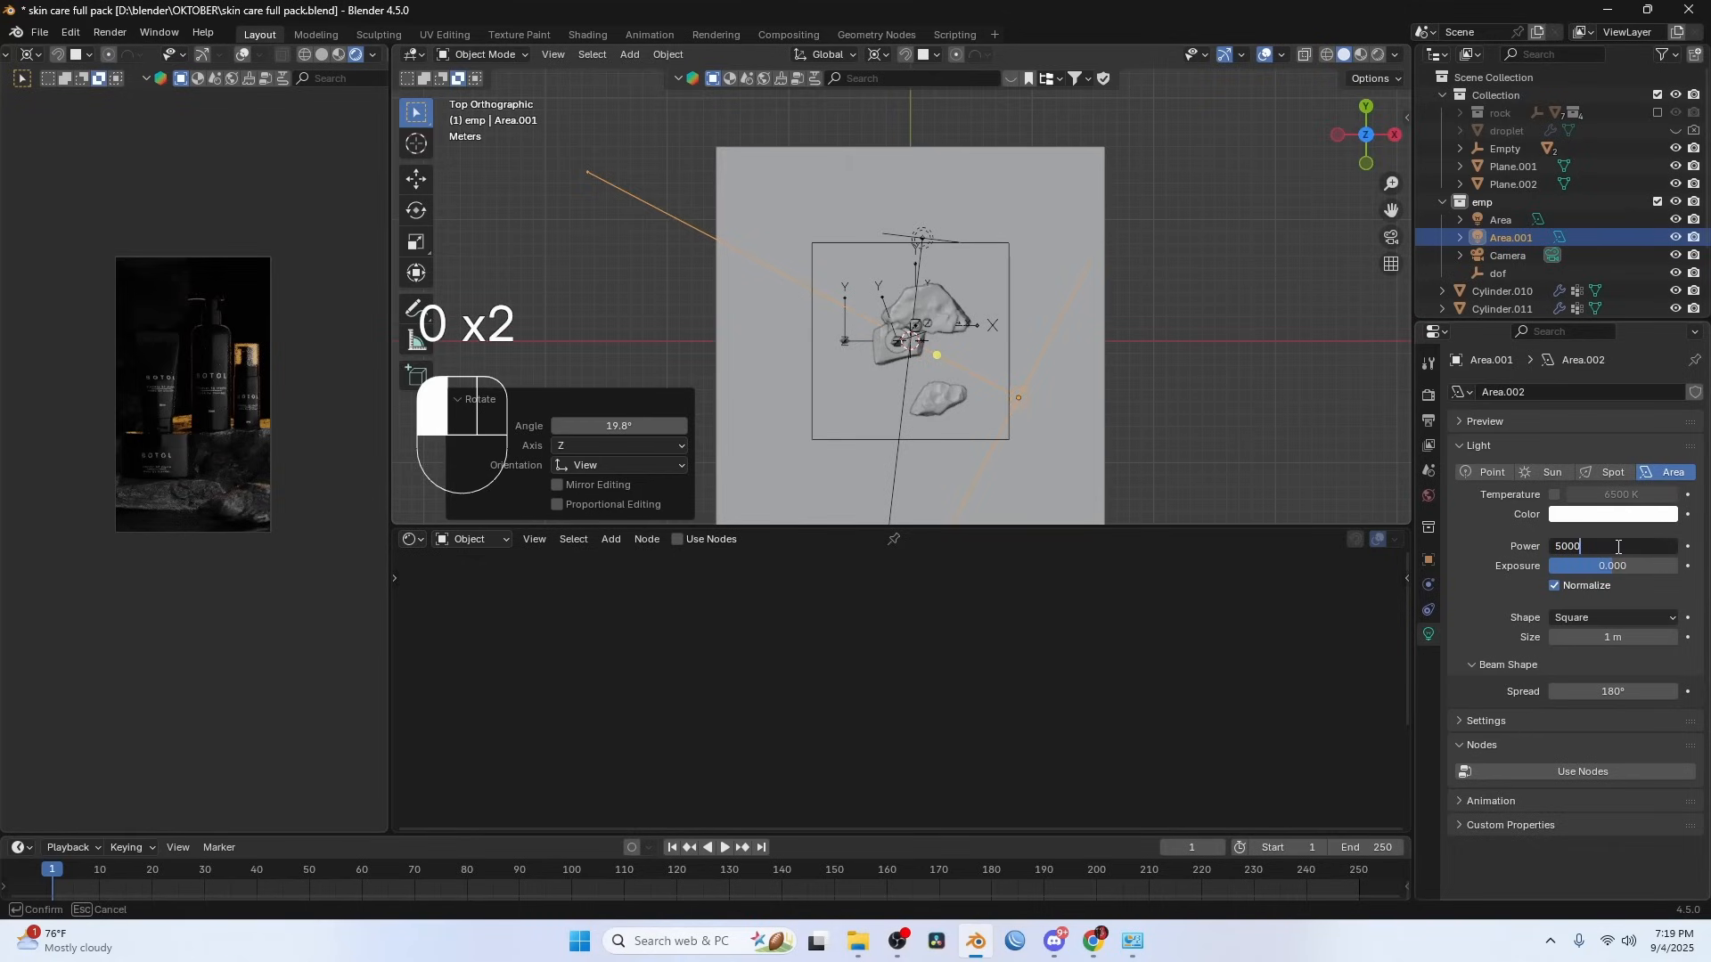
key("Return")
- Raise the second area light about 5.9 m along Z in front view and return to top view
key("KP_1")
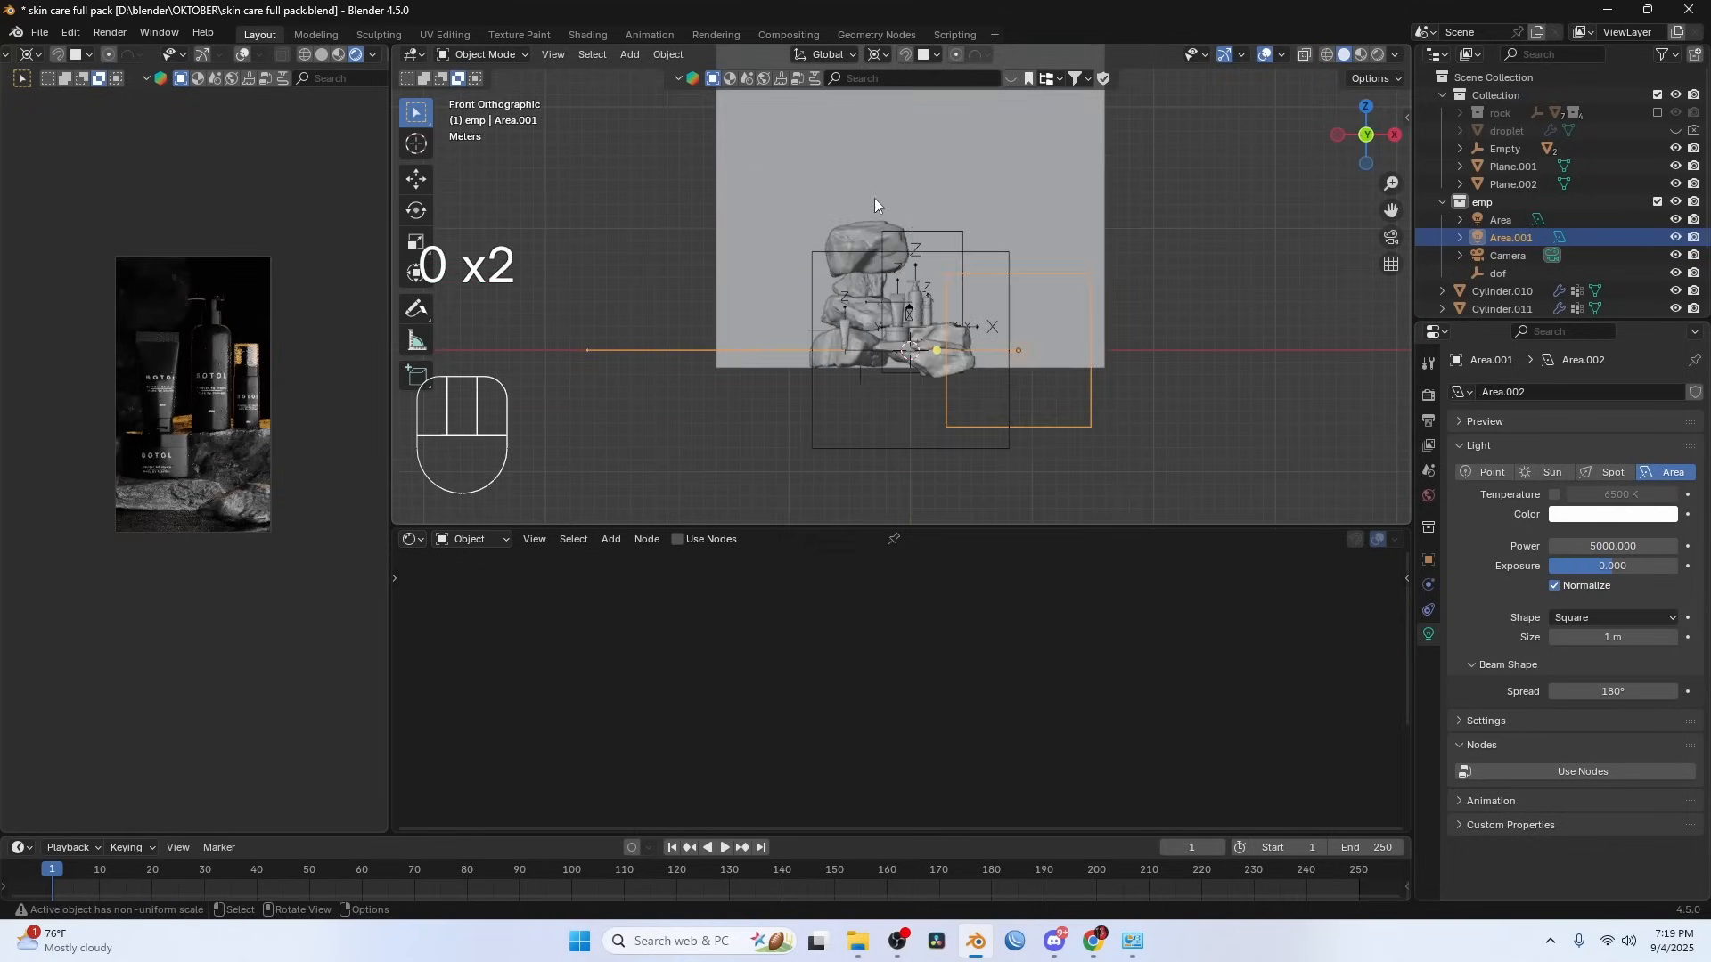
key("g")
key("z")
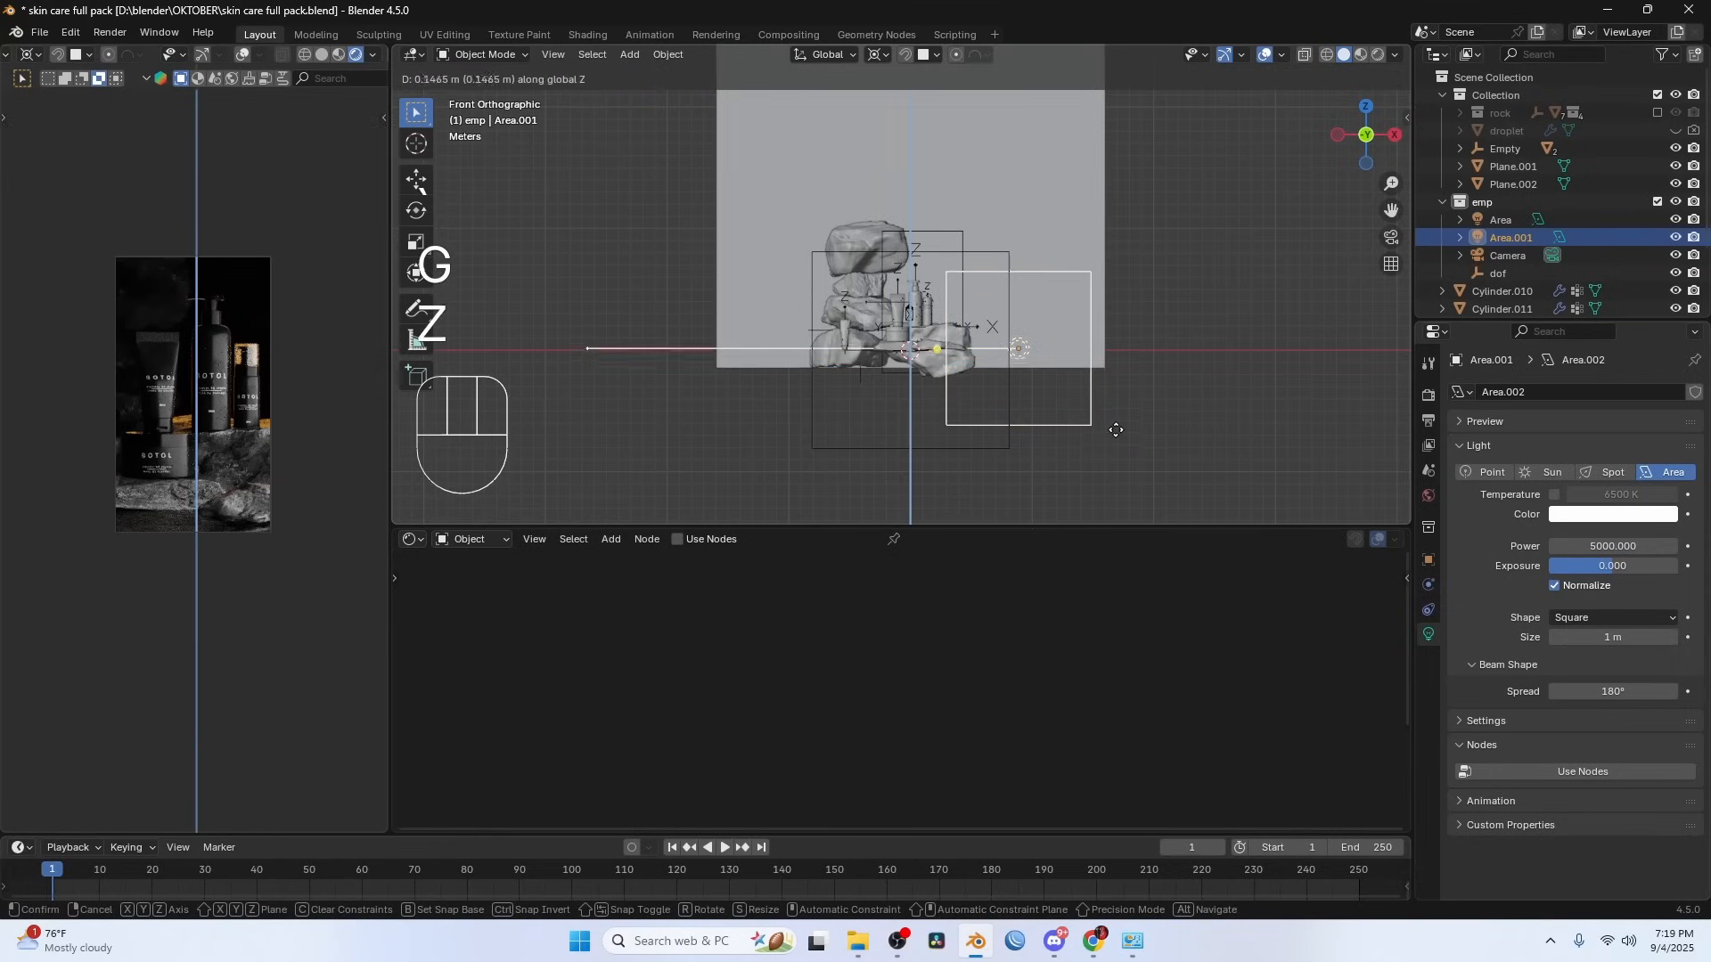
left_click(1113, 361)
key("KP_7")
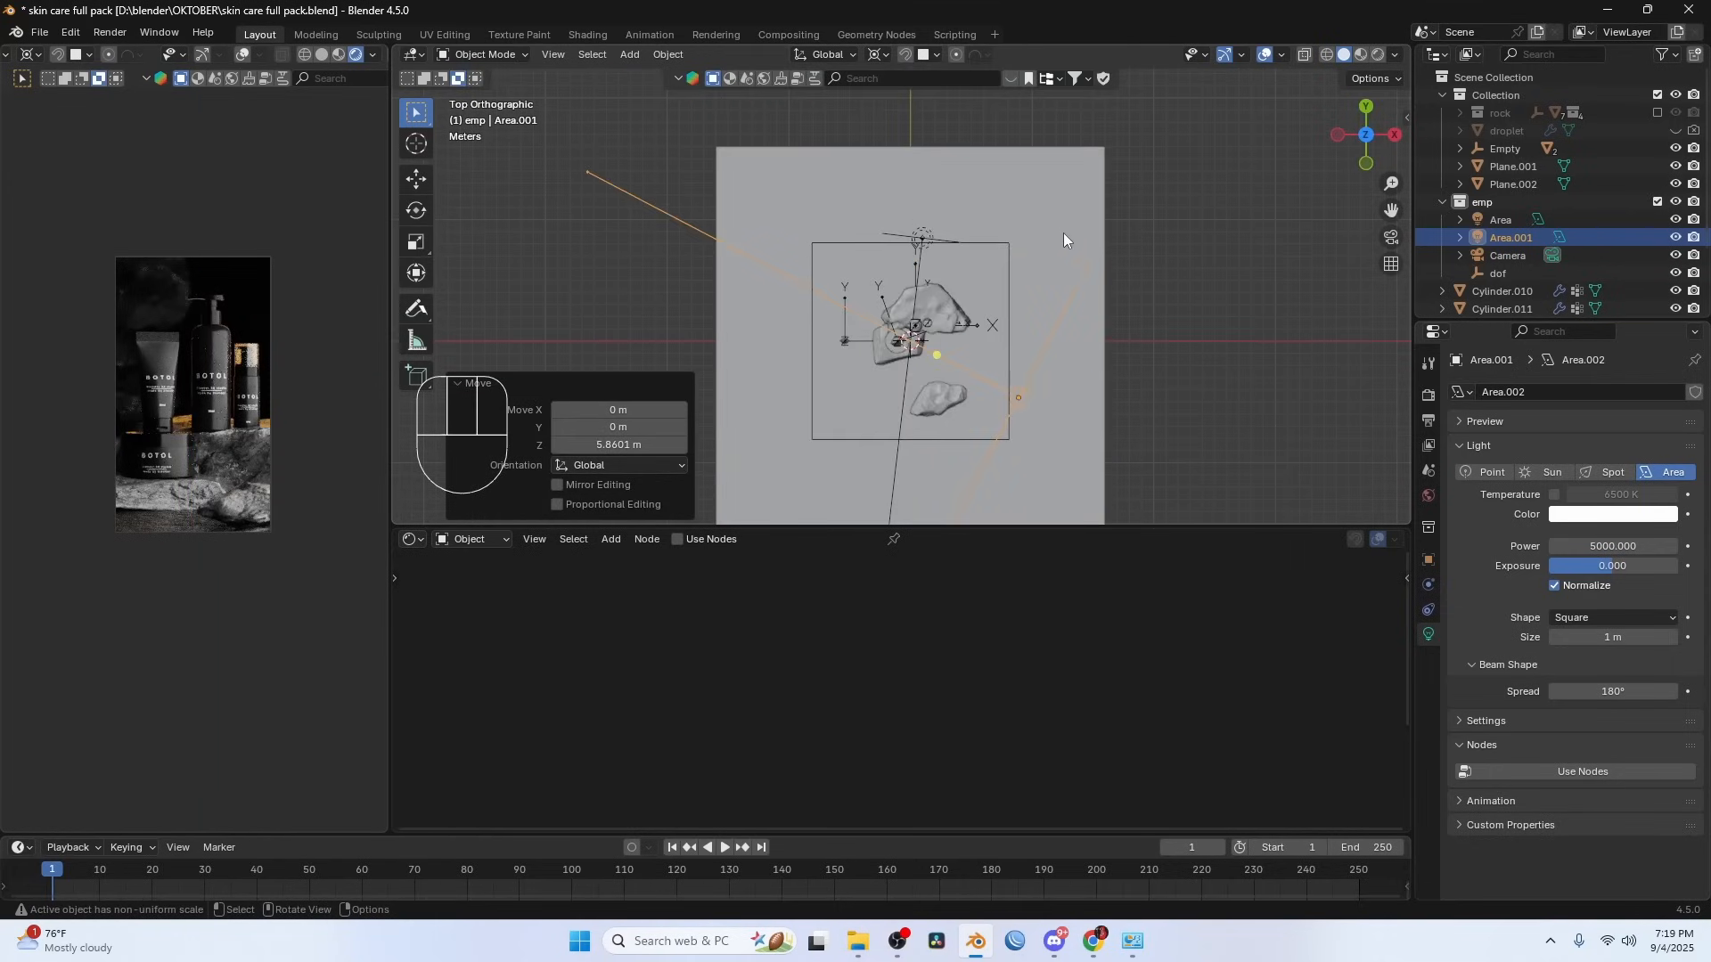
- Duplicate the second area light in place, rotate the copy about 145° around the 3D cursor and set its power to 1000
key("shift+d")
key("Escape")
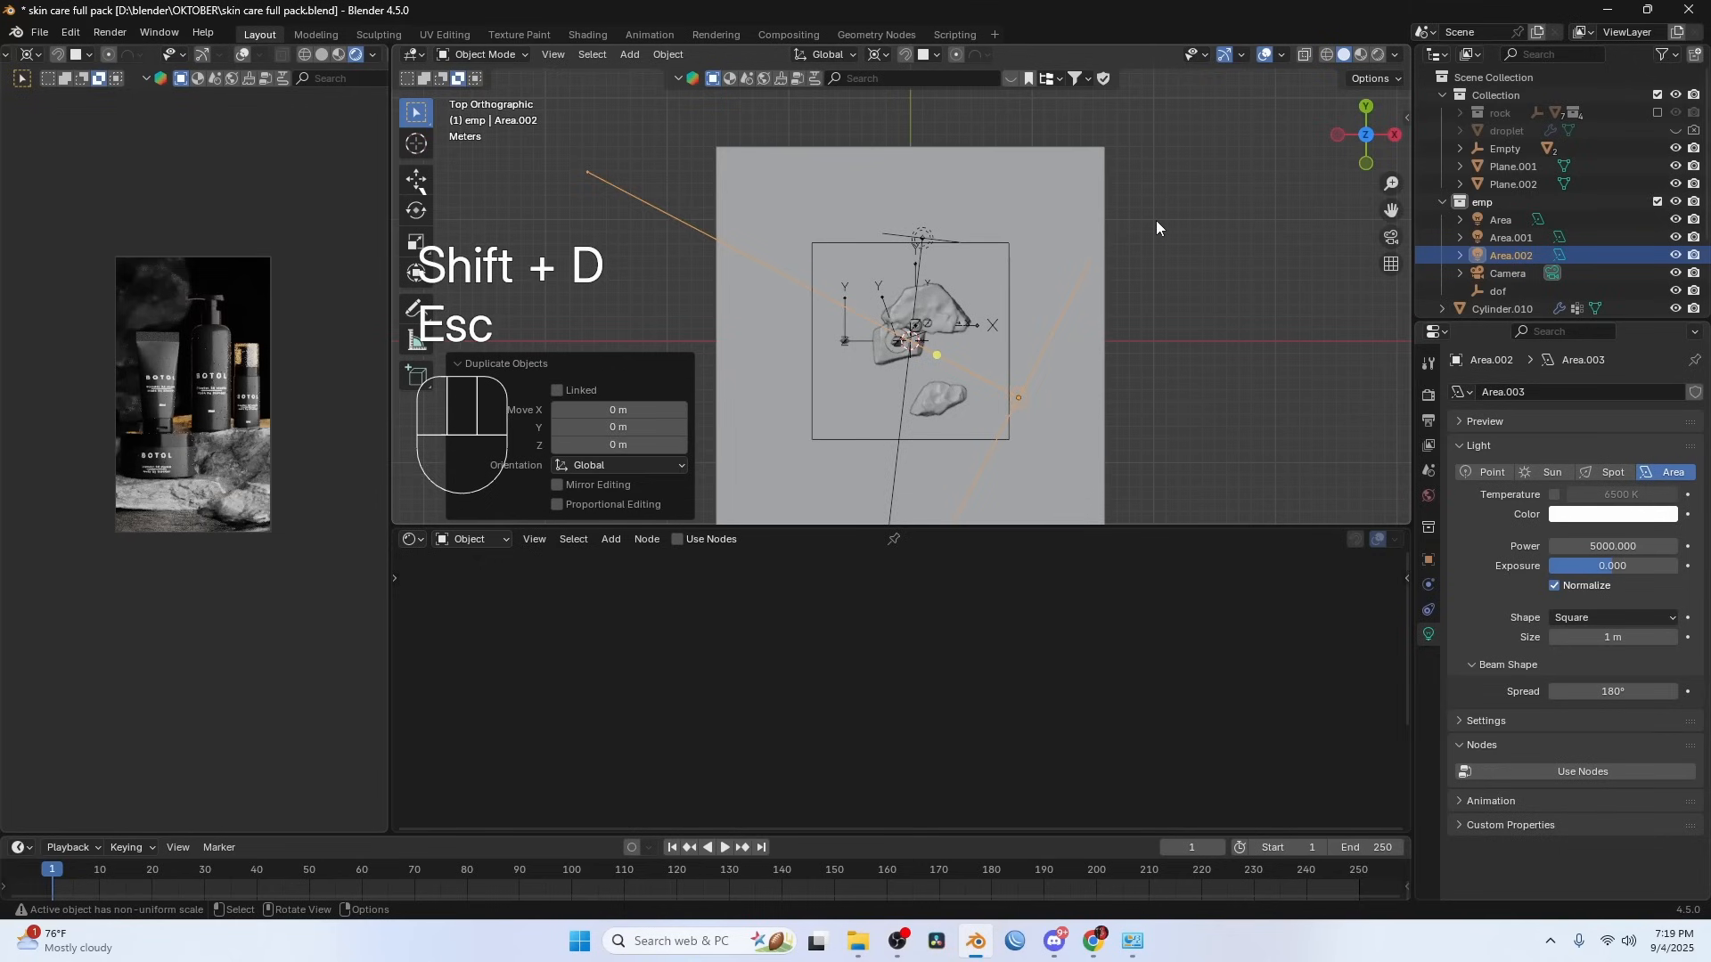
key("r")
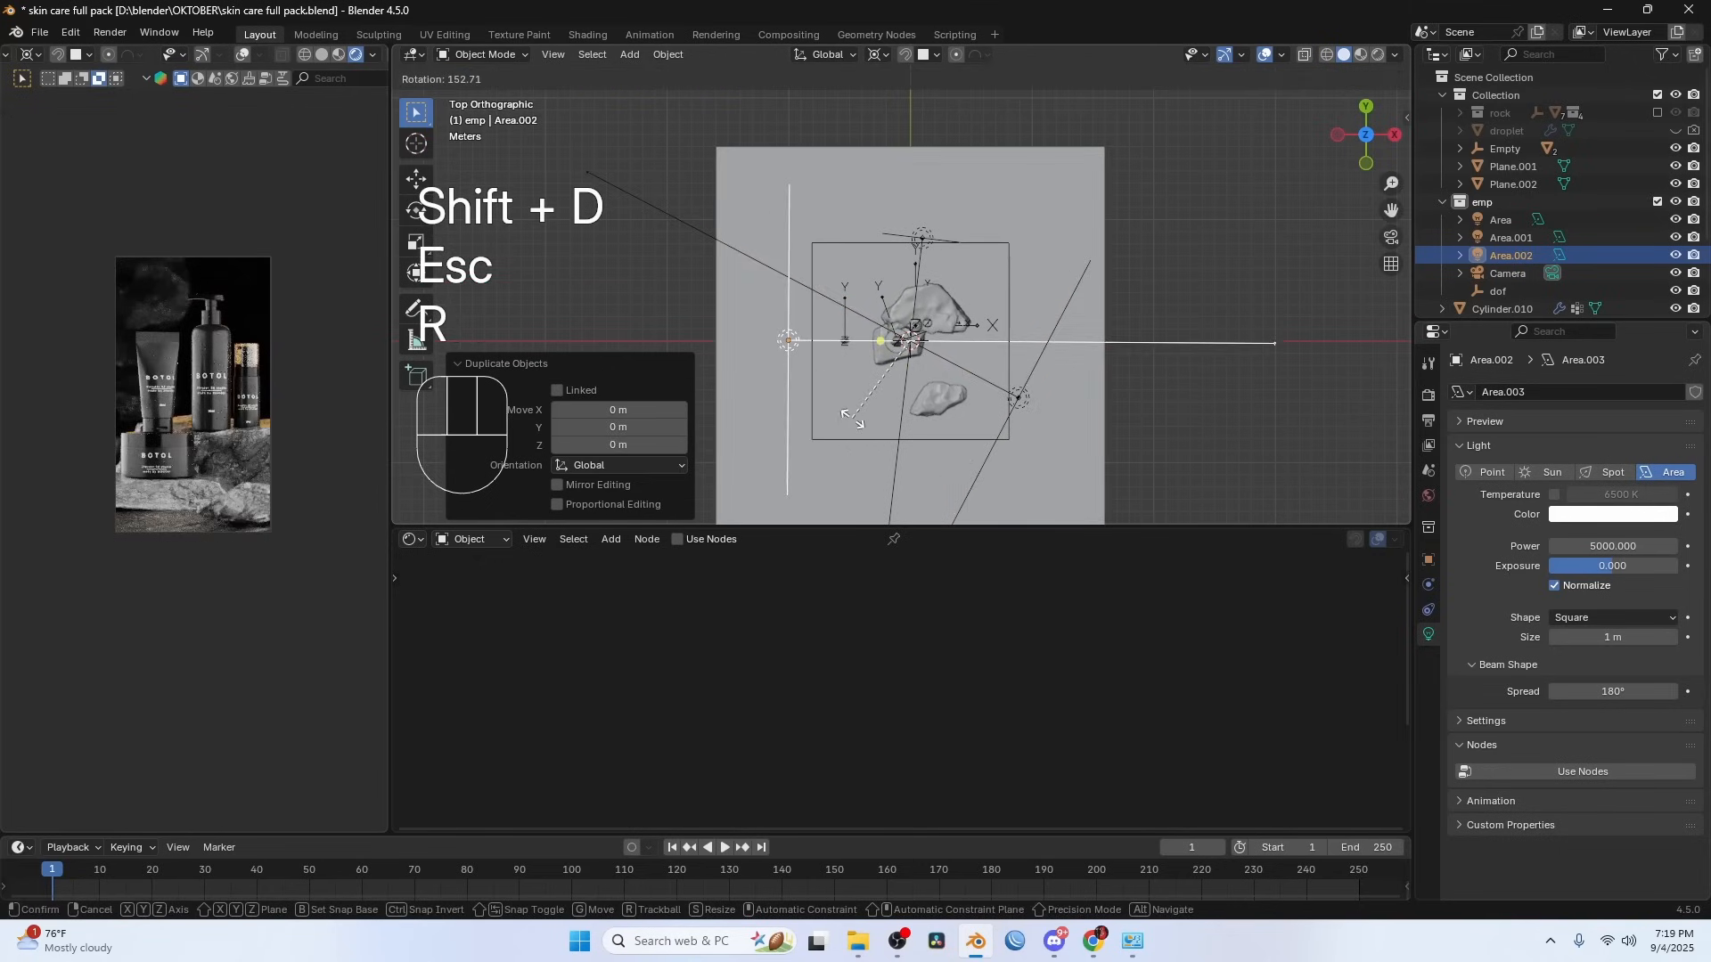
left_click(848, 422)
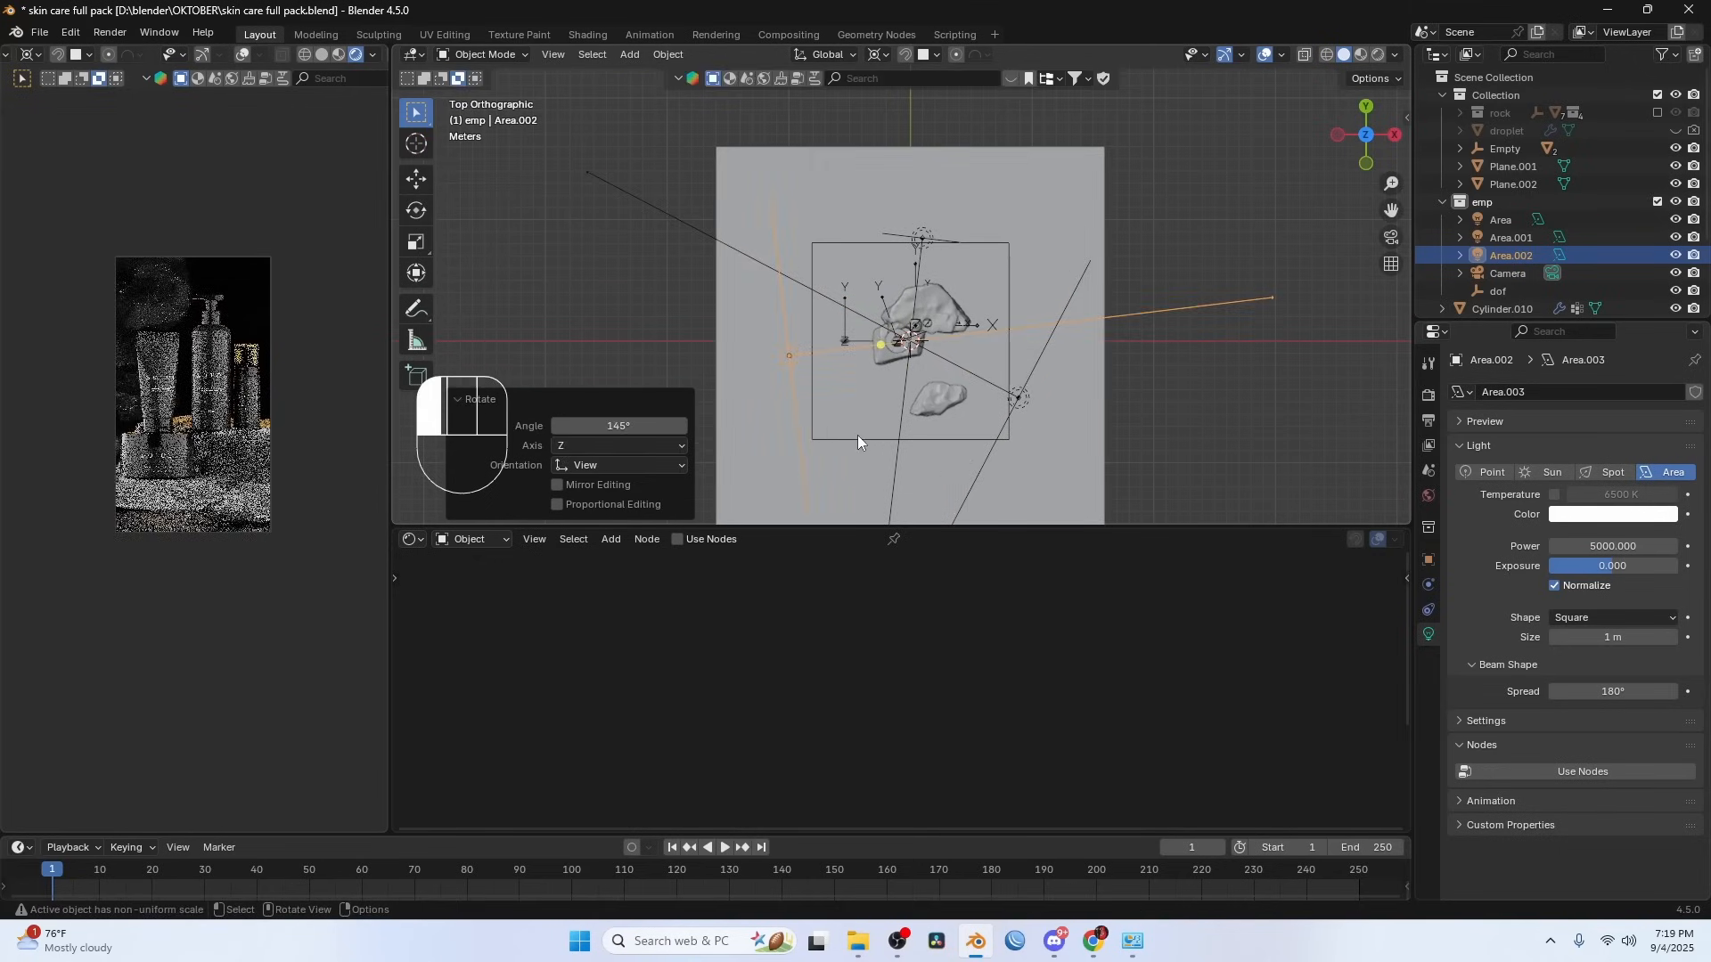
left_click(1598, 547)
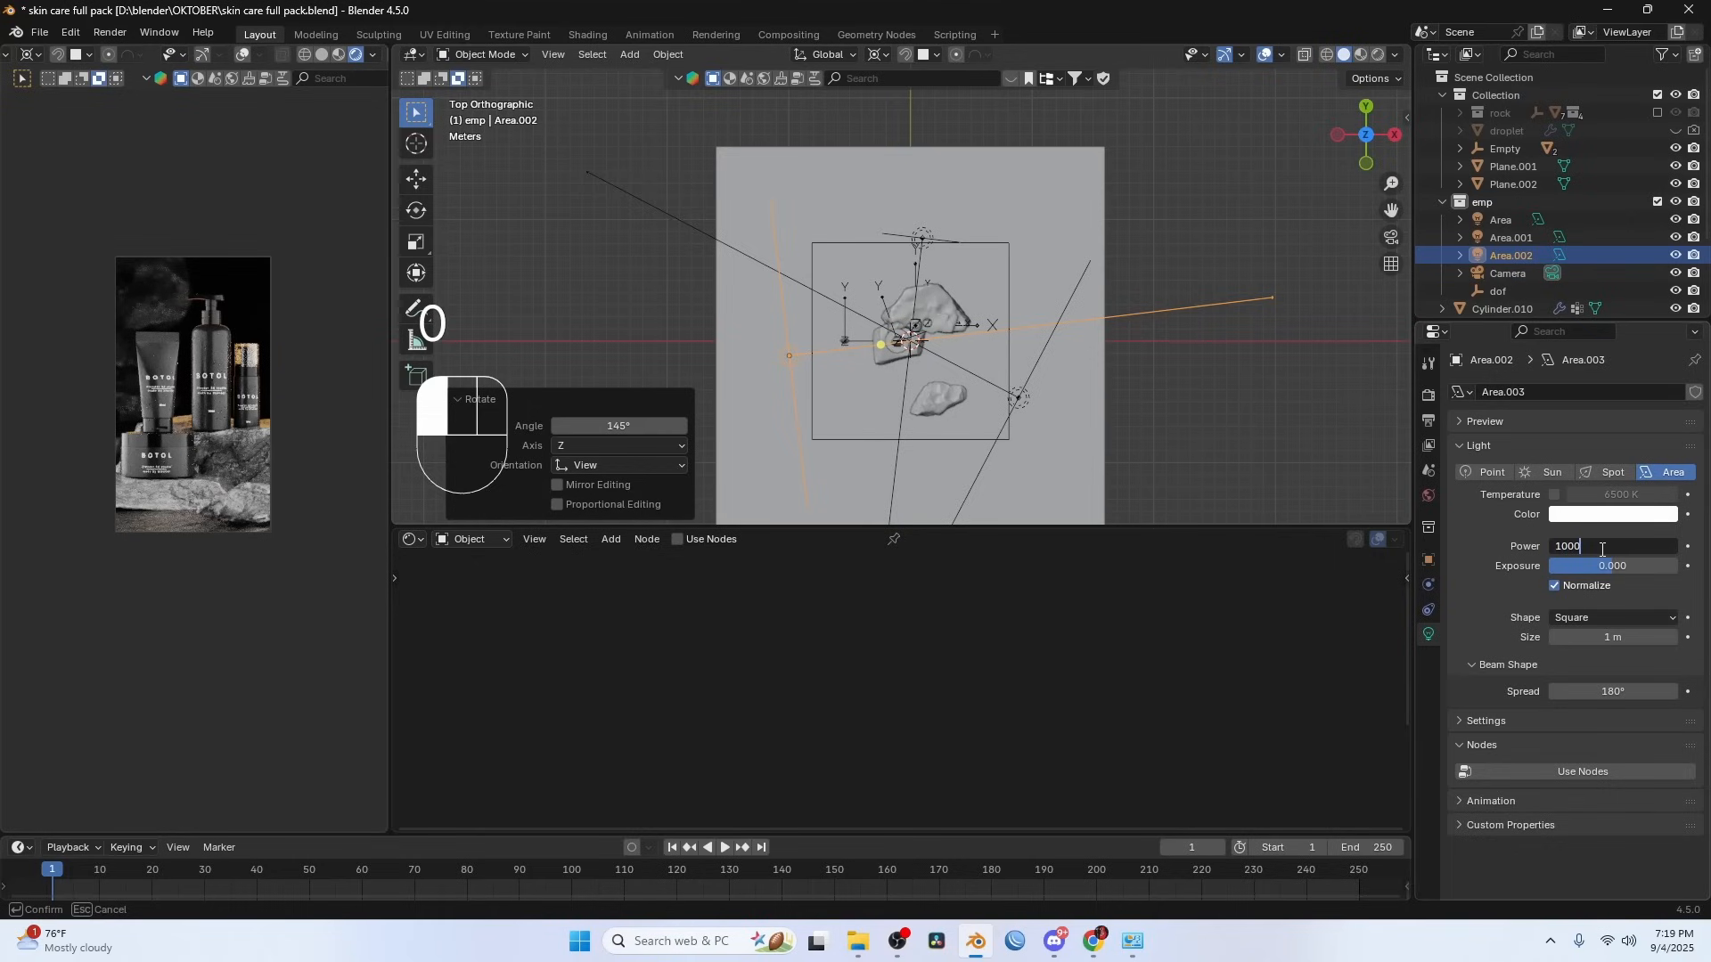
key("Return")
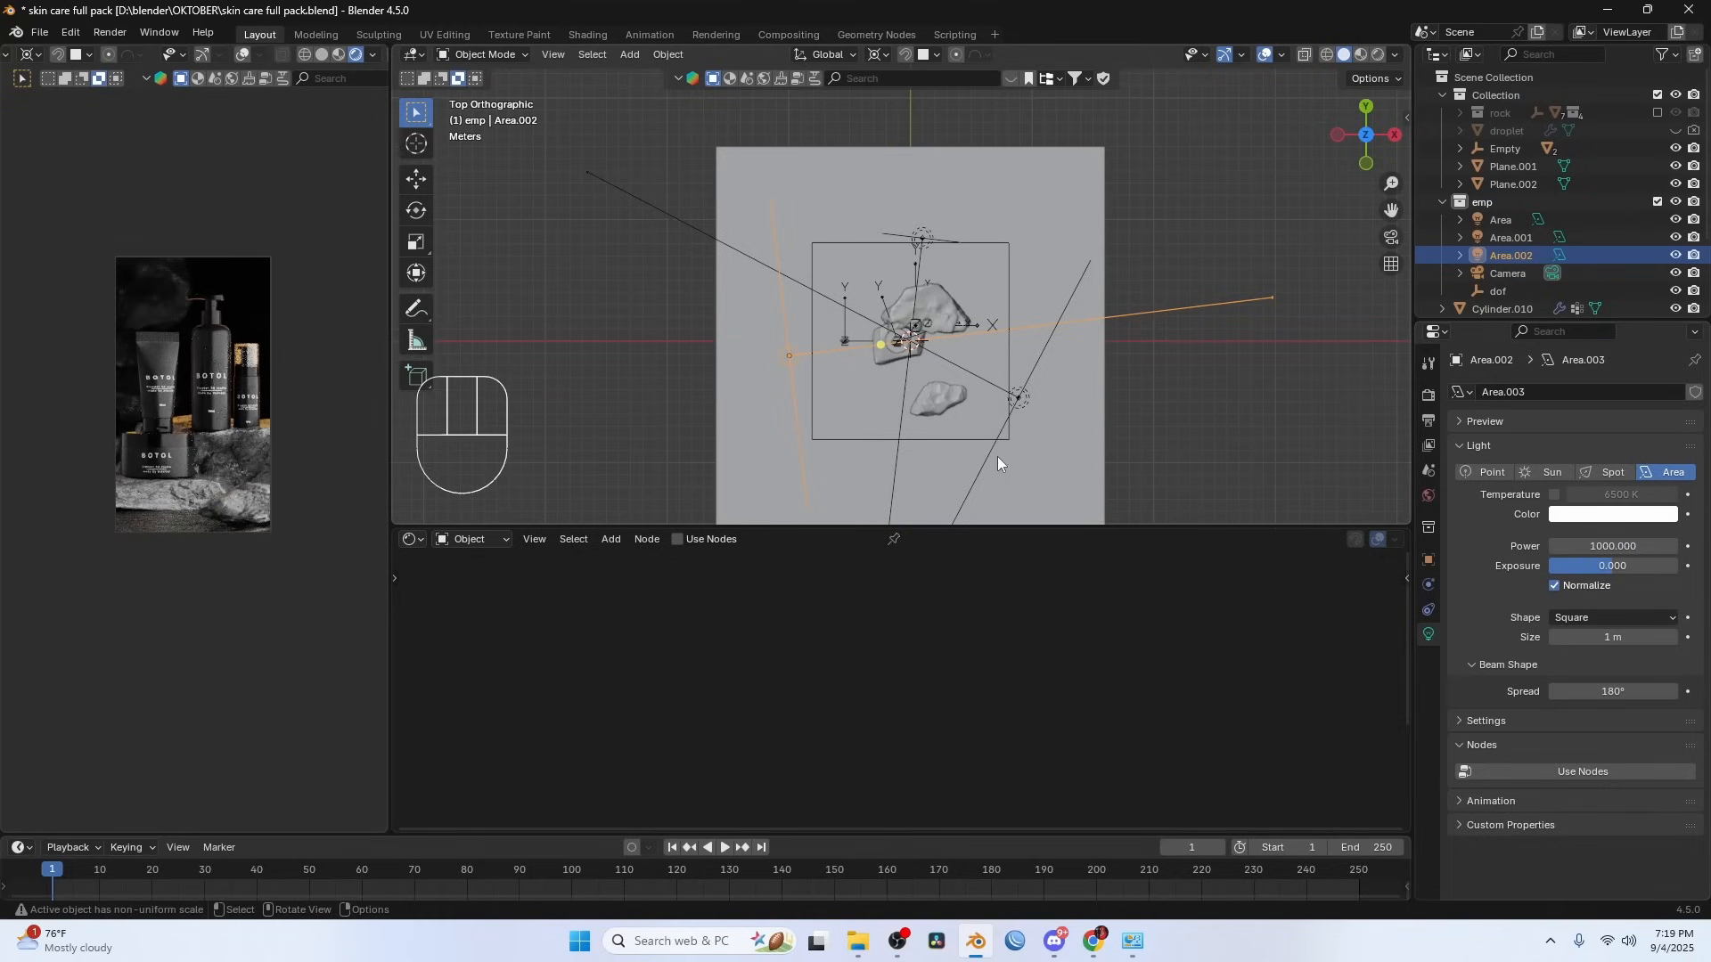
- Change the pivot away from the 3D cursor and scale the third area light to about 0.46 around its own centre
key("period")
left_click(997, 373)
key("s")
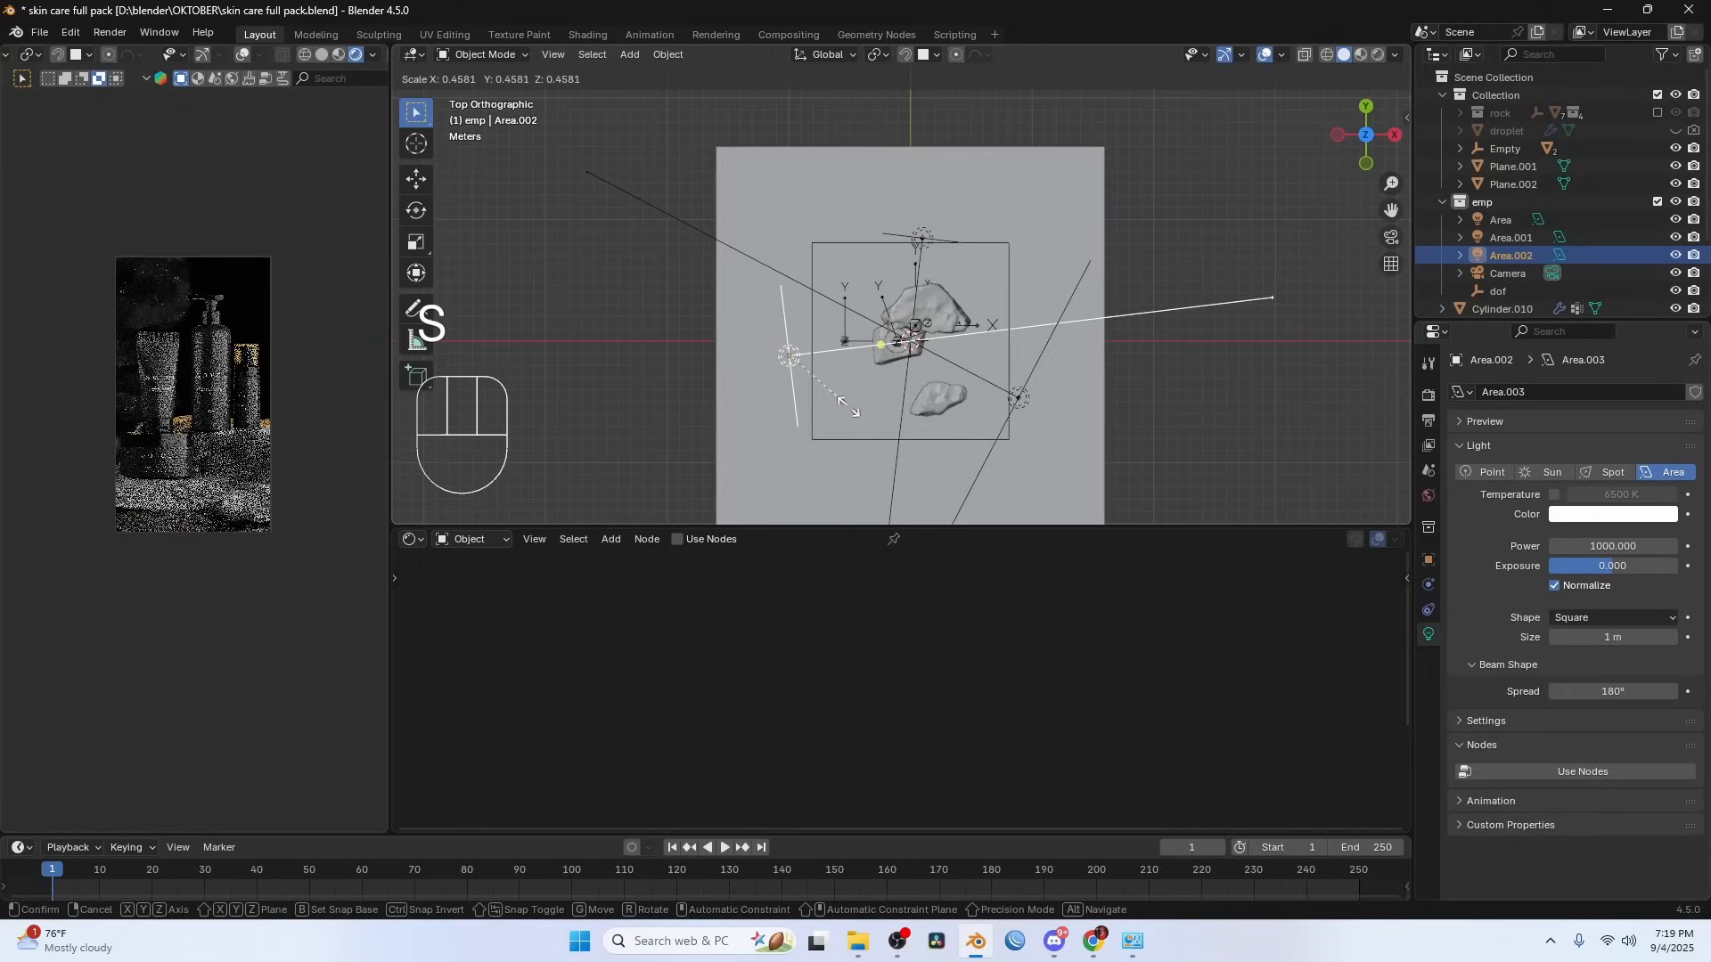
left_click(847, 408)
key("KP_1")
key("s")
key("z")
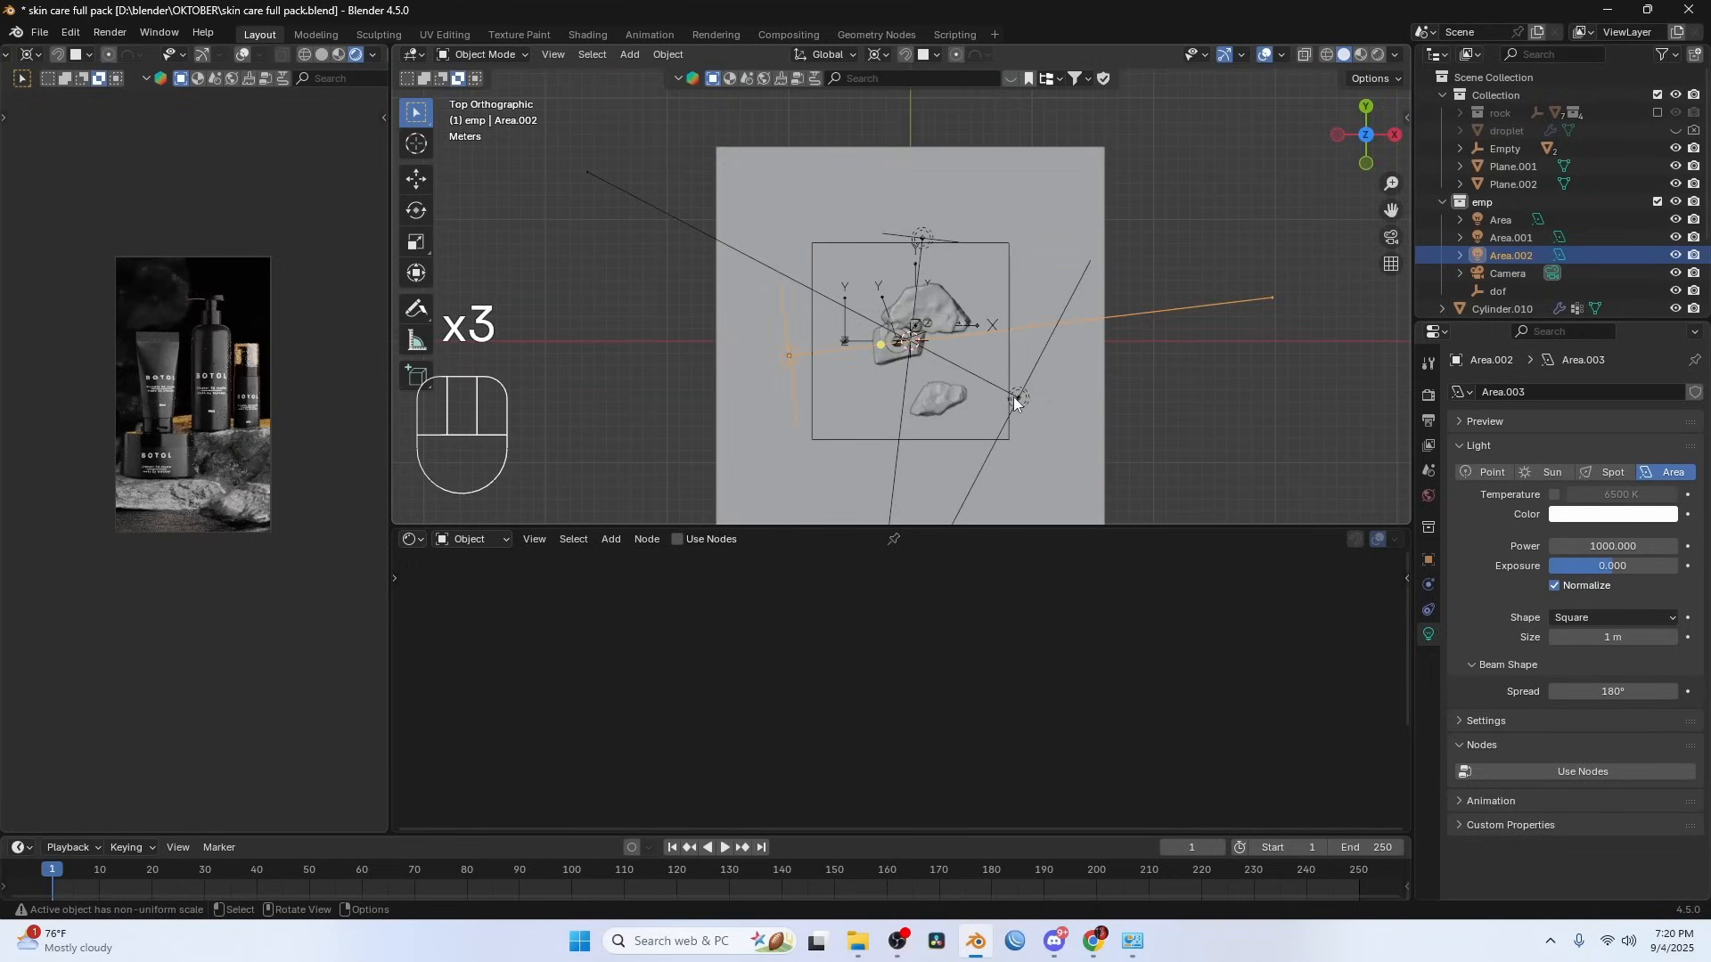
- Stretch the second area light to about 1.45 along global Z, using the 3D cursor as the pivot
left_click(1014, 398)
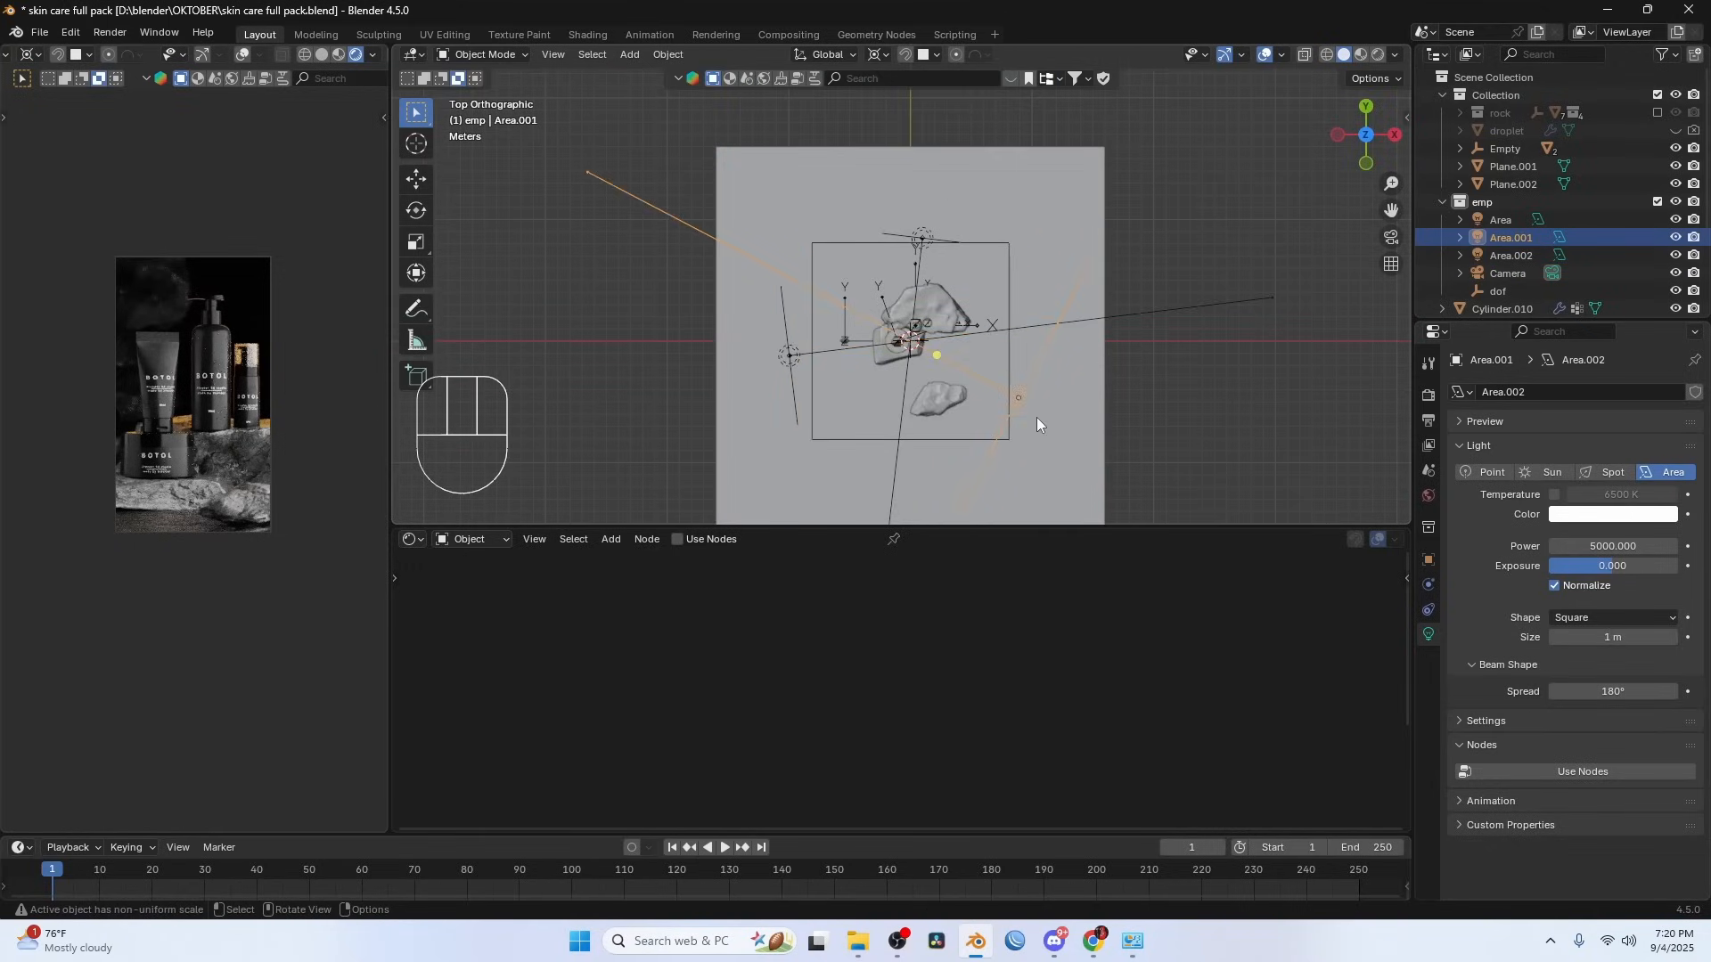
middle_click_drag(1035, 417, 1002, 296)
key("s")
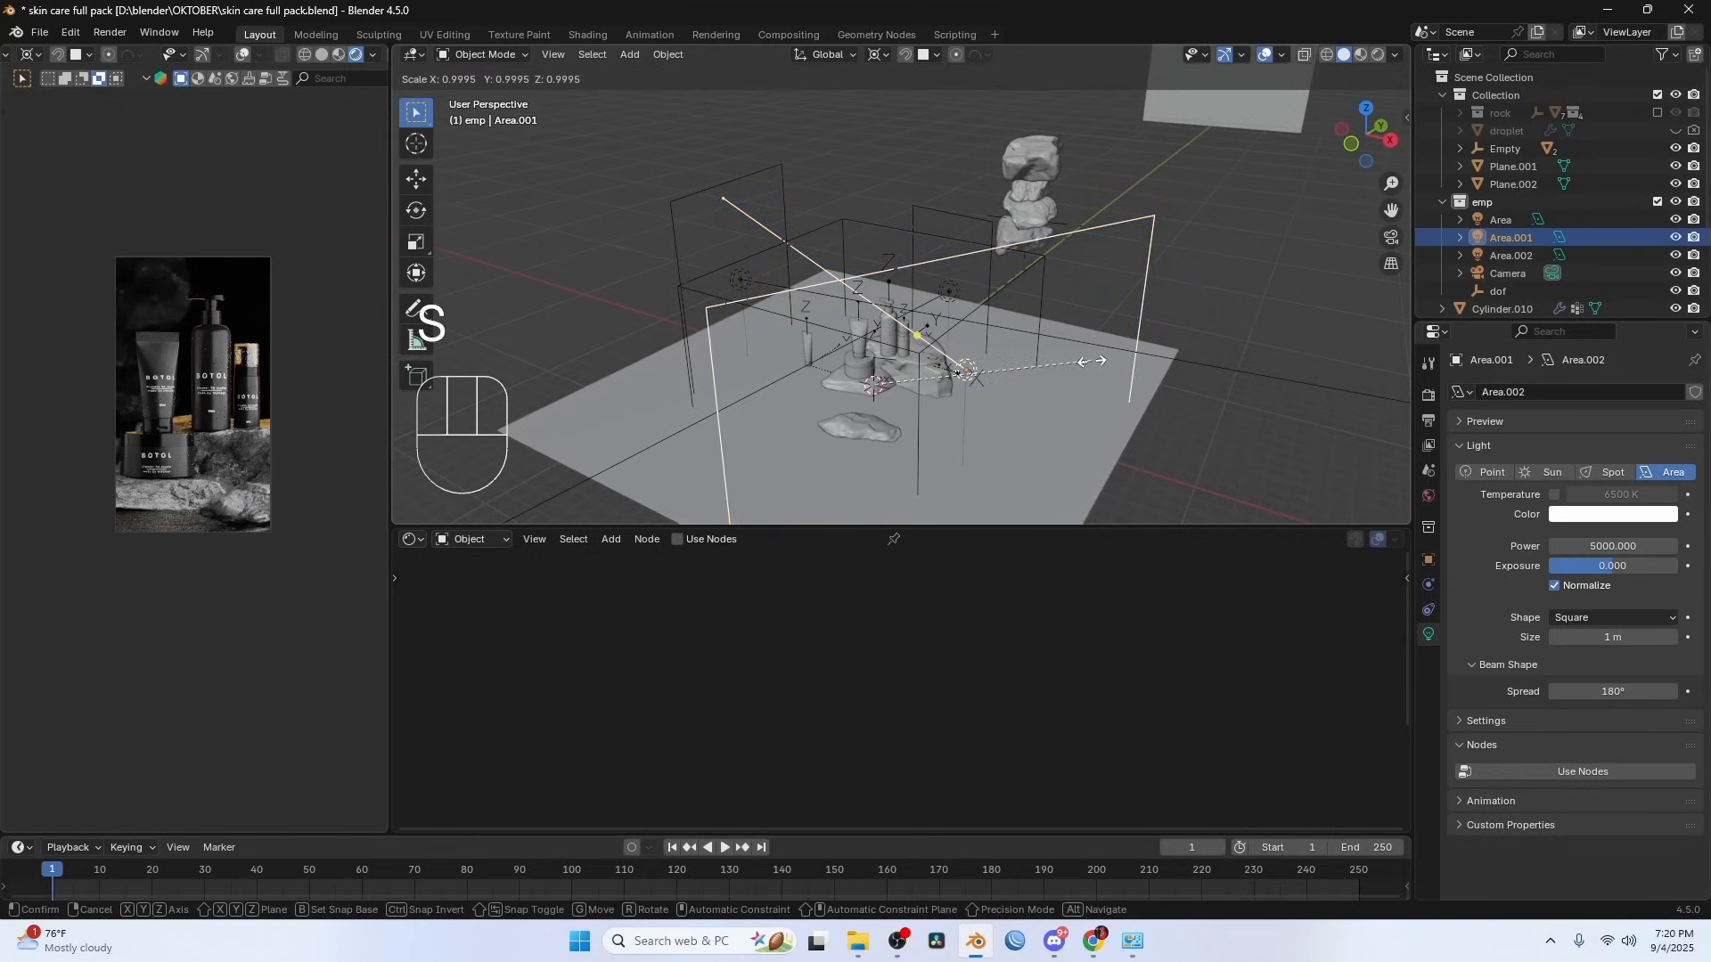
key("z")
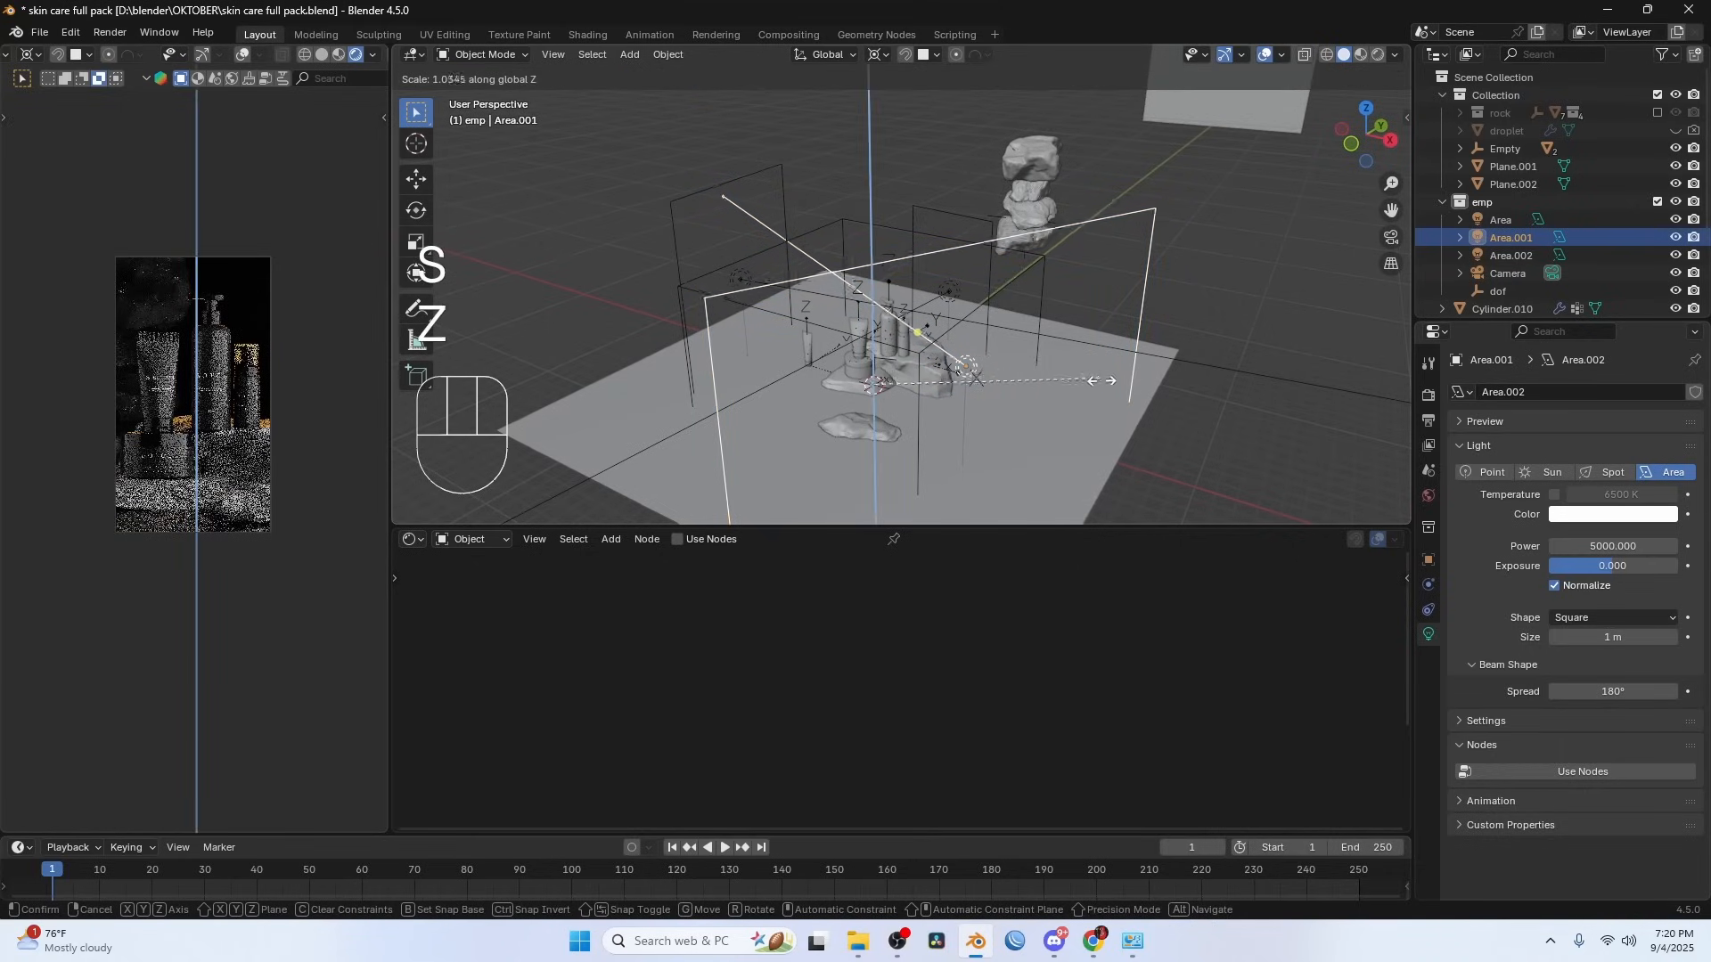
key("Return")
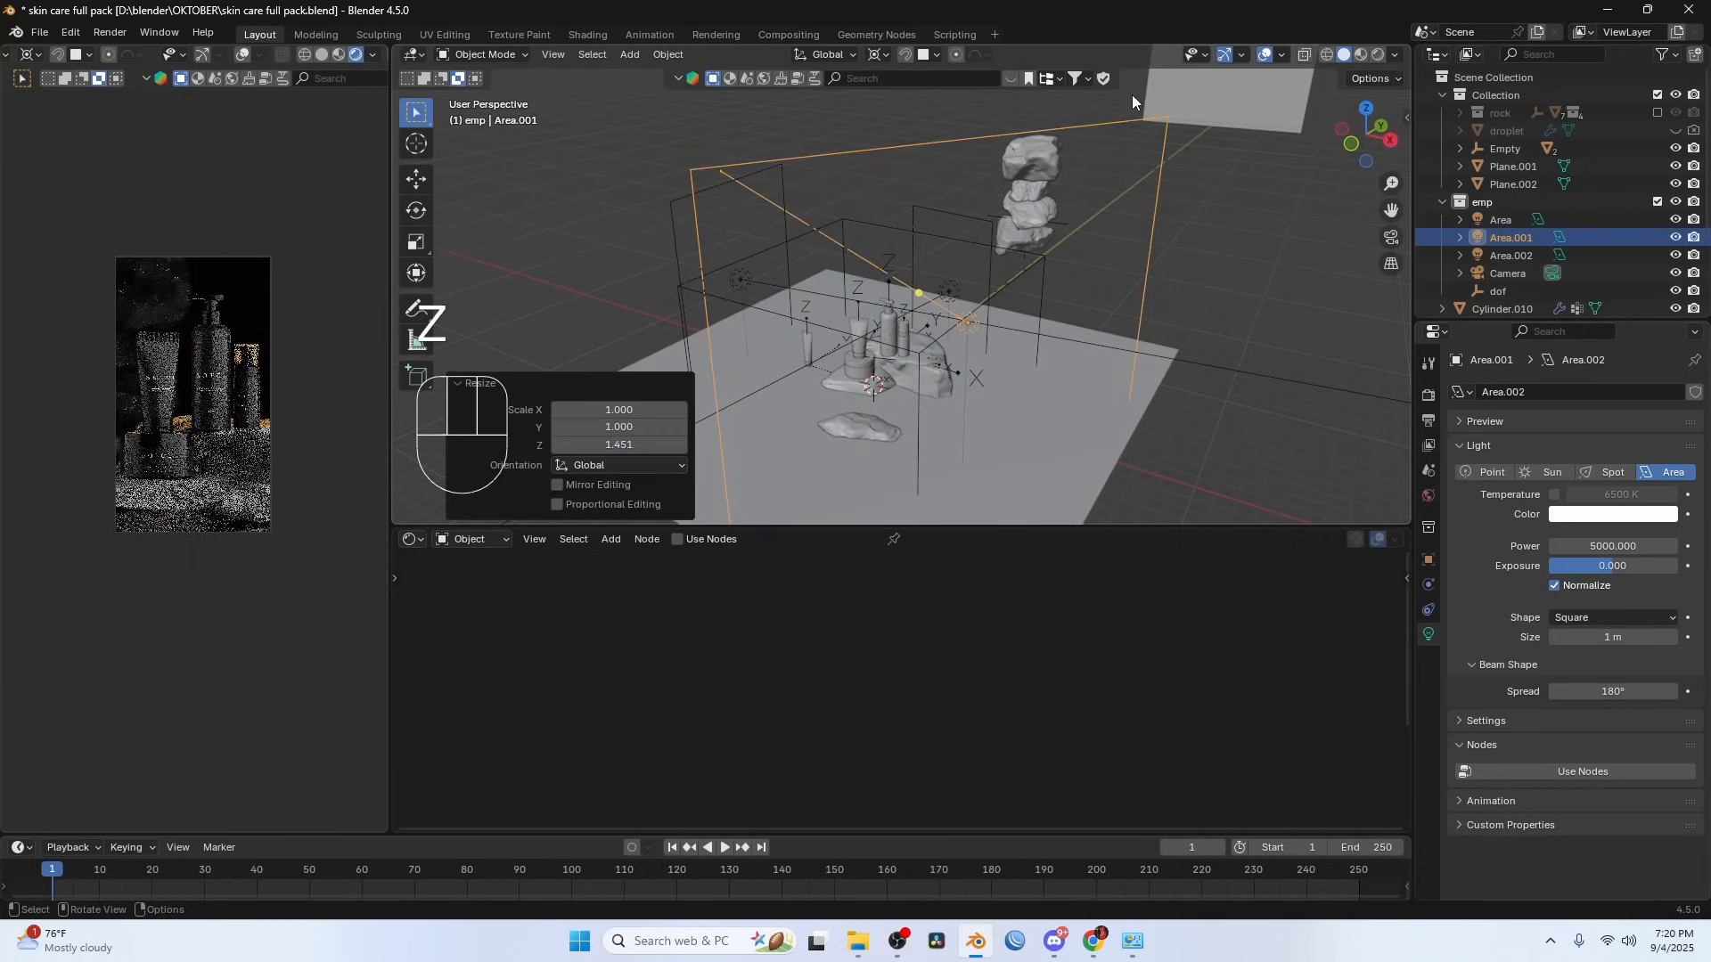
- Duplicate the second area light in place, clear the copy's rotation and rotate it 90° about X
key("KP_7")
key("shift+d")
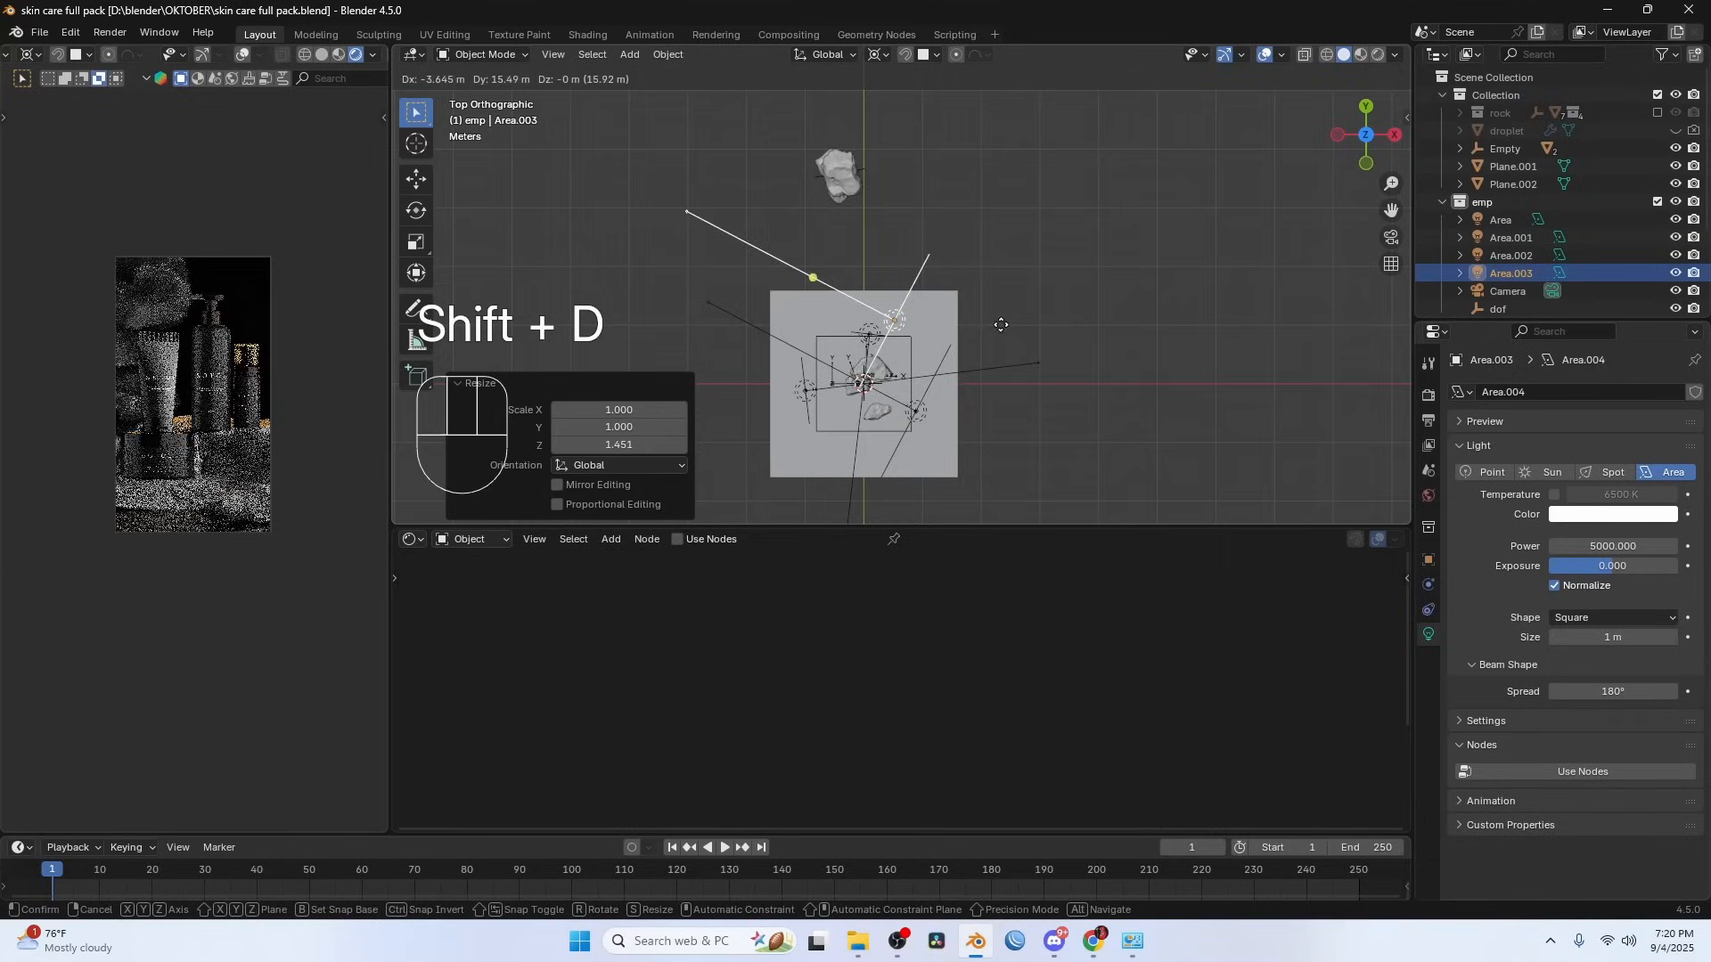
key("Escape")
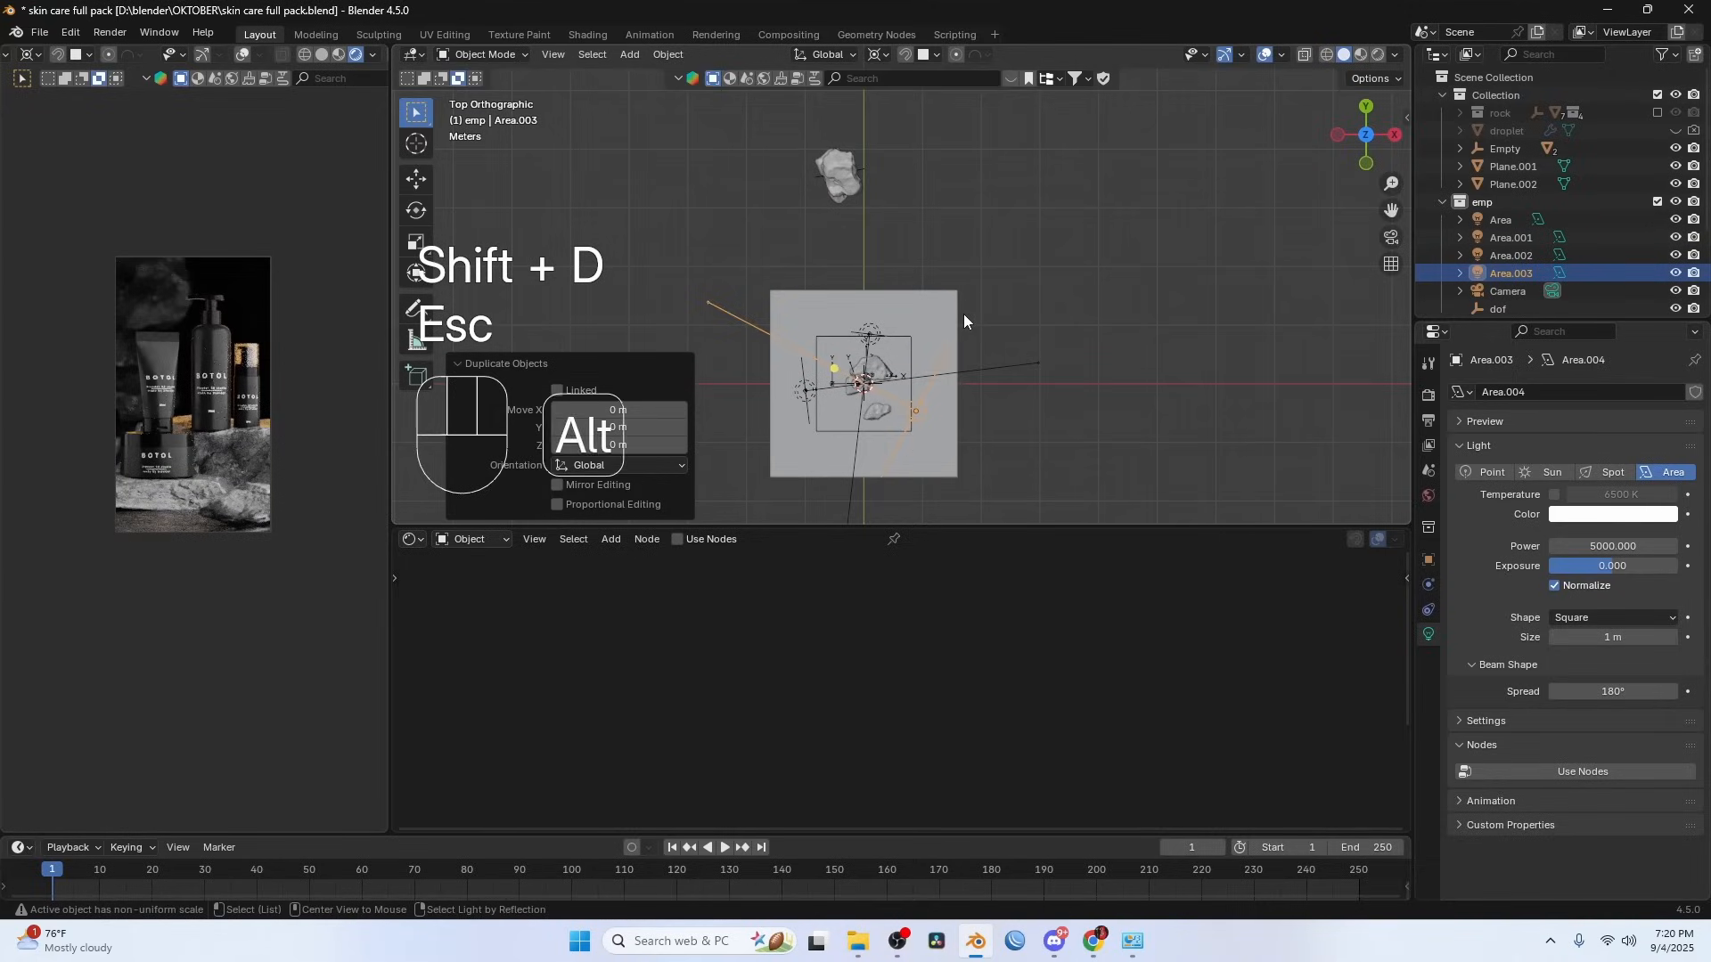
key("alt+r")
key("r")
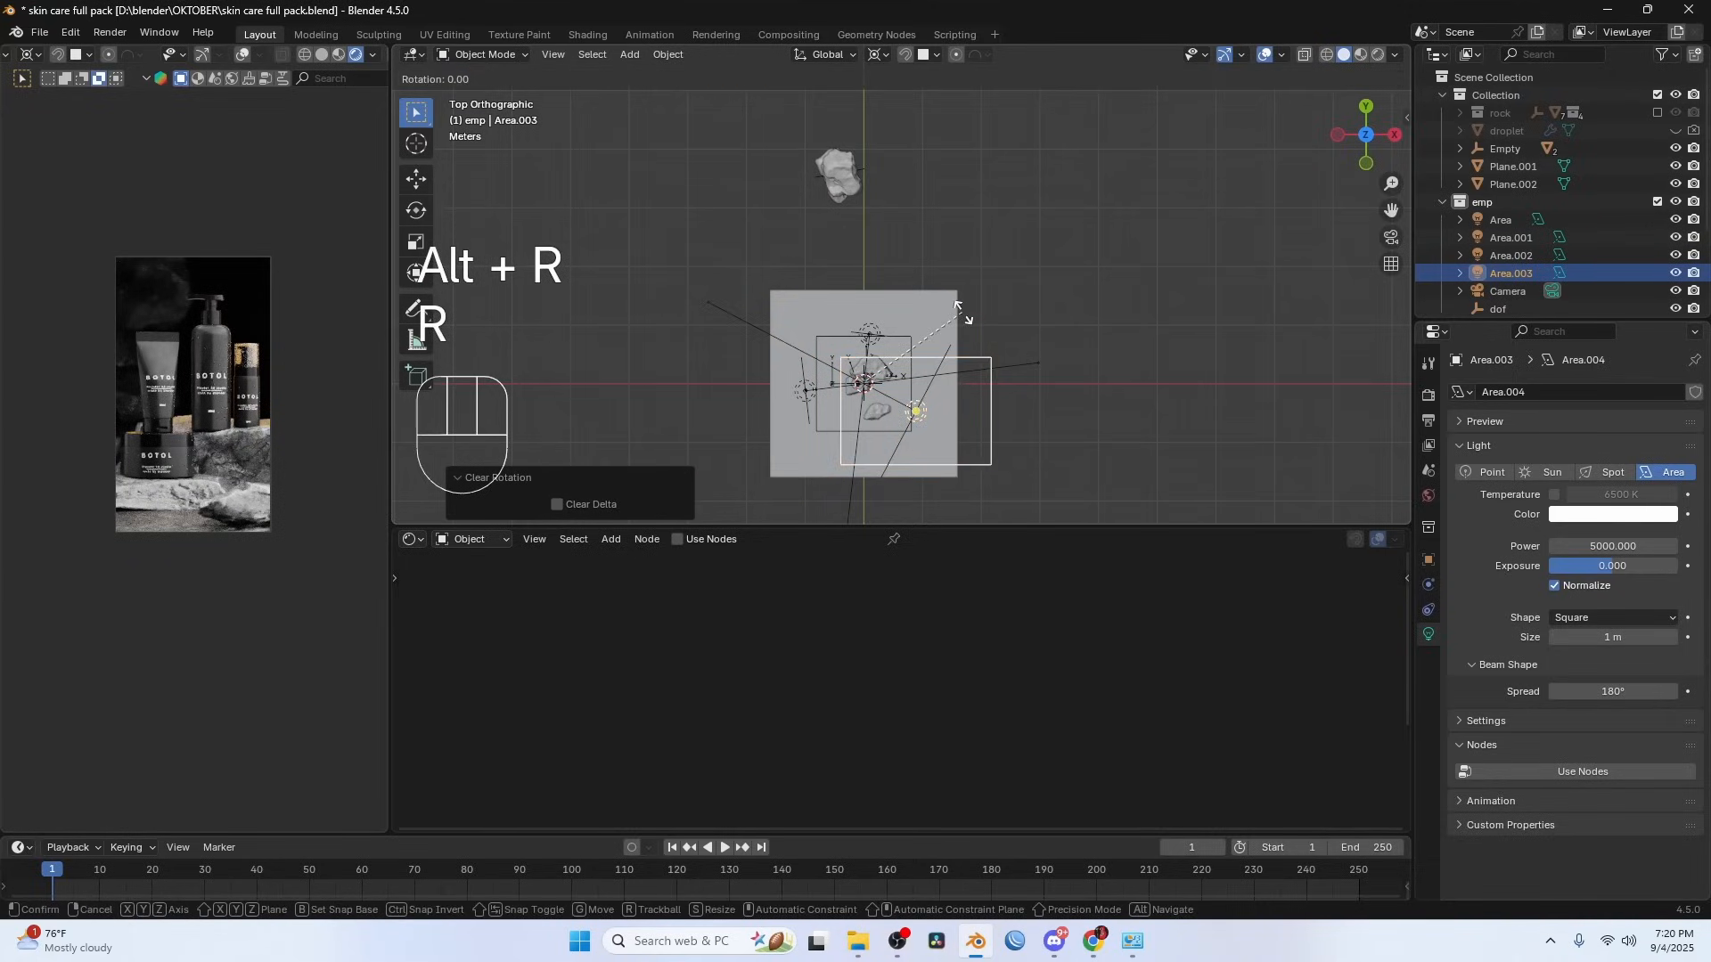
key("x")
key("9")
key("0")
key("Return")
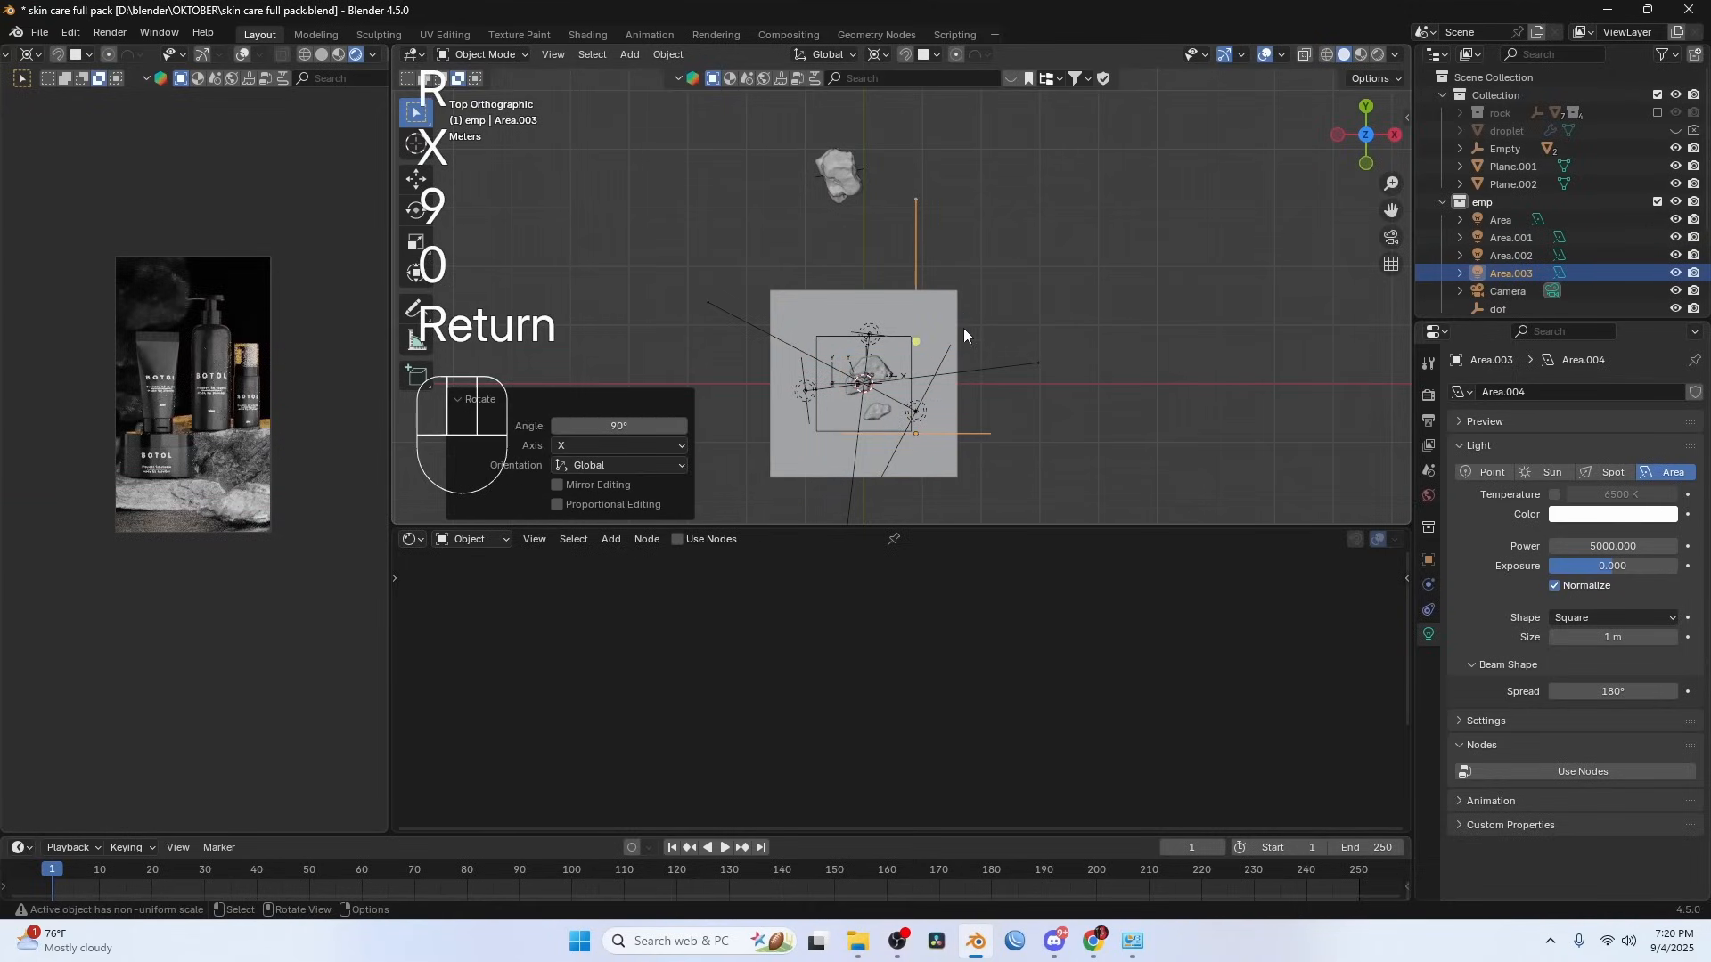
- In wireframe top view, move the fourth area light back along Y by about 84.4 m and another 46 m, close to the rear backdrop
scroll(980, 317, "down", 3)
middle_click_drag(1008, 262, 998, 350, "shift")
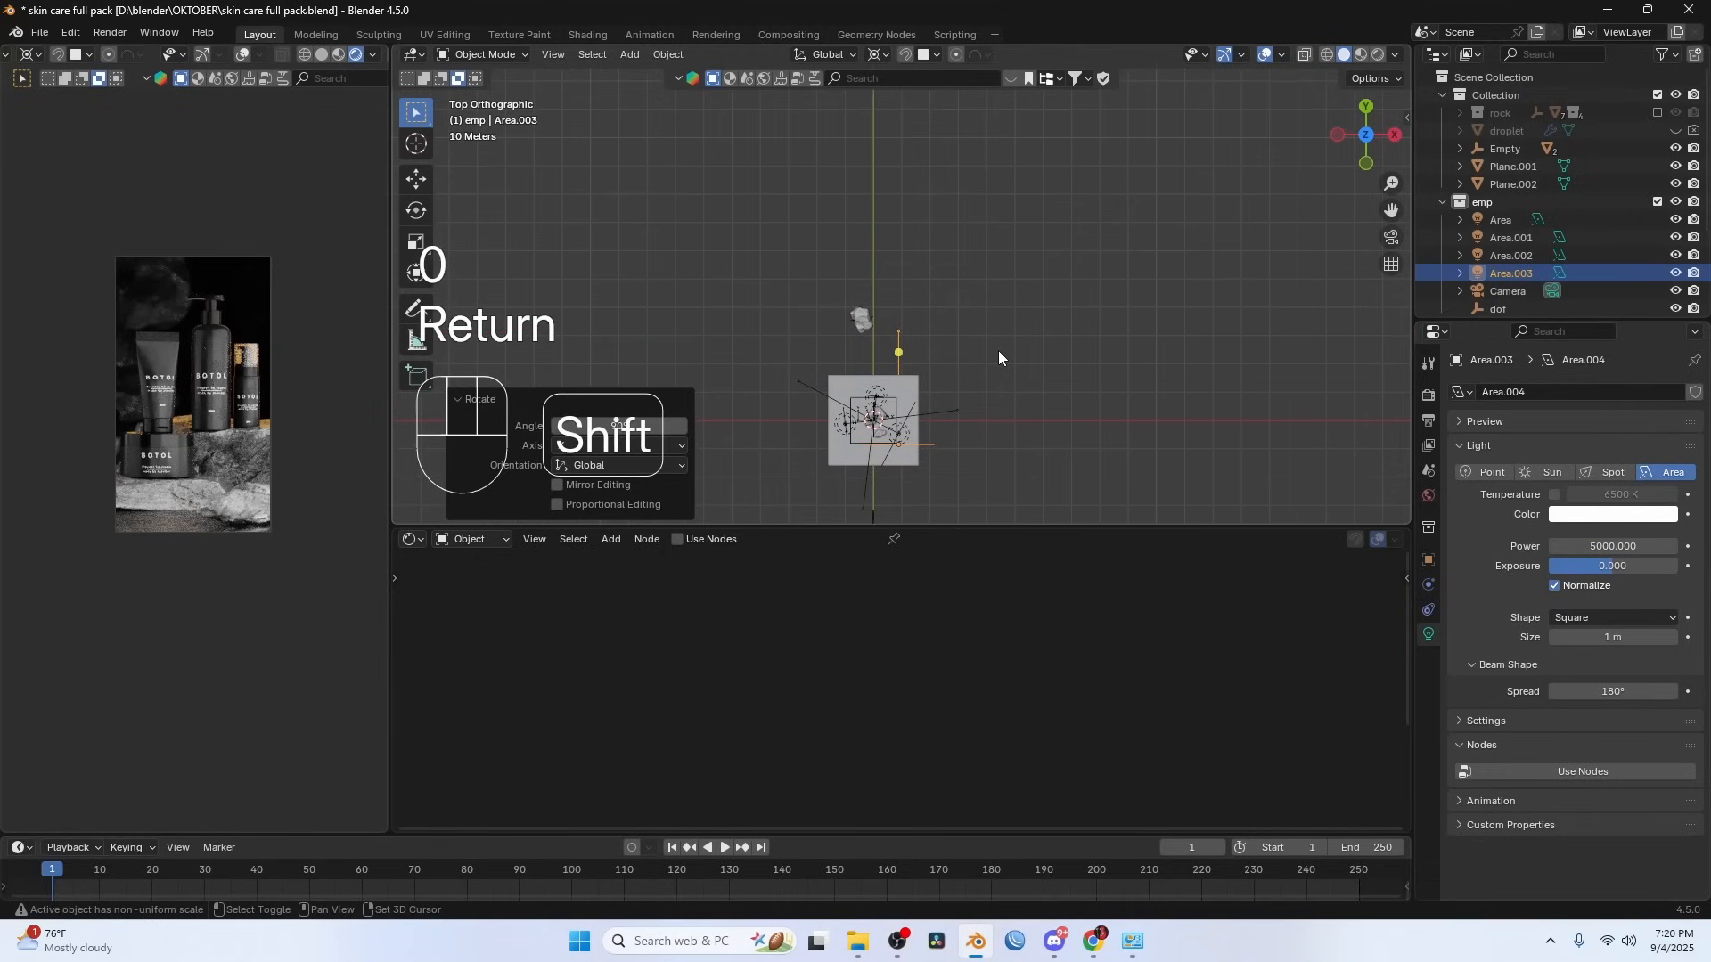
key("shift+z")
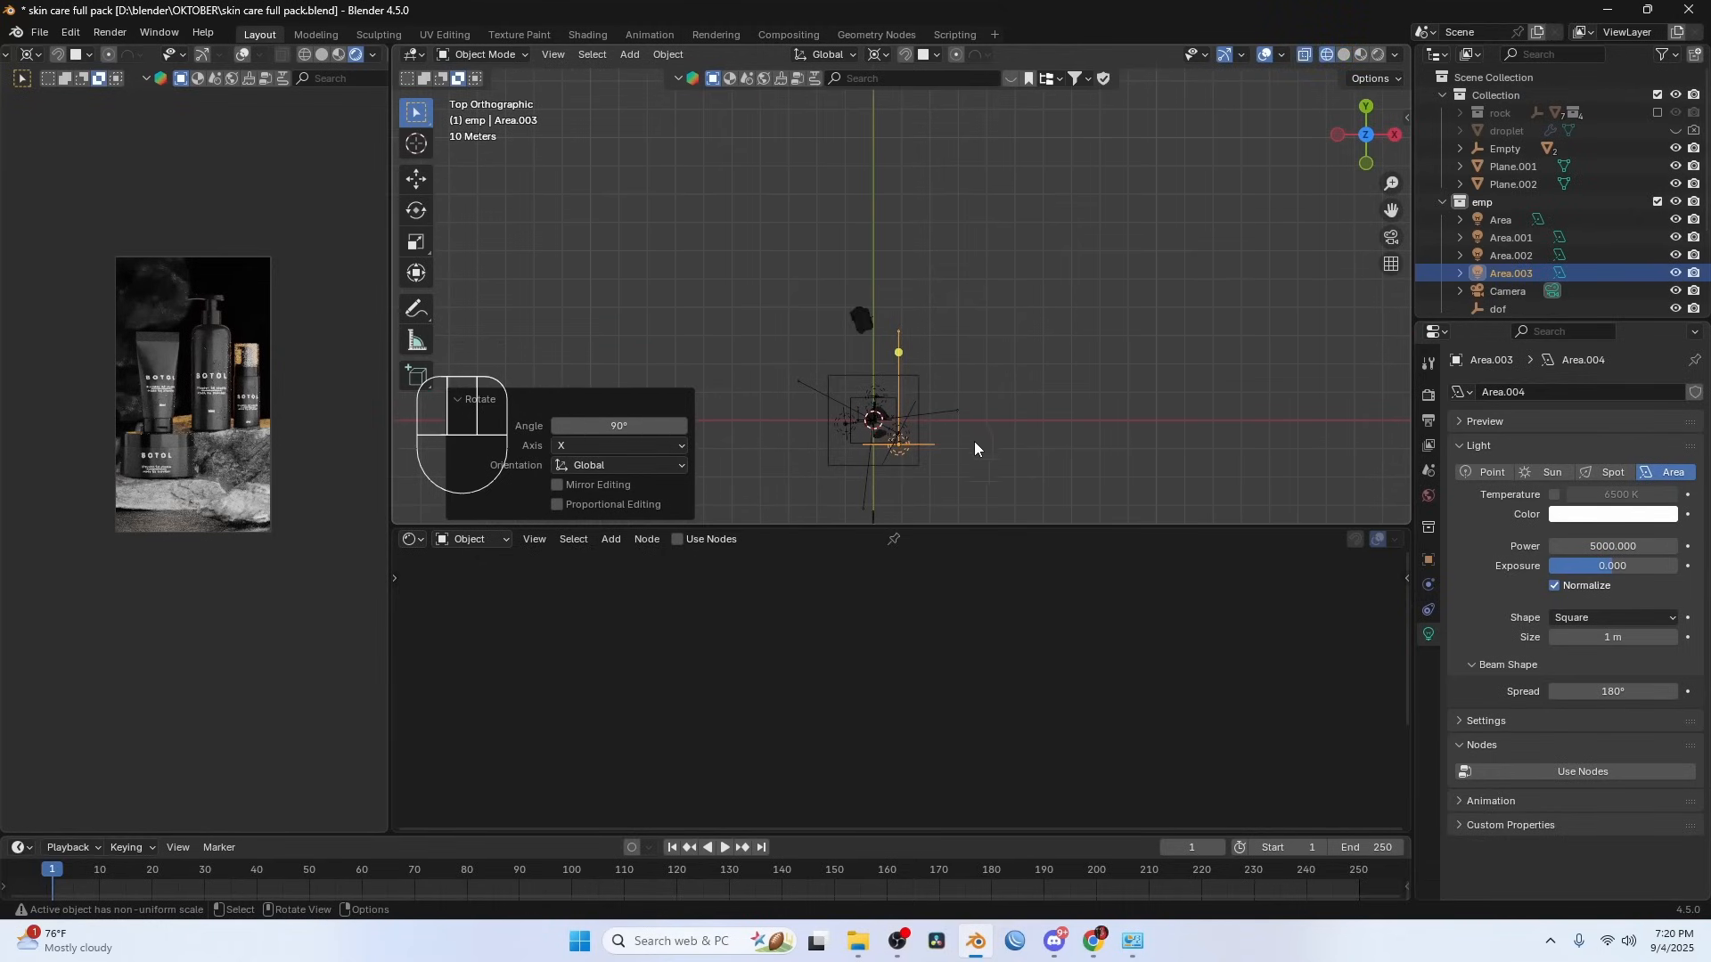
key("g")
left_click(969, 191)
middle_click_drag(972, 188, 942, 375, "shift")
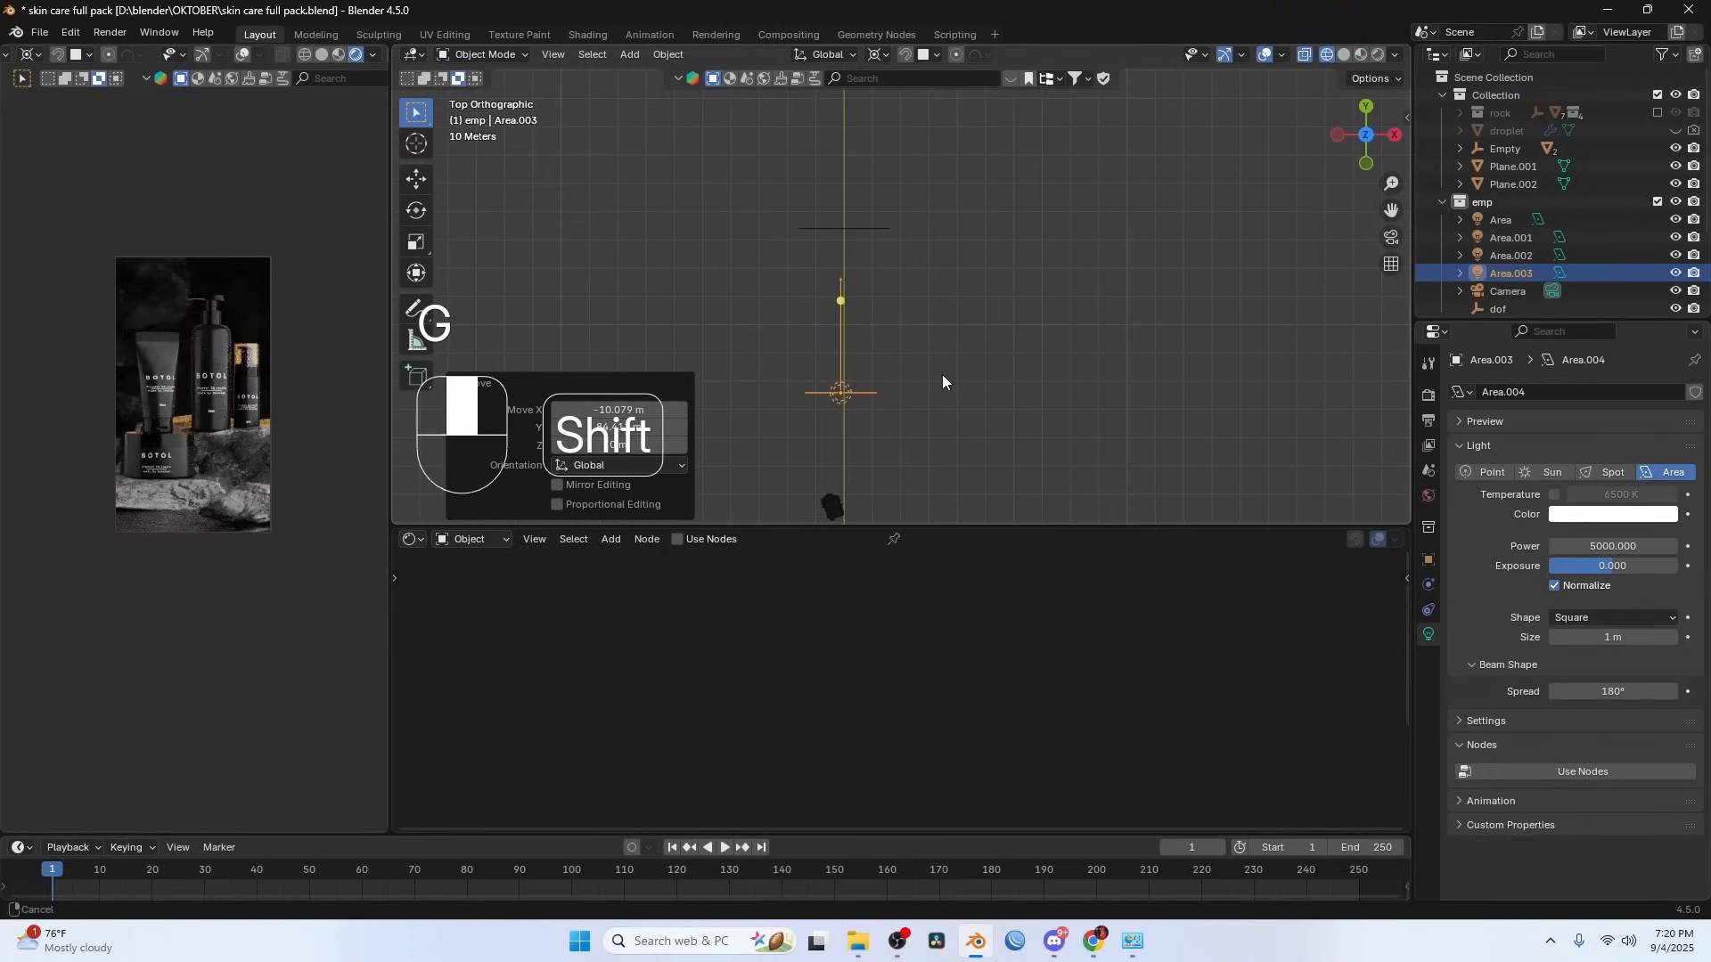
key("g")
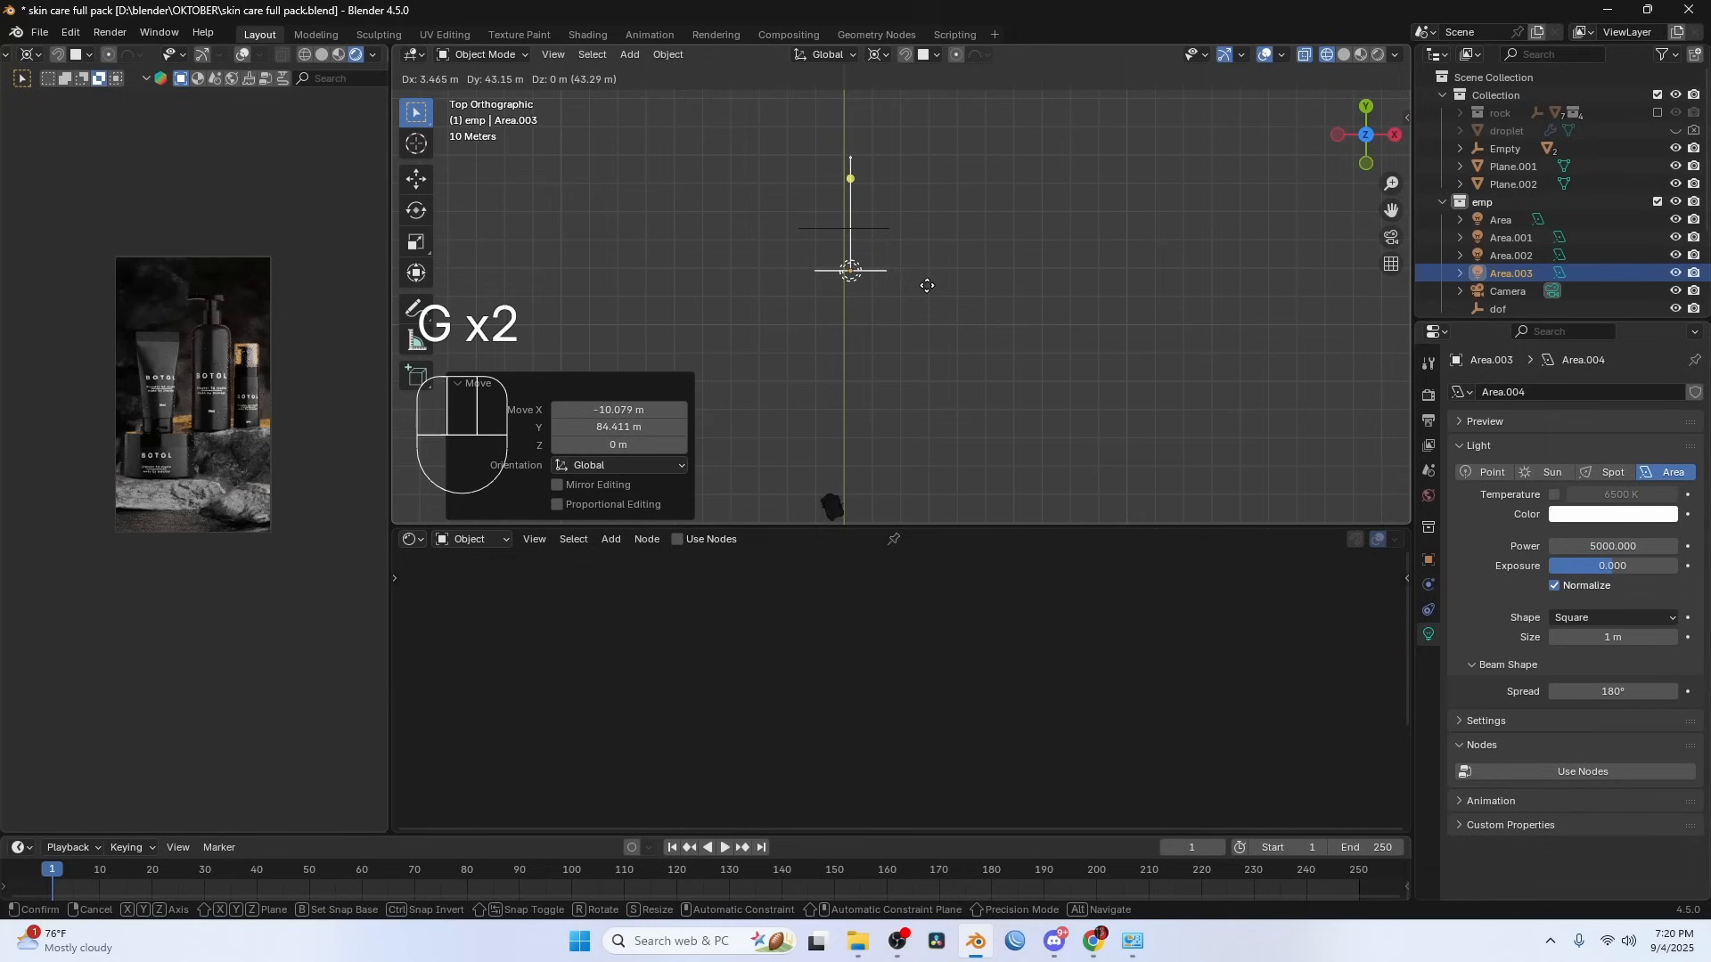
left_click(930, 278)
scroll(930, 278, "down", 3)
middle_click_drag(969, 357, 928, 251, "shift")
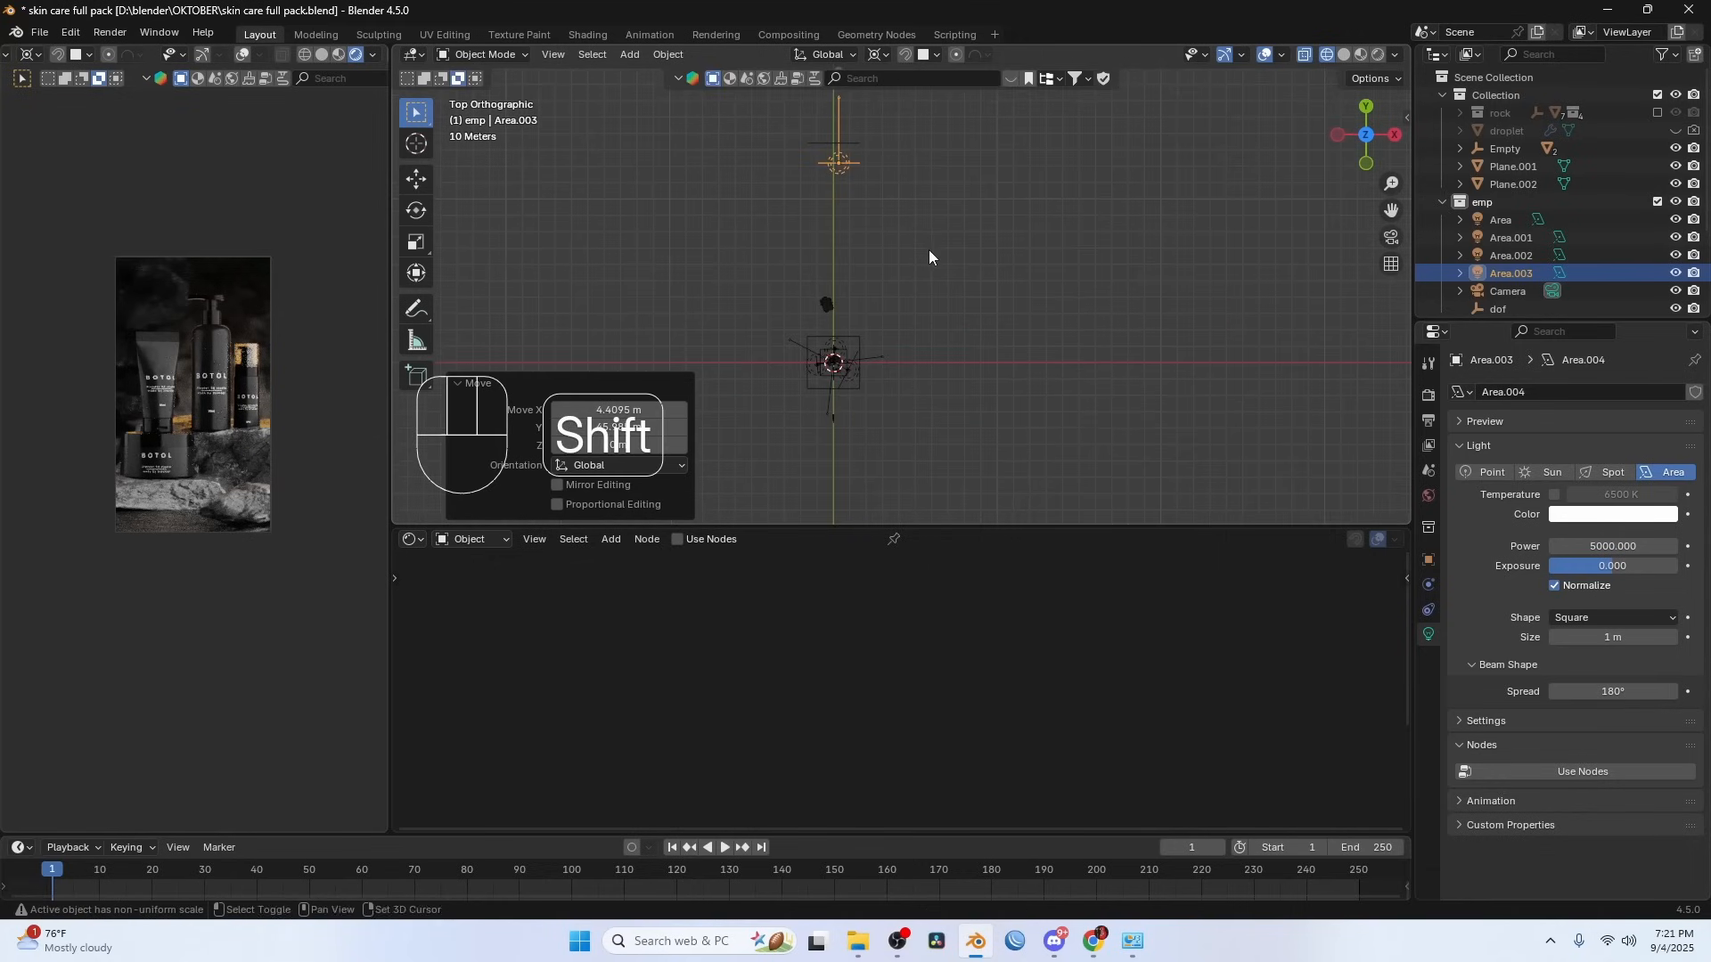
scroll(928, 257, "up", 2)
scroll(152, 303, "up", 3)
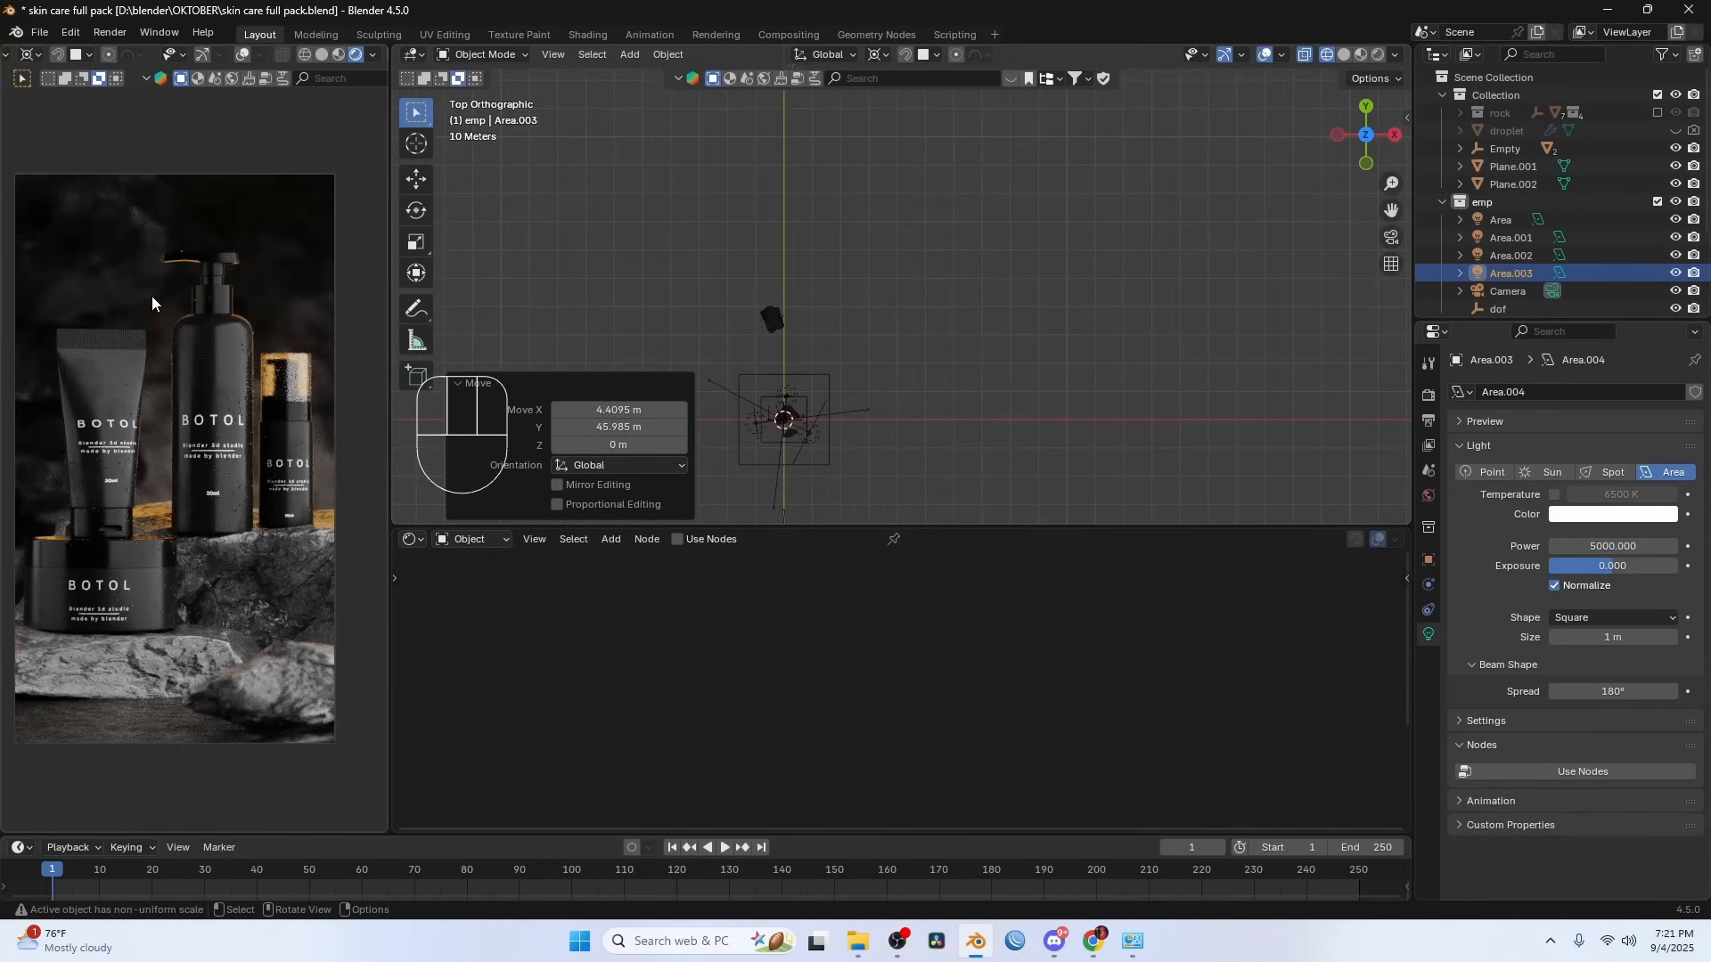
- Duplicate the third area light in place and move the copy about -1.26 m in X and 30.55 m in Y, beside the background rock
left_click(756, 424)
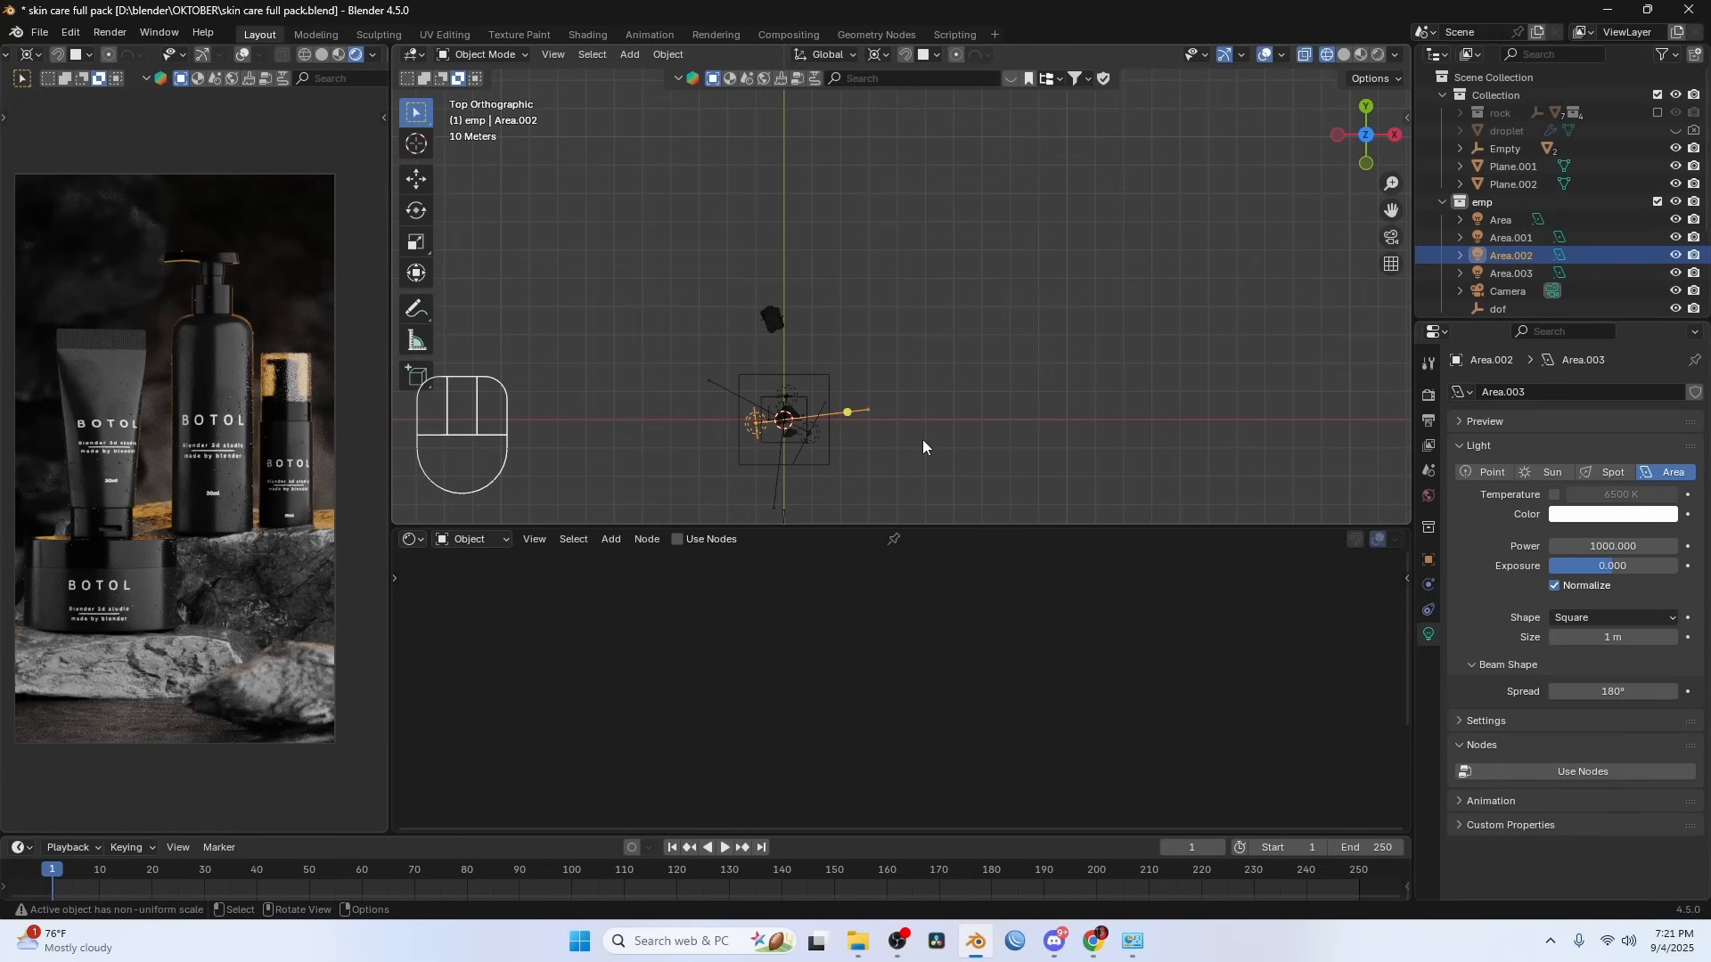
key("g")
key("Escape")
key("shift+d")
key("Escape")
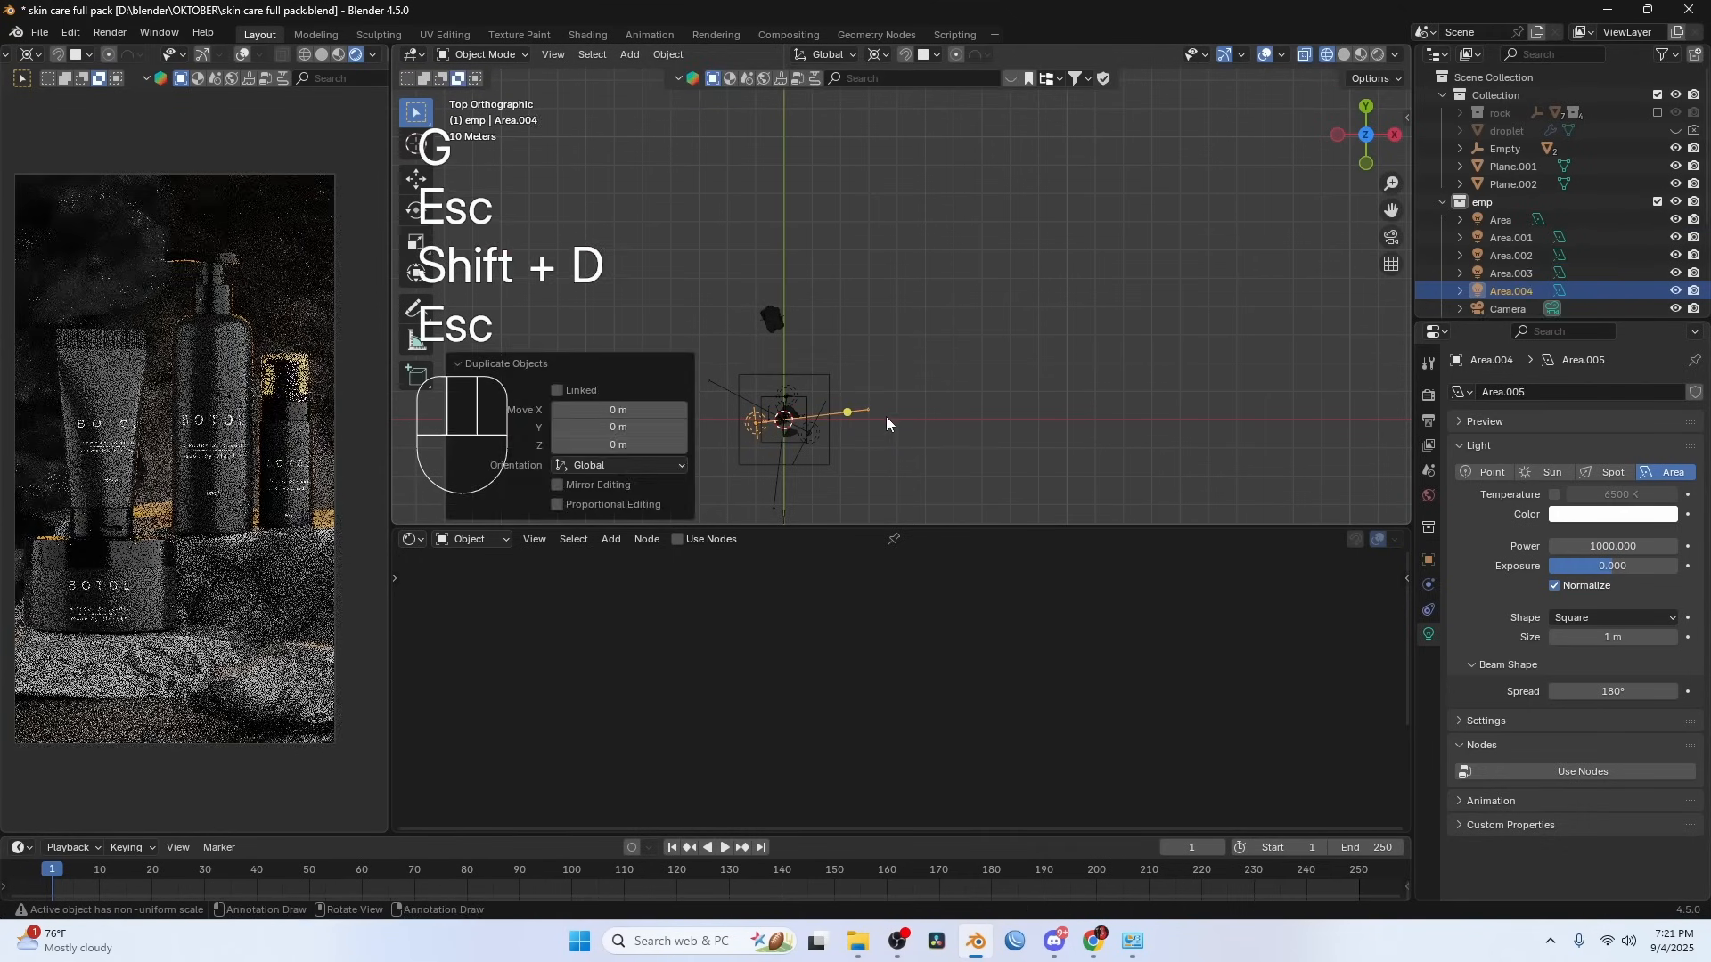
key("g")
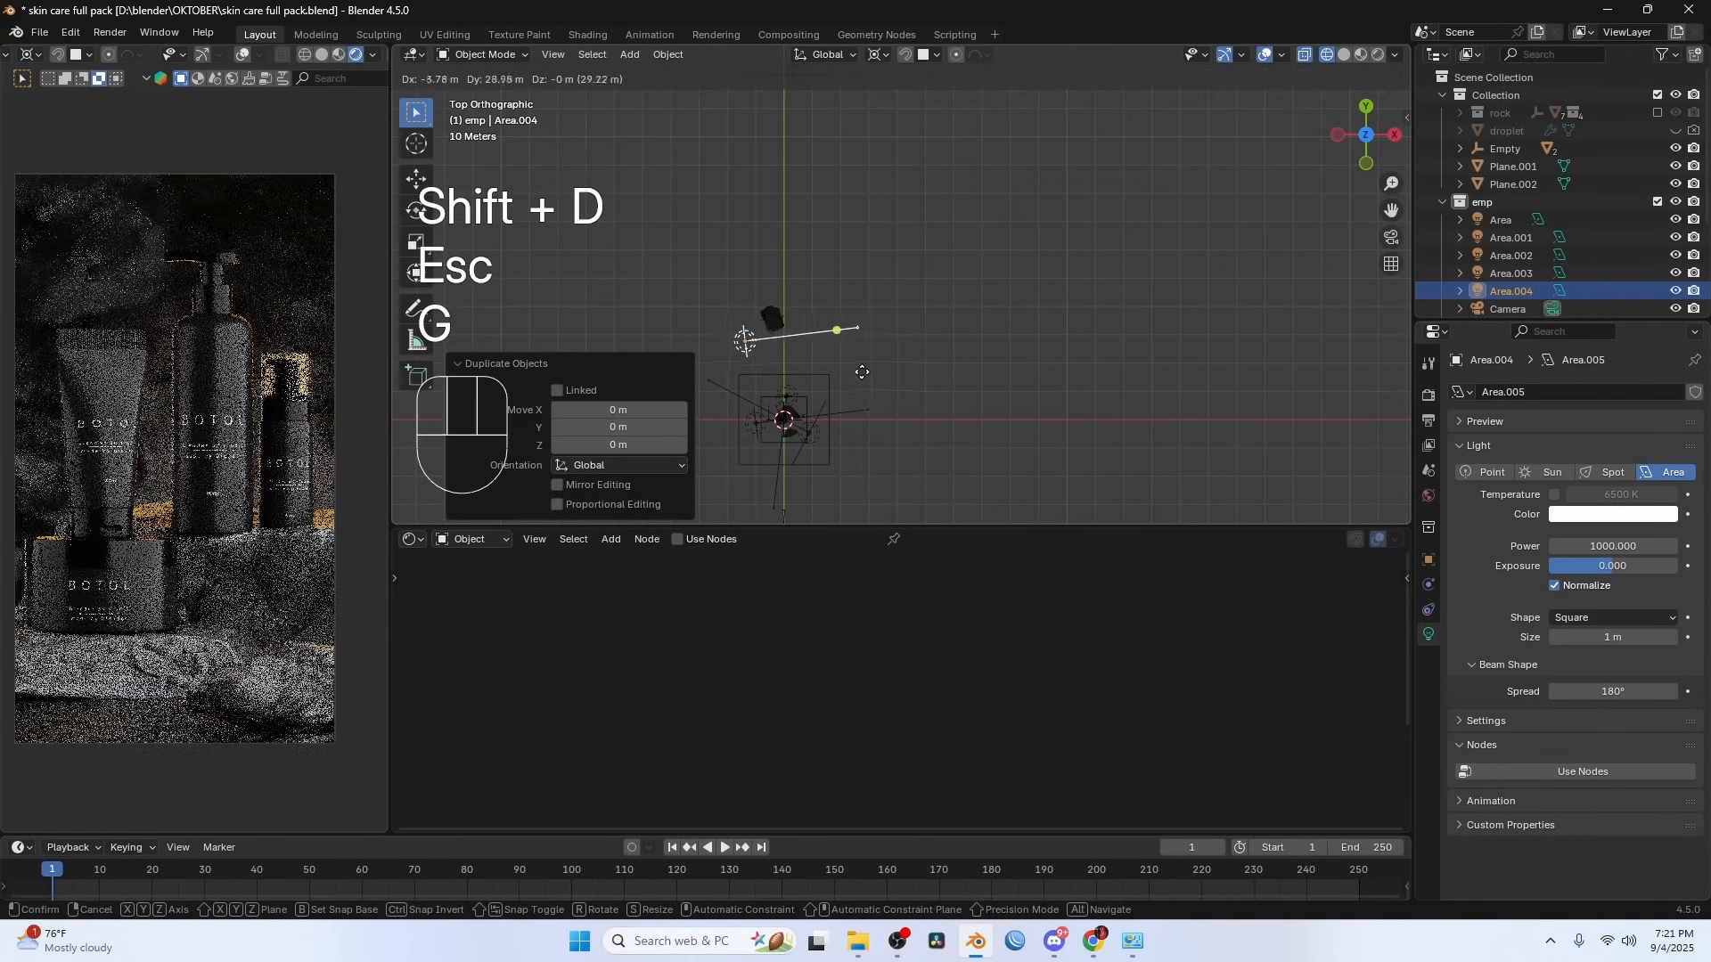
left_click(895, 350)
- Rotate the fifth area light about -26.5° around its own centre and shift it about 4.72 m in X and -0.63 m in Y
key("r")
right_click(894, 327)
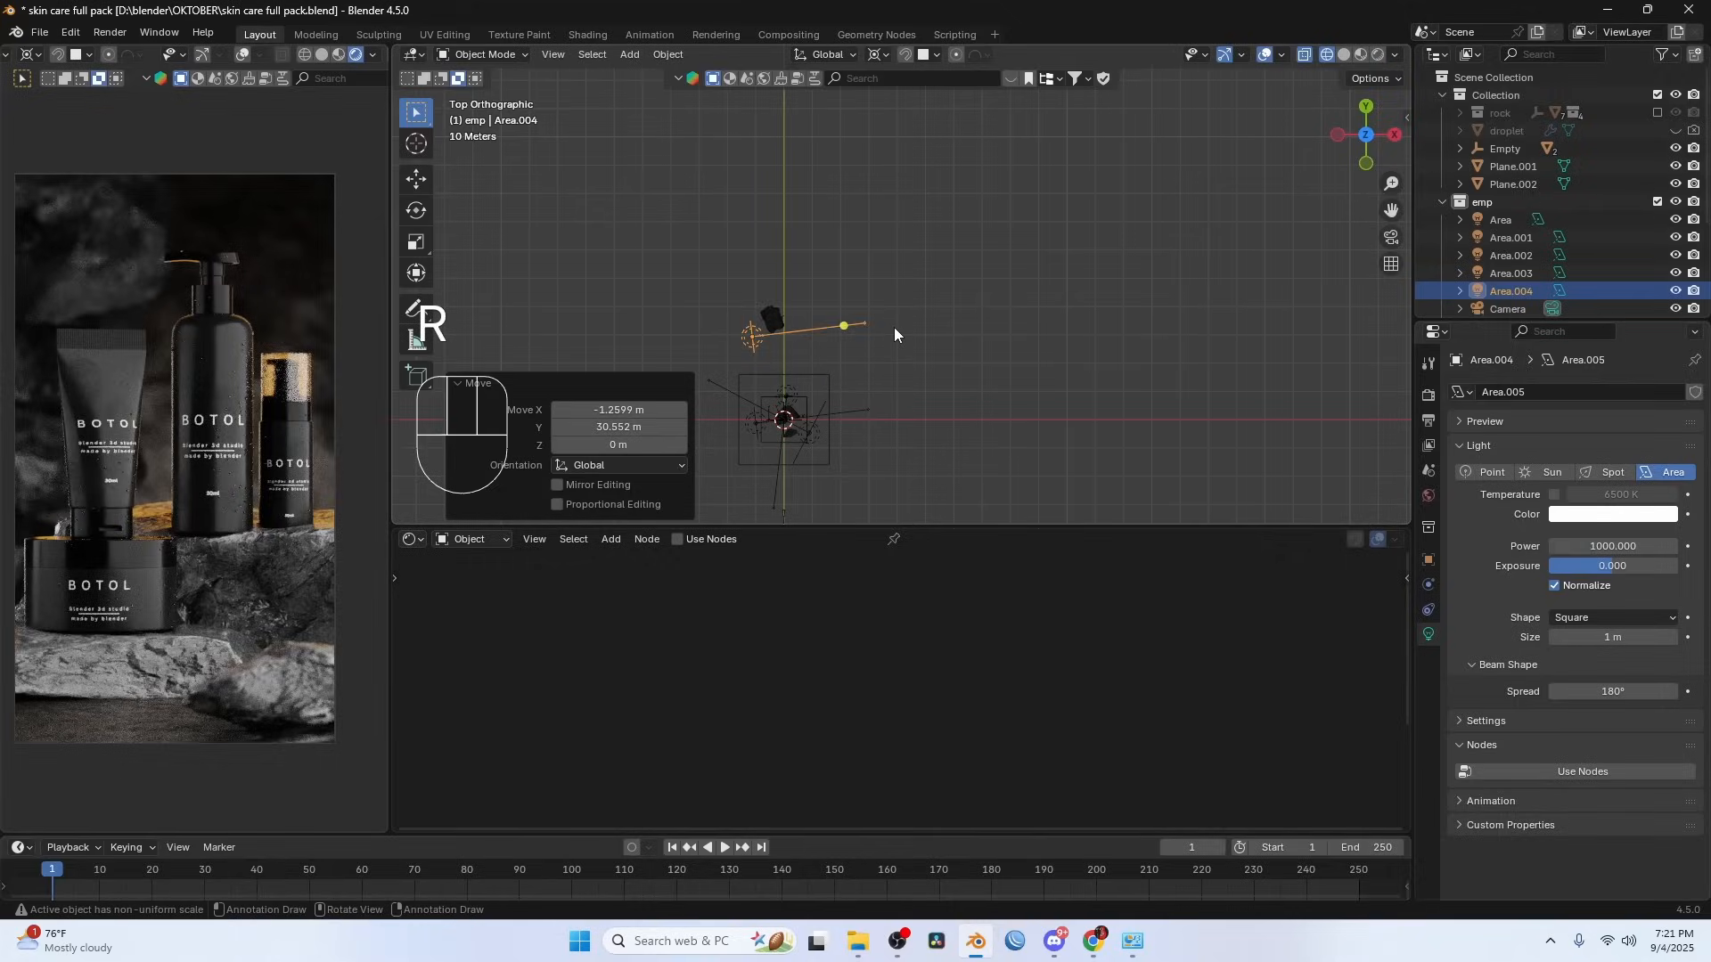
key("period")
left_click(895, 250)
key("r")
left_click(866, 312)
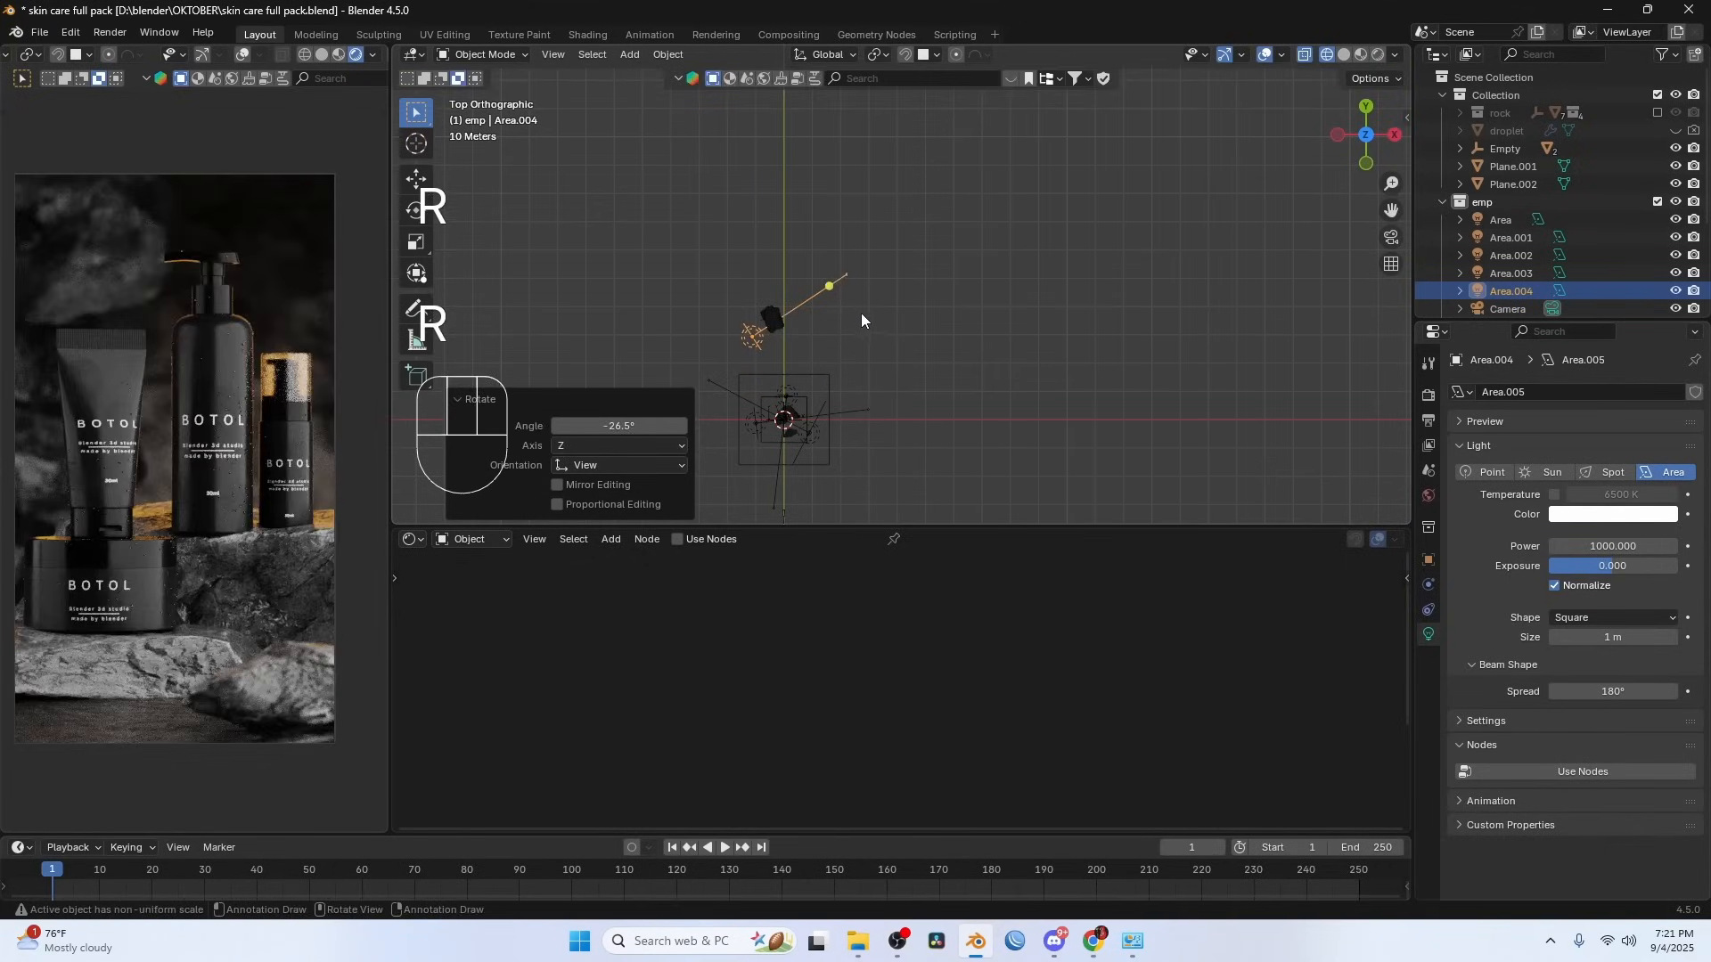
key("g")
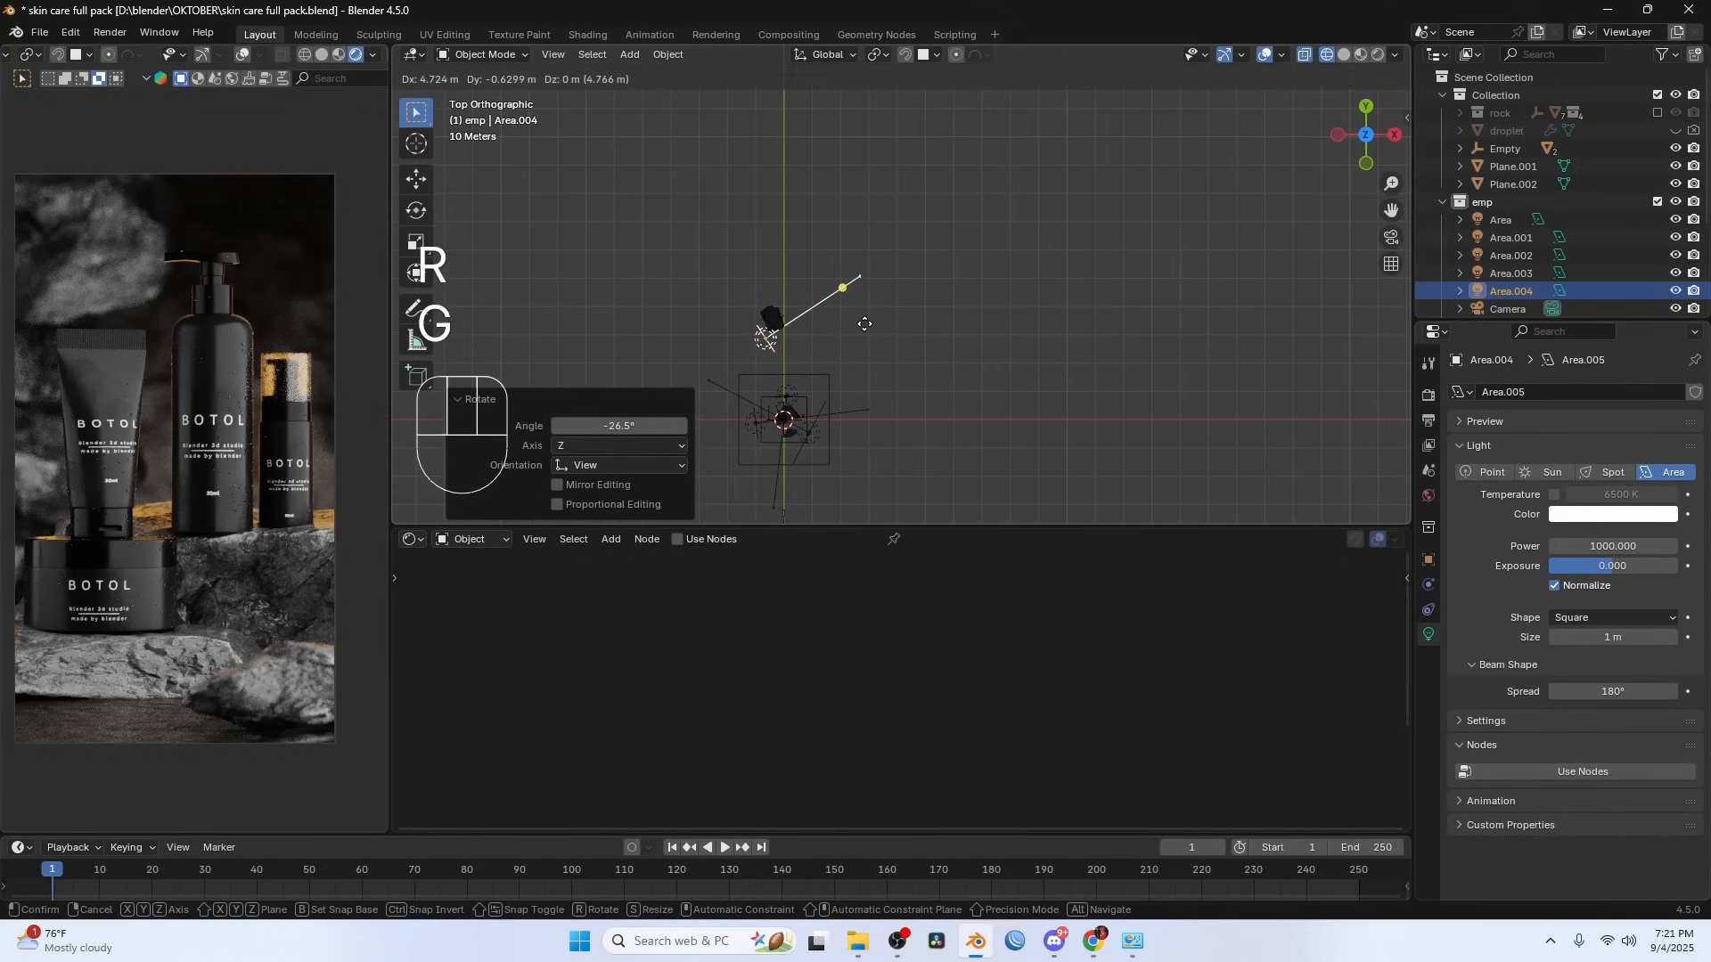
left_click(864, 324)
scroll(868, 334, "down", 3)
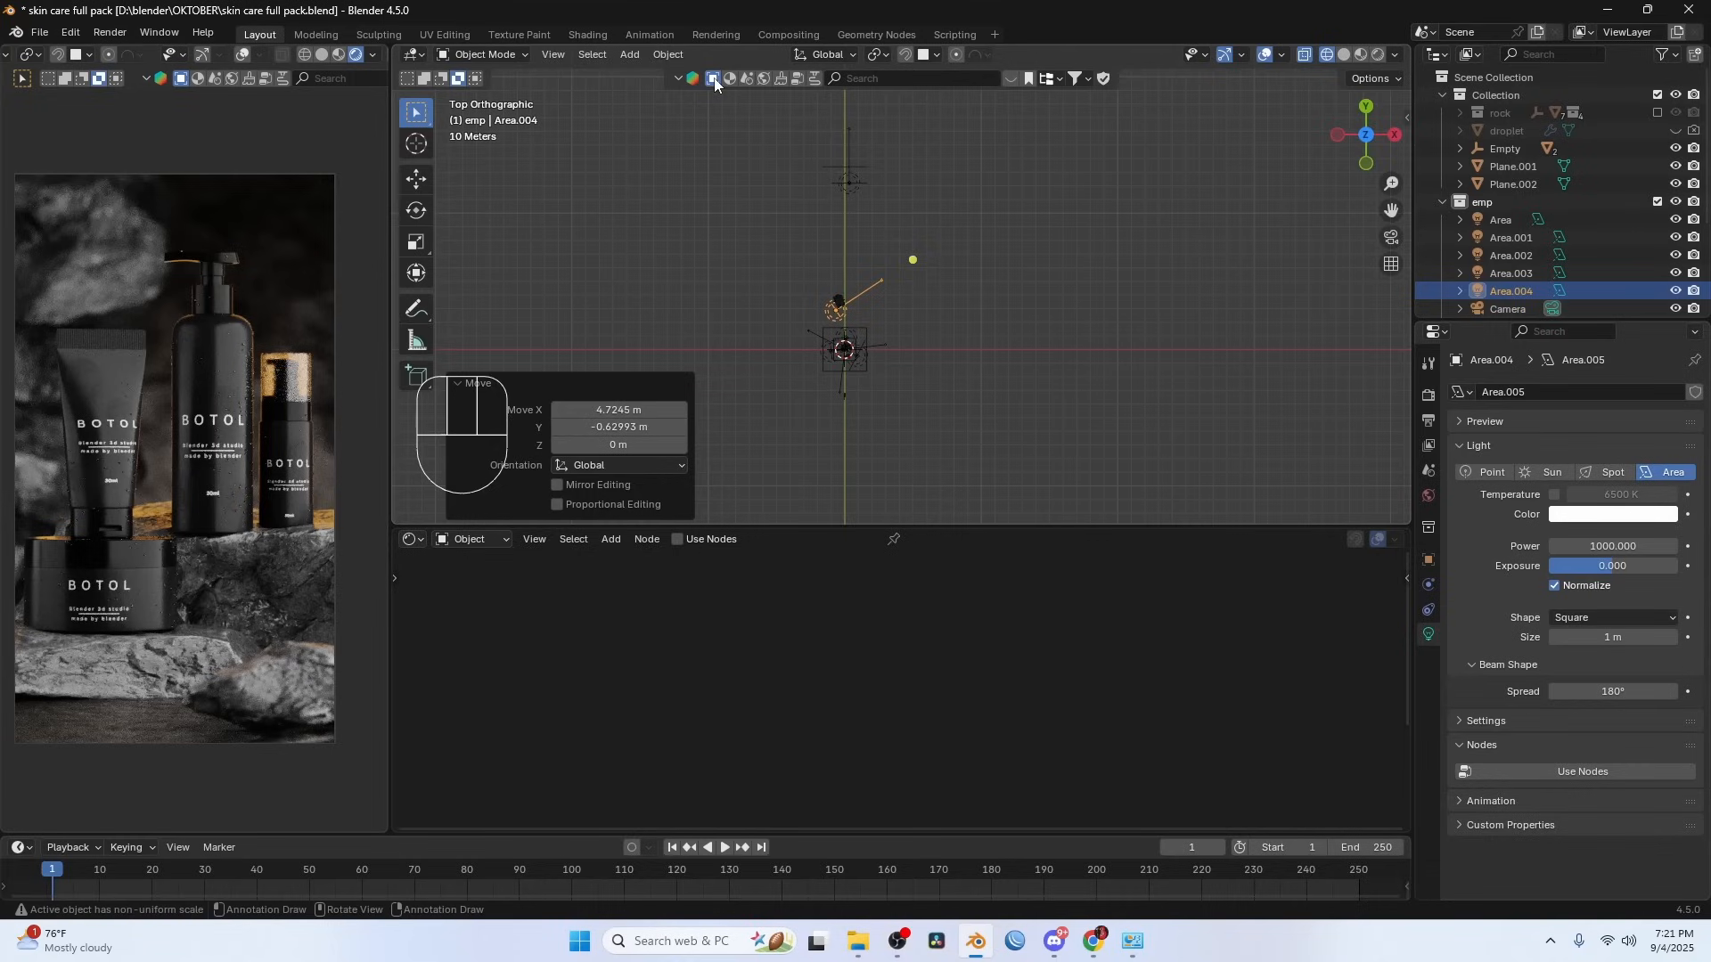
- Search the online asset library for CANDLE, import the Decorated candle model and close the results
left_click(871, 76)
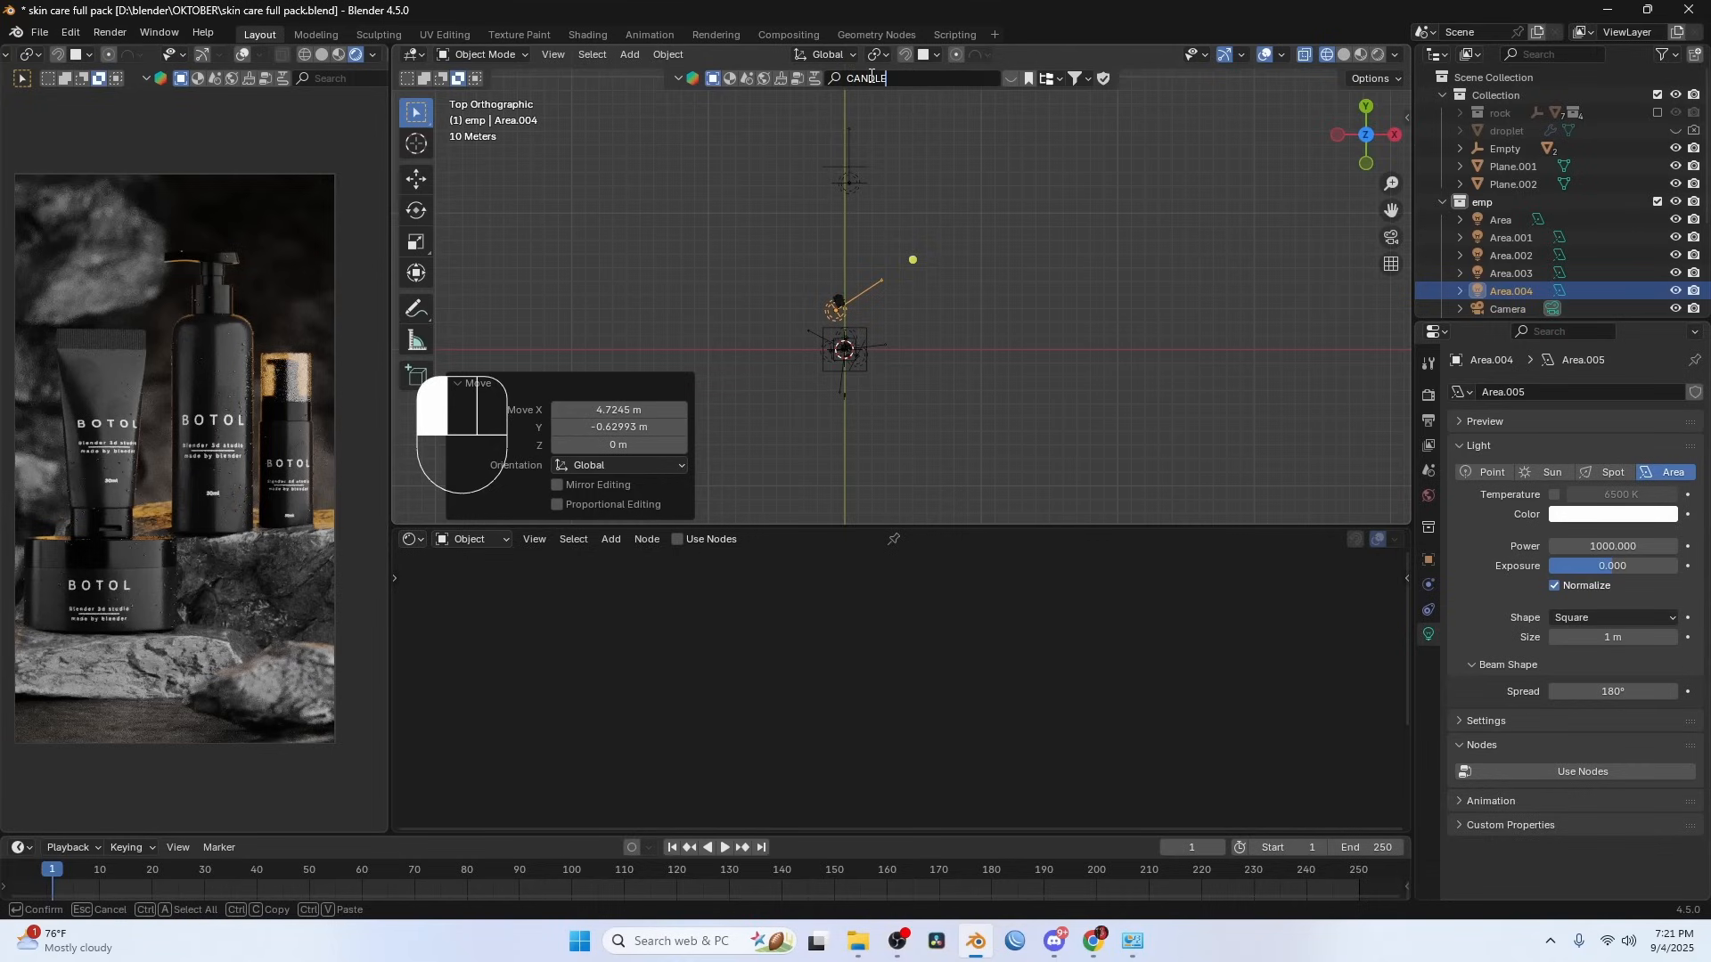
left_click(1086, 79)
left_click(1007, 149)
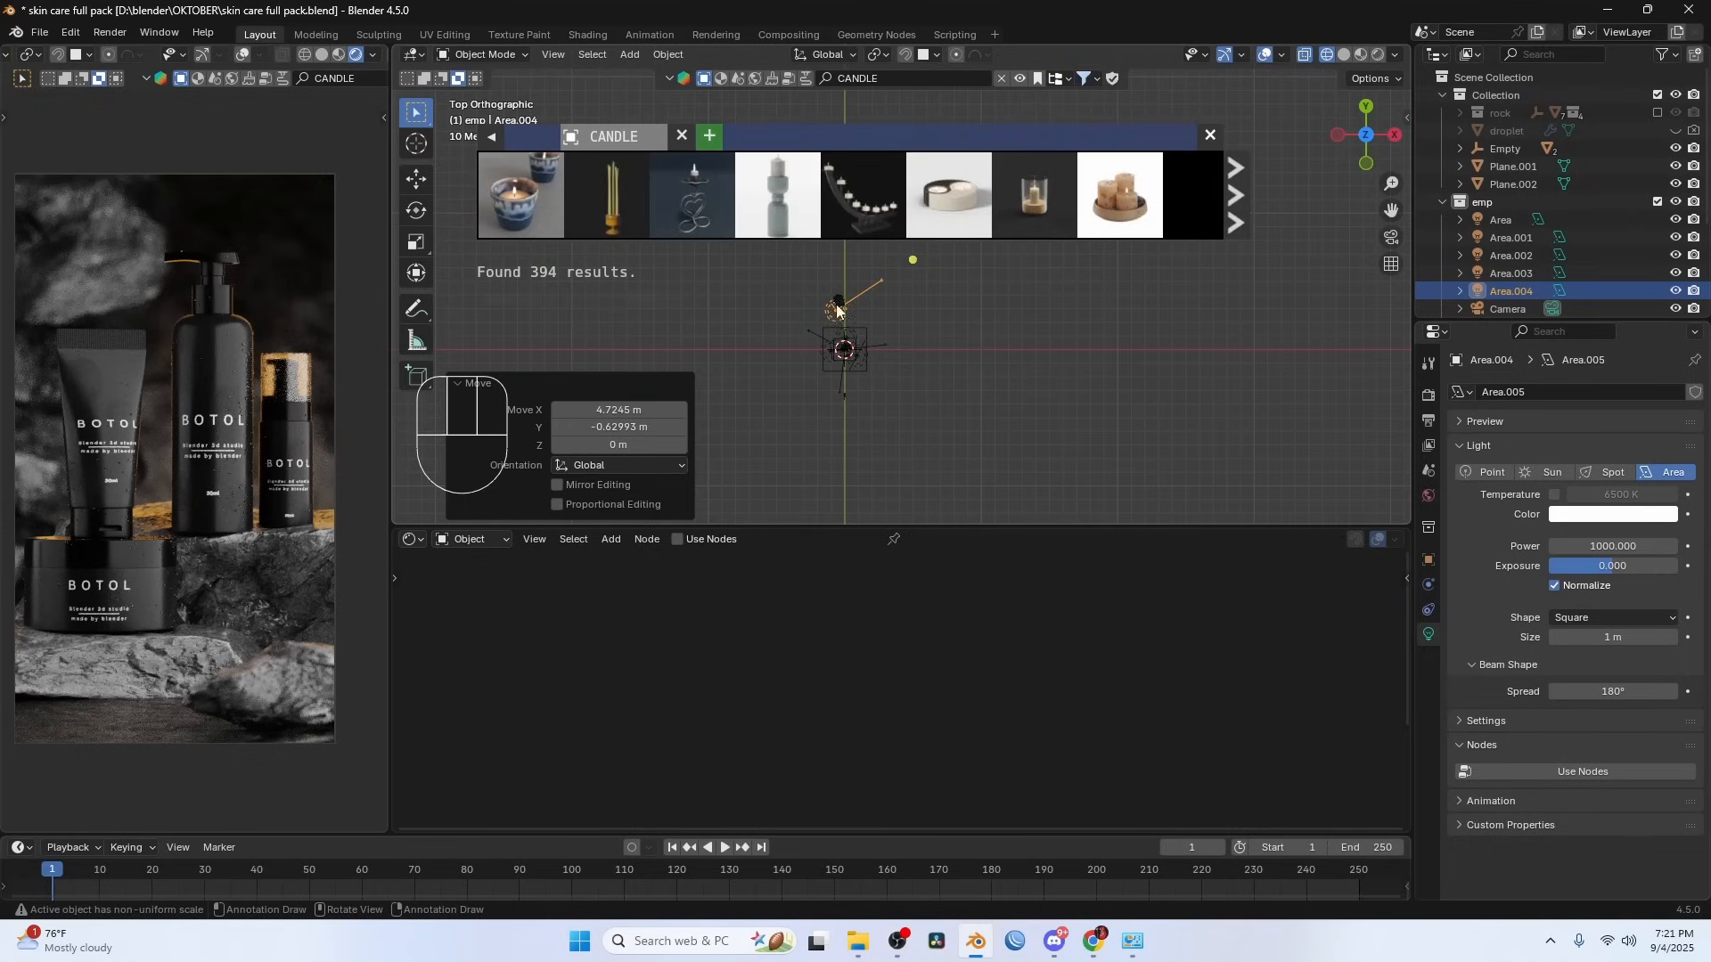
mouse_move(1107, 212)
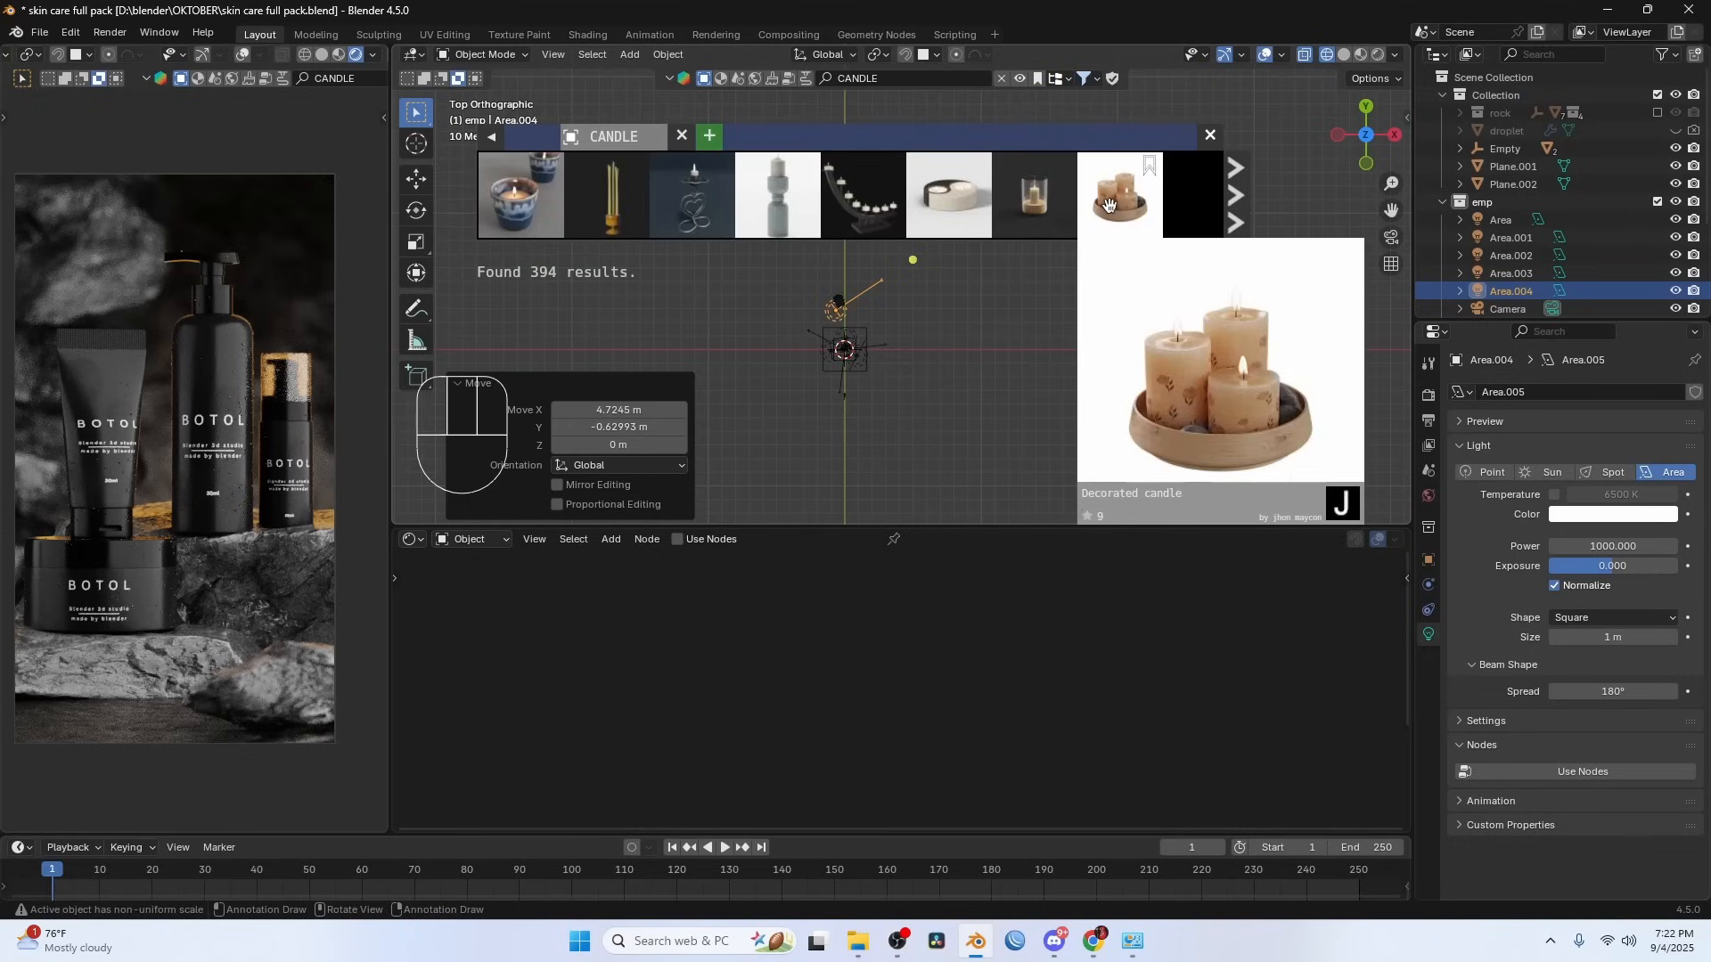
left_click(1107, 204)
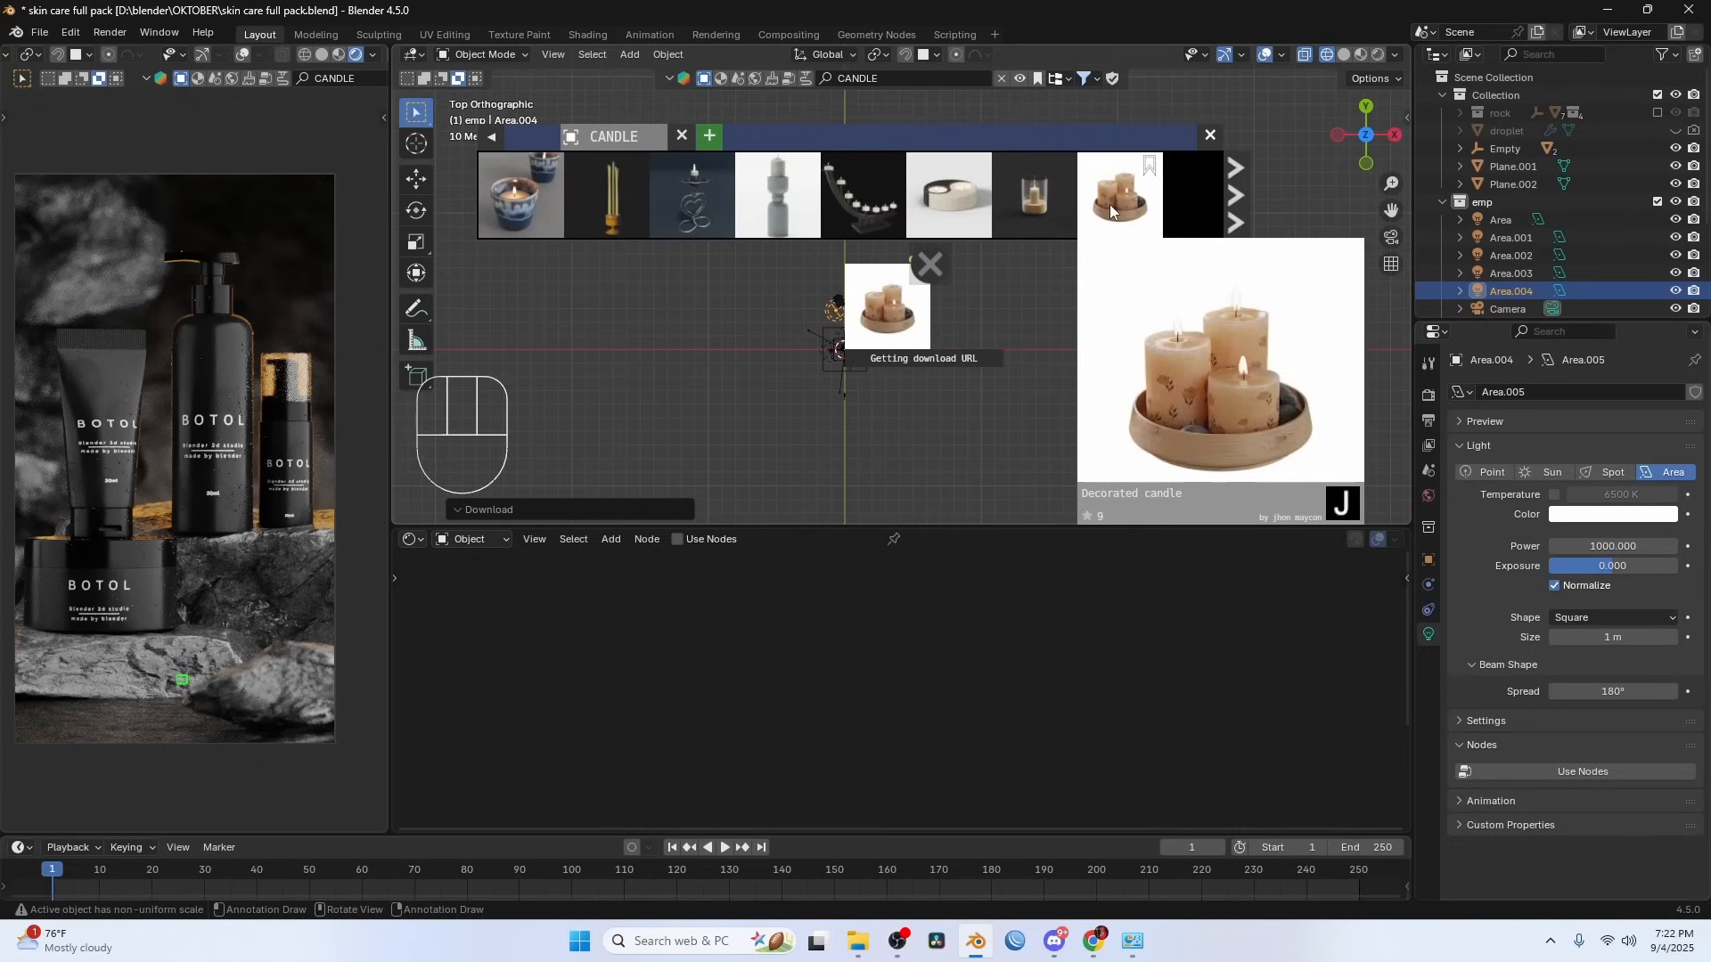
left_click(1211, 137)
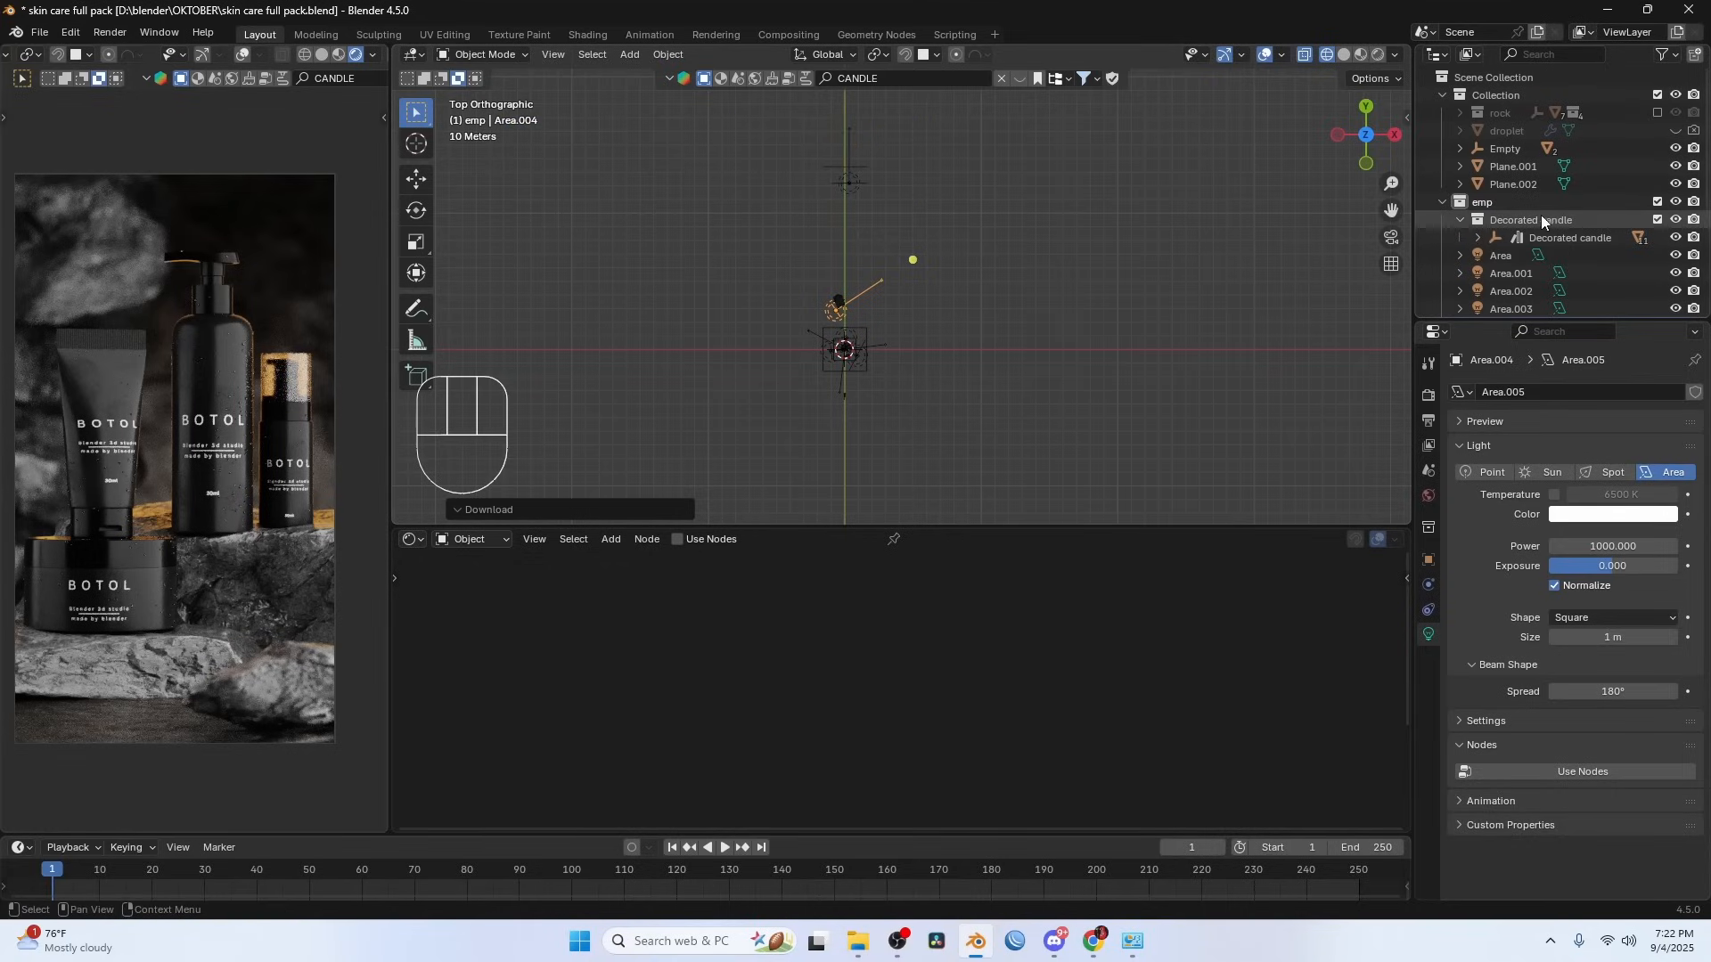
- Select the Decorated candle empty and scale it up to about 29.46 in front view
left_click(1564, 239)
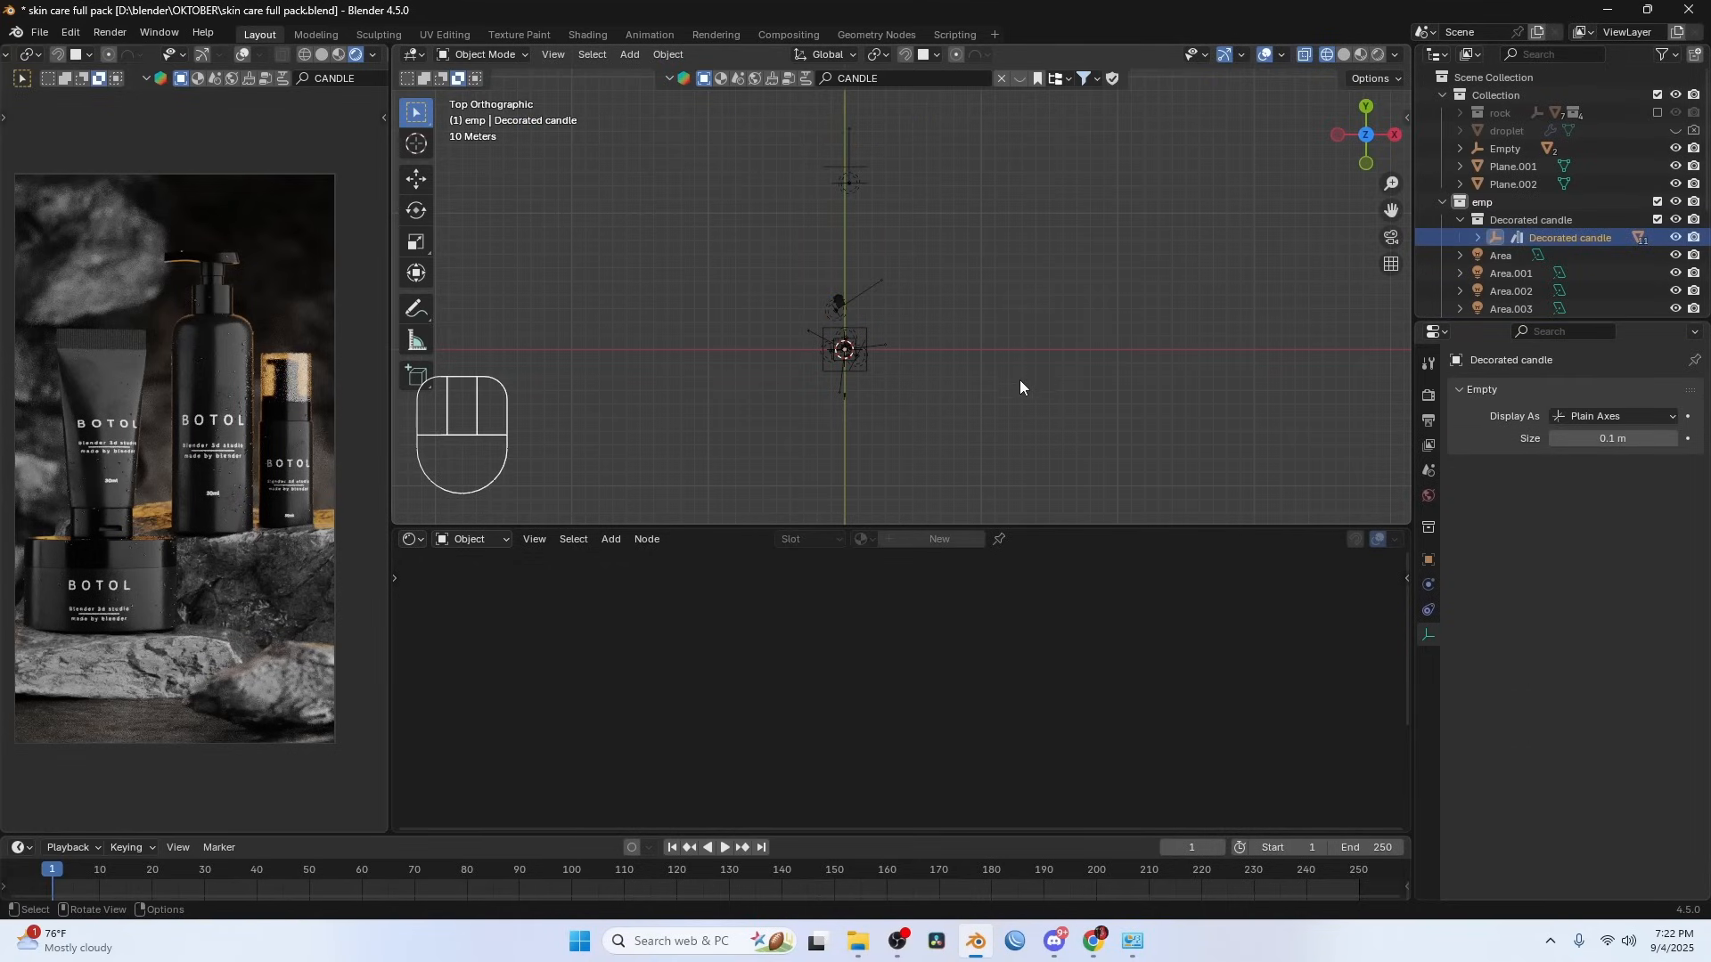
key("grave")
left_click(1037, 483)
key("grave")
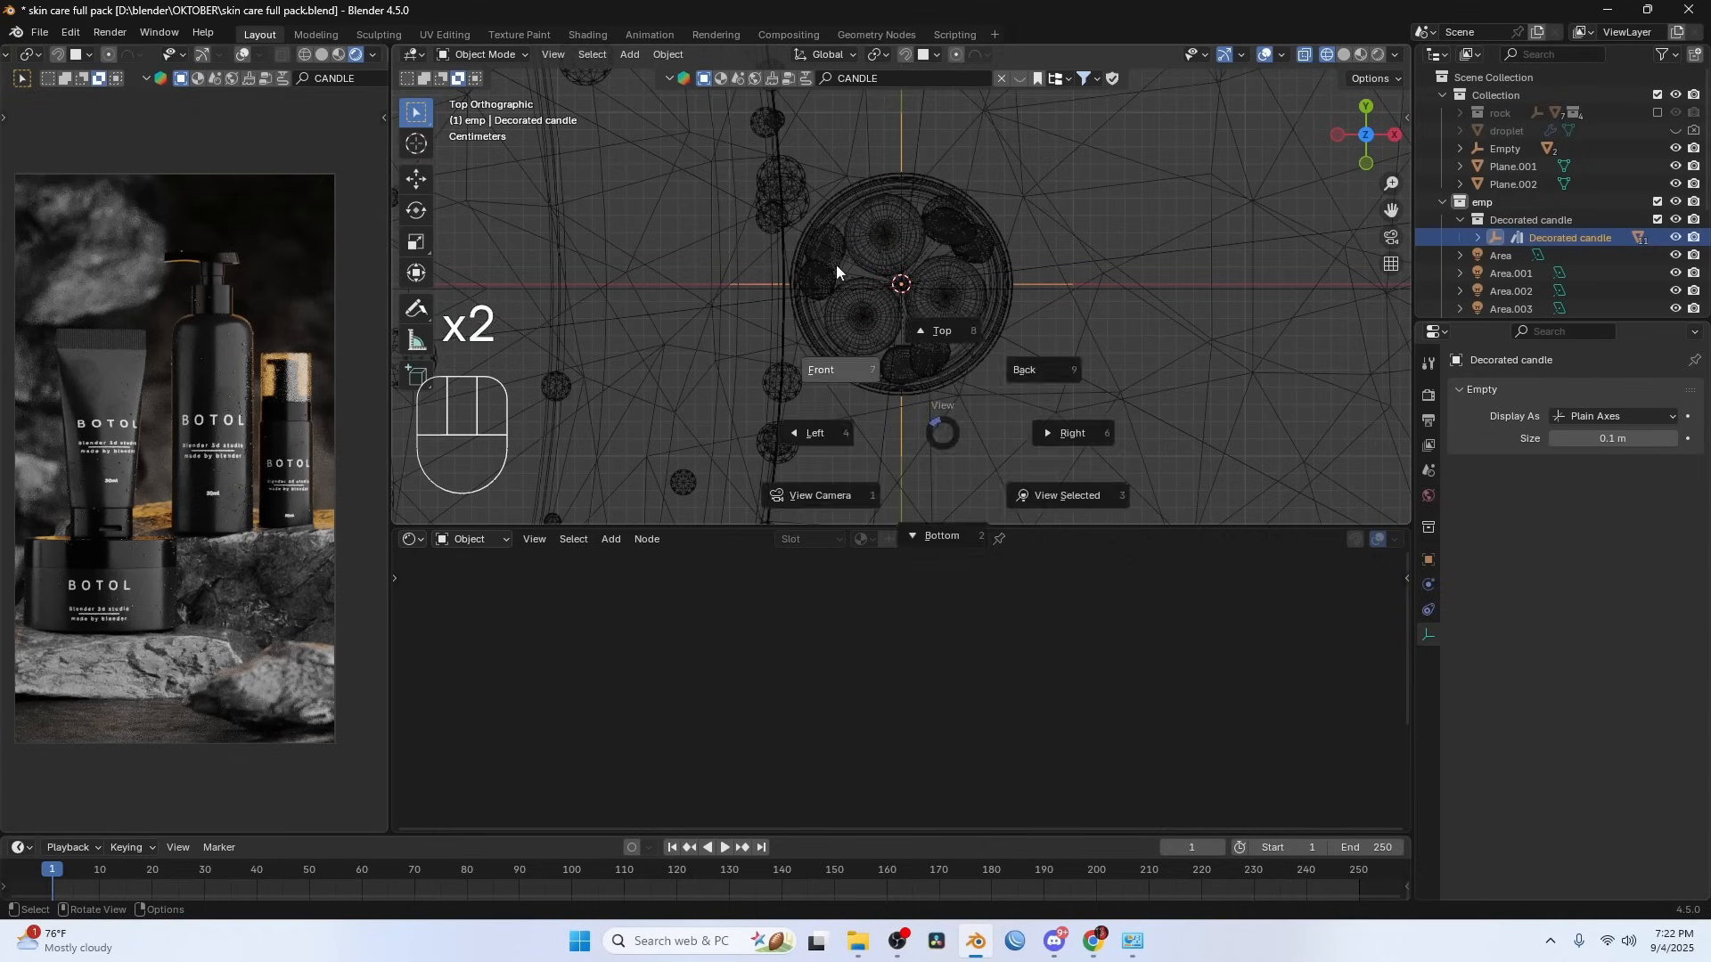
left_click(836, 265)
scroll(944, 295, "down", 10)
key("s")
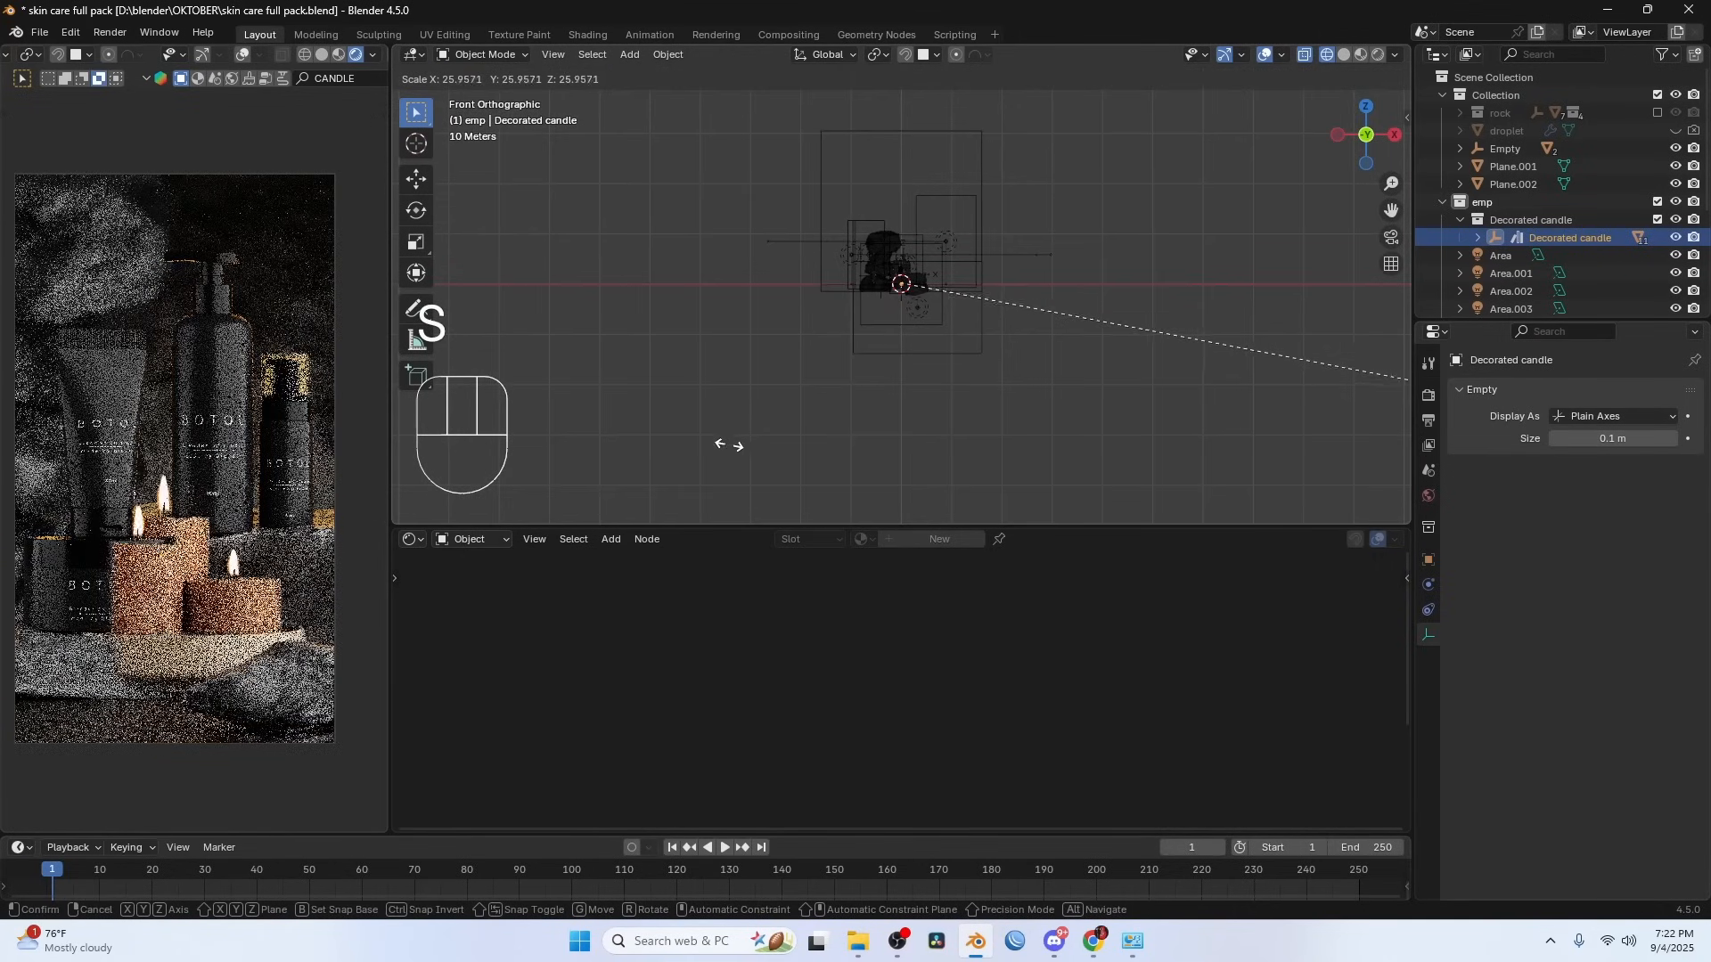
left_click(851, 454)
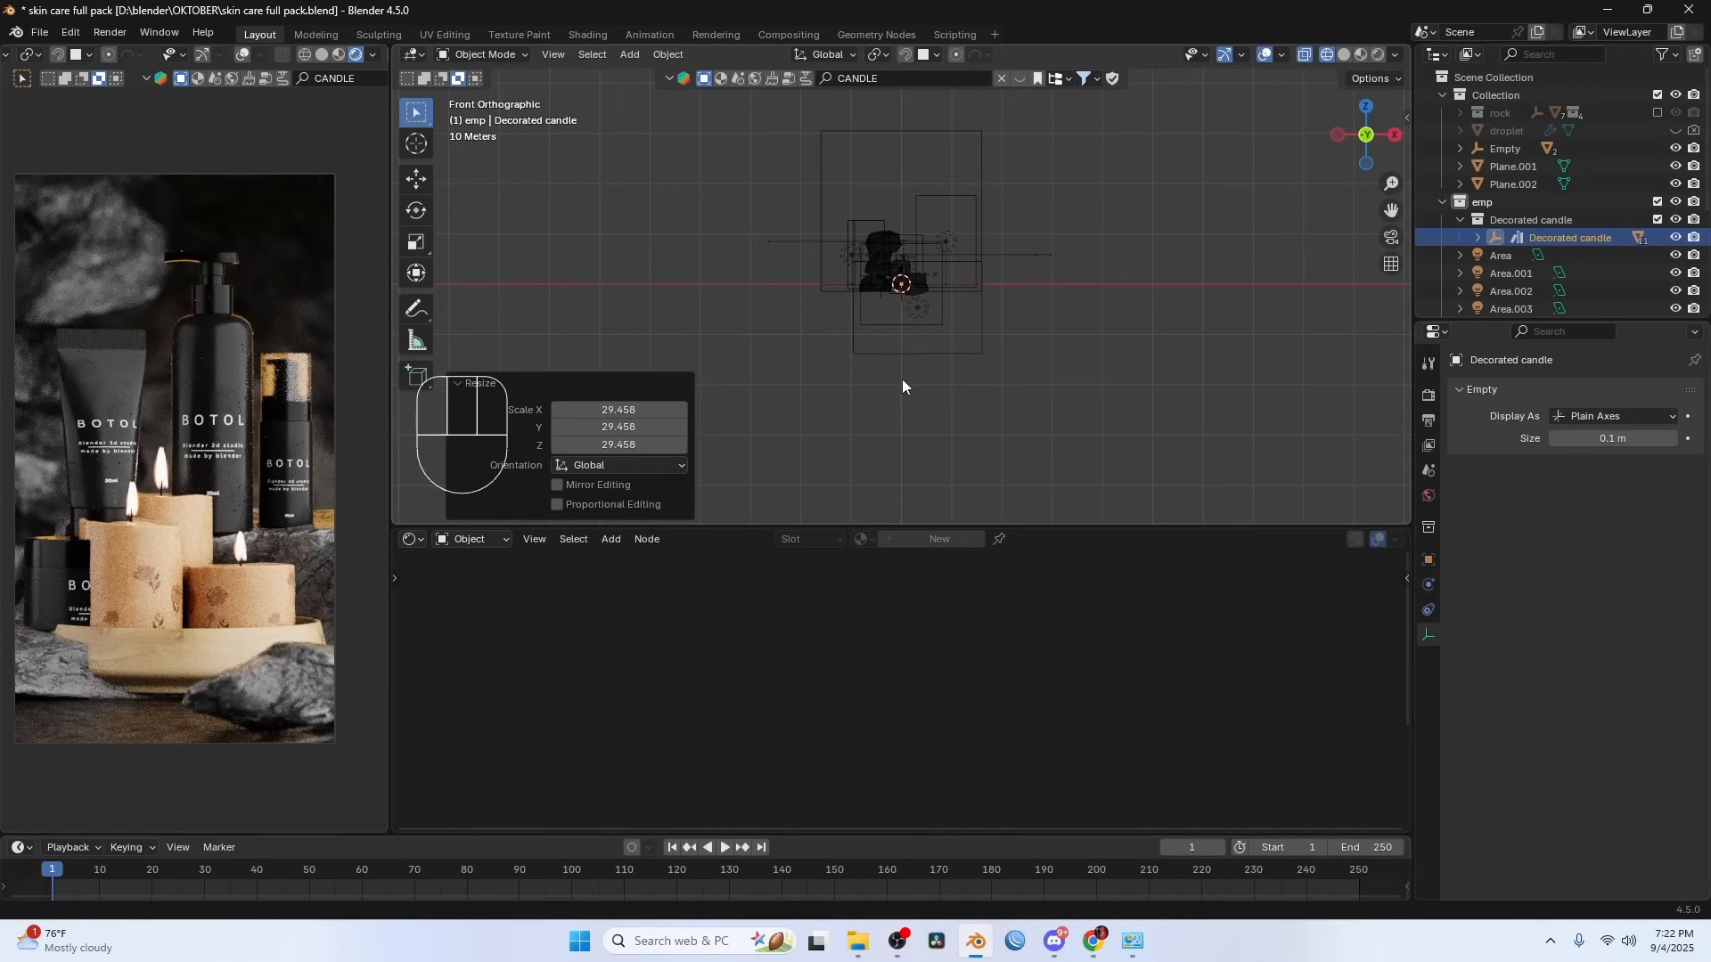
- In top view, move the decorated candle about 3.19 m in X and 22.86 m in Y, behind the products
key("grave")
left_click(910, 218)
key("g")
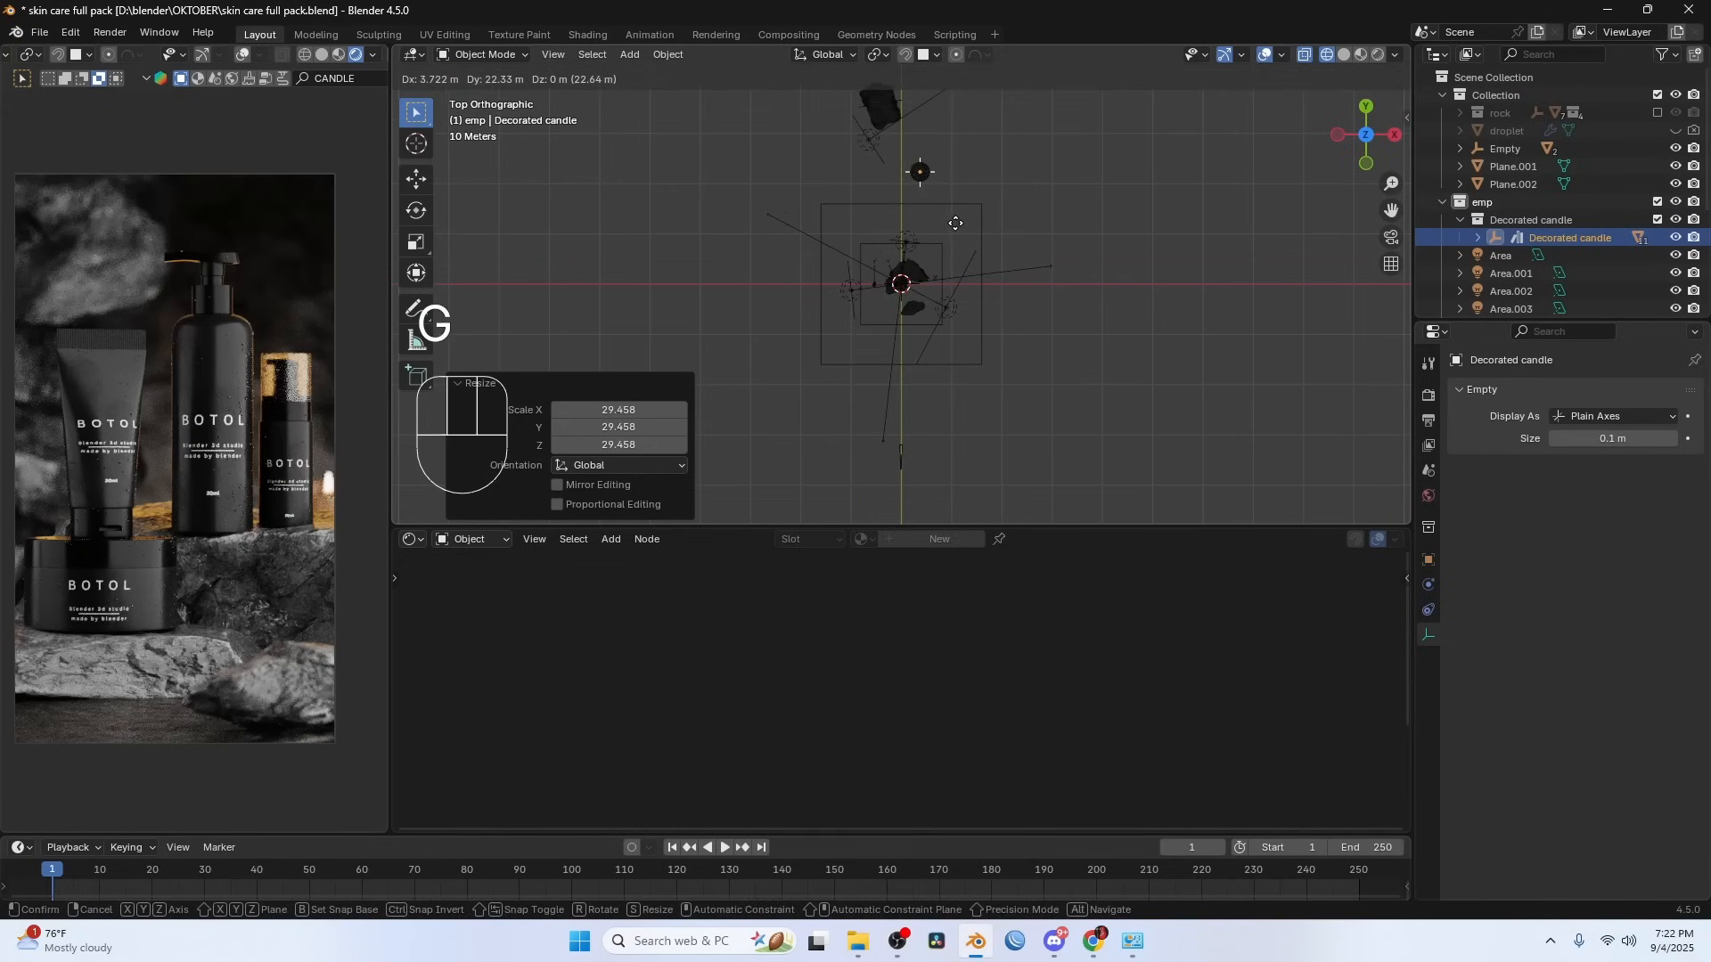
left_click(954, 221)
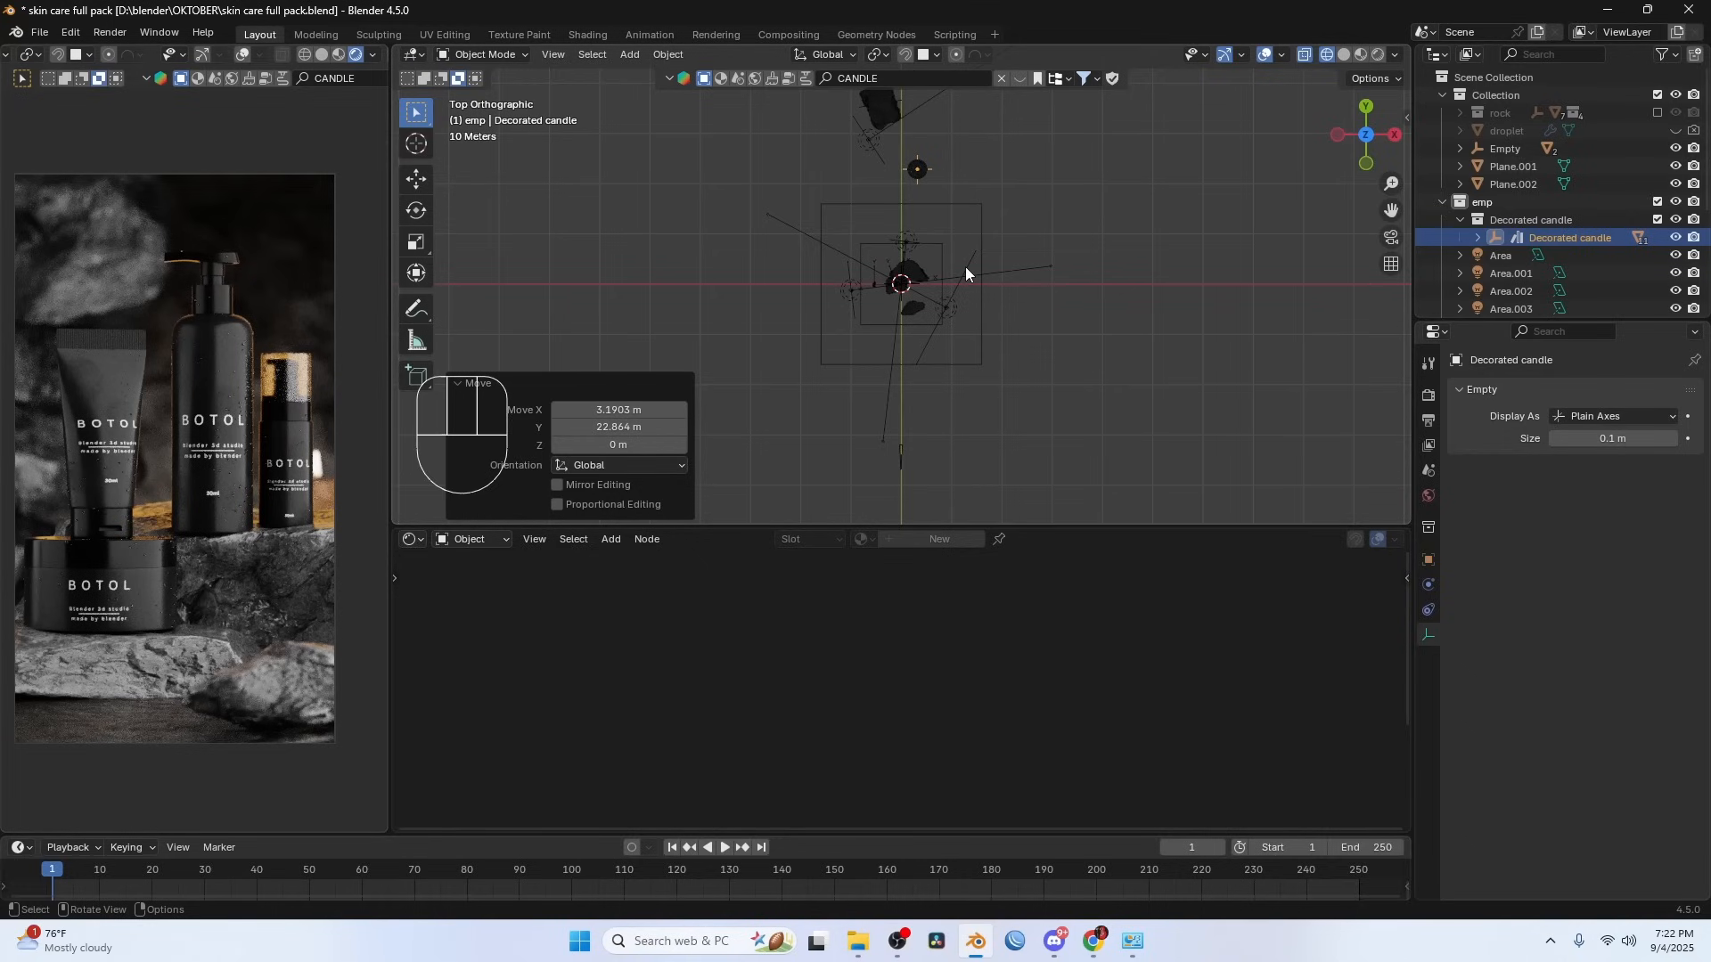
- In front view, raise the decorated candle about 1.24 m along Z
key("KP_1")
key("g")
key("z")
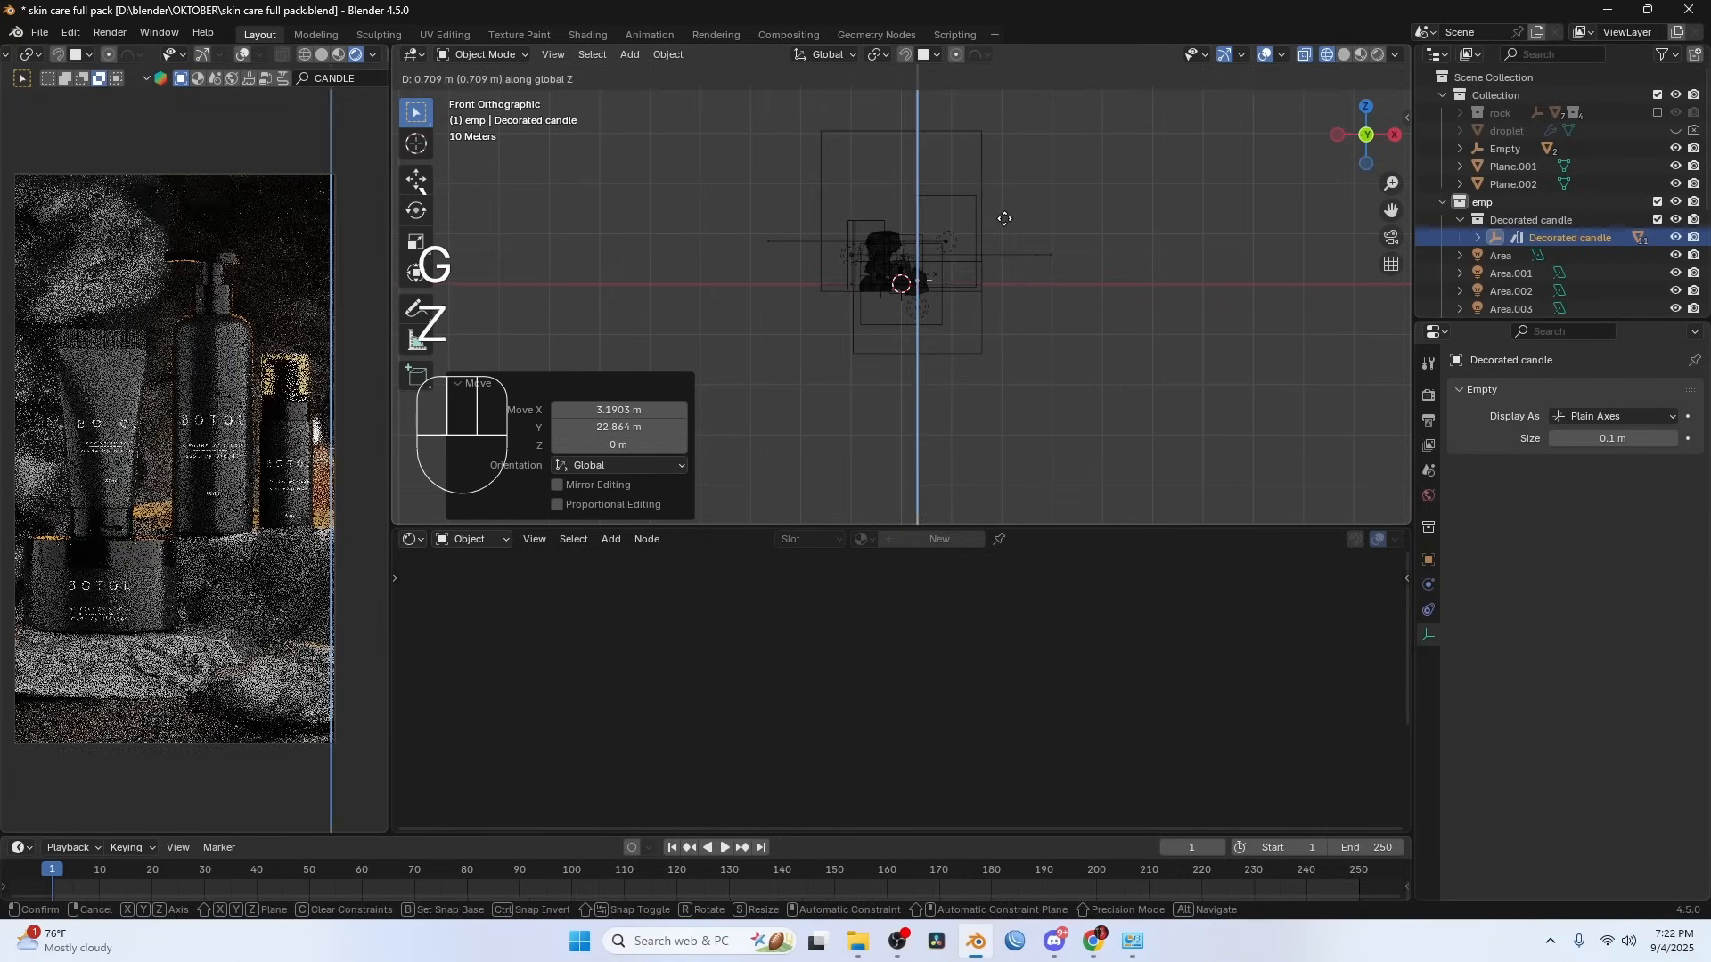
left_click(1005, 216)
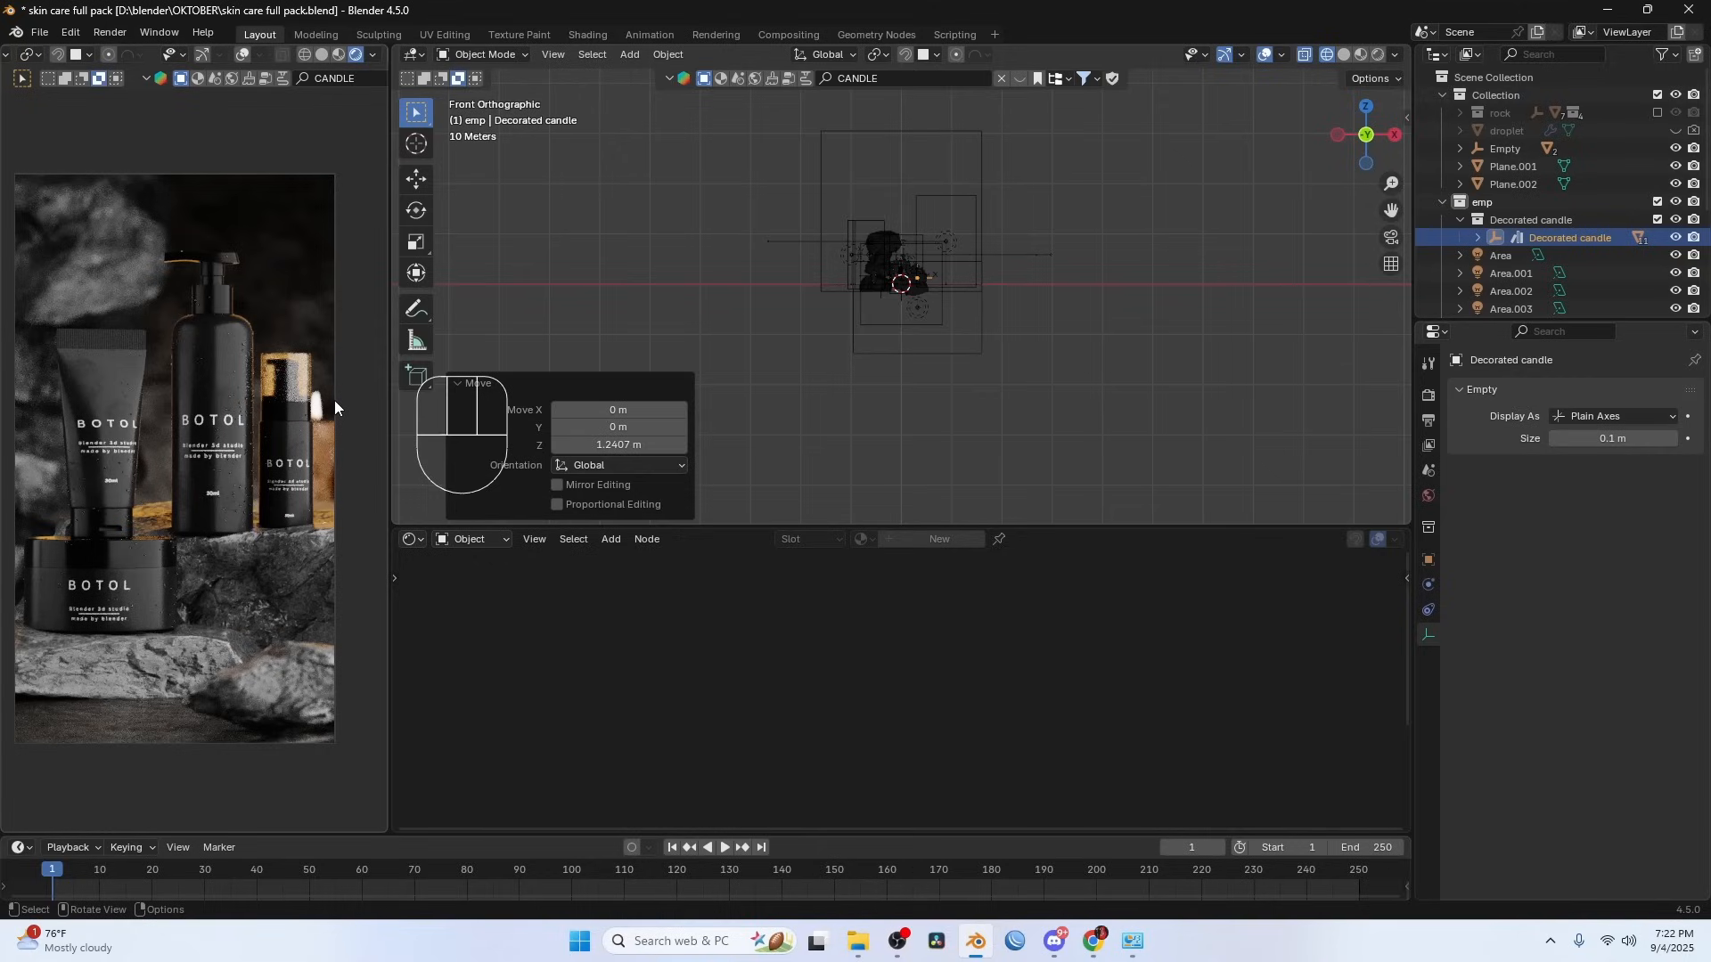
- In top view, add a point light and move it about 3.25 m in X and 22.75 m in Y, onto the candle
key("KP_7")
key("shift+a")
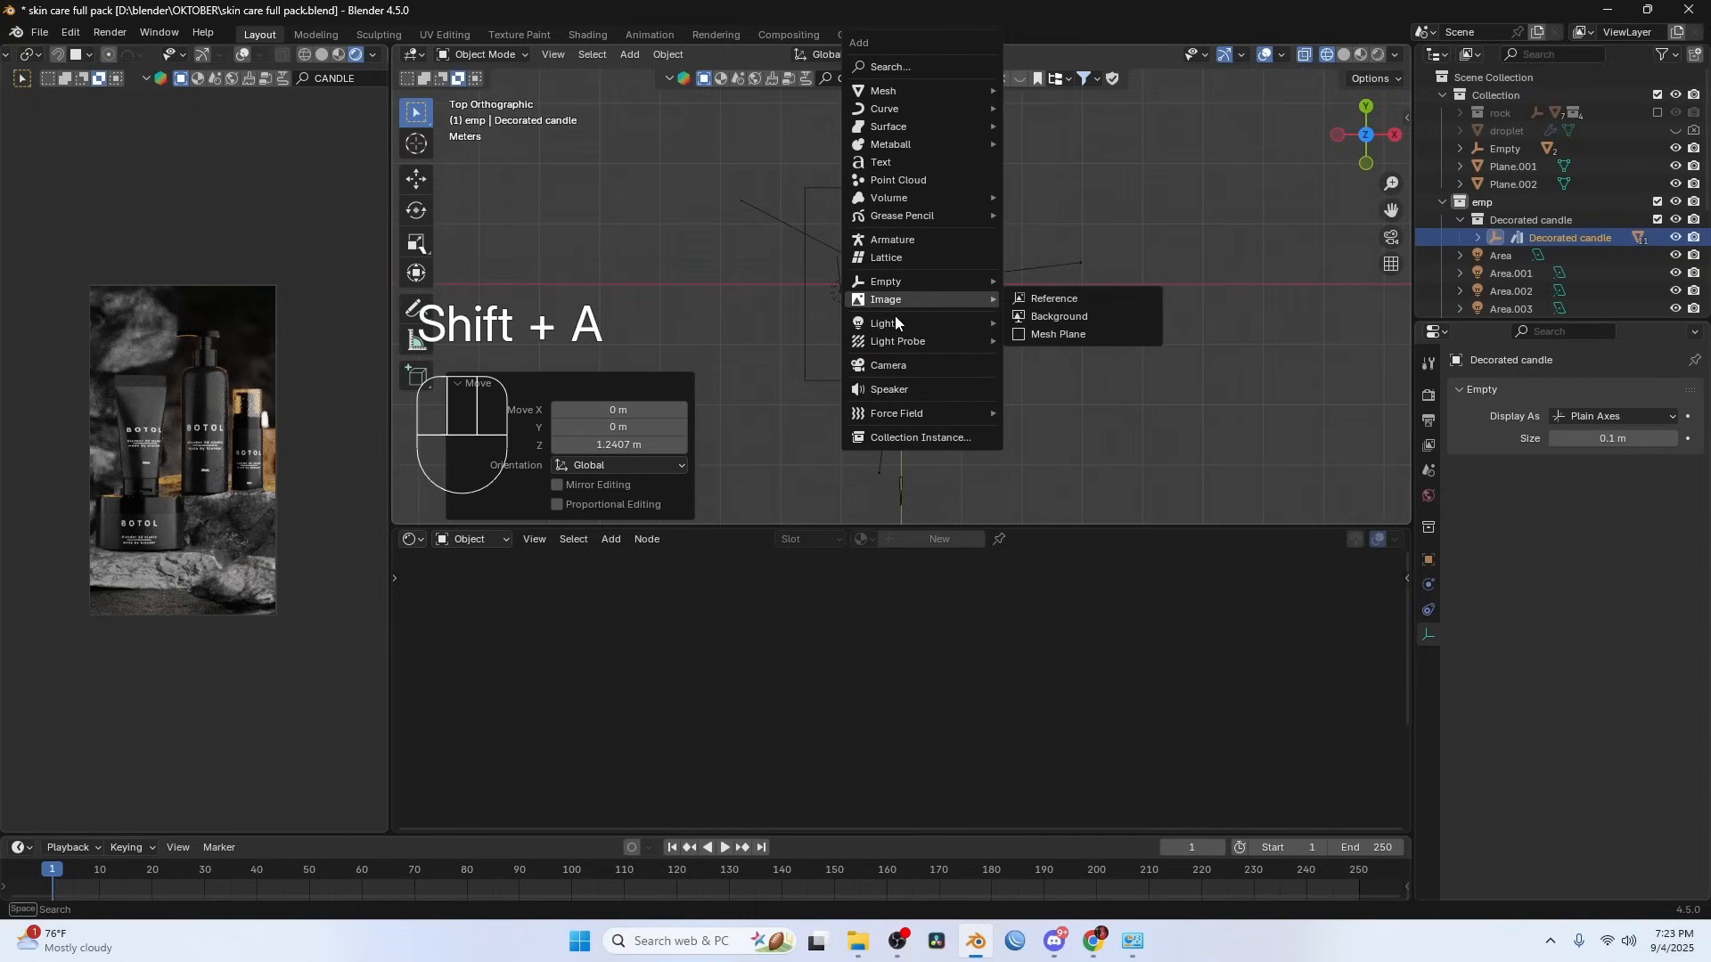
mouse_move(894, 323)
left_click(1058, 325)
key("g")
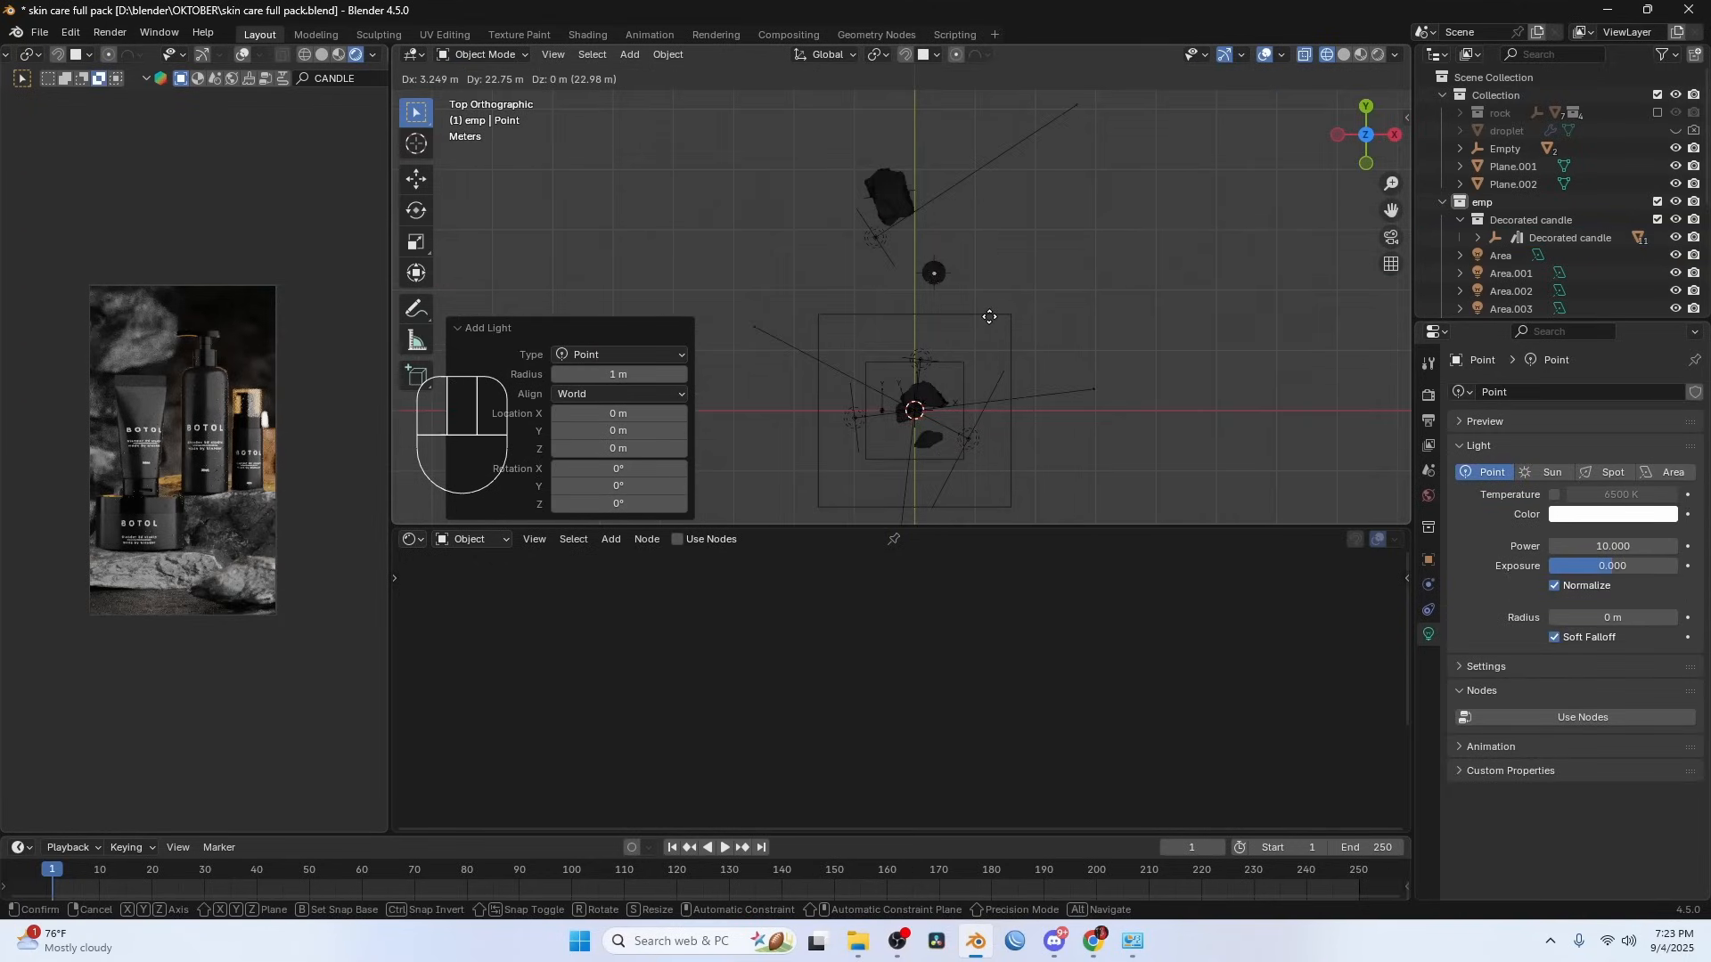
left_click(970, 329)
- In front view with solid X-ray display, raise the point light about 4.72 m along Z, to the top of the candles
key("grave")
left_click(855, 264)
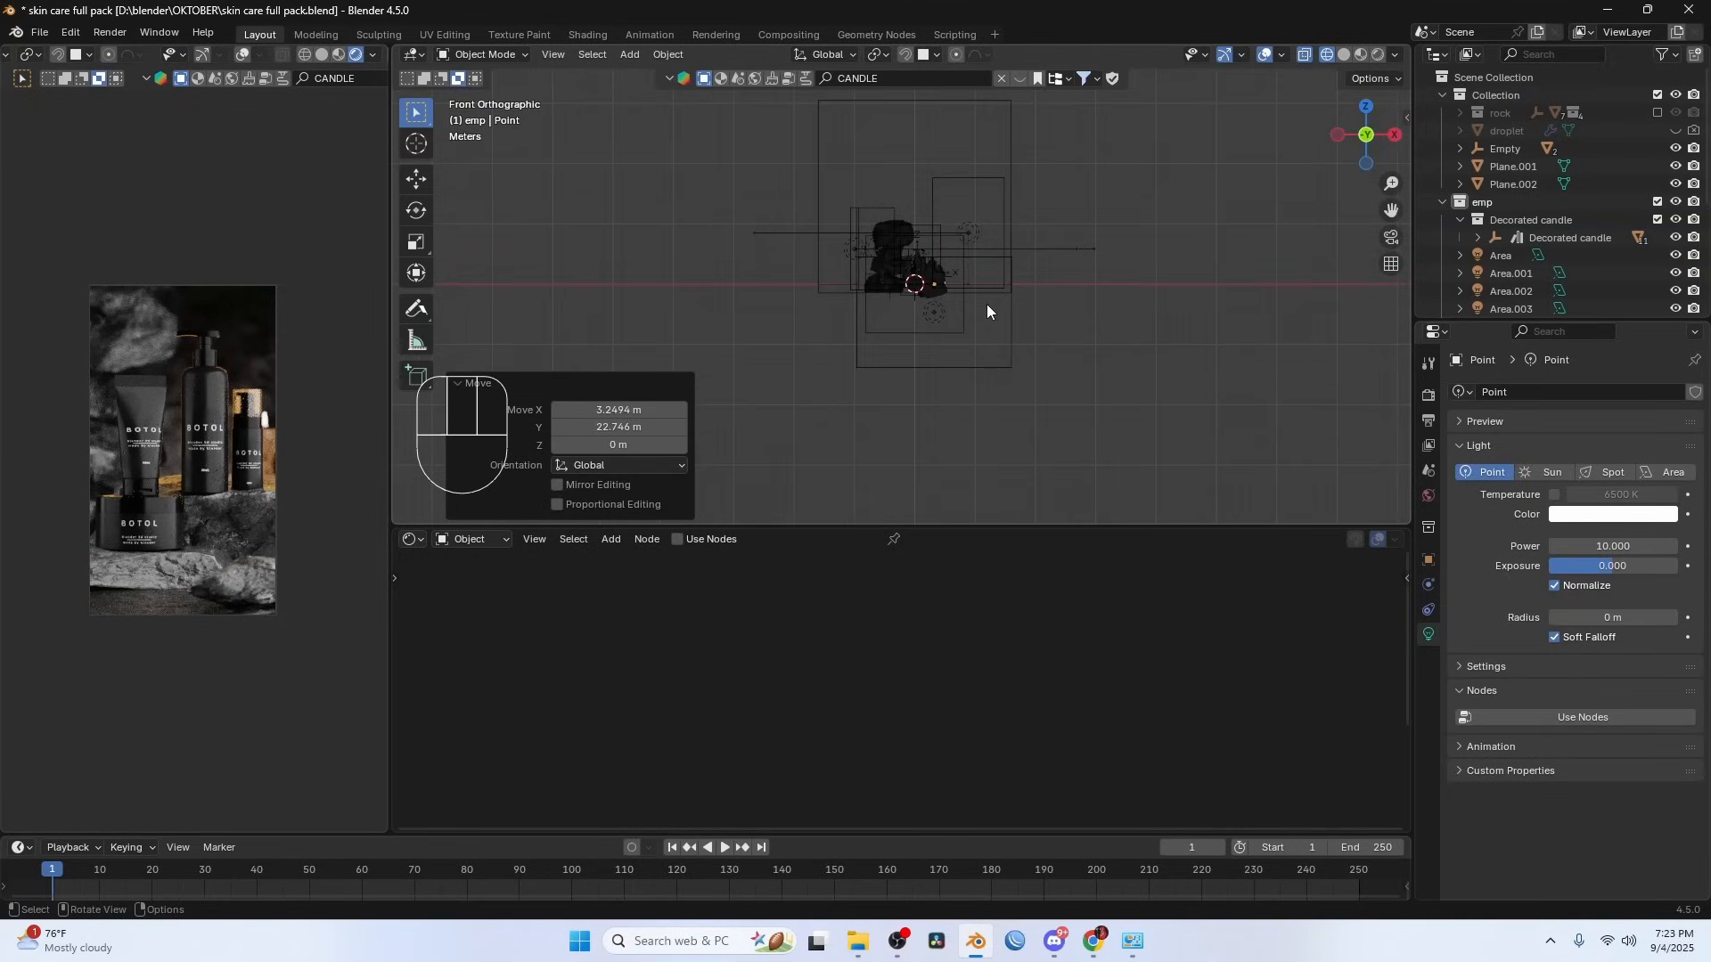
key("alt+z")
key("alt+z")
key("shift+z")
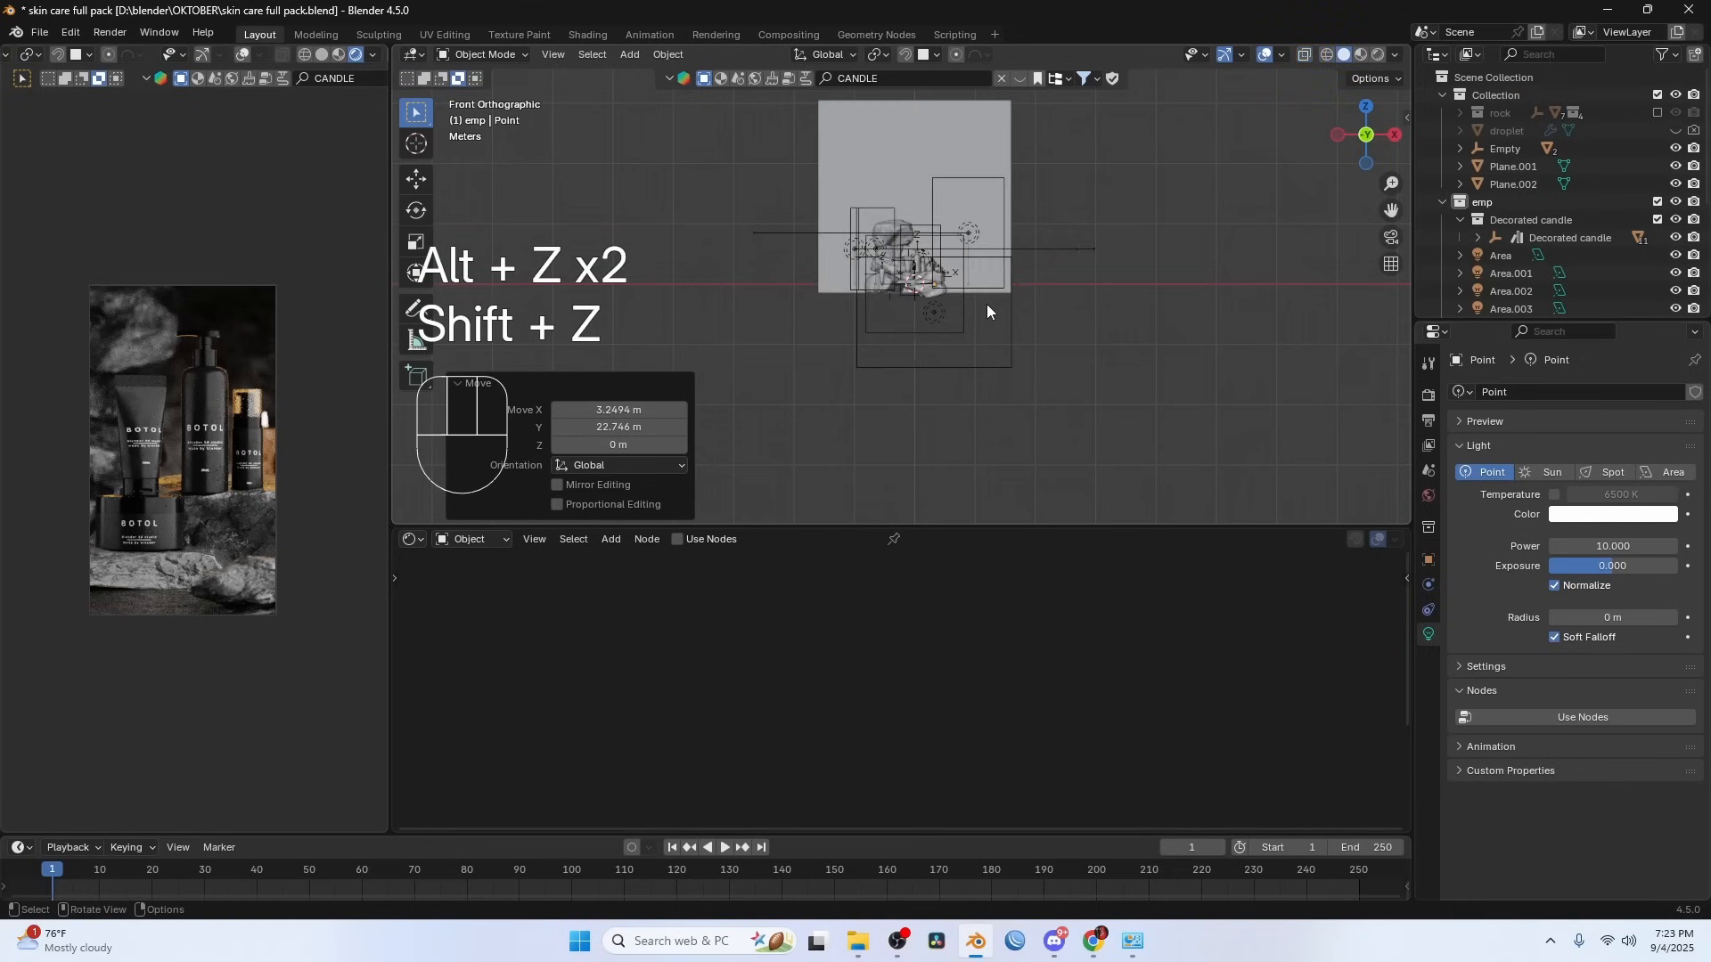
key("alt+z")
scroll(1016, 309, "up", 2)
middle_click_drag(1045, 316, 1158, 442, "shift")
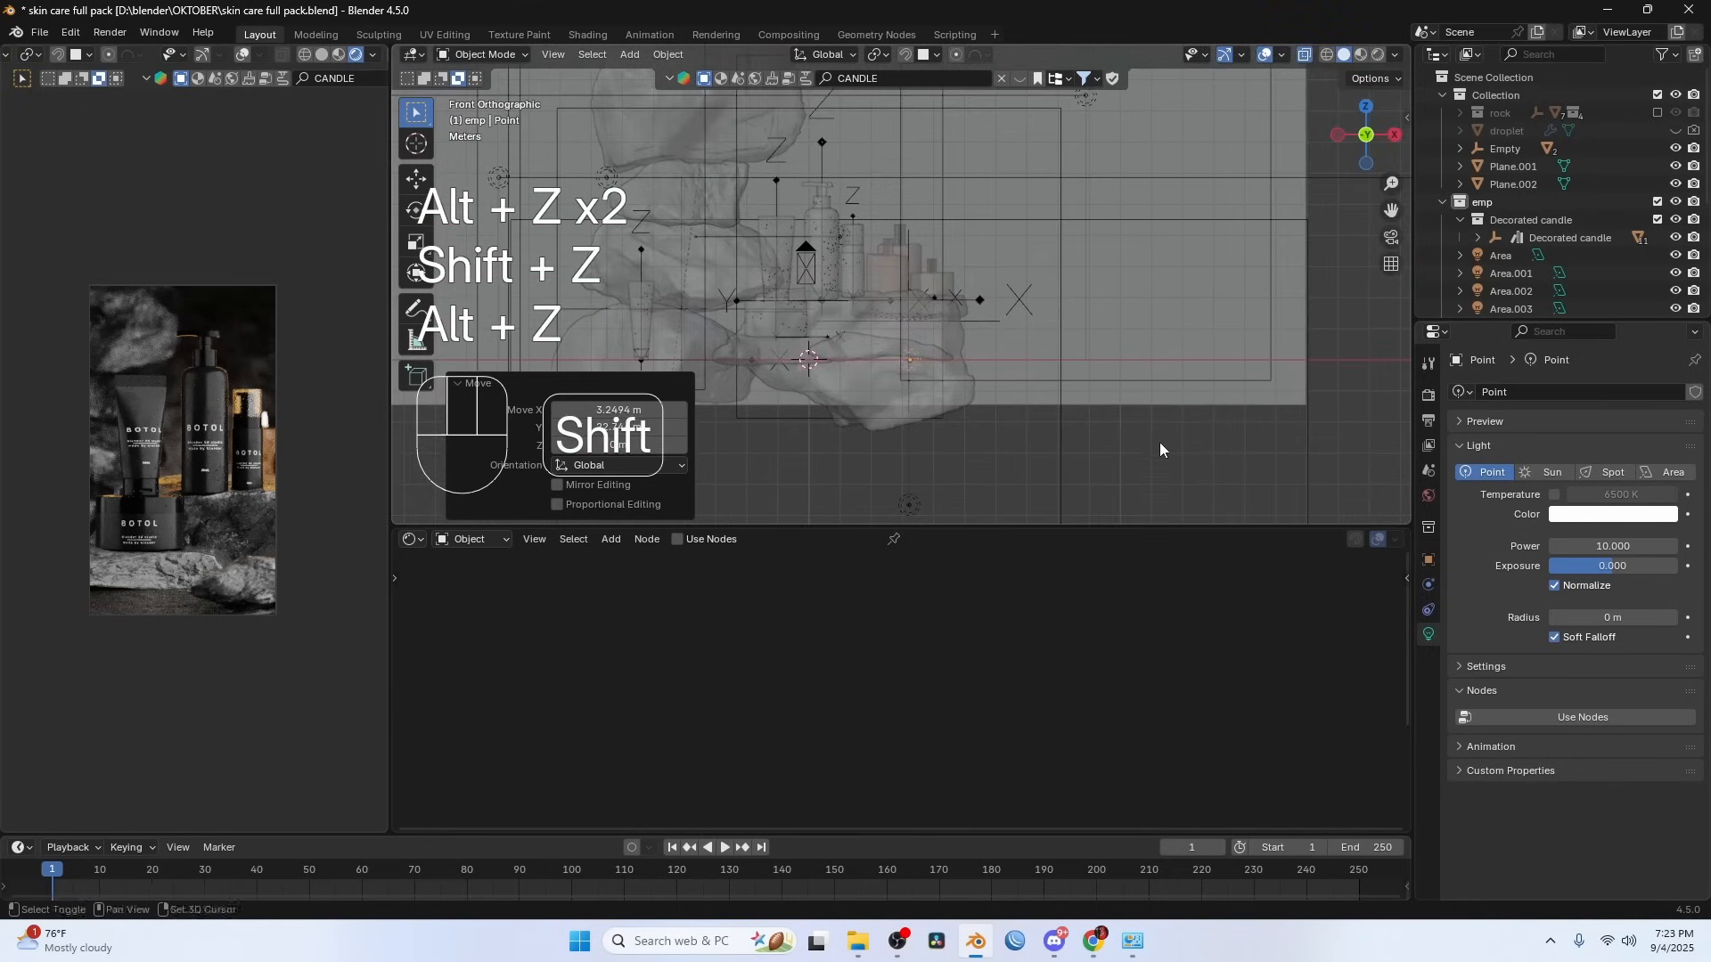
key("g")
key("z")
left_click(1260, 306)
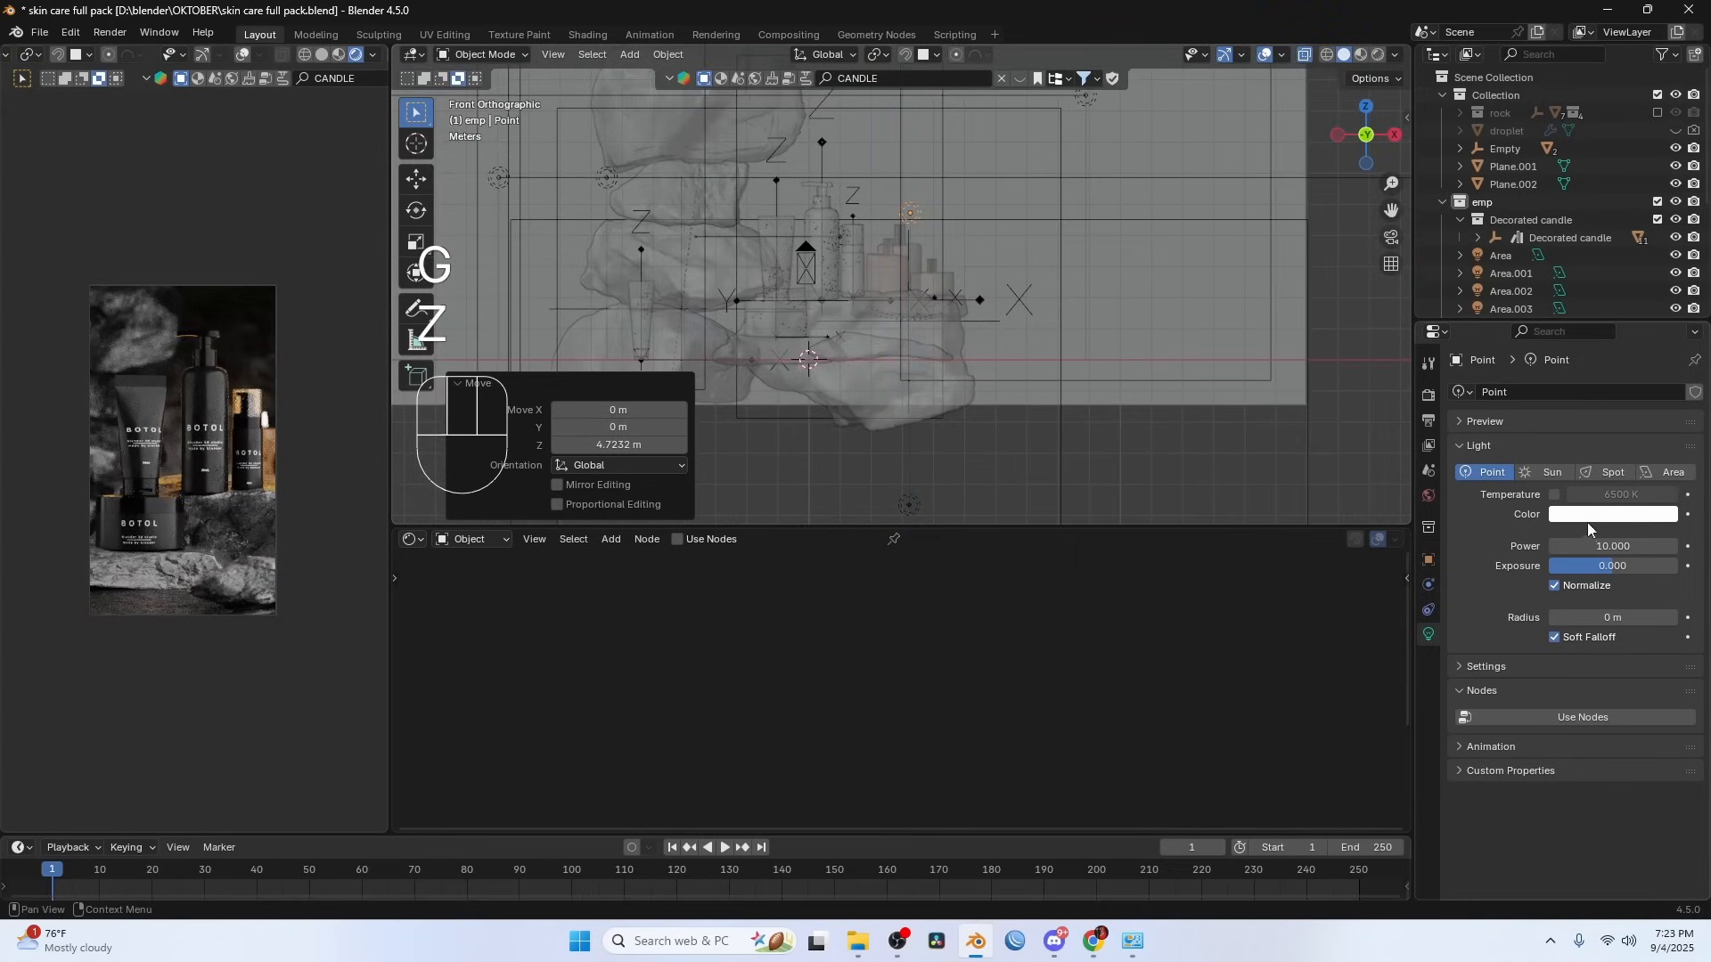
- Give the point light the orange colour #FFB15D and a power of 500
left_click(1585, 514)
left_click(1557, 351)
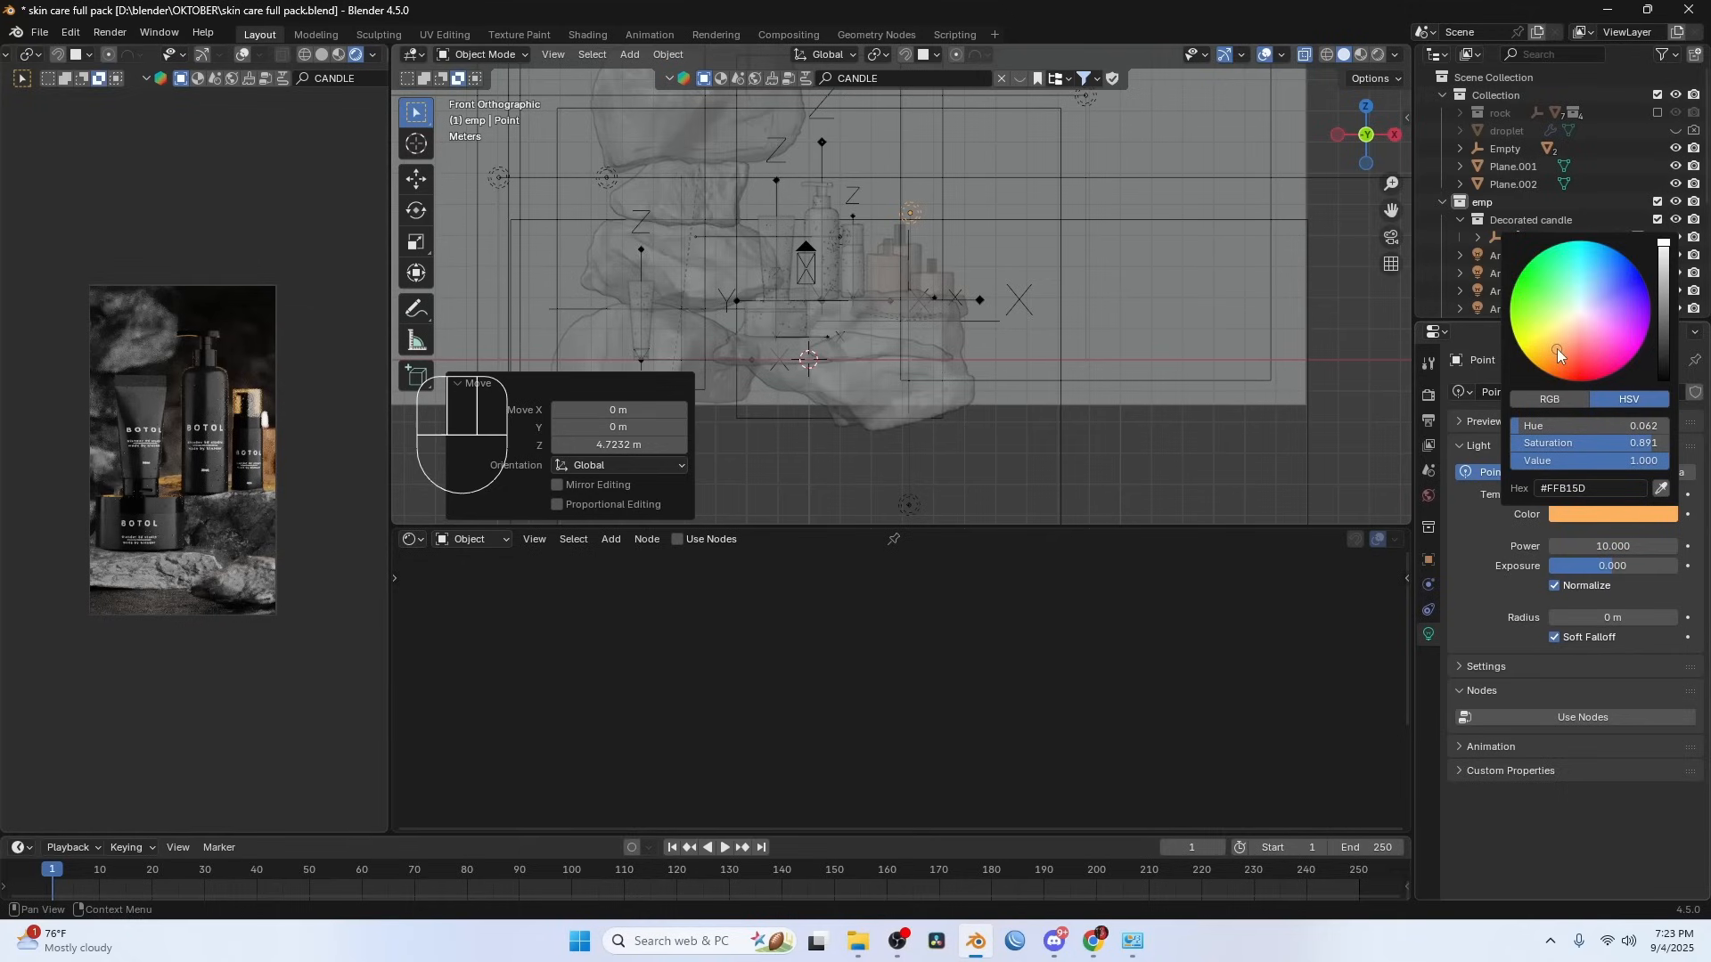
left_click(1588, 547)
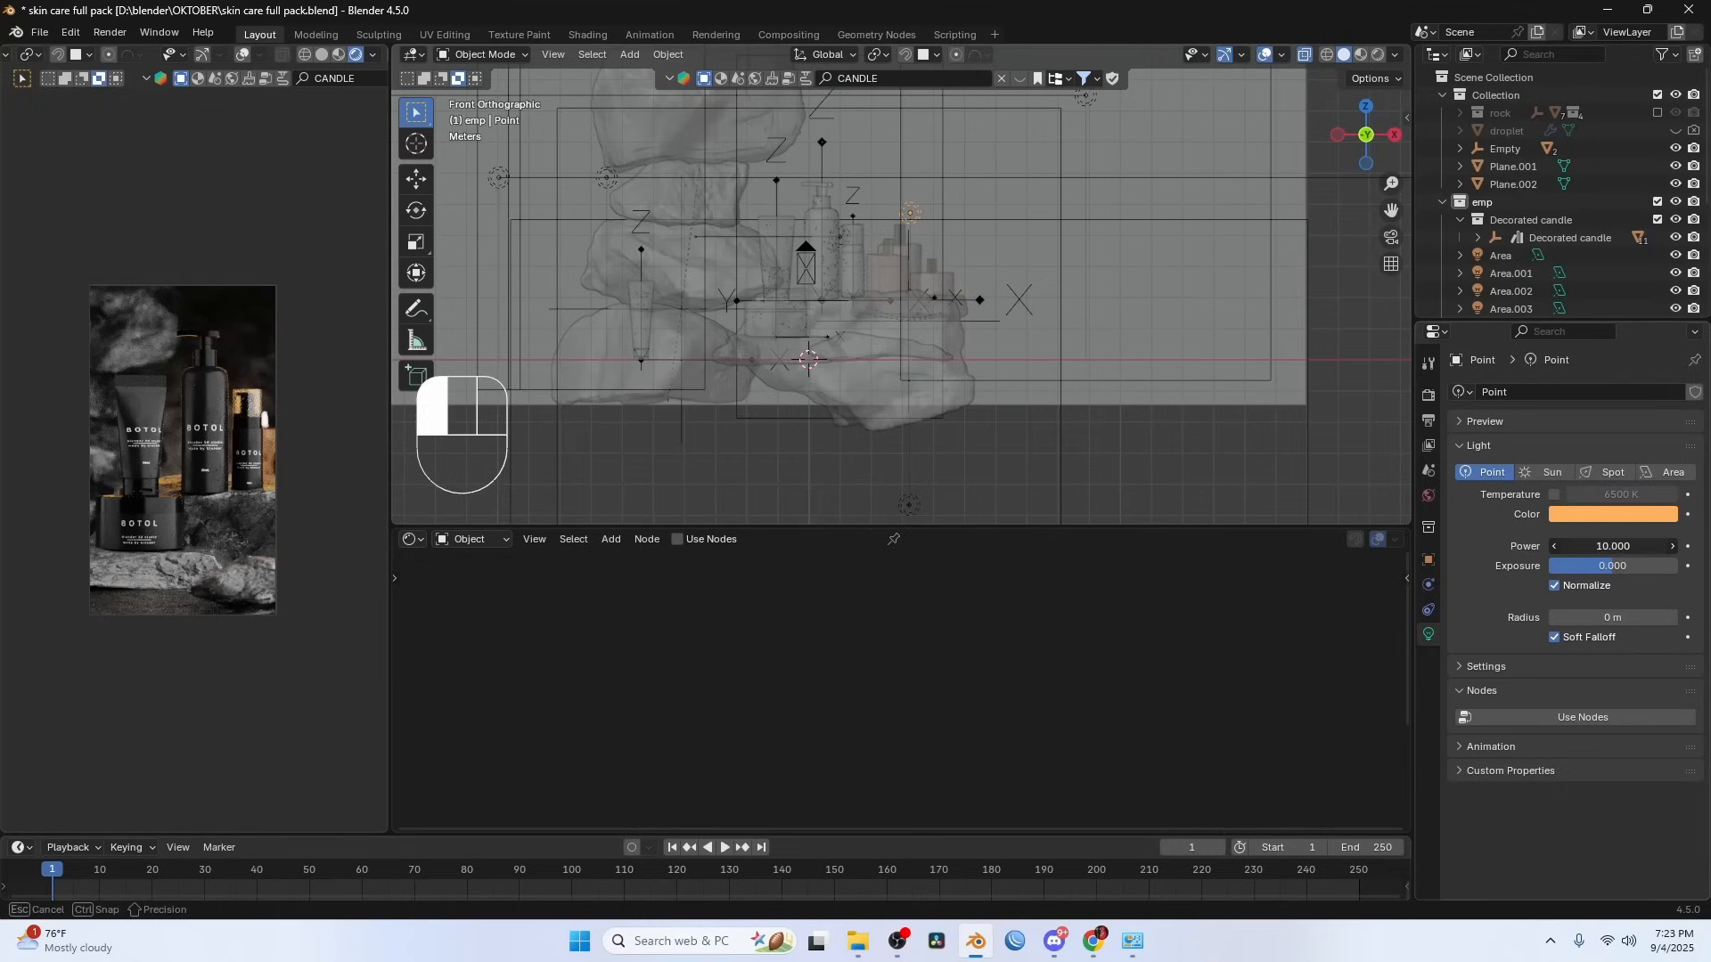
type("500")
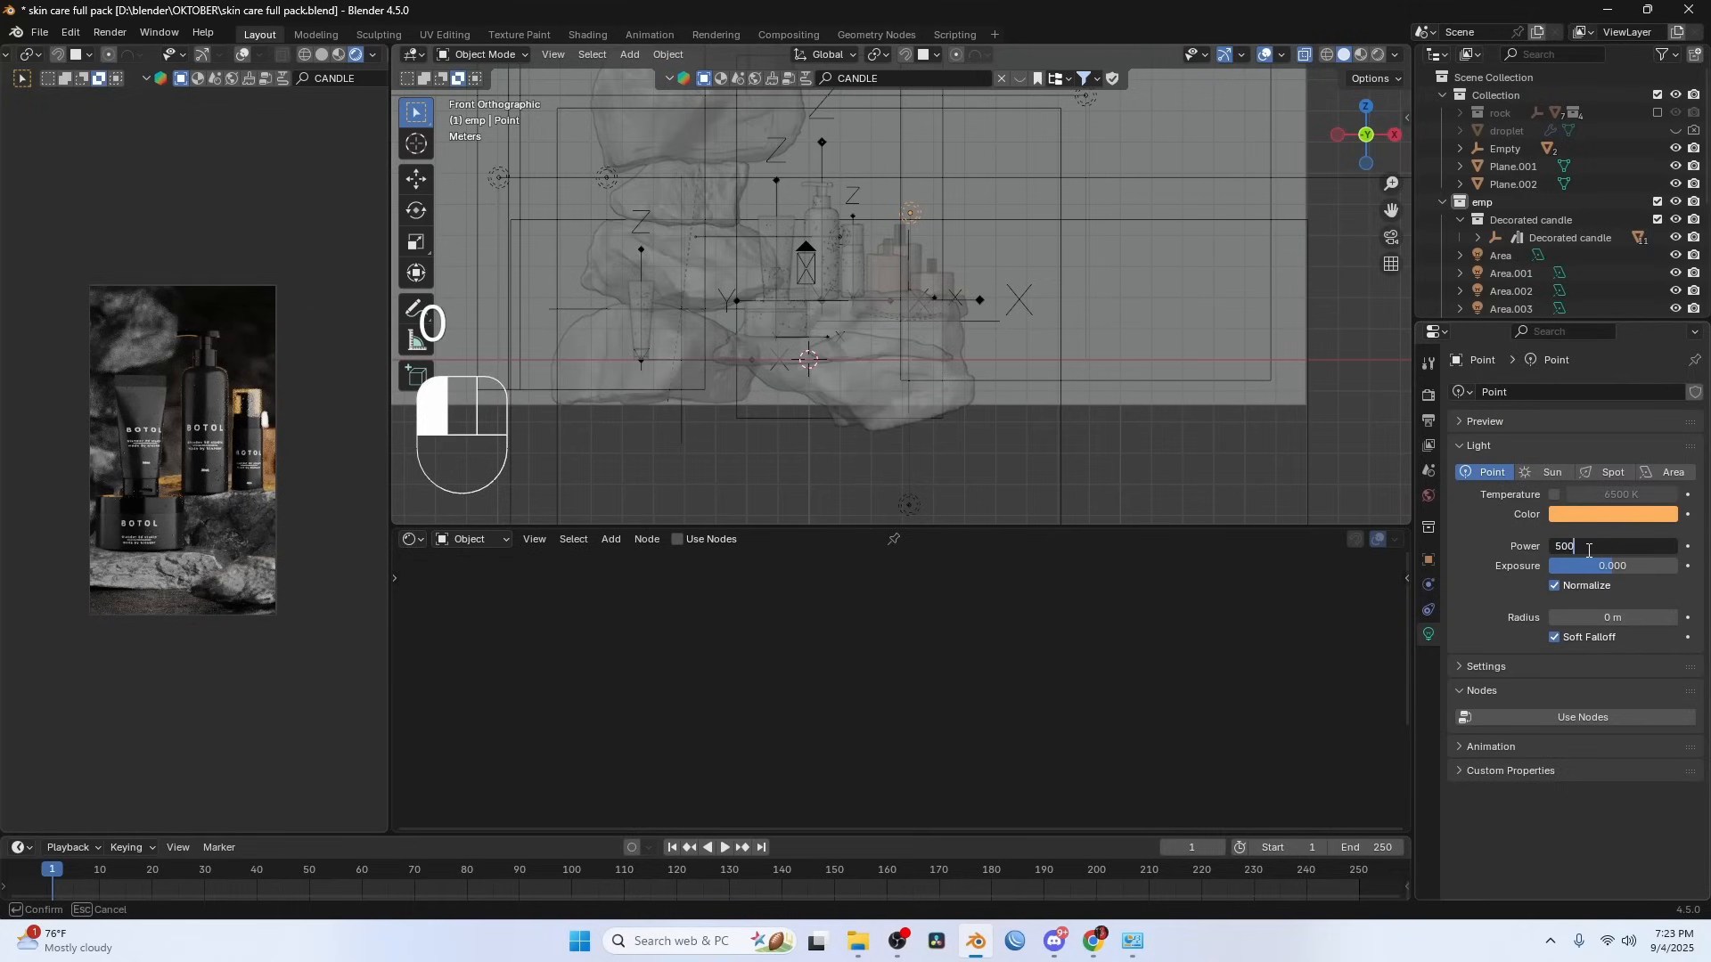
key("Return")
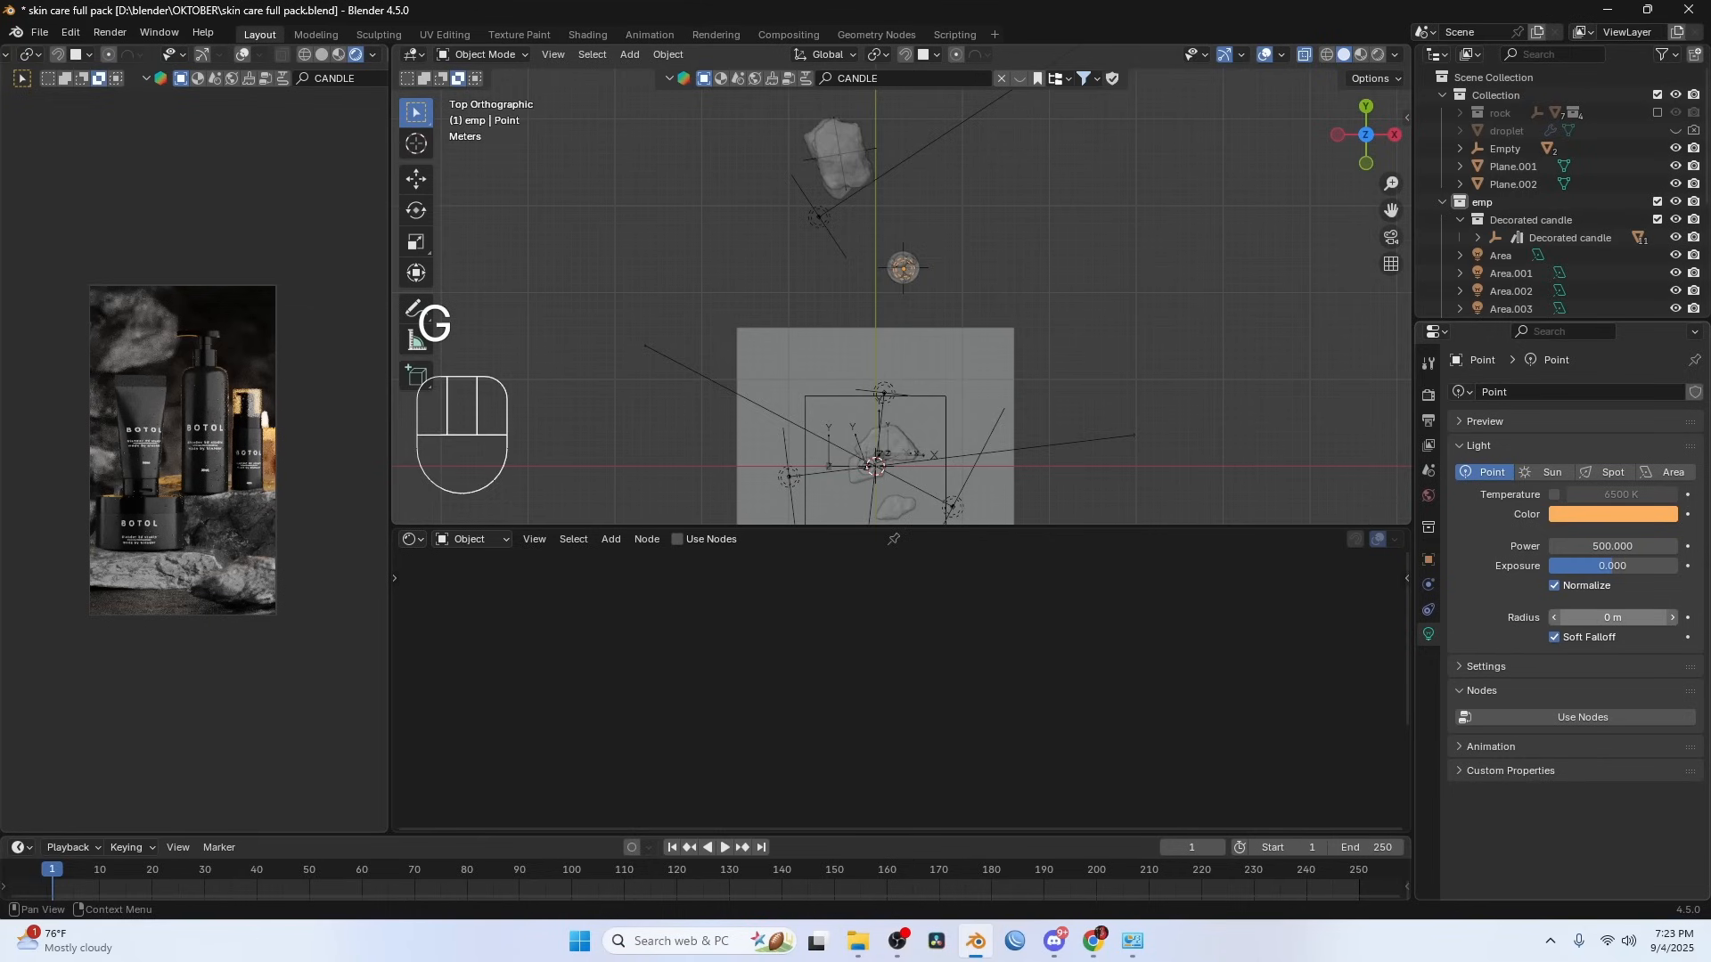
- Set the point light's radius to 7.15 m and power to 1315.4, shifting it about 0.20 m in X and 0.64 m in Y
left_click_drag(1612, 617, 1689, 617)
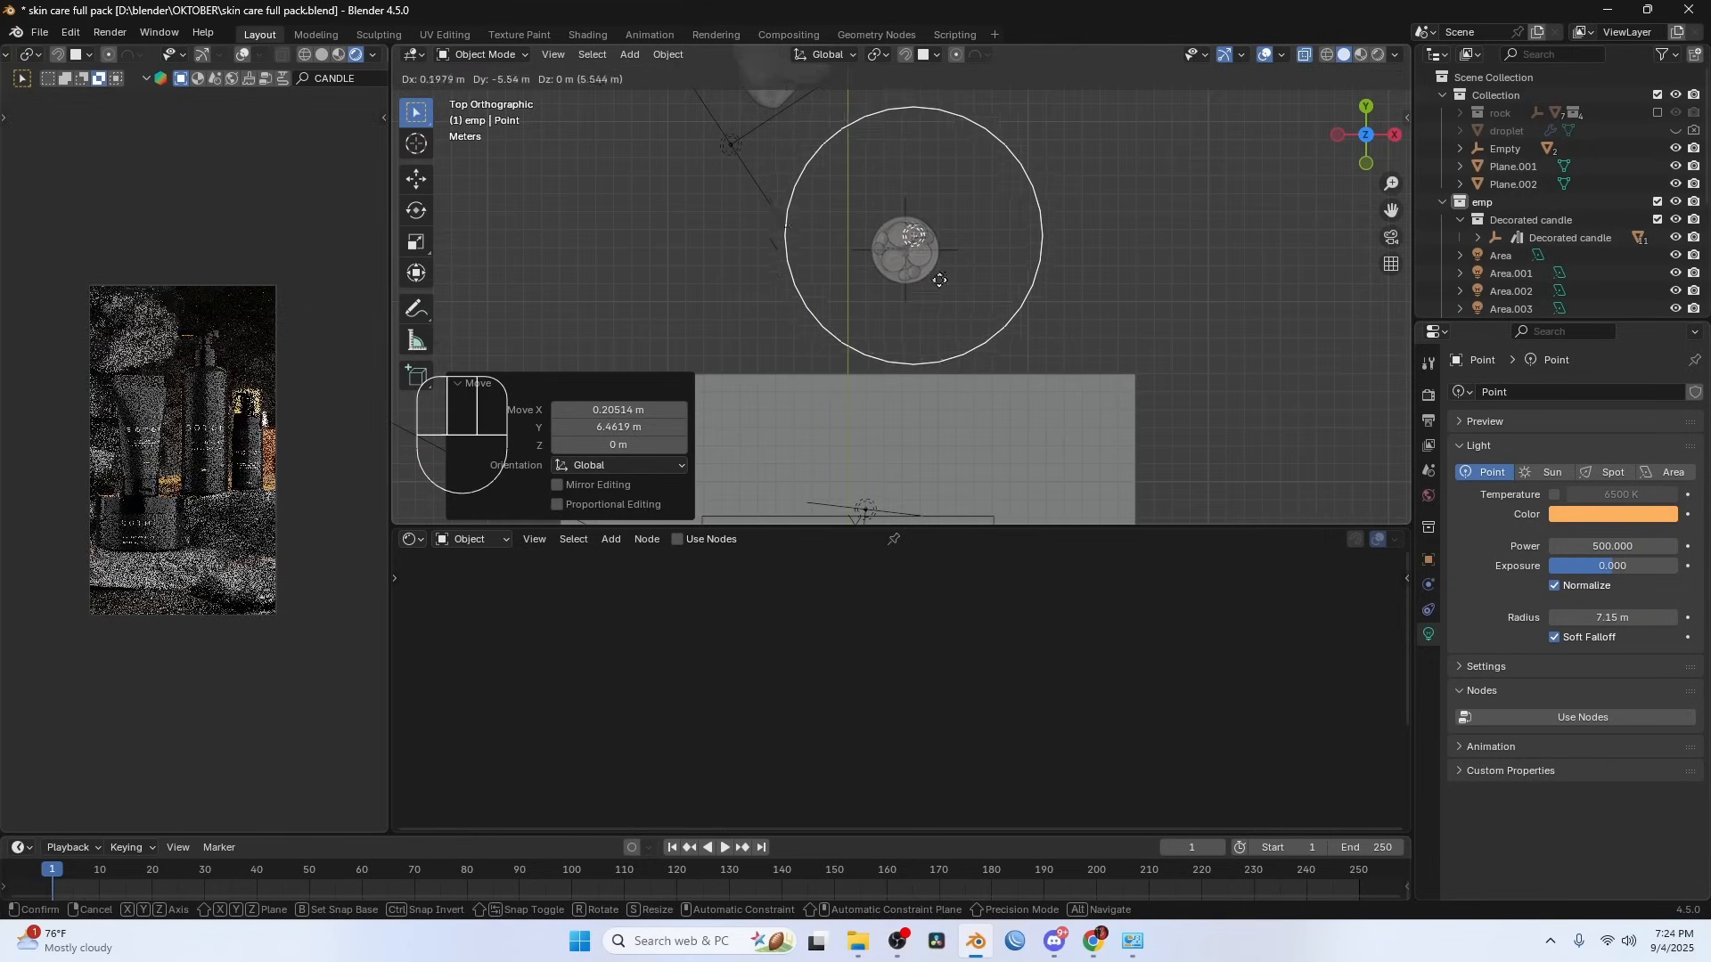
left_click(932, 183)
left_click_drag(1613, 546, 1631, 547)
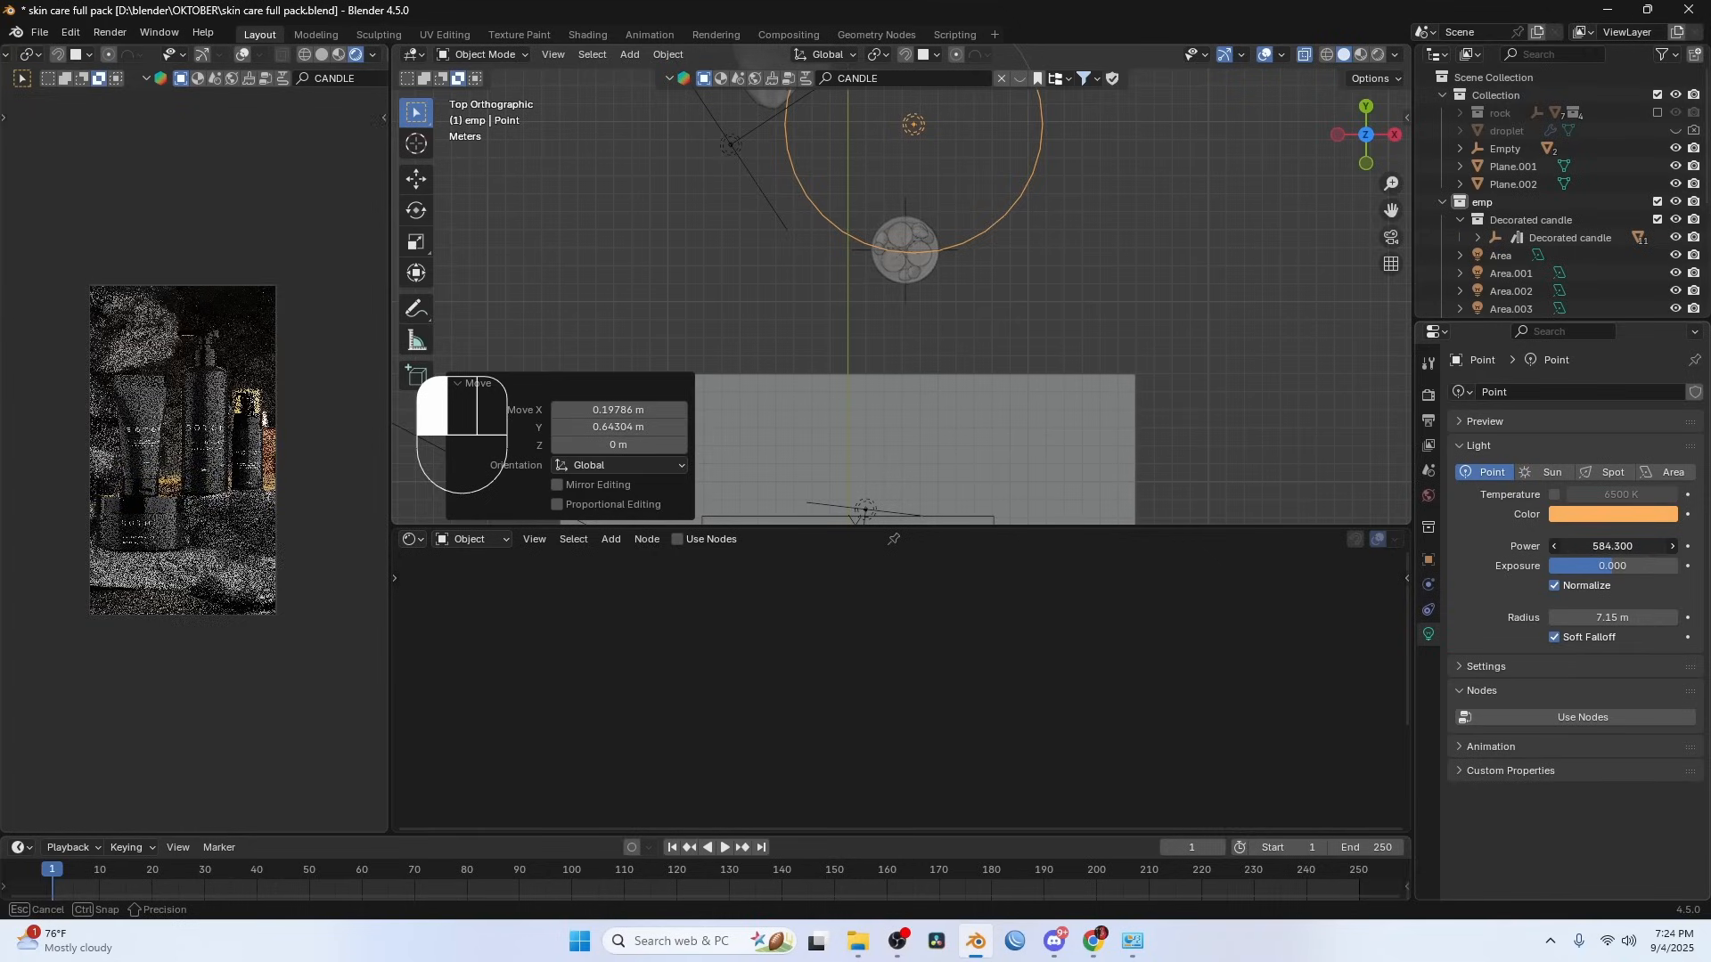
- Hide the area light Area.004 beside the background rock in the viewport
left_click(733, 145)
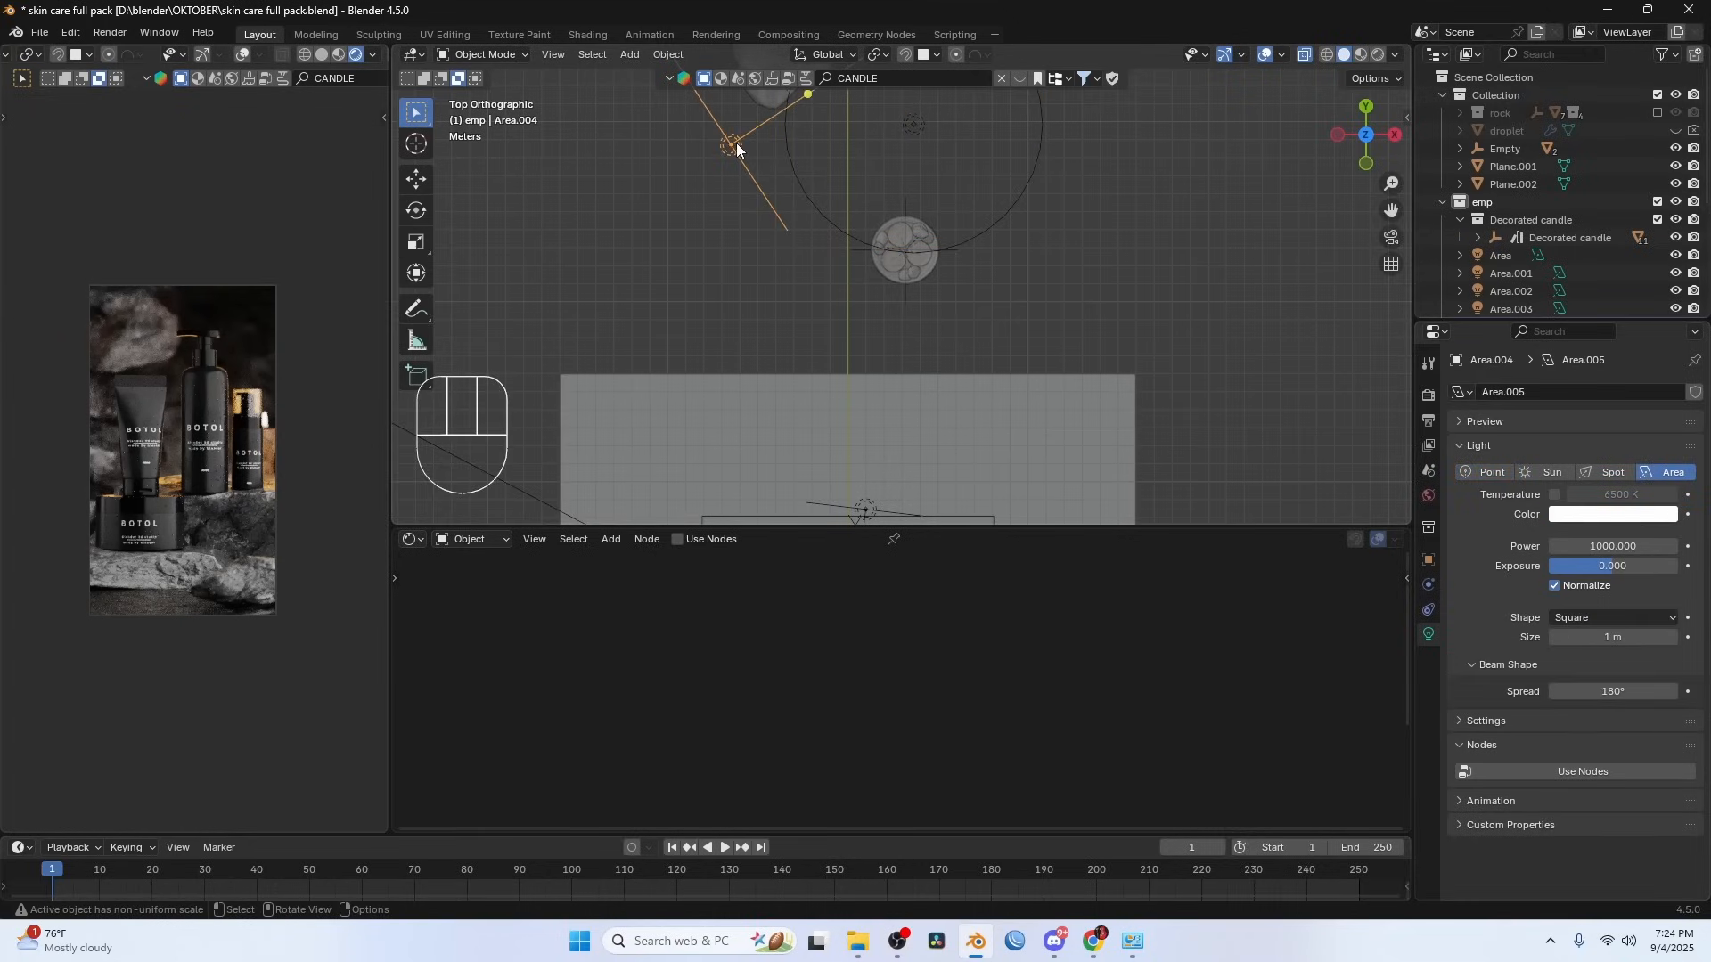
key("h")
middle_click_drag(985, 162, 884, 333, "shift")
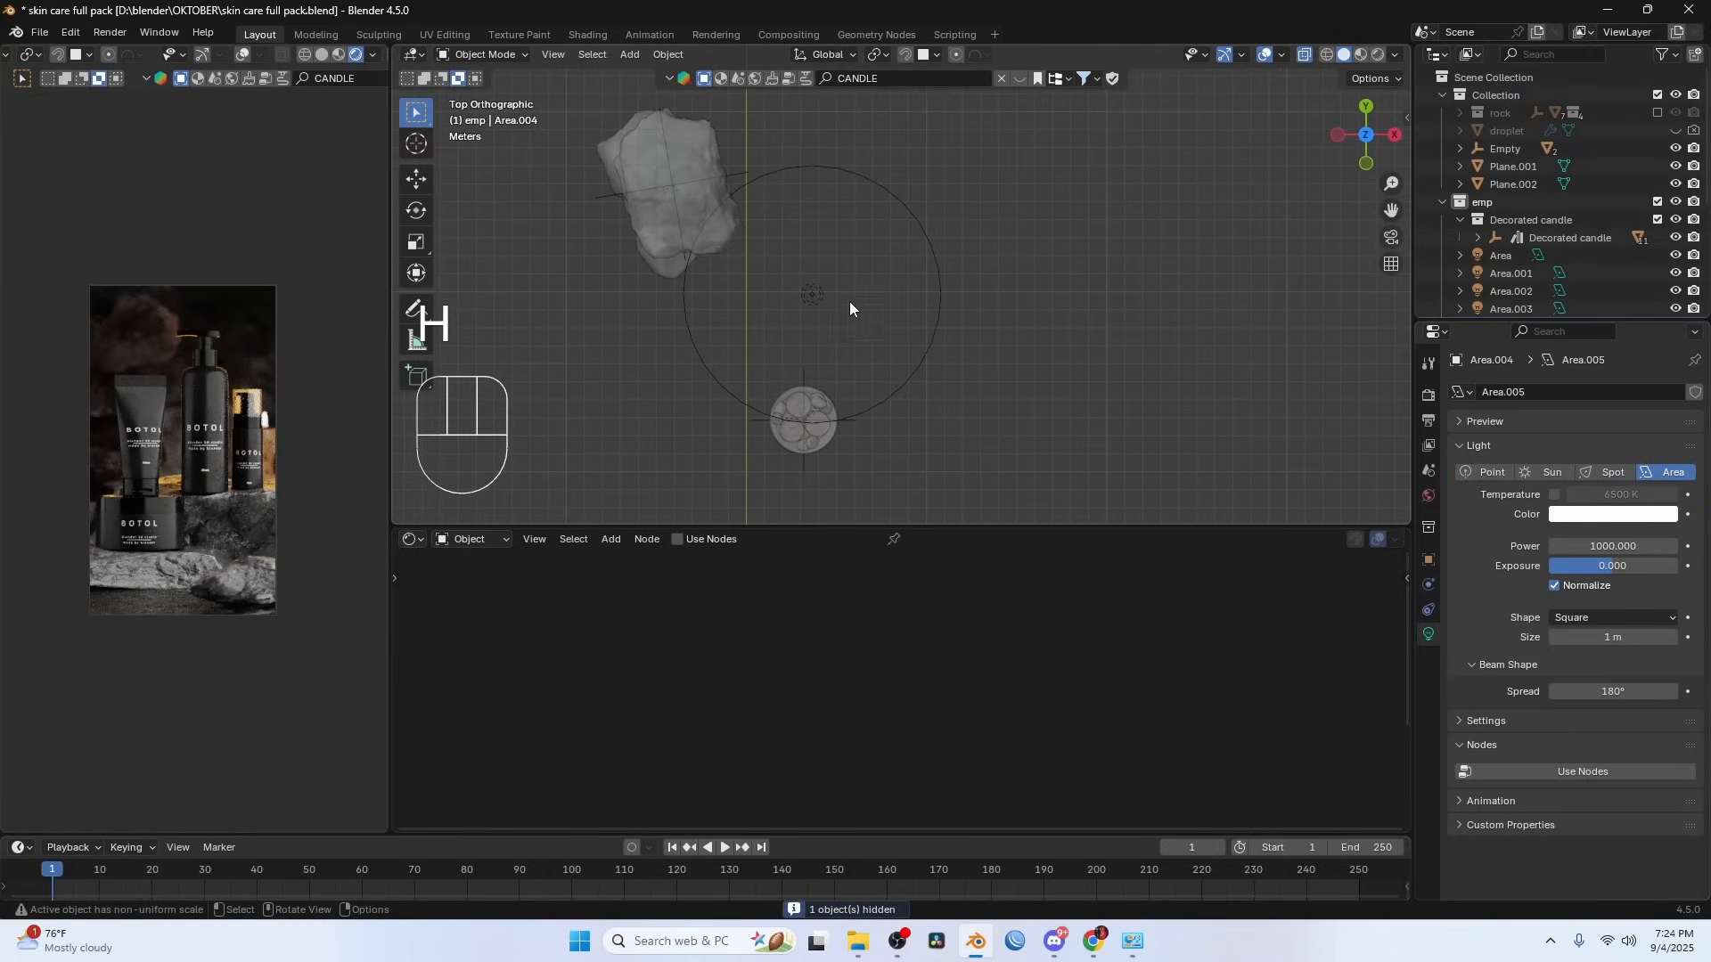
- Reduce the point light's radius to 2.61 m and move it about 0.25 m in X and 8 m in Y, farther behind the candle
left_click(807, 296)
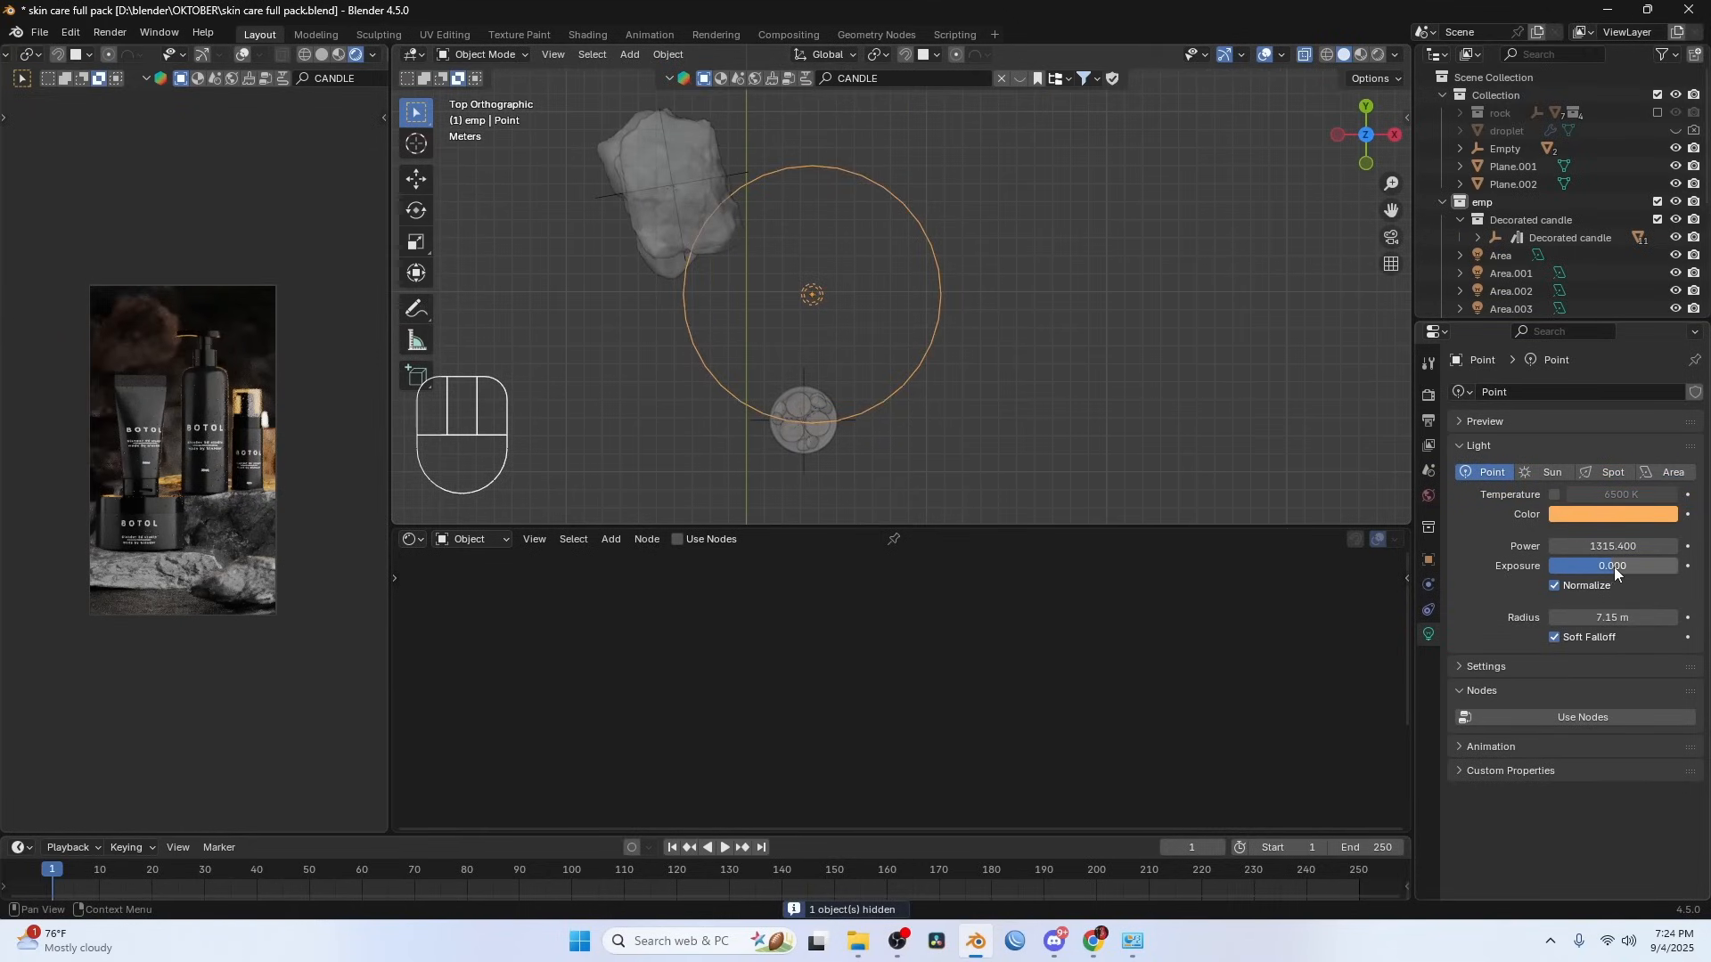
left_click_drag(1613, 617, 1500, 617)
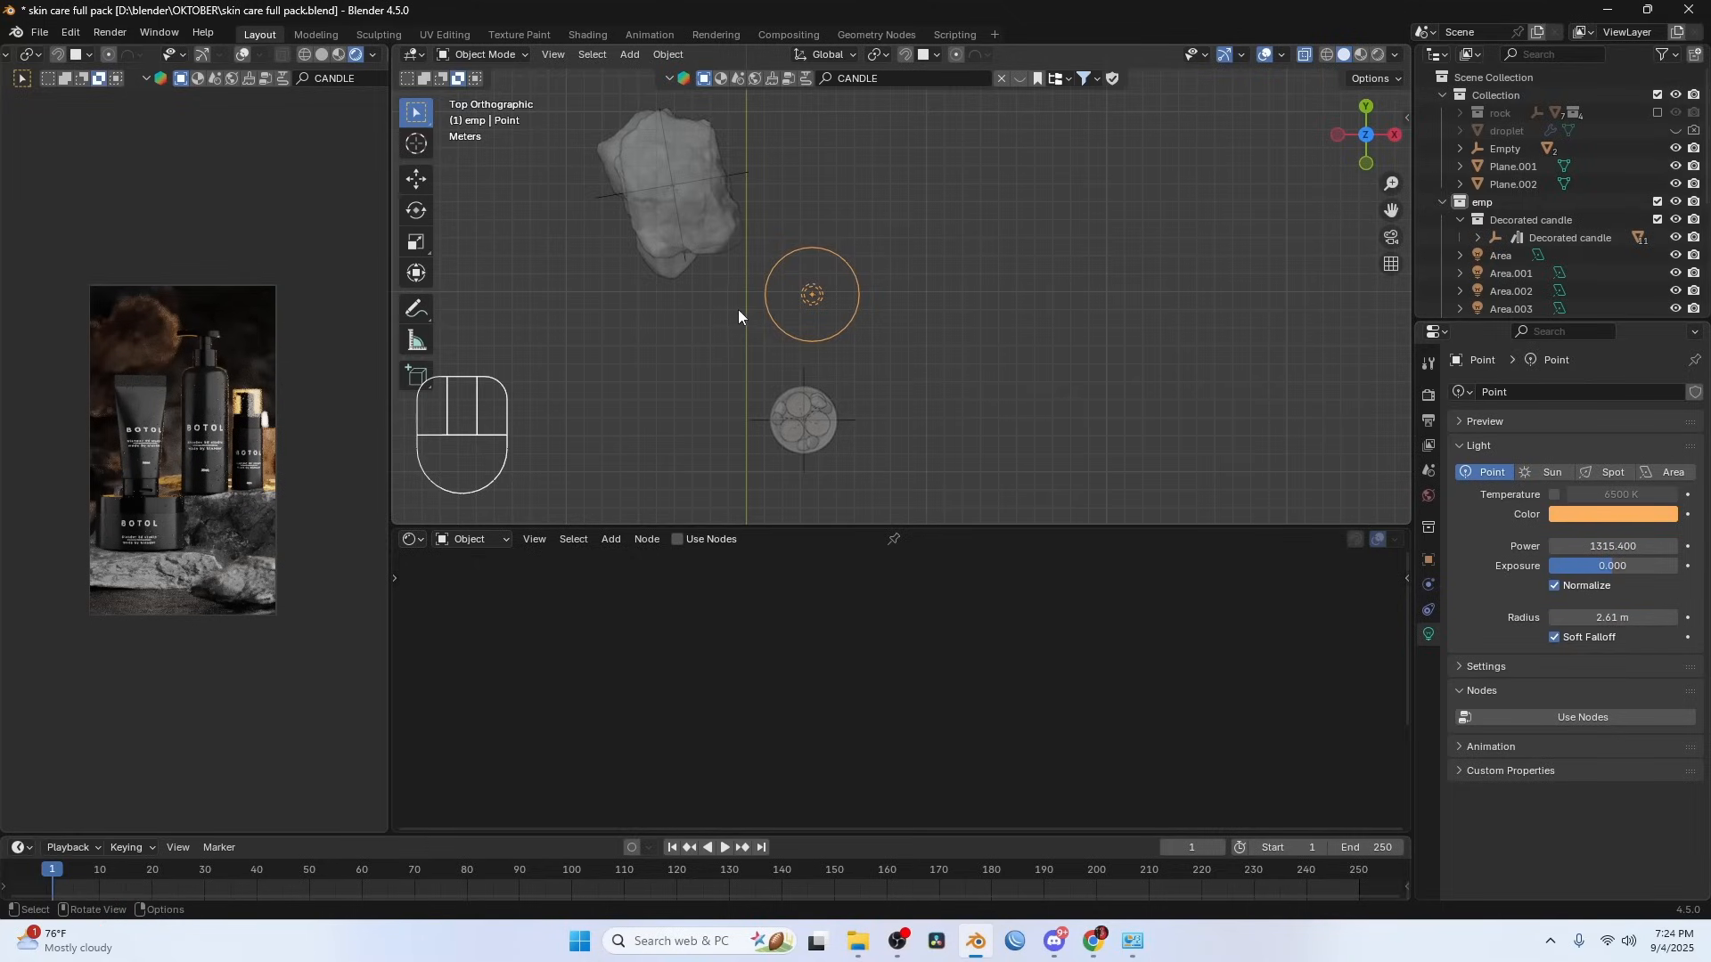
key("g")
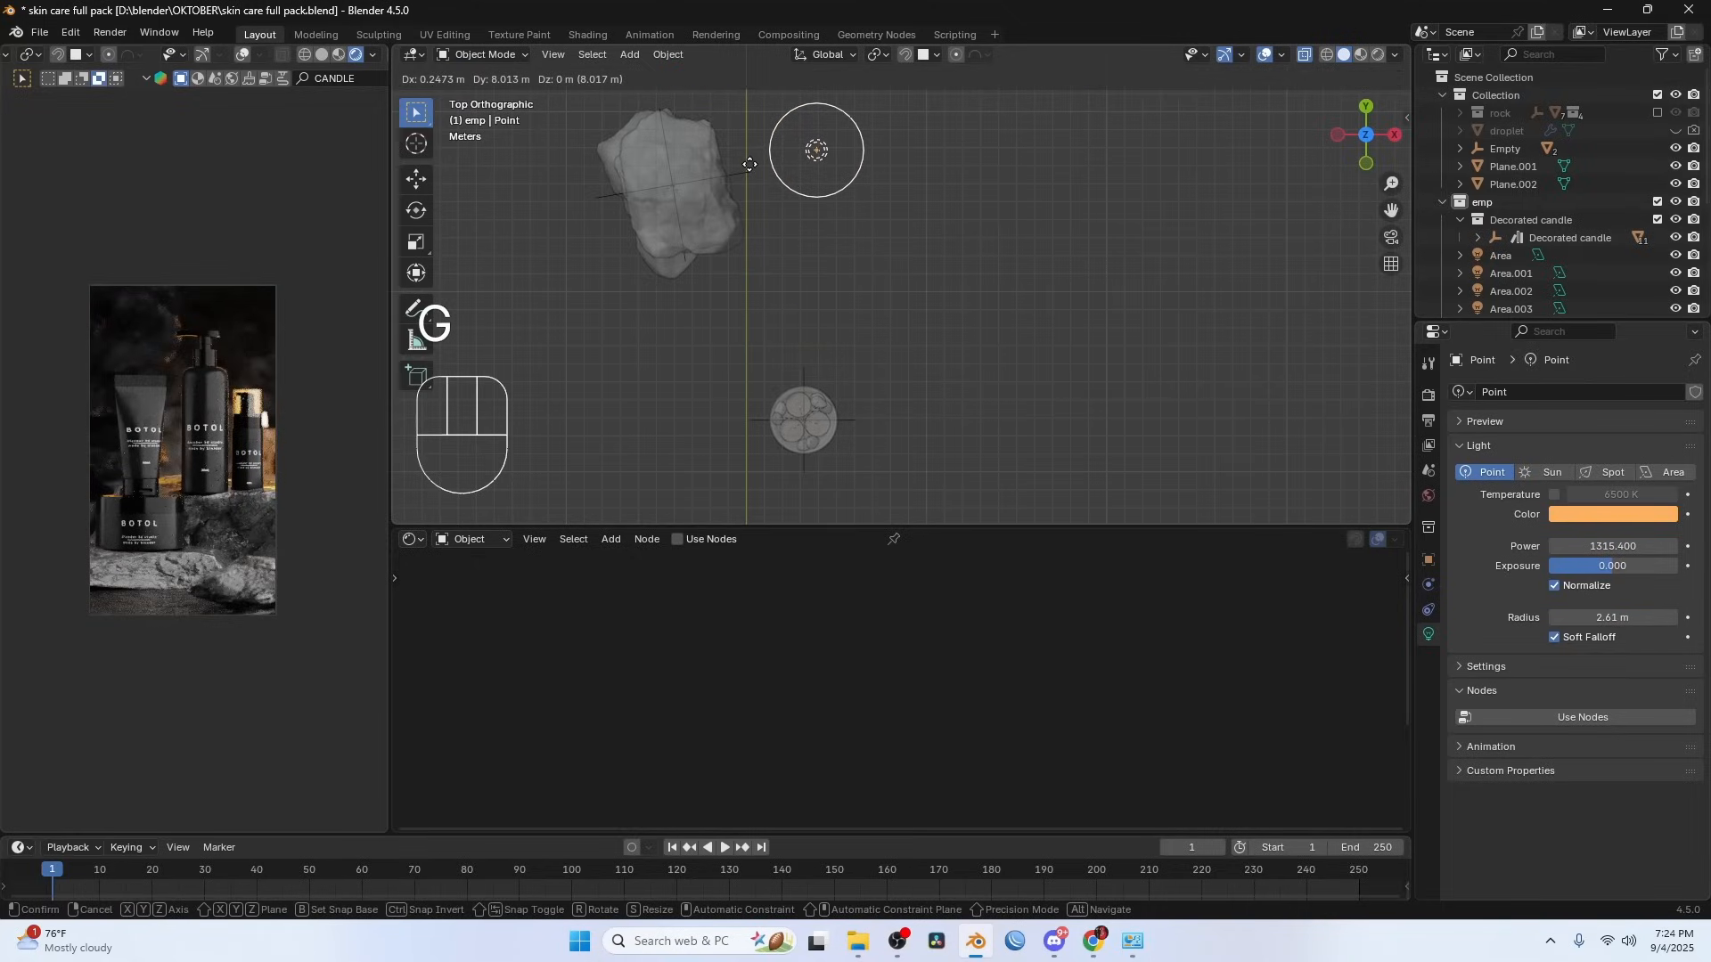
left_click(753, 167)
- Hide the point light to compare the lighting and undo the hiding
key("h")
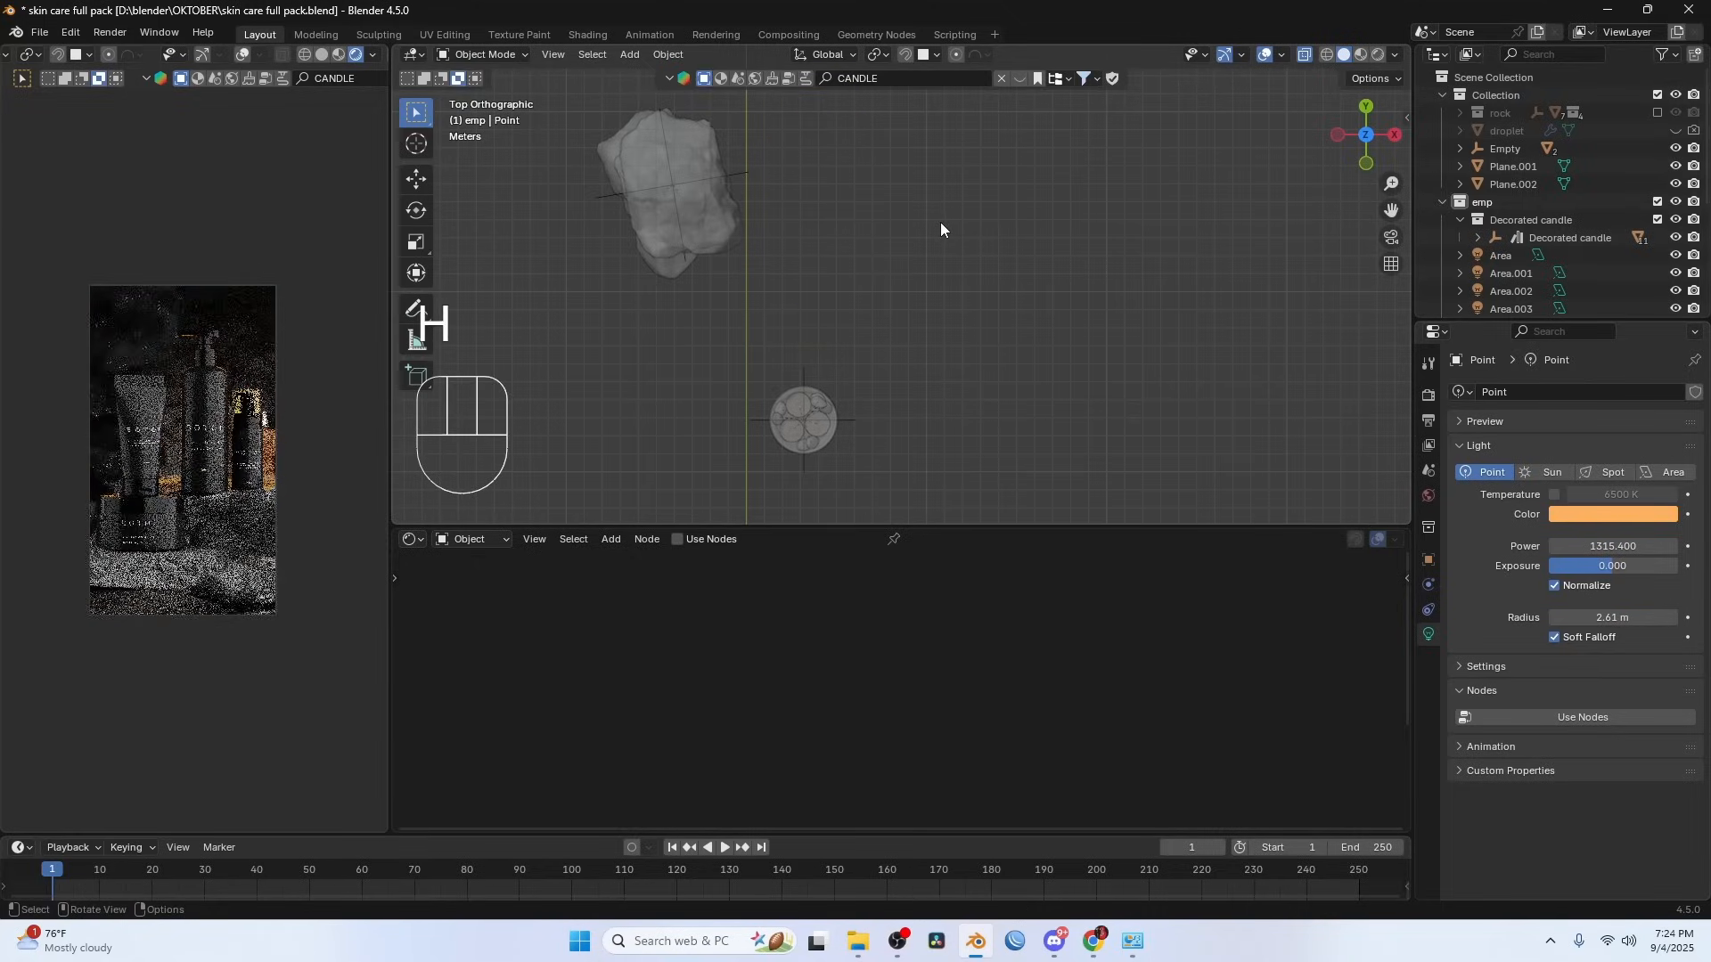
key("ctrl+z")
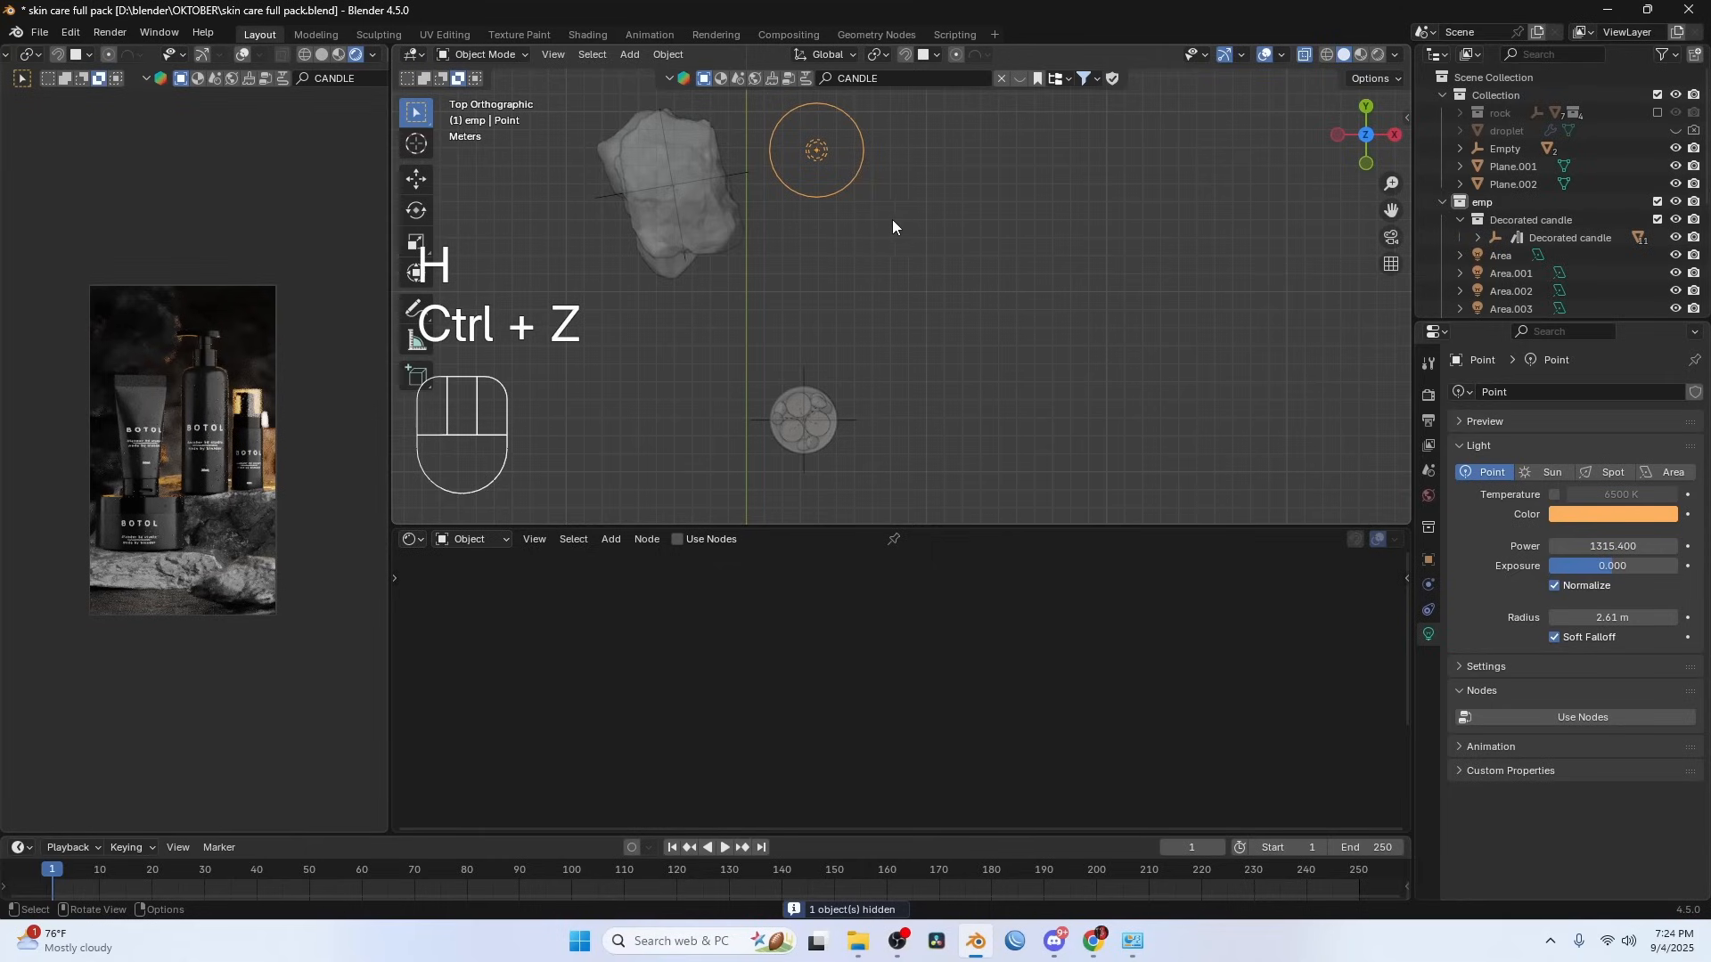
- Make the area light Area.004 visible again in the outliner and save the file
scroll(891, 220, "down", 8)
scroll(1679, 273, "down", 6)
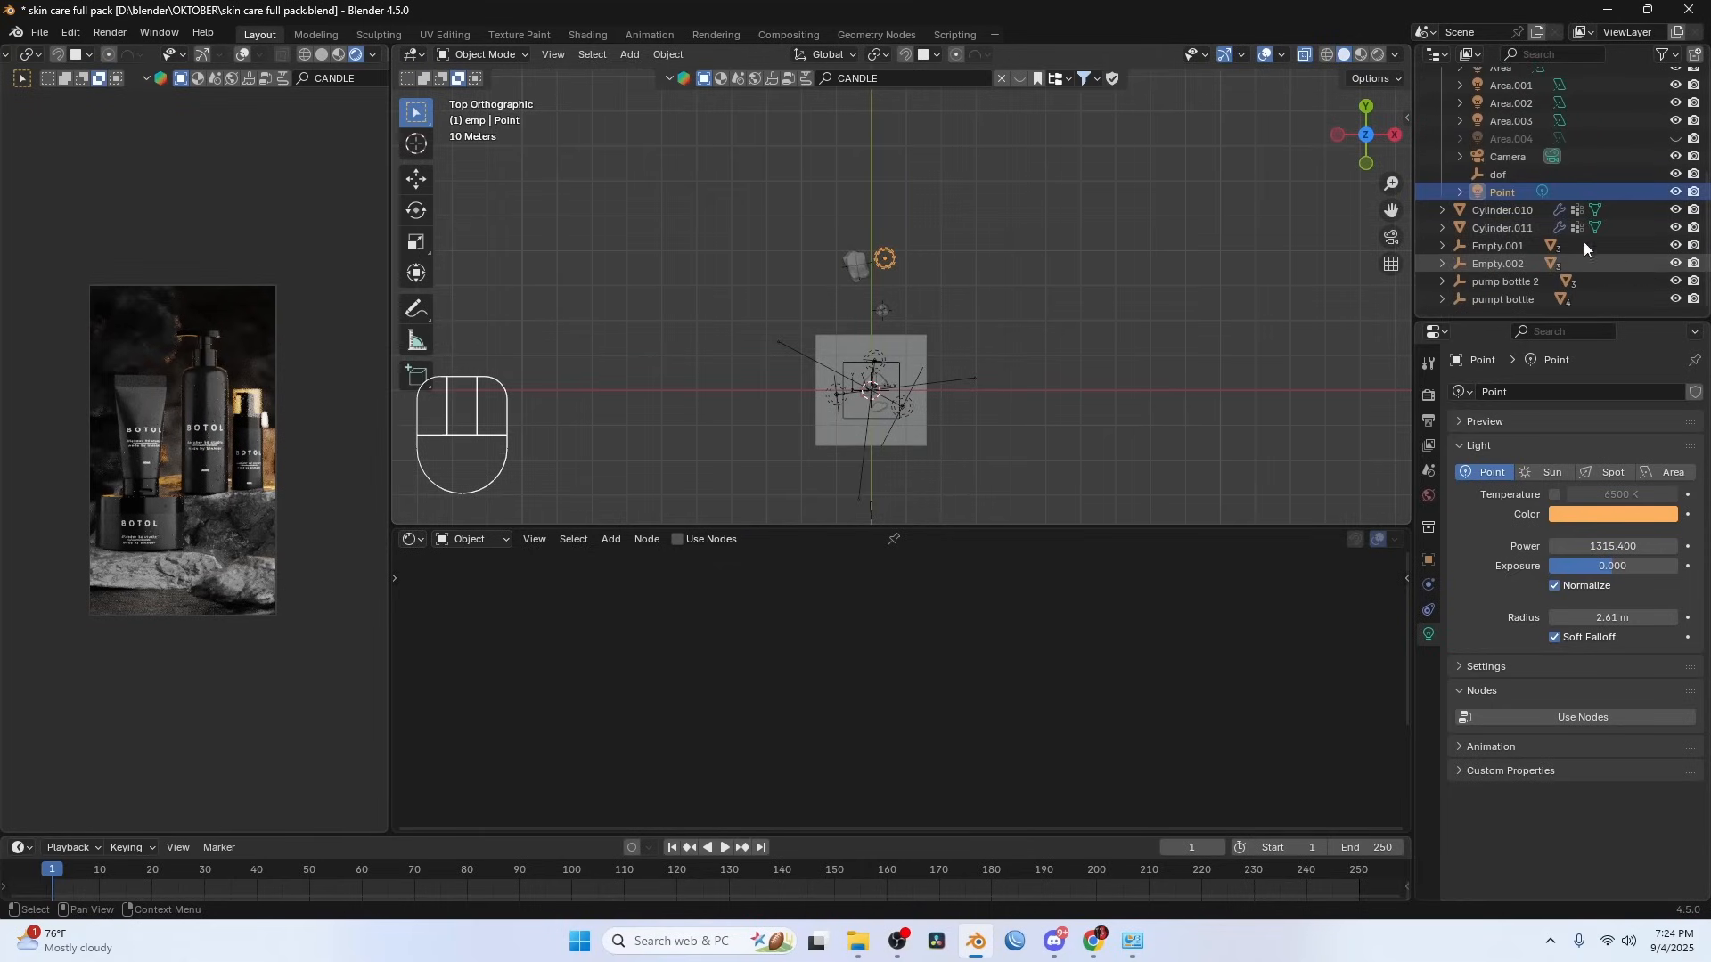
left_click(1675, 138)
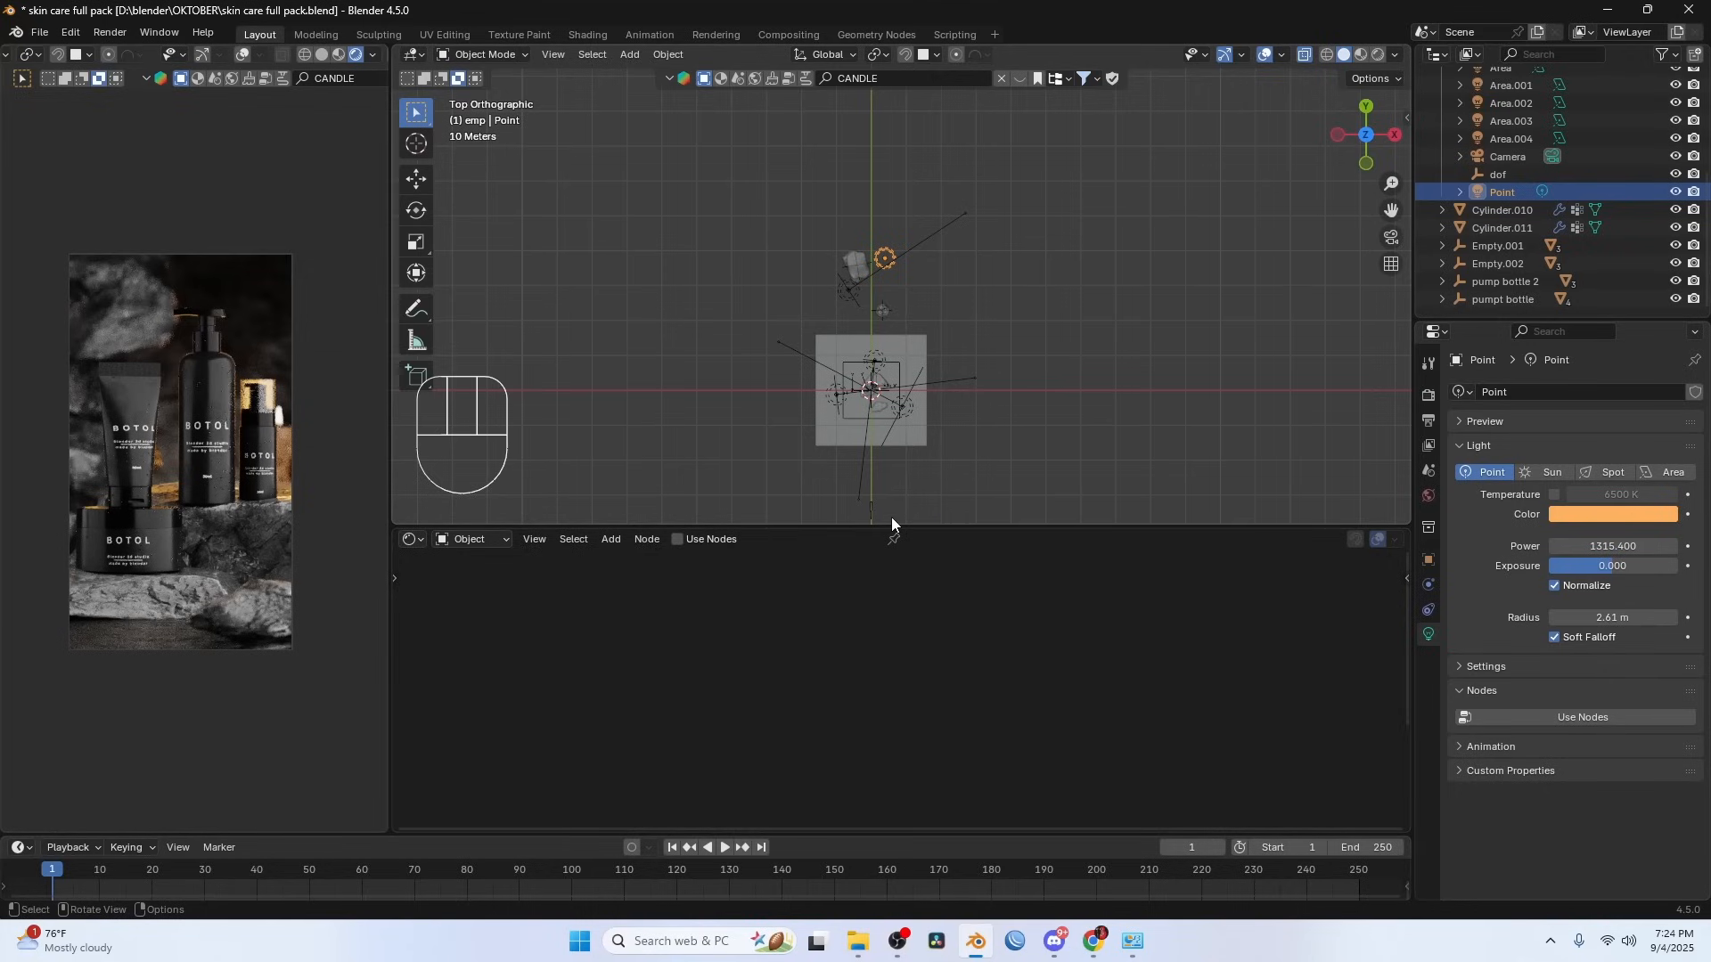
key("ctrl+s")
- Set the maximum render samples to 100 in the Cycles render settings
left_click(1428, 395)
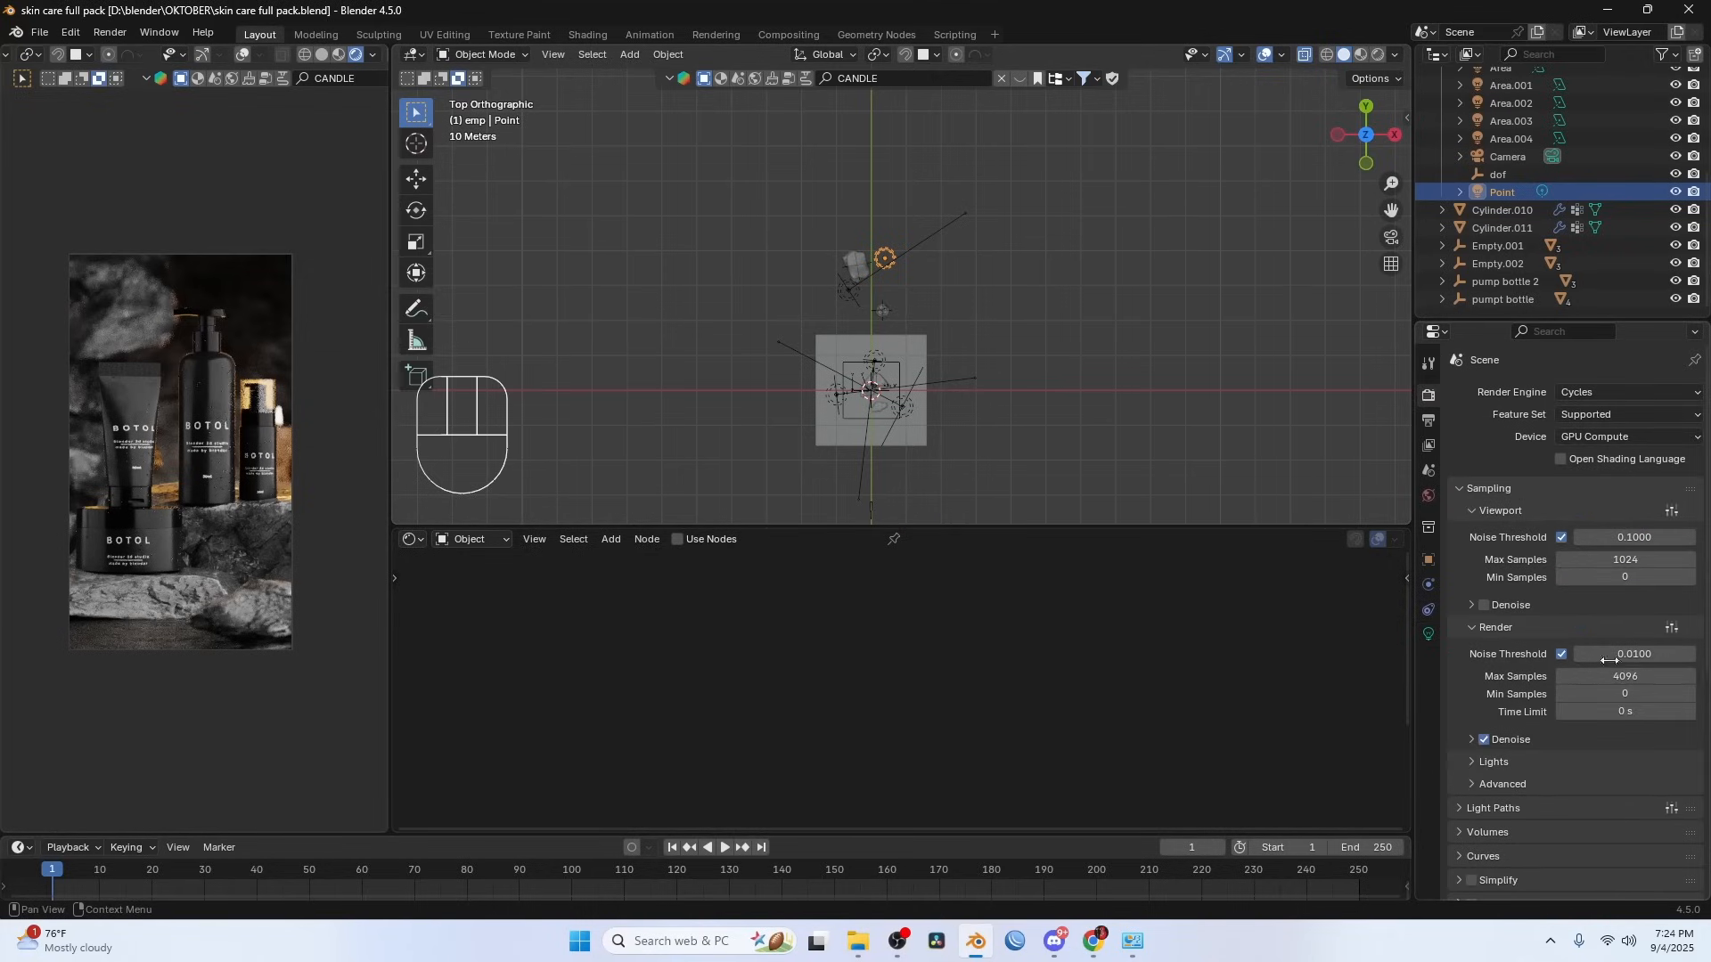
left_click(1633, 674)
type("10")
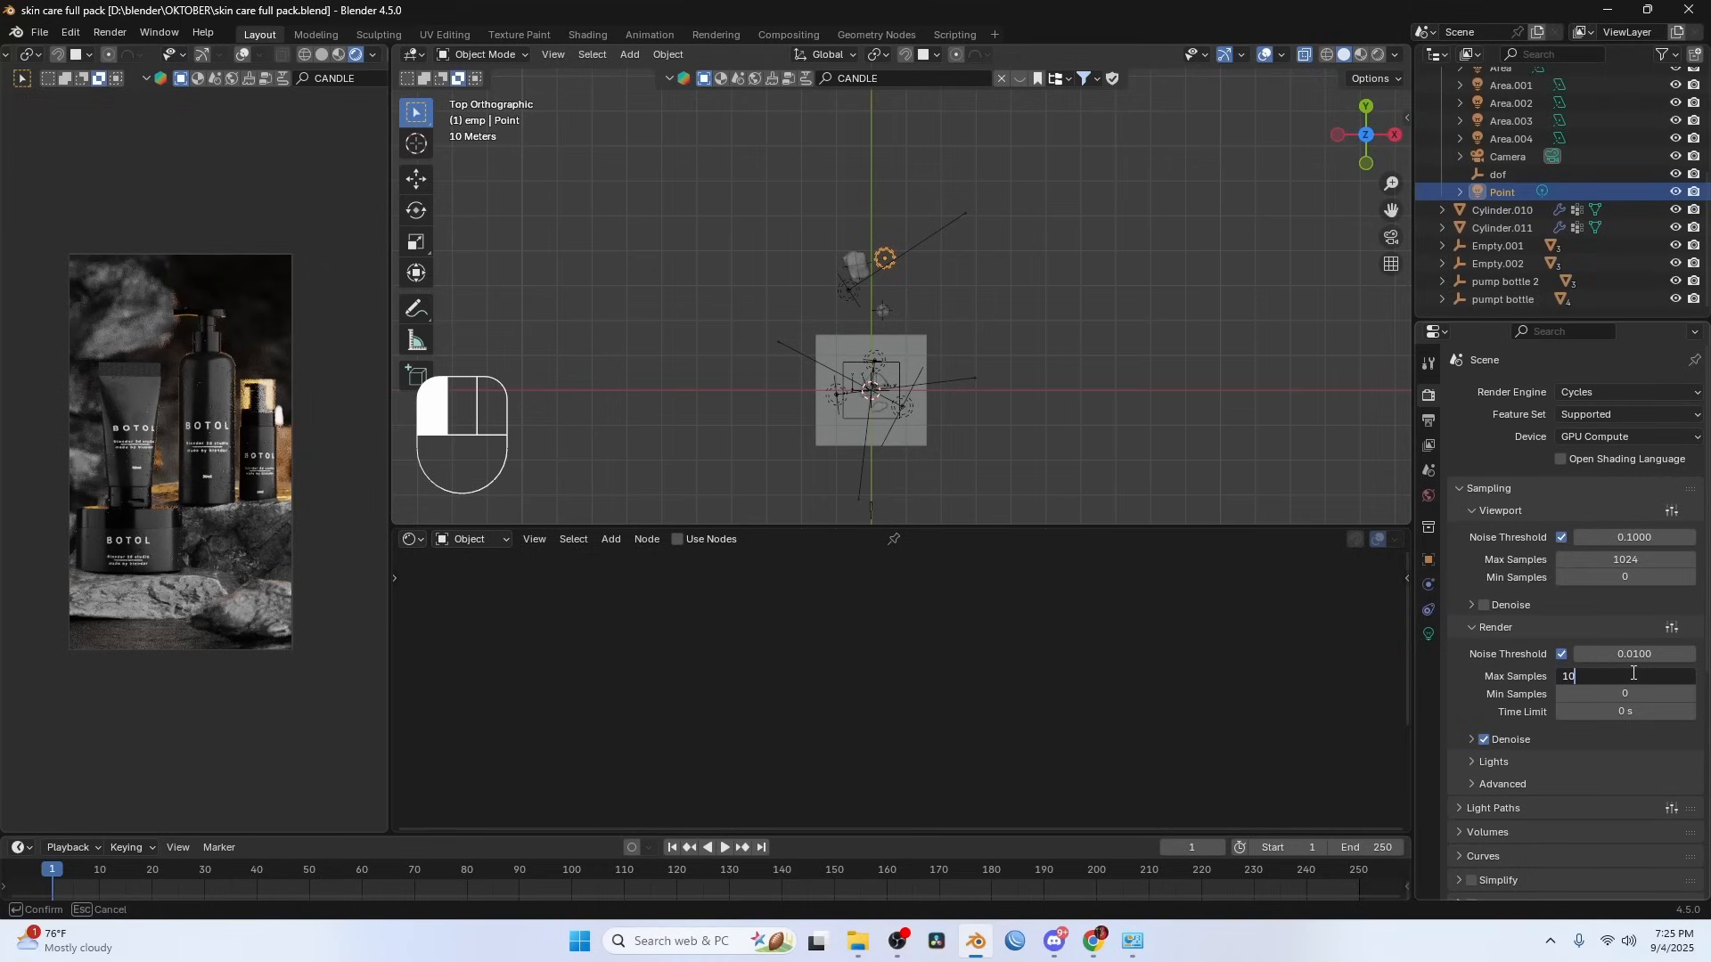
type("0")
key("Return")
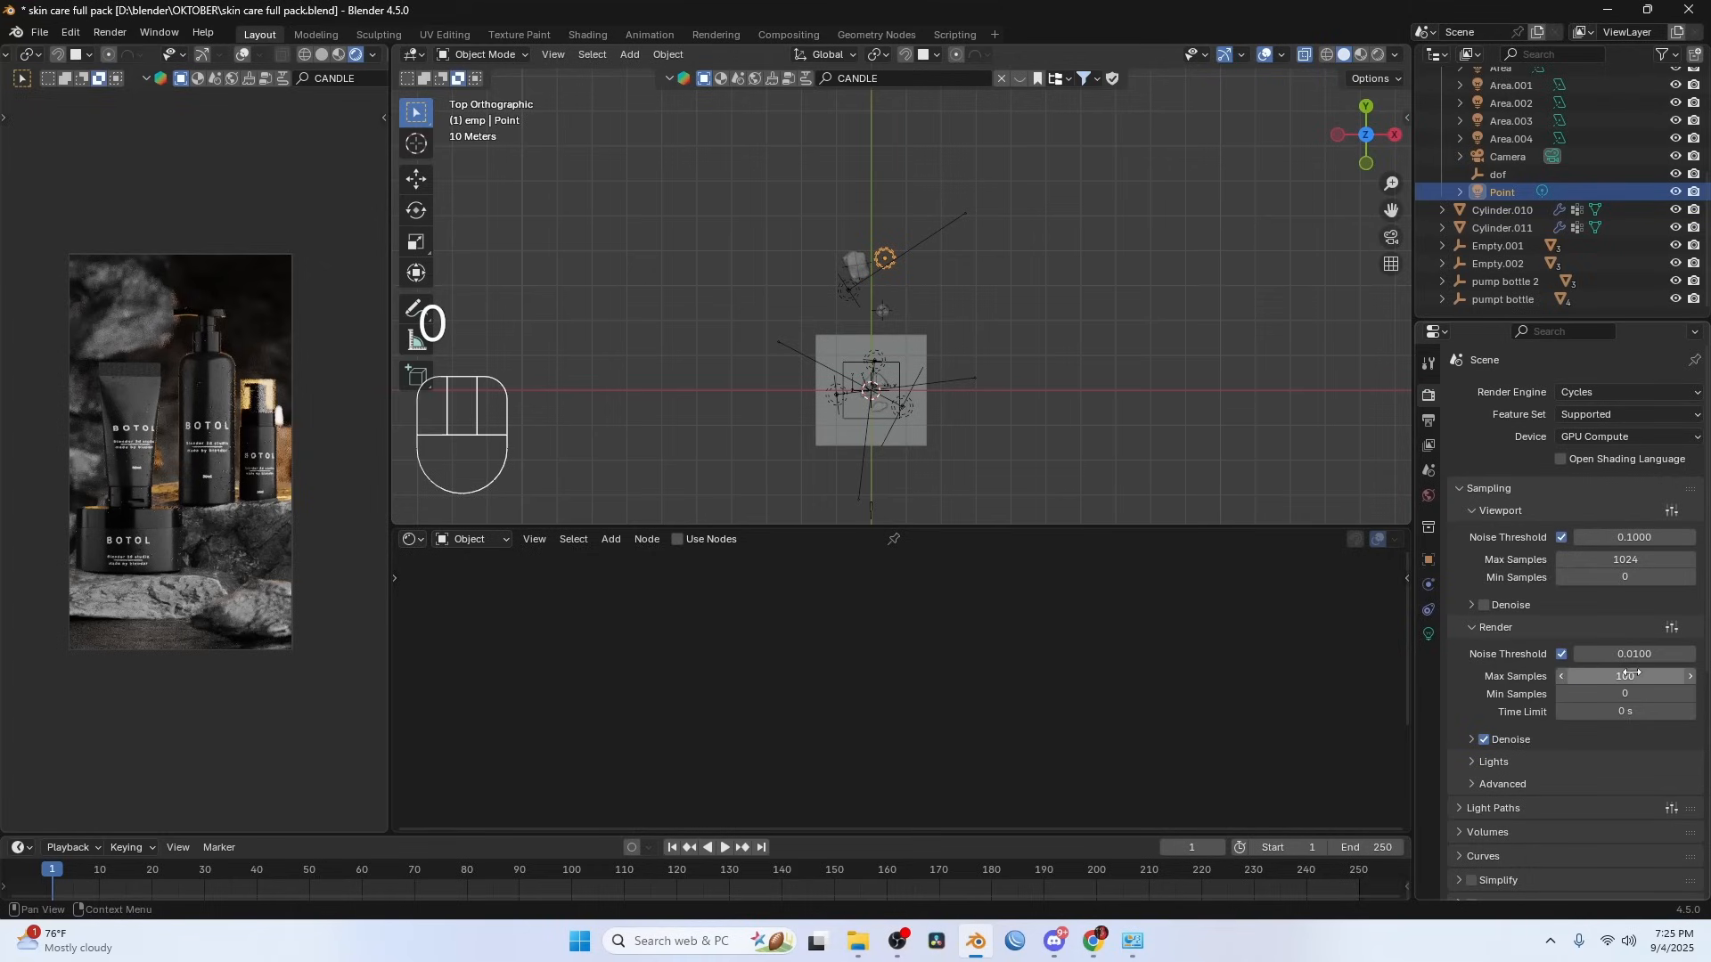
scroll(1626, 641, "down", 6)
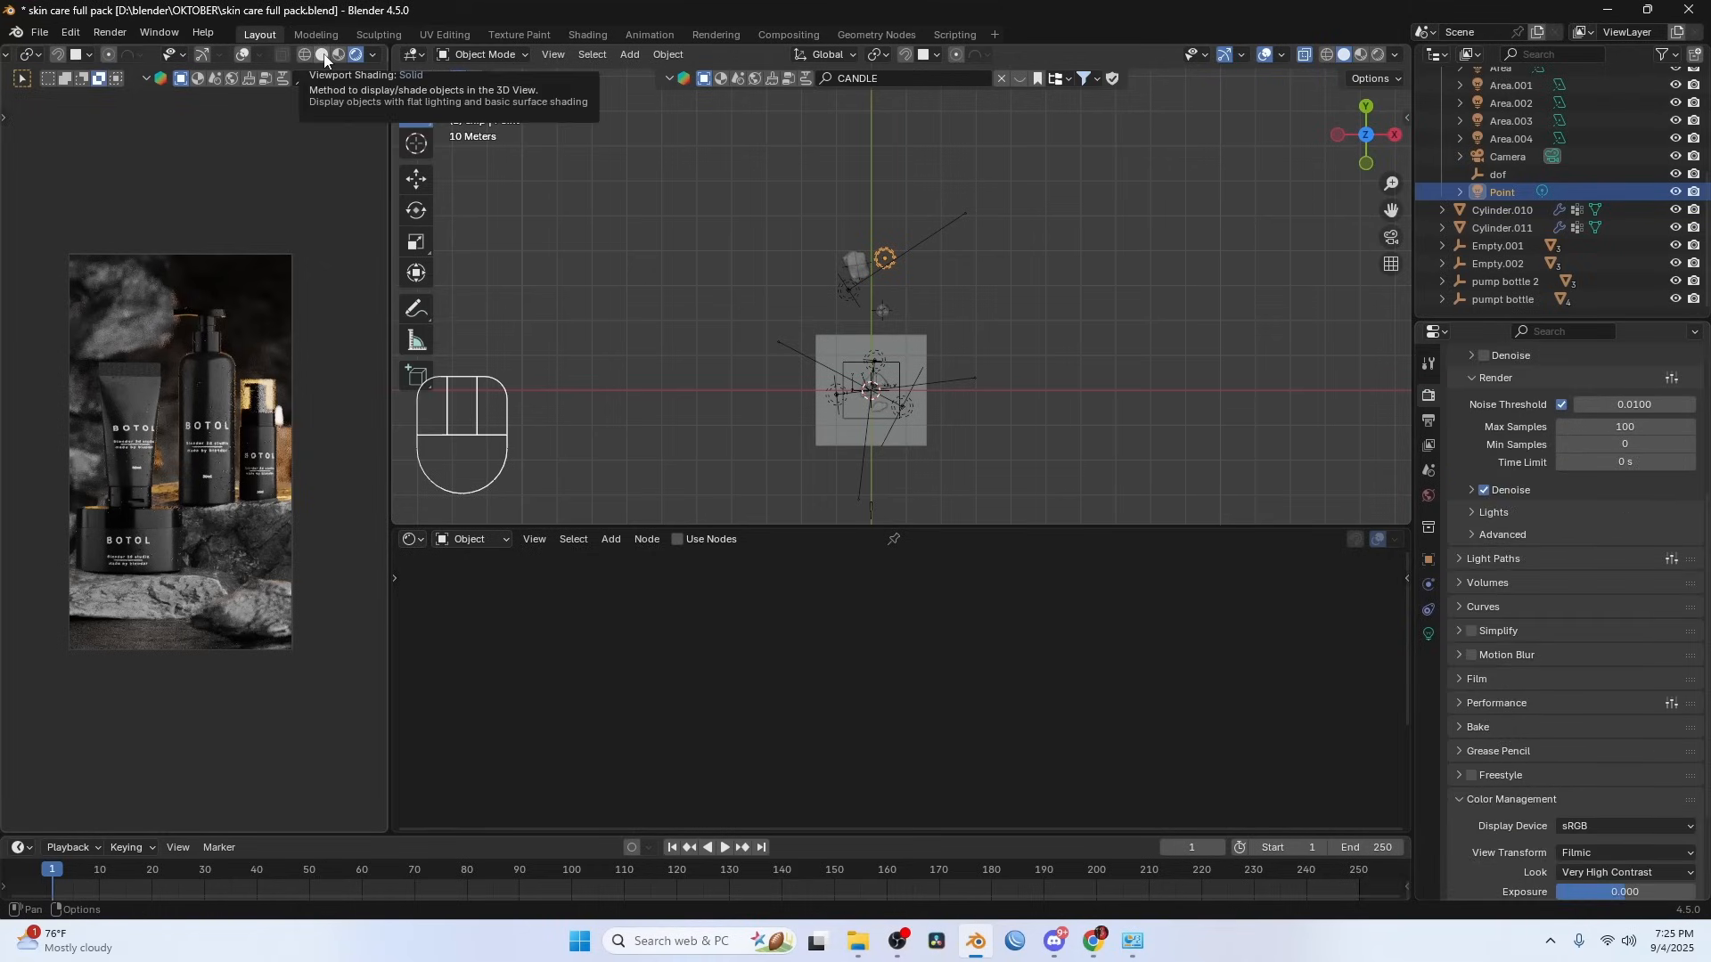
- Switch the camera viewport to solid shading, render the image, view the whole result and minimize the render window
left_click(322, 54)
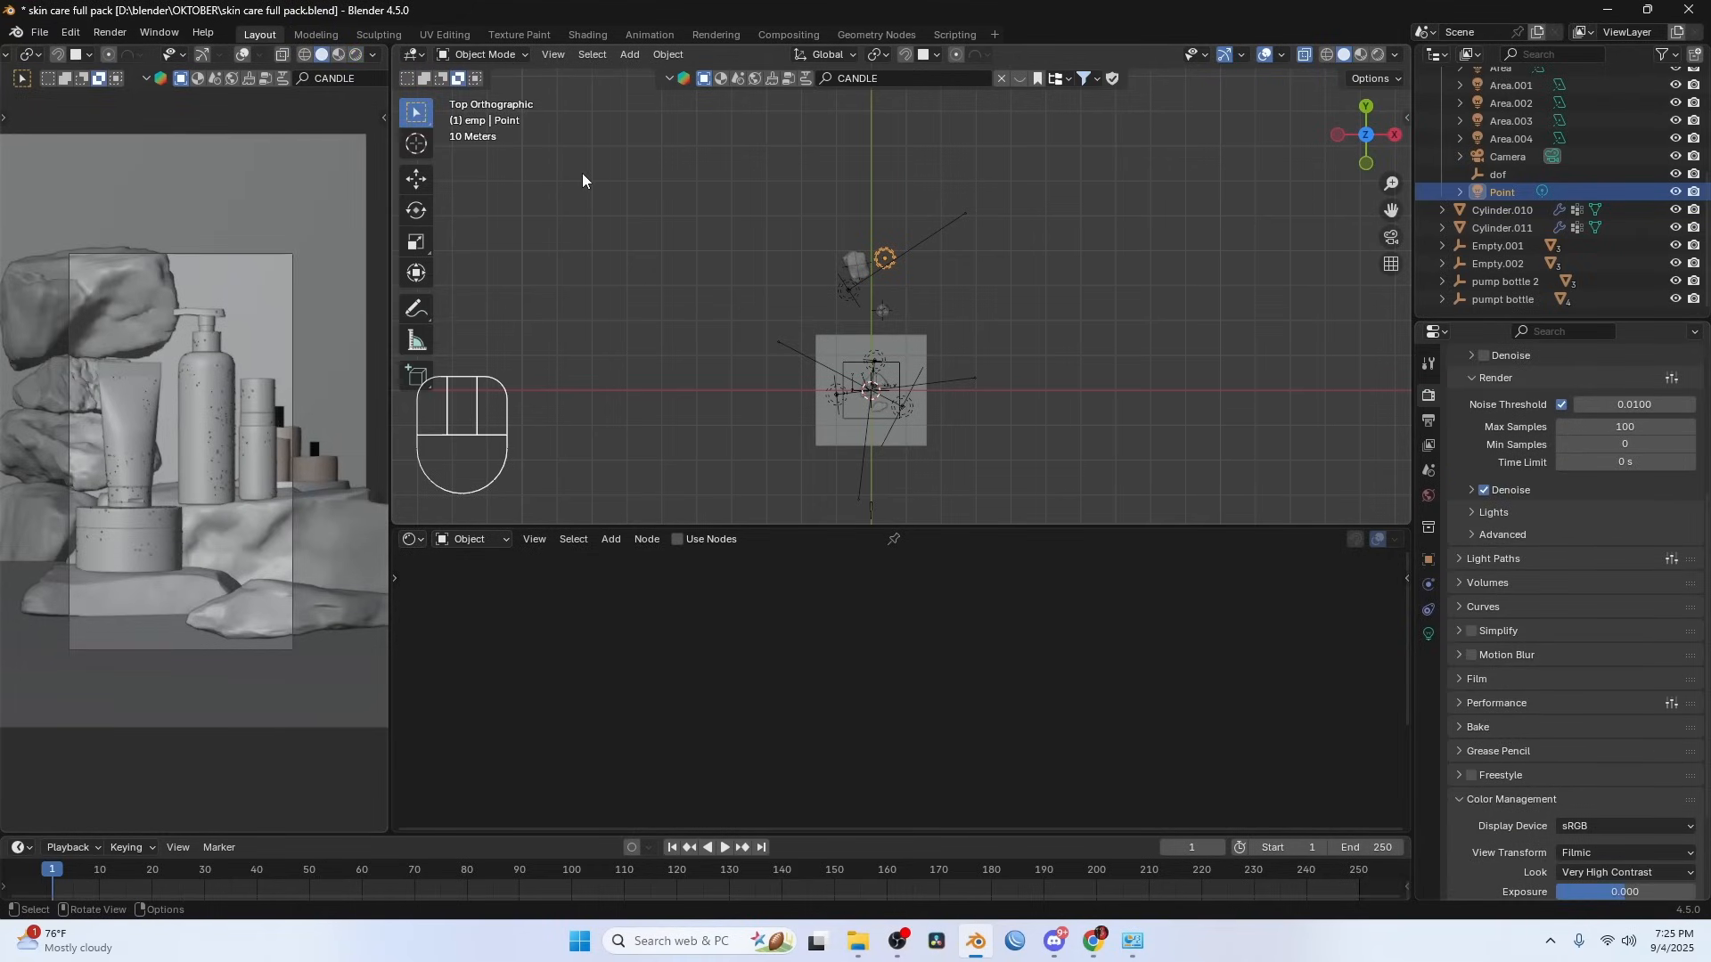
key("F12")
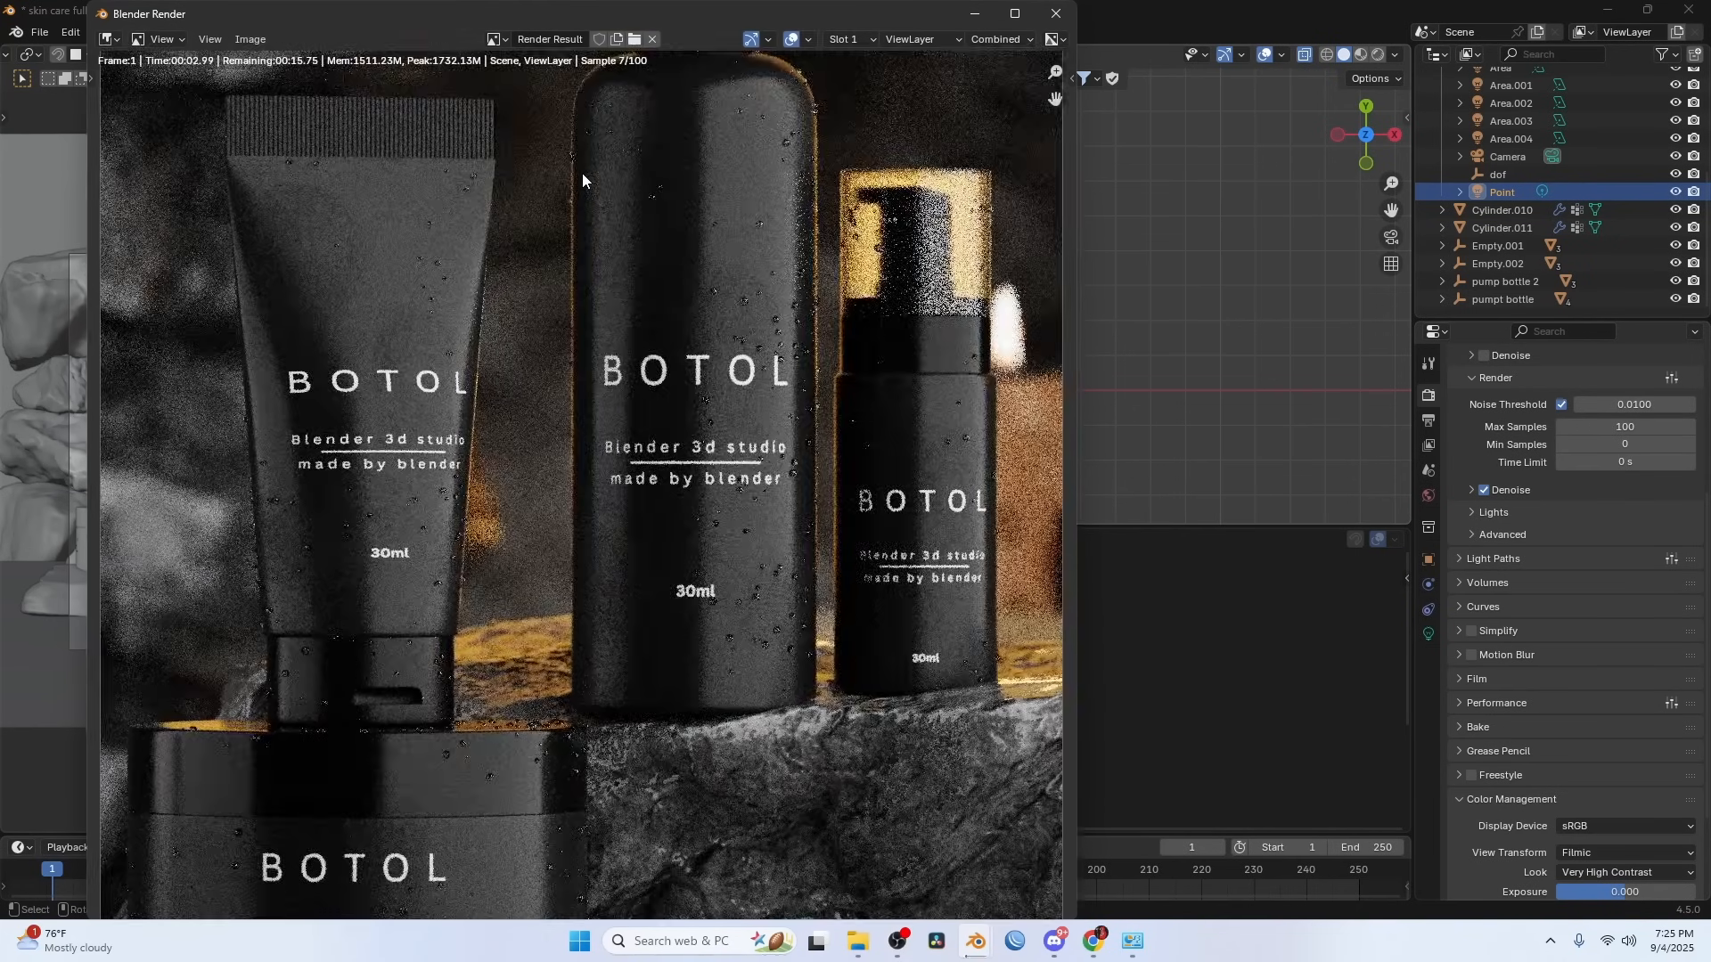
key("Home")
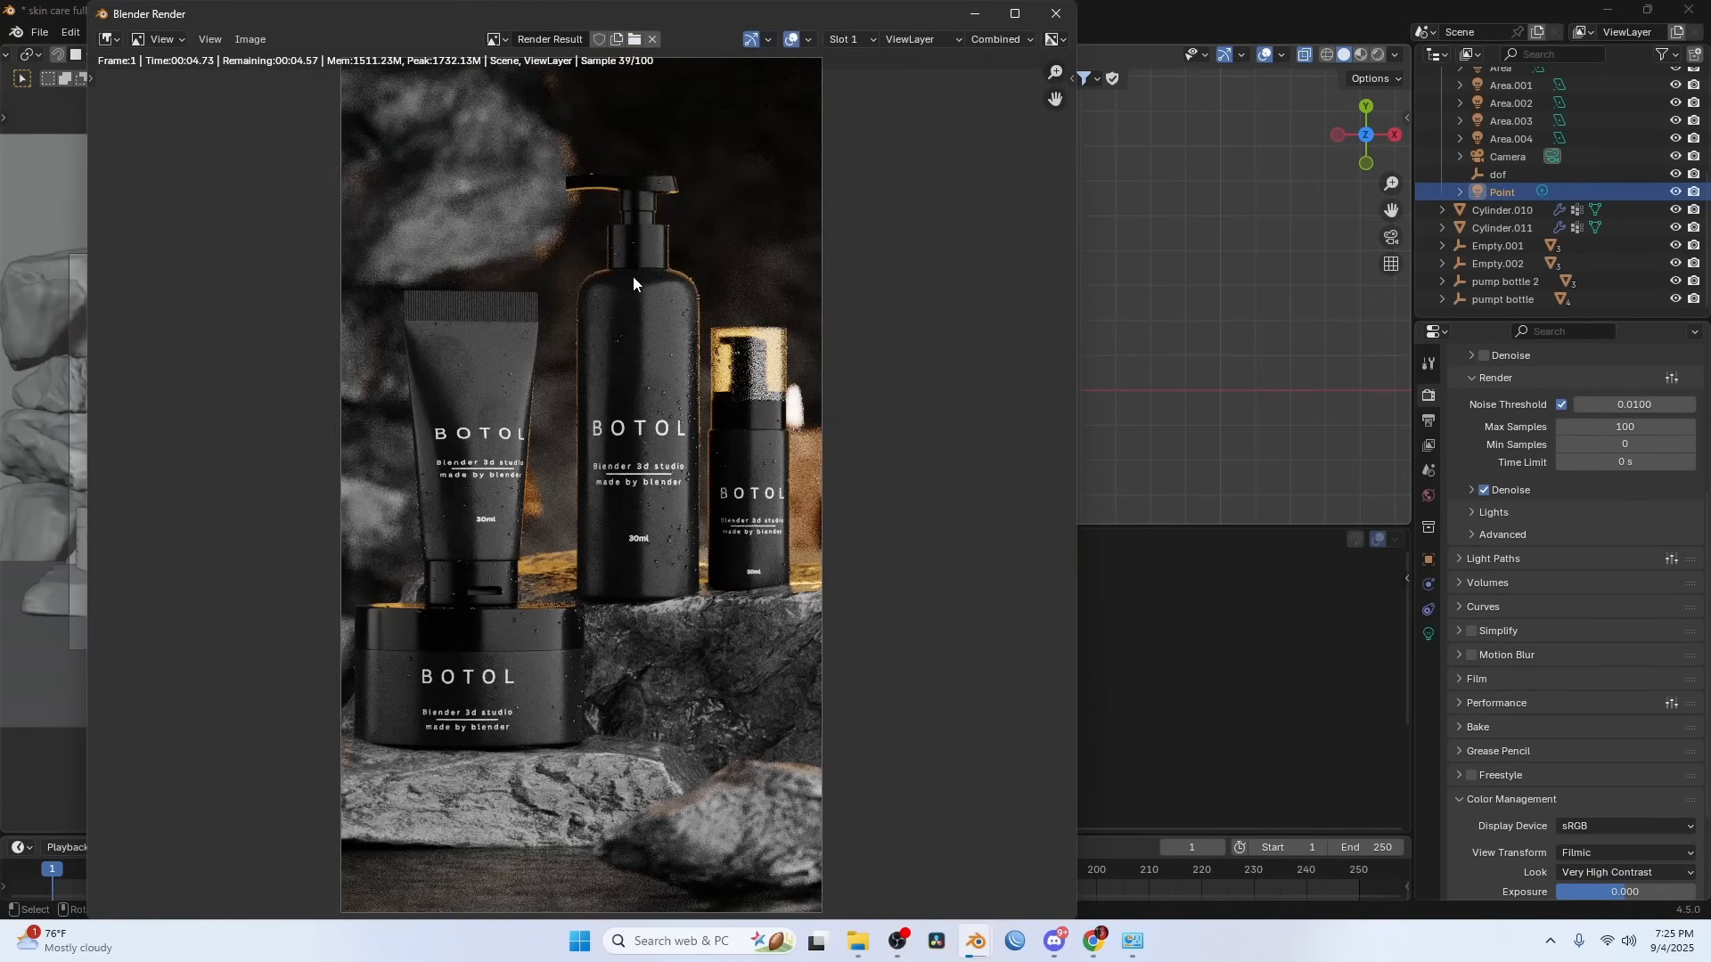
scroll(633, 276, "down", 1)
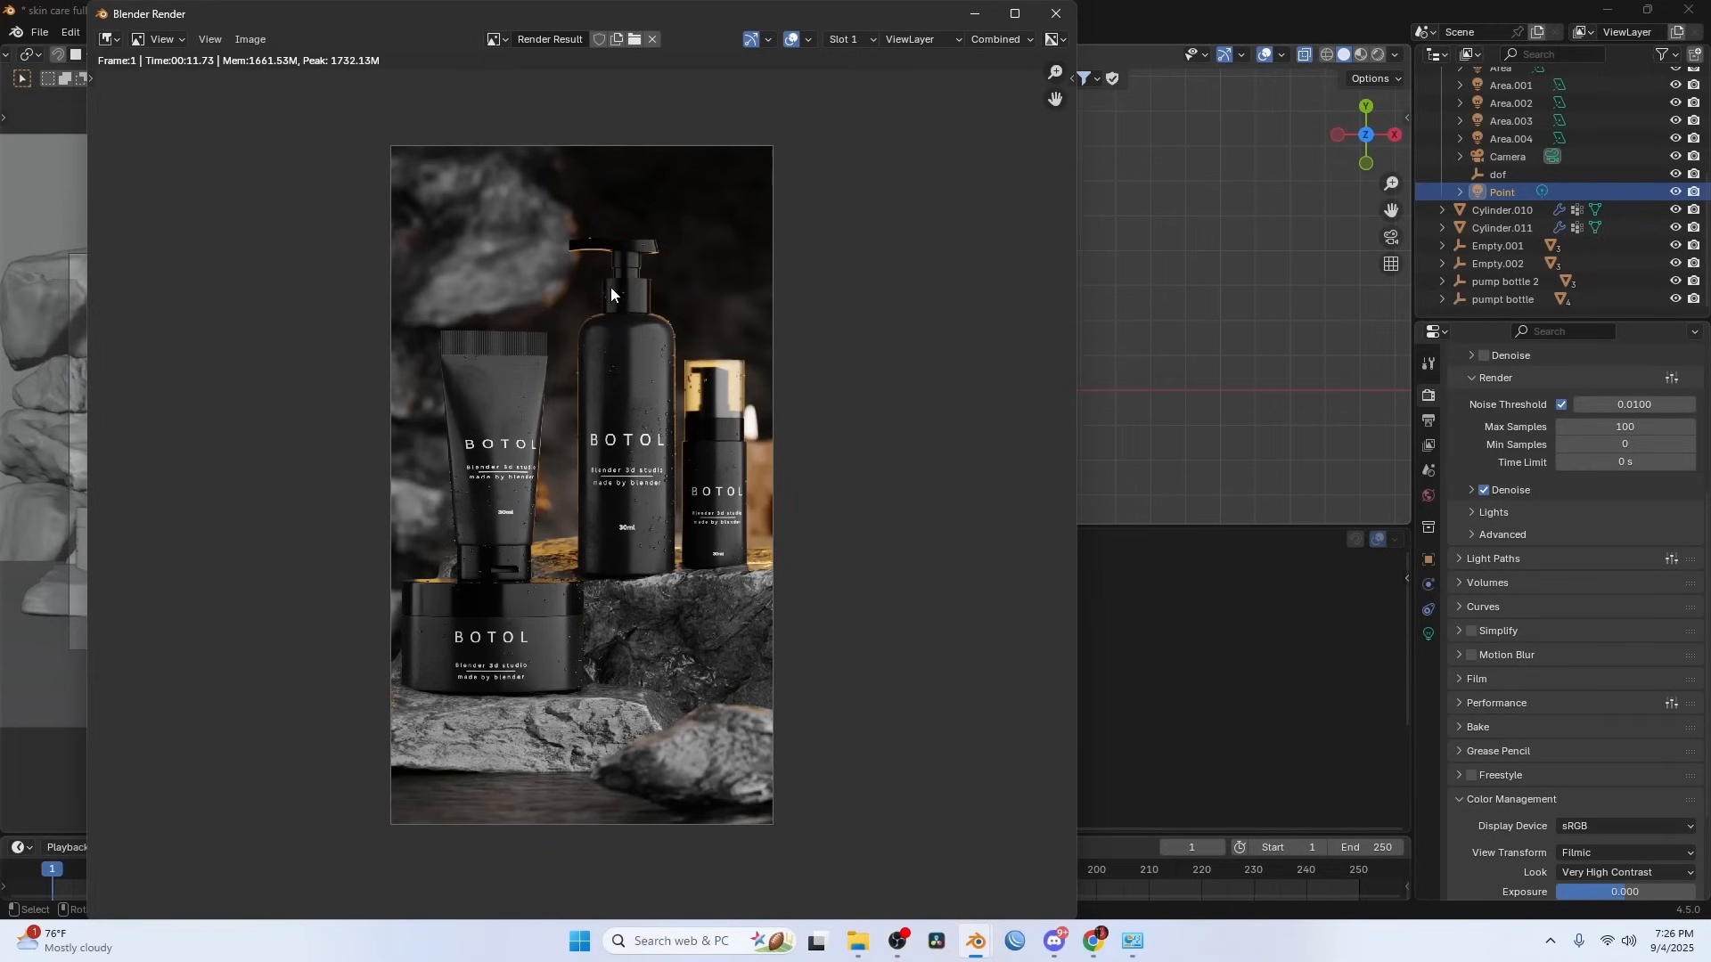
left_click(975, 12)
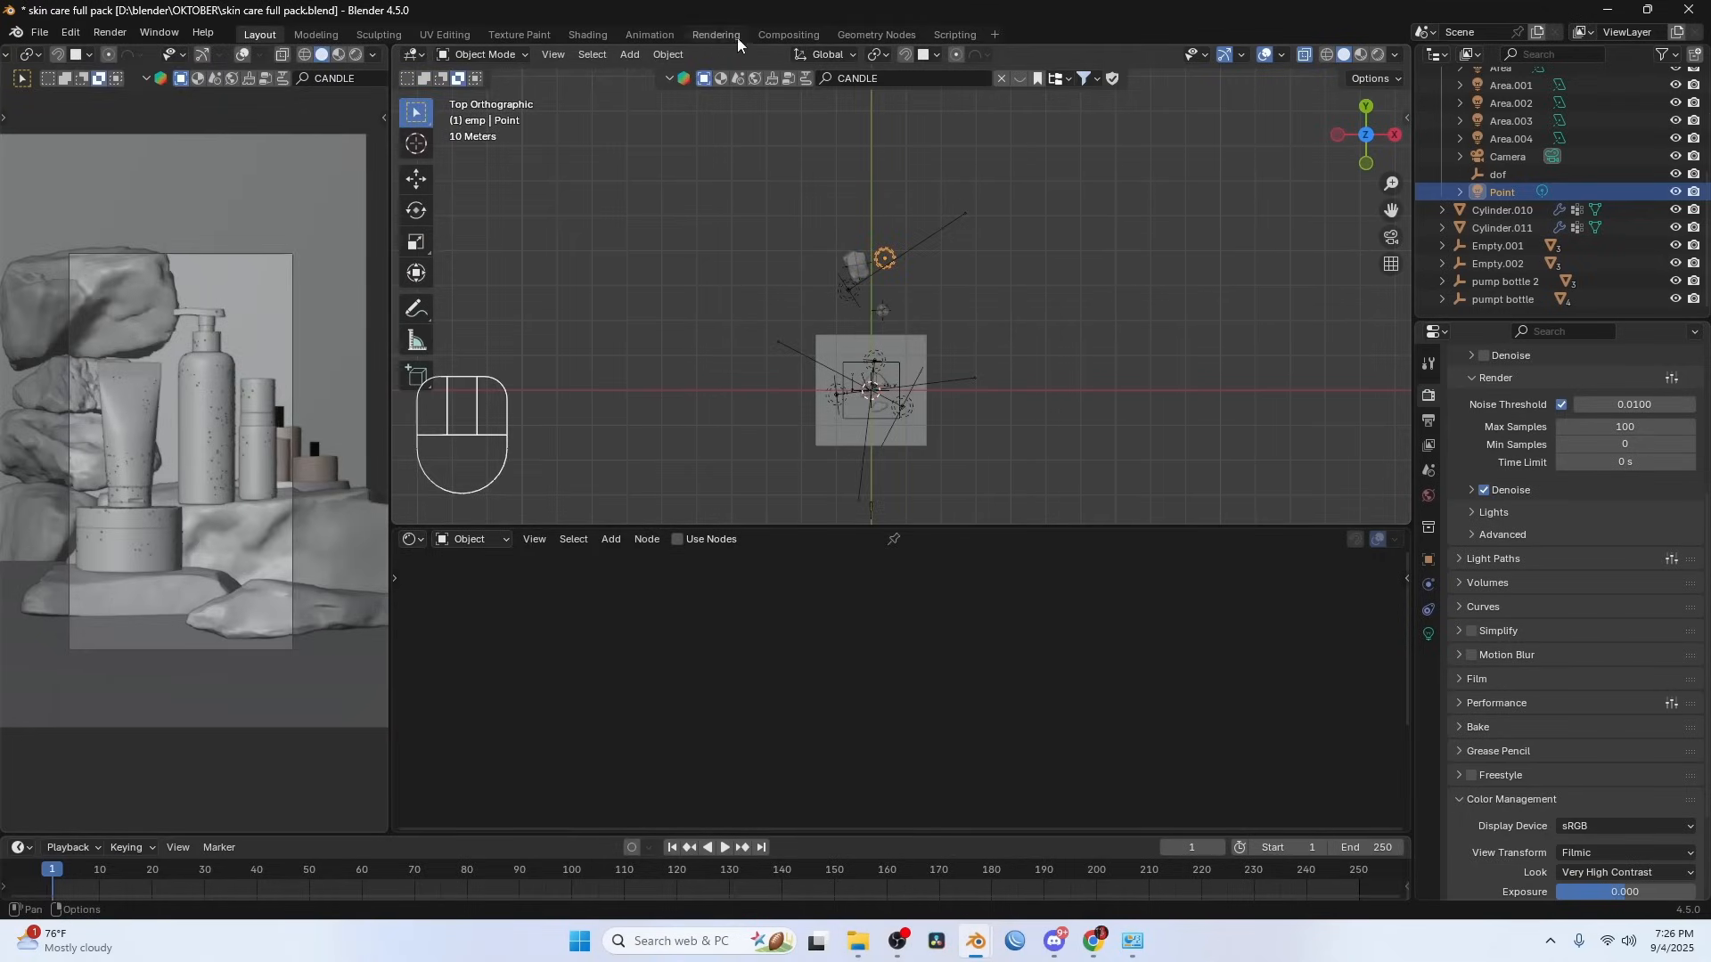
- Open the Compositing workspace and enable nodes for the scene
left_click(789, 34)
left_click(200, 55)
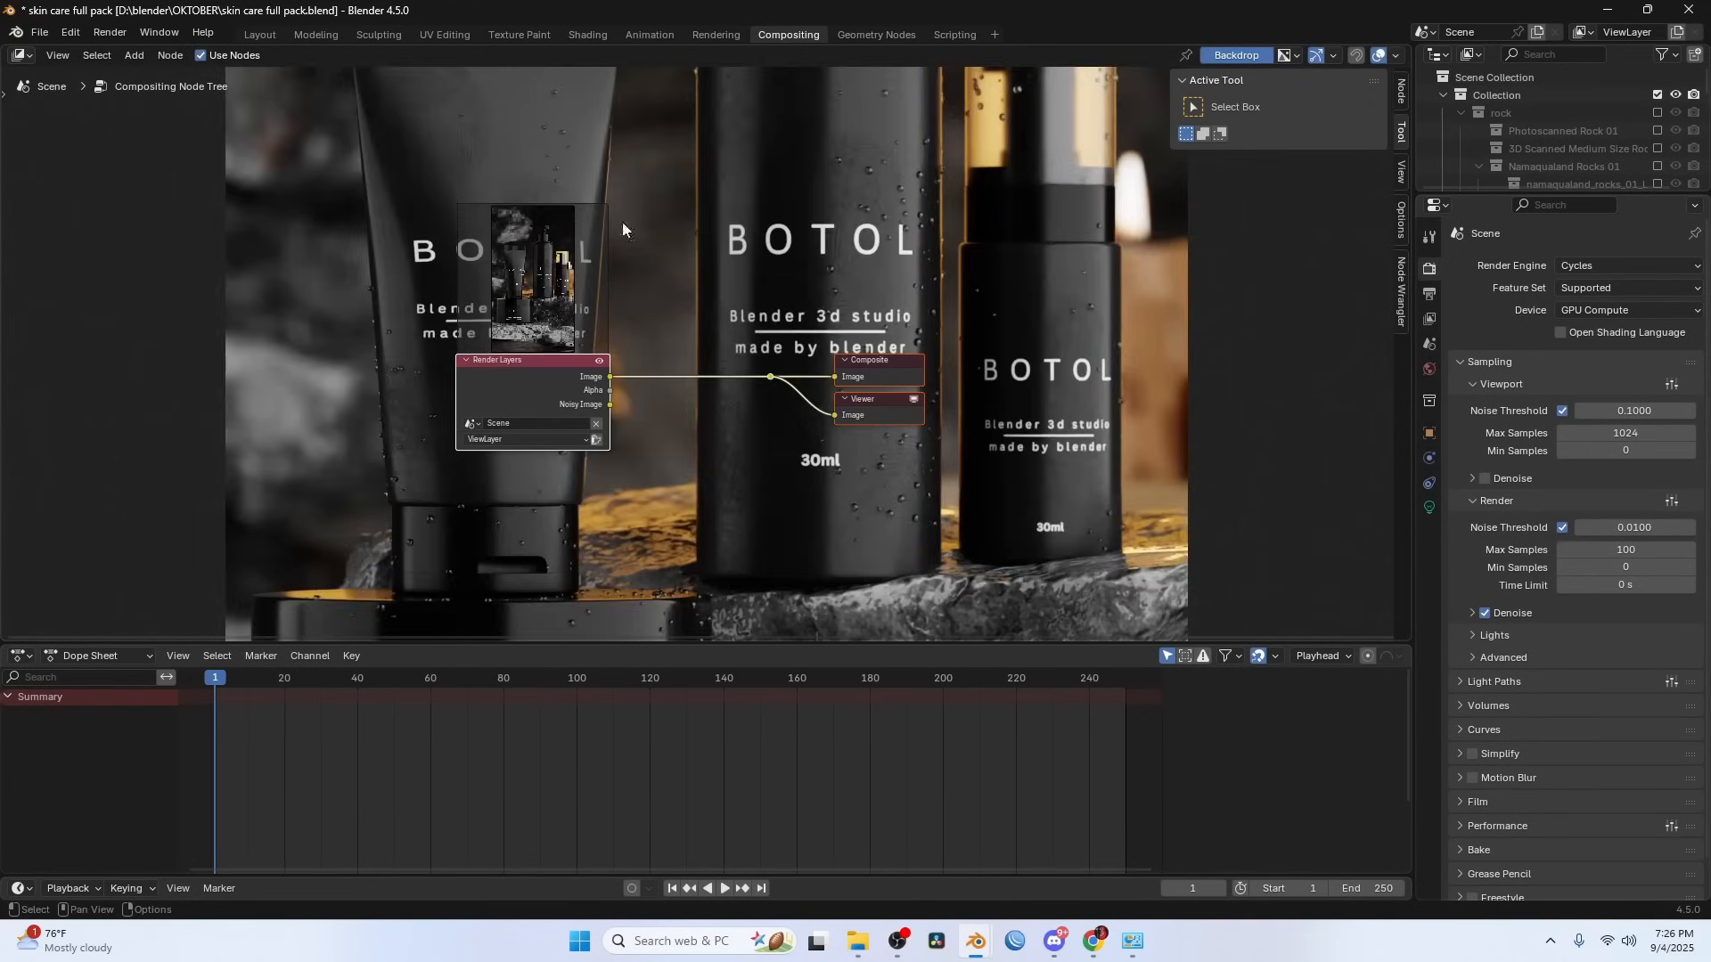
scroll(805, 271, "up", 2)
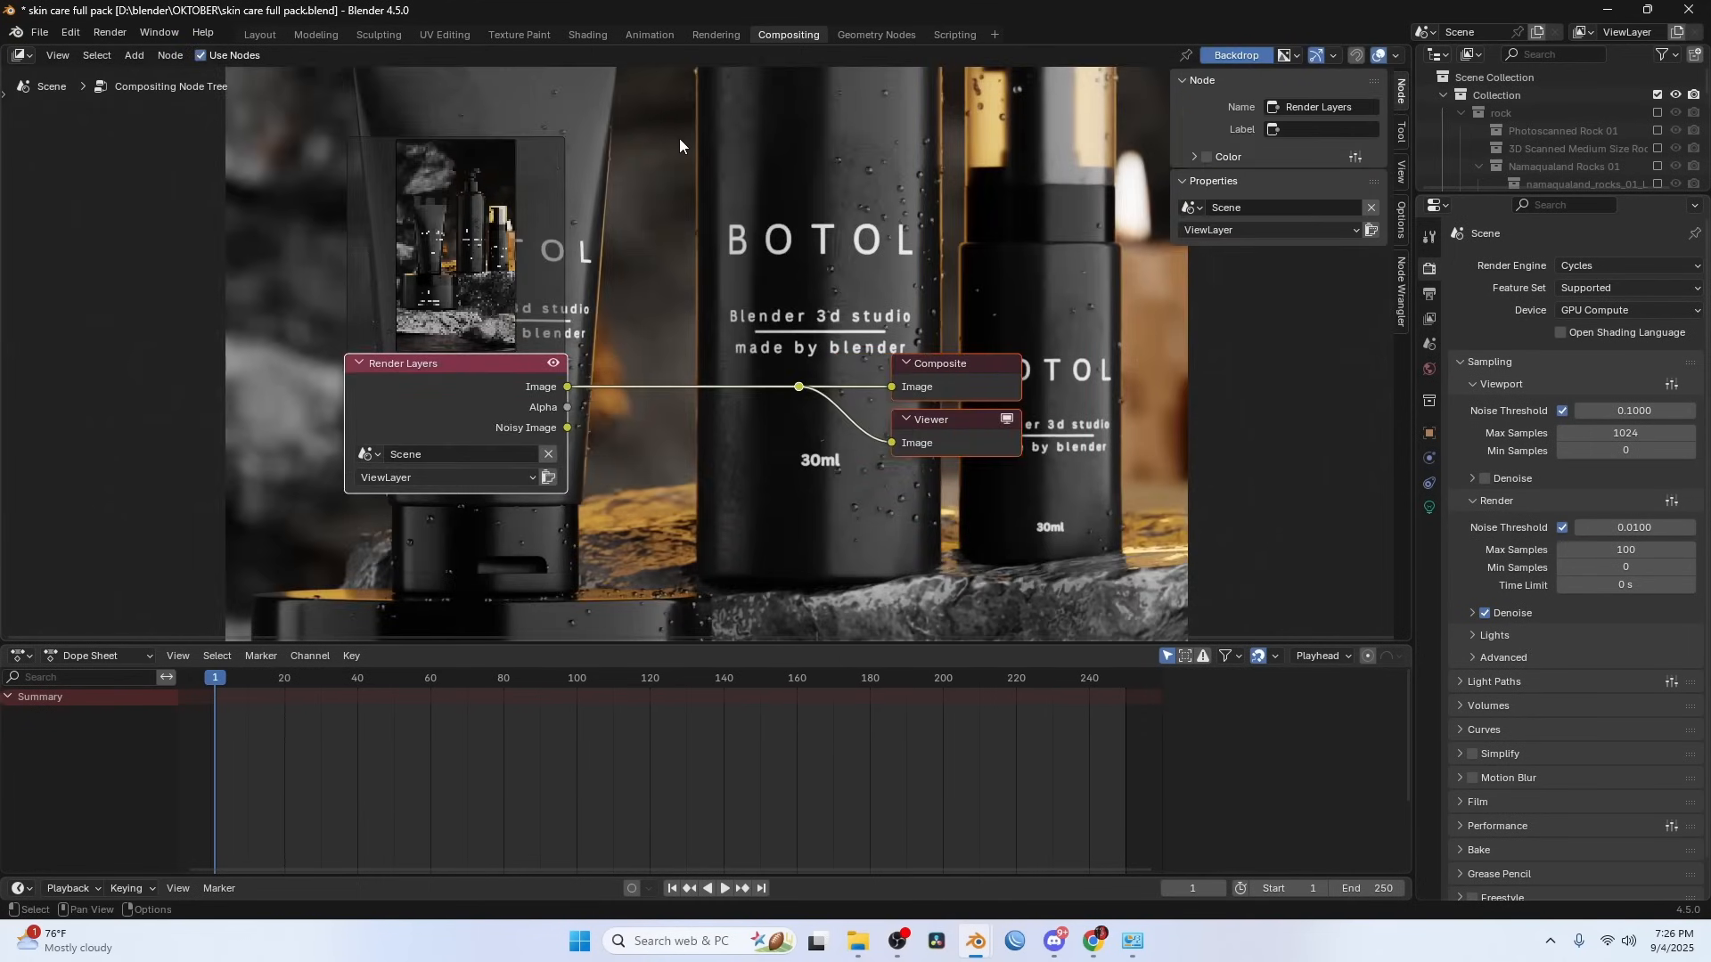
- Split off an image editor beside the node tree, fit the Viewer Node image in it and turn off the compositor backdrop
left_click_drag(5, 49, 595, 126)
left_click(22, 56)
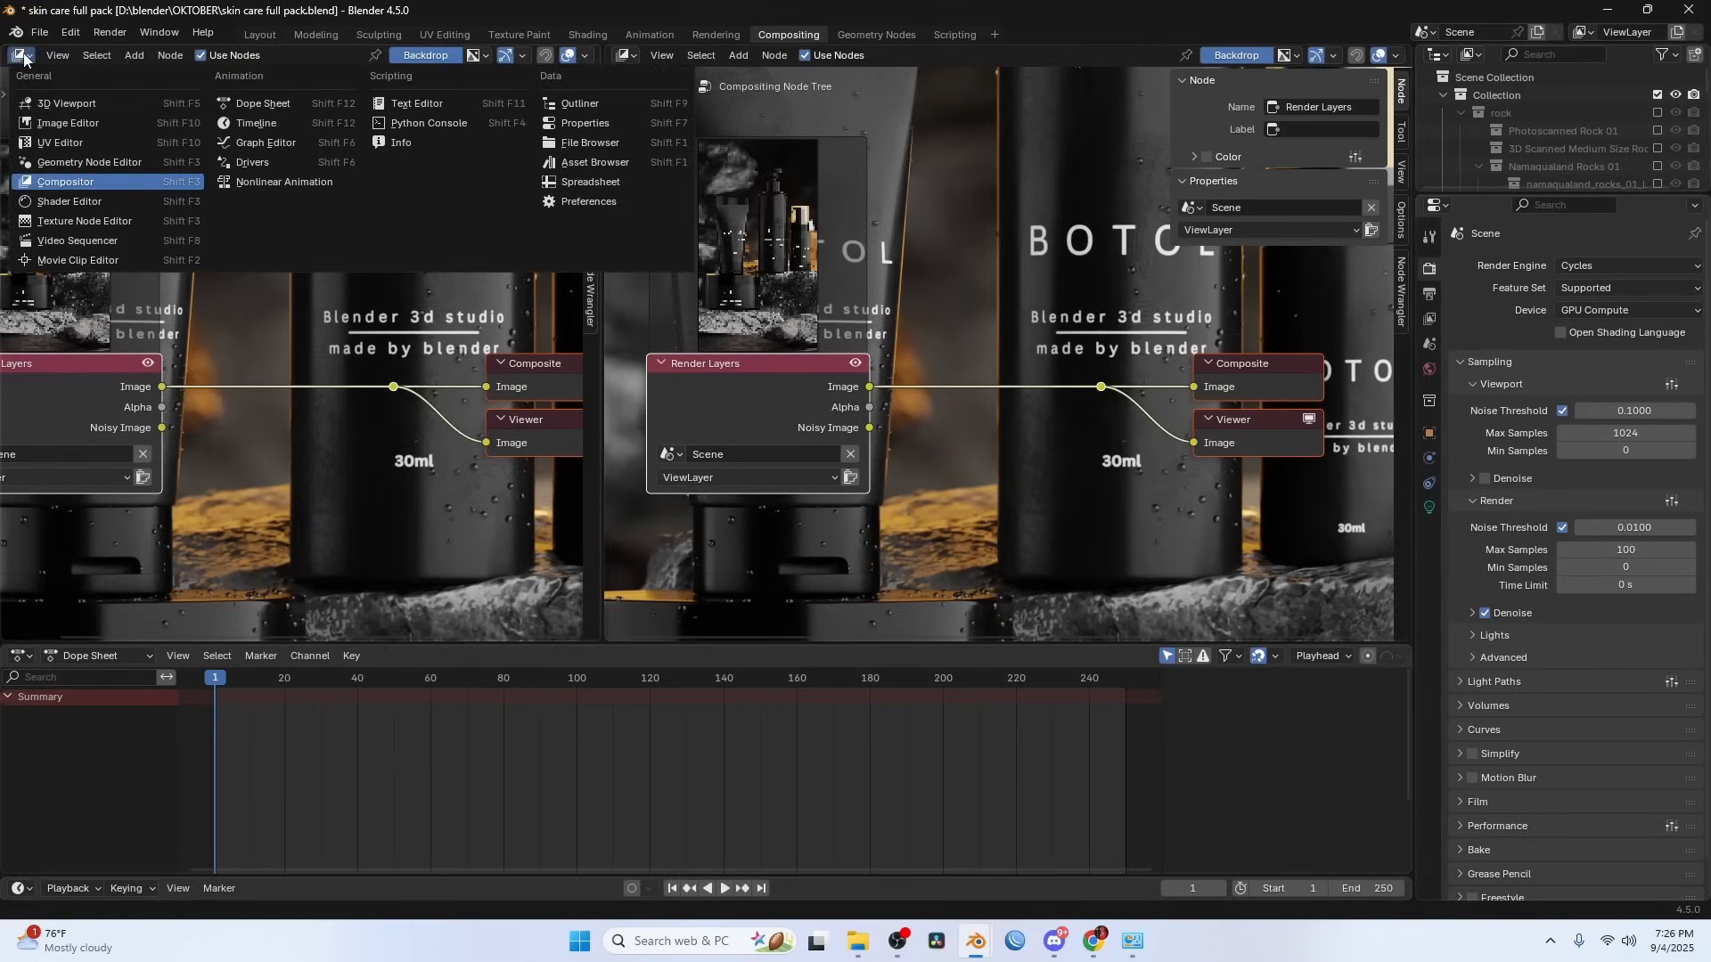
left_click(90, 123)
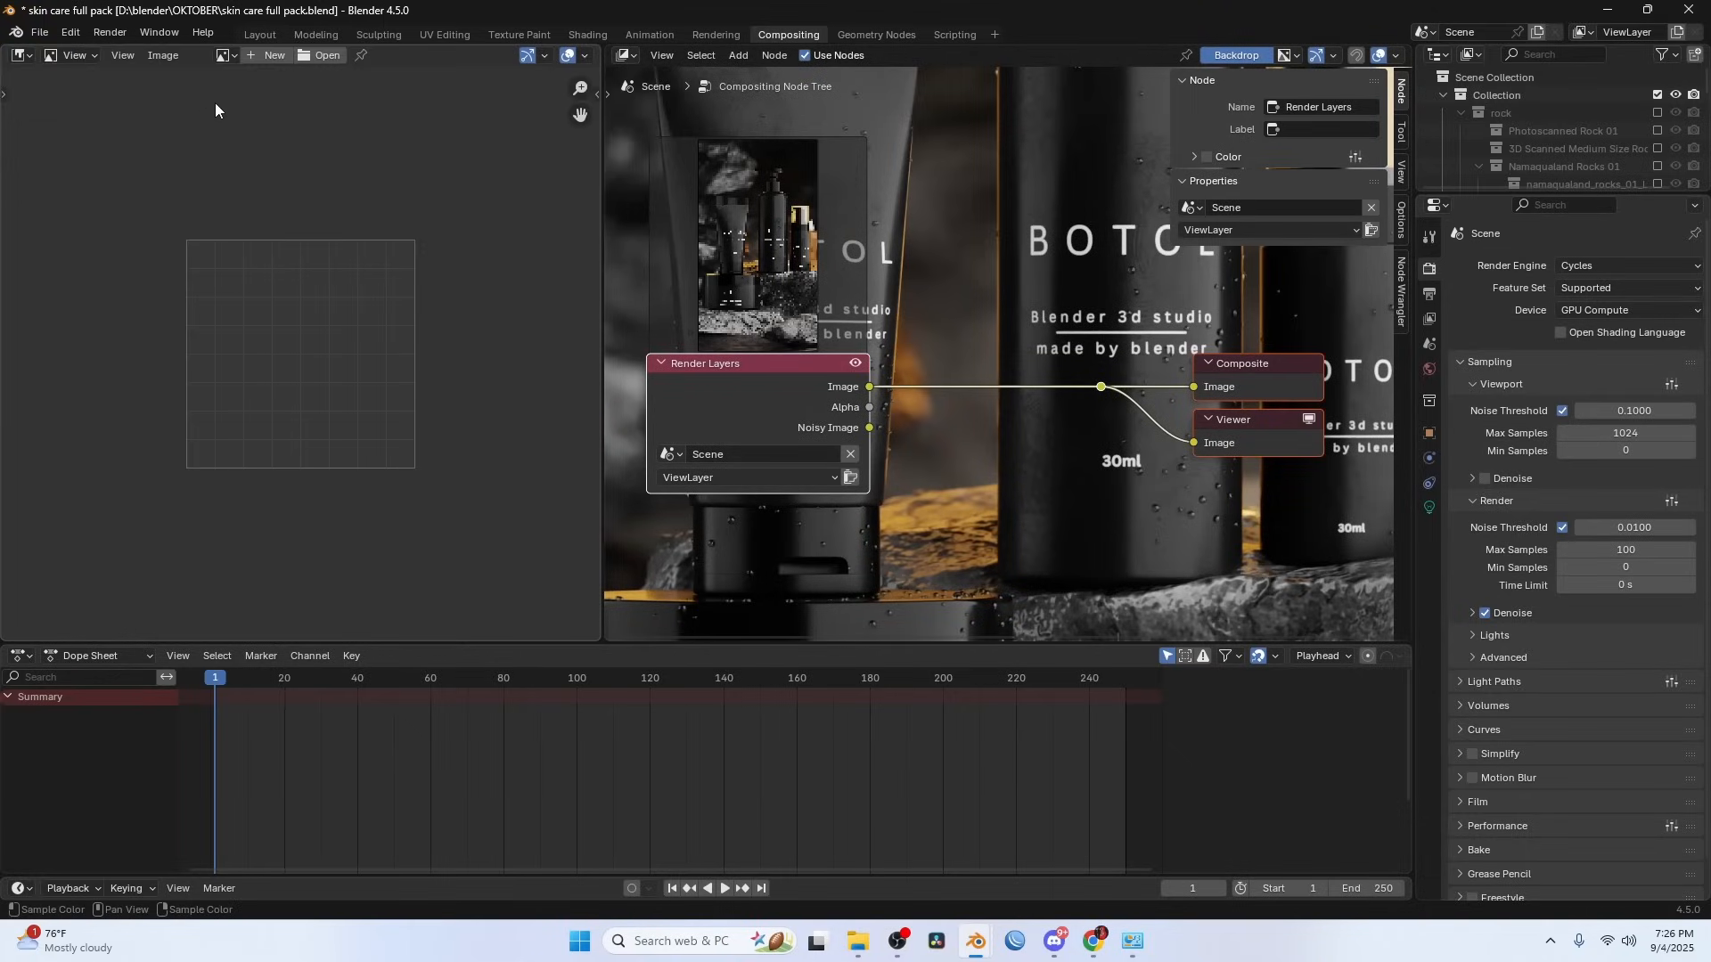
left_click(223, 55)
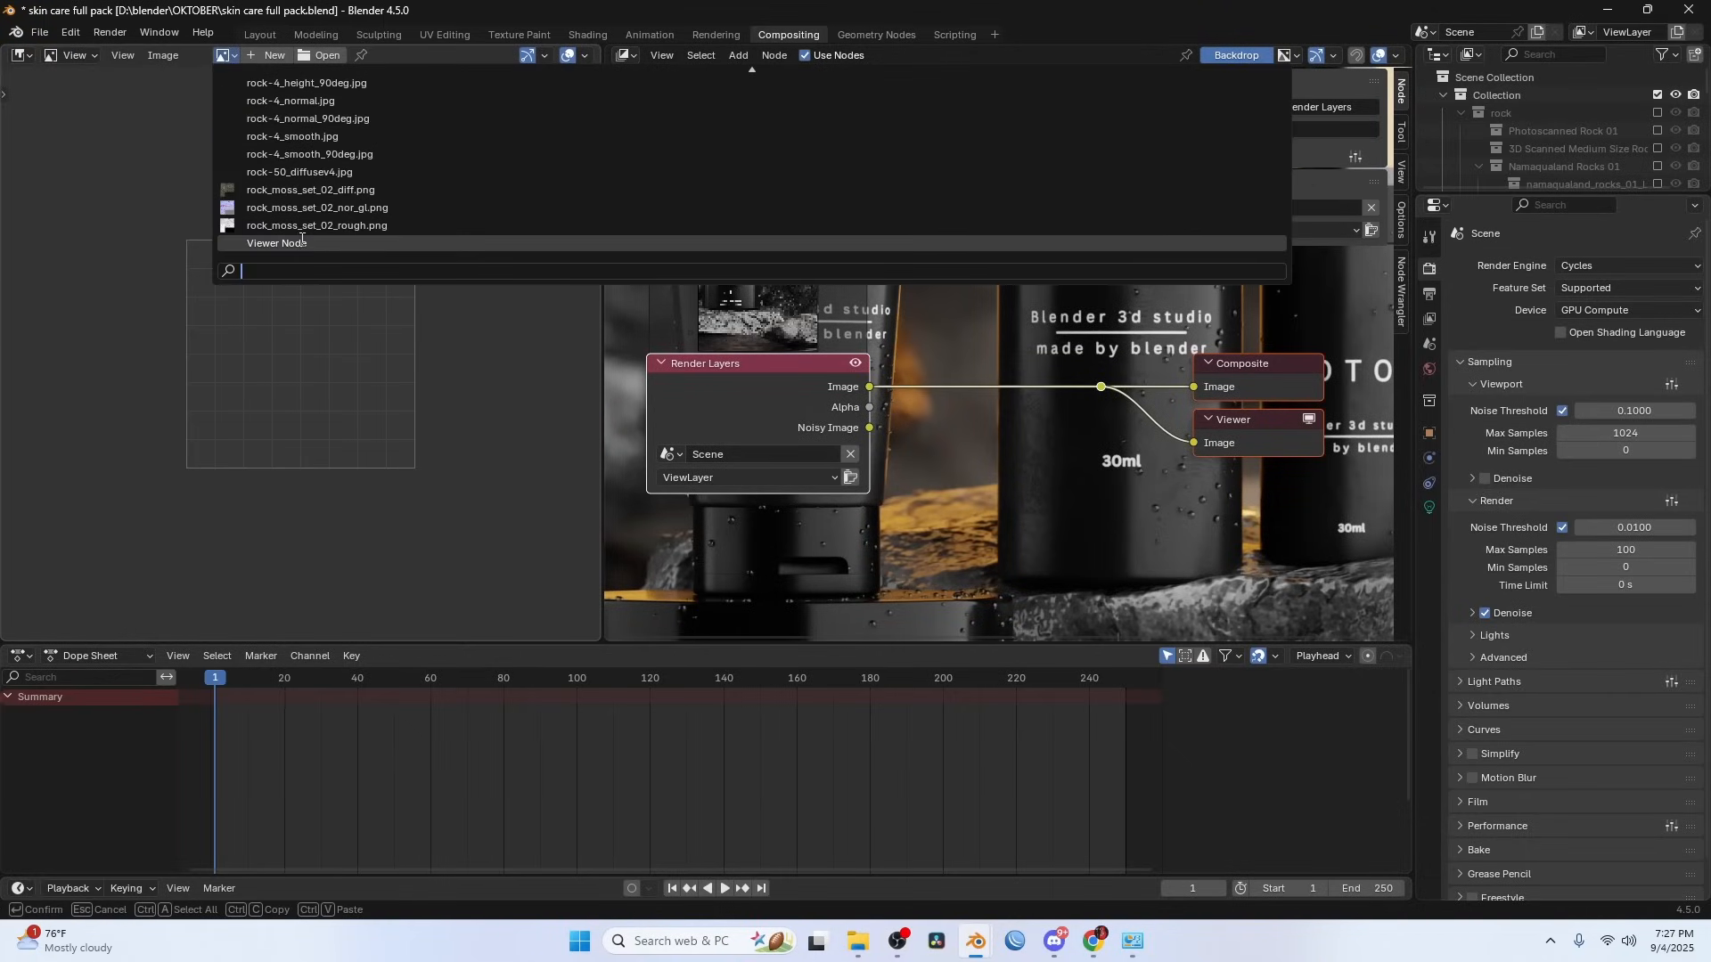
left_click(301, 242)
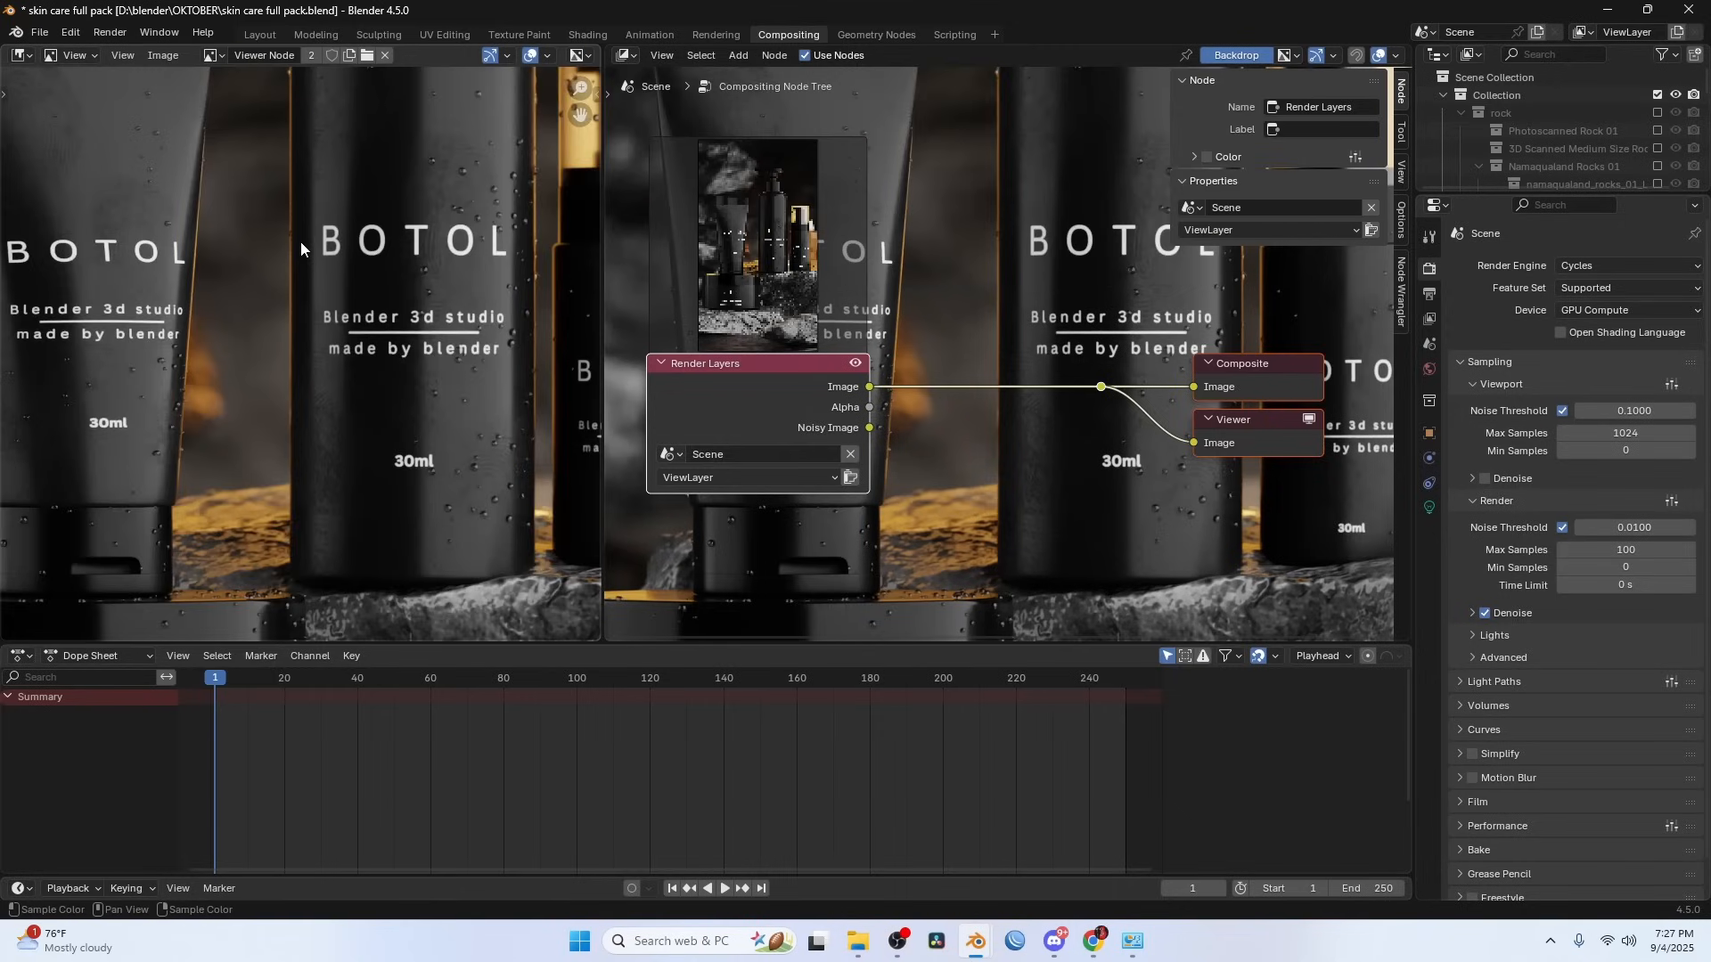
key("Home")
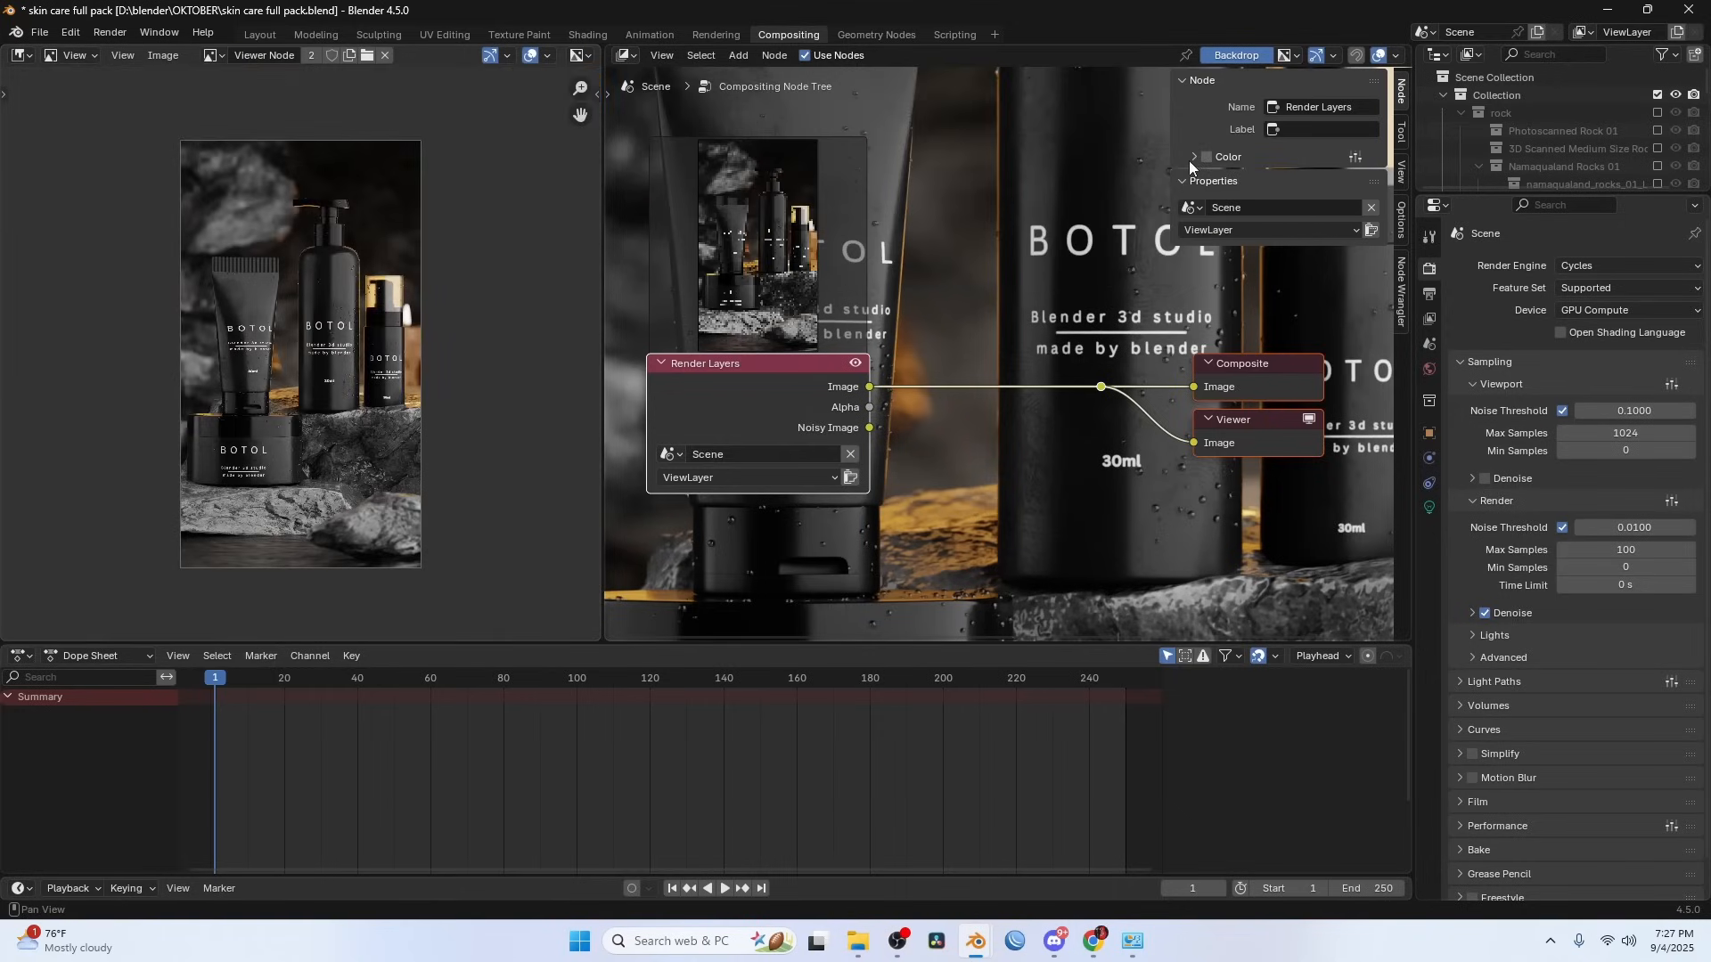
left_click(1233, 57)
left_click_drag(604, 269, 394, 269)
- Insert a Lens Distortion node between the Render Layers node and the Composite and Viewer outputs
key("shift+a")
left_click(927, 323)
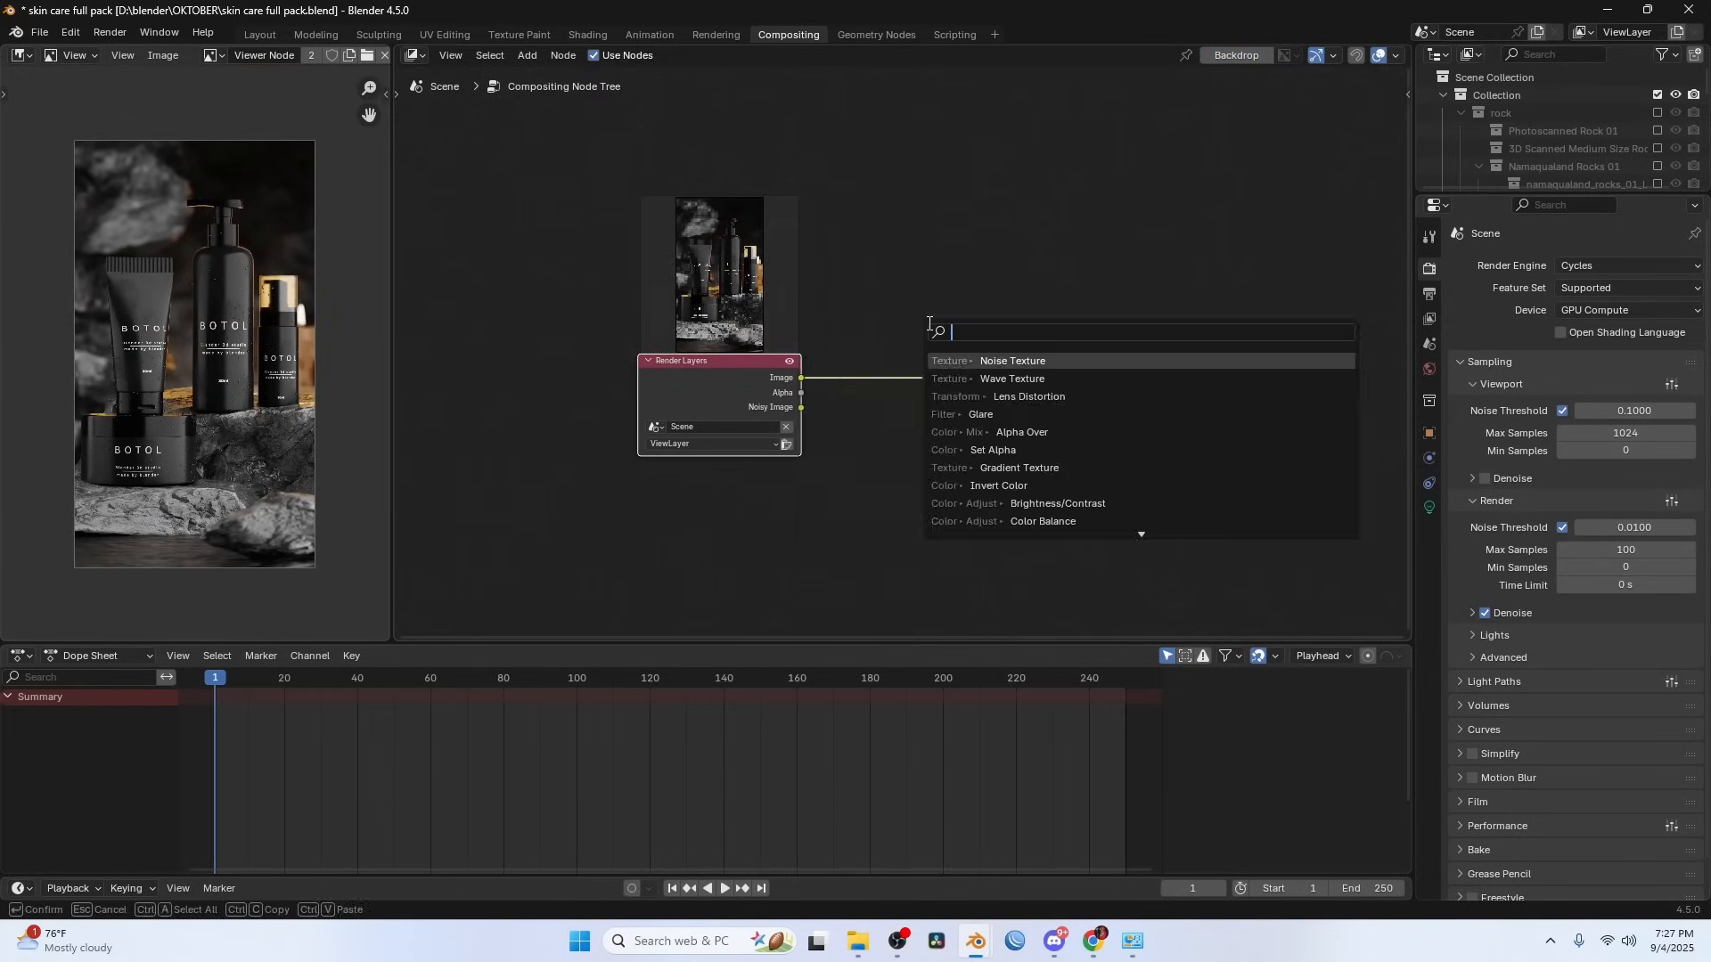
type("len")
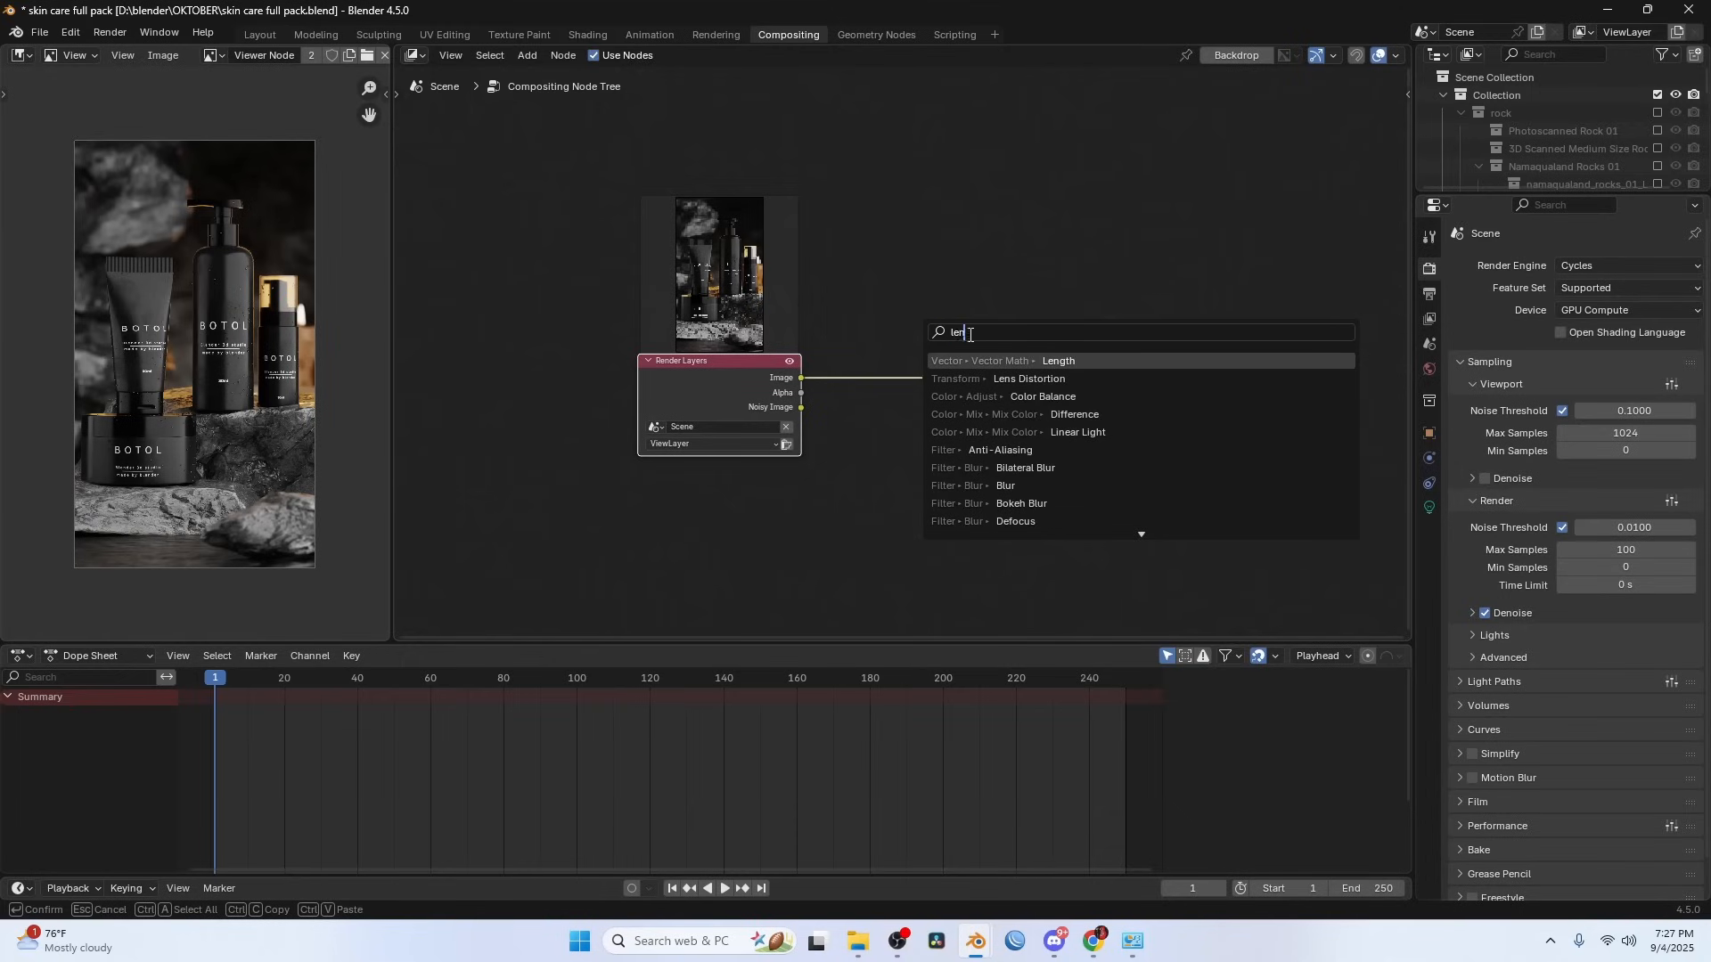
left_click(1021, 378)
left_click(863, 356)
scroll(233, 367, "up", 1)
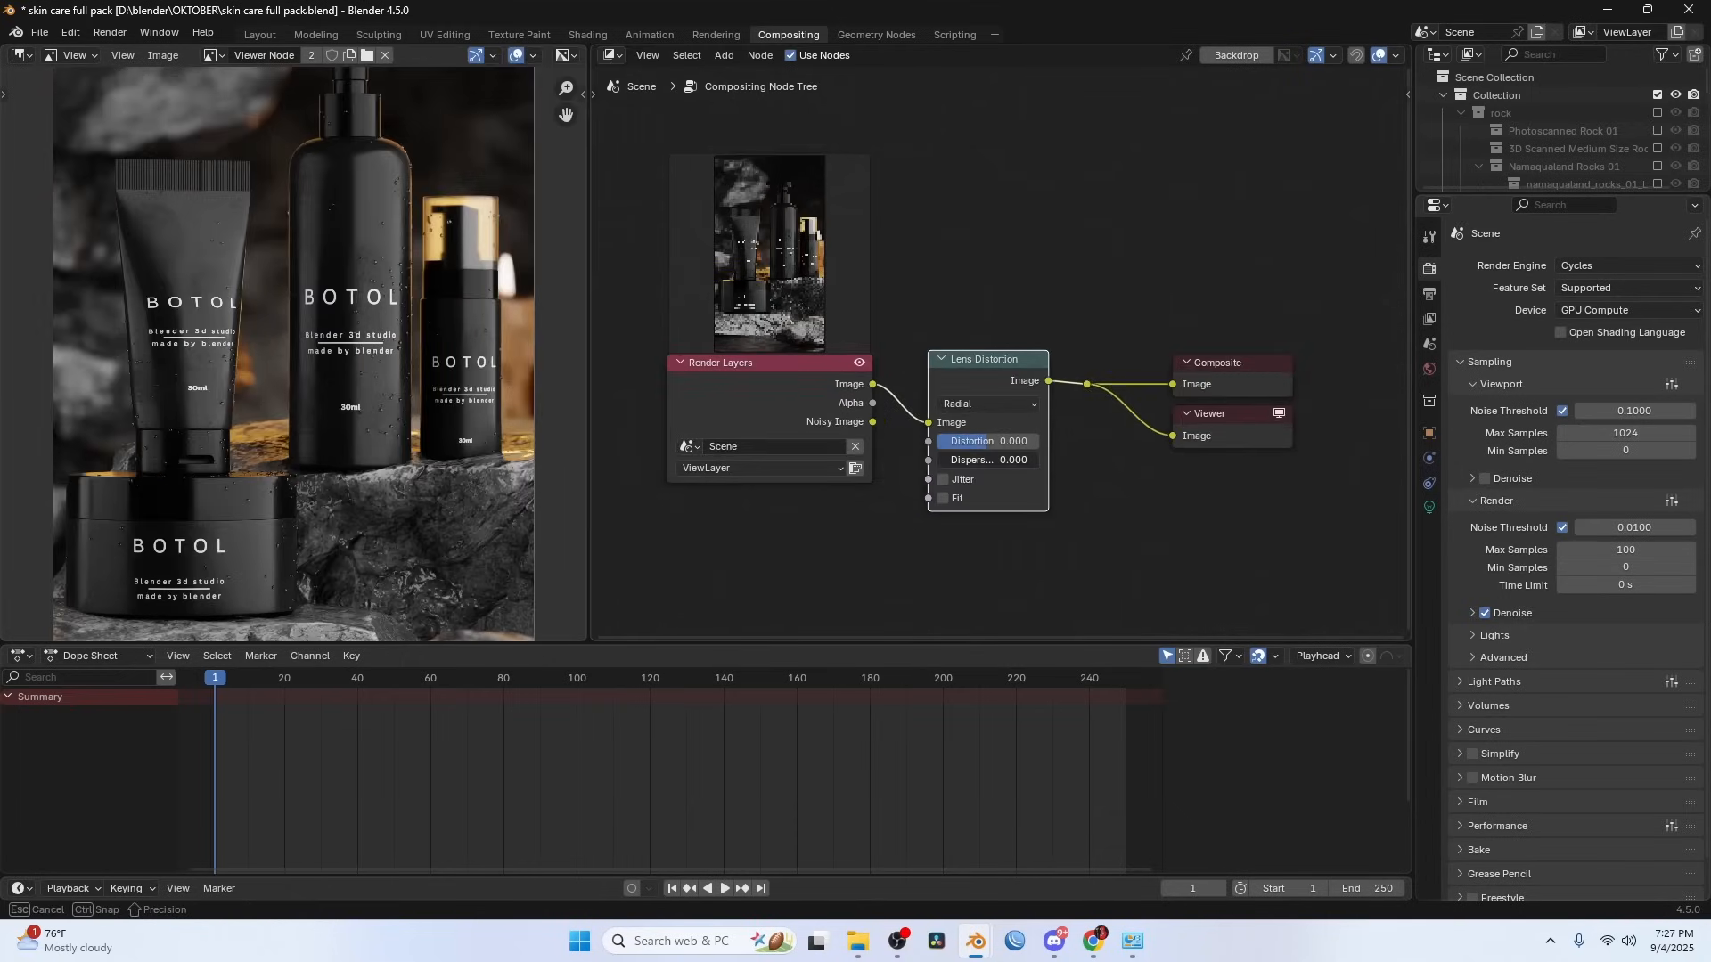
- Set the Lens Distortion node's dispersion to 0.01
left_click_drag(977, 459, 998, 459)
left_click(978, 459)
key("BackSpace")
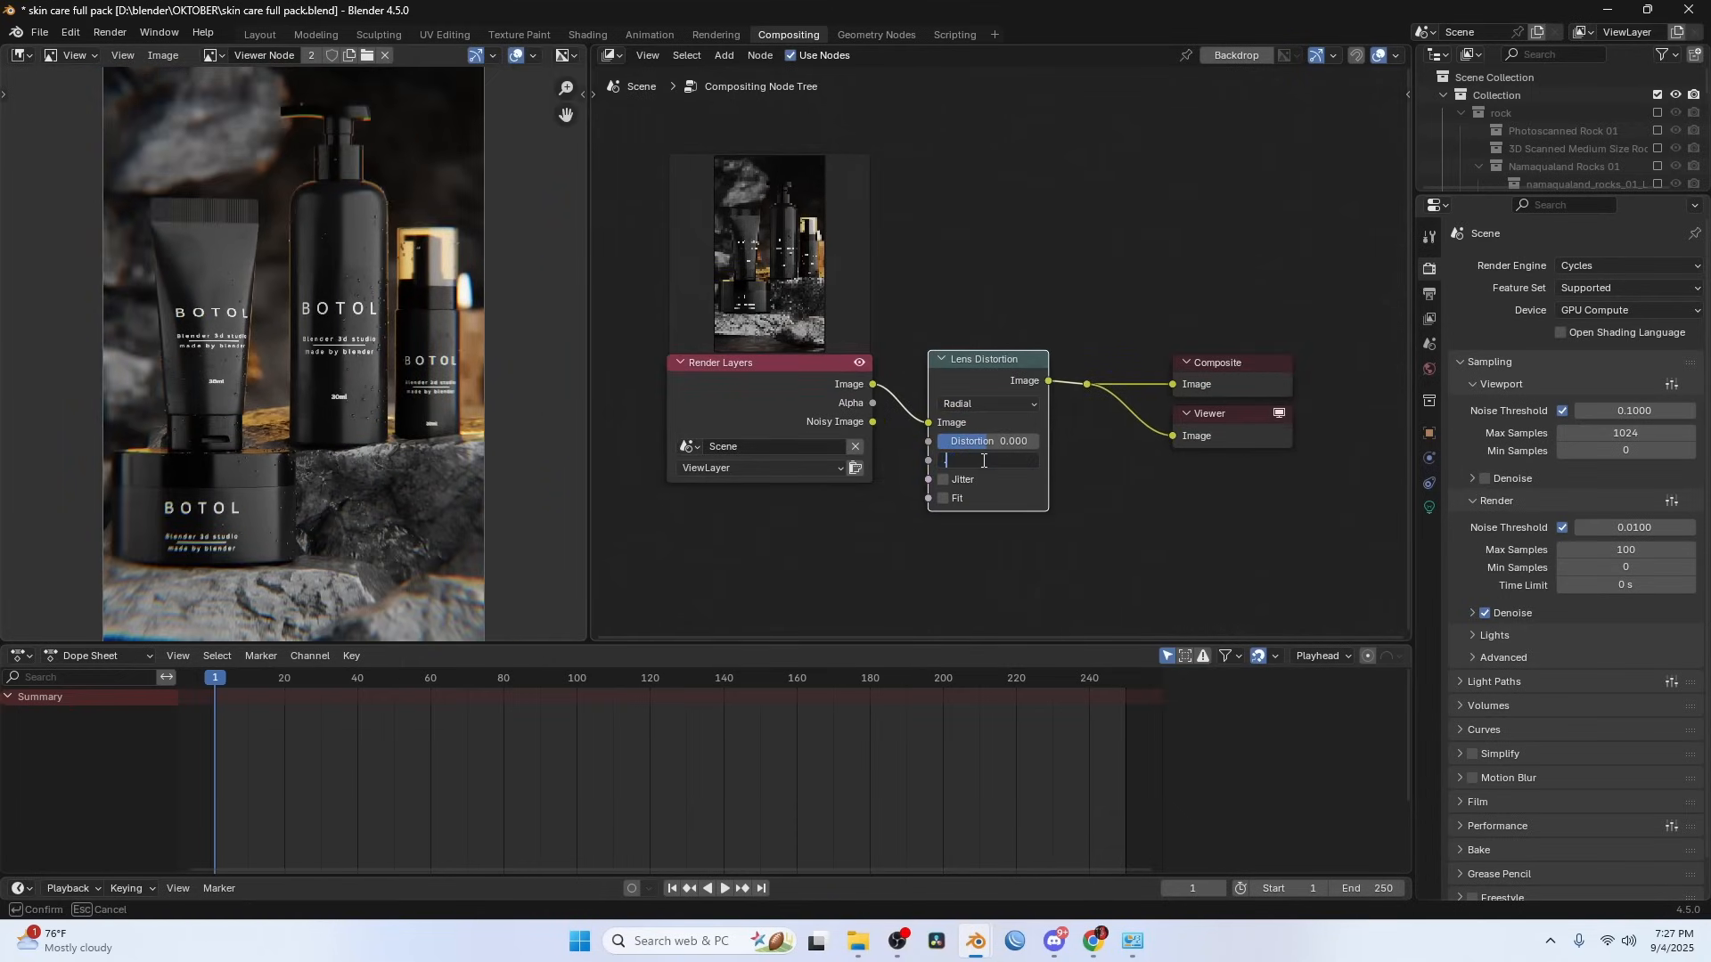
type("0.01")
key("Return")
- Insert a Glare node between Render Layers and Lens Distortion and set its type to Fog Glow
key("shift+a")
left_click(967, 318)
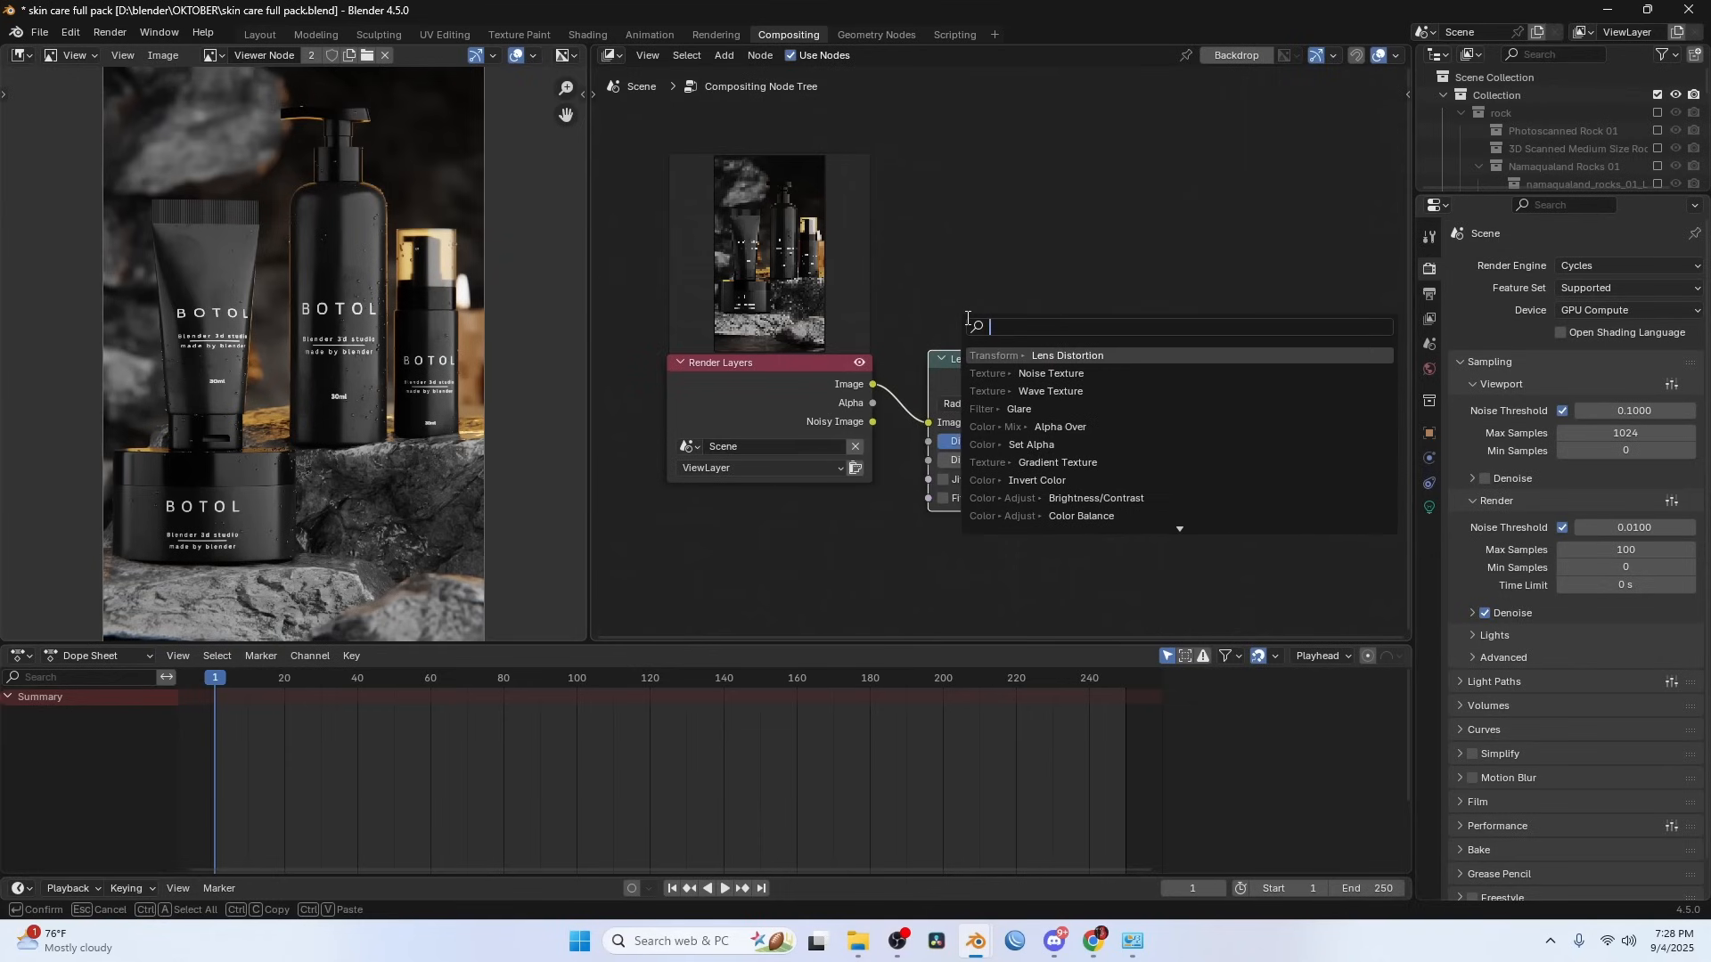
type("glare")
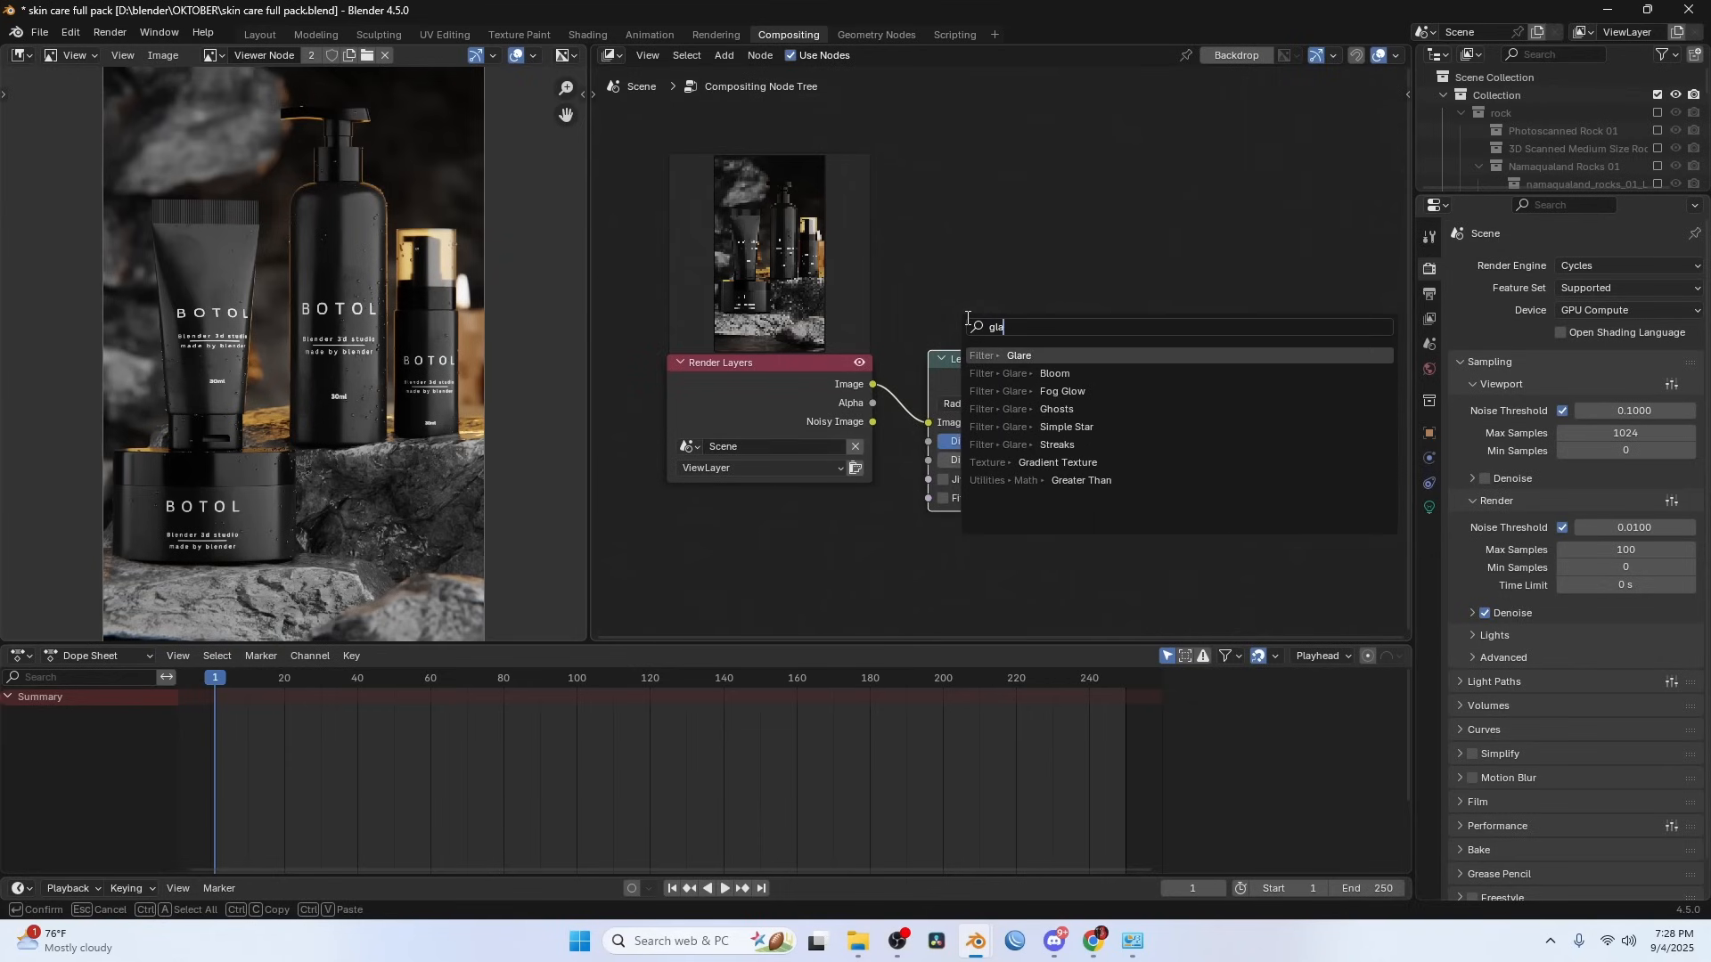
key("Return")
left_click(876, 310)
left_click(979, 328)
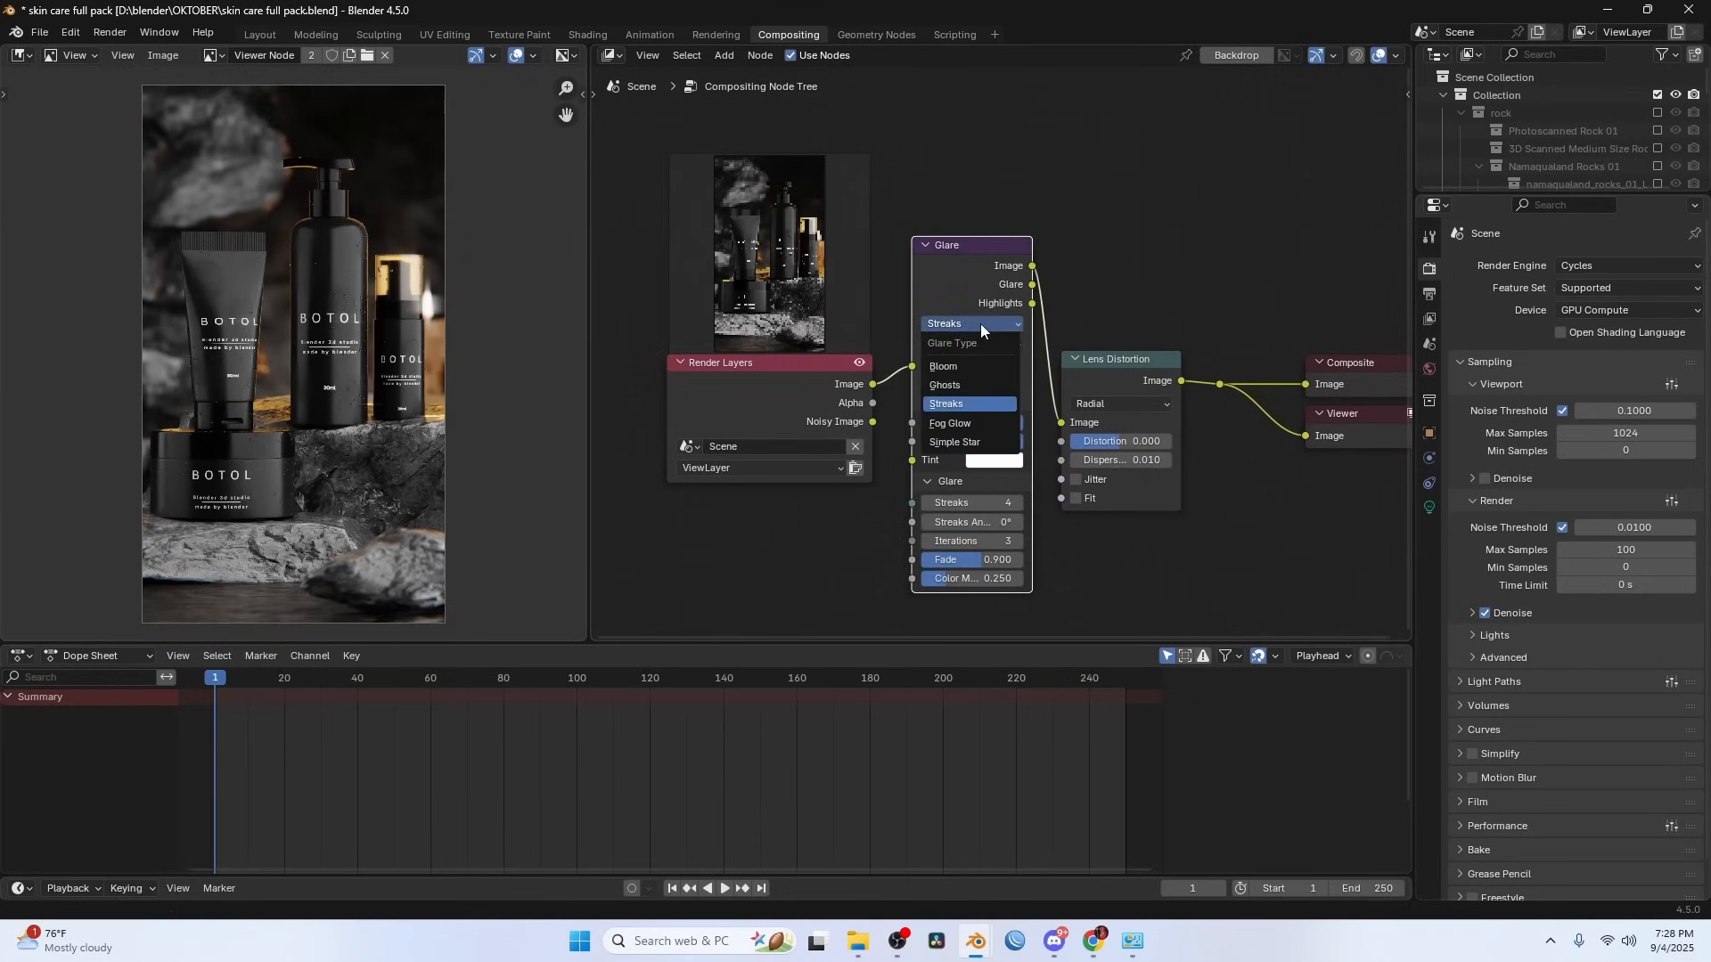
left_click(971, 422)
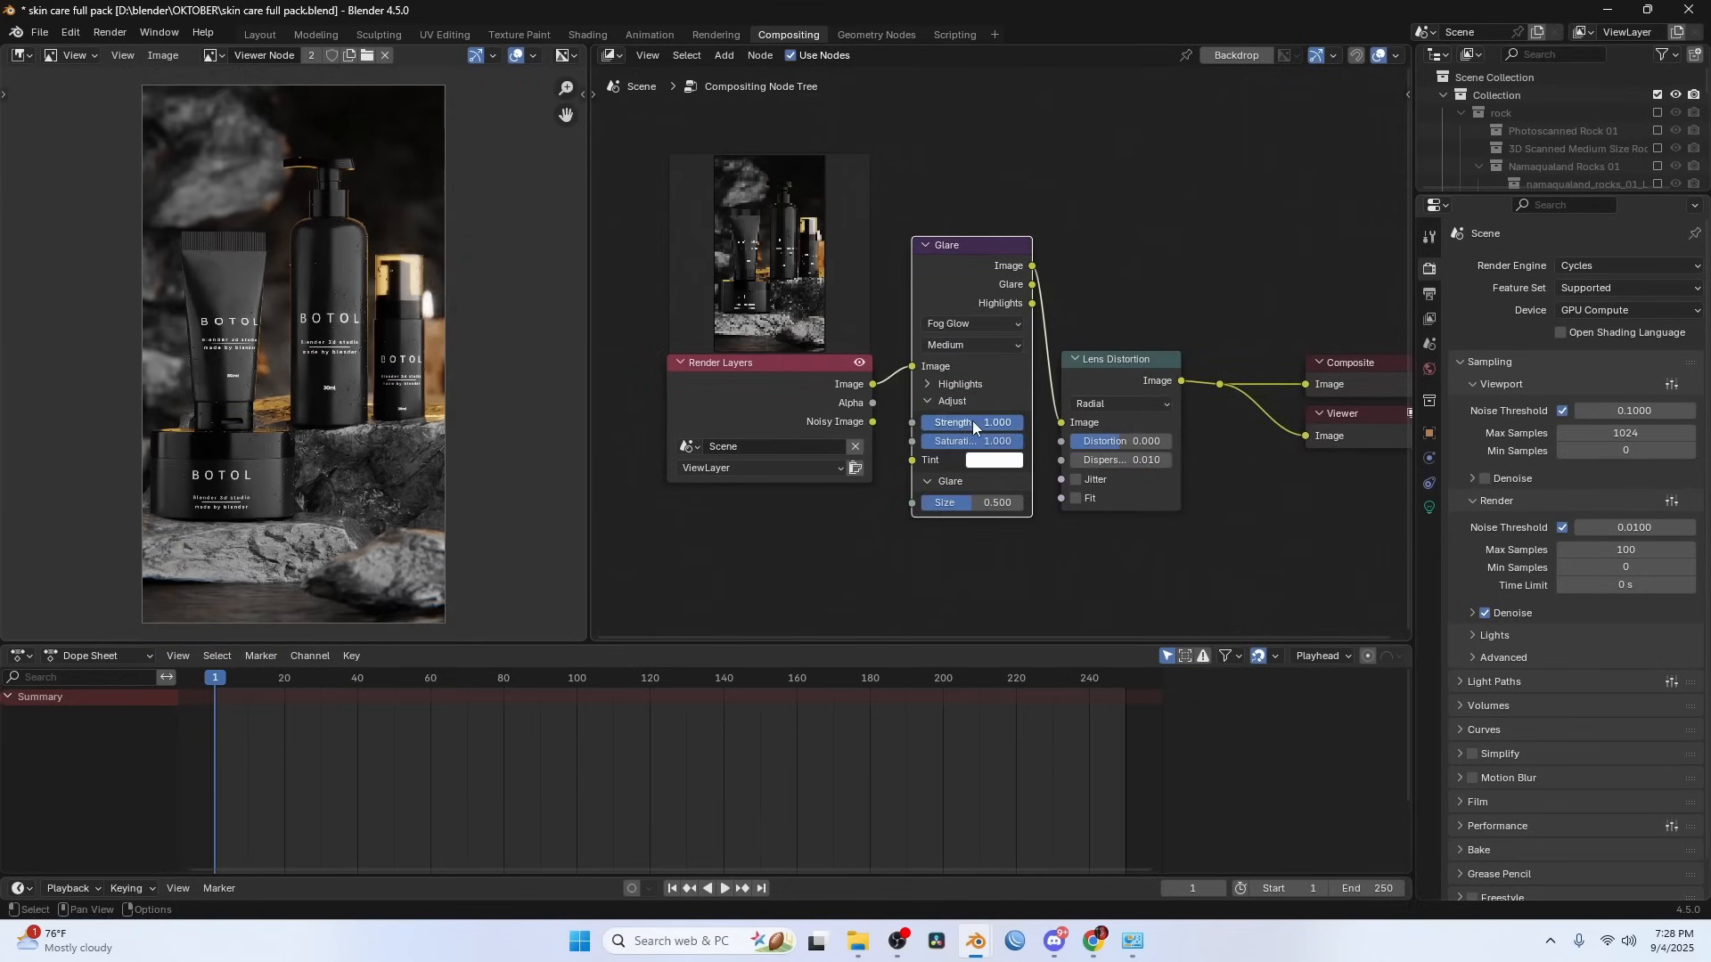
- Compare the raw render with the Lens Distortion result in the viewer and set the dispersion to 0.03
left_click(806, 355, "ctrl+shift")
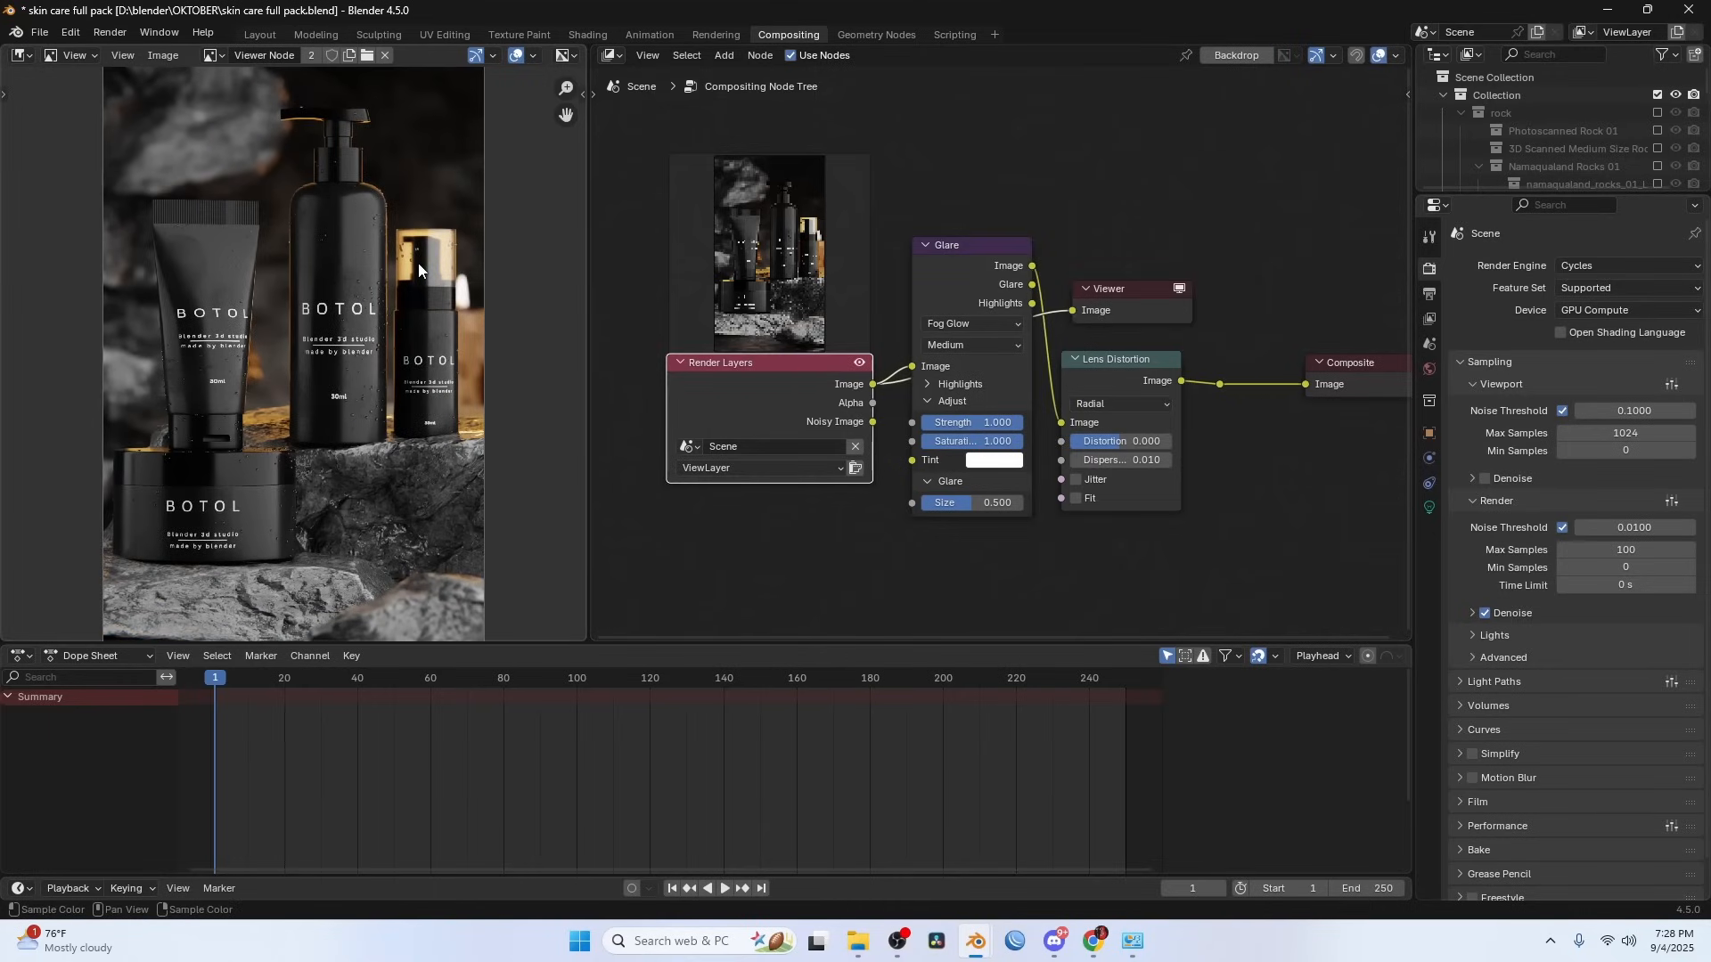
left_click(1112, 367, "ctrl+shift")
left_click(1124, 461)
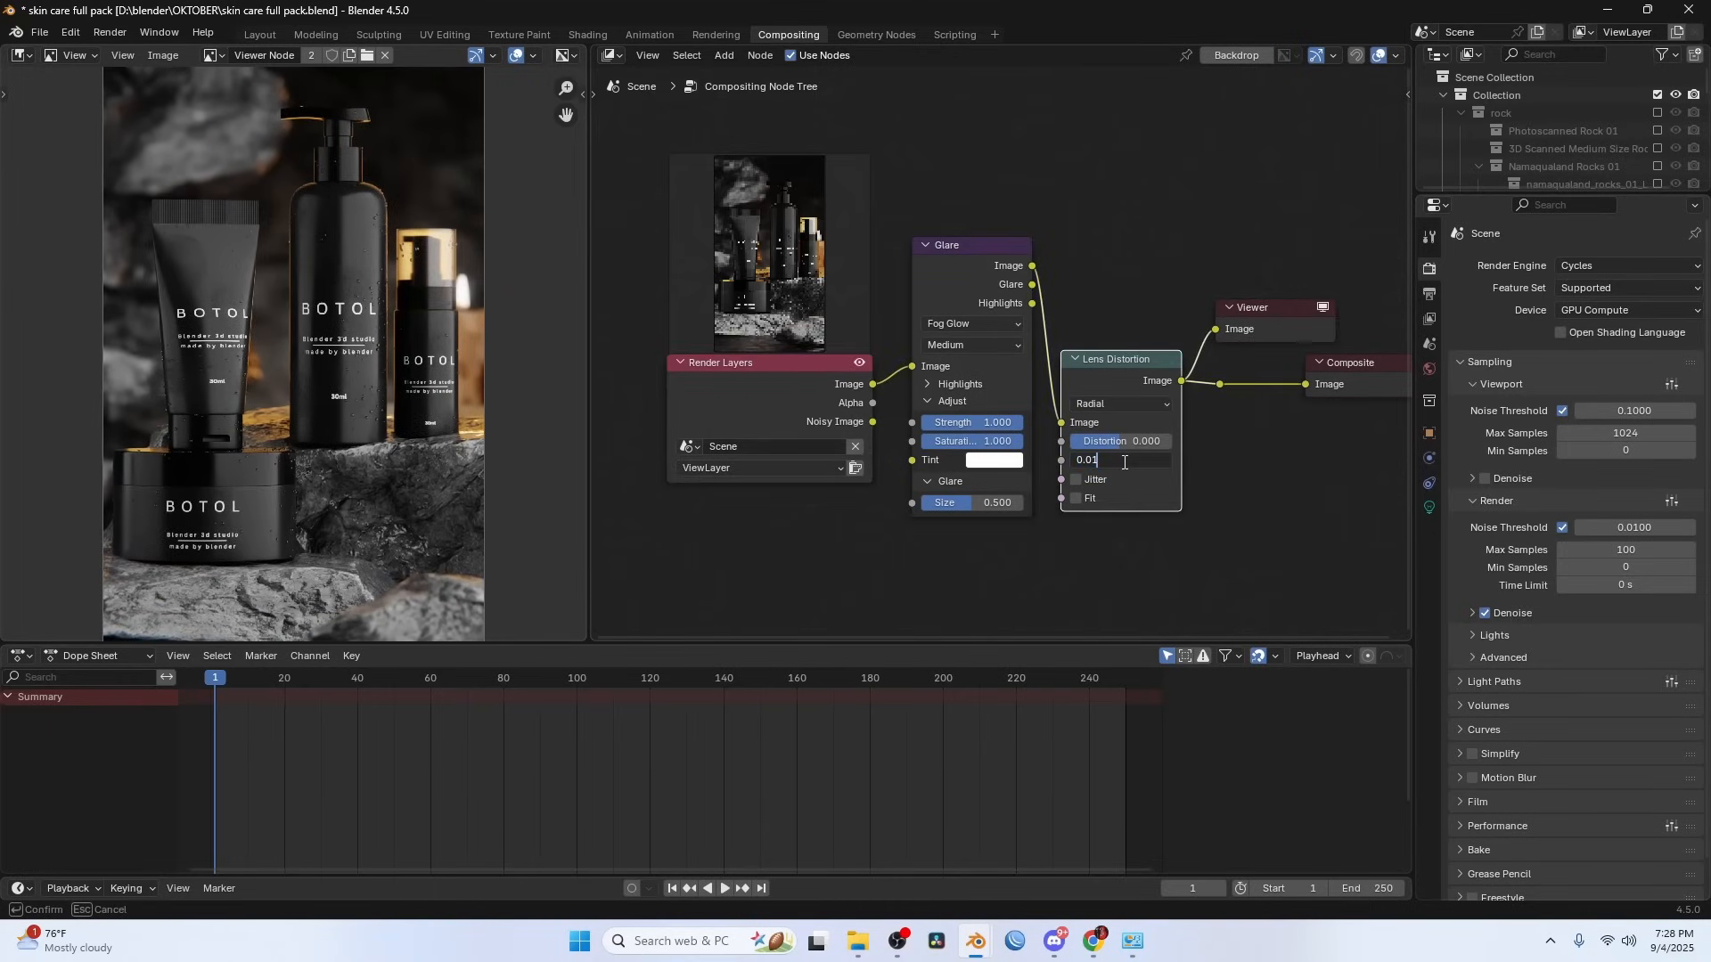
key("Return")
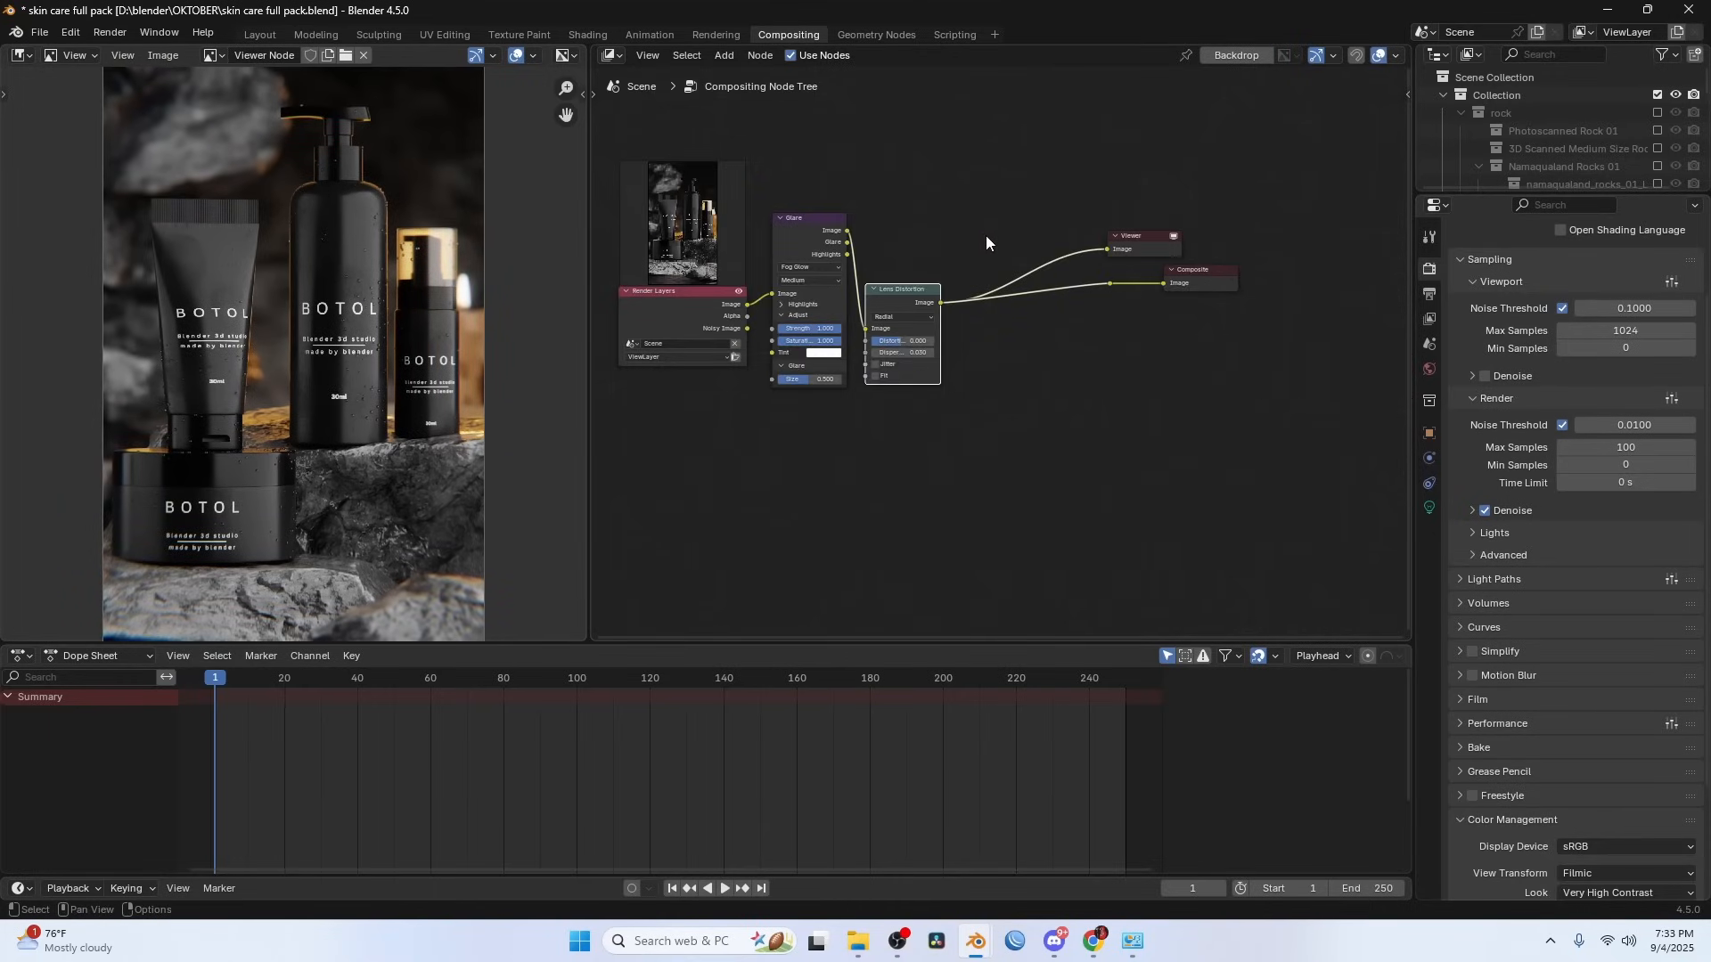
- Insert a Color Correction node after Lens Distortion and link its output to both the Viewer and the Composite node
key("shift+a")
mouse_move(985, 233)
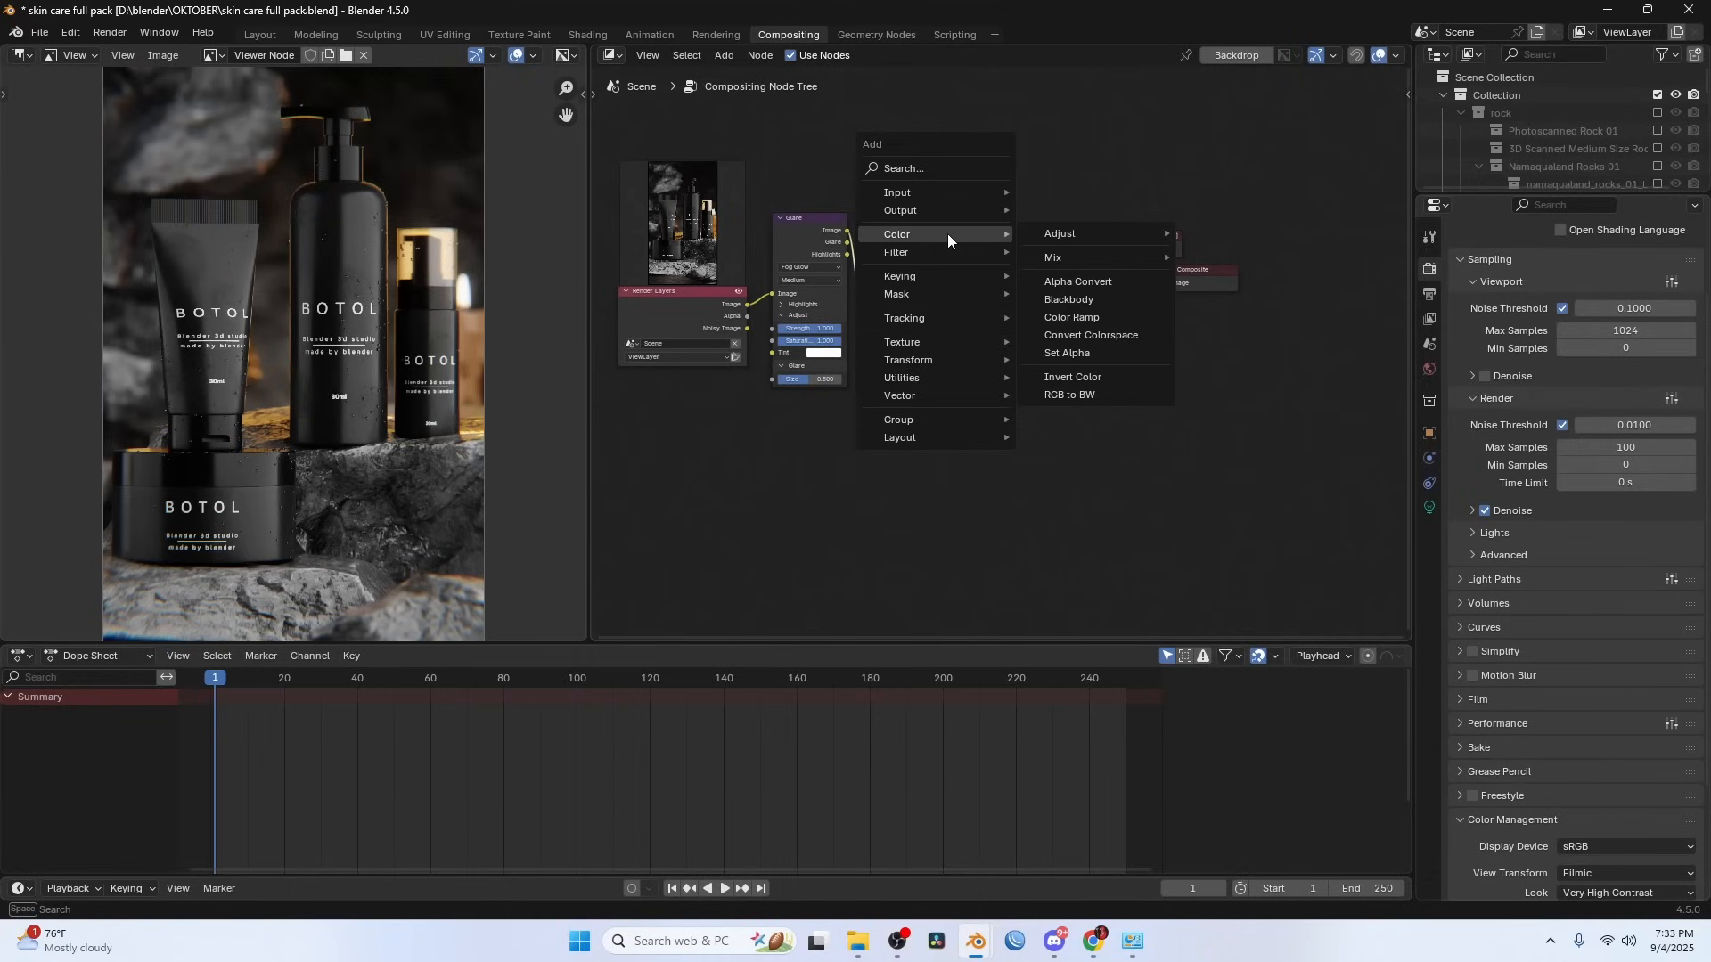
mouse_move(1092, 239)
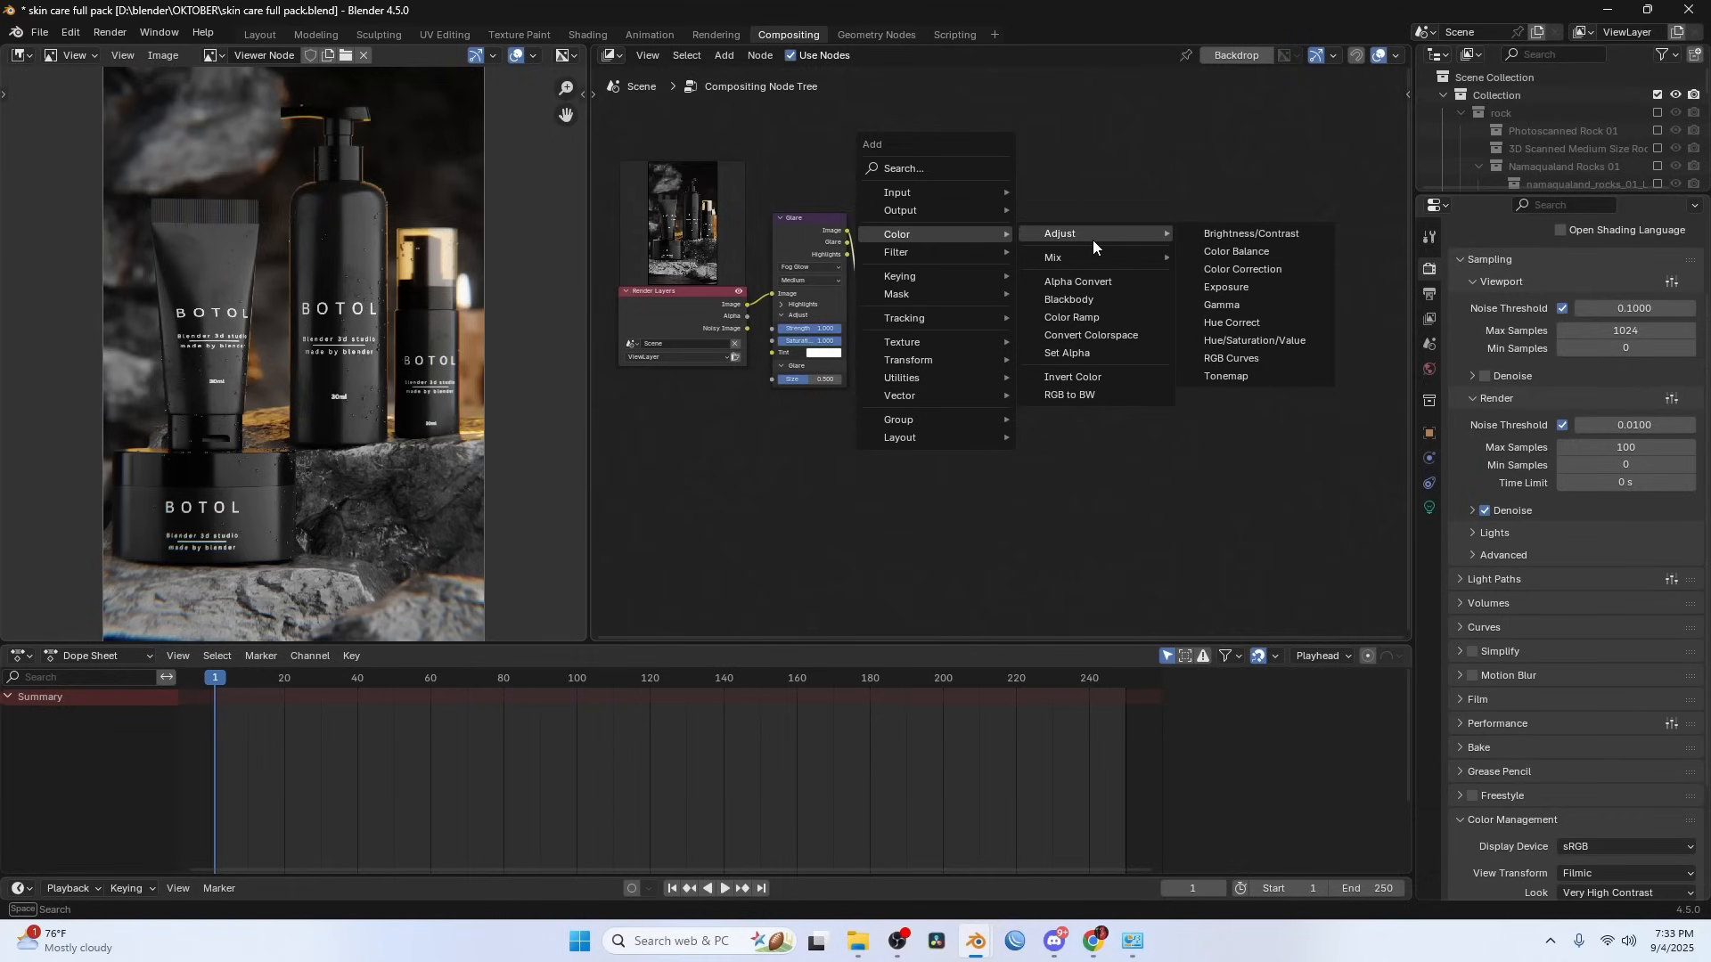
left_click(1242, 269)
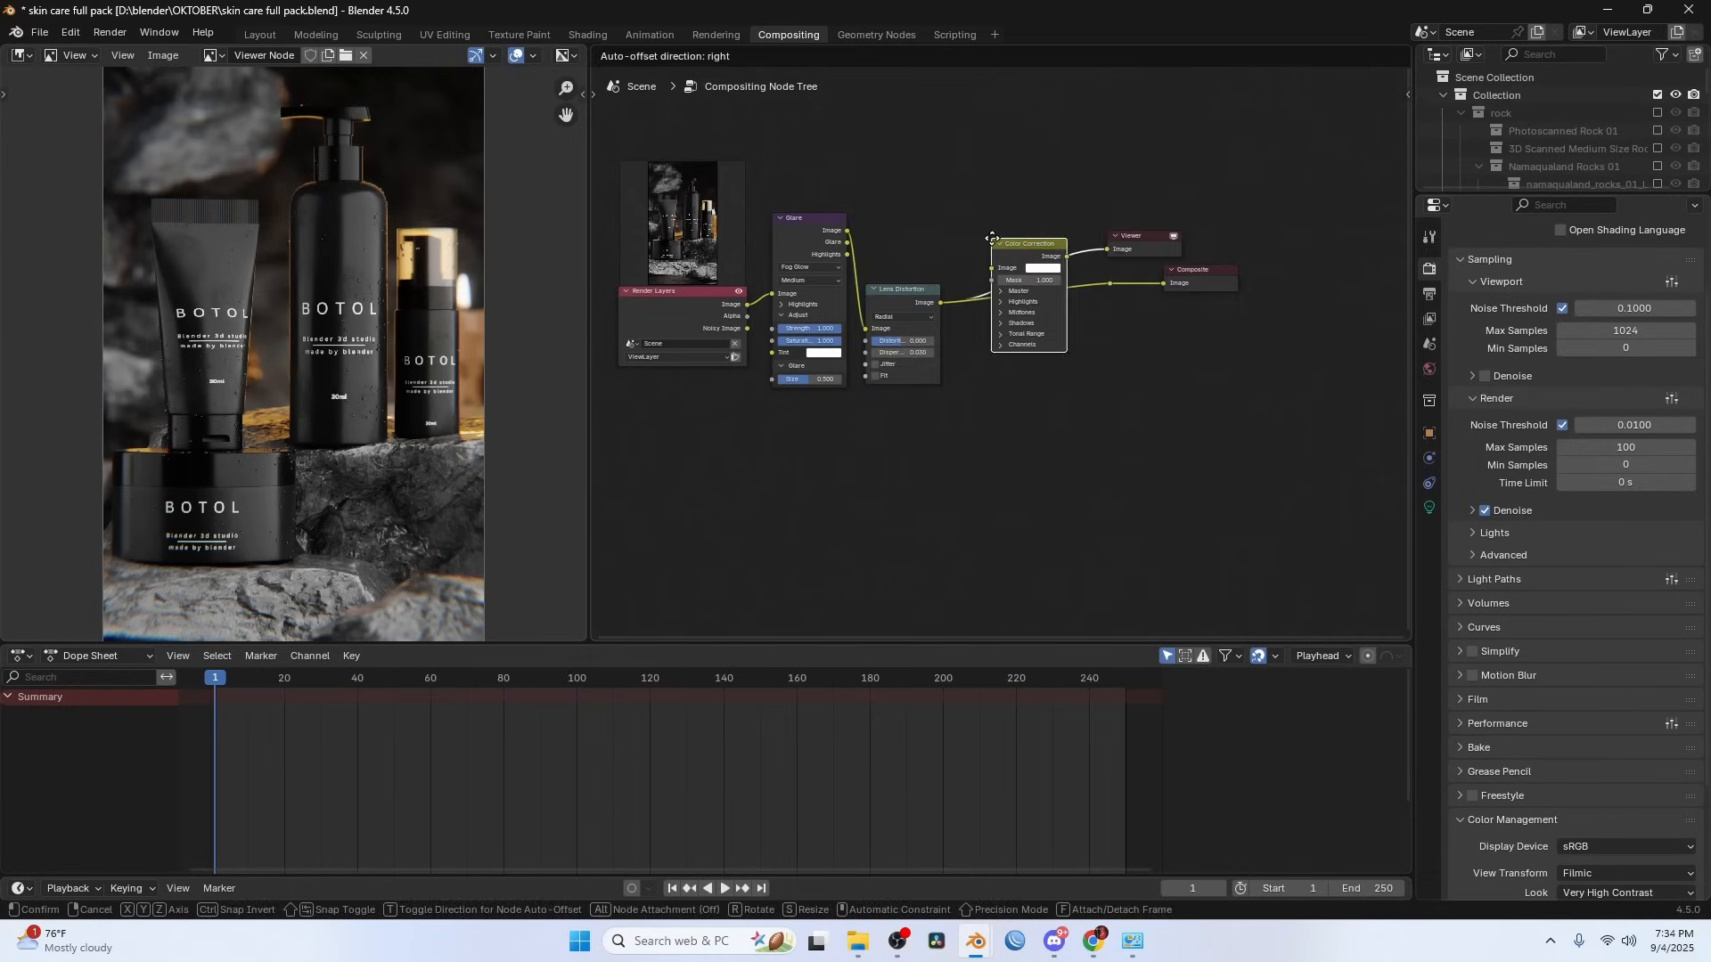
left_click(992, 238)
left_click_drag(1067, 257, 1106, 279)
- Set the Color Correction node's master saturation to 1.333 and its master gamma to 1.067
scroll(1009, 371, "up", 3)
left_click(1009, 371)
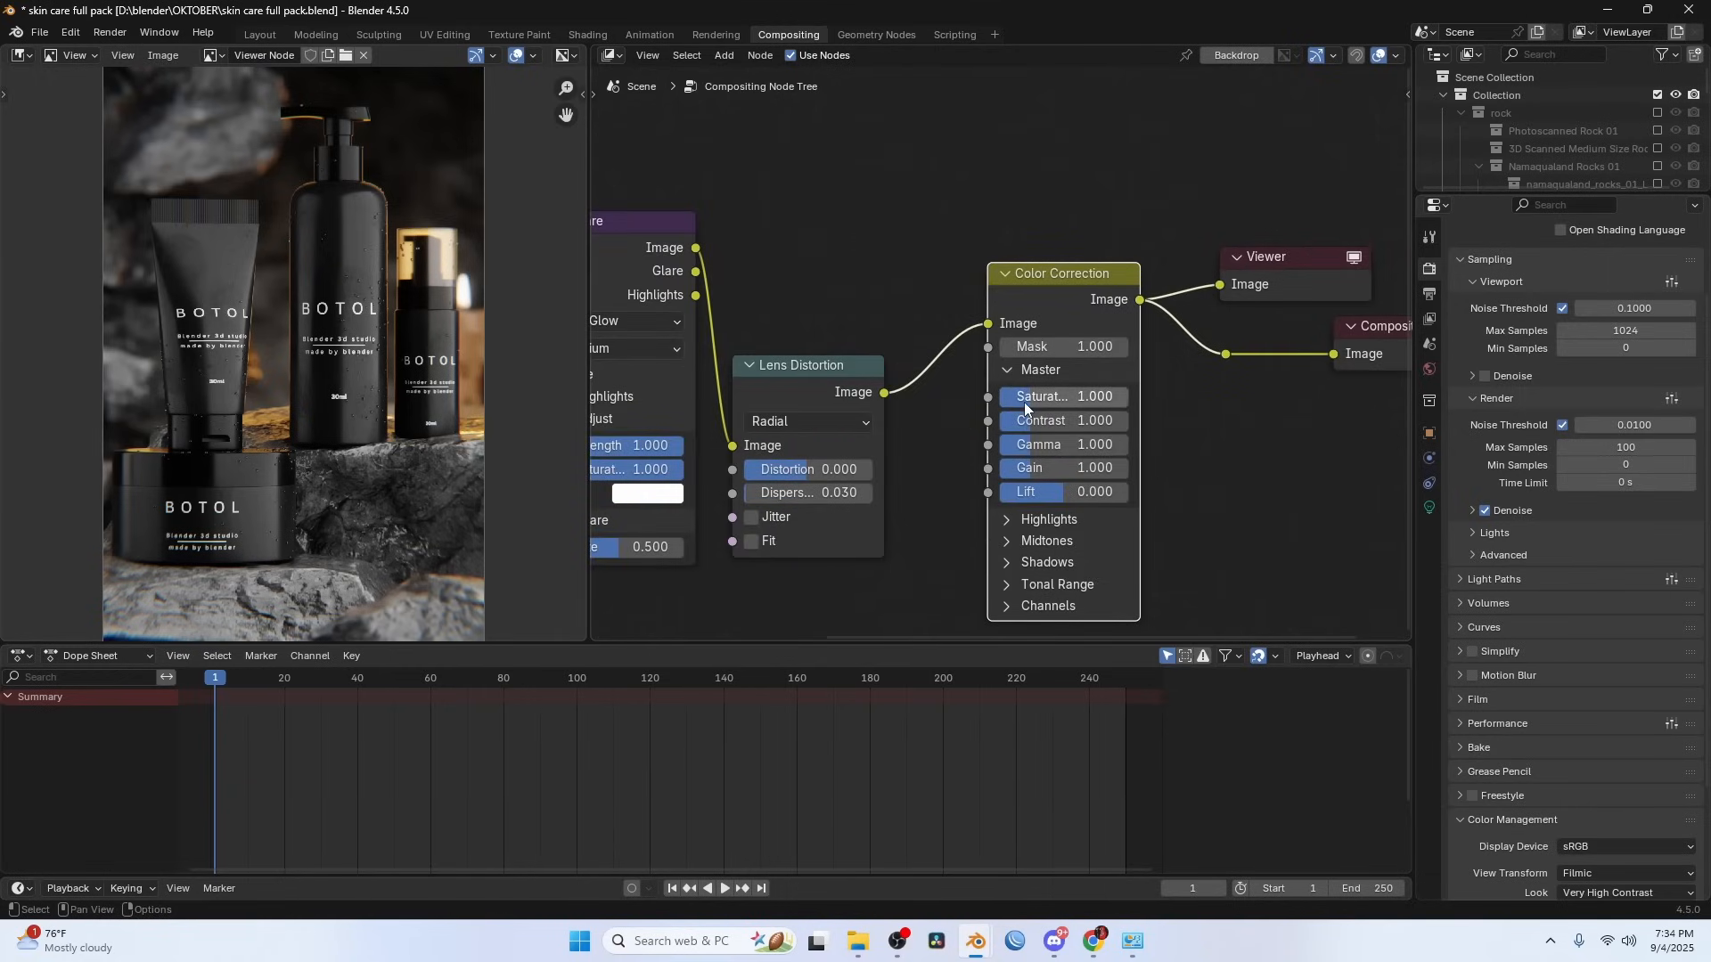
left_click_drag(1023, 402, 1050, 425)
key("ctrl+z")
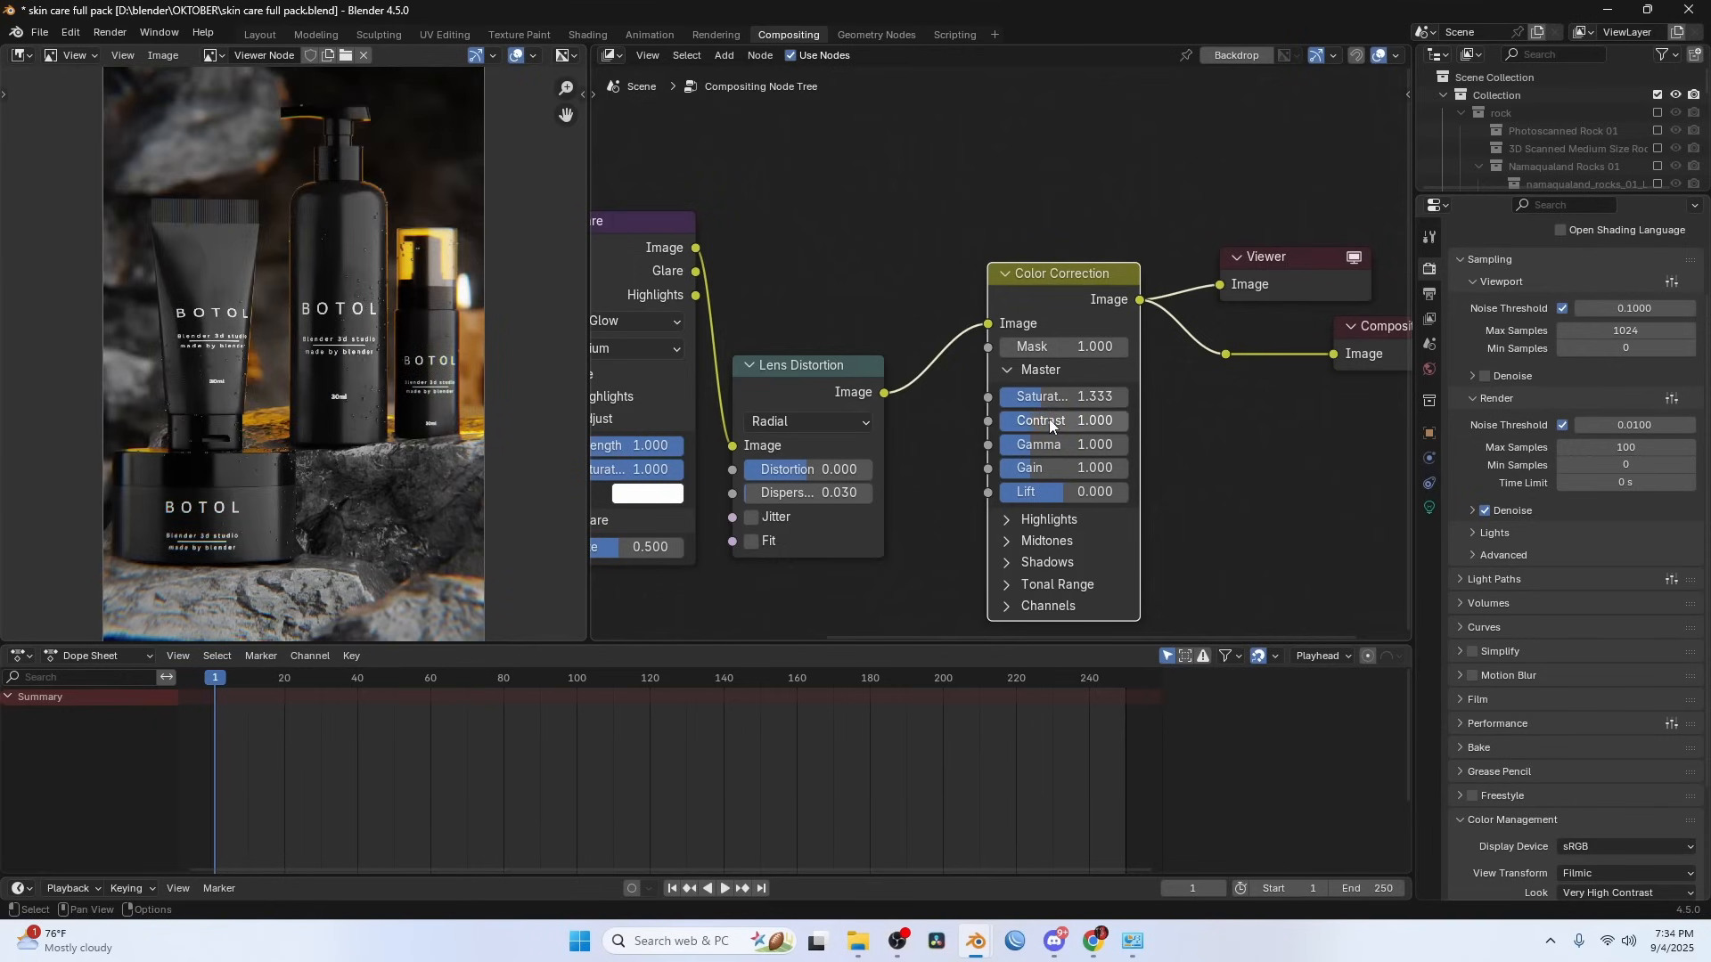
left_click_drag(1030, 442, 1040, 442)
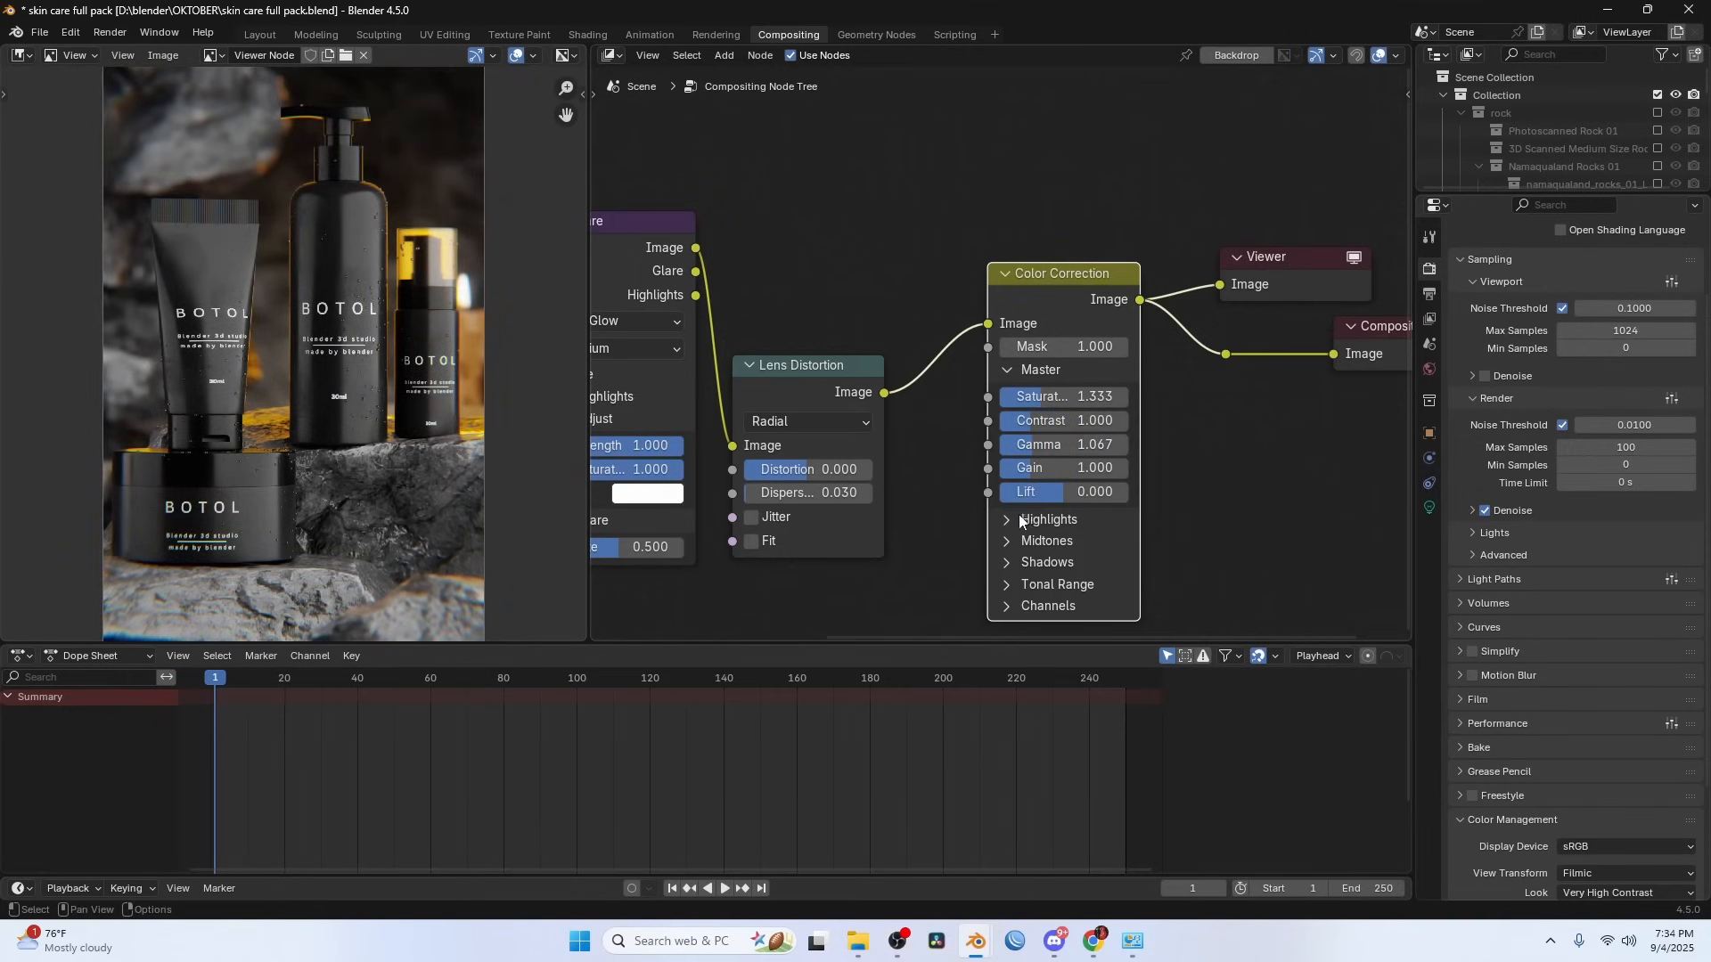
- Set the shadows gain of the Color Correction node to 1.5
left_click(1008, 563)
scroll(1158, 542, "down", 3)
middle_click_drag(1172, 543, 1130, 401)
scroll(1114, 417, "up", 4)
left_click_drag(973, 501, 1018, 501)
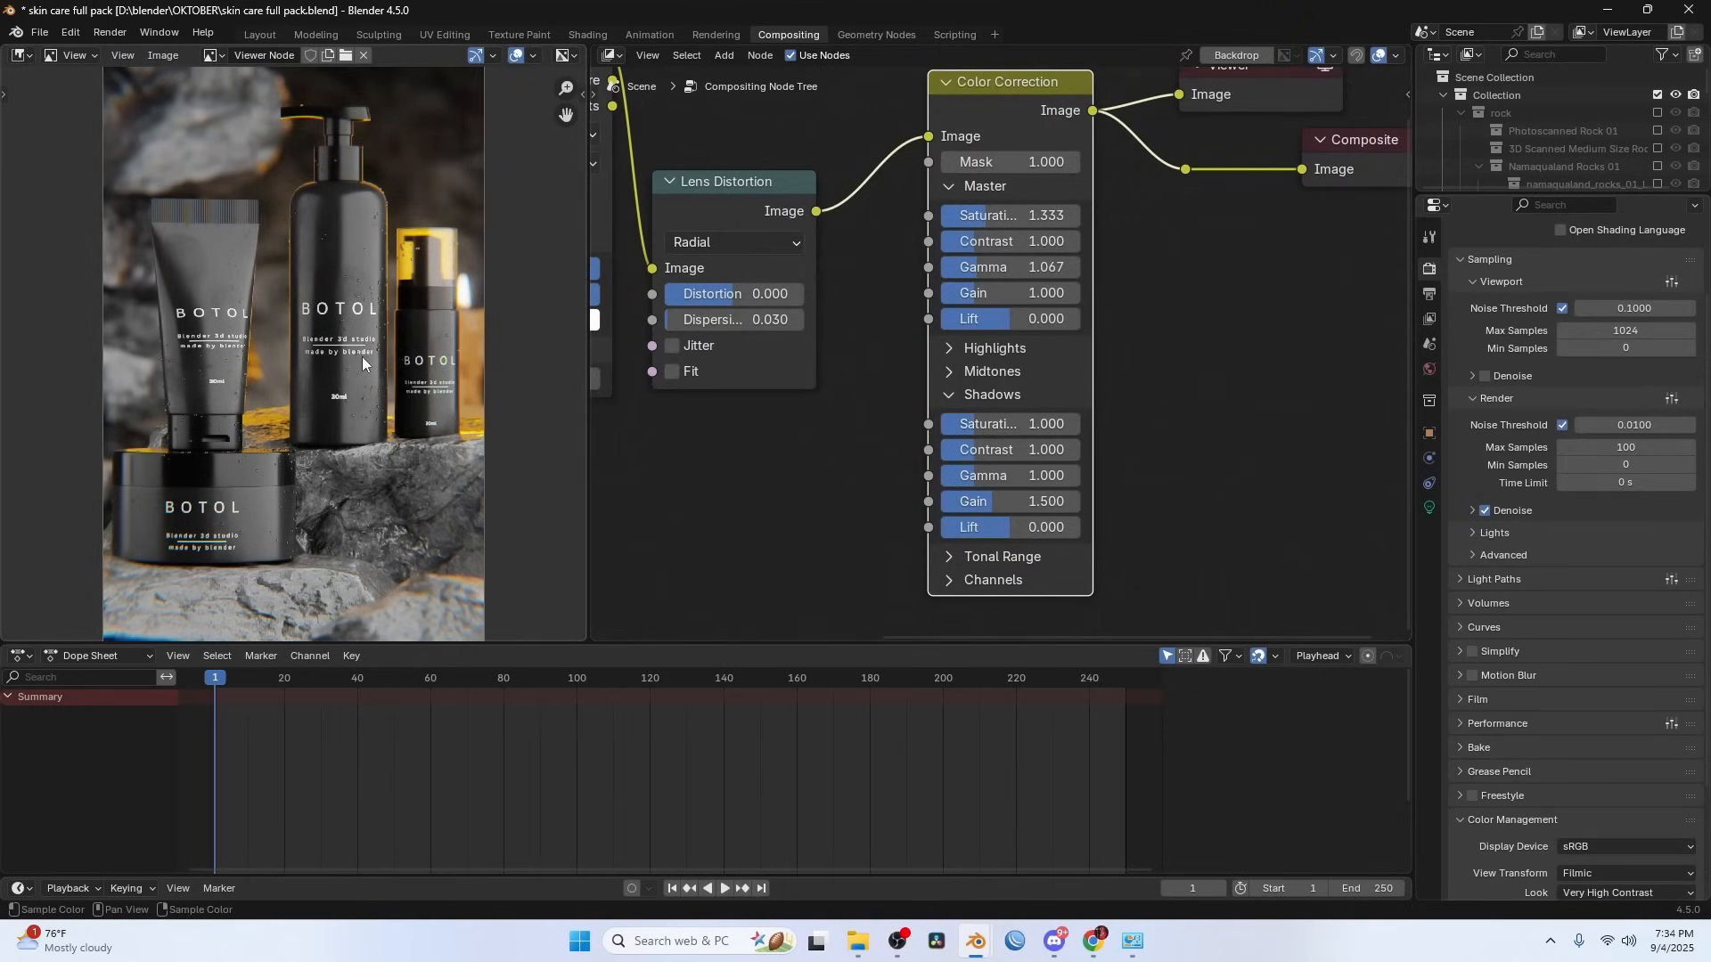
- Preview the raw Render Layers image against the Color Correction output in the viewer and open the render result window
scroll(851, 432, "down", 2)
middle_click_drag(852, 431, 1021, 519)
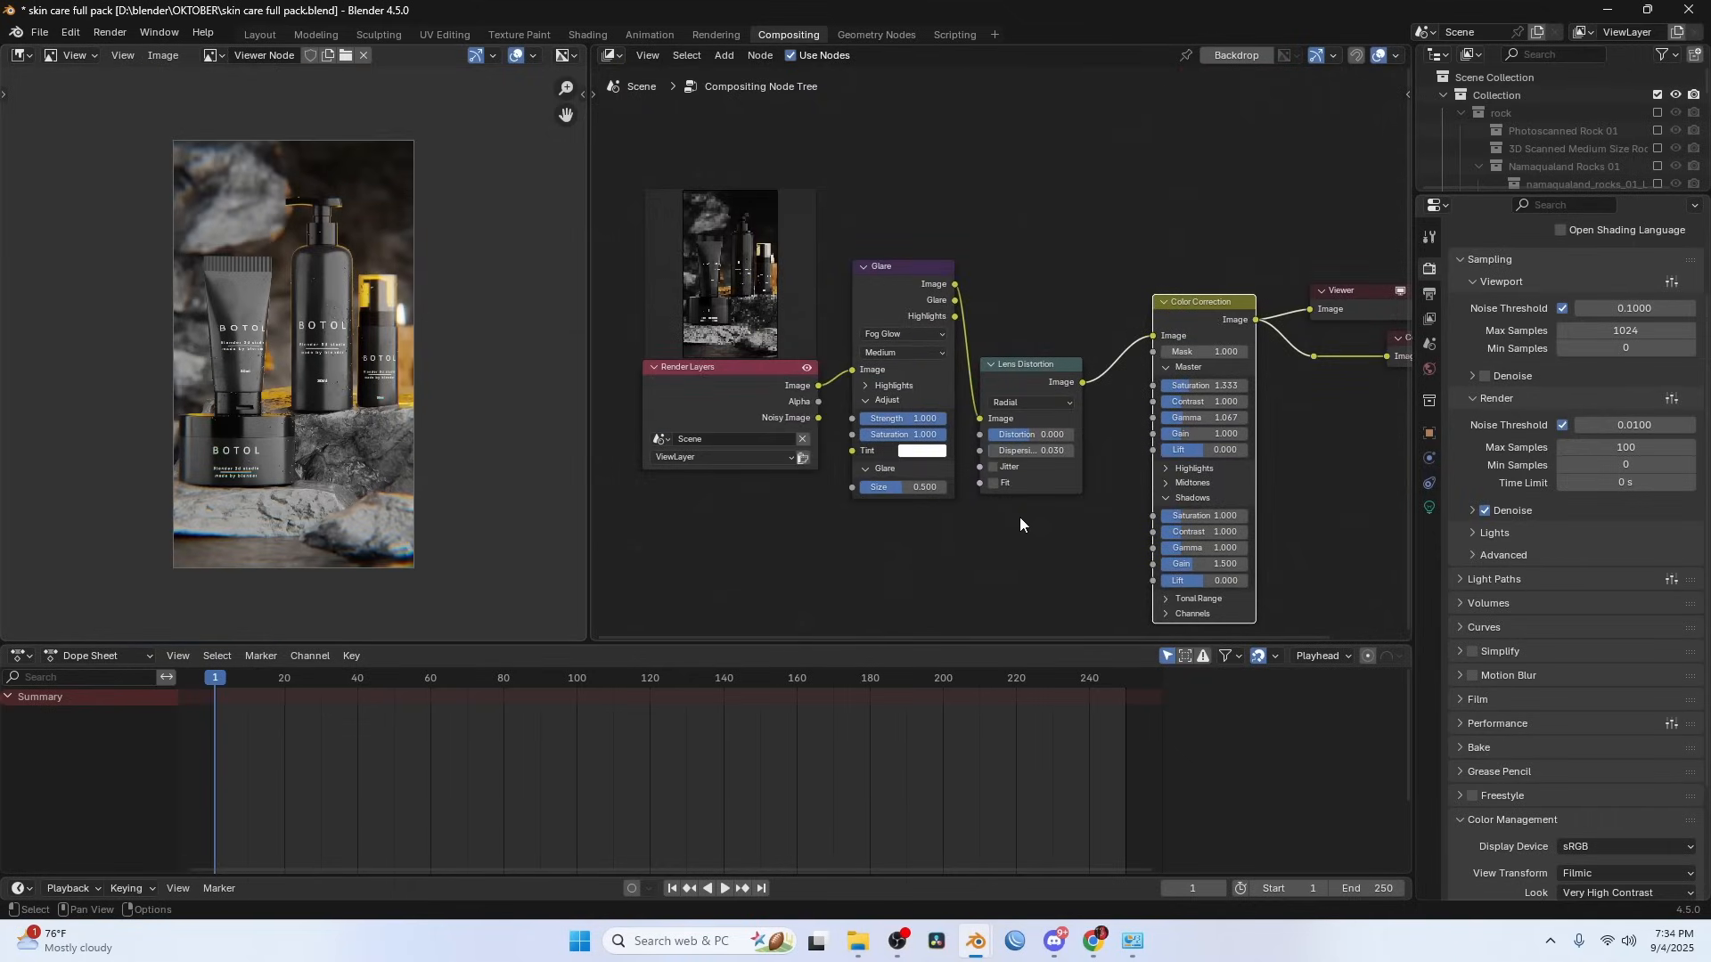
left_click(720, 403, "ctrl+shift")
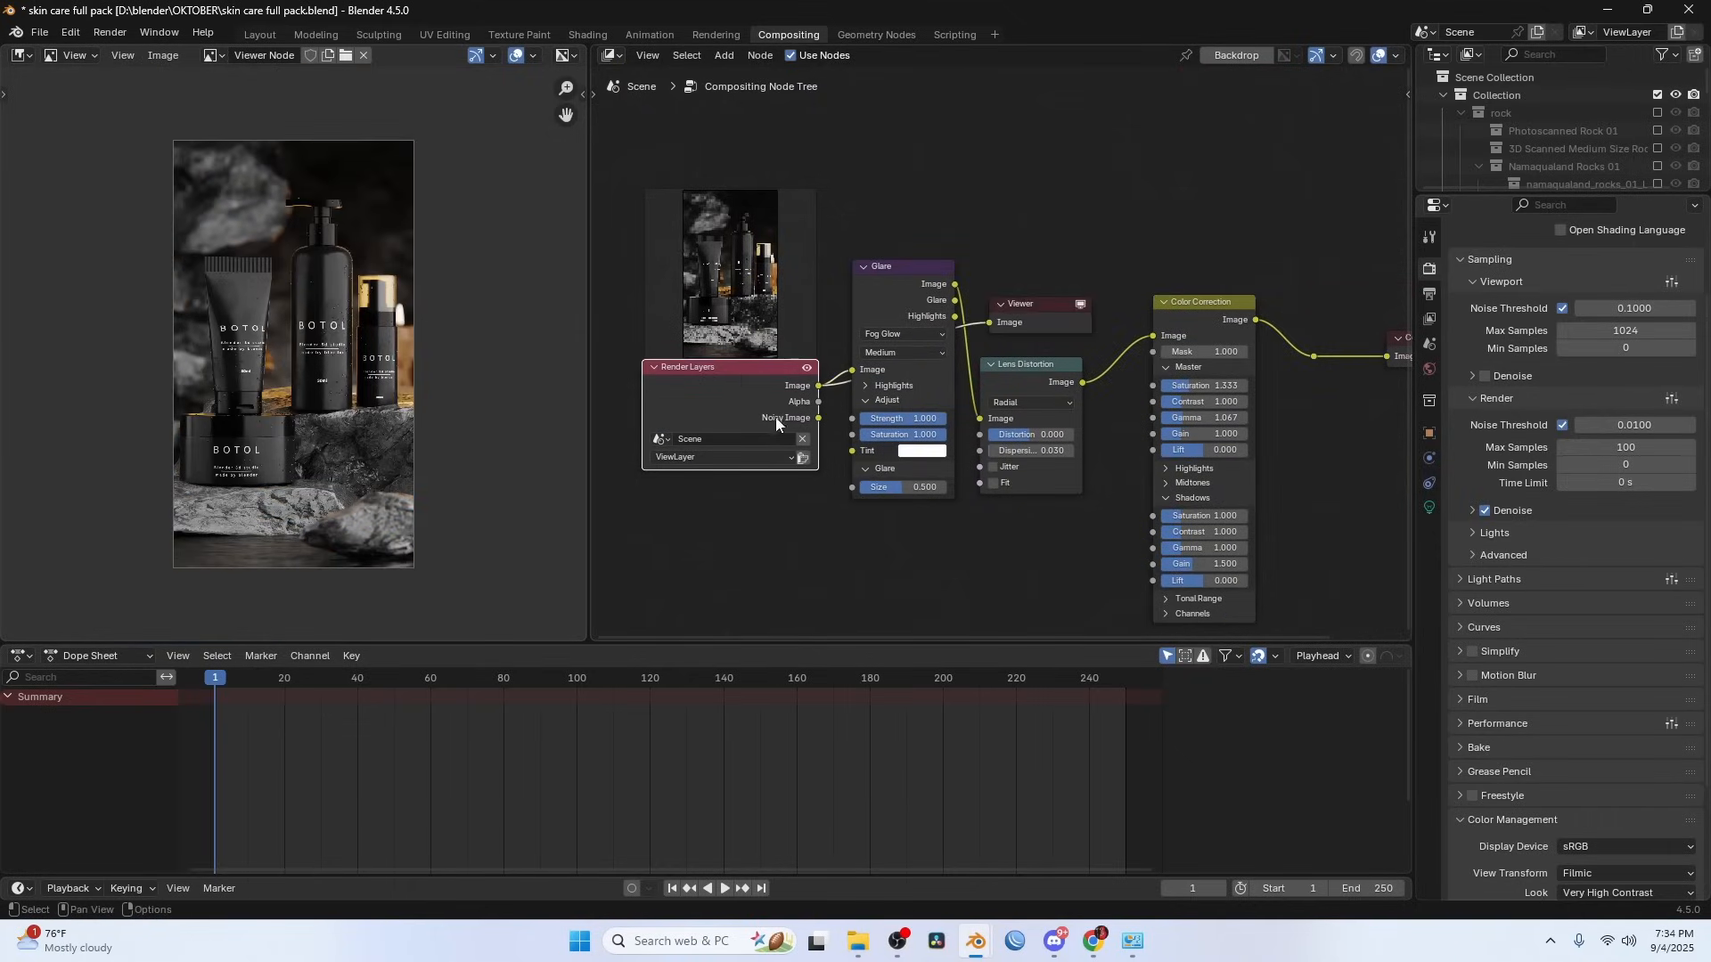
scroll(775, 417, "down", 1)
scroll(1247, 366, "down", 1)
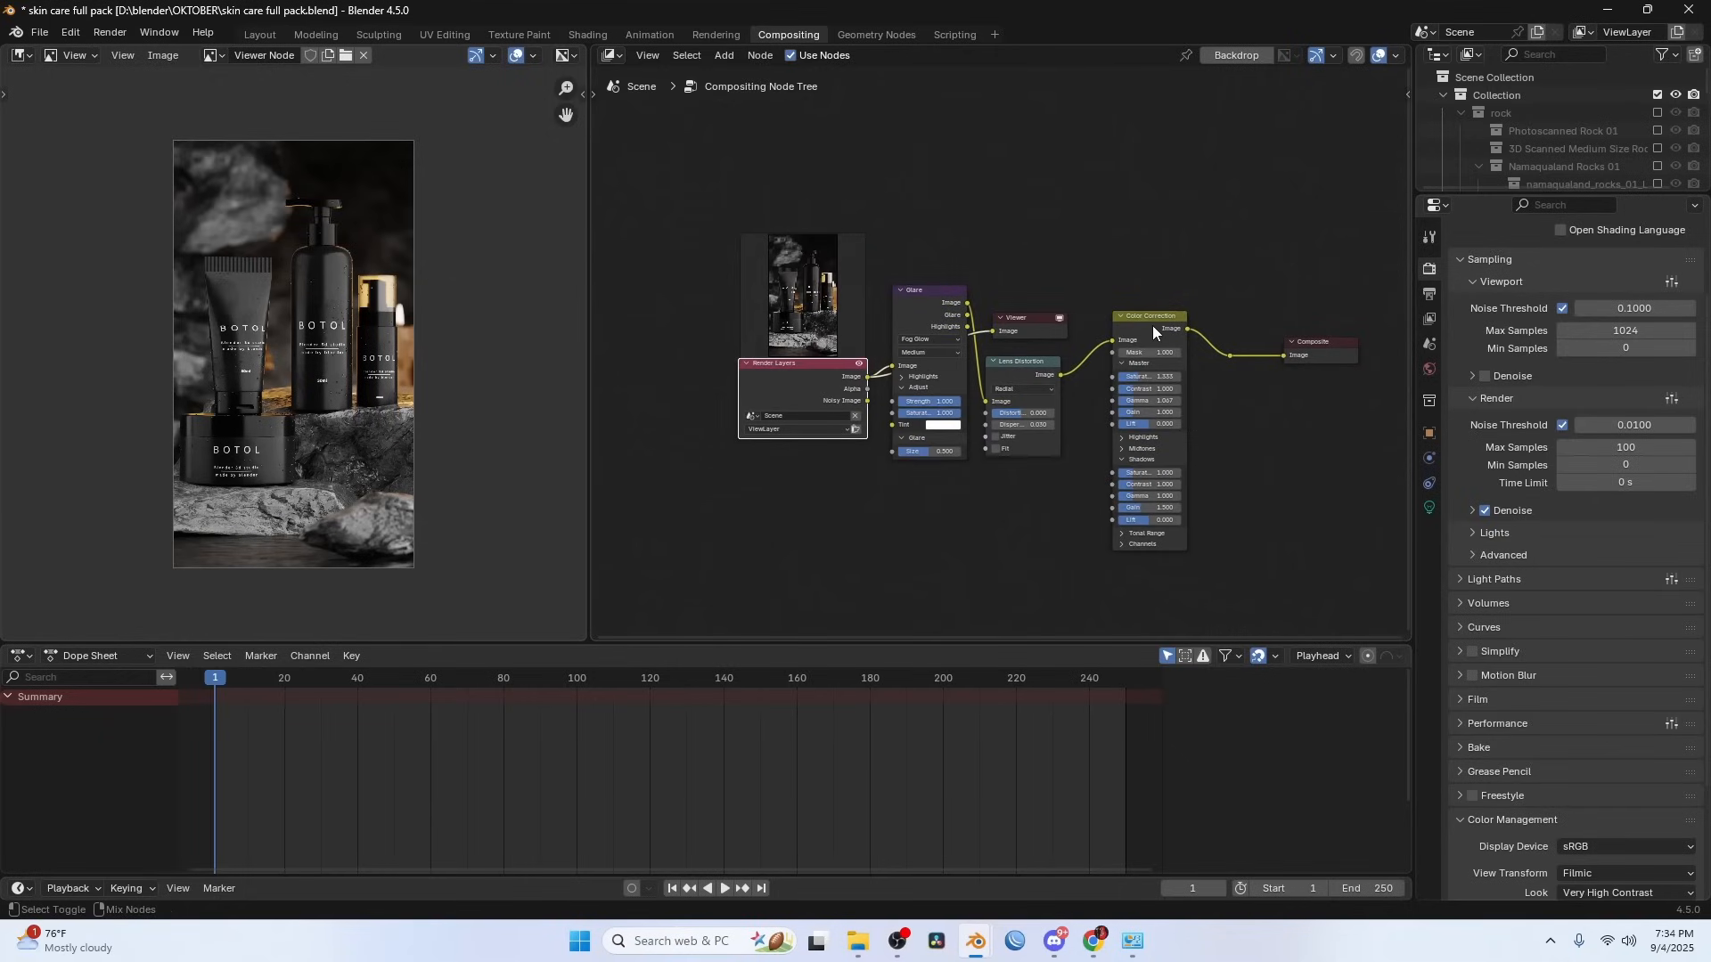
left_click(1152, 324, "ctrl+shift")
left_click(809, 374, "ctrl+shift")
left_click(1156, 324, "ctrl+shift")
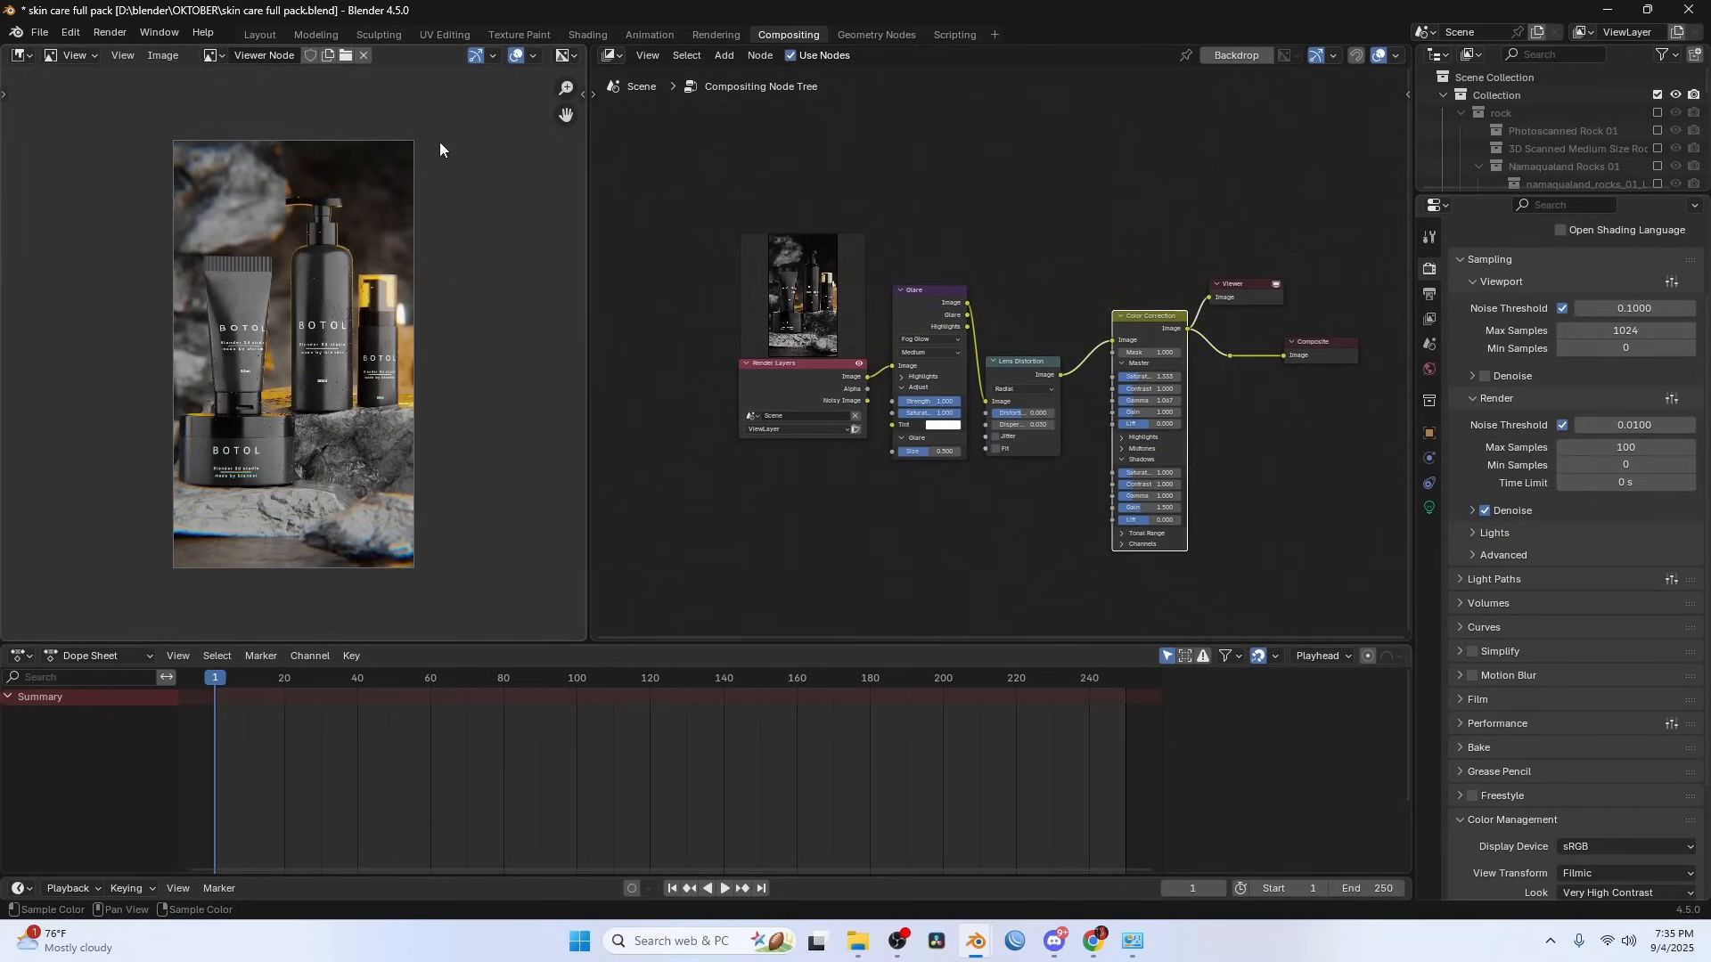
key("F11")
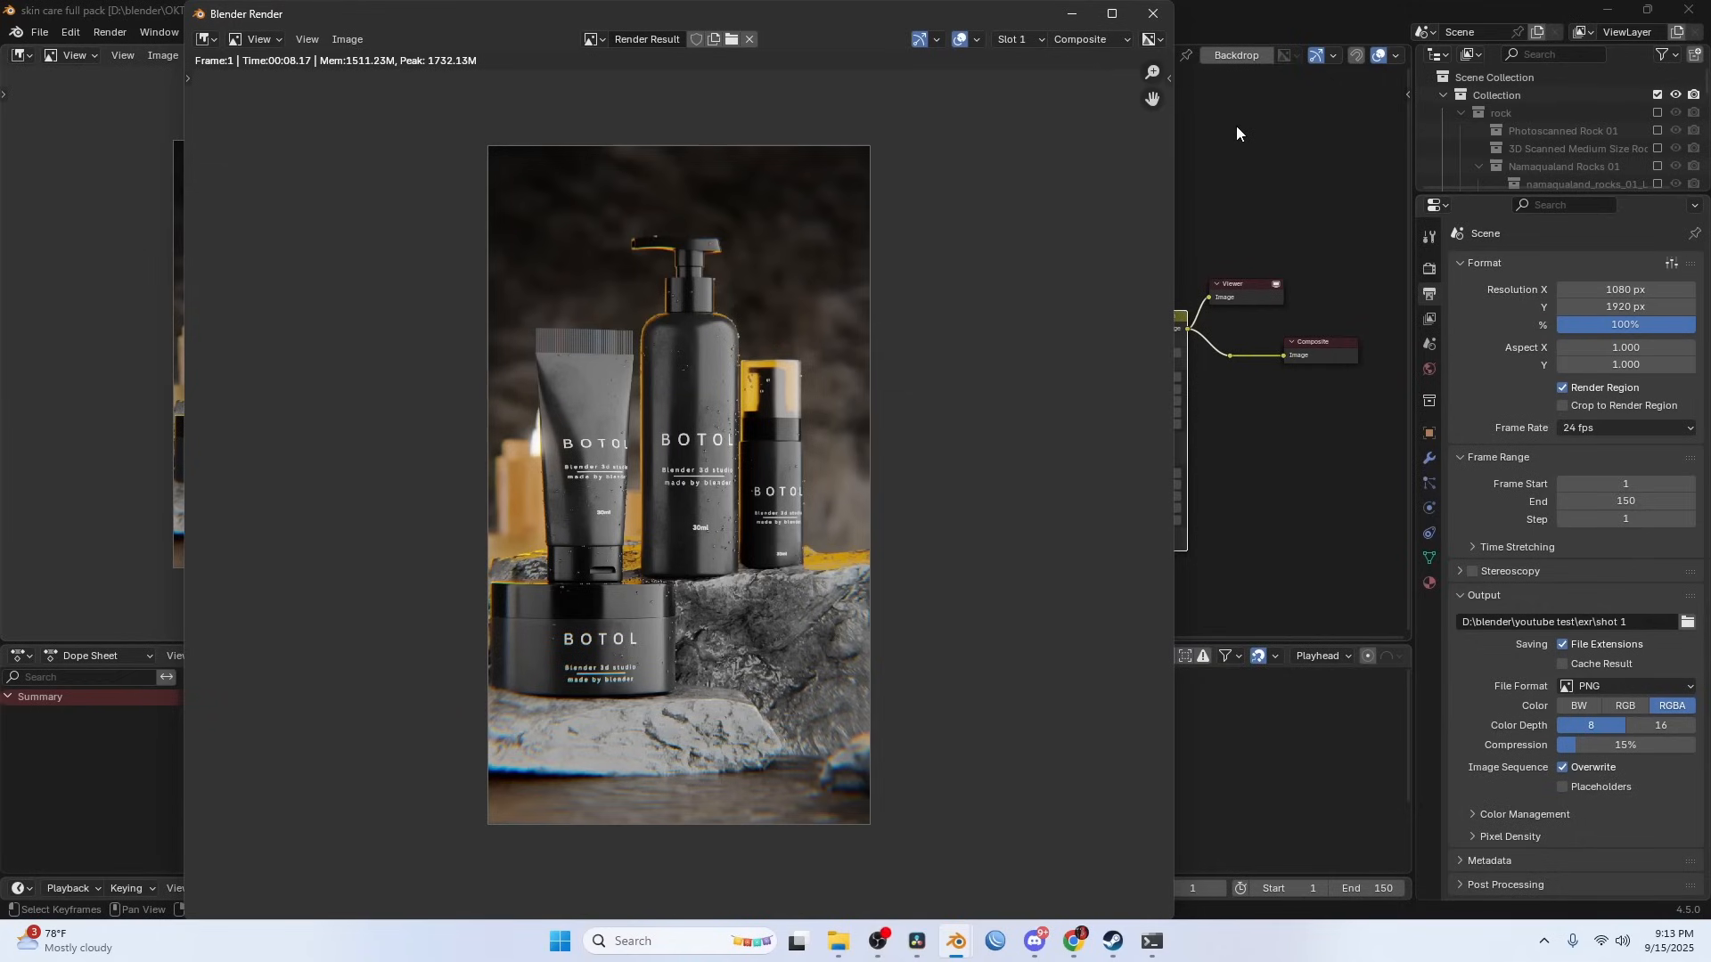